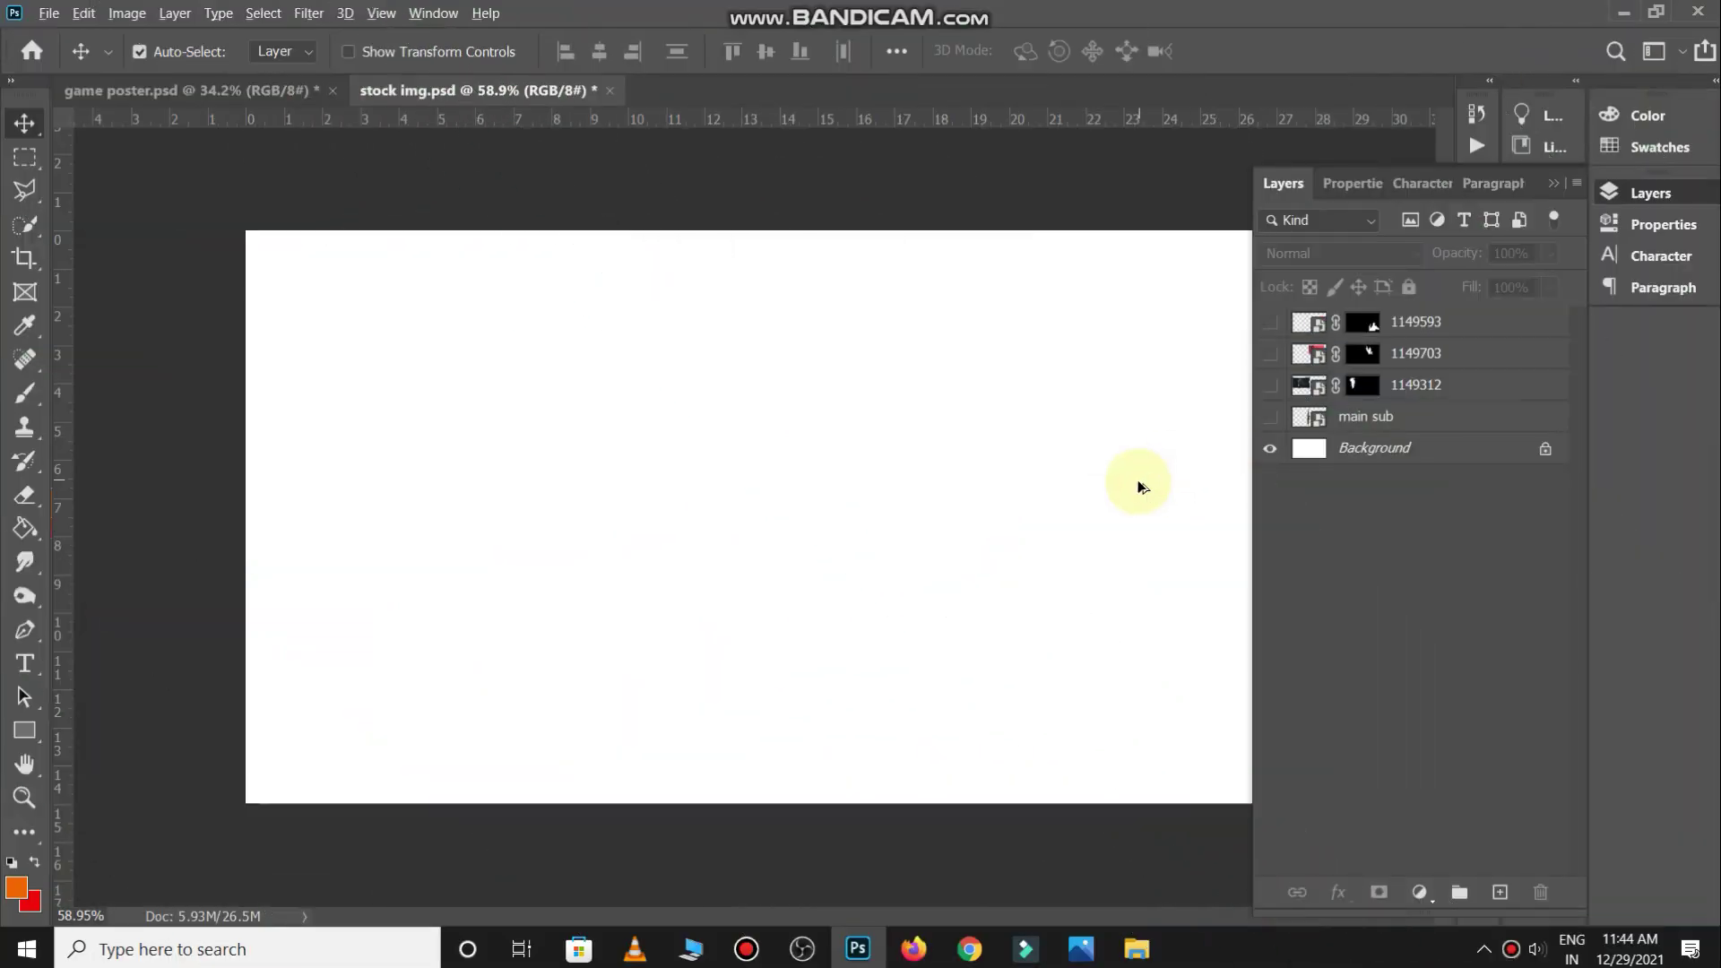
Place image 1149709 onto the stock image canvas and enlarge it
{"action": "key", "text": "alt+Tab"}
{"action": "left_click", "coordinate": [753, 507]}
{"action": "mouse_move", "coordinate": [1083, 358]}
{"action": "left_mouse_down"}
{"action": "mouse_move", "coordinate": [826, 842]}
{"action": "mouse_move", "coordinate": [737, 562]}
{"action": "left_mouse_up"}
{"action": "left_click_drag", "start_coordinate": [630, 423], "coordinate": [346, 211]}
{"action": "mouse_move", "coordinate": [875, 607]}
{"action": "left_mouse_down"}
{"action": "mouse_move", "coordinate": [1077, 819]}
{"action": "mouse_move", "coordinate": [1132, 832]}
{"action": "left_mouse_up"}
{"action": "key", "text": "Return"}
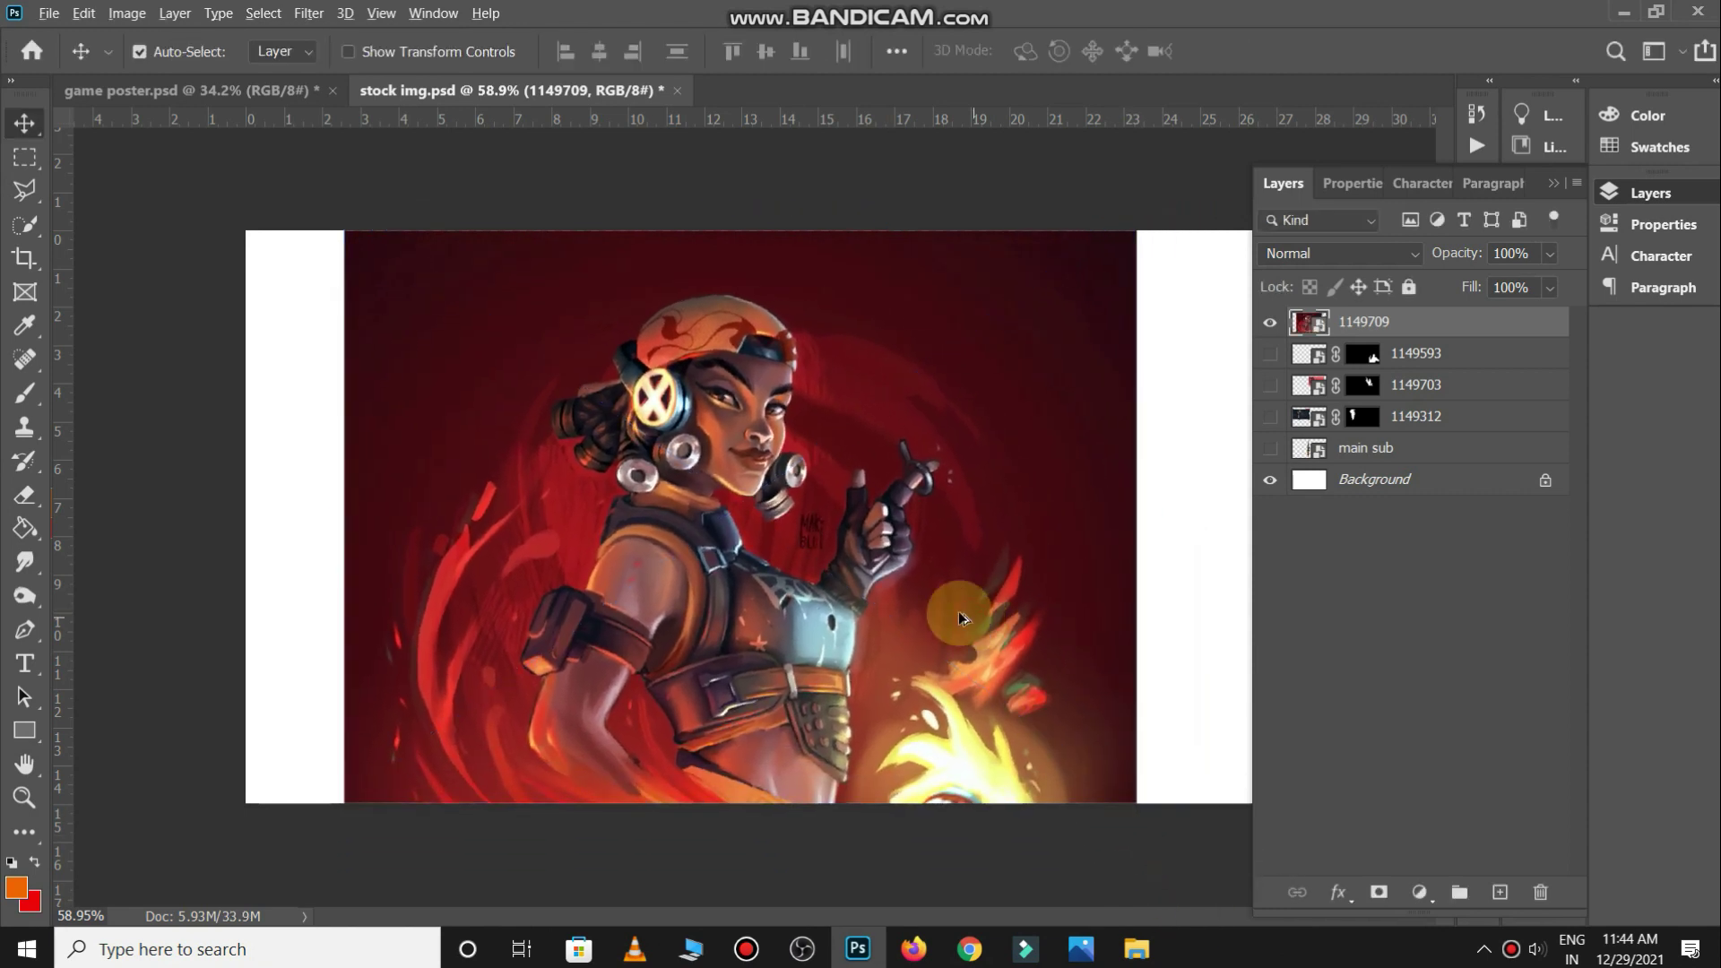
{"action": "scroll", "coordinate": [939, 604], "scroll_direction": "up", "scroll_amount": 2}
Pen-trace the agent's arm, shoulder, cap, chin, earphone and collar
{"action": "key", "text": "p"}
{"action": "scroll", "coordinate": [526, 860], "scroll_direction": "up", "scroll_amount": 3}
{"action": "scroll", "coordinate": [465, 741], "scroll_direction": "up", "scroll_amount": 2}
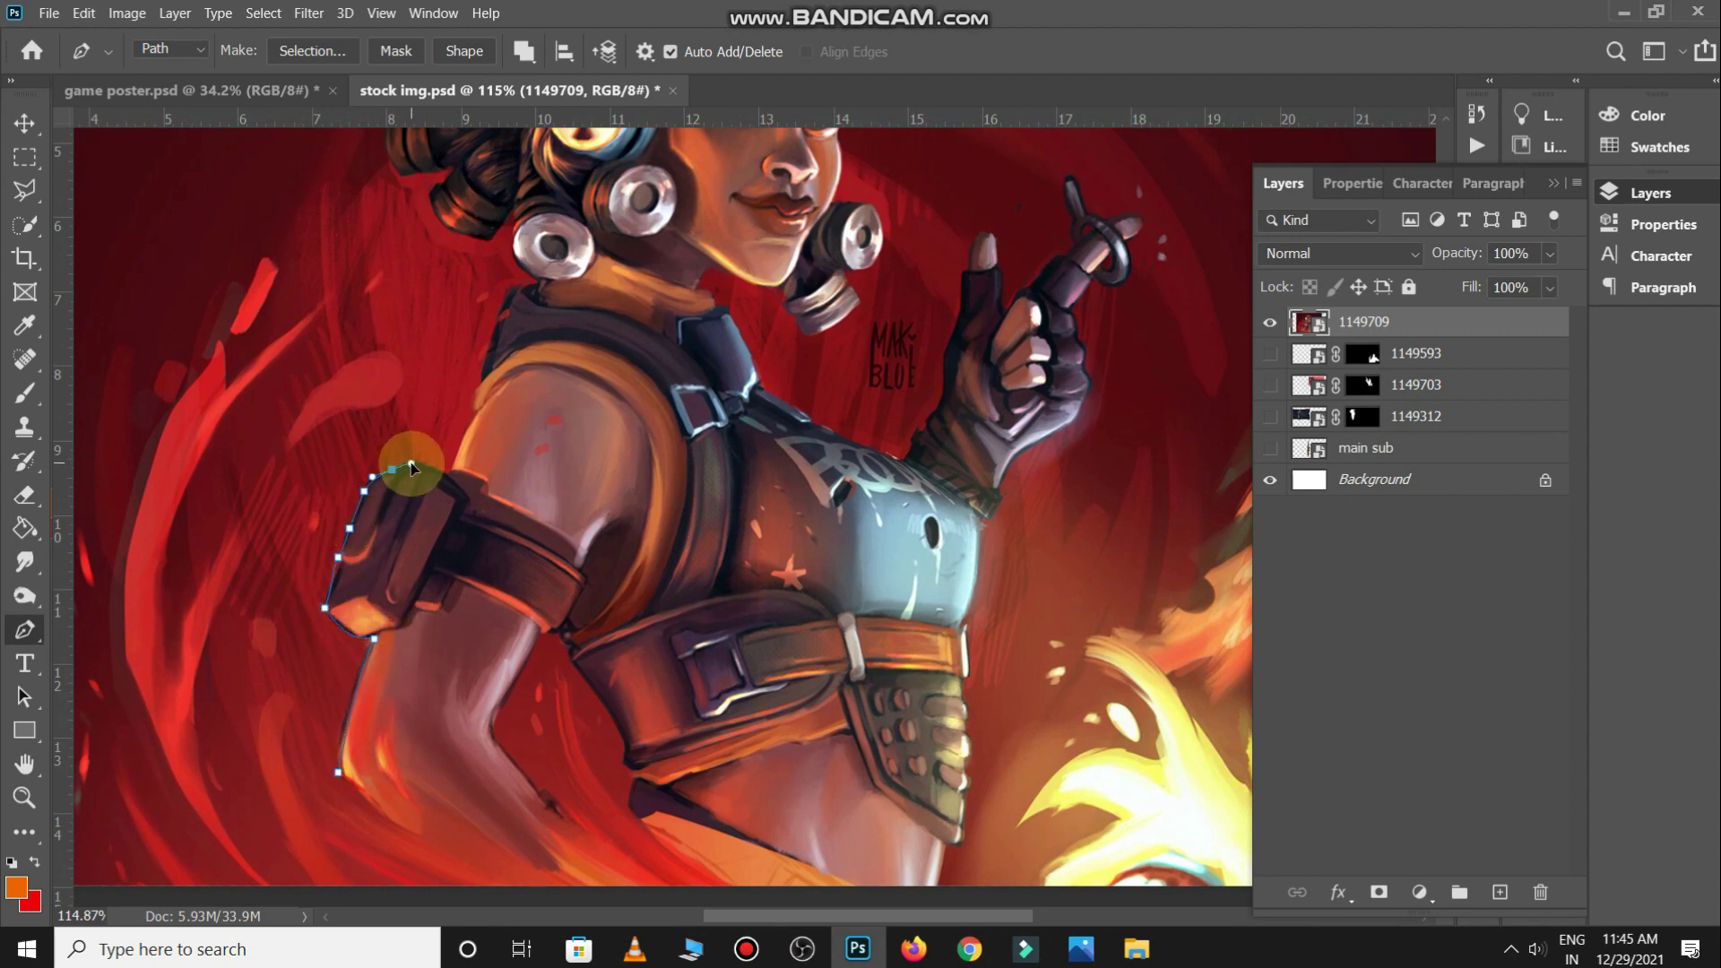
{"action": "left_click", "coordinate": [446, 474]}
{"action": "scroll", "coordinate": [431, 466], "scroll_direction": "up", "scroll_amount": 3}
{"action": "left_click", "coordinate": [484, 557]}
{"action": "left_click_drag", "start_coordinate": [513, 434], "coordinate": [533, 430]}
{"action": "scroll", "coordinate": [434, 348], "scroll_direction": "up", "scroll_amount": 5}
{"action": "left_click", "coordinate": [469, 544]}
{"action": "left_click_drag", "start_coordinate": [651, 423], "coordinate": [725, 436]}
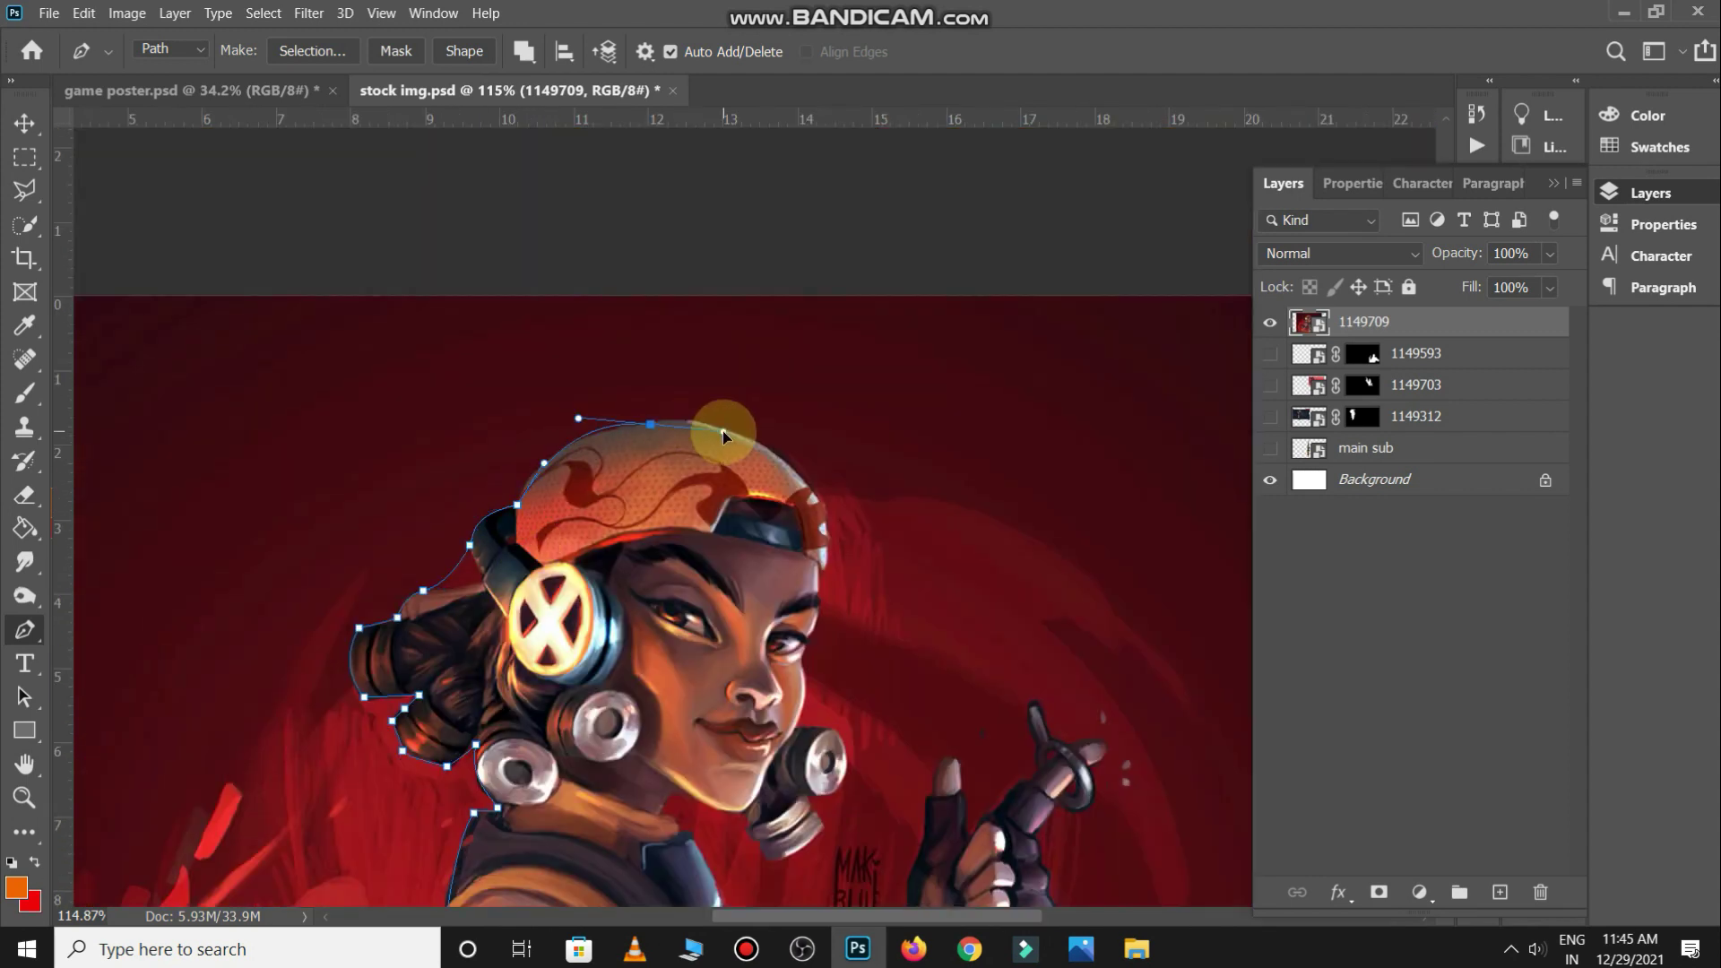
{"action": "scroll", "coordinate": [809, 686], "scroll_direction": "up", "scroll_amount": 4}
{"action": "left_click", "coordinate": [553, 471]}
{"action": "left_click", "coordinate": [666, 478]}
{"action": "left_click", "coordinate": [666, 653]}
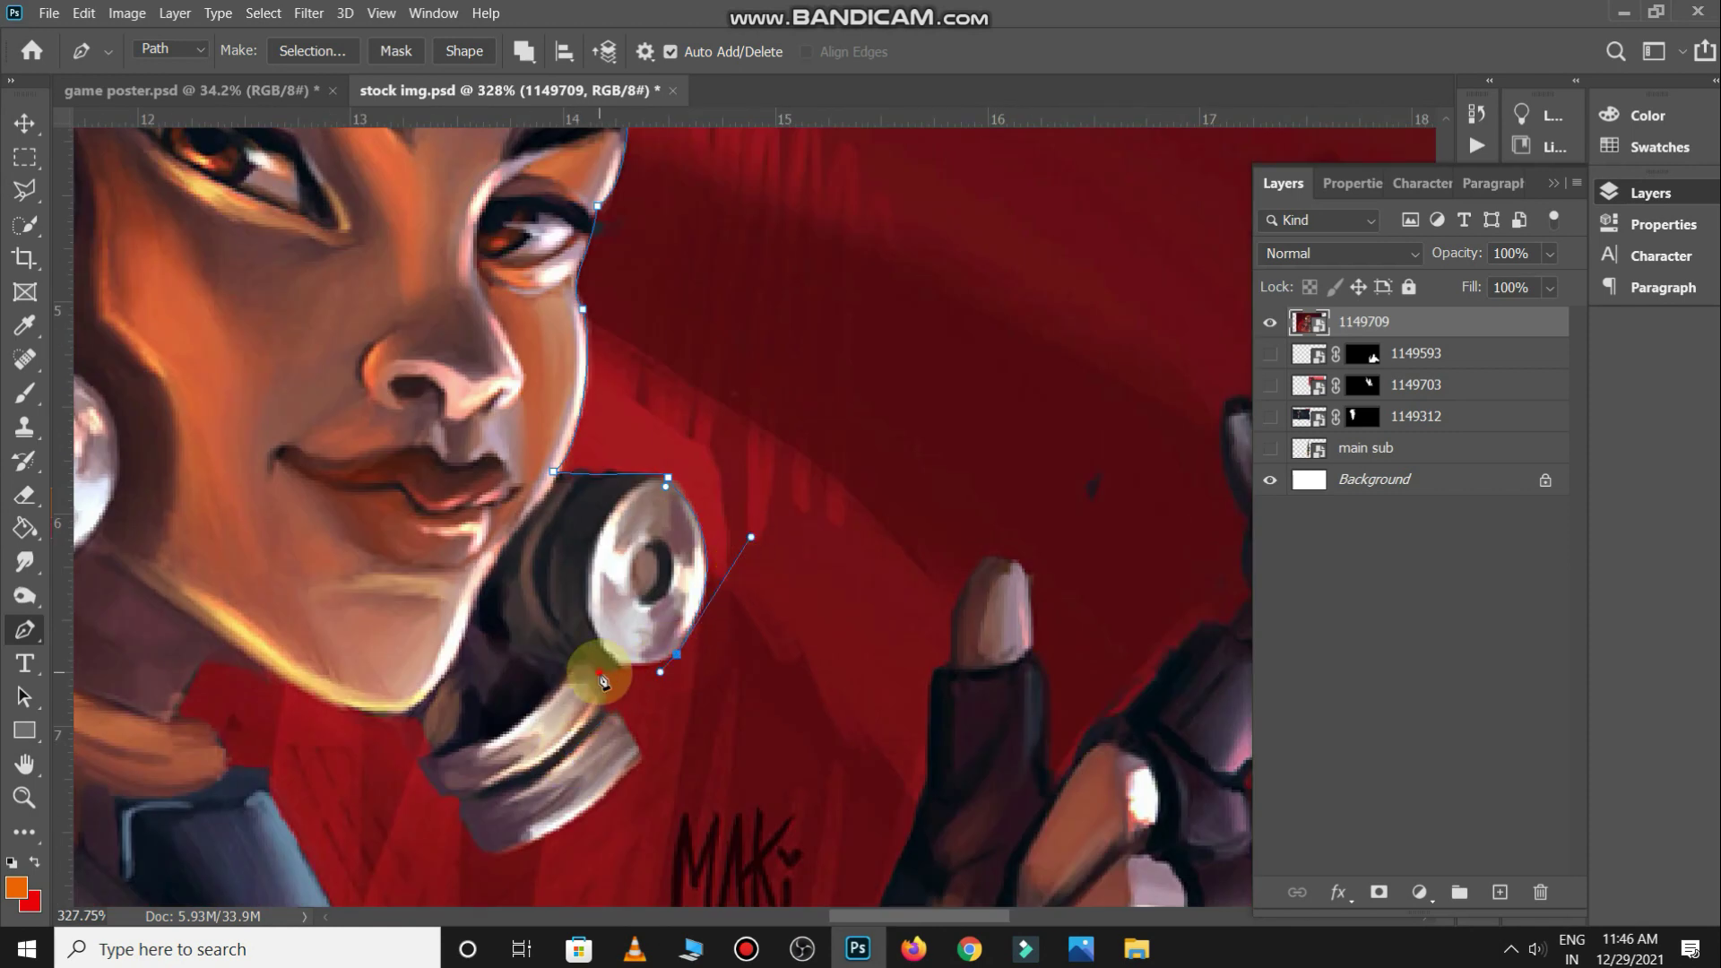
{"action": "left_click", "coordinate": [599, 673]}
{"action": "left_click", "coordinate": [638, 760]}
{"action": "left_click", "coordinate": [421, 720]}
{"action": "scroll", "coordinate": [431, 726], "scroll_direction": "down", "scroll_amount": 4}
{"action": "scroll", "coordinate": [538, 499], "scroll_direction": "up", "scroll_amount": 2}
Finish the path around the collar, glove thumb, fist and key ring
{"action": "left_click", "coordinate": [705, 612]}
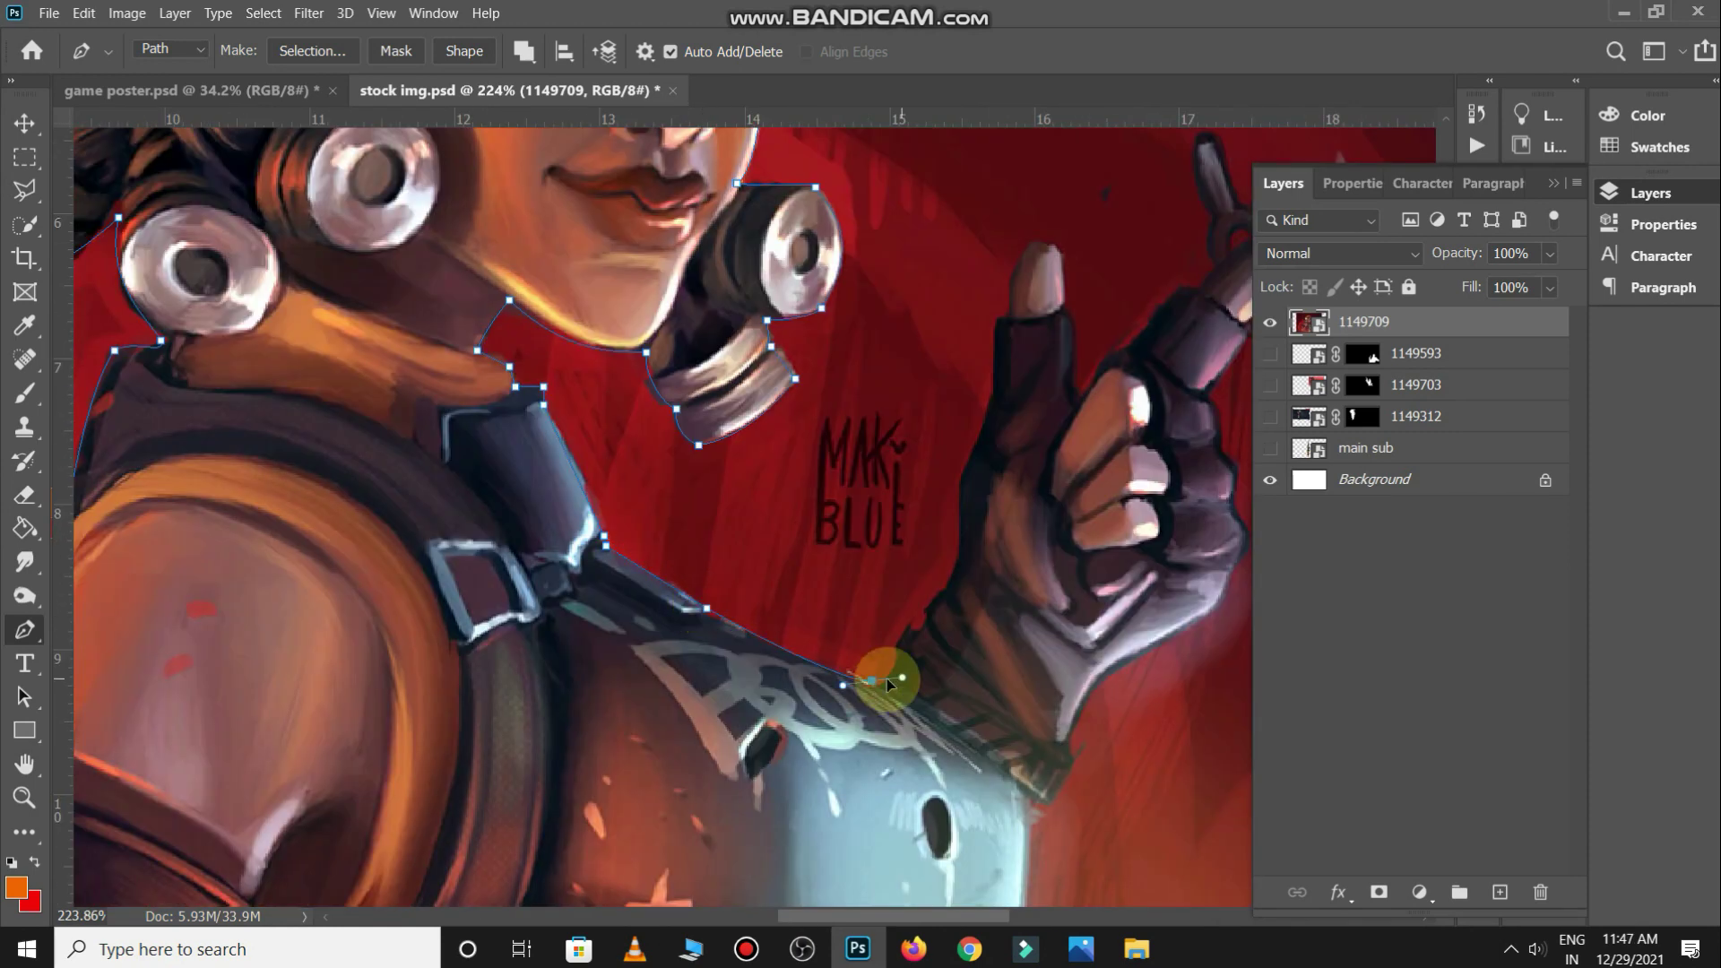
{"action": "left_click", "coordinate": [898, 645]}
{"action": "left_click", "coordinate": [958, 553]}
{"action": "left_click_drag", "start_coordinate": [961, 500], "coordinate": [971, 515]}
{"action": "left_click", "coordinate": [988, 394]}
{"action": "scroll", "coordinate": [751, 314], "scroll_direction": "right", "scroll_amount": 3}
{"action": "scroll", "coordinate": [776, 341], "scroll_direction": "right", "scroll_amount": 3}
{"action": "left_click", "coordinate": [684, 315]}
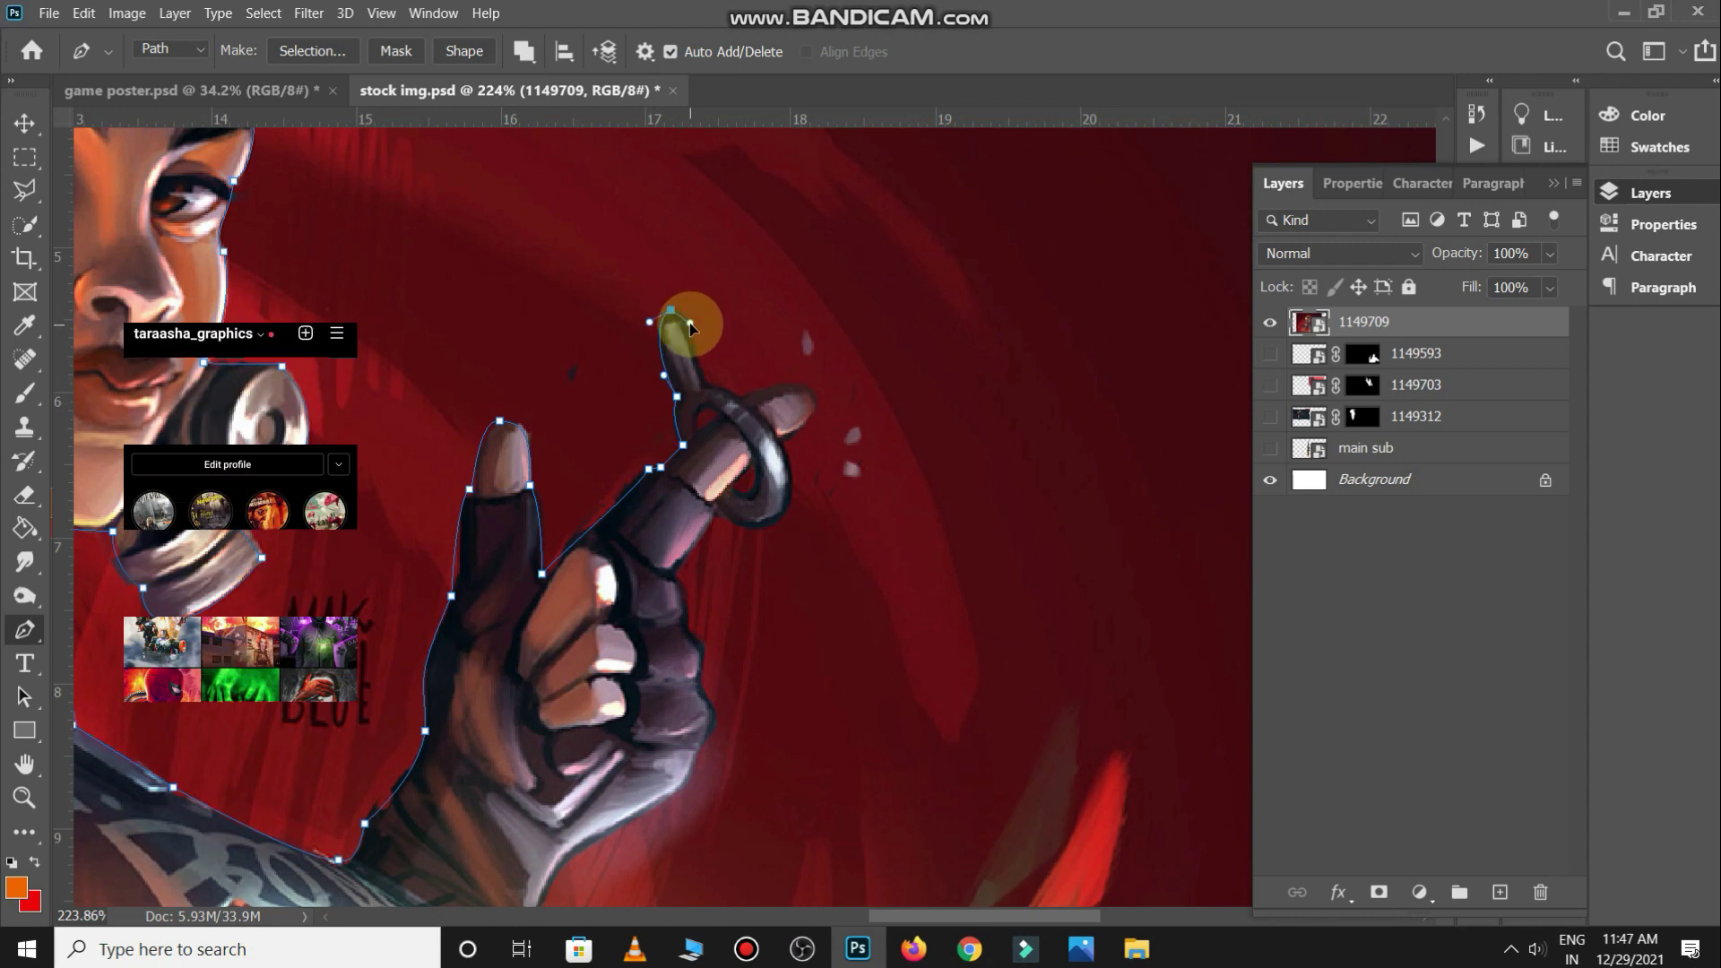
{"action": "left_click", "coordinate": [660, 549]}
{"action": "scroll", "coordinate": [660, 549], "scroll_direction": "down", "scroll_amount": 1}
{"action": "left_click_drag", "start_coordinate": [696, 430], "coordinate": [687, 448]}
{"action": "scroll", "coordinate": [688, 449], "scroll_direction": "down", "scroll_amount": 3}
{"action": "scroll", "coordinate": [610, 499], "scroll_direction": "down", "scroll_amount": 3}
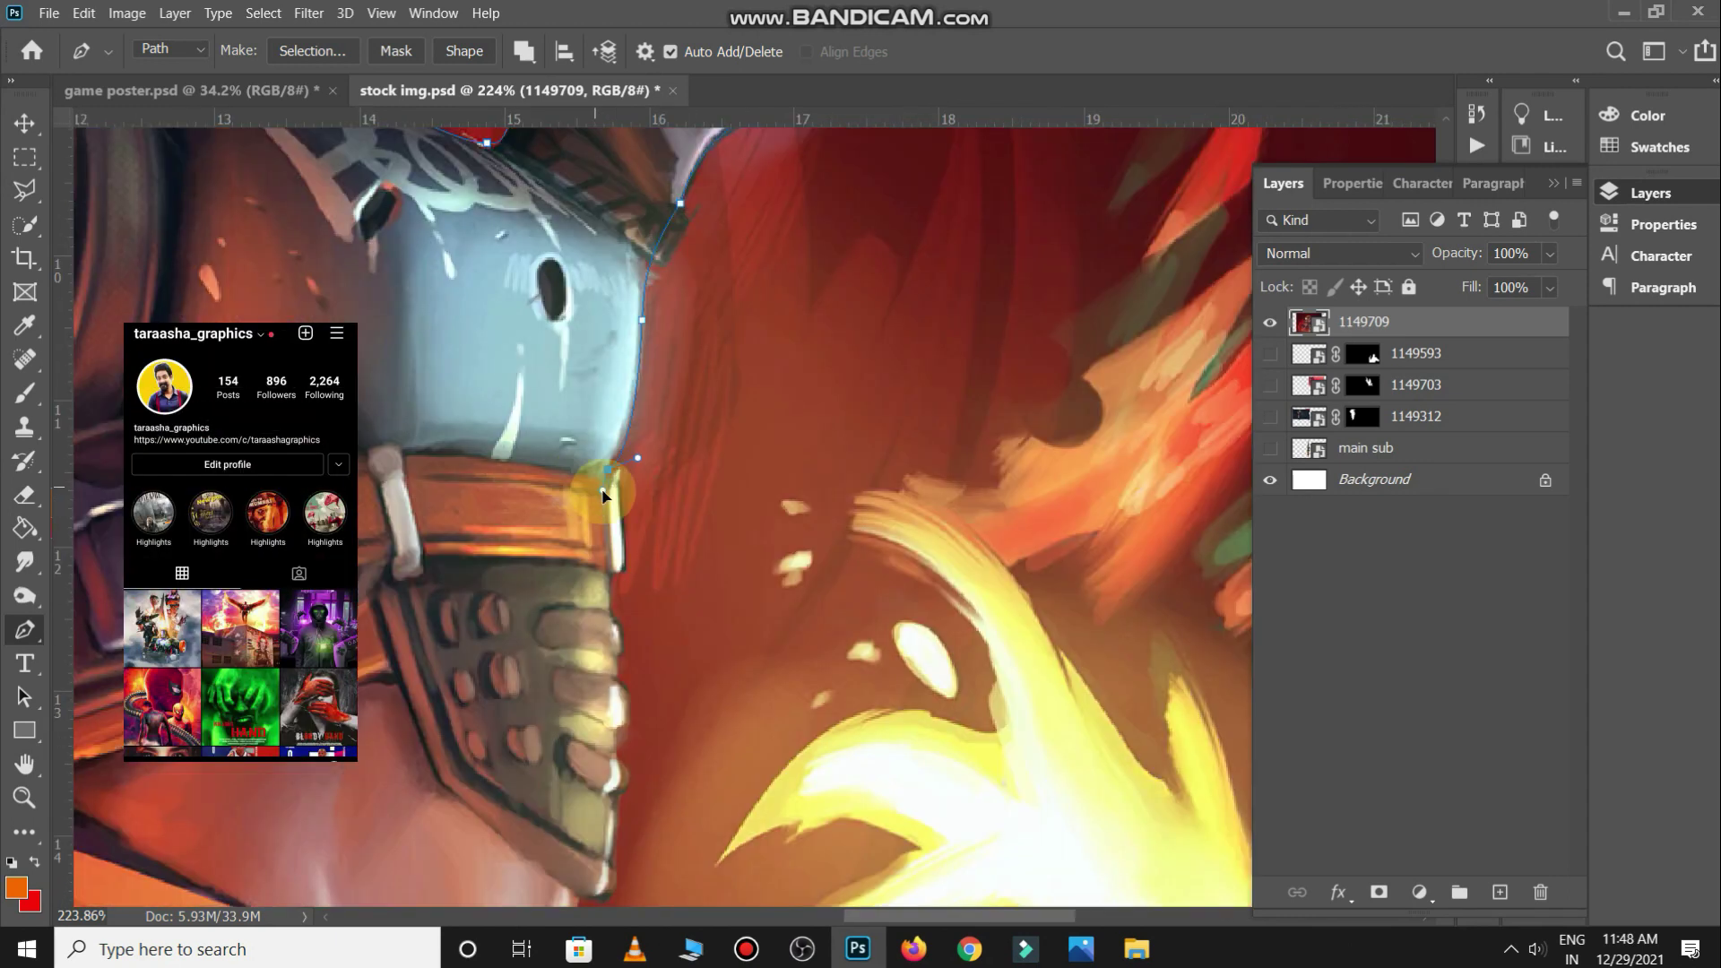
{"action": "scroll", "coordinate": [610, 499], "scroll_direction": "down", "scroll_amount": 3}
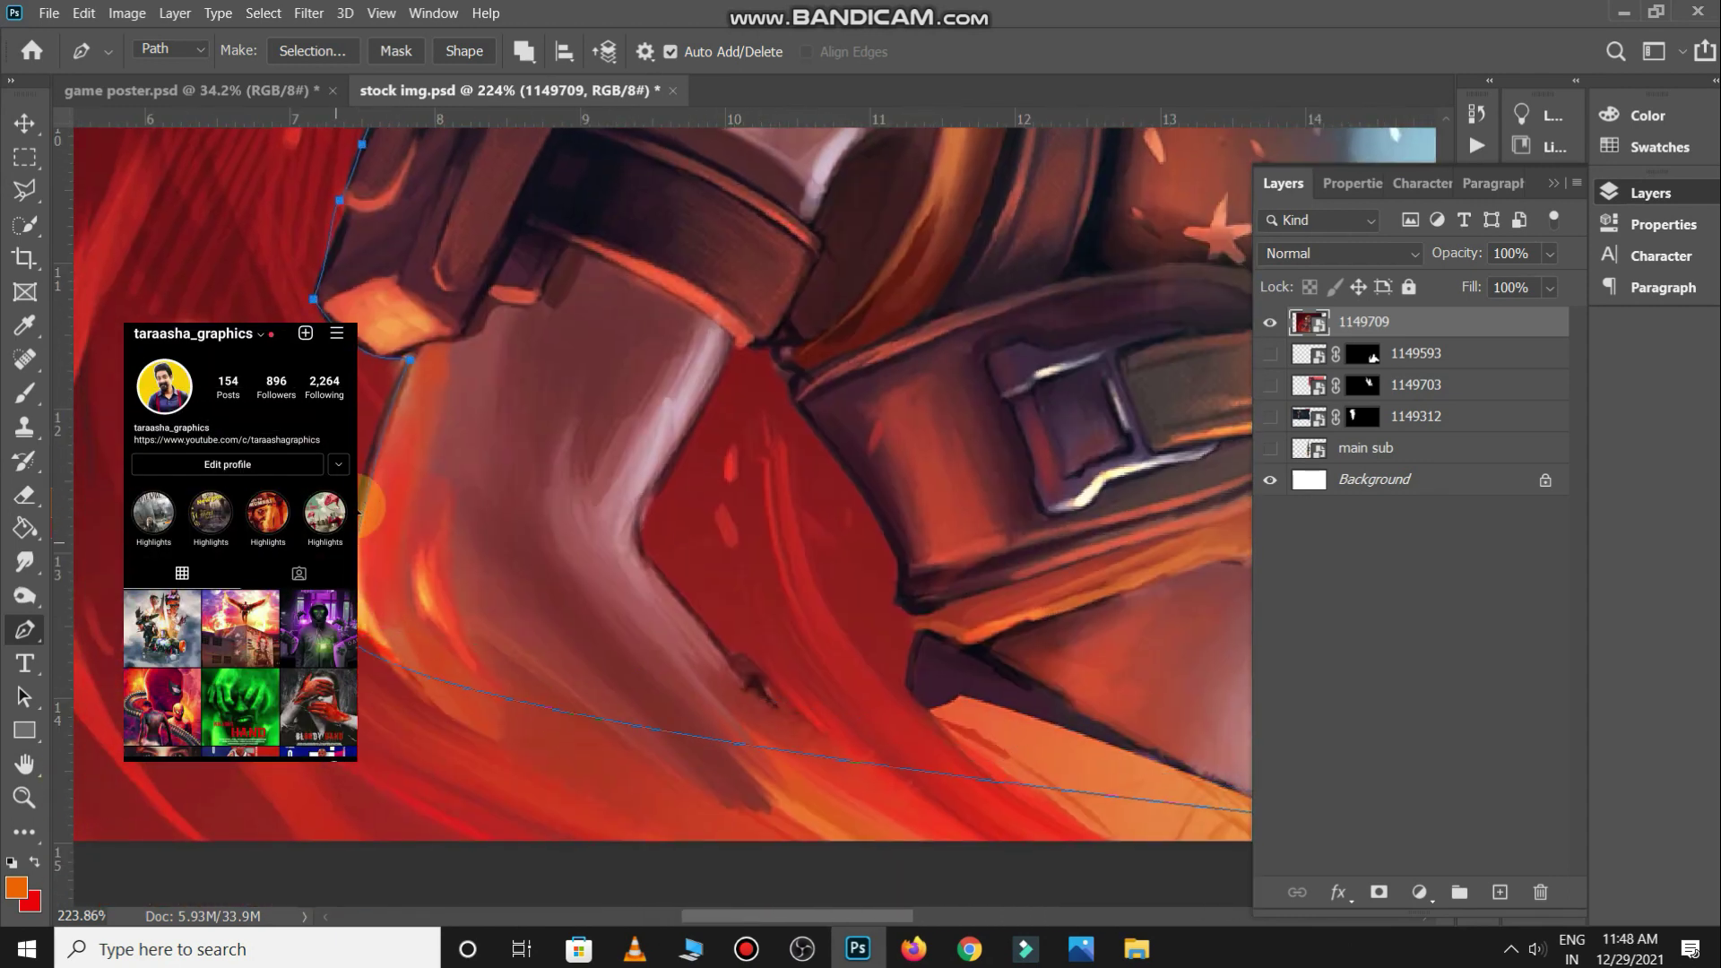
{"action": "scroll", "coordinate": [153, 299], "scroll_direction": "up", "scroll_amount": 3}
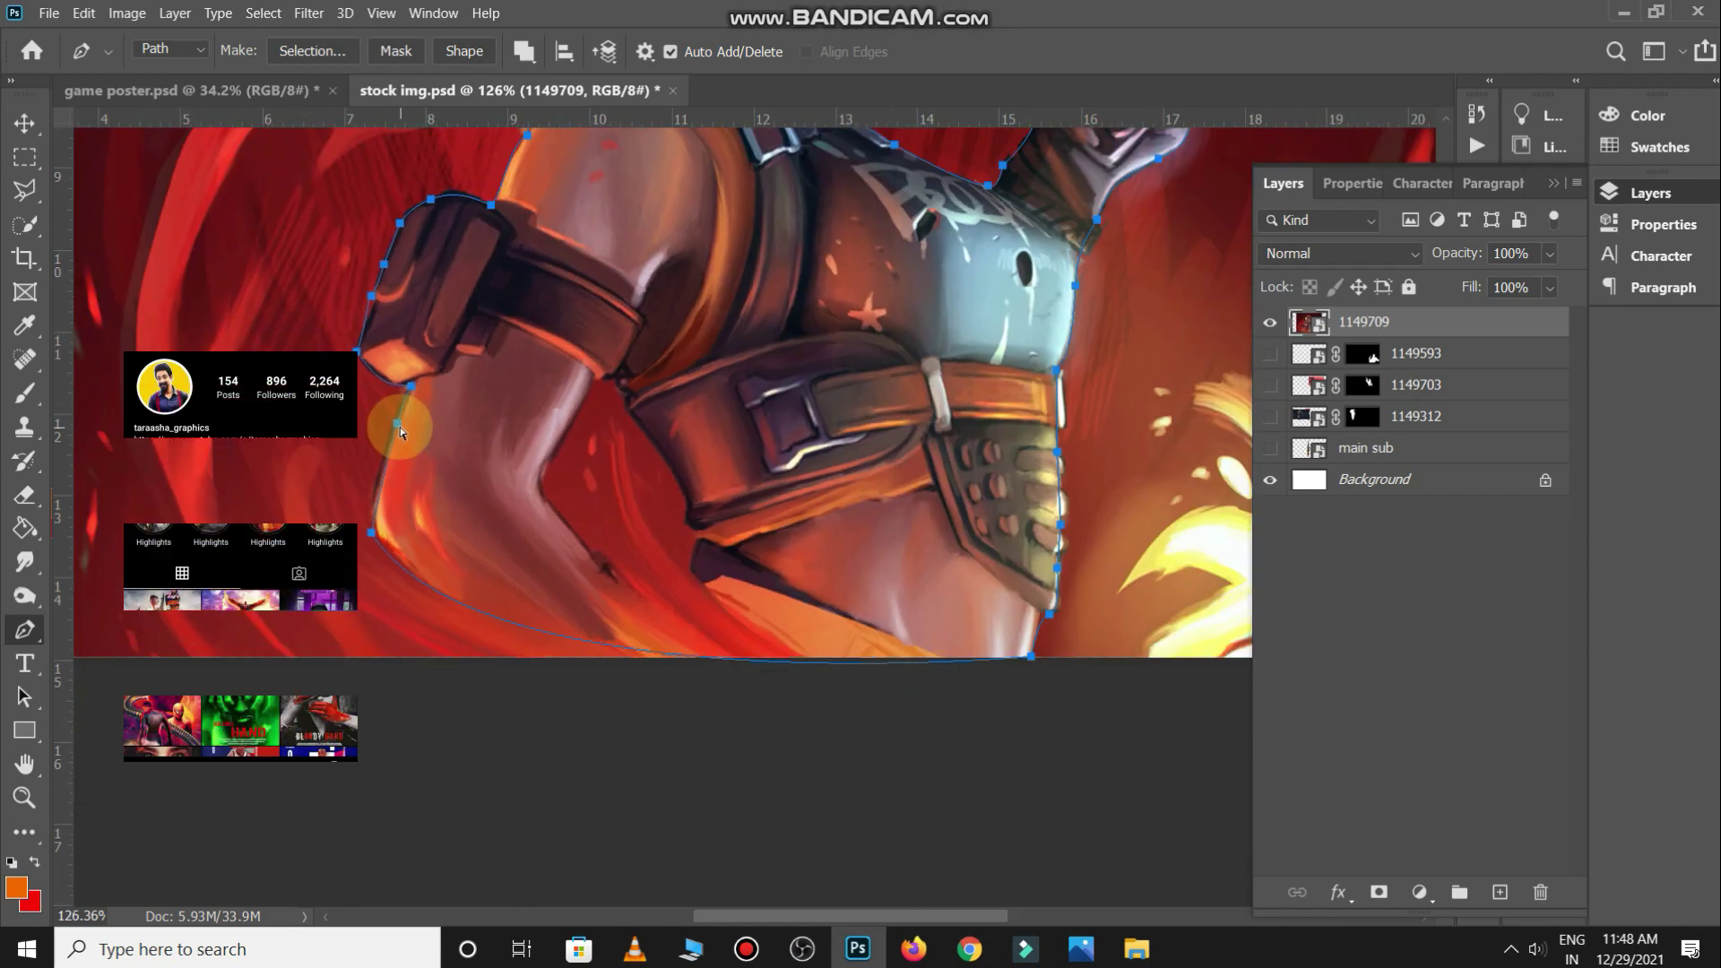
Turn the path into a 0.5-feathered selection and mask out everything but the agent
{"action": "key", "text": "ctrl+Return"}
{"action": "scroll", "coordinate": [384, 423], "scroll_direction": "up", "scroll_amount": 3}
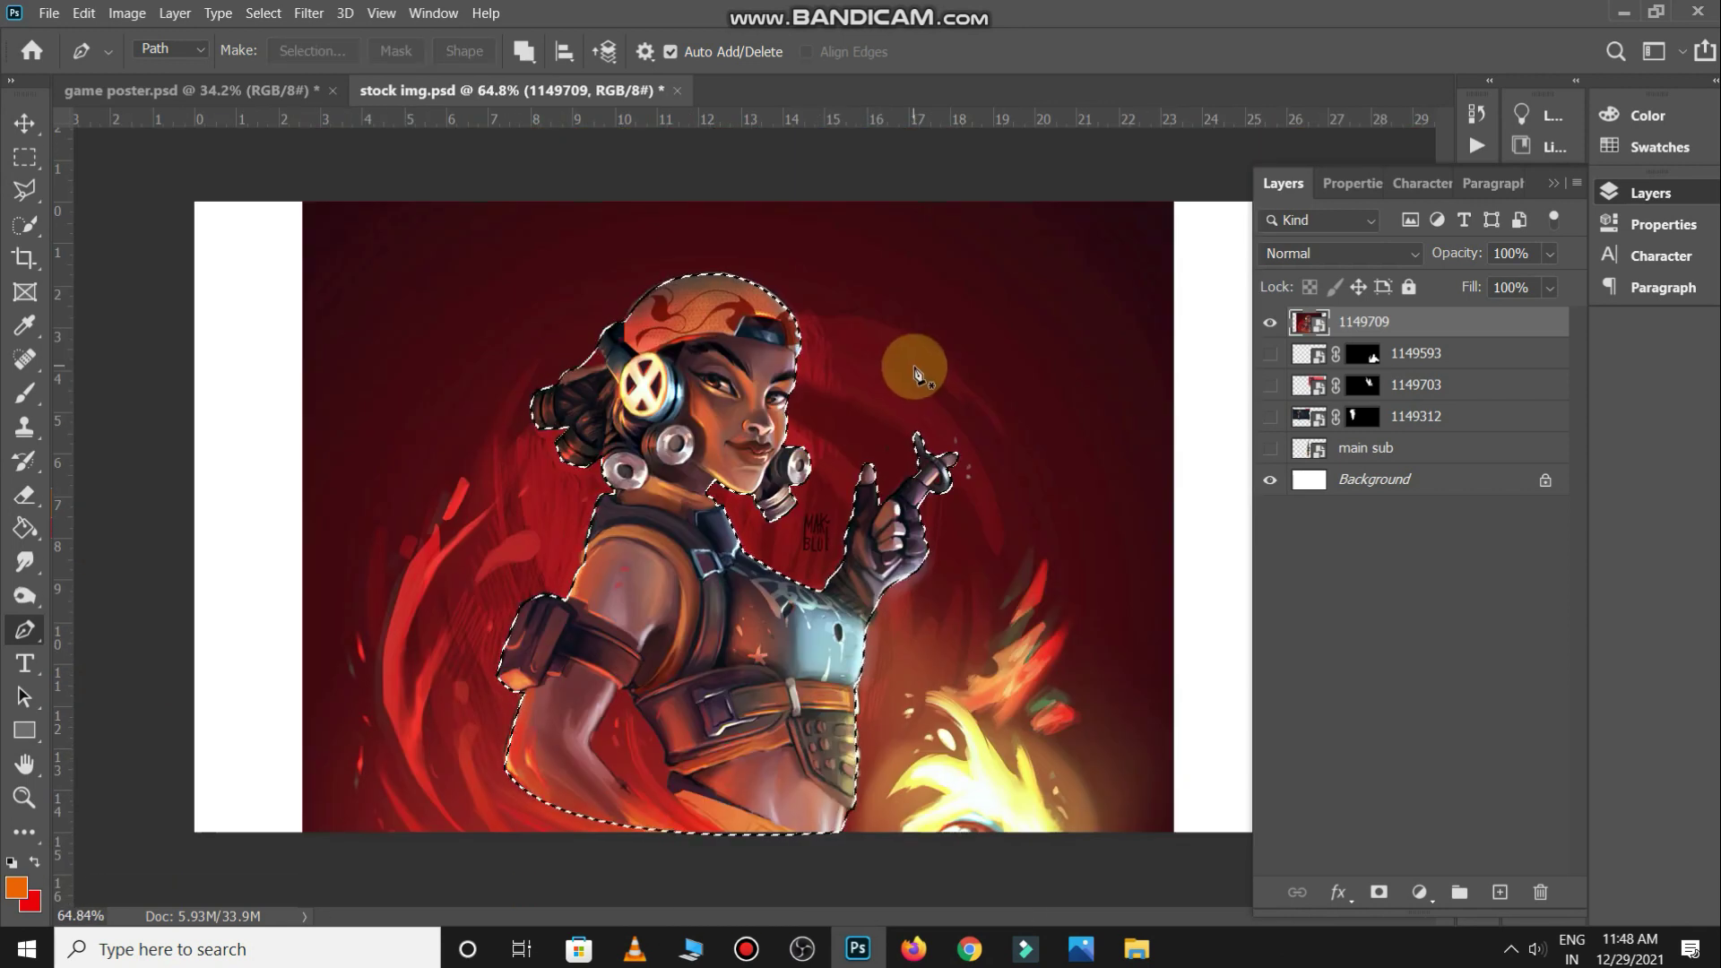
{"action": "key", "text": "shift+F6"}
{"action": "key", "text": "Return"}
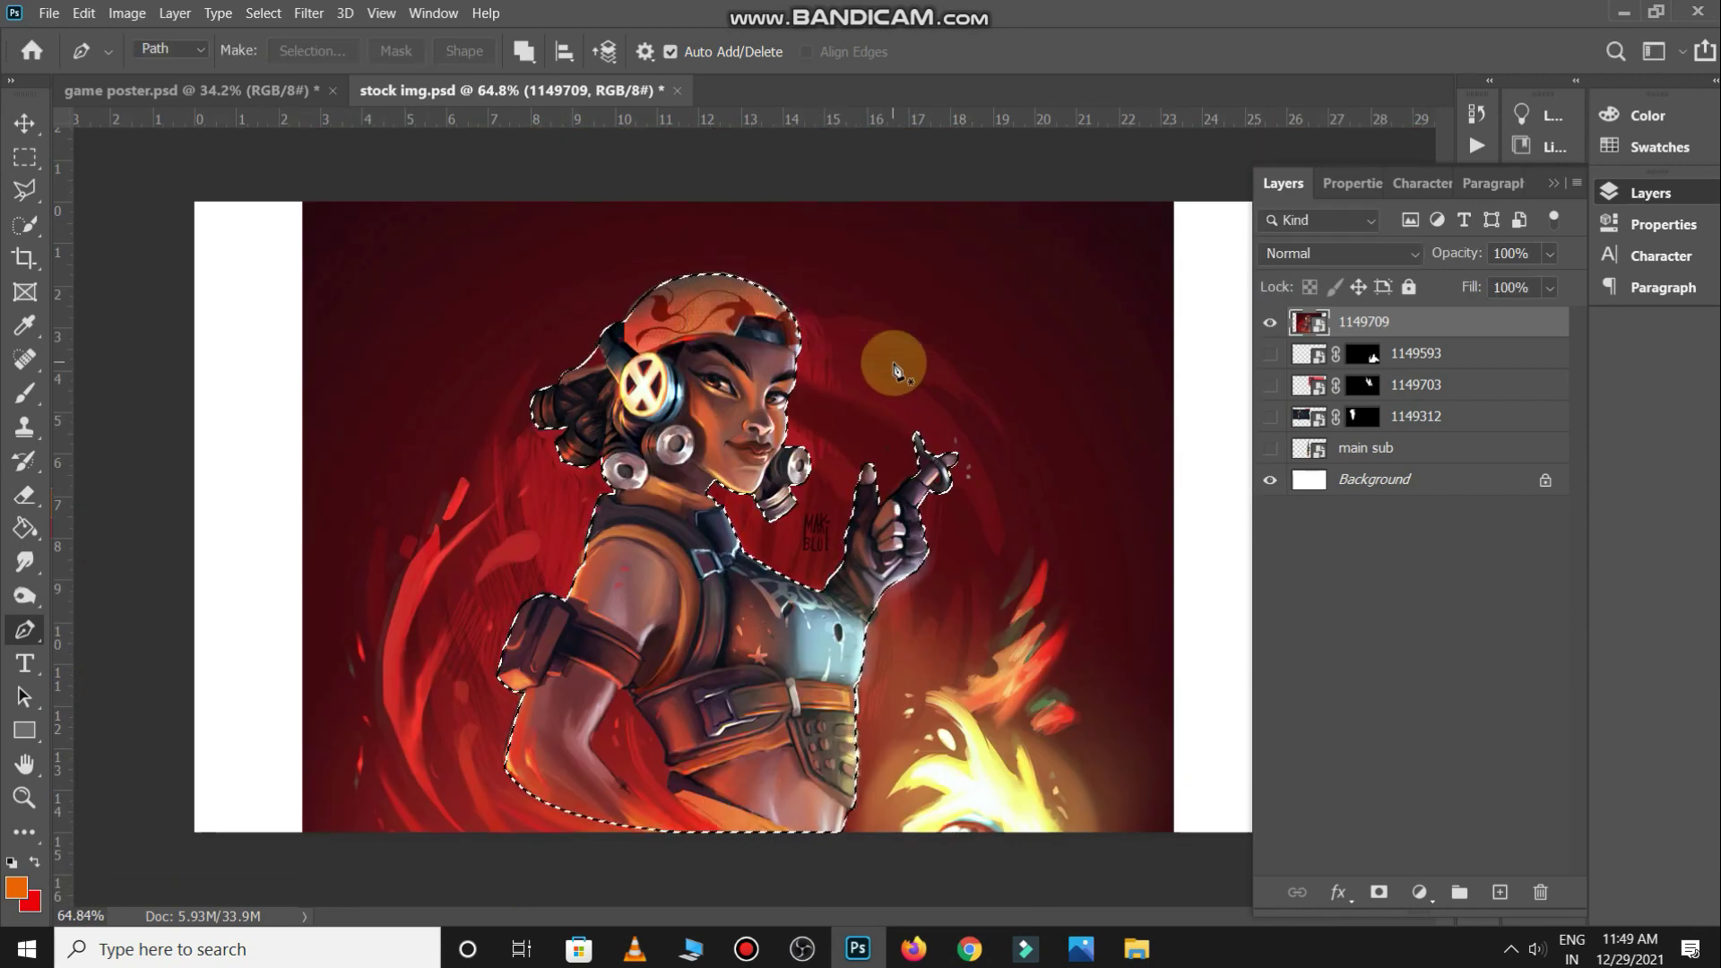
{"action": "left_click", "coordinate": [1378, 892]}
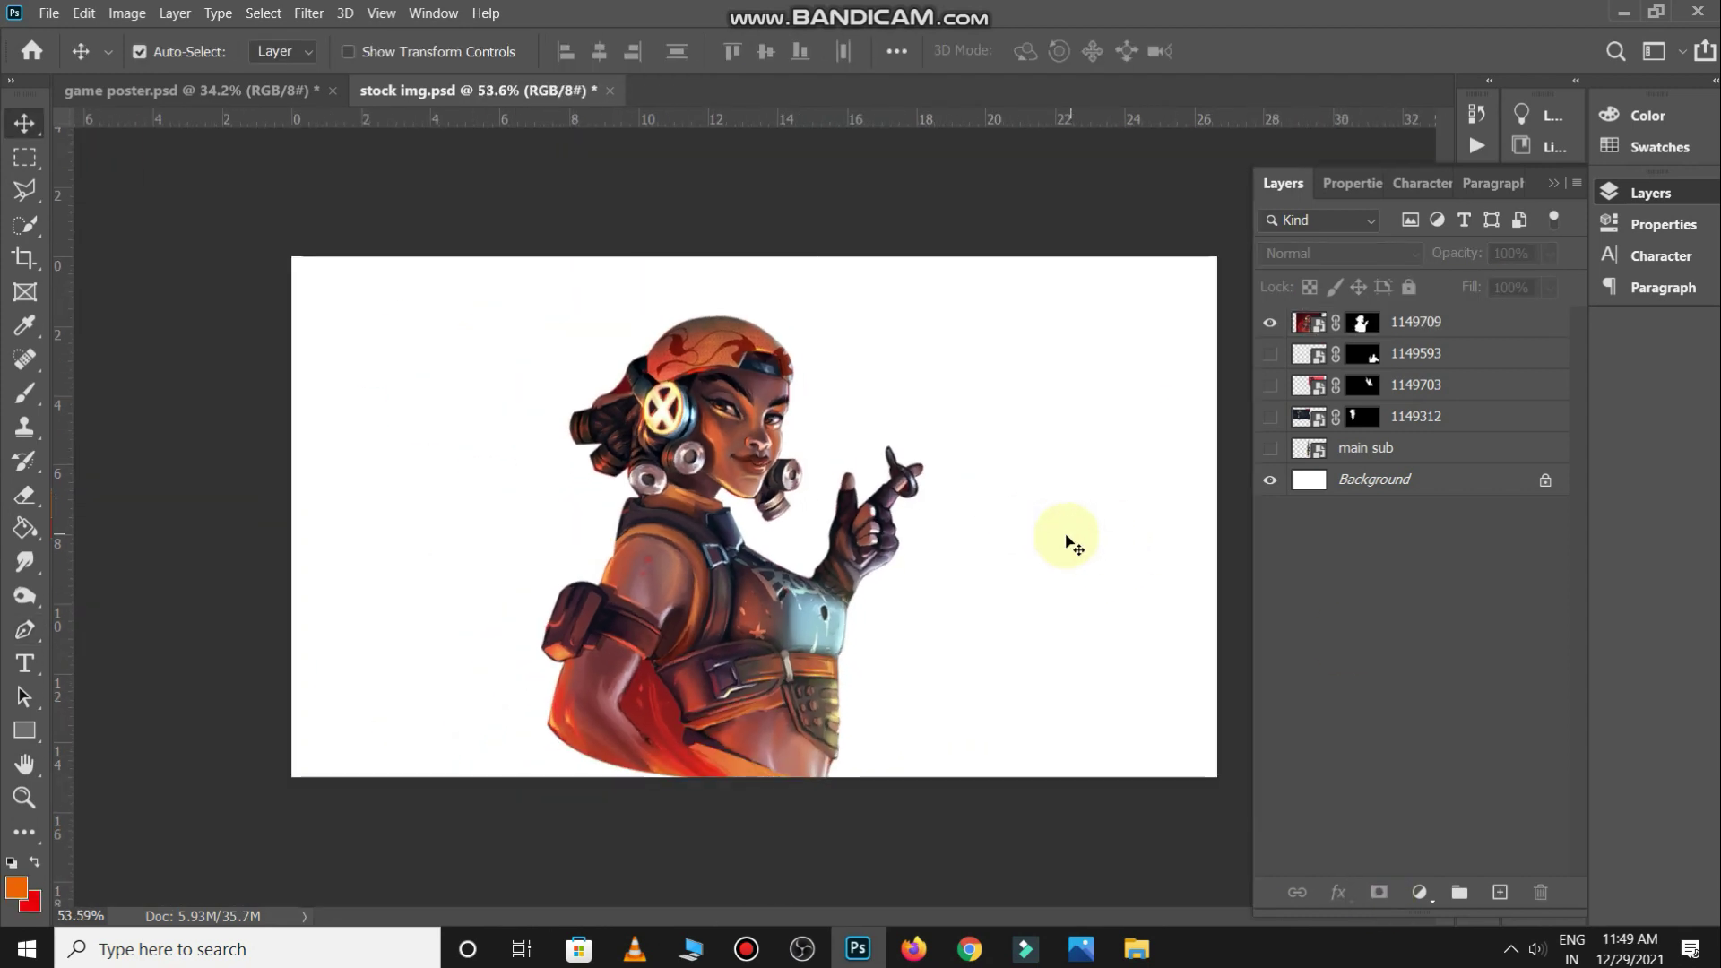
Shrink the cut-out agent to about 45% and move it to the upper right
{"action": "left_click", "coordinate": [797, 404]}
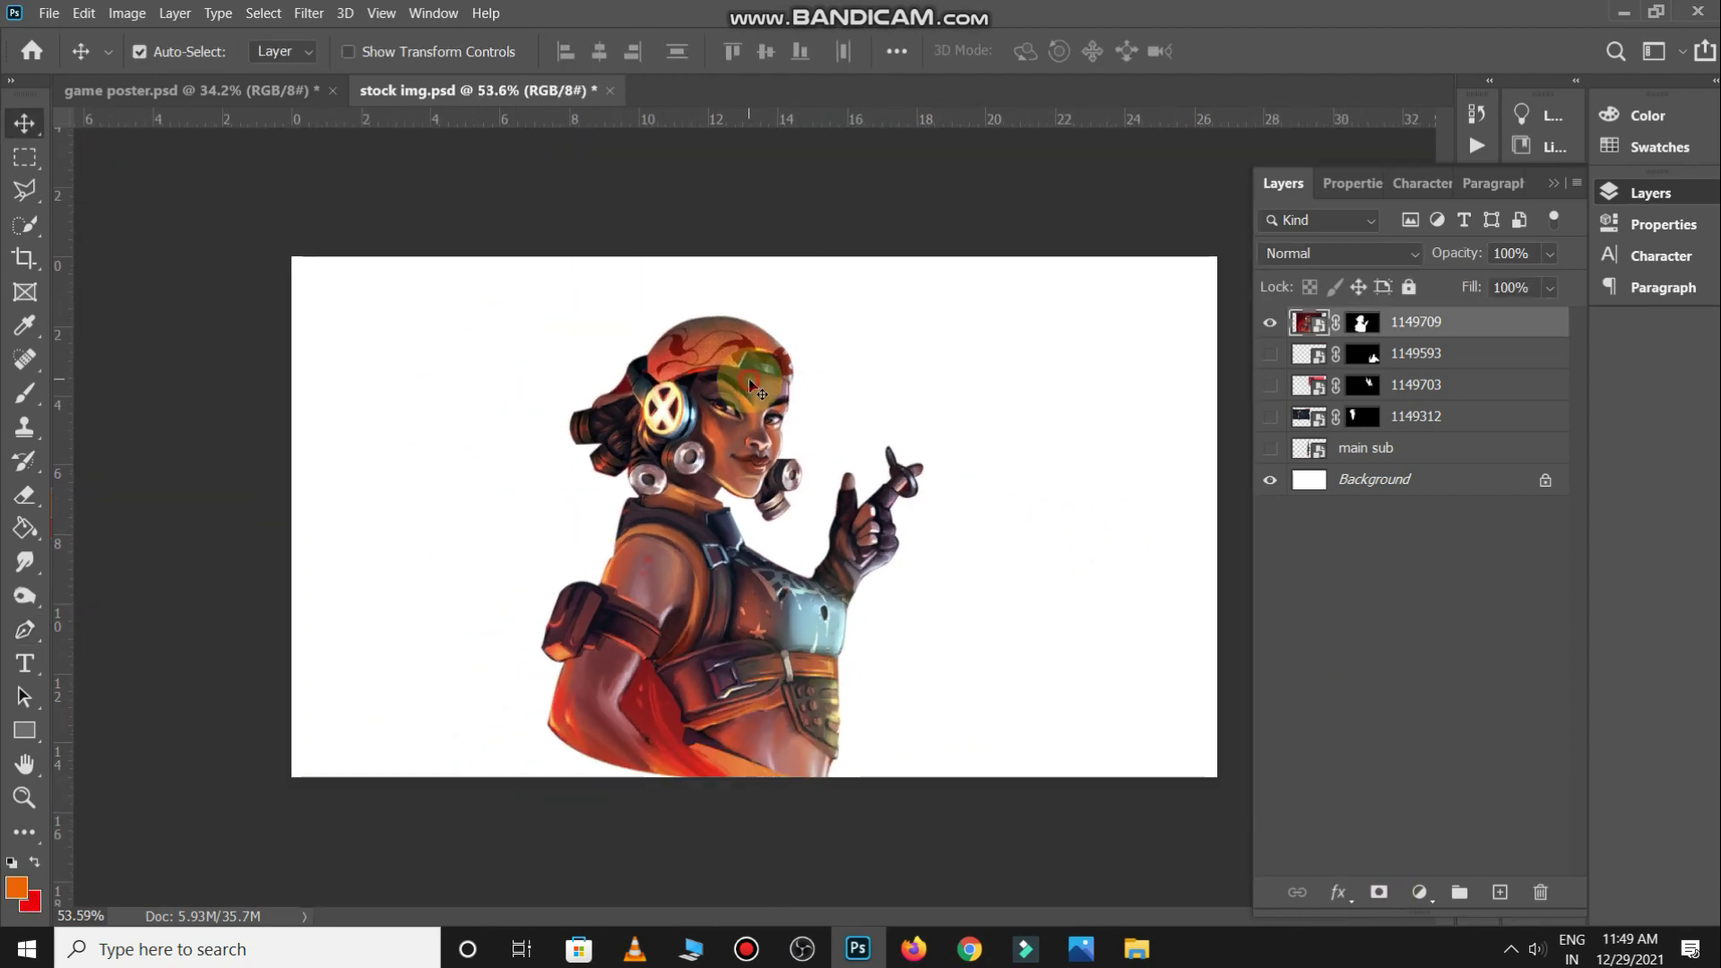
{"action": "key", "text": "ctrl+t"}
{"action": "left_click_drag", "start_coordinate": [376, 238], "coordinate": [777, 533]}
{"action": "left_click_drag", "start_coordinate": [908, 630], "coordinate": [963, 345]}
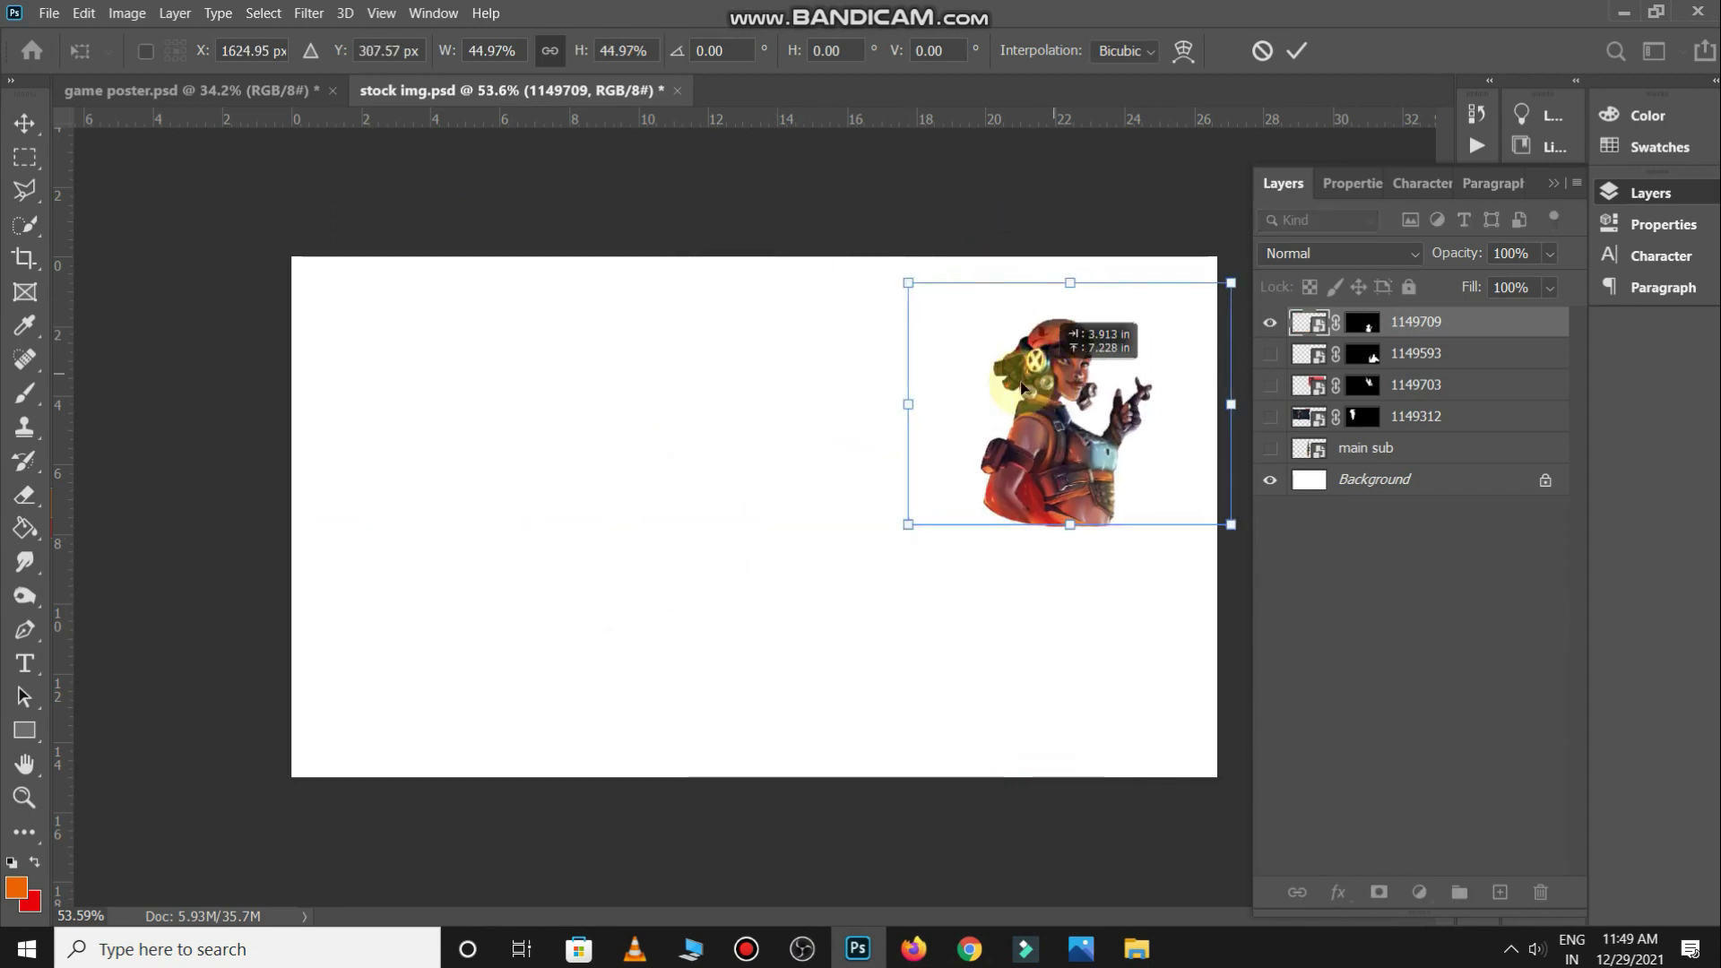
{"action": "key", "text": "Return"}
{"action": "left_click", "coordinate": [842, 492]}
Place image 1152379 into Photoshop as its own layer
{"action": "key", "text": "alt+Tab"}
{"action": "left_click", "coordinate": [772, 499]}
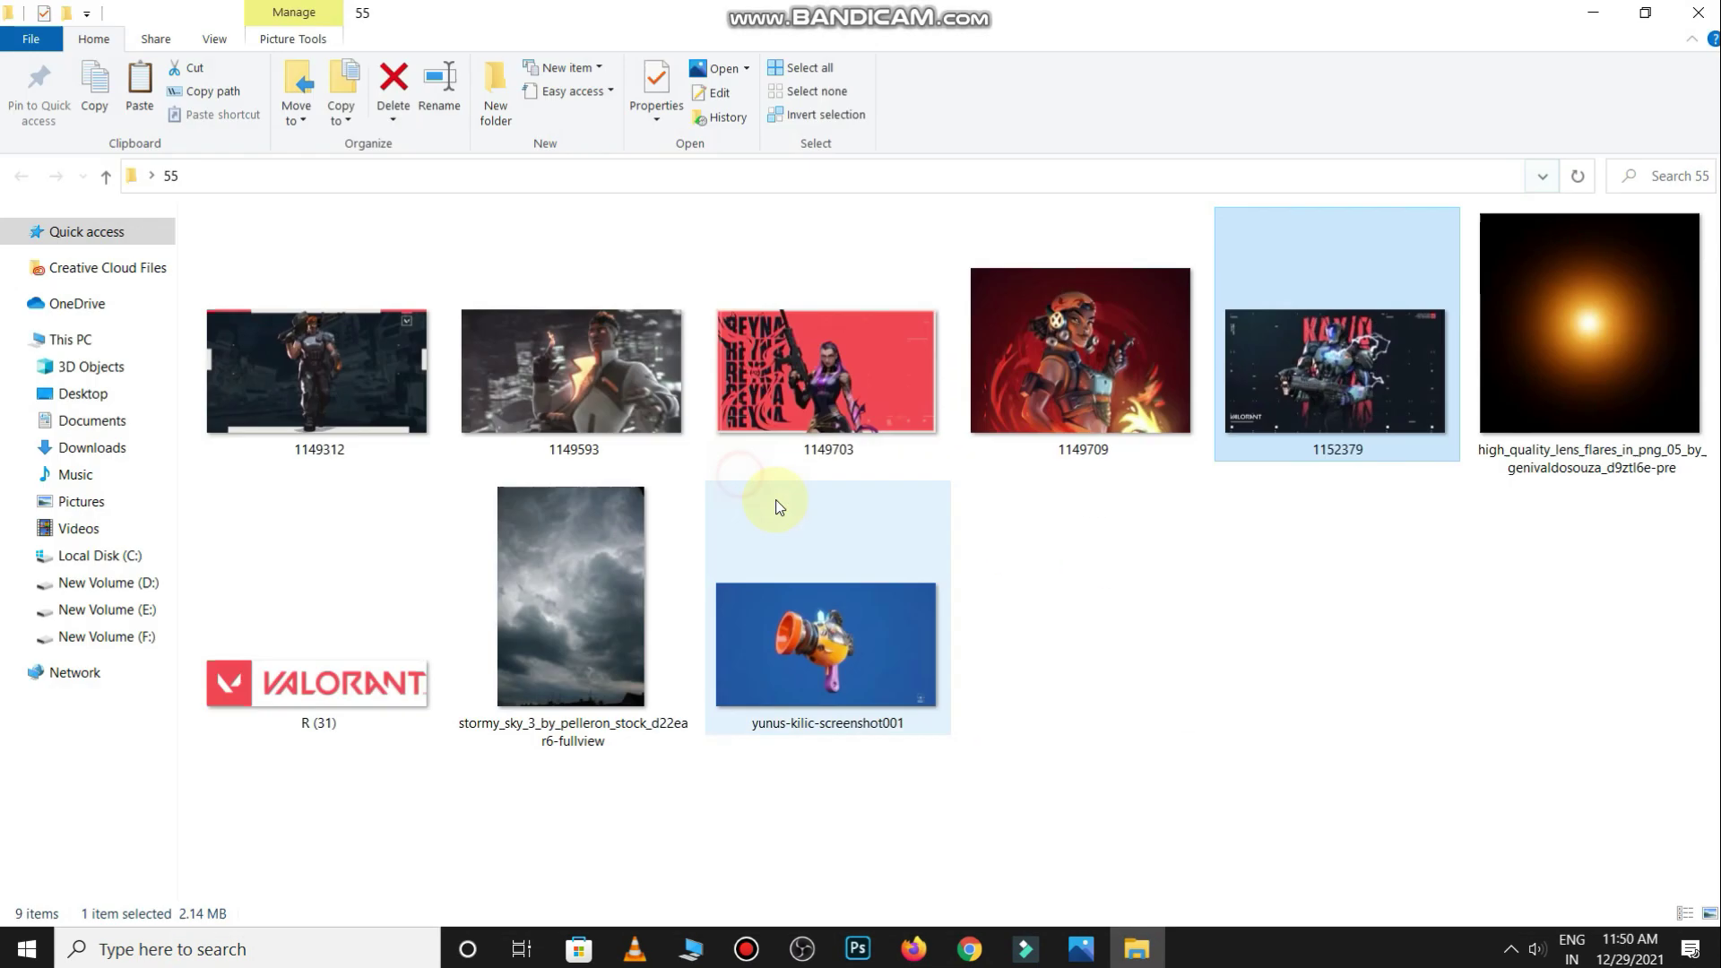
{"action": "mouse_move", "coordinate": [1344, 385]}
{"action": "left_mouse_down"}
{"action": "mouse_move", "coordinate": [847, 936]}
{"action": "mouse_move", "coordinate": [1003, 462]}
{"action": "left_mouse_up"}
{"action": "key", "text": "Return"}
Pen-trace the armored agent with the gun in layer 1152379
{"action": "key", "text": "p"}
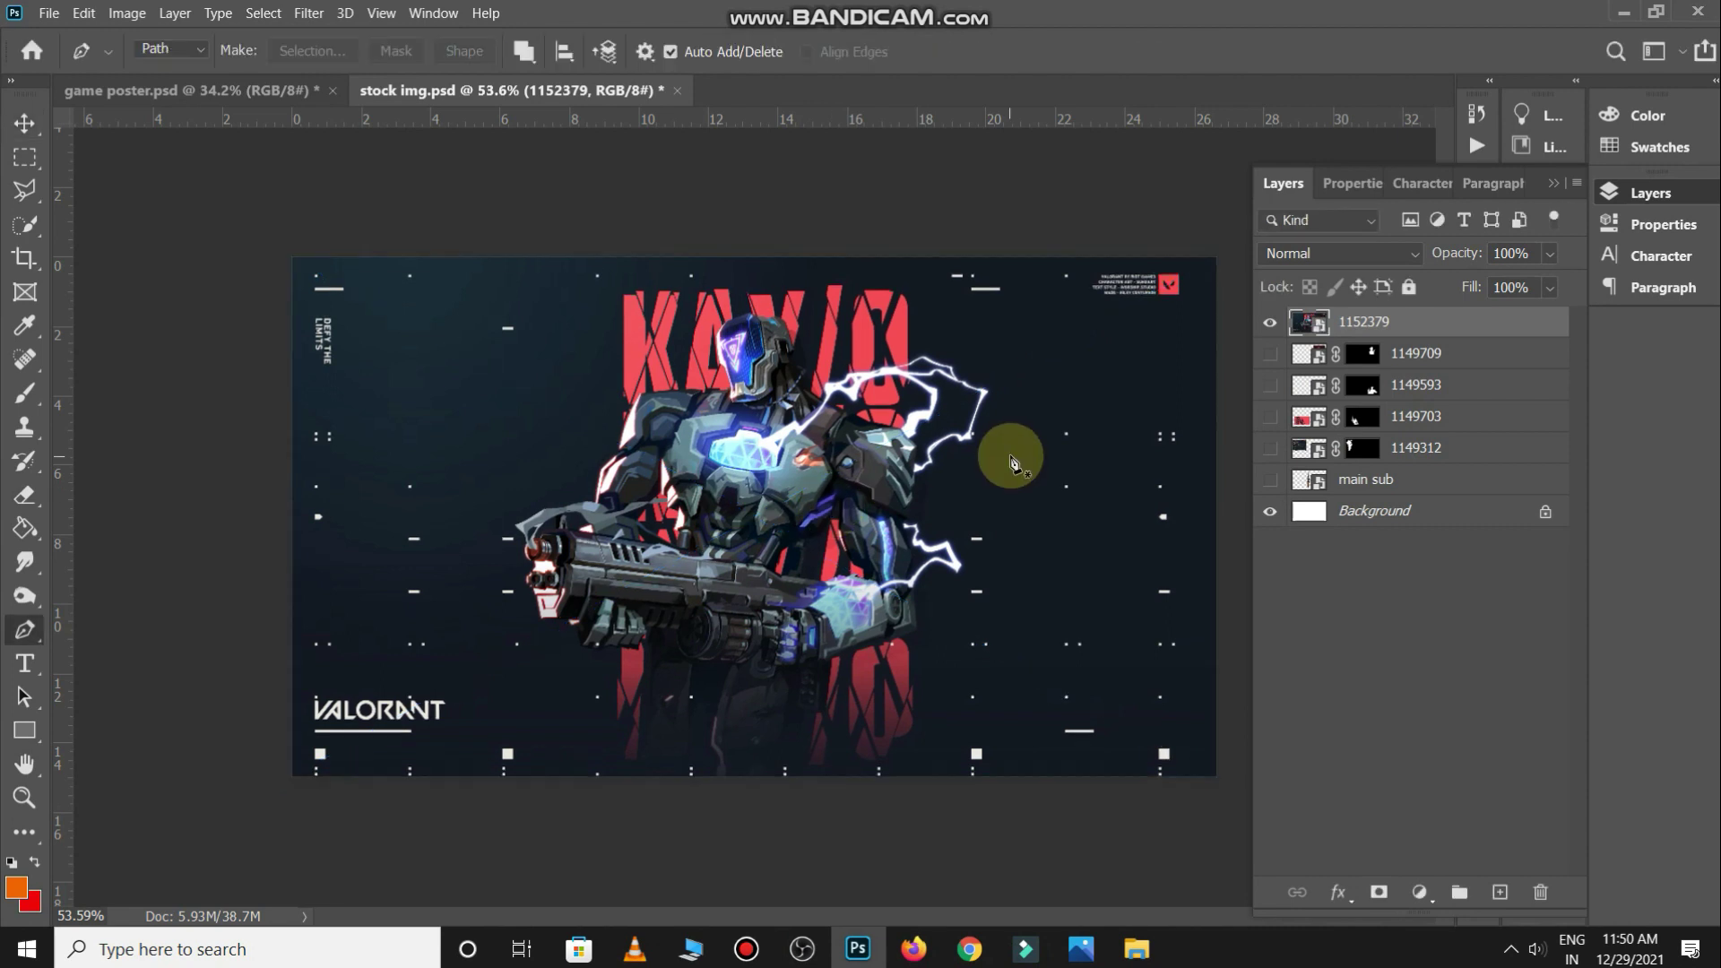
{"action": "scroll", "coordinate": [911, 576], "scroll_direction": "up", "scroll_amount": 2}
{"action": "scroll", "coordinate": [672, 734], "scroll_direction": "up", "scroll_amount": 2}
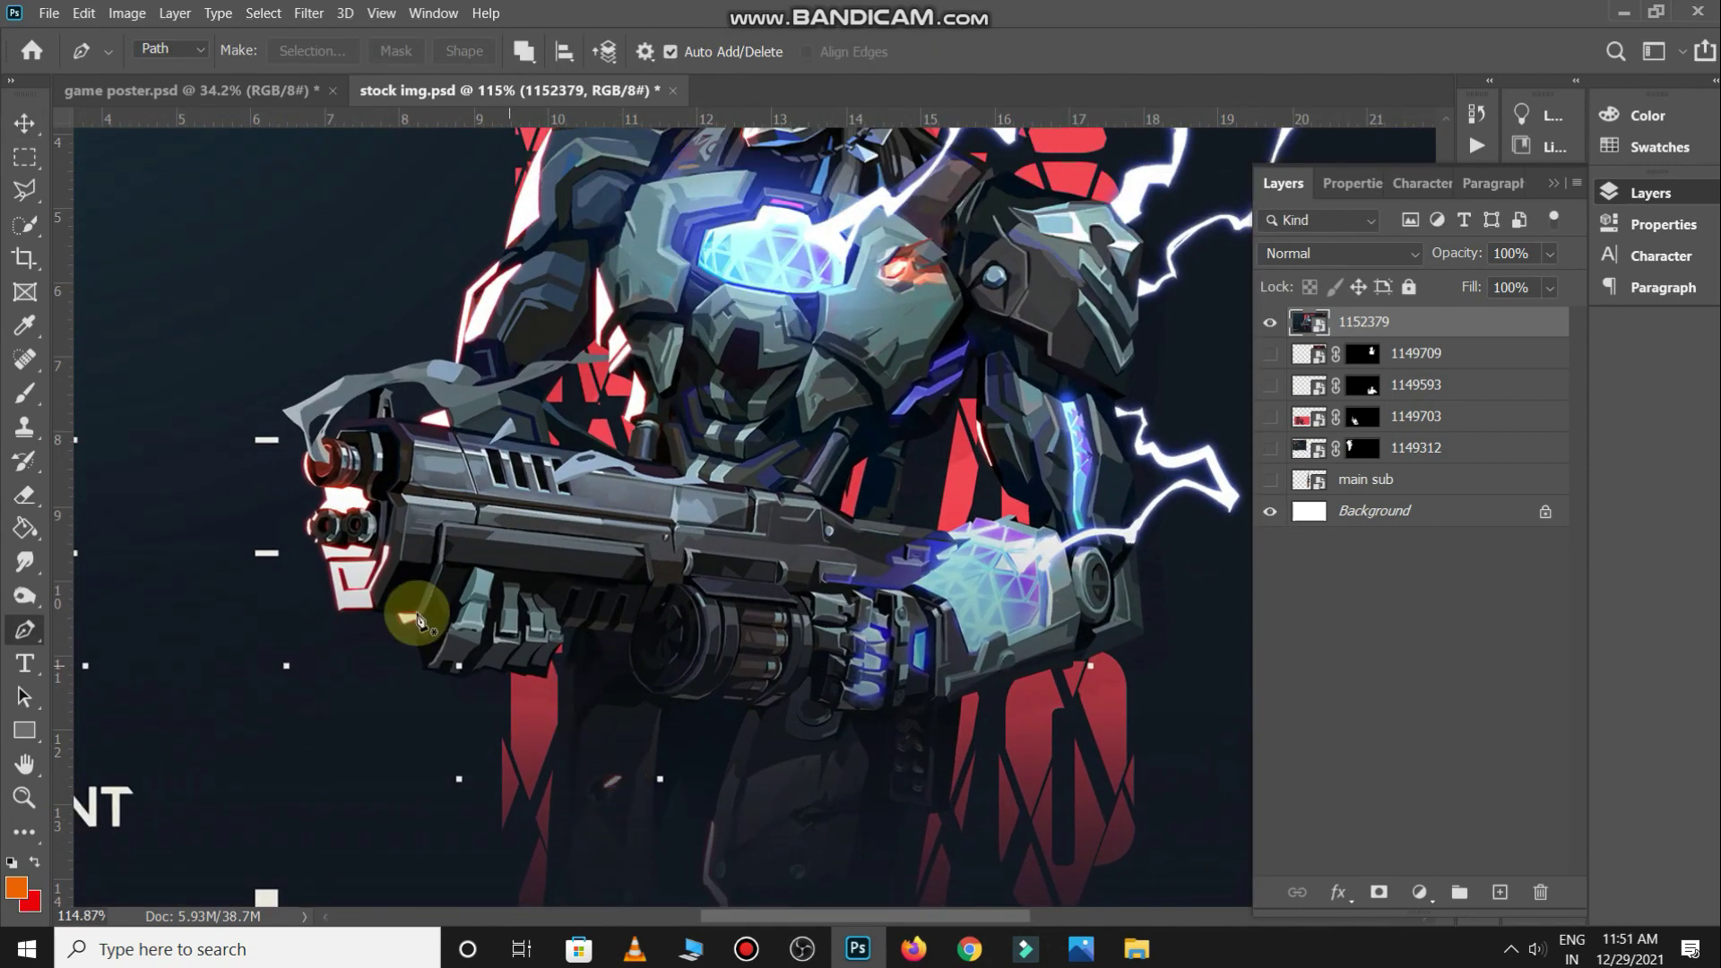
{"action": "scroll", "coordinate": [645, 544], "scroll_direction": "down", "scroll_amount": 3}
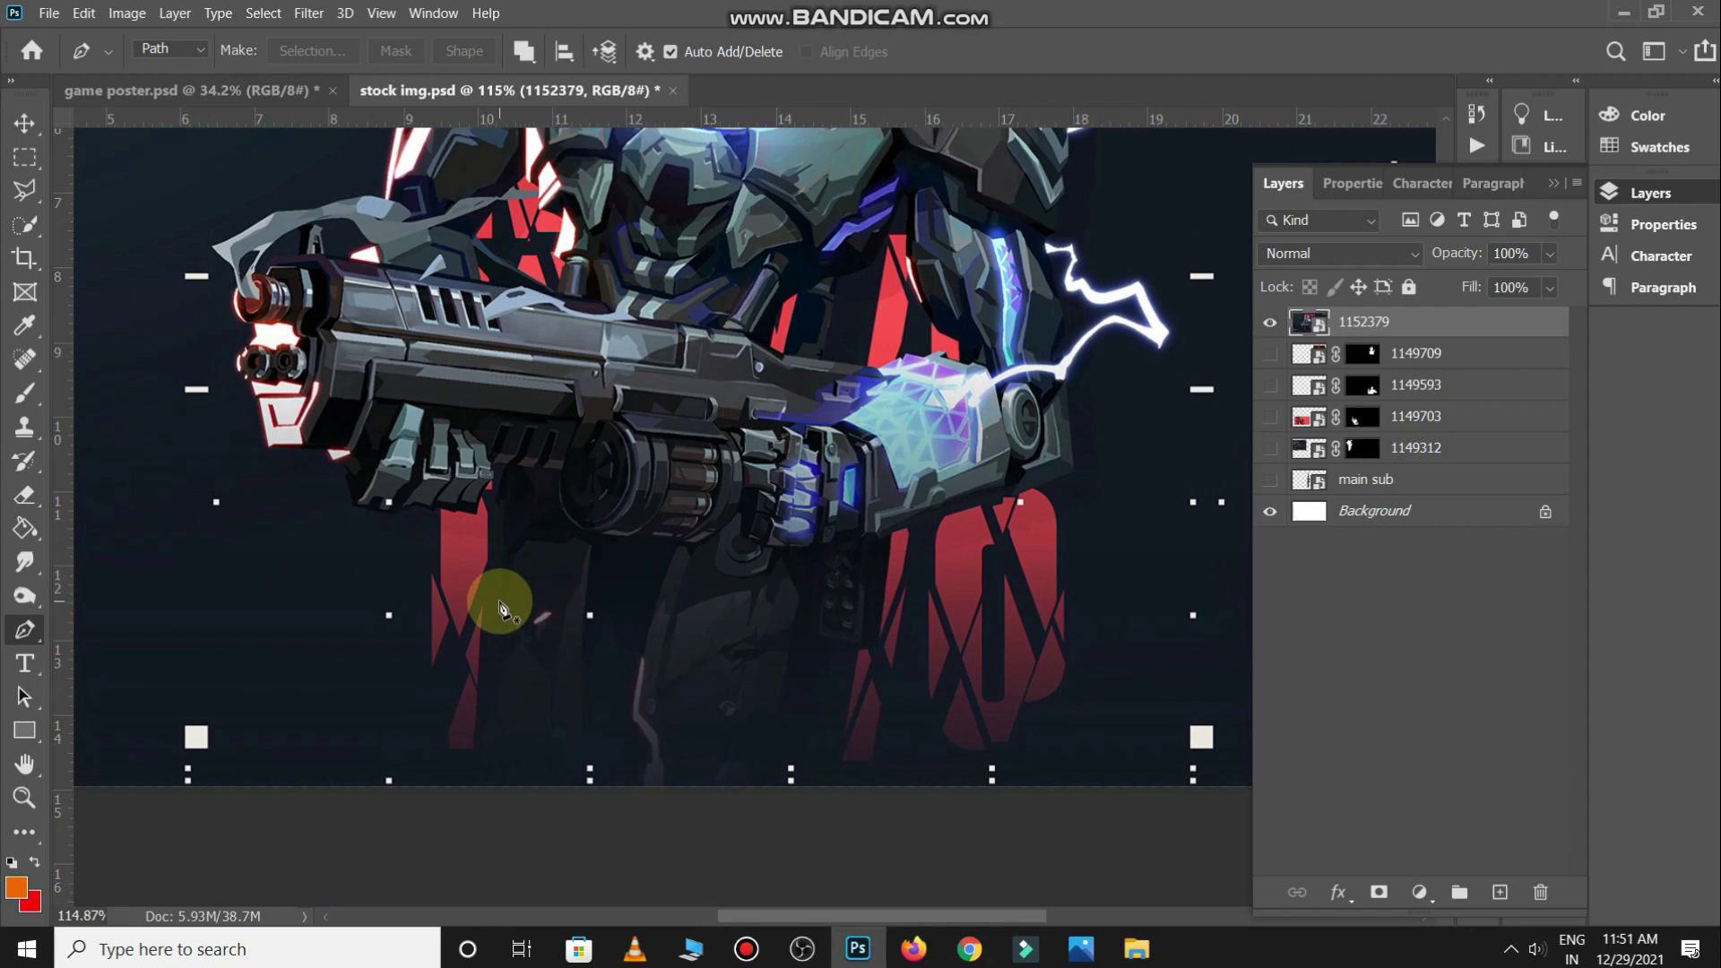
{"action": "scroll", "coordinate": [502, 556], "scroll_direction": "up", "scroll_amount": 2}
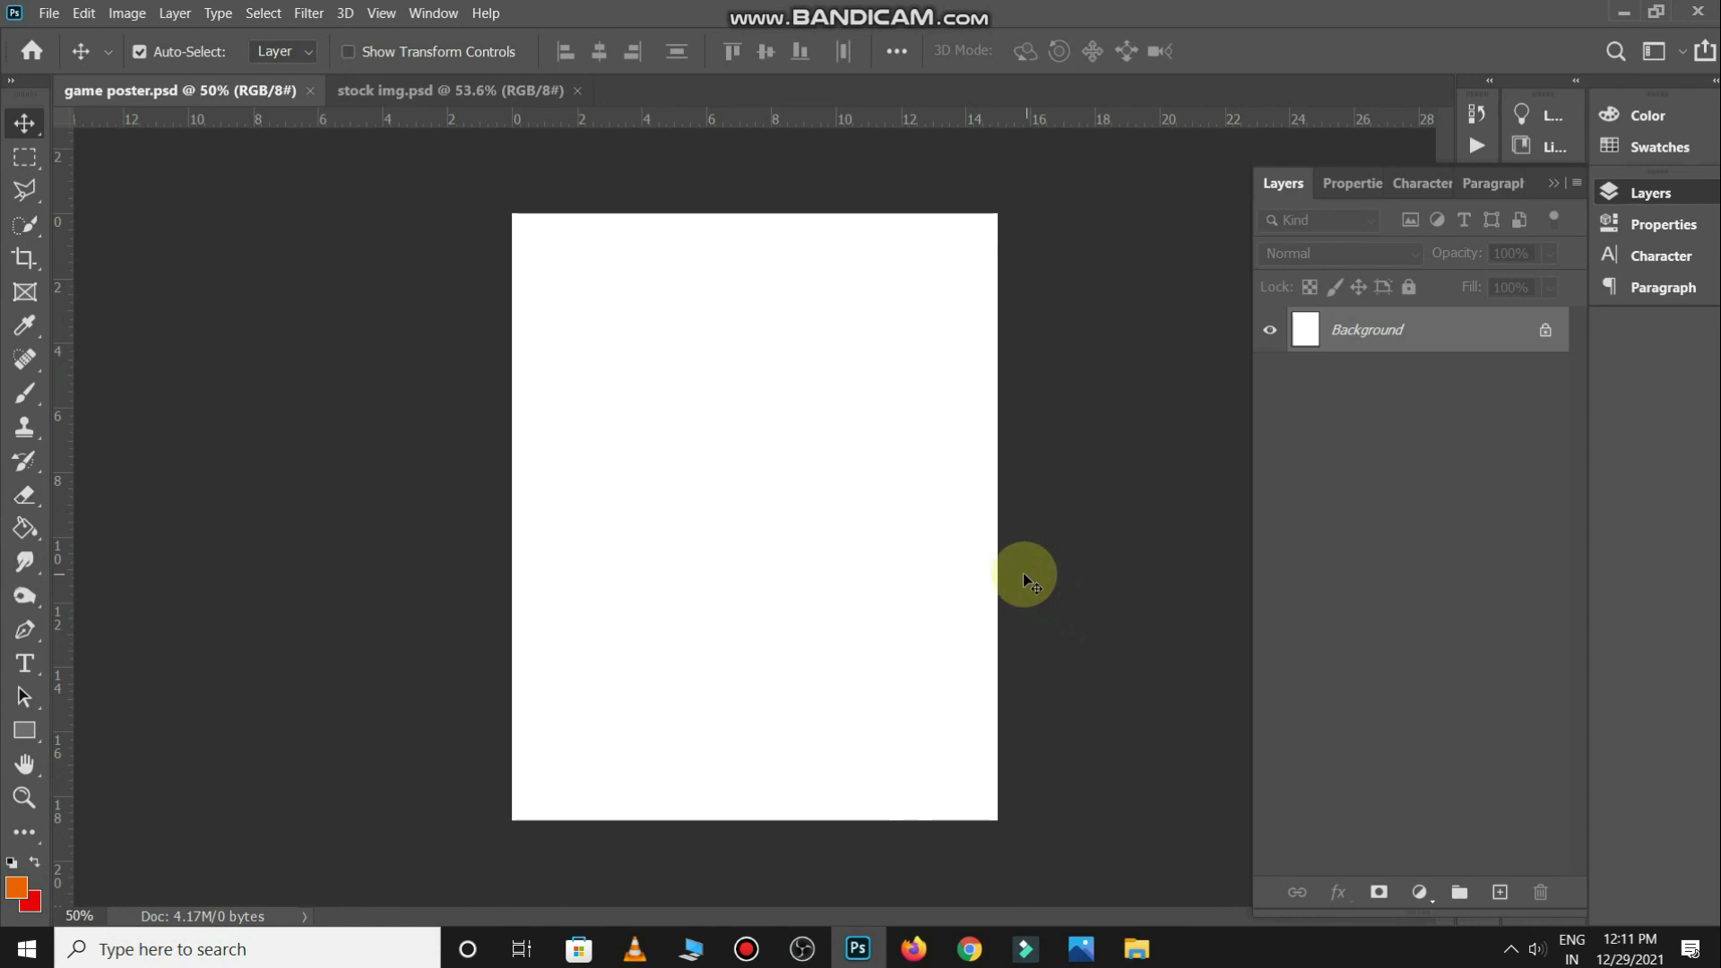
{"action": "key", "text": "alt+Tab"}
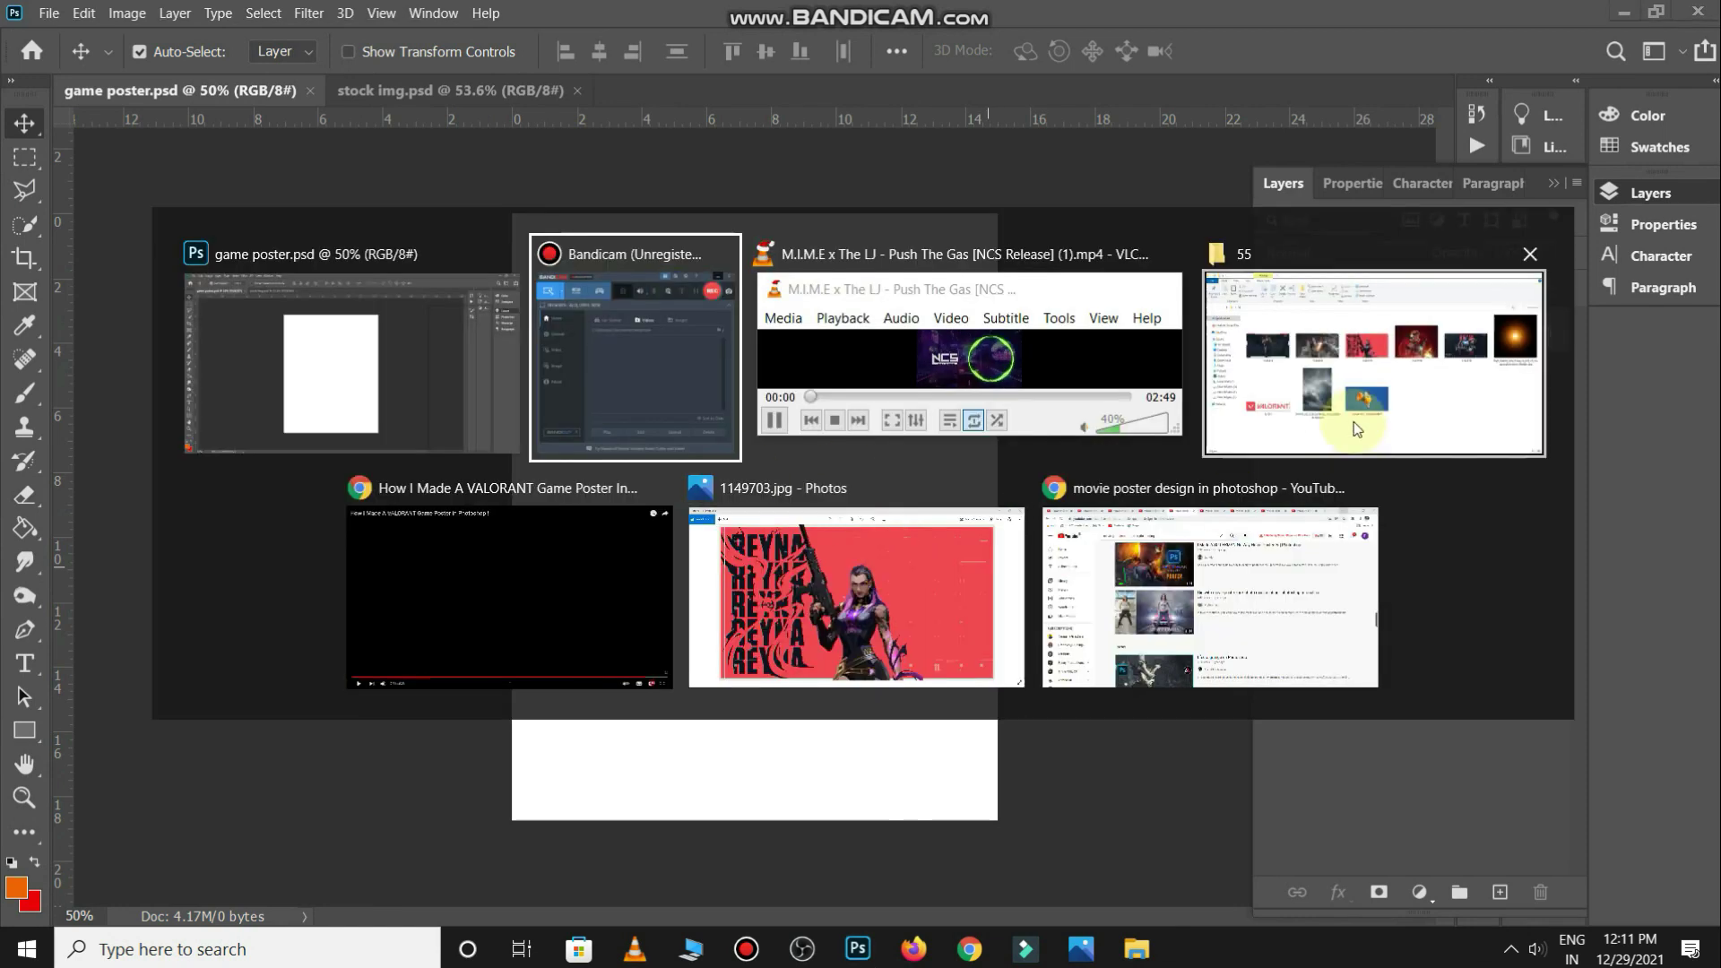
Bring the stormy sky image into the game poster, scaled to fill the canvas
{"action": "left_click", "coordinate": [1344, 359]}
{"action": "left_click", "coordinate": [626, 577]}
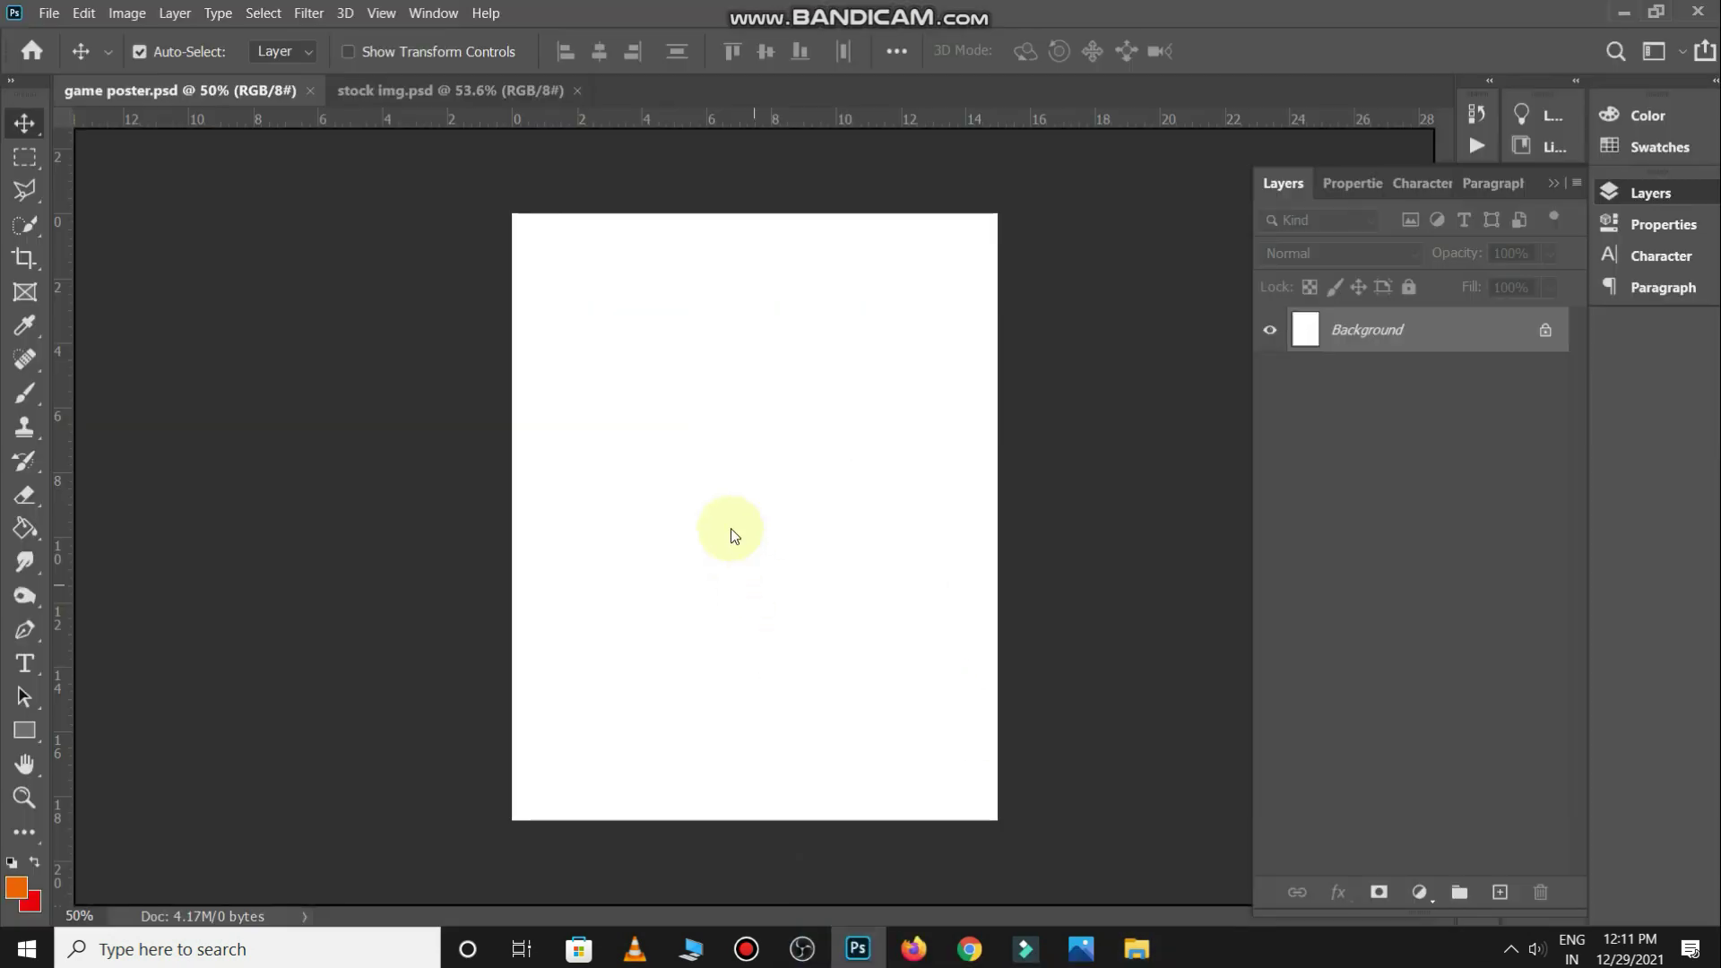
{"action": "left_click_drag", "start_coordinate": [625, 577], "coordinate": [729, 530]}
{"action": "mouse_move", "coordinate": [617, 314]}
{"action": "left_mouse_down"}
{"action": "mouse_move", "coordinate": [509, 251]}
{"action": "mouse_move", "coordinate": [448, 152]}
{"action": "left_mouse_up"}
{"action": "left_click_drag", "start_coordinate": [683, 499], "coordinate": [683, 556]}
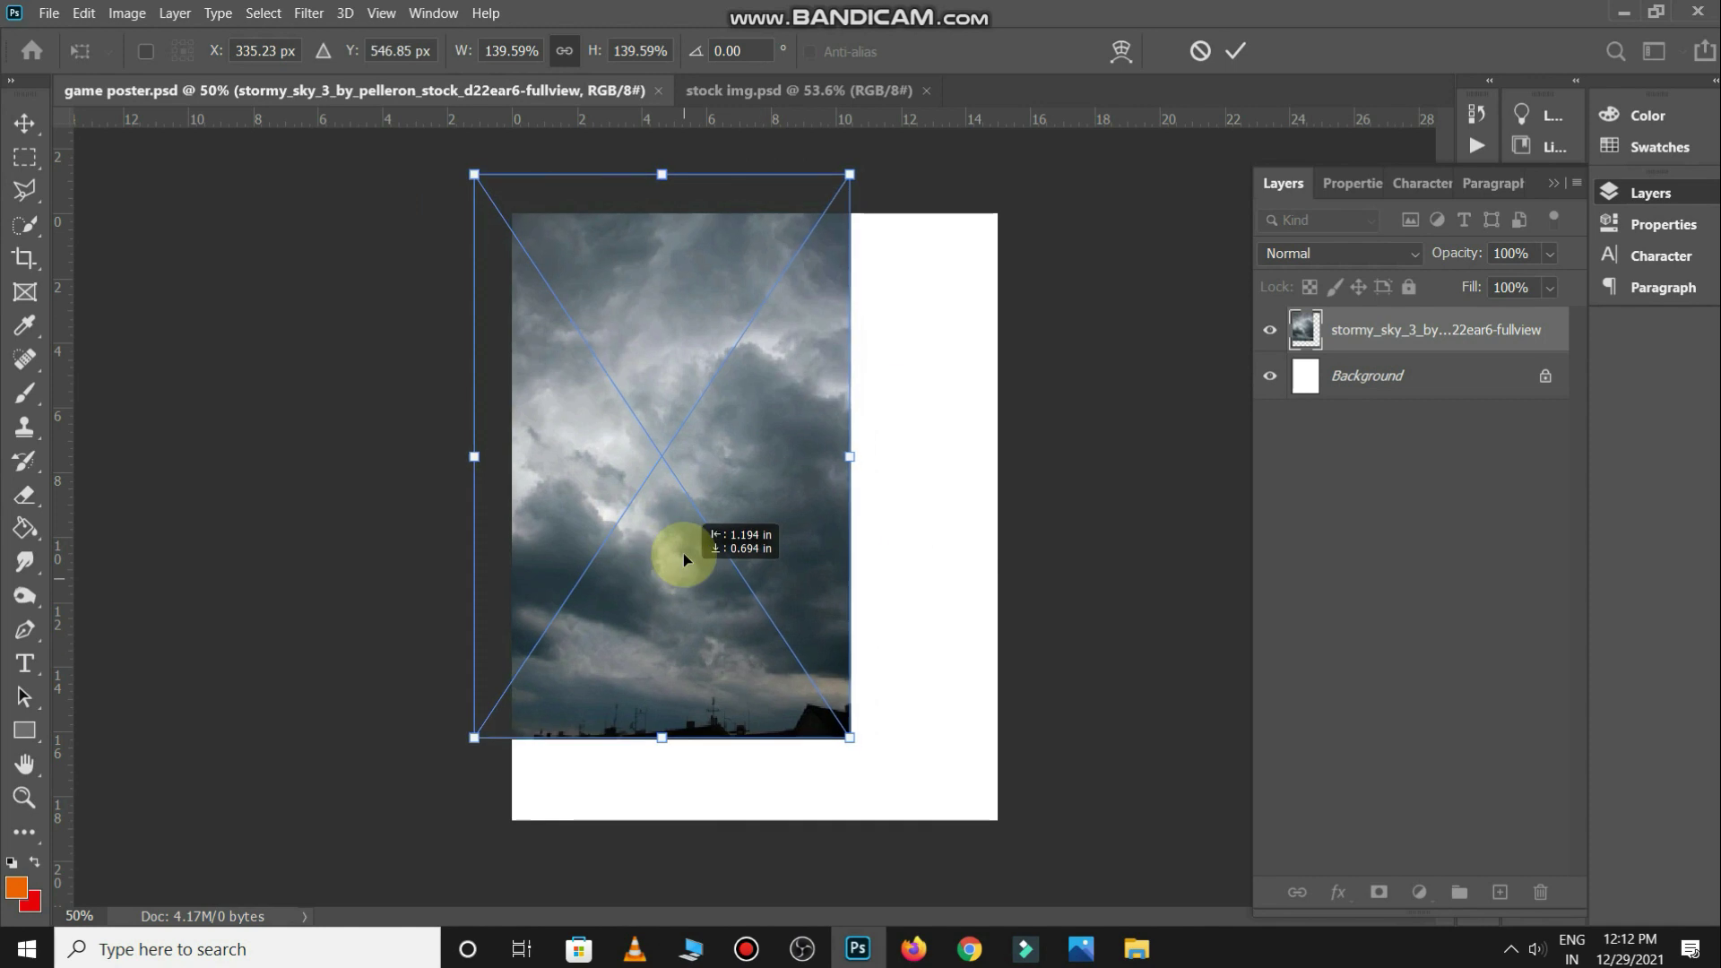
{"action": "left_click_drag", "start_coordinate": [860, 703], "coordinate": [1016, 796]}
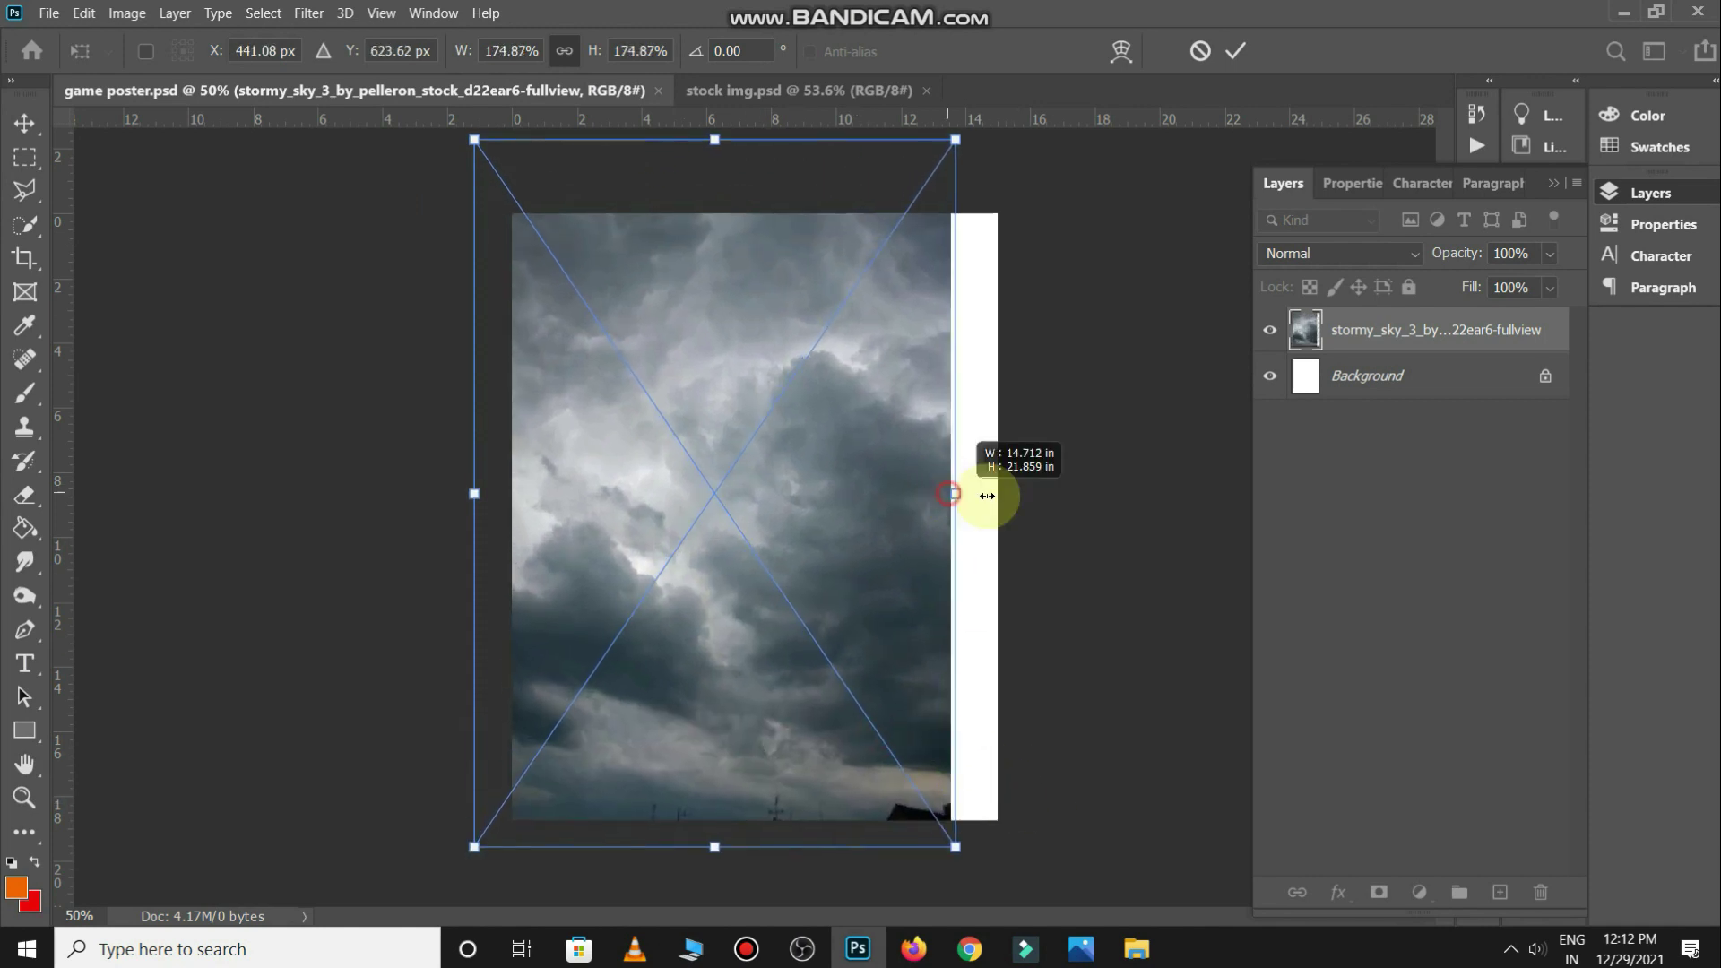
{"action": "left_click_drag", "start_coordinate": [982, 510], "coordinate": [1031, 502]}
{"action": "left_click_drag", "start_coordinate": [930, 596], "coordinate": [939, 616]}
{"action": "key", "text": "Return"}
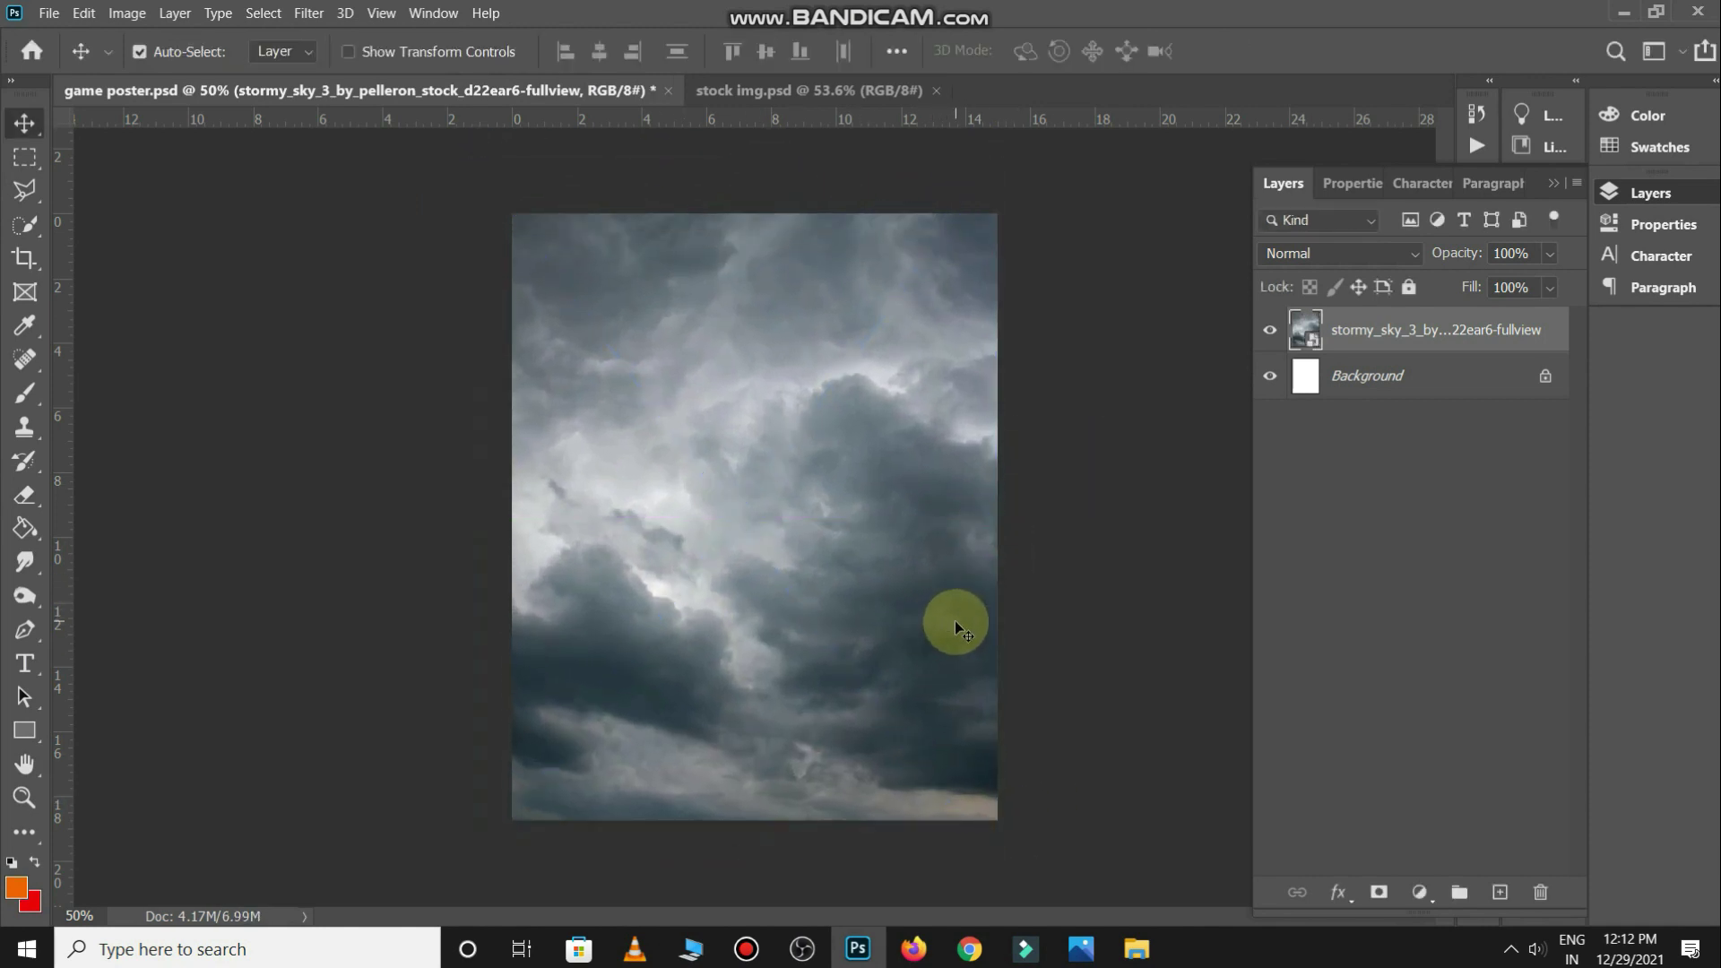
{"action": "key", "text": "ctrl+0"}
Add a Hue/Saturation adjustment layer (Hue +20, Saturation −15) over the sky
{"action": "left_click", "coordinate": [1419, 892]}
{"action": "left_click", "coordinate": [1450, 682]}
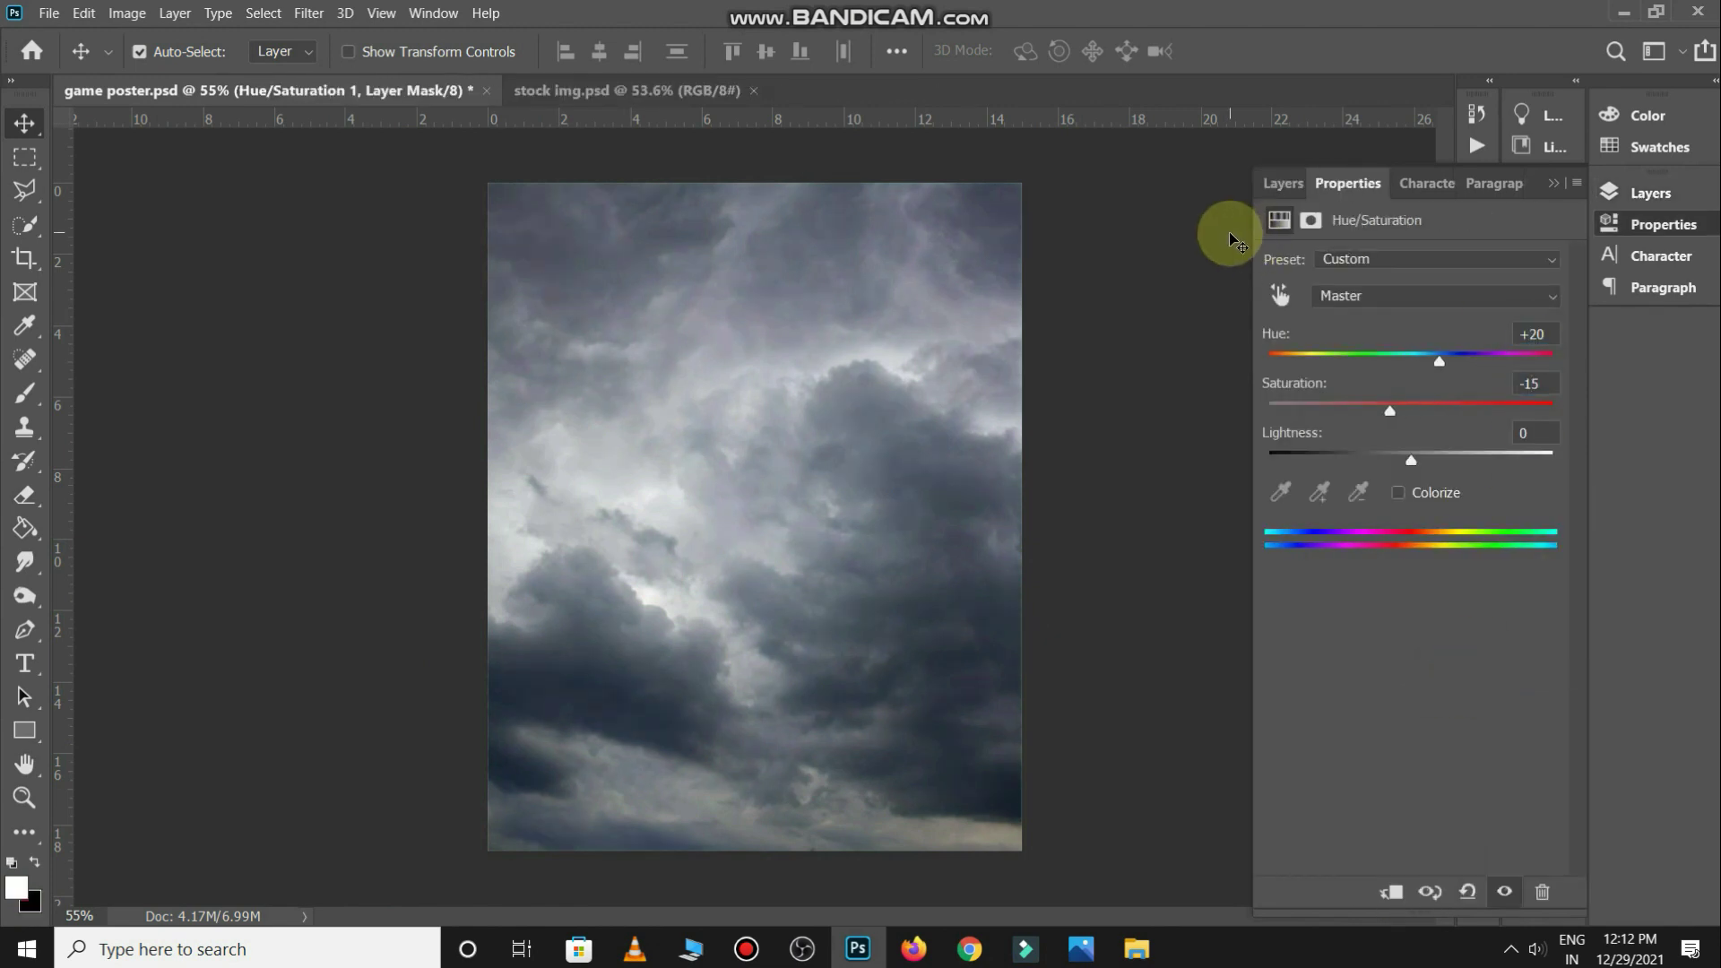
{"action": "left_click", "coordinate": [1232, 242]}
{"action": "left_click", "coordinate": [1277, 182]}
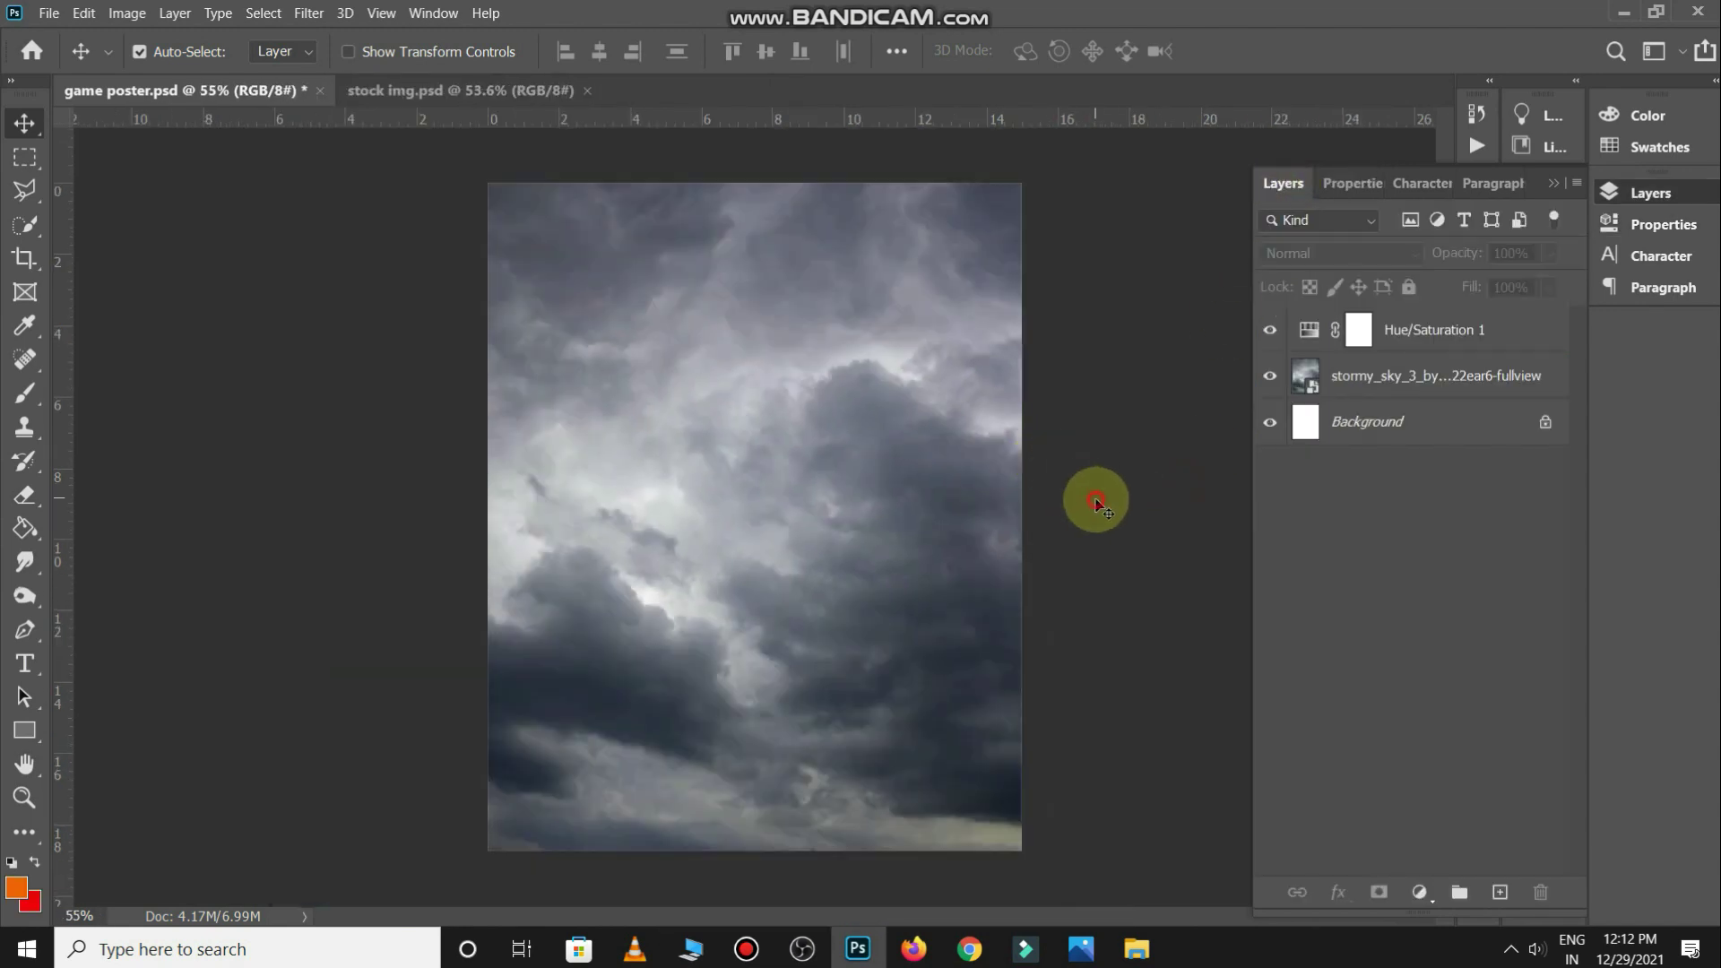
{"action": "key", "text": "ctrl+Tab"}
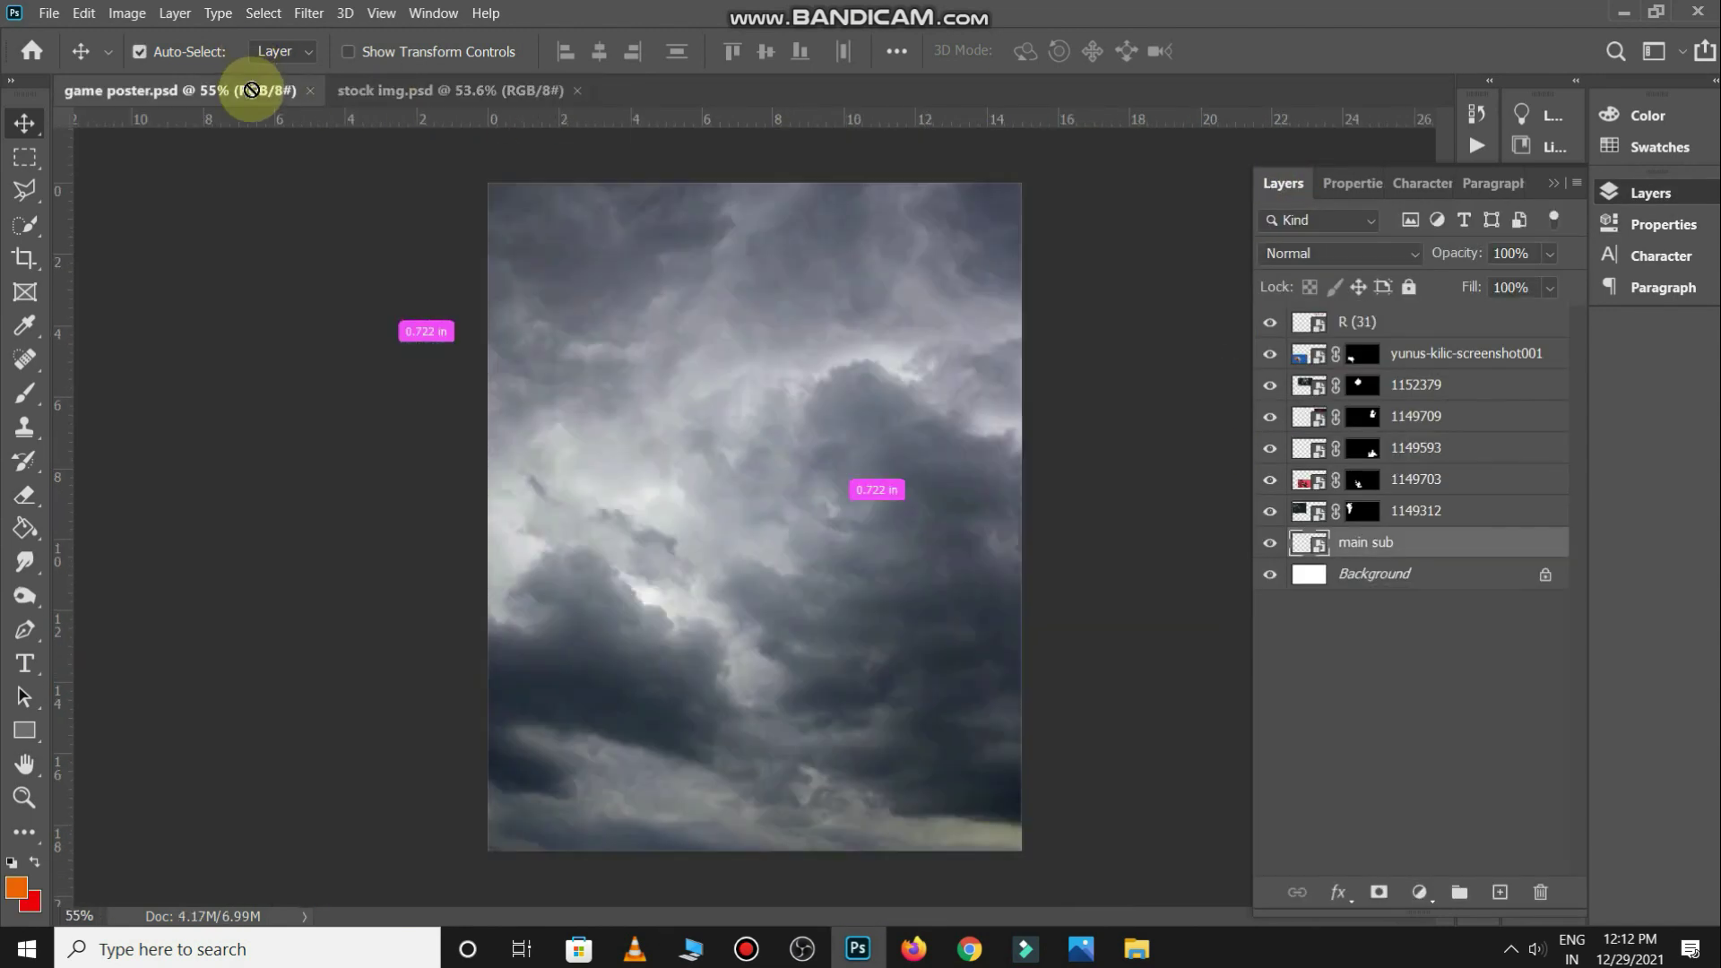
Copy the main sub kunai into the poster and enlarge it down the centre
{"action": "left_click_drag", "start_coordinate": [278, 79], "coordinate": [733, 459]}
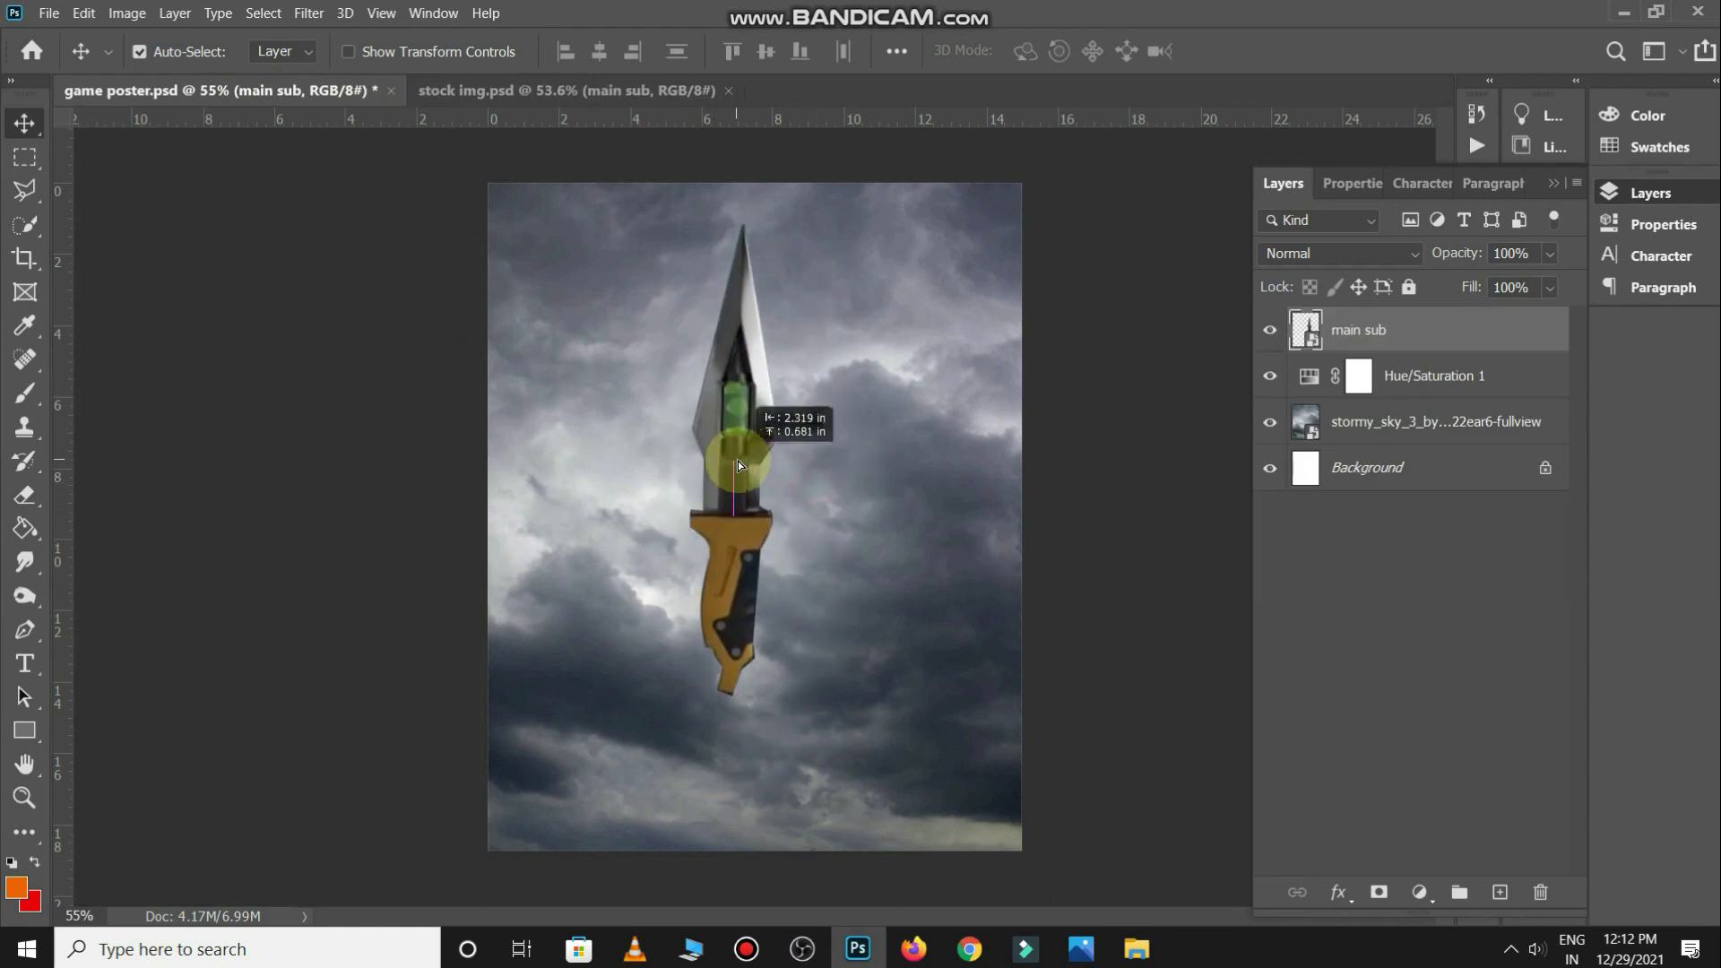
{"action": "key", "text": "ctrl+t"}
{"action": "left_click_drag", "start_coordinate": [769, 664], "coordinate": [806, 865]}
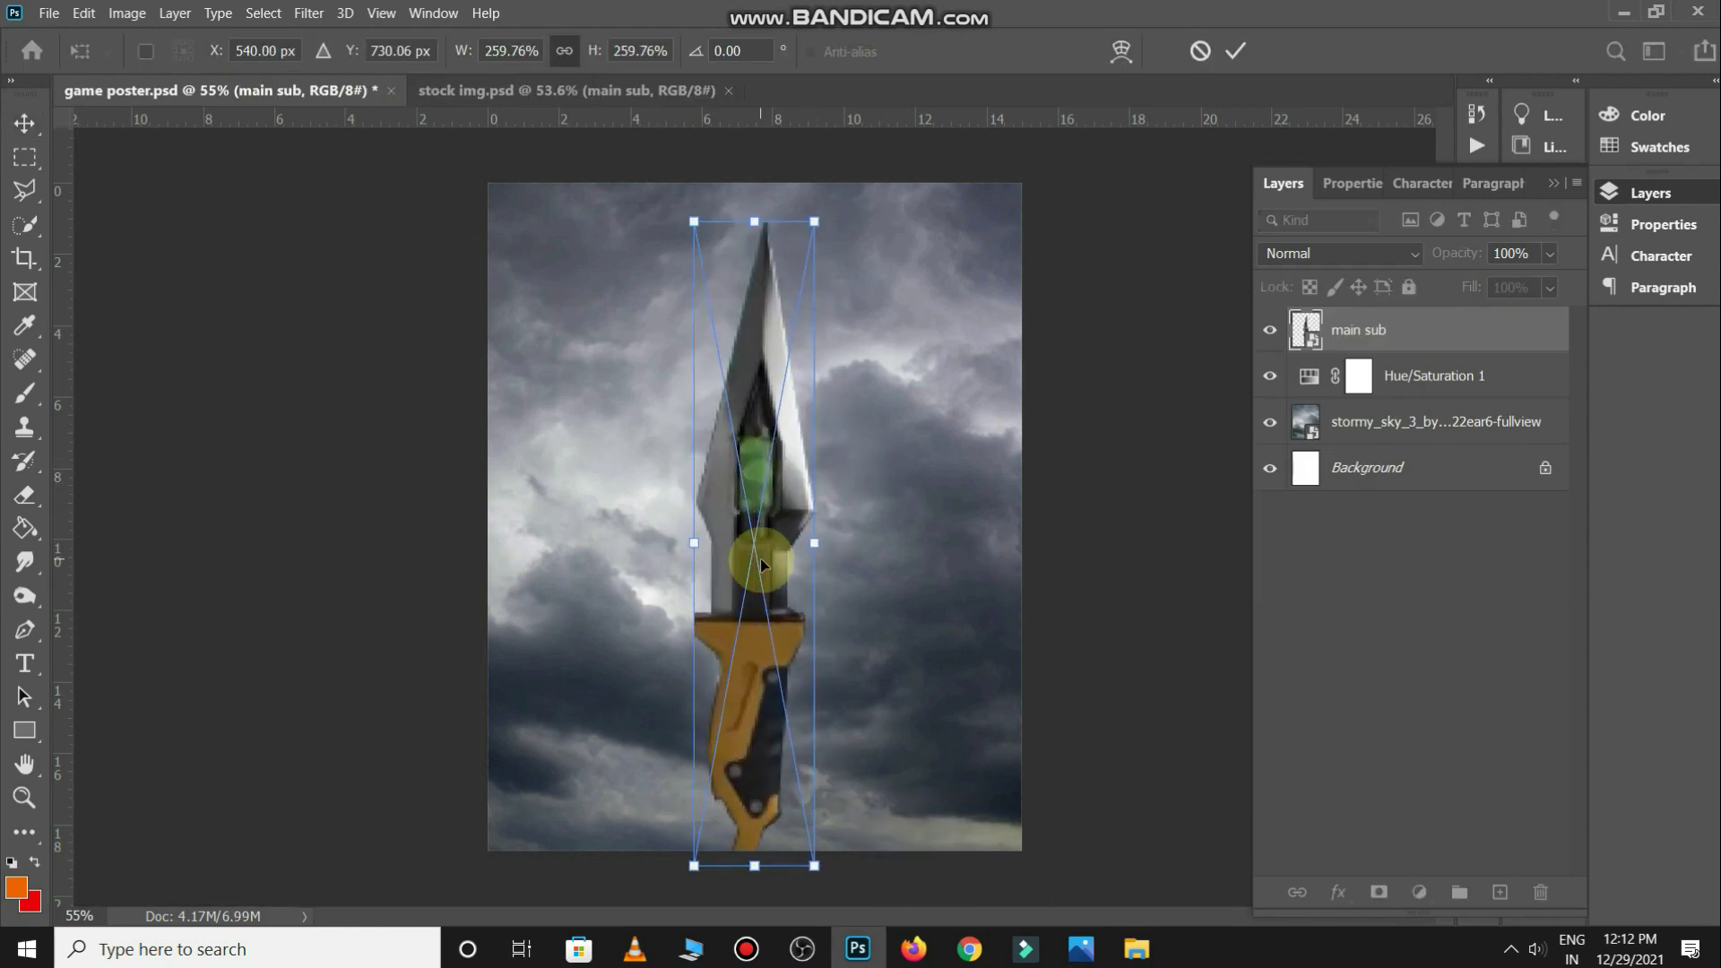
{"action": "key", "text": "Return"}
{"action": "key", "text": "ctrl+minus"}
{"action": "key", "text": "ctrl+minus"}
Bring agent 1149593 into the poster, resized, slightly tilted and placed near the top
{"action": "key", "text": "ctrl+Tab"}
{"action": "mouse_move", "coordinate": [1054, 665]}
{"action": "left_mouse_down"}
{"action": "mouse_move", "coordinate": [319, 100]}
{"action": "mouse_move", "coordinate": [665, 488]}
{"action": "left_mouse_up"}
{"action": "key", "text": "ctrl+t"}
{"action": "left_click_drag", "start_coordinate": [859, 600], "coordinate": [959, 682]}
{"action": "left_click_drag", "start_coordinate": [804, 558], "coordinate": [750, 406]}
{"action": "left_click_drag", "start_coordinate": [961, 518], "coordinate": [955, 466]}
{"action": "mouse_move", "coordinate": [718, 405]}
{"action": "left_mouse_down"}
{"action": "mouse_move", "coordinate": [728, 450]}
{"action": "mouse_move", "coordinate": [723, 435]}
{"action": "left_mouse_up"}
{"action": "left_click_drag", "start_coordinate": [843, 301], "coordinate": [820, 281]}
{"action": "left_click_drag", "start_coordinate": [747, 446], "coordinate": [757, 427]}
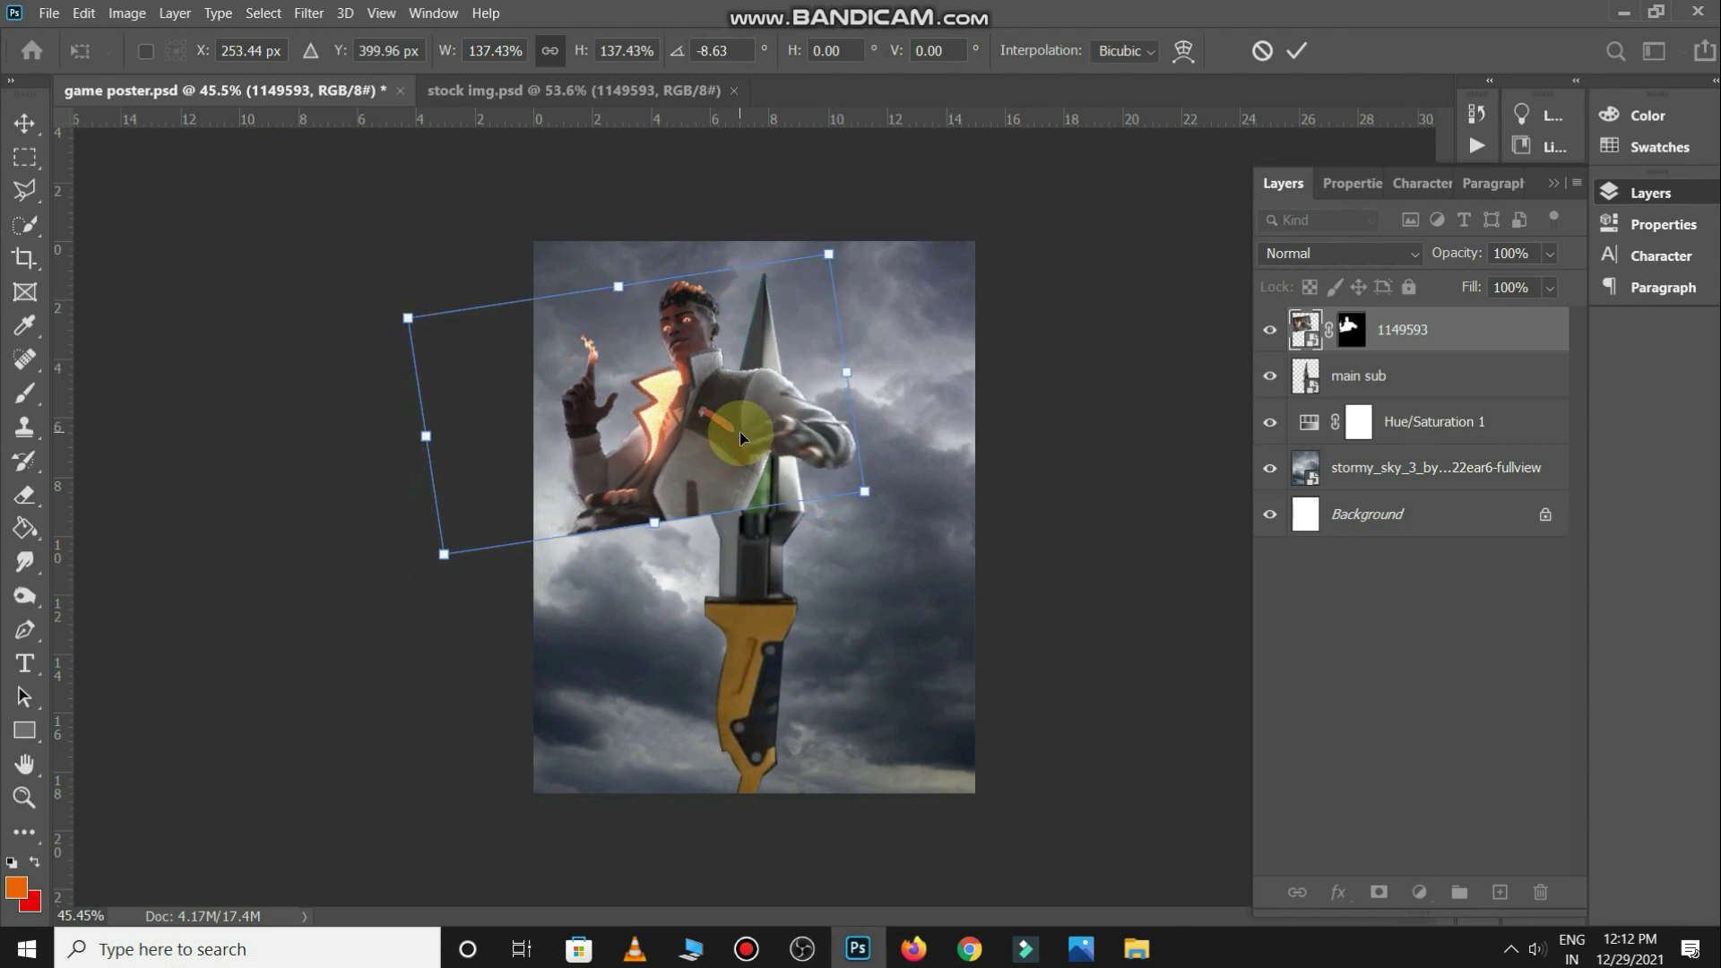
{"action": "left_click", "coordinate": [1454, 347]}
Move the fiery agent's layer behind the kunai and nudge it slightly right and down
{"action": "left_click_drag", "start_coordinate": [1453, 347], "coordinate": [1466, 395]}
{"action": "left_click", "coordinate": [1353, 376], "text": "shift"}
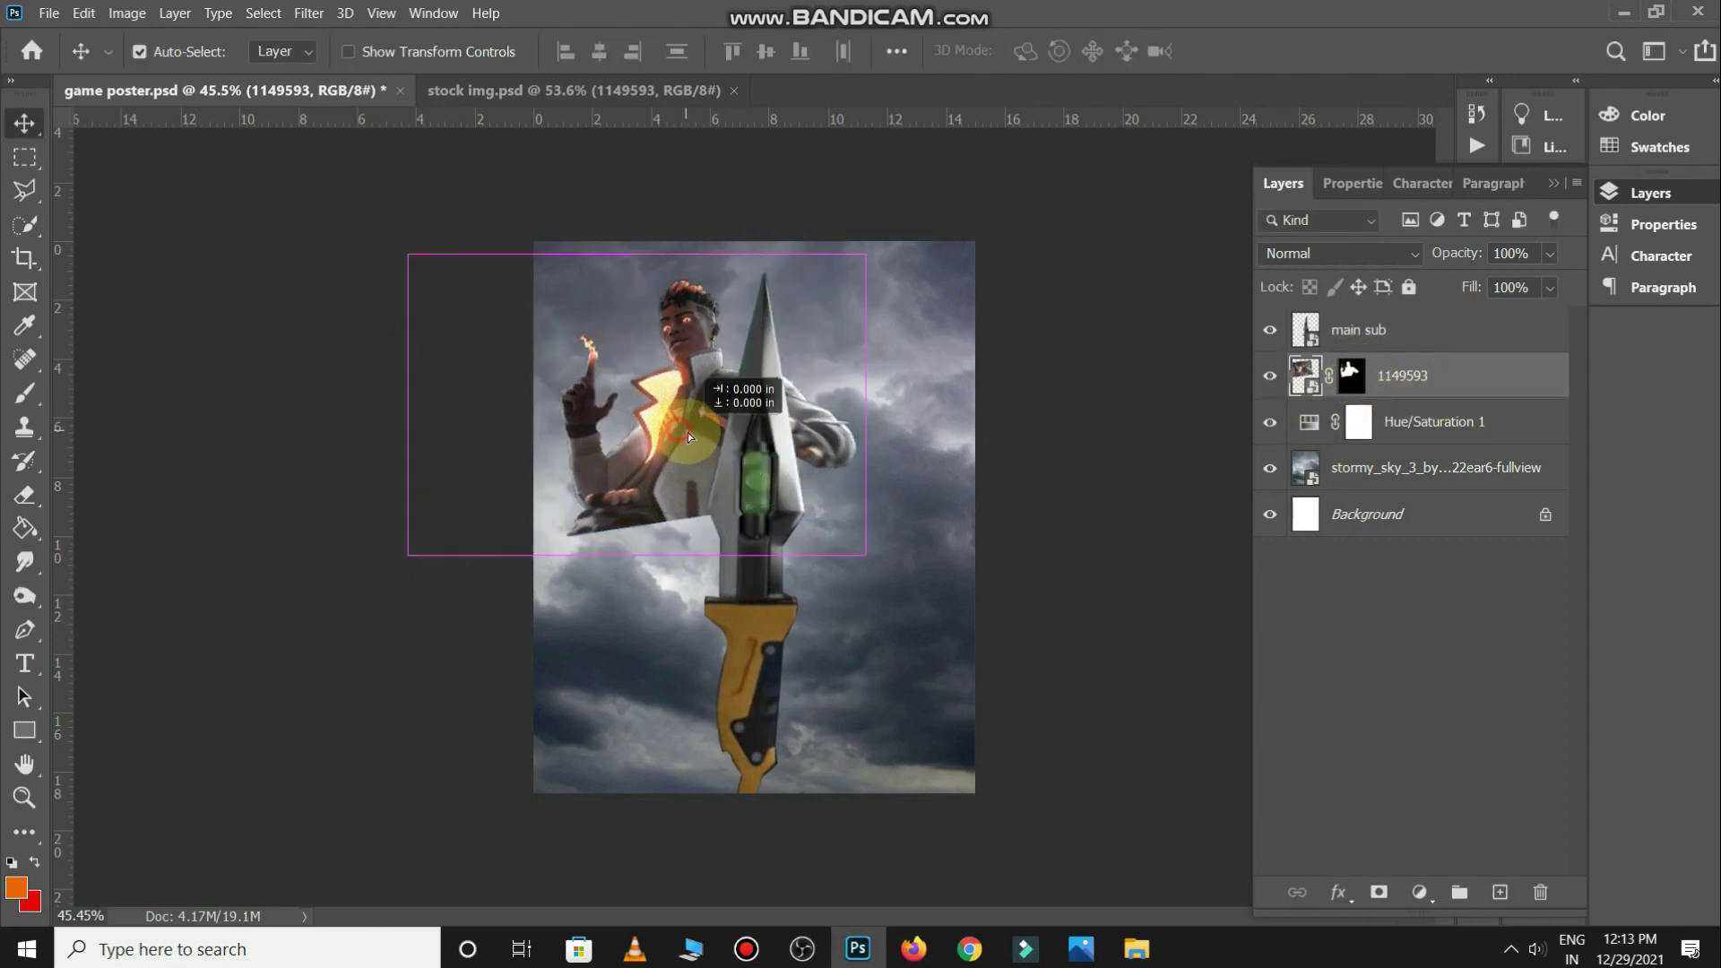
{"action": "left_click_drag", "start_coordinate": [688, 436], "coordinate": [695, 443]}
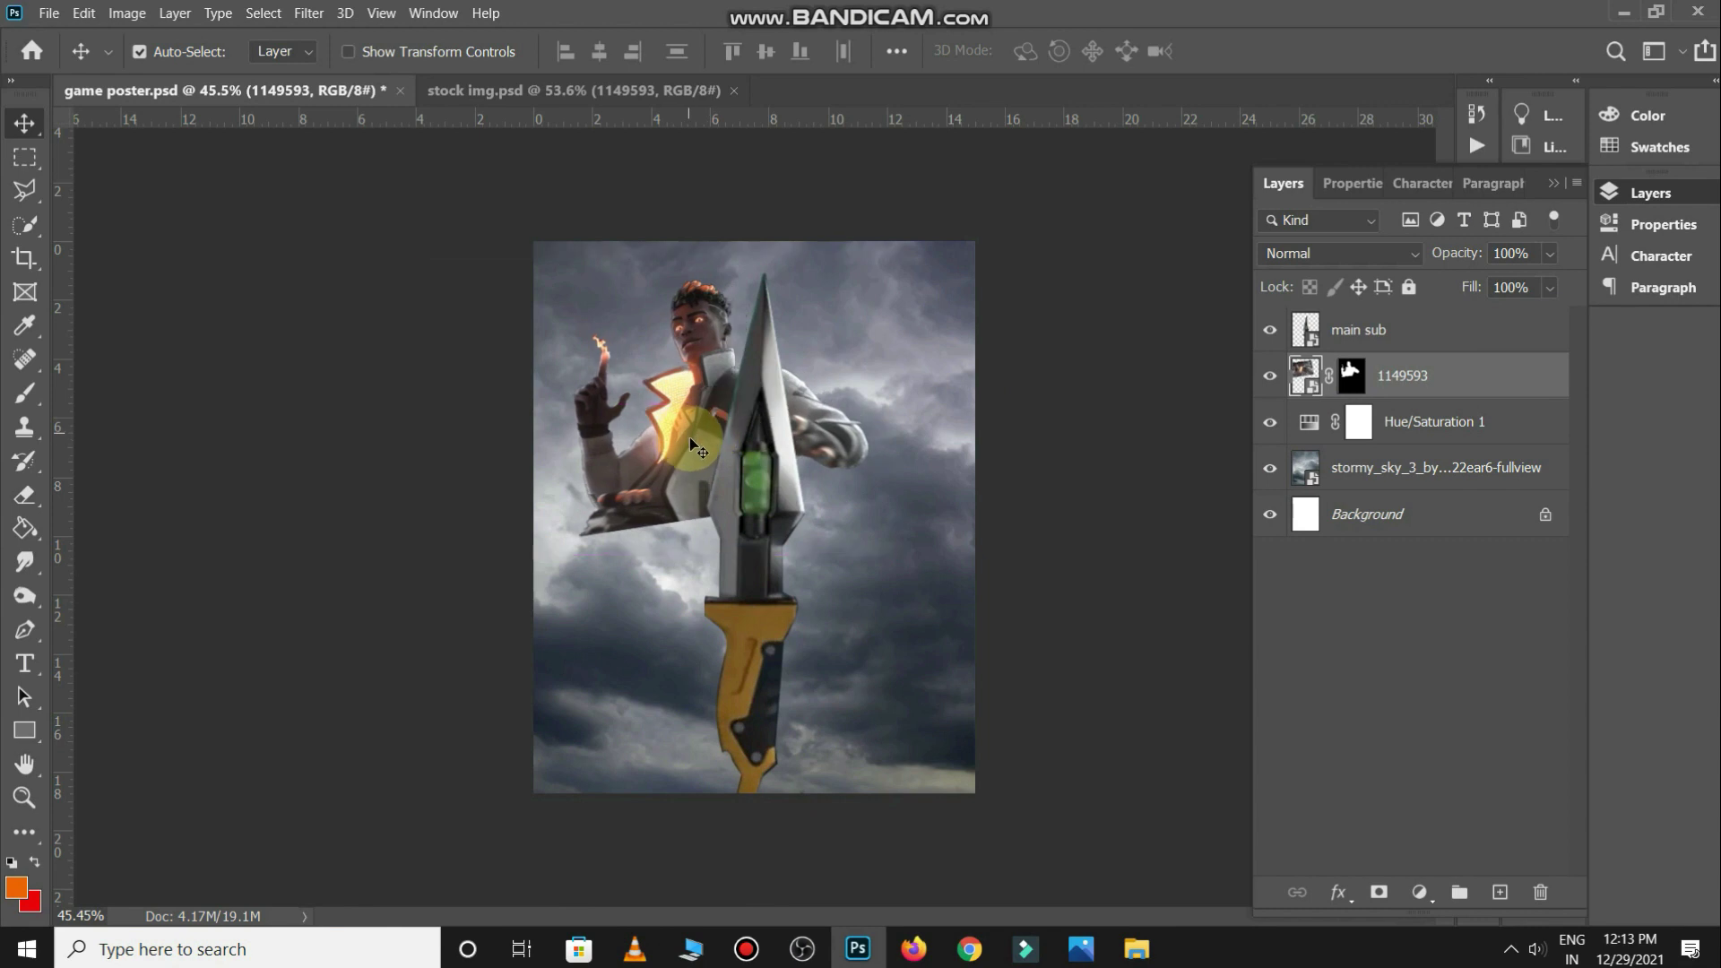
{"action": "key", "text": "ctrl+Tab"}
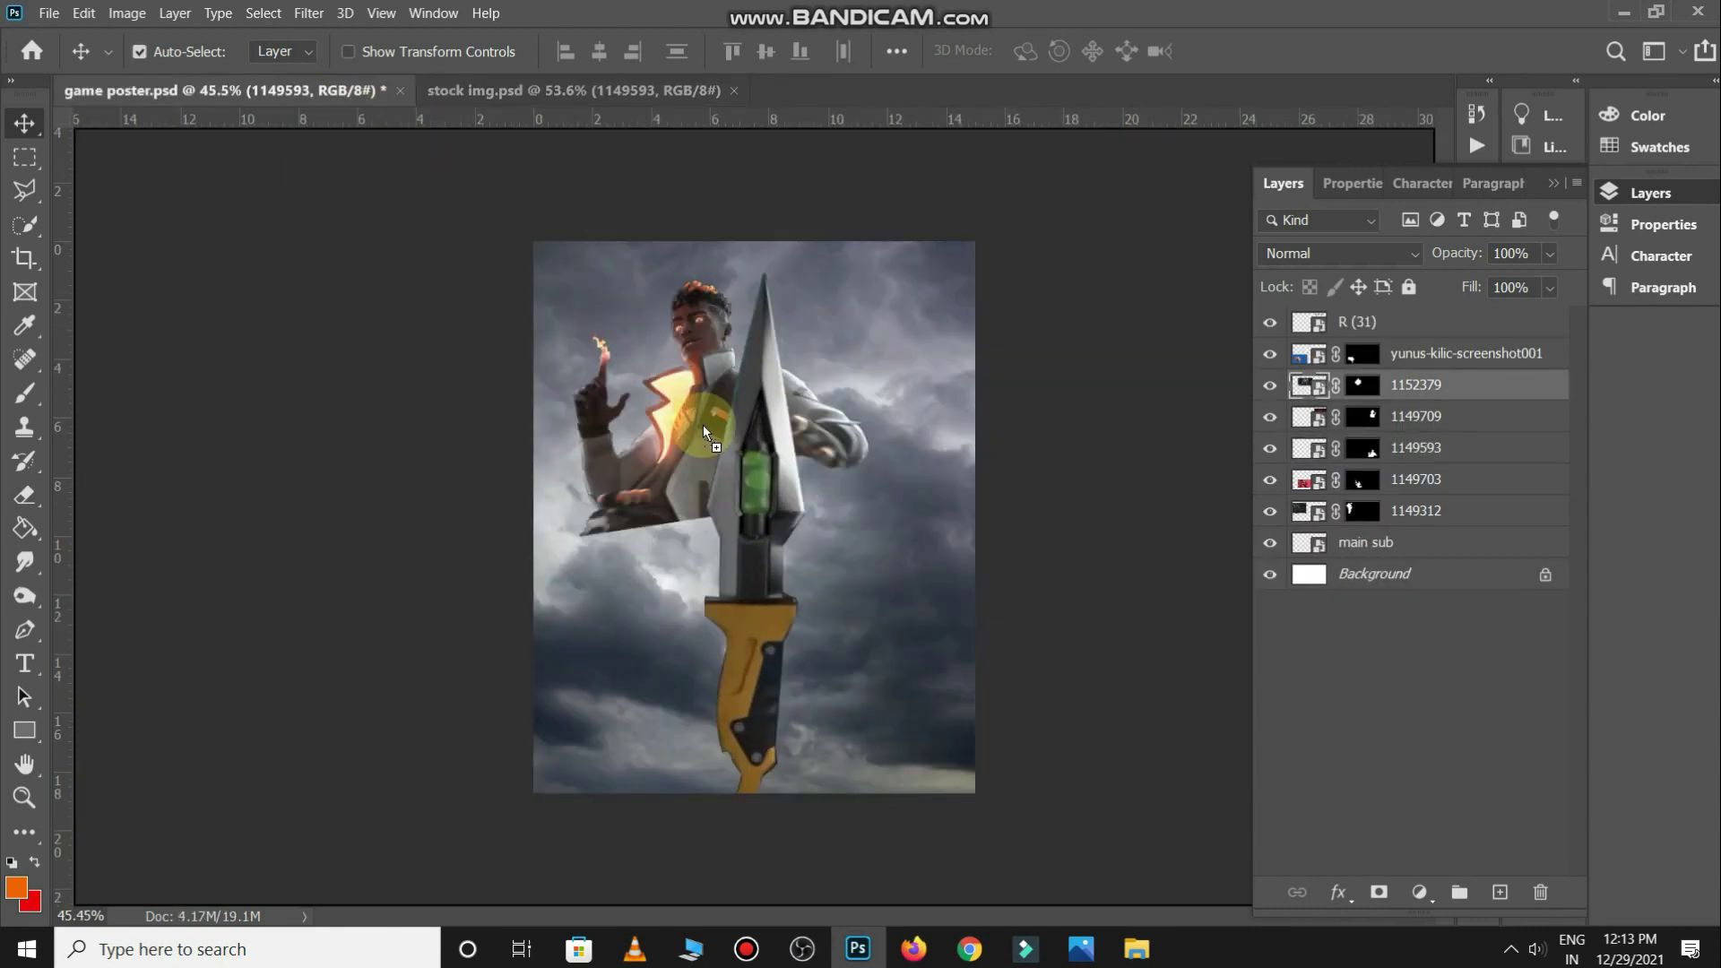
Add the armoured robot on top, enlarged over the kunai's lower half
{"action": "left_click_drag", "start_coordinate": [650, 537], "coordinate": [690, 573]}
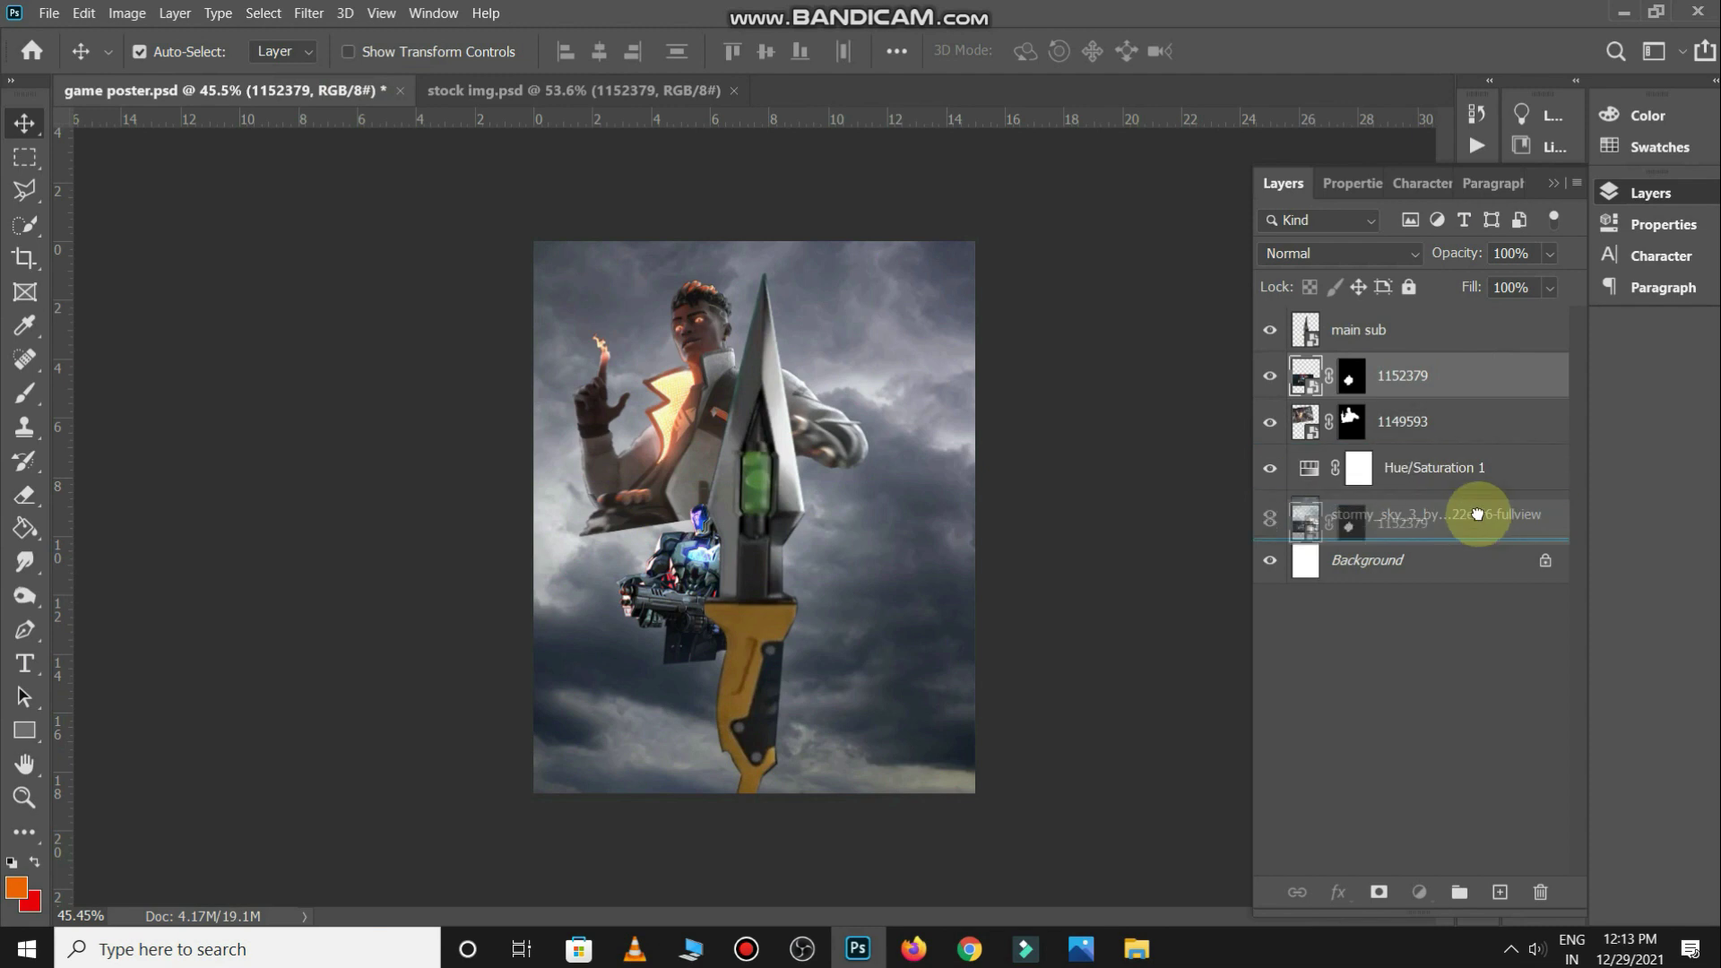
{"action": "mouse_move", "coordinate": [1460, 375]}
{"action": "left_mouse_down"}
{"action": "mouse_move", "coordinate": [1483, 444]}
{"action": "mouse_move", "coordinate": [1483, 314]}
{"action": "left_mouse_up"}
{"action": "key", "text": "ctrl+t"}
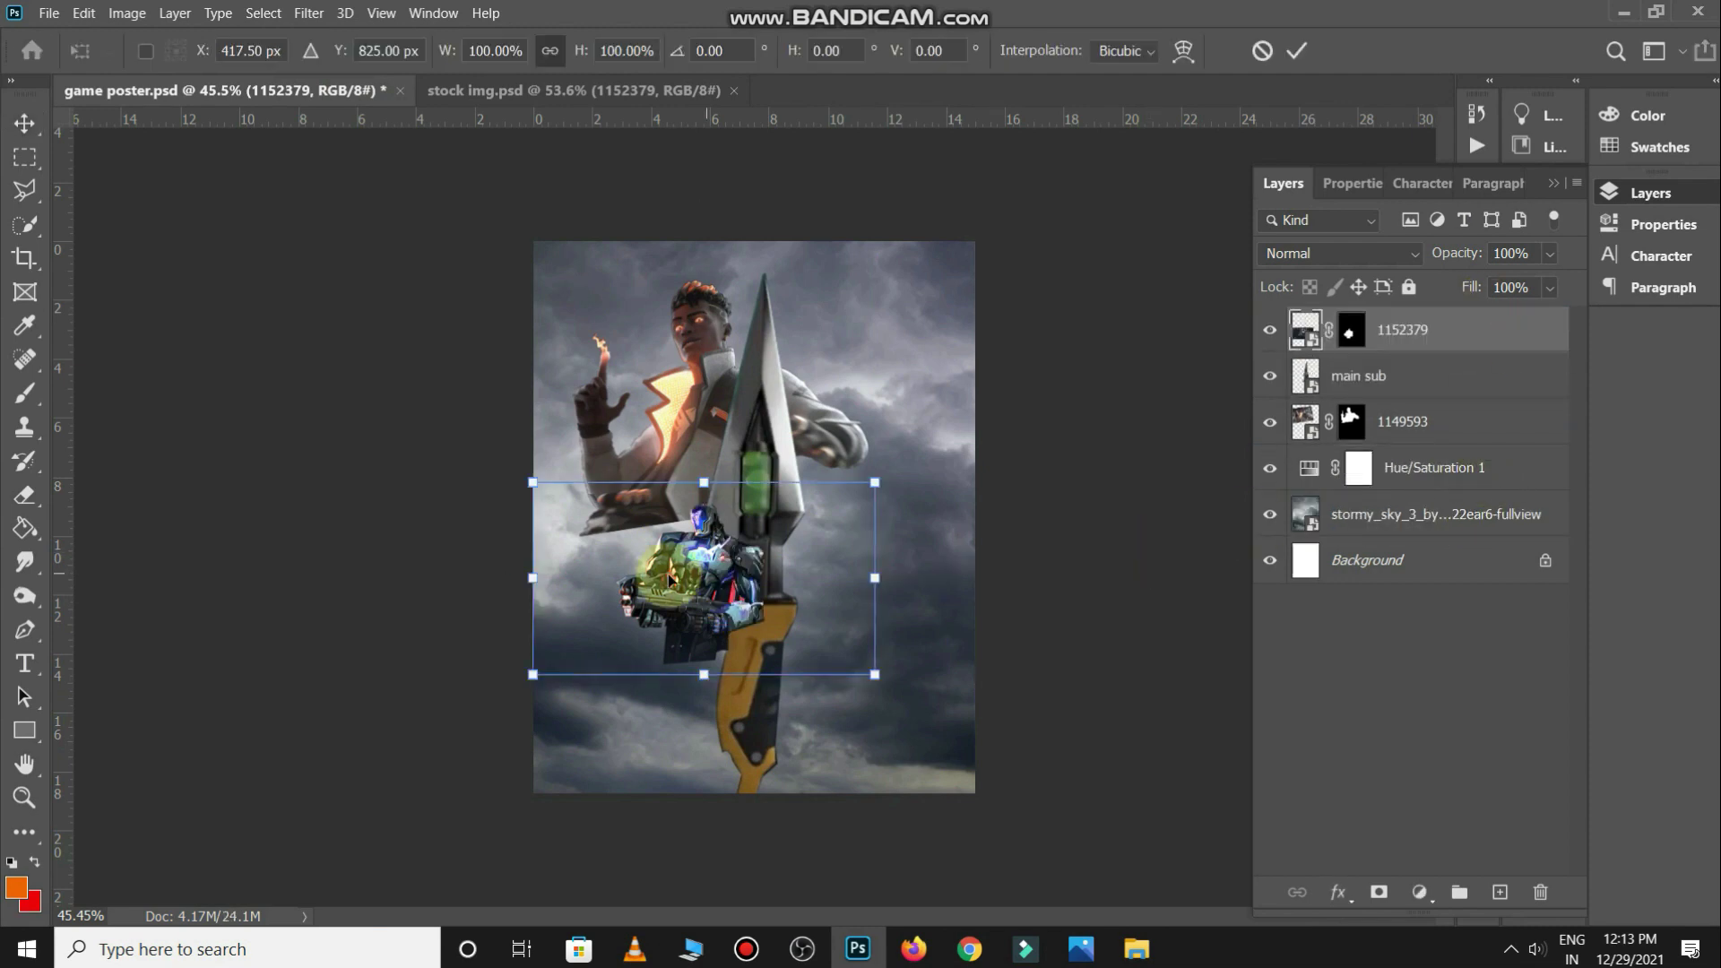
{"action": "left_click_drag", "start_coordinate": [887, 672], "coordinate": [1037, 768]}
{"action": "left_click_drag", "start_coordinate": [806, 628], "coordinate": [776, 627]}
{"action": "key", "text": "Return"}
{"action": "left_click", "coordinate": [1352, 330], "text": "shift"}
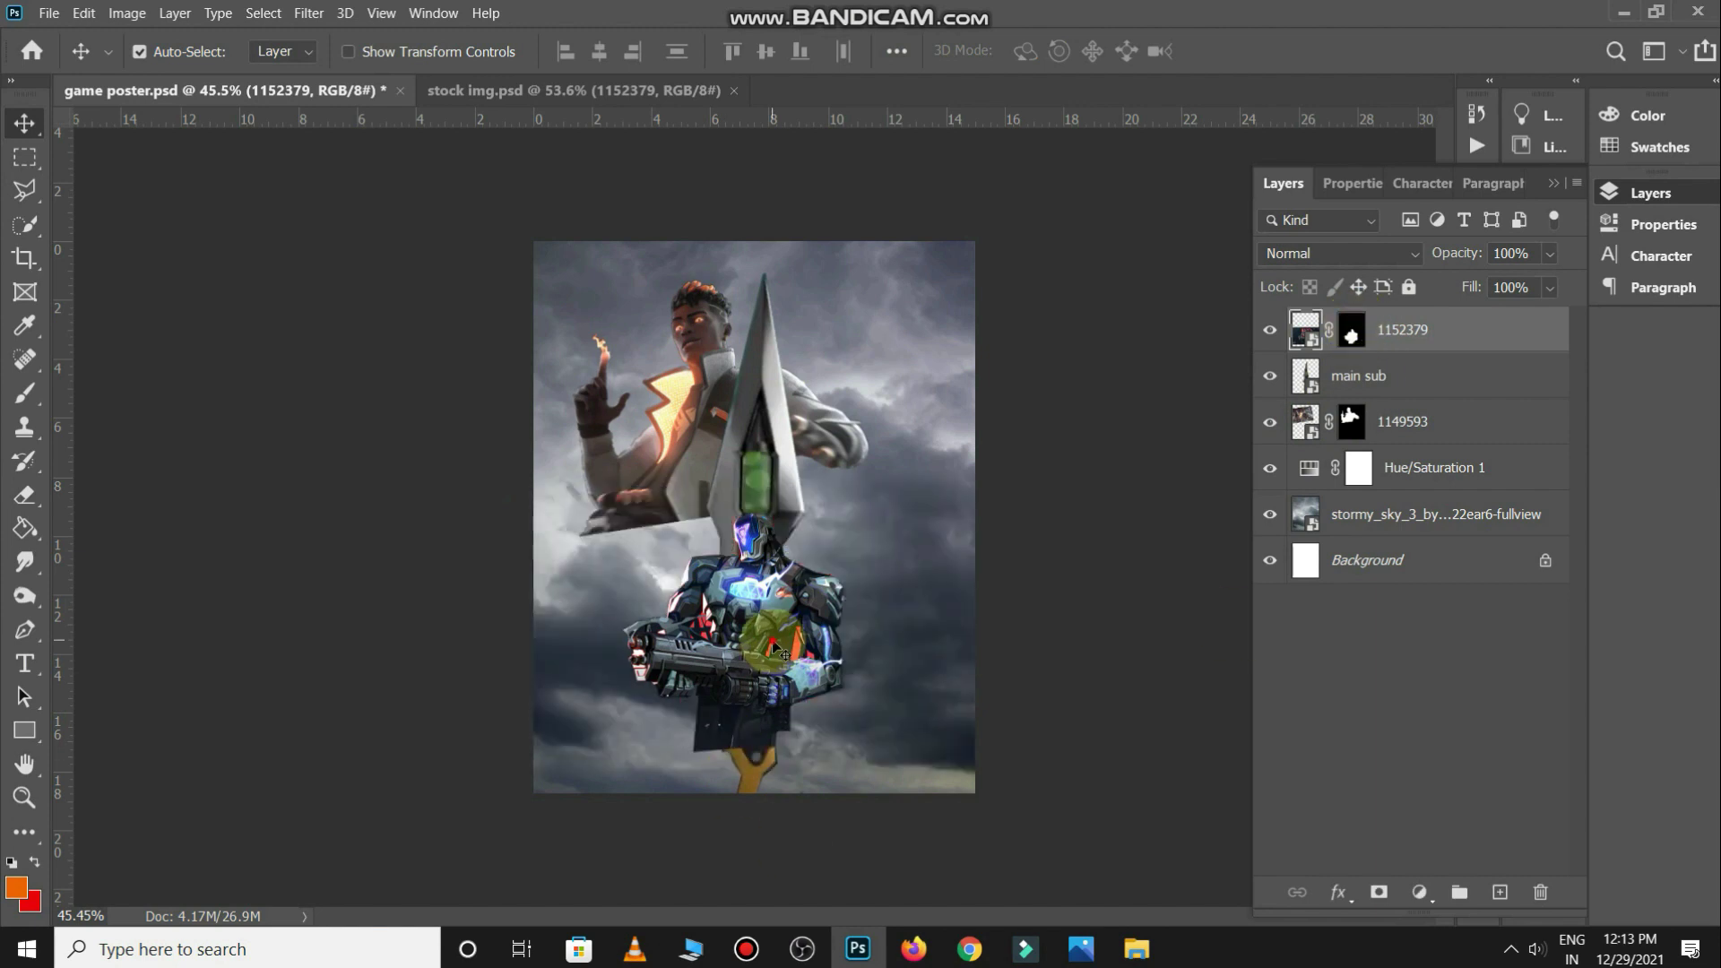
Enlarge the robot a little more from its top-left corner
{"action": "scroll", "coordinate": [776, 647], "scroll_direction": "up", "scroll_amount": 3}
{"action": "key", "text": "ctrl+t"}
{"action": "mouse_move", "coordinate": [401, 467]}
{"action": "left_mouse_down"}
{"action": "mouse_move", "coordinate": [384, 453]}
{"action": "mouse_move", "coordinate": [400, 460]}
{"action": "left_mouse_up"}
{"action": "key", "text": "Return"}
{"action": "scroll", "coordinate": [850, 733], "scroll_direction": "down", "scroll_amount": 2}
{"action": "scroll", "coordinate": [851, 733], "scroll_direction": "down", "scroll_amount": 1}
Add the shoulder-cannon agent just behind the robot and stretch it larger
{"action": "key", "text": "ctrl+Tab"}
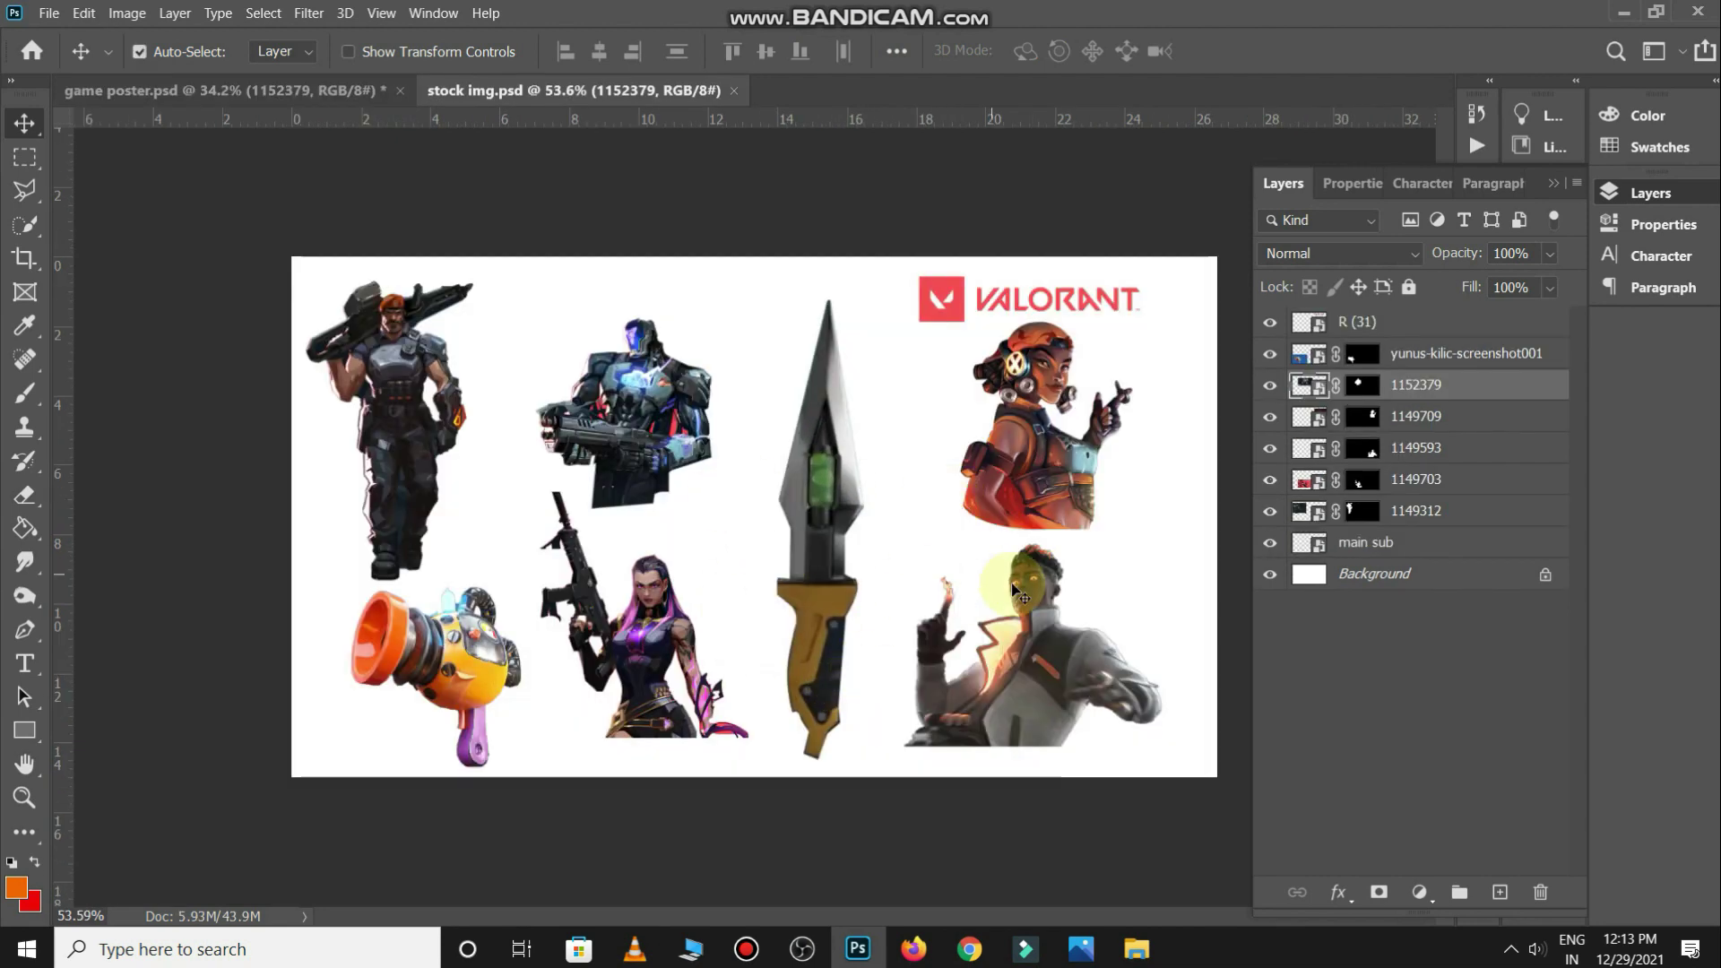
{"action": "mouse_move", "coordinate": [1013, 589]}
{"action": "left_mouse_down"}
{"action": "mouse_move", "coordinate": [708, 564]}
{"action": "mouse_move", "coordinate": [691, 499]}
{"action": "left_mouse_up"}
{"action": "left_click_drag", "start_coordinate": [1438, 330], "coordinate": [1430, 405]}
{"action": "key", "text": "ctrl+t"}
{"action": "left_click_drag", "start_coordinate": [690, 628], "coordinate": [677, 660]}
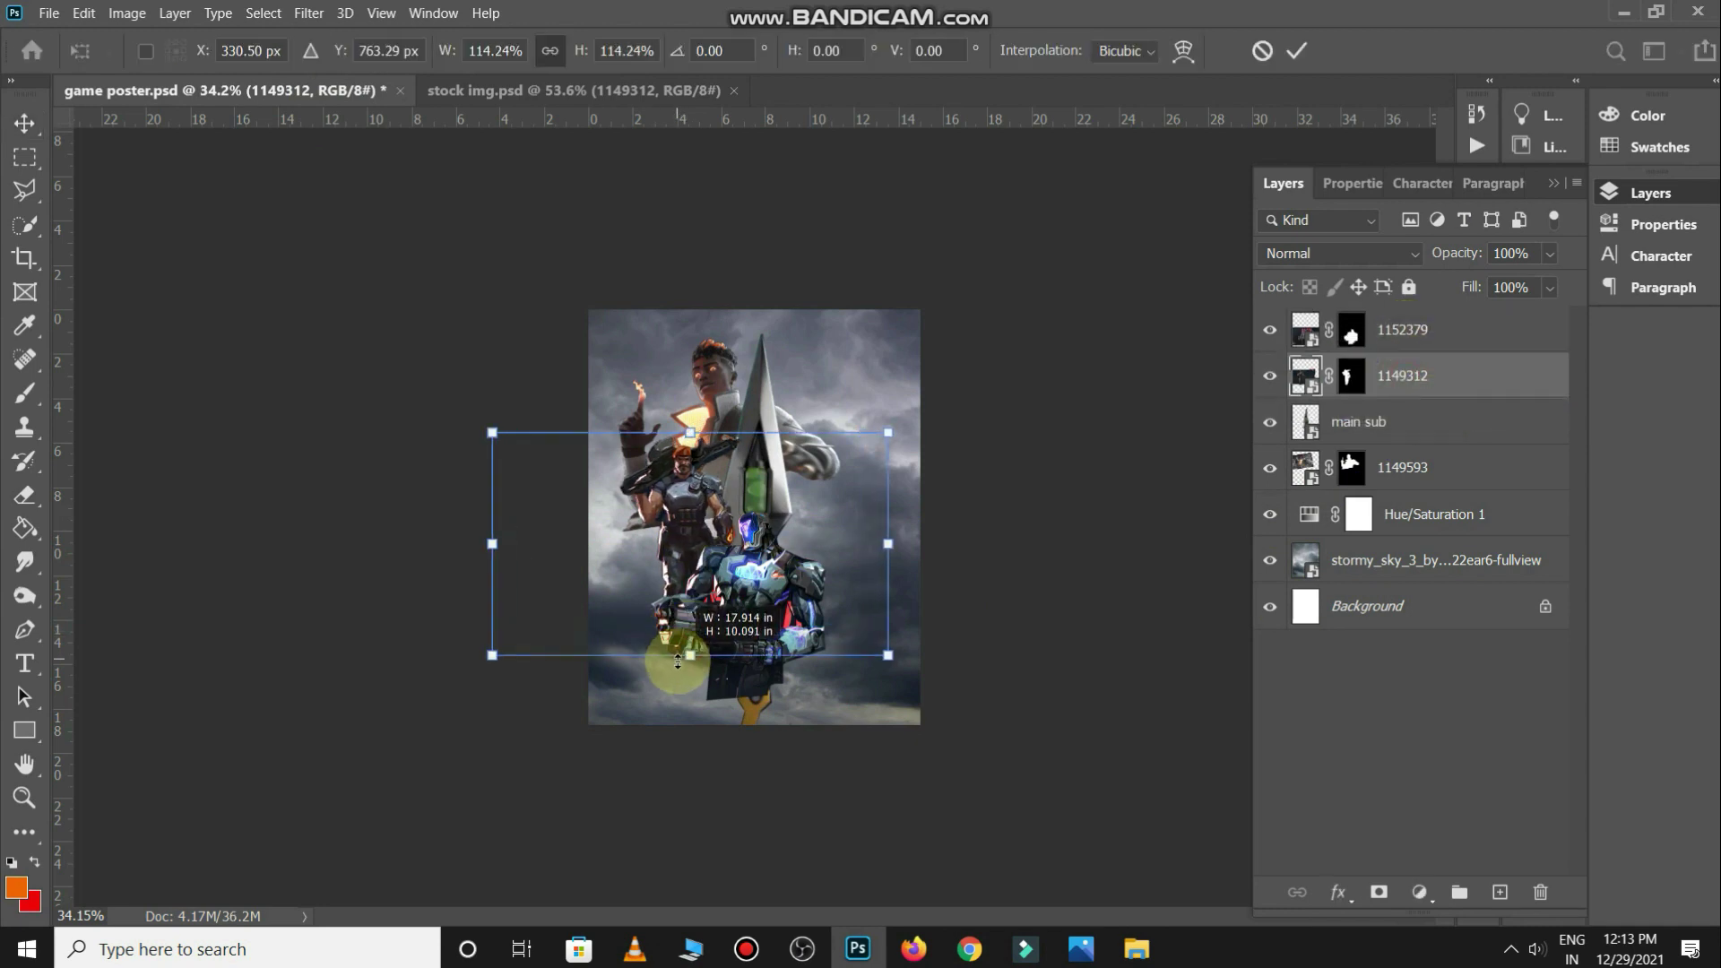
{"action": "key", "text": "Return"}
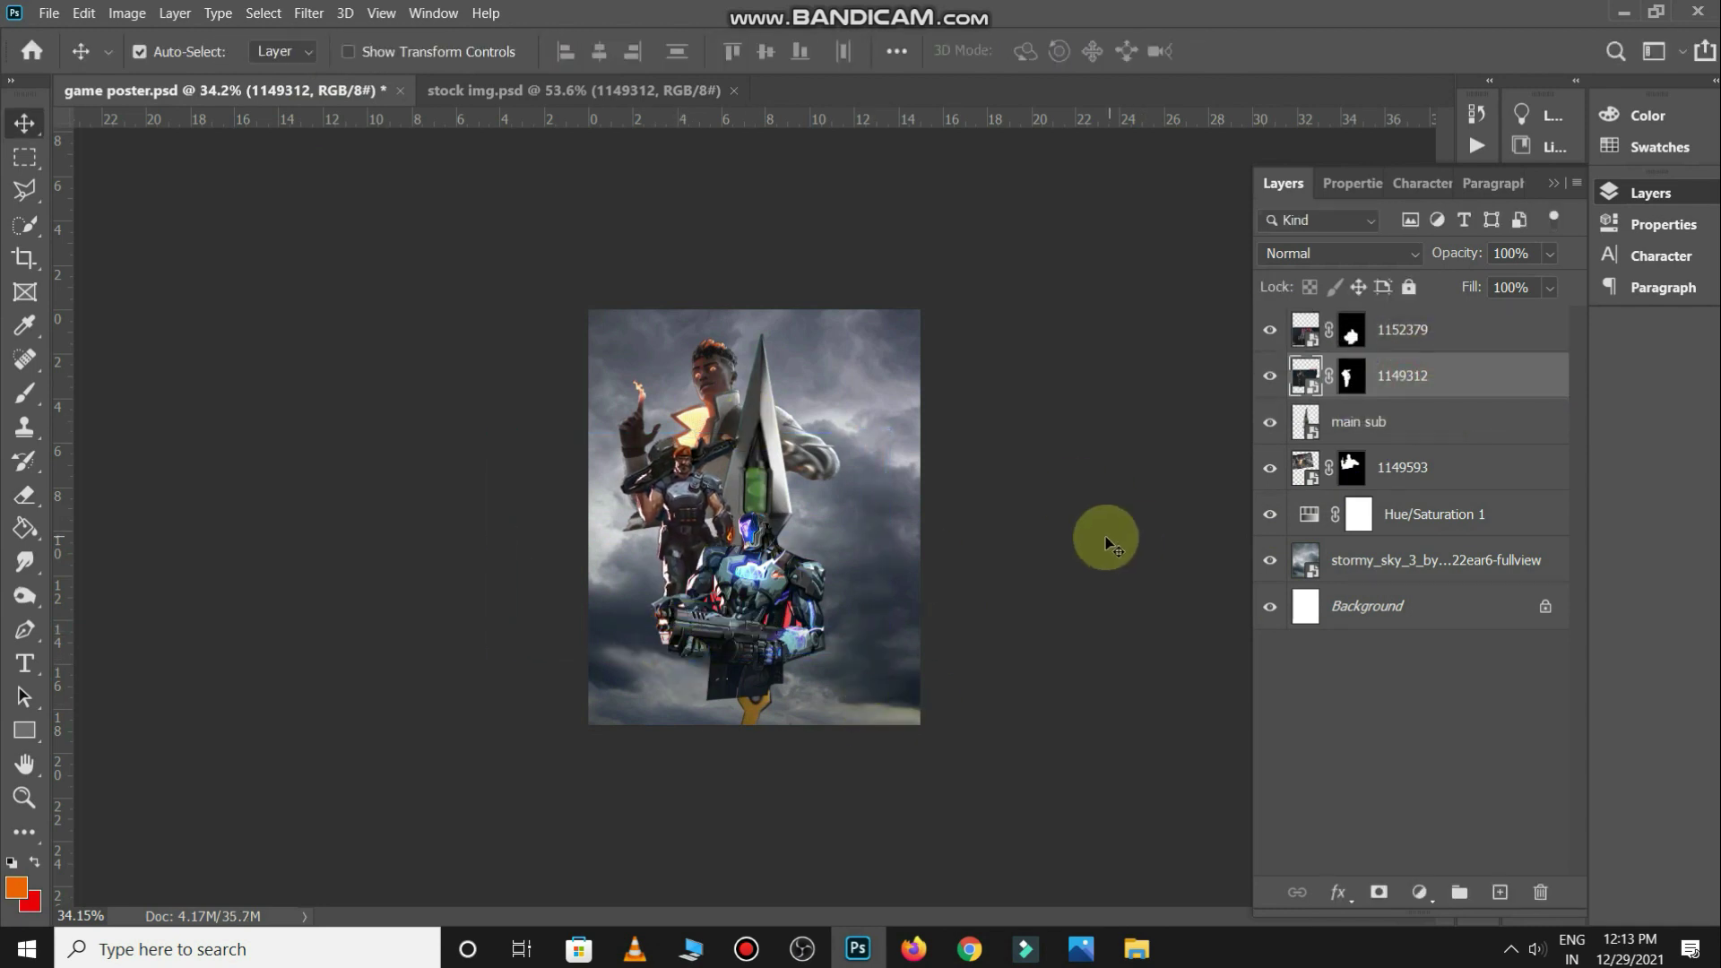
{"action": "left_click", "coordinate": [1351, 377], "text": "shift"}
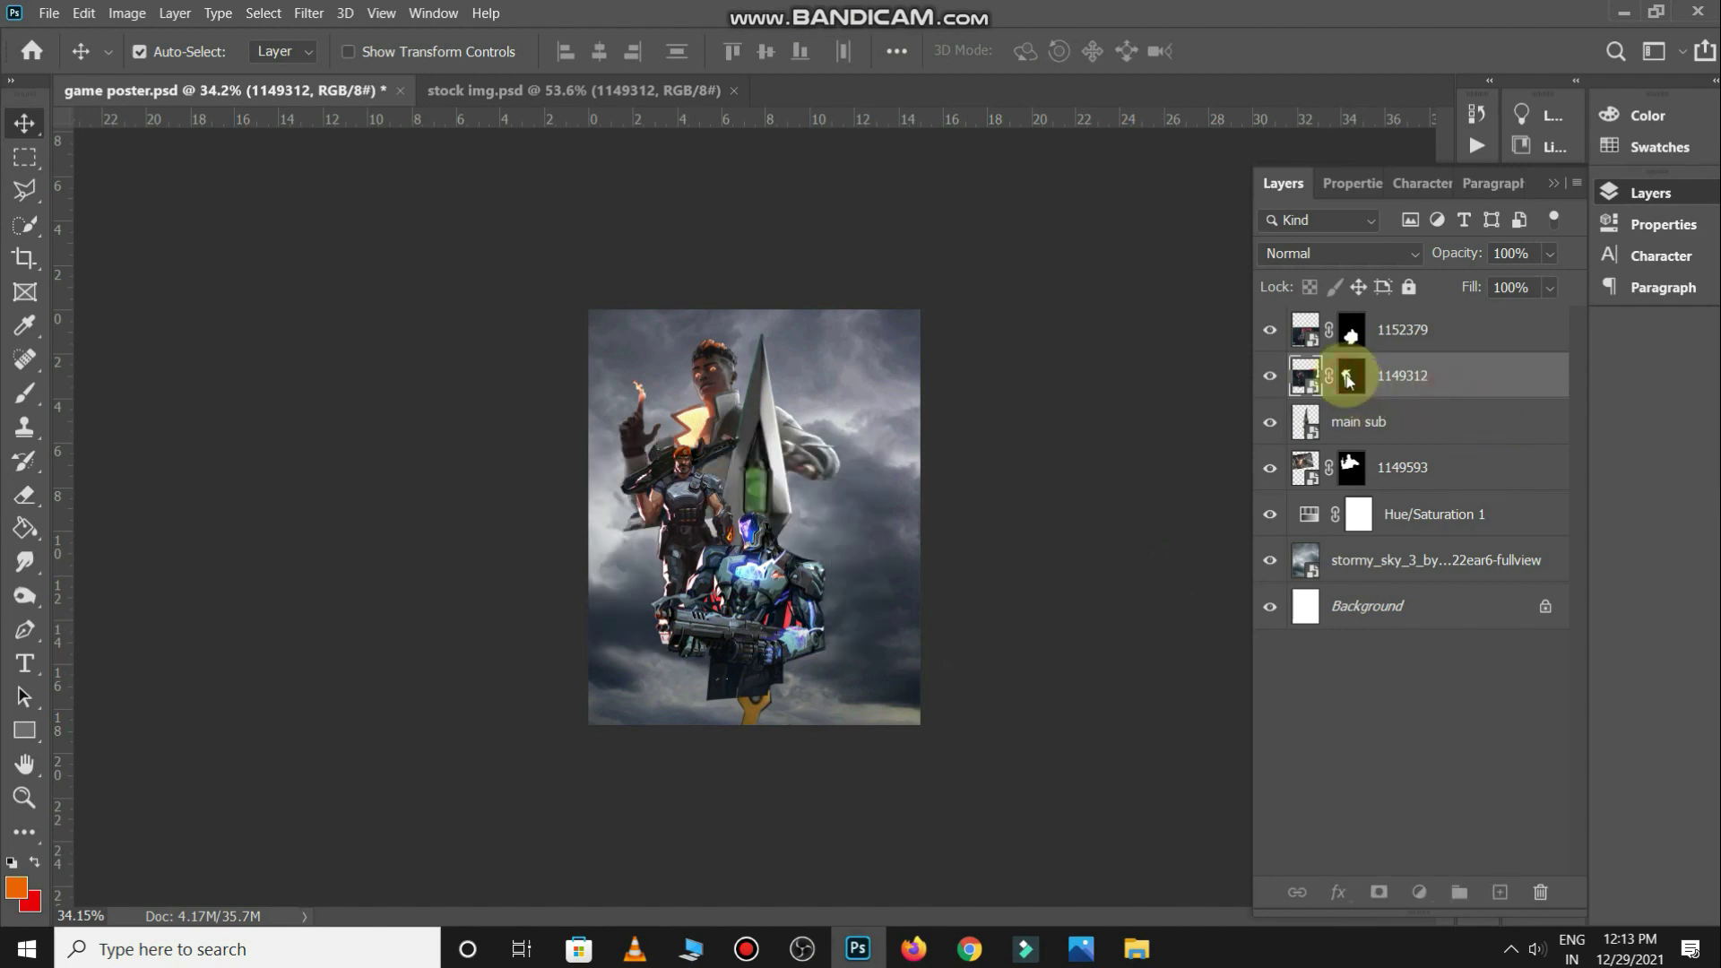
{"action": "left_click", "coordinate": [1350, 377], "text": "shift"}
{"action": "left_click", "coordinate": [1350, 377], "text": "shift"}
{"action": "scroll", "coordinate": [752, 538], "scroll_direction": "up", "scroll_amount": 1}
Place agent 1149709 below 'main sub', scaled to about 153%, tilted ~9° right of the kunai
{"action": "key", "text": "ctrl+Tab"}
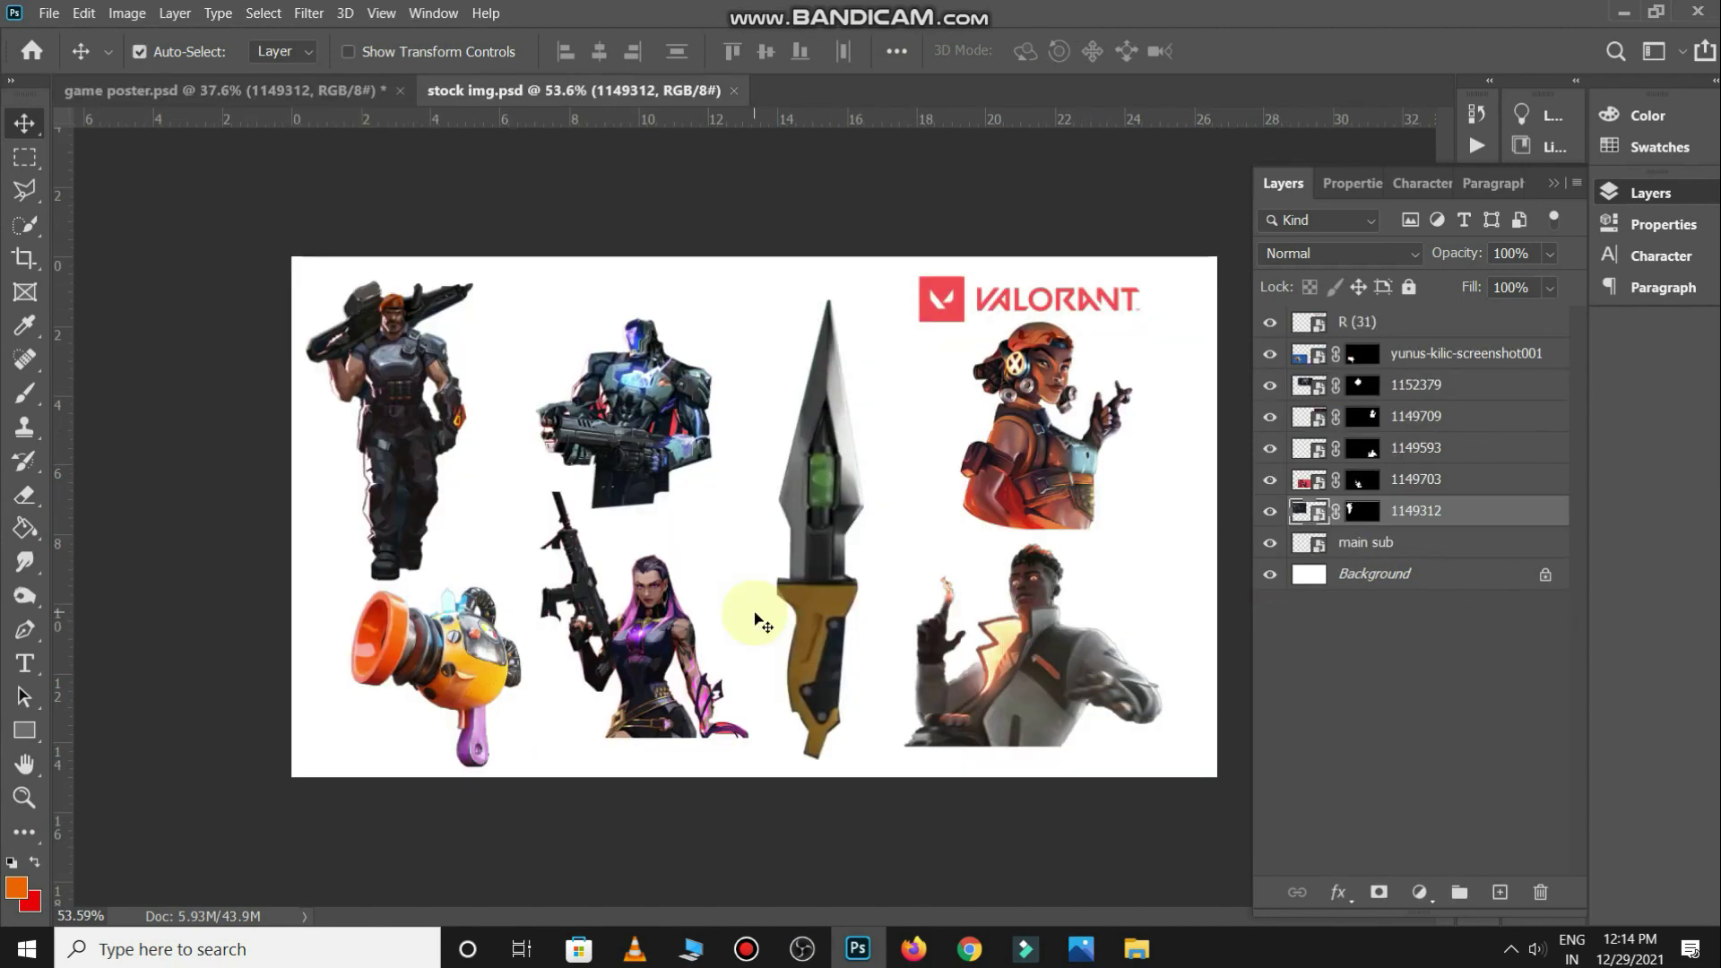
{"action": "left_click_drag", "start_coordinate": [1044, 448], "coordinate": [792, 424]}
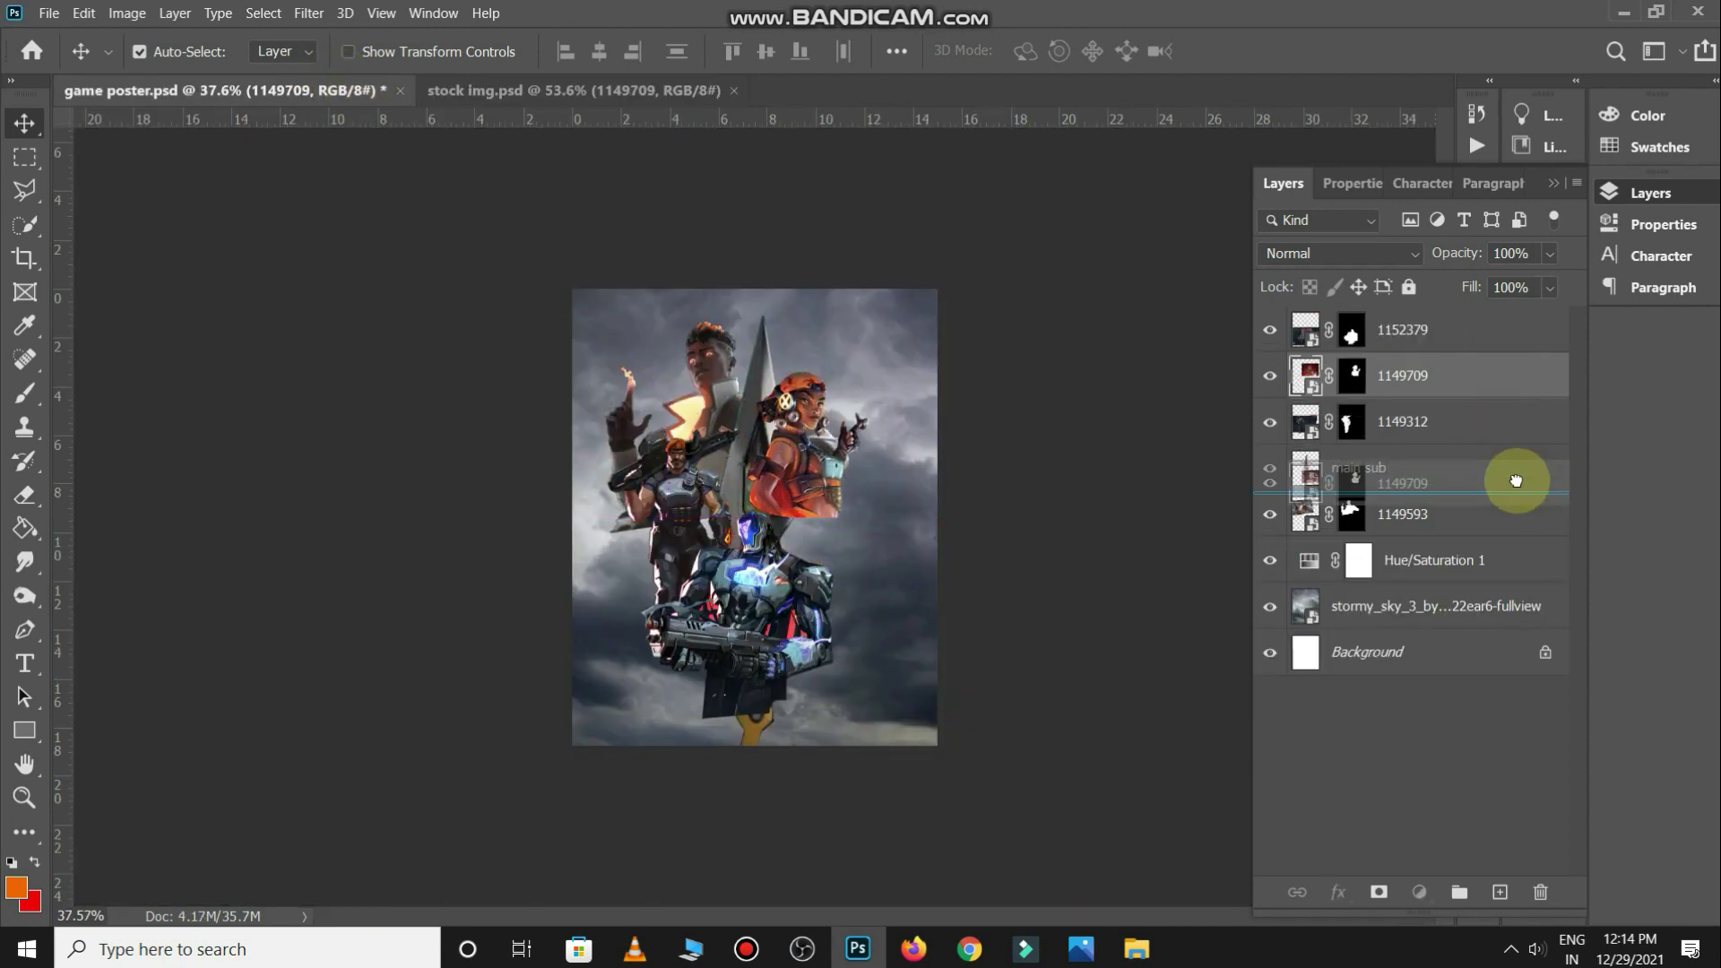
{"action": "left_click_drag", "start_coordinate": [1501, 375], "coordinate": [1518, 480]}
{"action": "key", "text": "ctrl+t"}
{"action": "left_click_drag", "start_coordinate": [806, 525], "coordinate": [829, 583]}
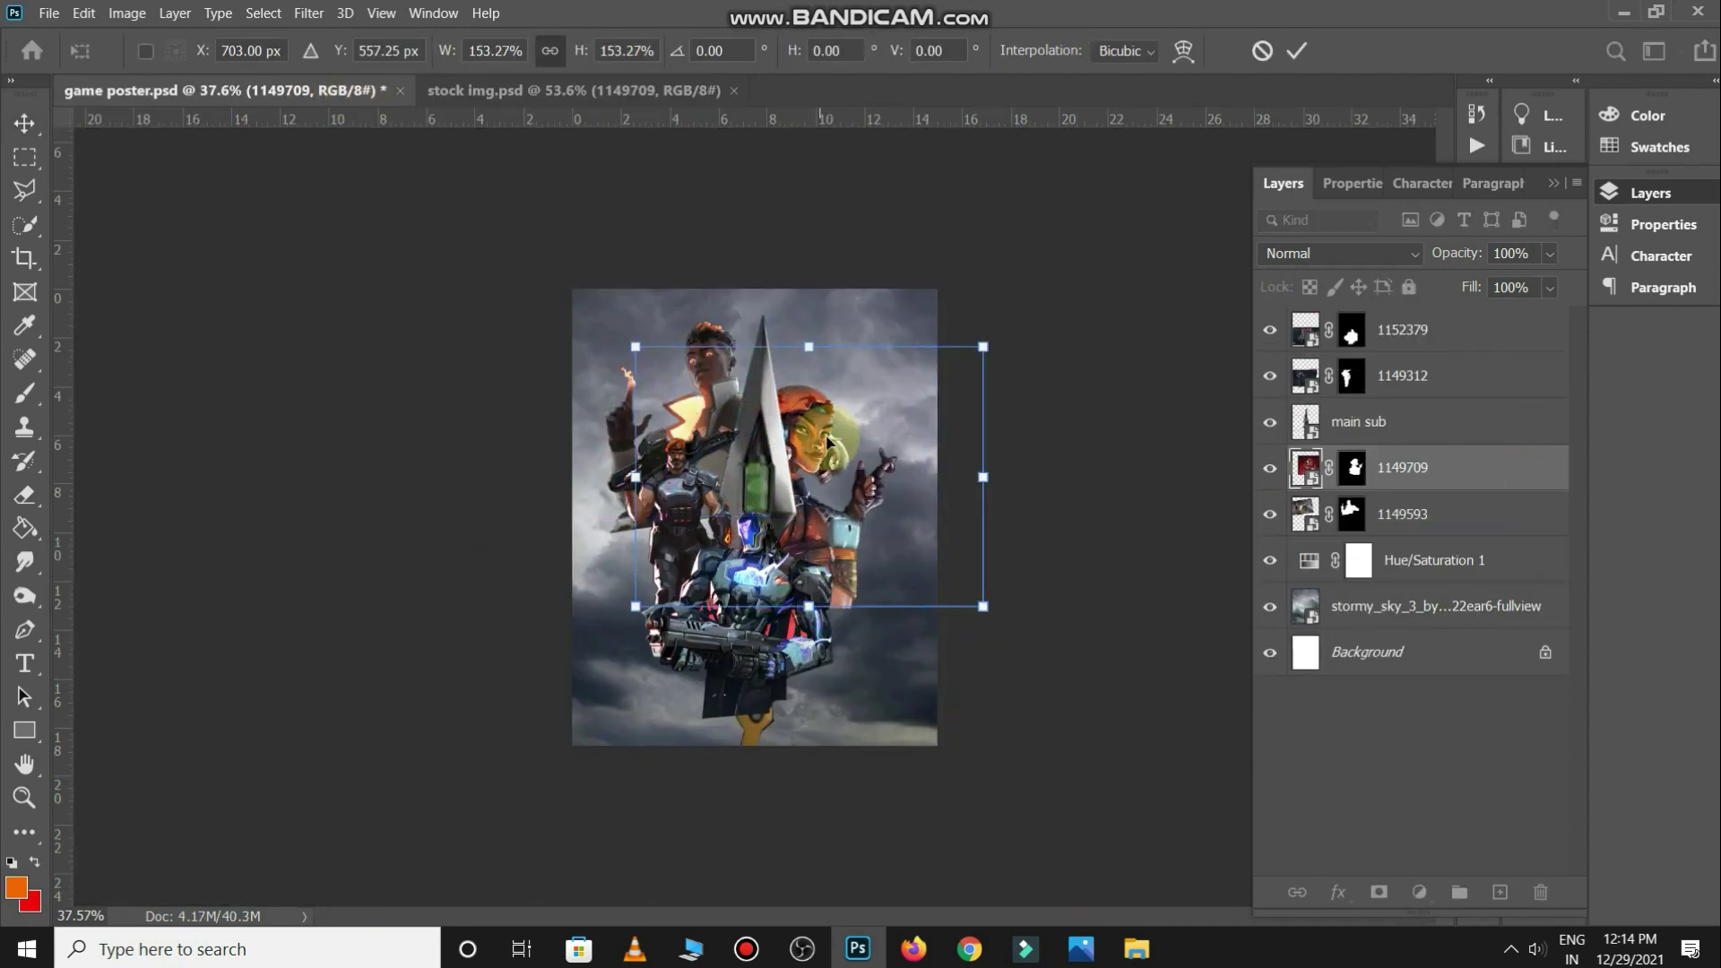
{"action": "left_click_drag", "start_coordinate": [1025, 422], "coordinate": [1045, 455]}
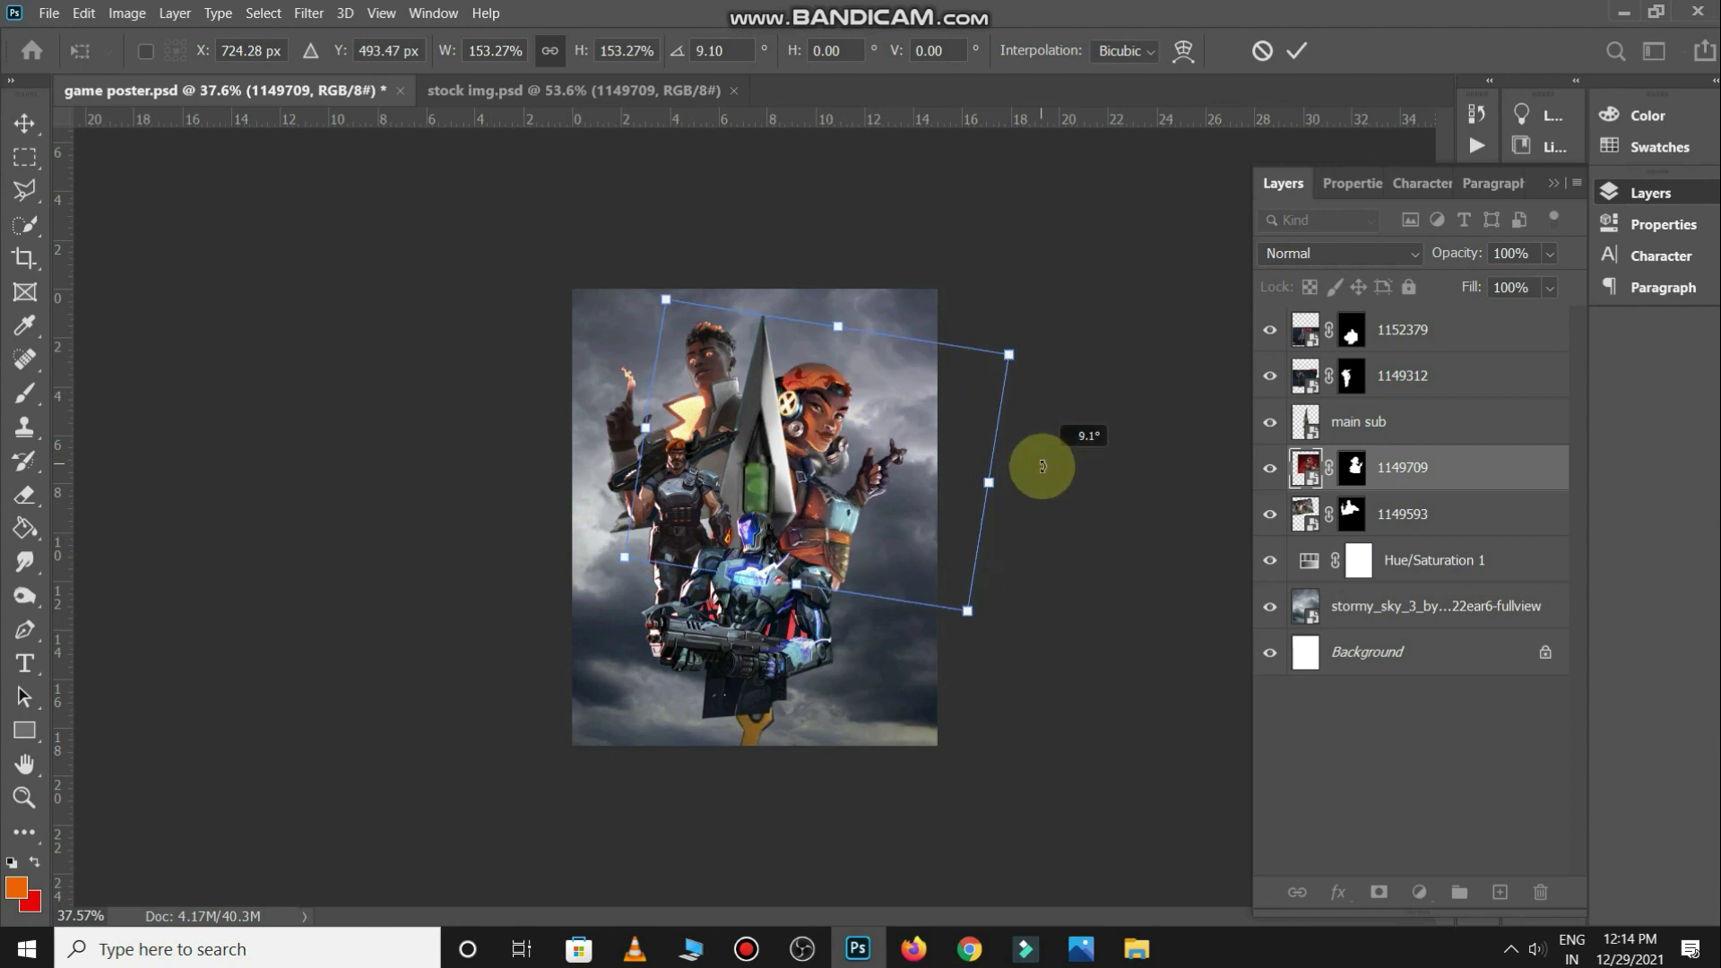
{"action": "key", "text": "Return"}
{"action": "left_click_drag", "start_coordinate": [842, 370], "coordinate": [848, 395]}
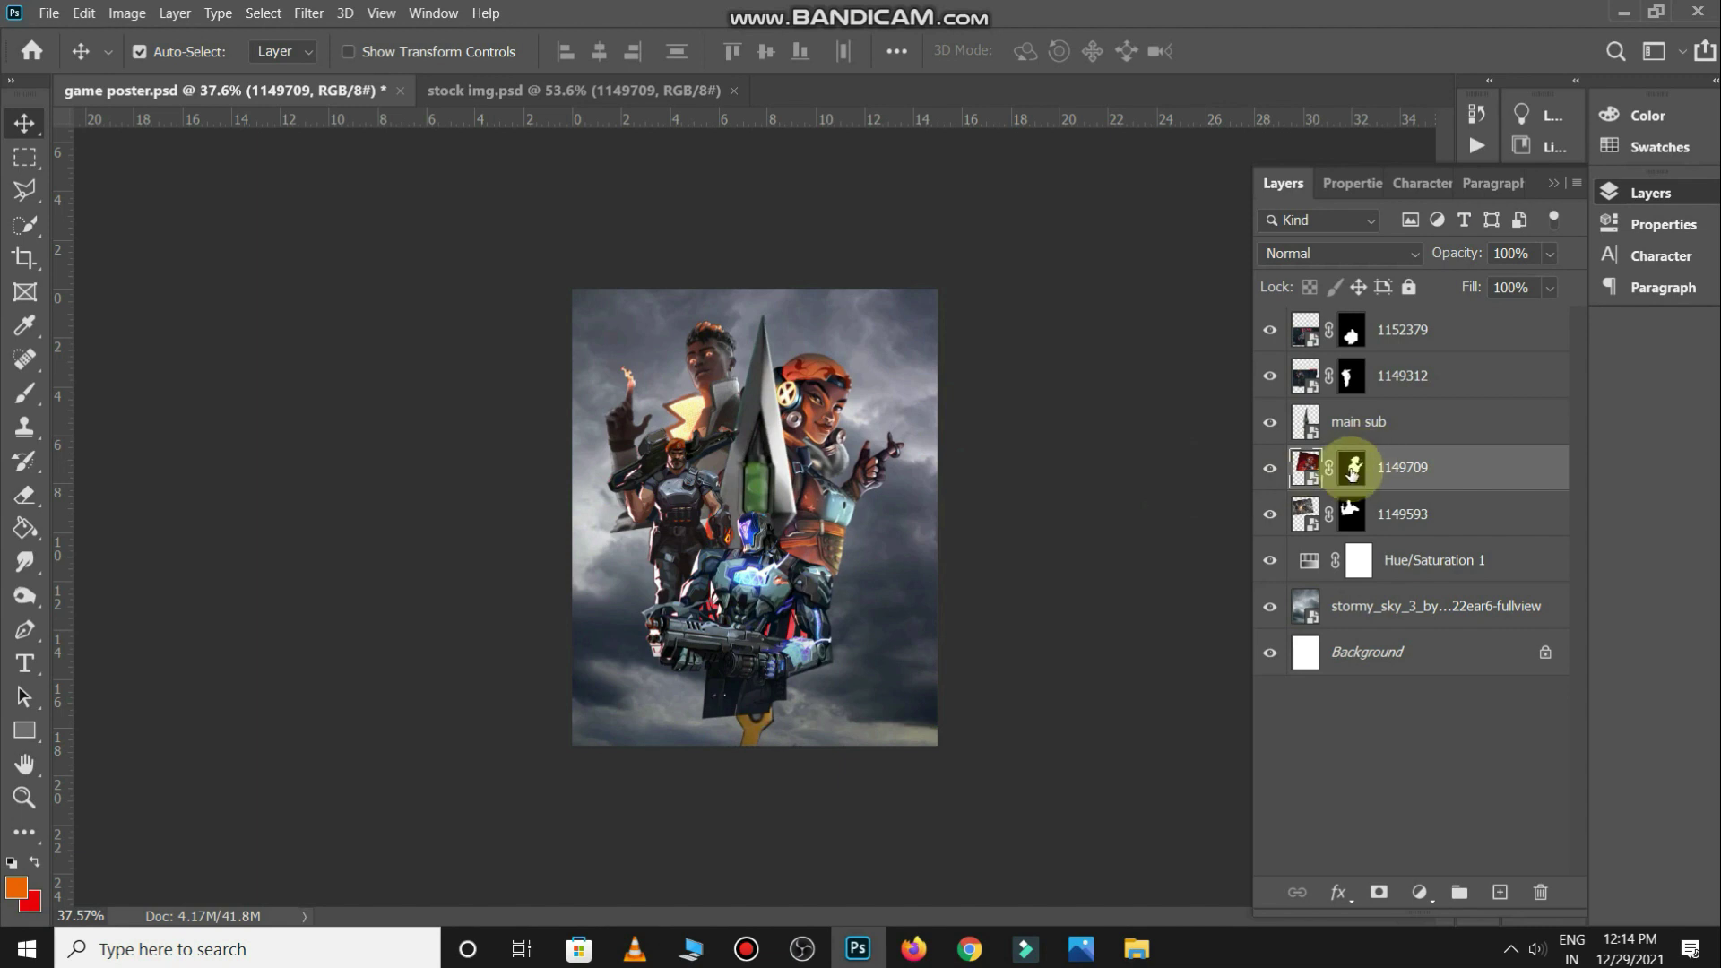
{"action": "left_click", "coordinate": [1353, 467]}
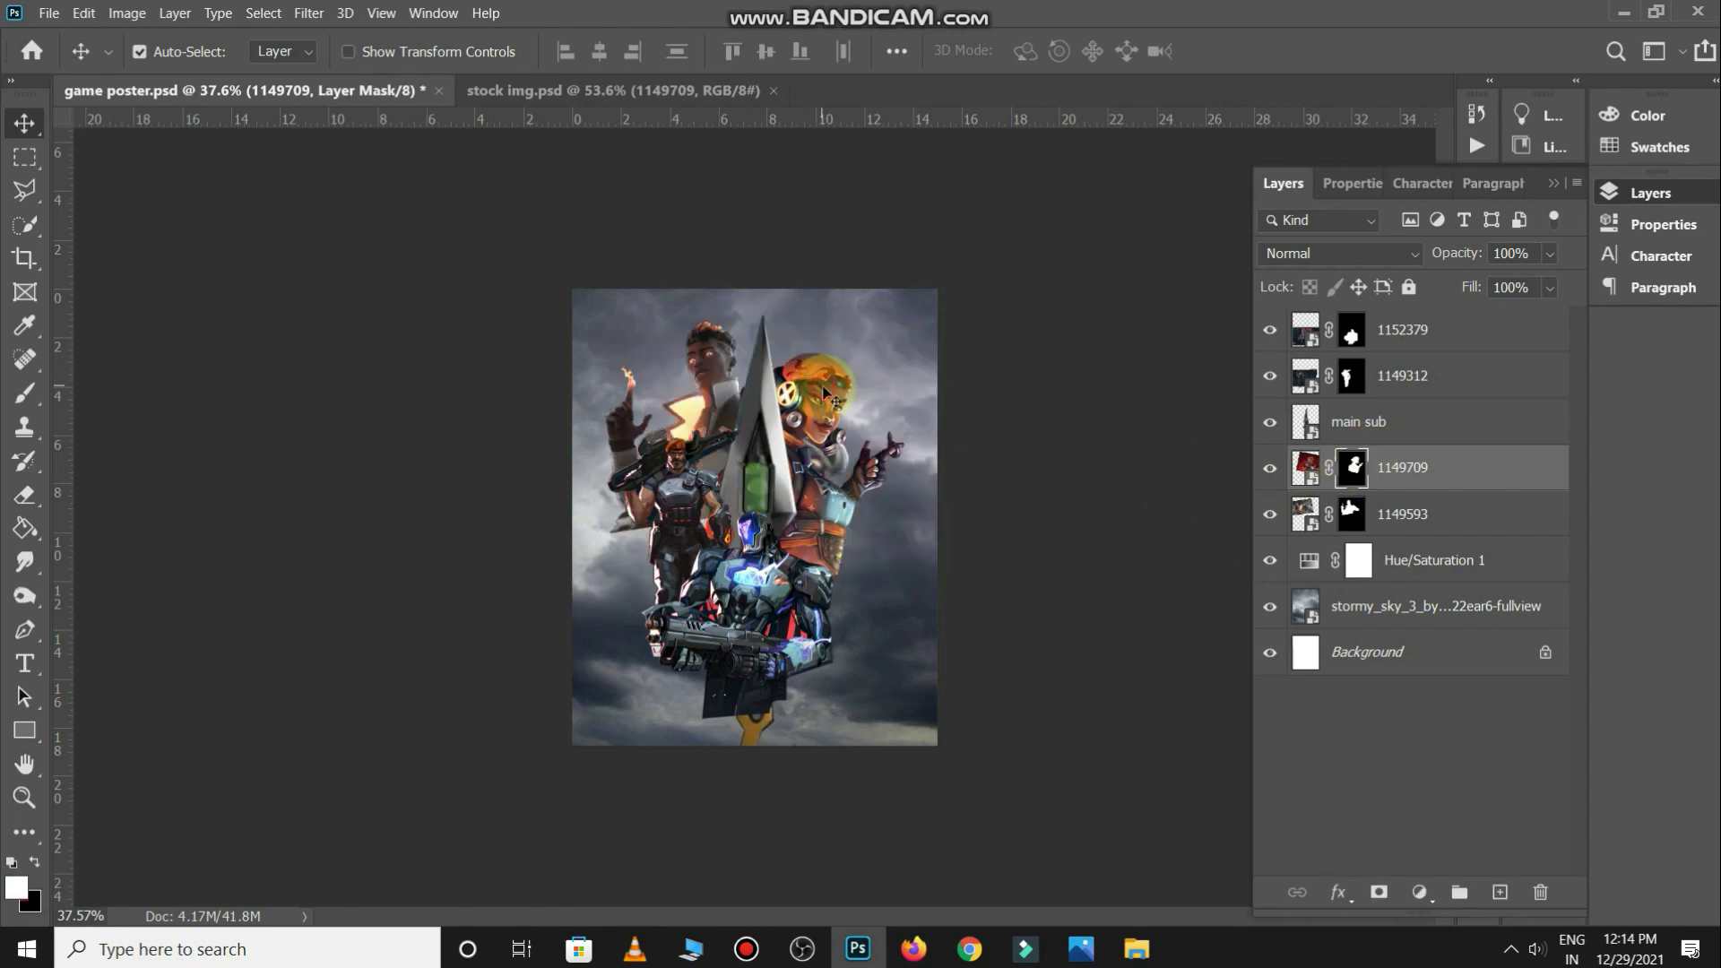
{"action": "scroll", "coordinate": [825, 392], "scroll_direction": "up", "scroll_amount": 2}
{"action": "key", "text": "ctrl+Tab"}
Add the orange blaster flipped horizontally and rotated about 20° beside the robot
{"action": "left_click_drag", "start_coordinate": [383, 659], "coordinate": [914, 551]}
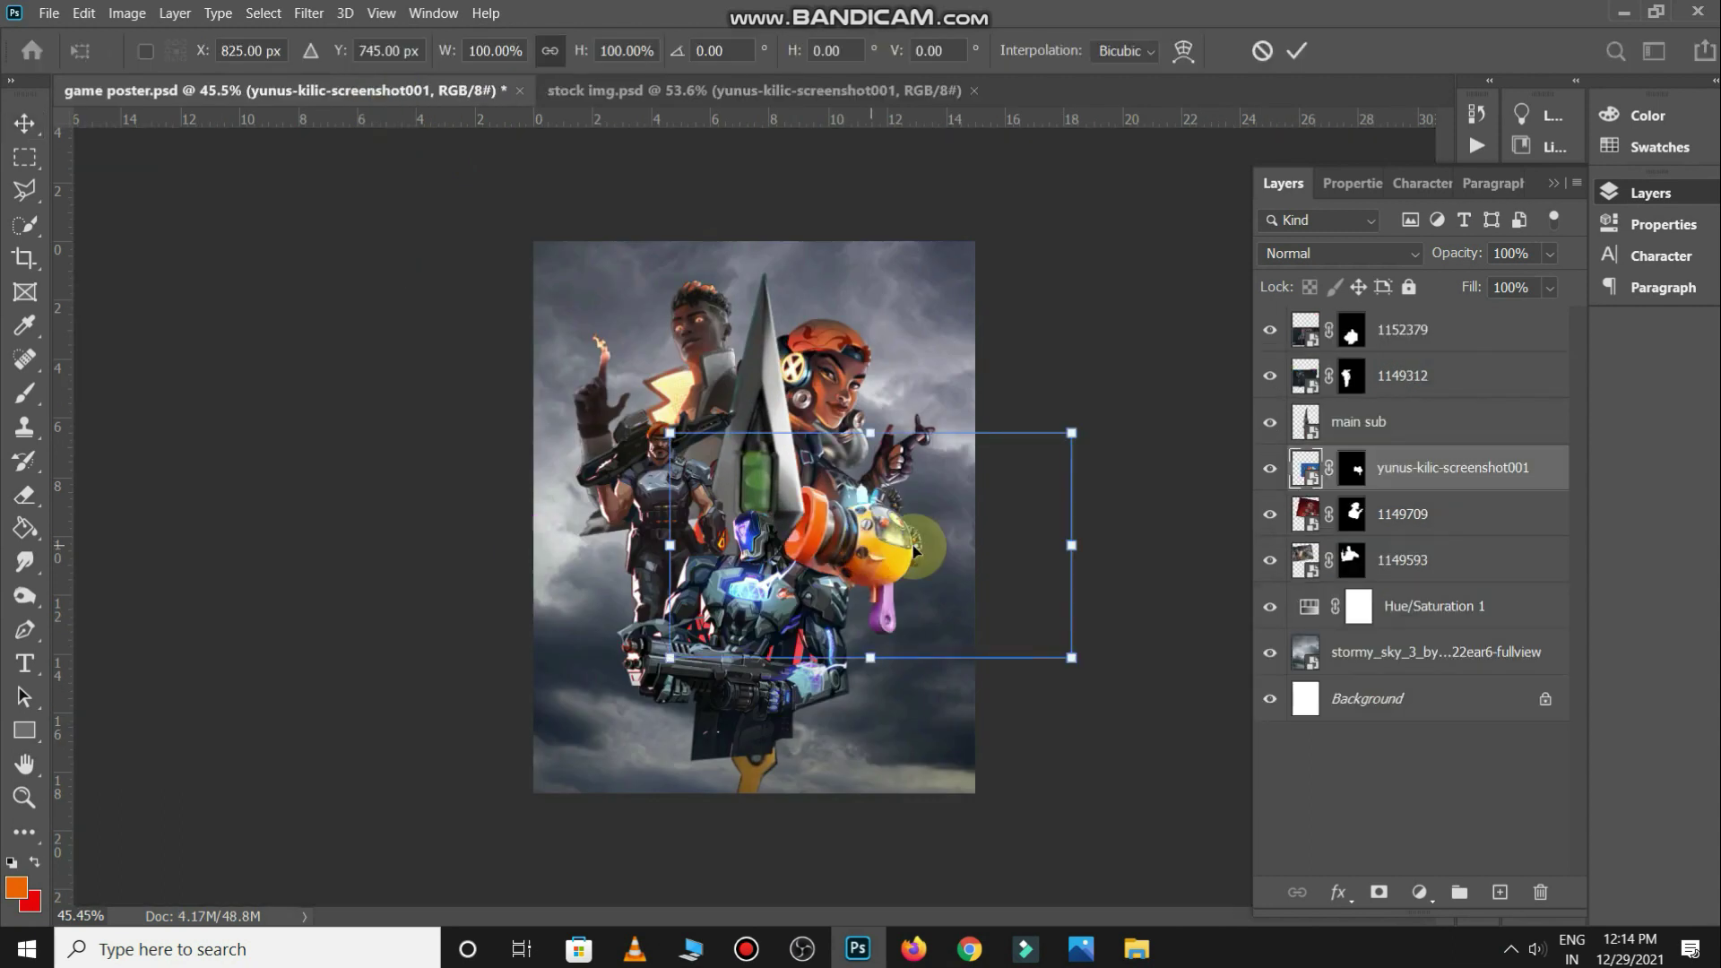
{"action": "right_click", "coordinate": [885, 562]}
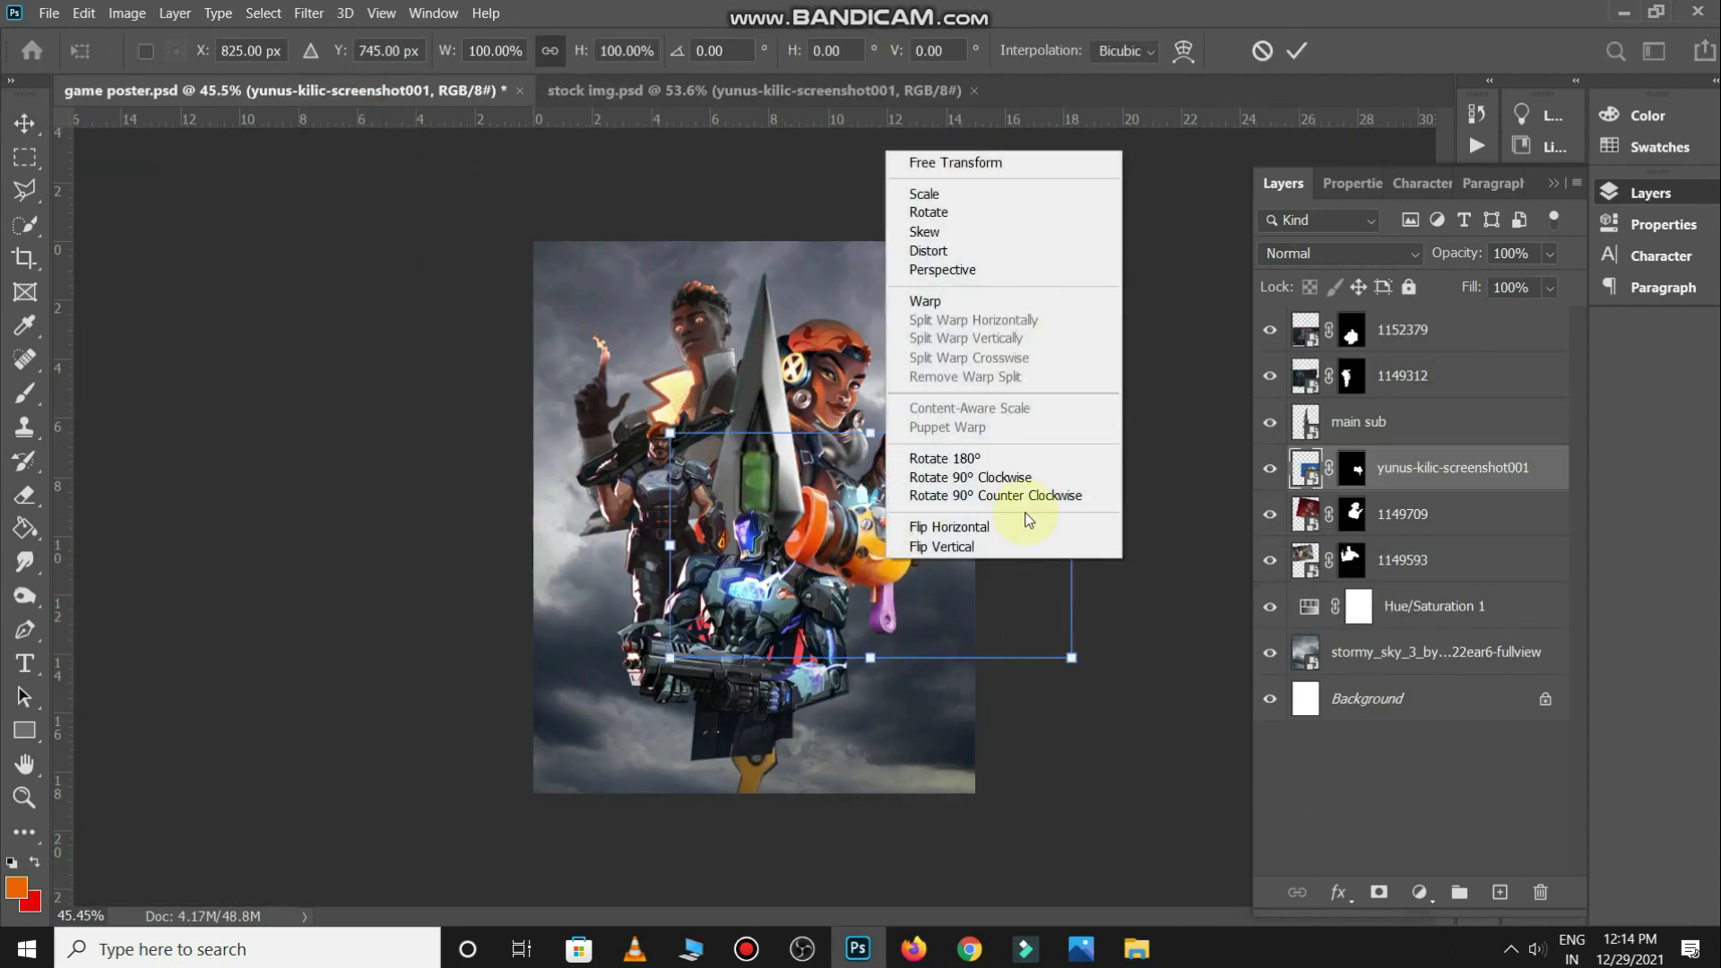
{"action": "left_click", "coordinate": [1022, 525]}
{"action": "key", "text": "Return"}
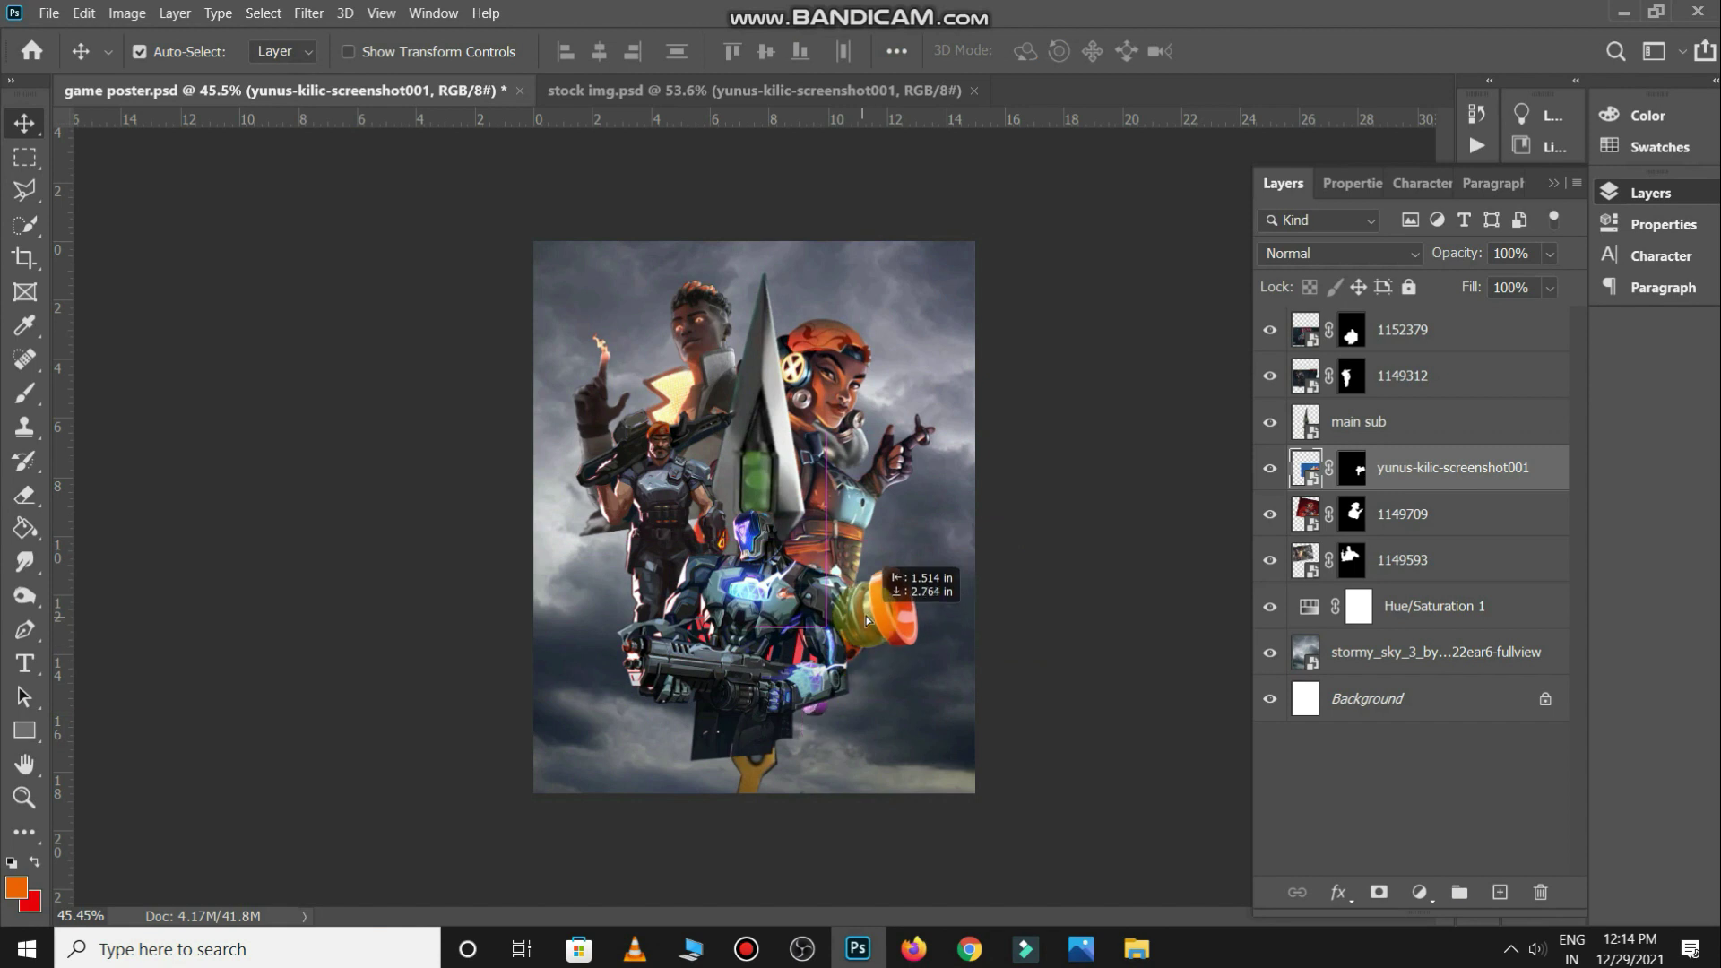
{"action": "key", "text": "ctrl+t"}
{"action": "left_click_drag", "start_coordinate": [1098, 543], "coordinate": [1111, 634]}
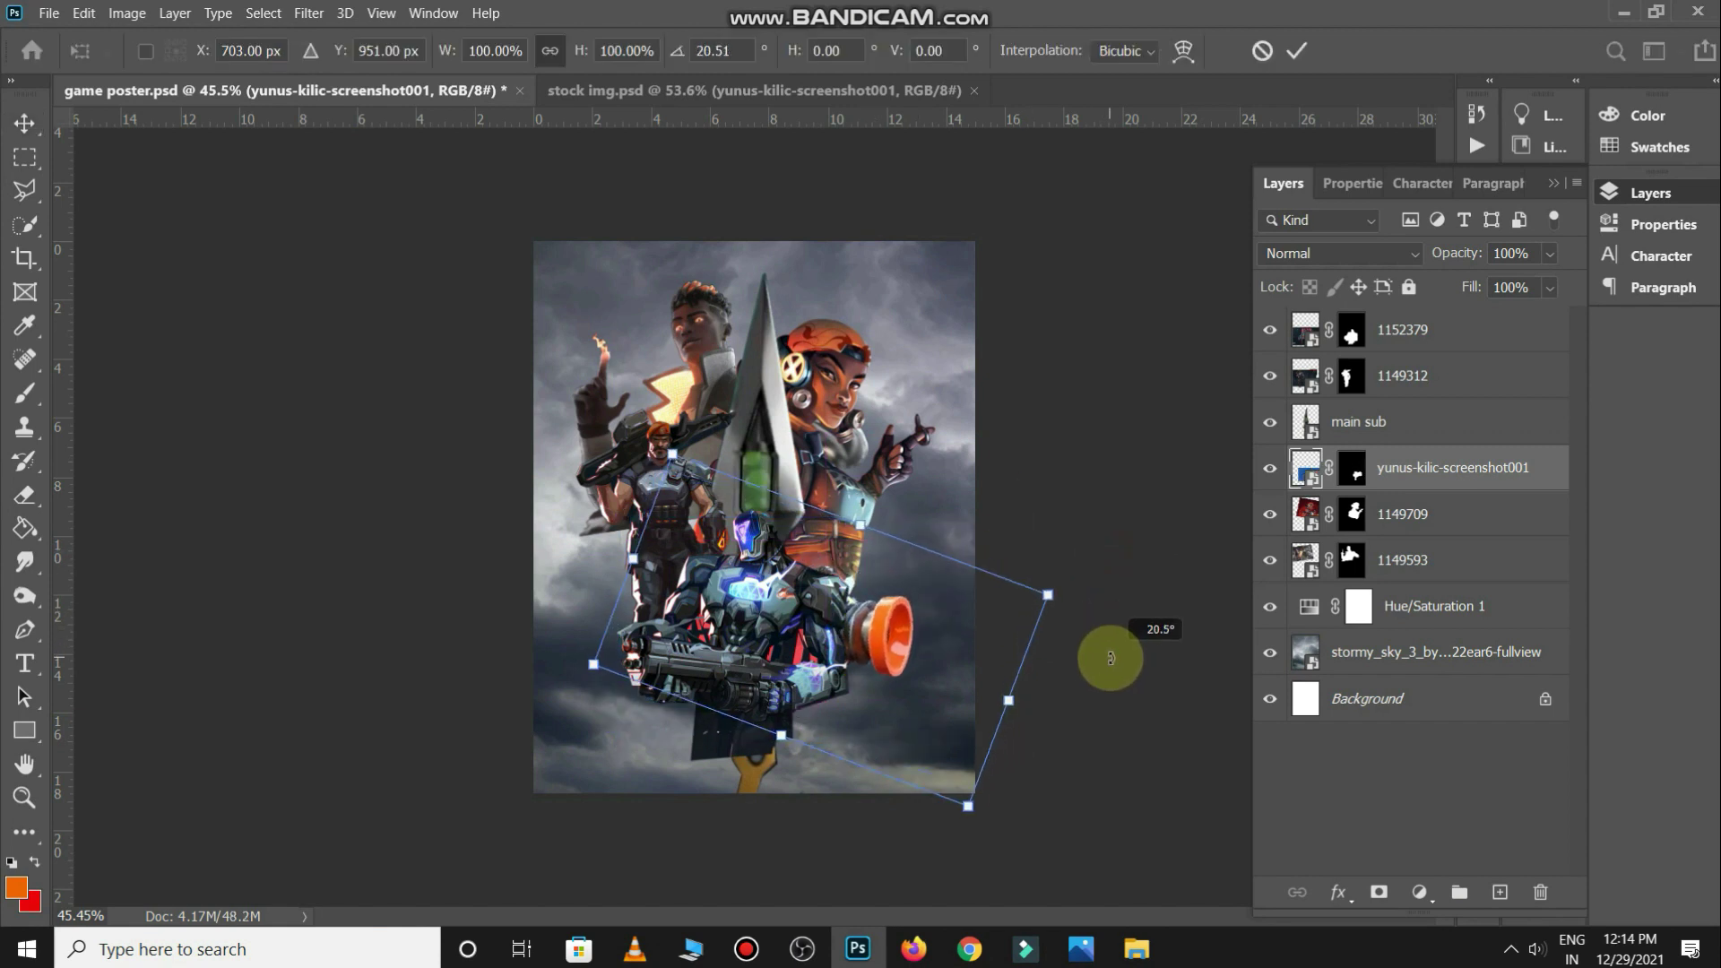
{"action": "key", "text": "Return"}
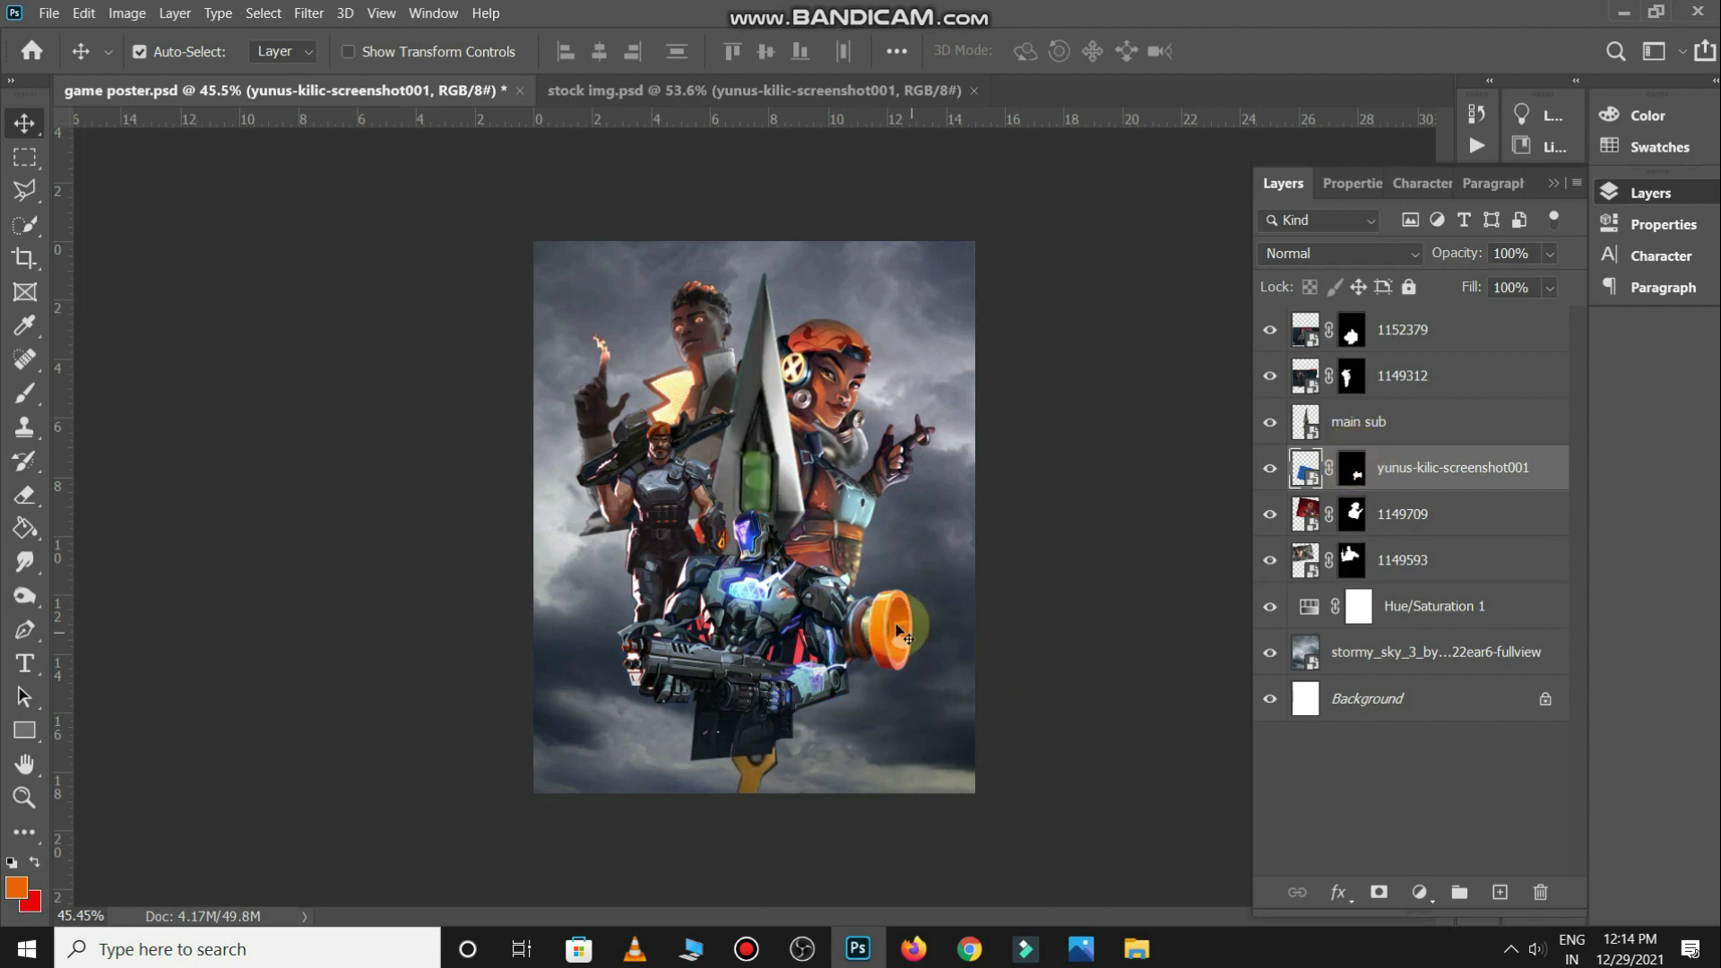
Bring the purple-haired agent from the stock image into the poster
{"action": "key", "text": "alt+Tab"}
{"action": "left_click", "coordinate": [360, 417]}
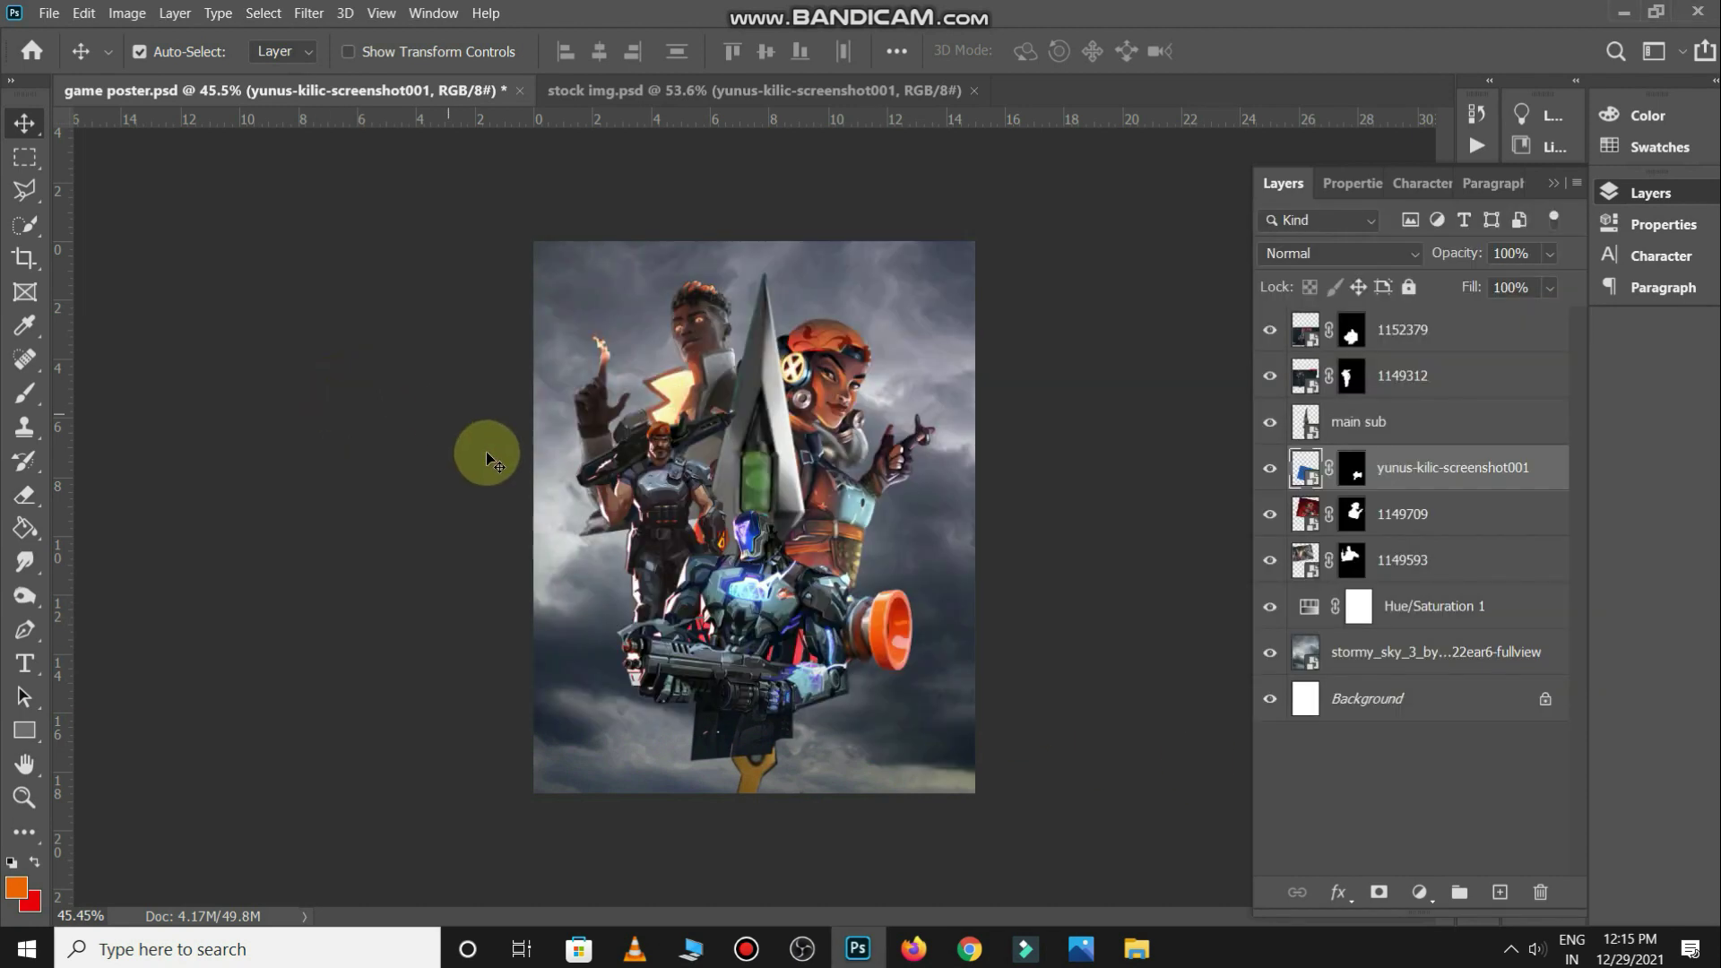
{"action": "key", "text": "ctrl+Tab"}
{"action": "left_click_drag", "start_coordinate": [633, 640], "coordinate": [834, 431]}
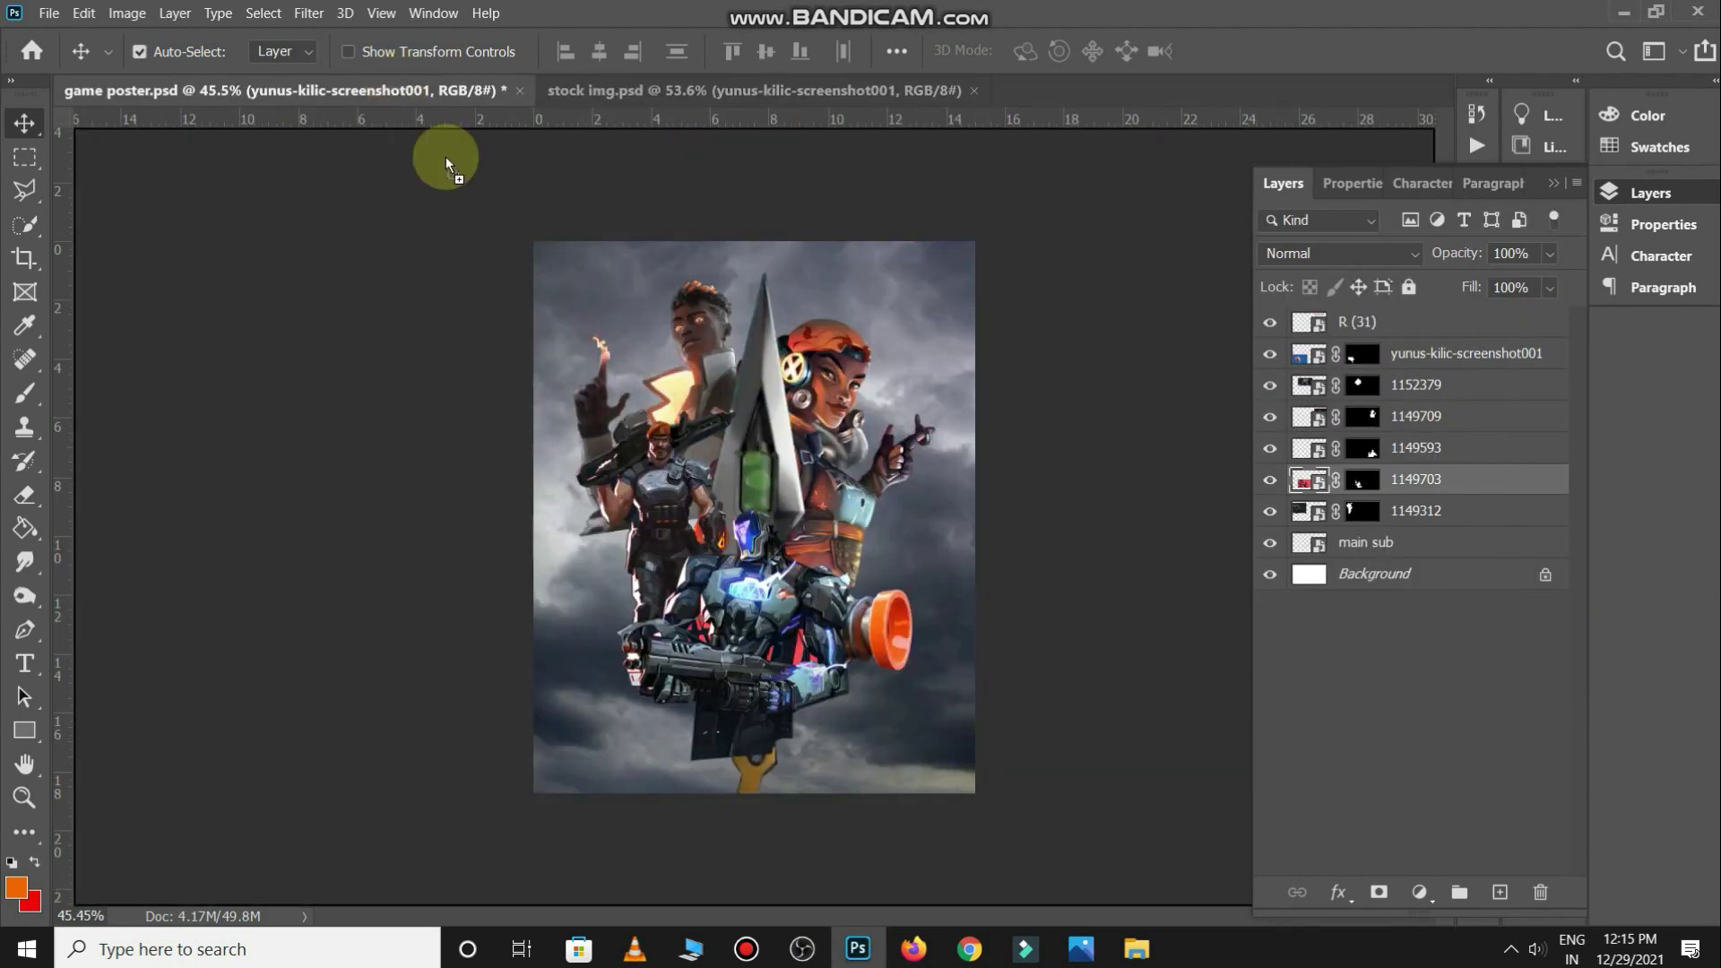
Enlarge the purple-haired agent to about 124% and tilt her roughly 10° clockwise
{"action": "key", "text": "ctrl+t"}
{"action": "mouse_move", "coordinate": [1094, 460]}
{"action": "left_mouse_down"}
{"action": "mouse_move", "coordinate": [955, 484]}
{"action": "mouse_move", "coordinate": [832, 355]}
{"action": "left_mouse_up"}
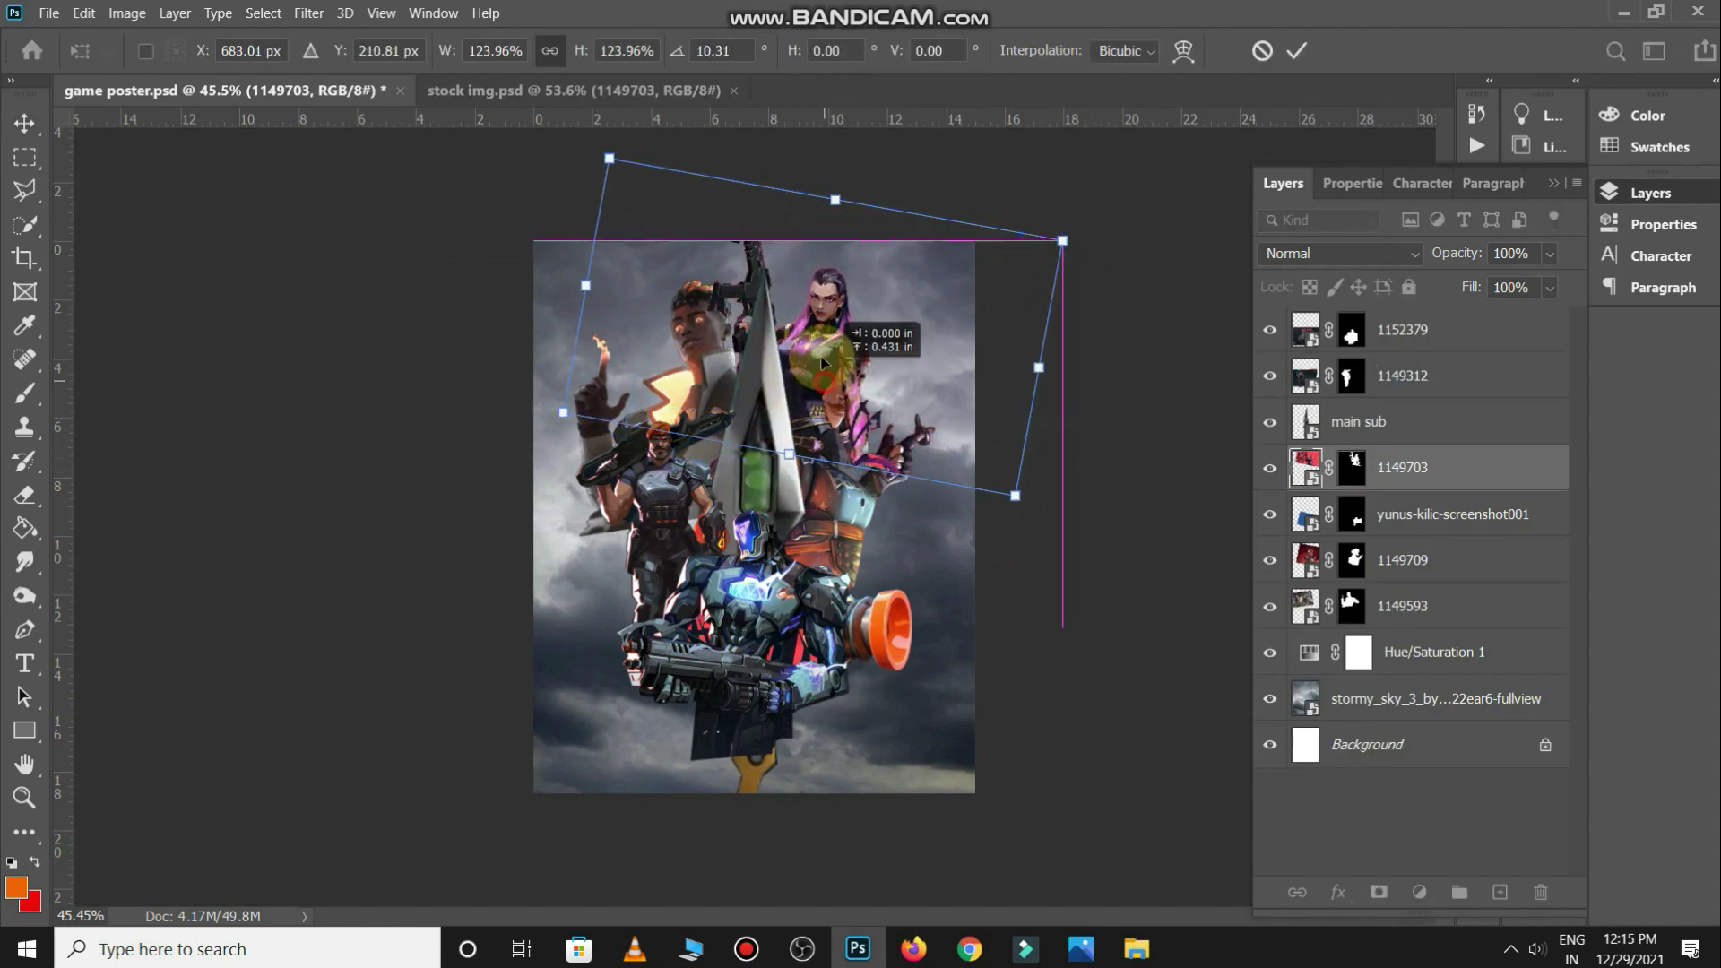
{"action": "key", "text": "Return"}
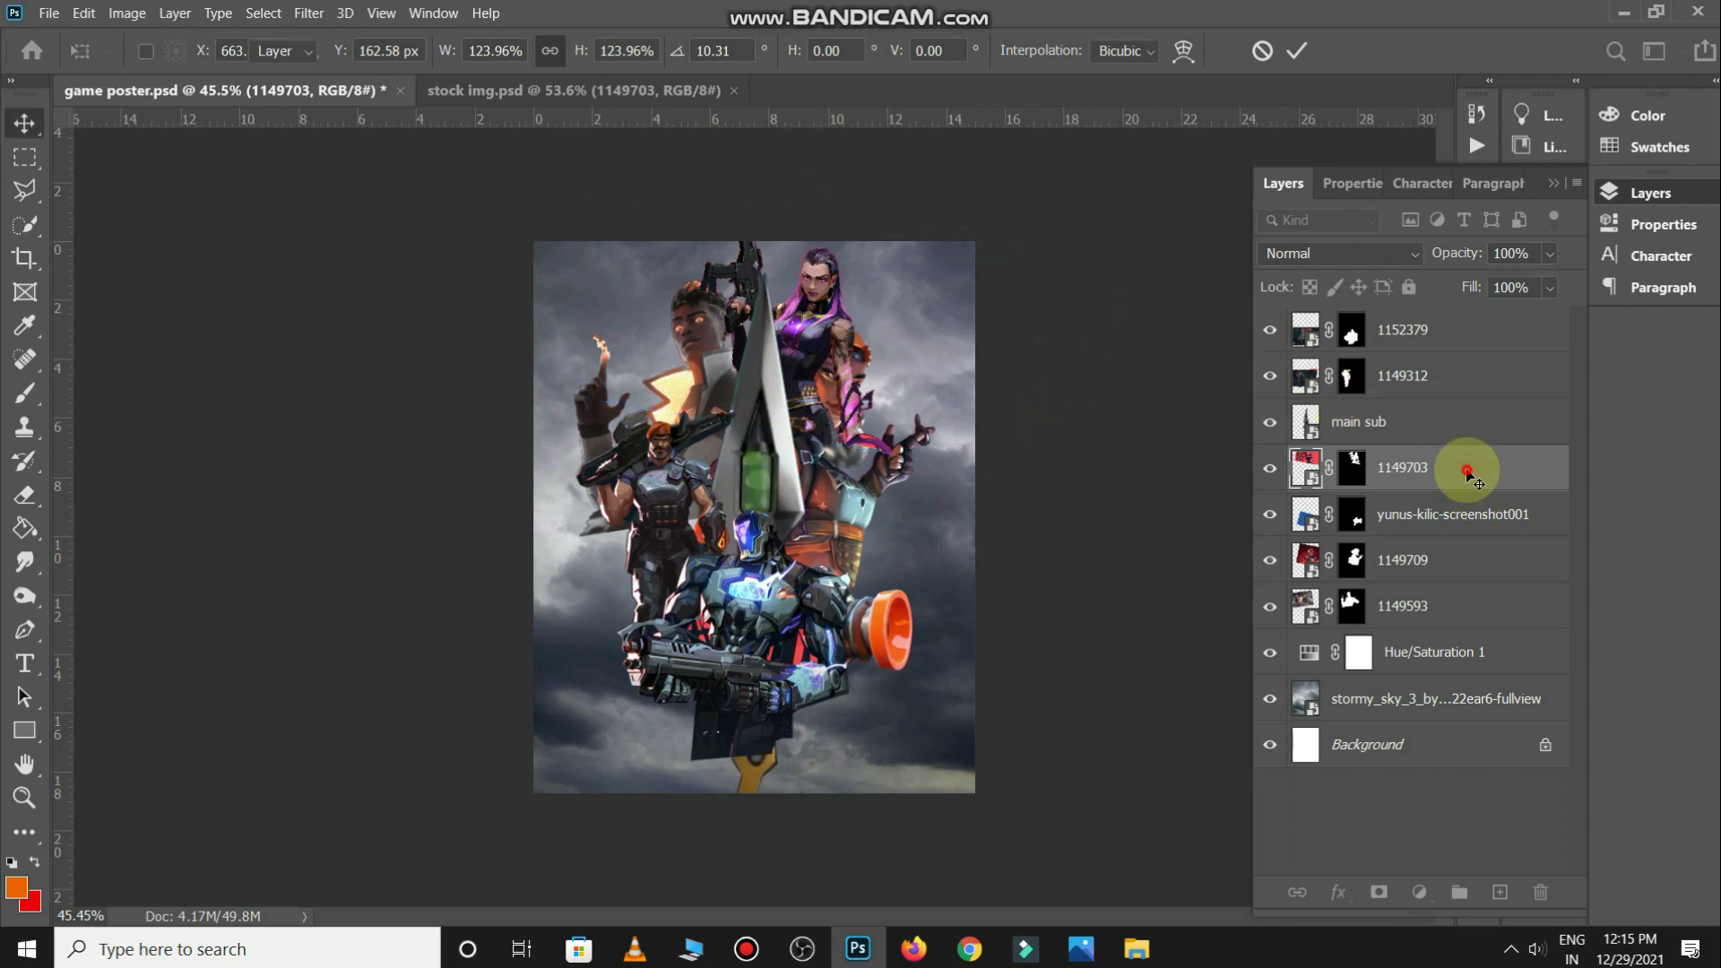
Preview her mask on and off, then move her layer below the orange-helmeted agent 1149709
{"action": "left_click", "coordinate": [1351, 467], "text": "shift"}
{"action": "left_click", "coordinate": [1352, 467], "text": "shift"}
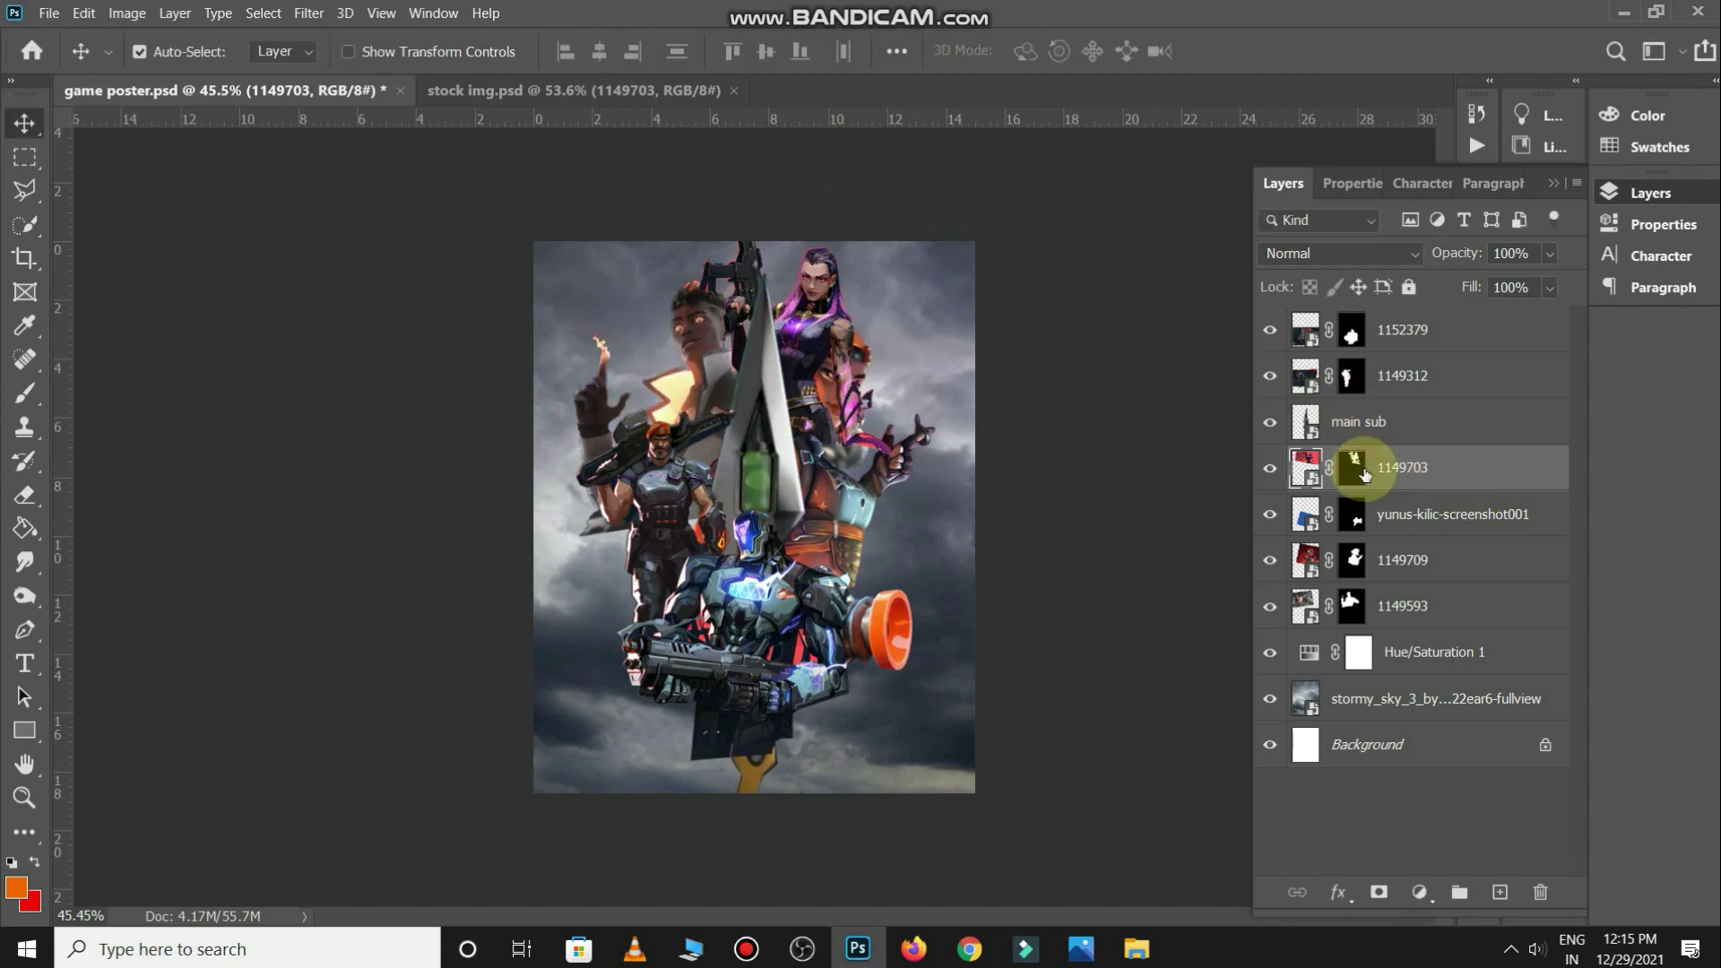
{"action": "left_click_drag", "start_coordinate": [1466, 467], "coordinate": [1450, 581]}
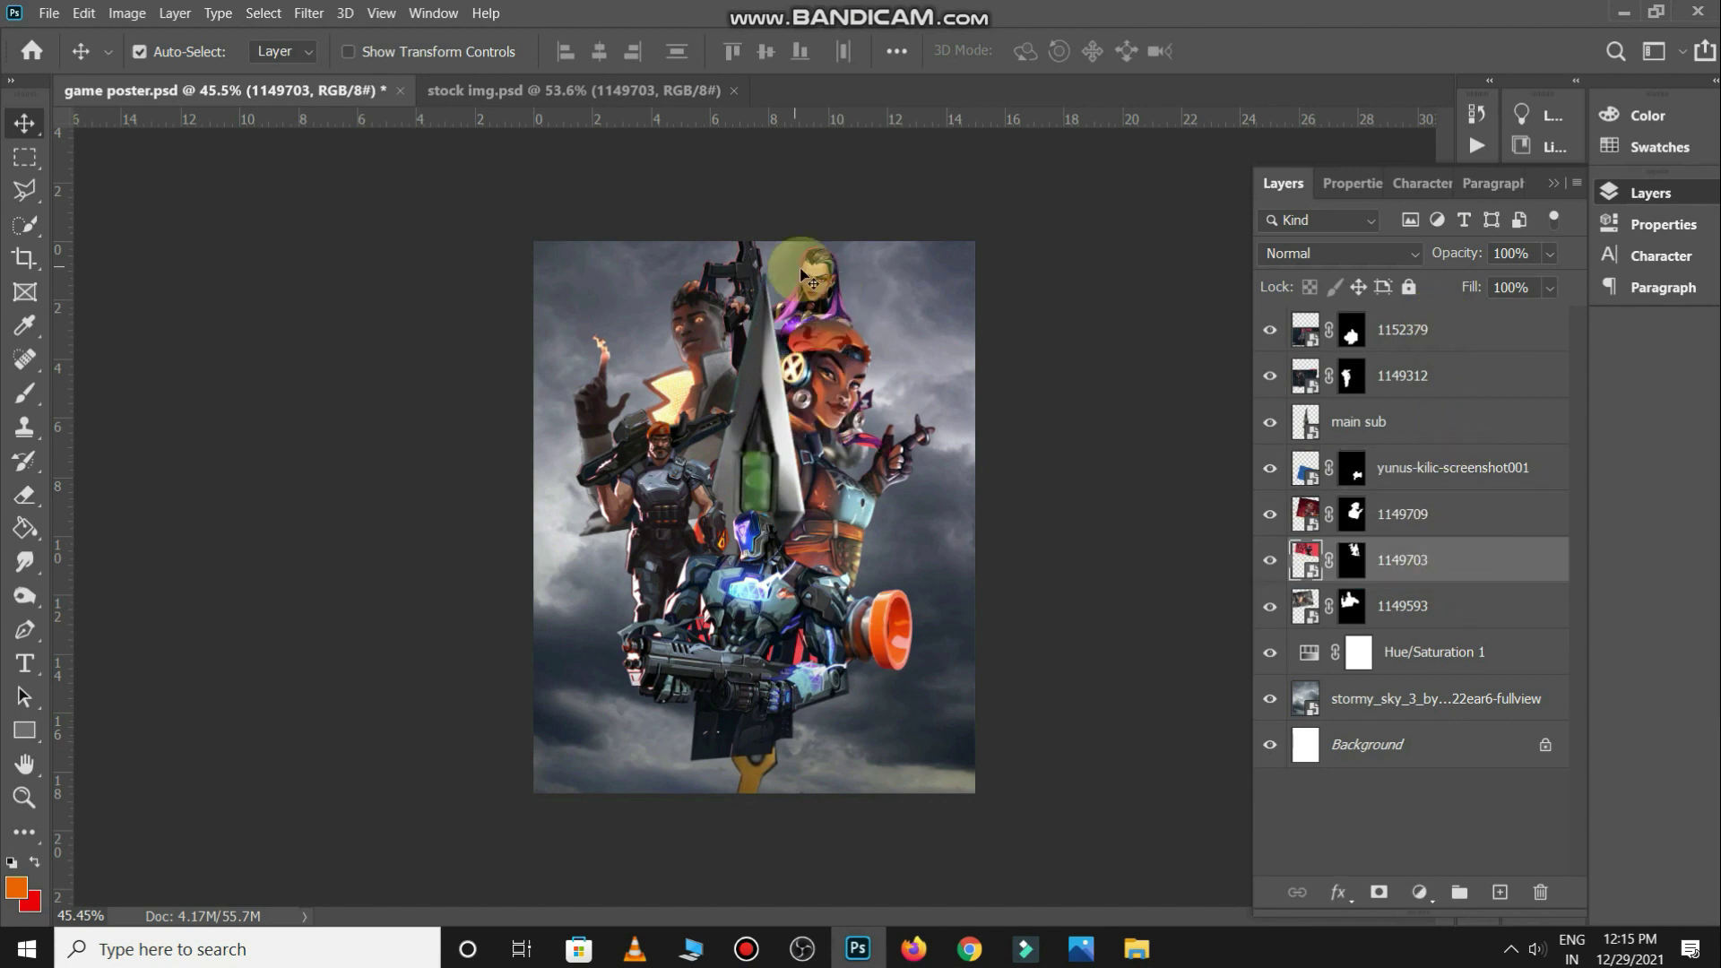
Select all the agent cut-out layers, including 1149593, and shrink them together to about 86%
{"action": "left_click", "coordinate": [1451, 332], "text": "shift"}
{"action": "key", "text": "ctrl+t"}
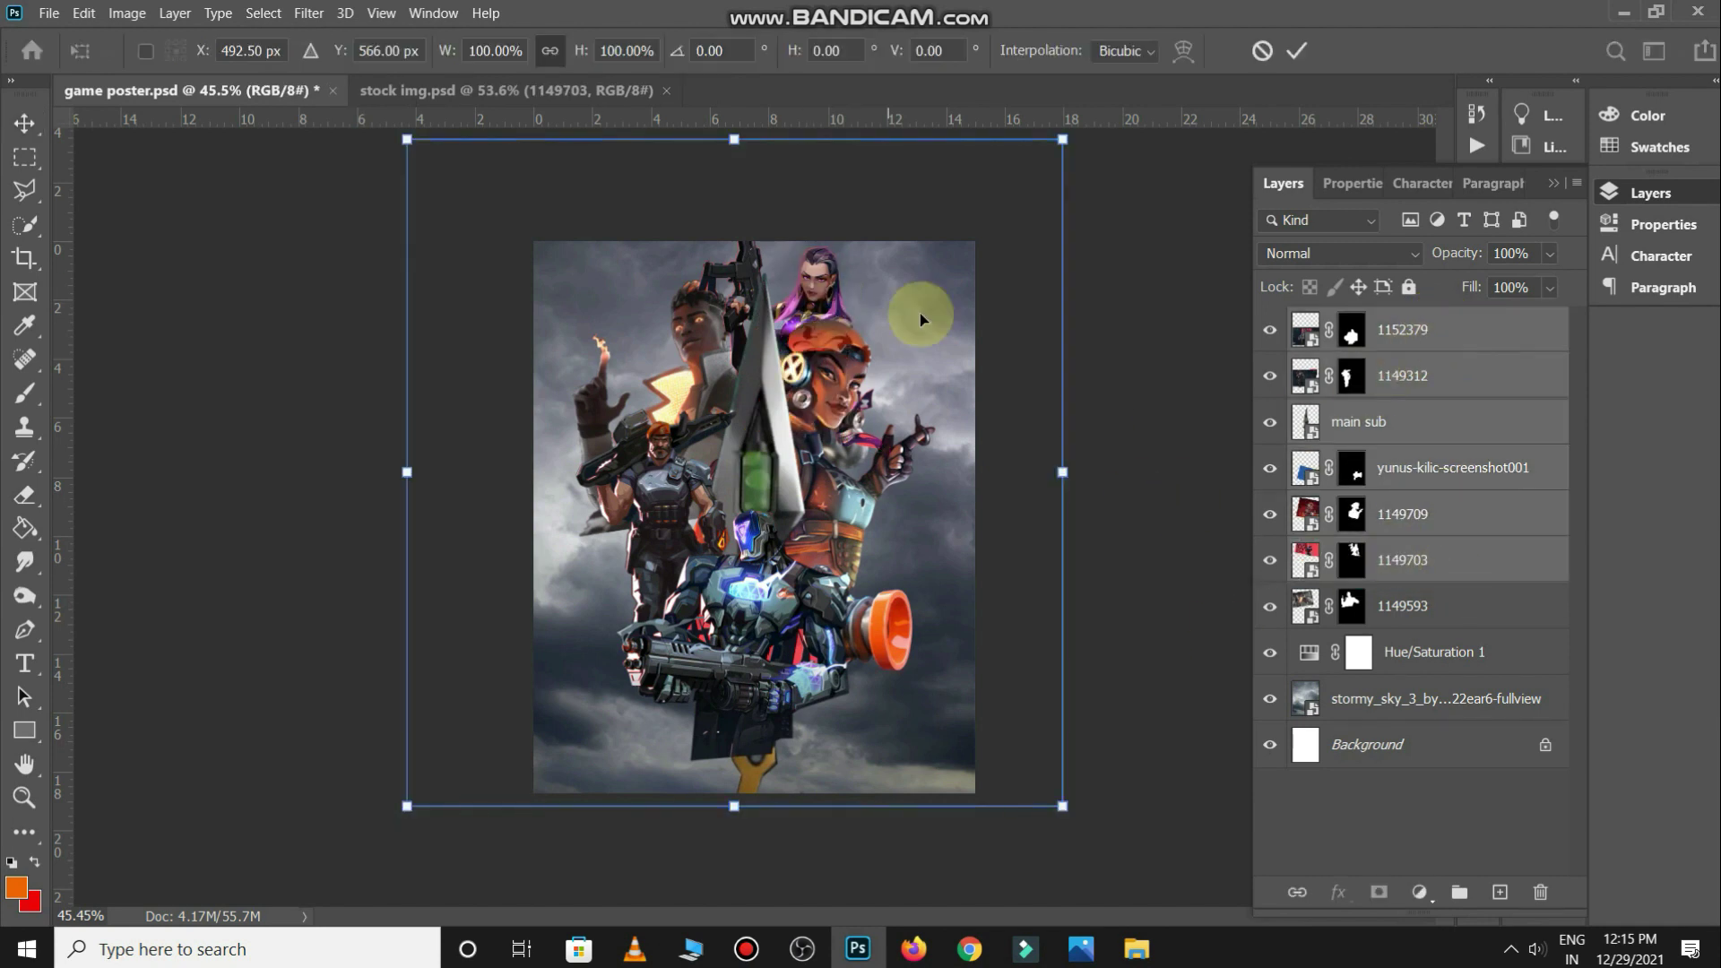
{"action": "left_click_drag", "start_coordinate": [1058, 141], "coordinate": [1007, 223]}
{"action": "key", "text": "ctrl+z"}
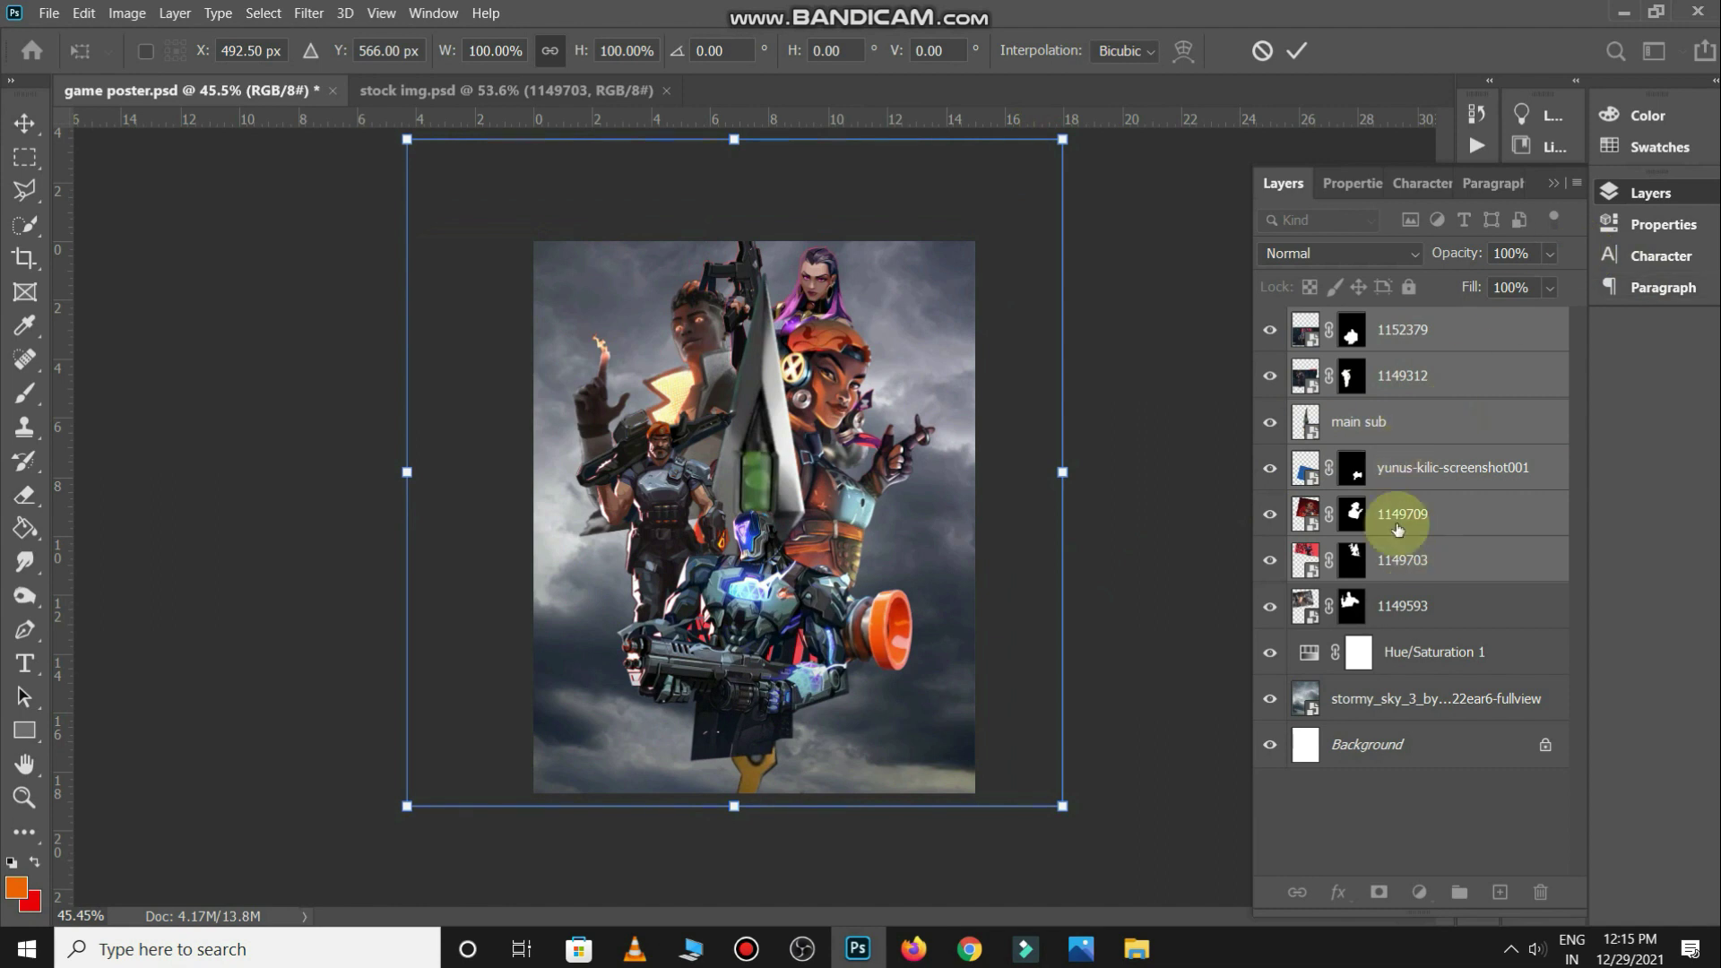
{"action": "left_click", "coordinate": [1401, 606]}
{"action": "left_click", "coordinate": [1418, 327], "text": "shift"}
{"action": "key", "text": "ctrl+t"}
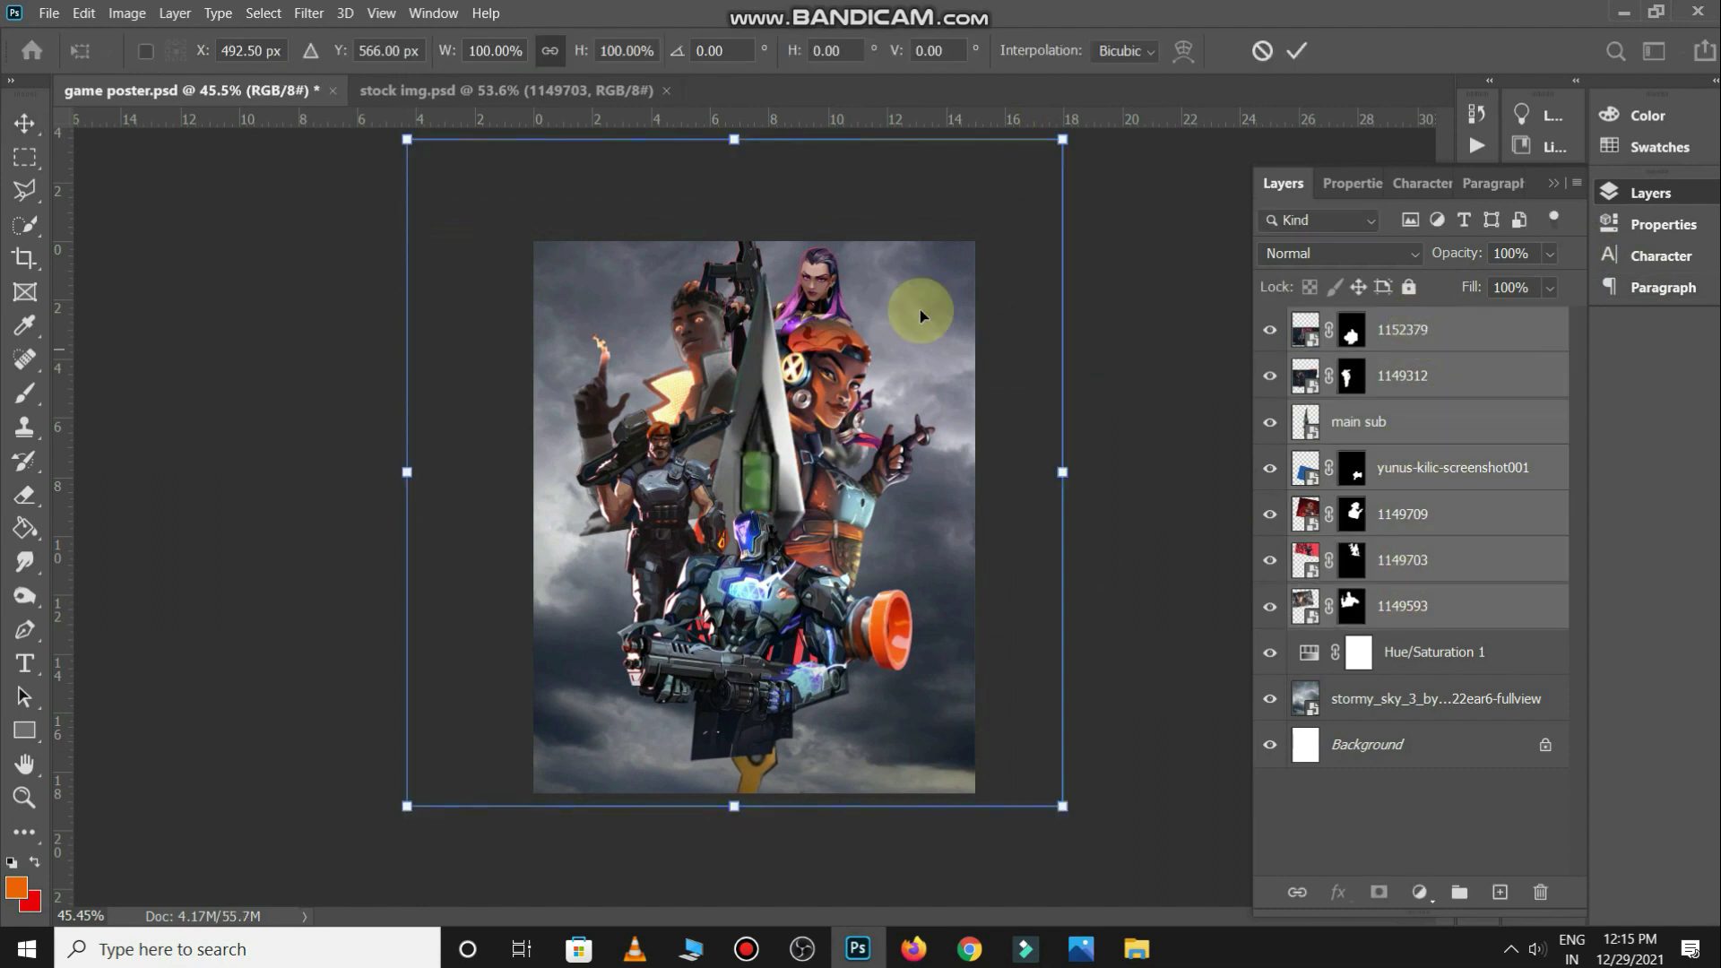
{"action": "left_click_drag", "start_coordinate": [410, 139], "coordinate": [442, 177]}
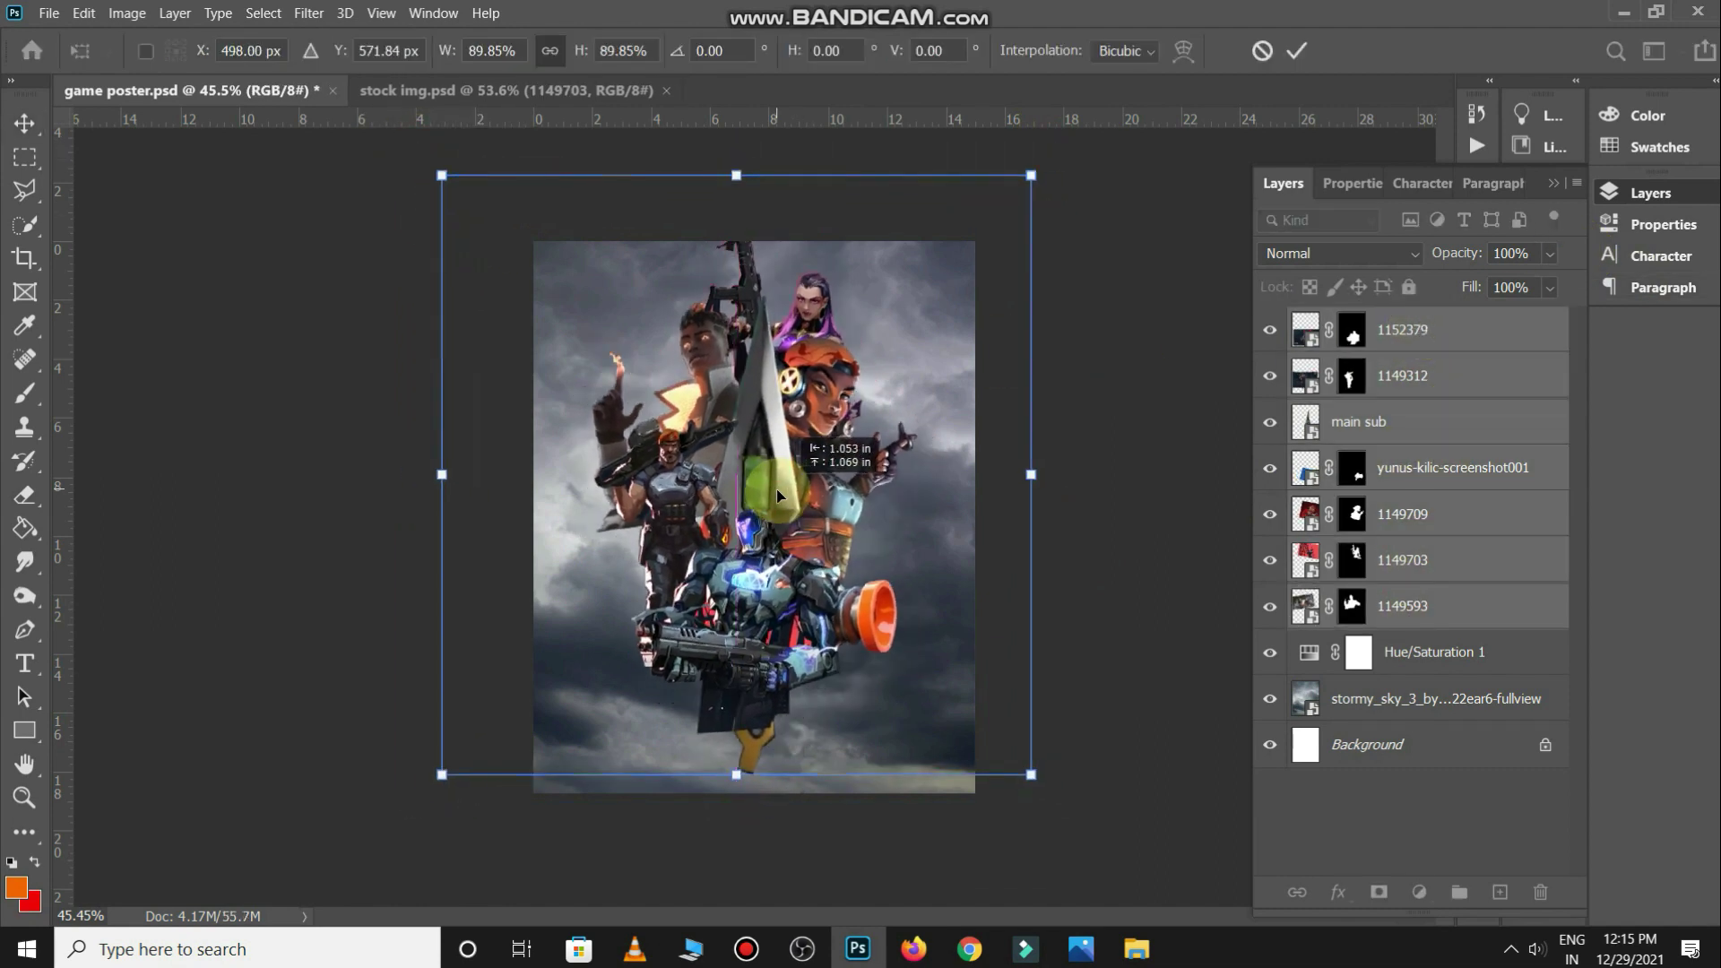
{"action": "left_click_drag", "start_coordinate": [1024, 180], "coordinate": [999, 203]}
{"action": "key", "text": "Return"}
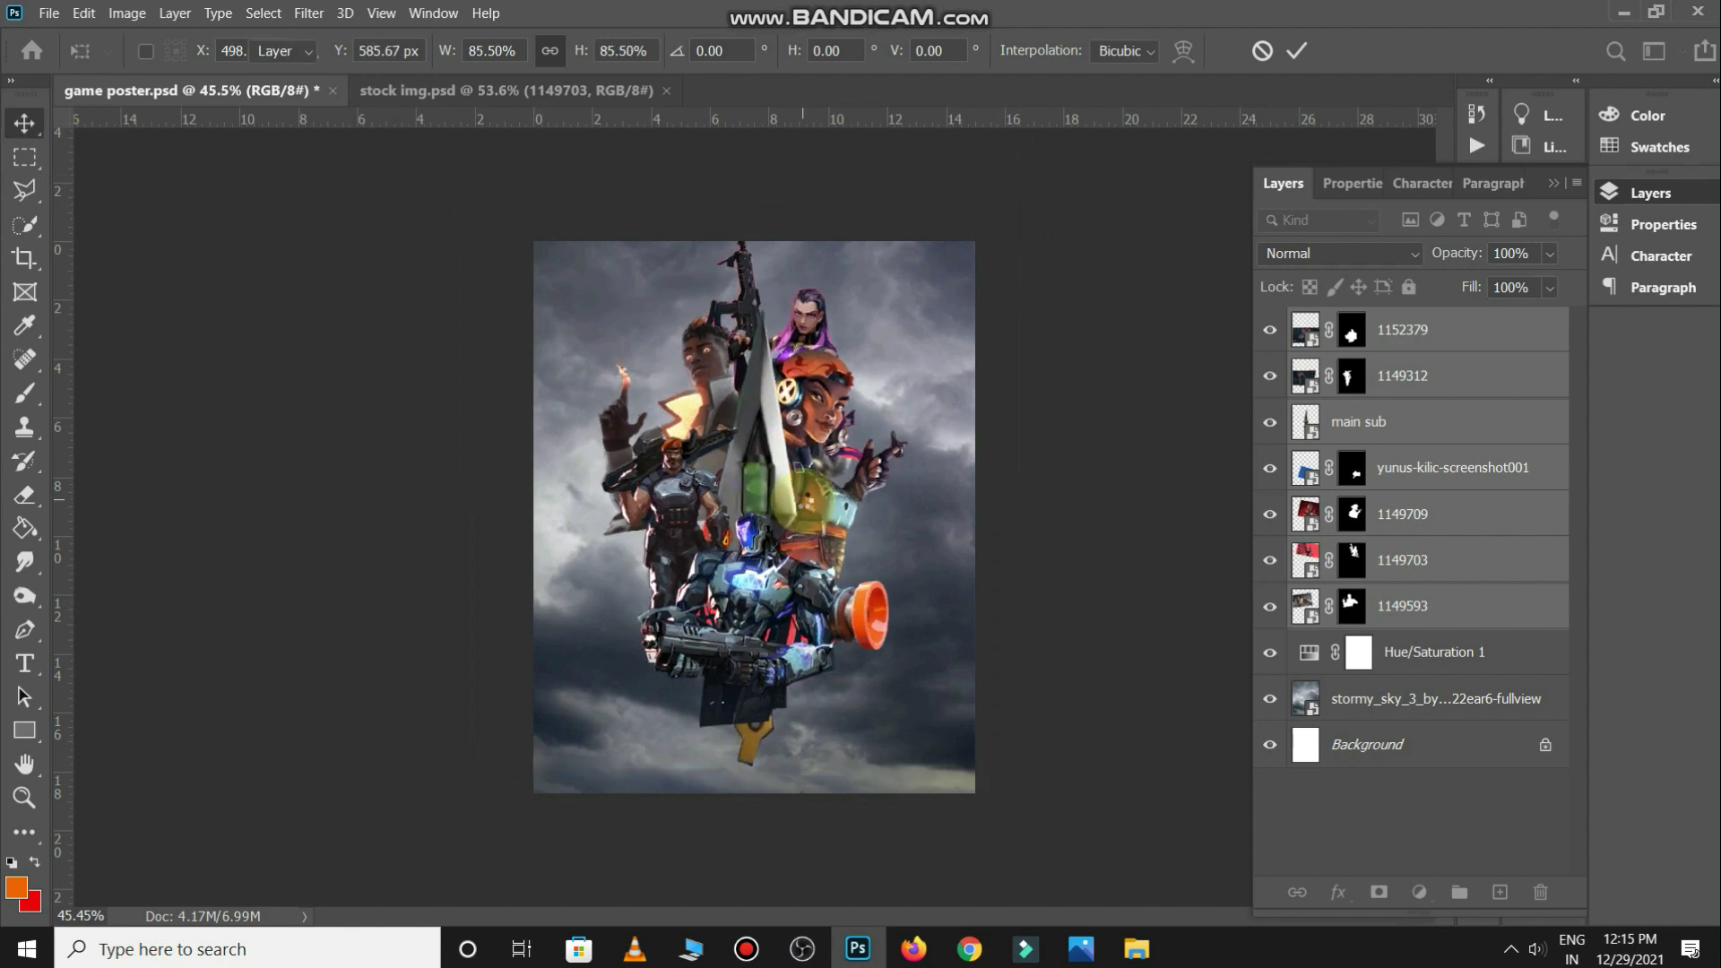
Enlarge the armoured robot layer 1152379 at the bottom of the poster
{"action": "key", "text": "ctrl+0"}
{"action": "key", "text": "ctrl+minus"}
{"action": "left_click_drag", "start_coordinate": [826, 373], "coordinate": [786, 596]}
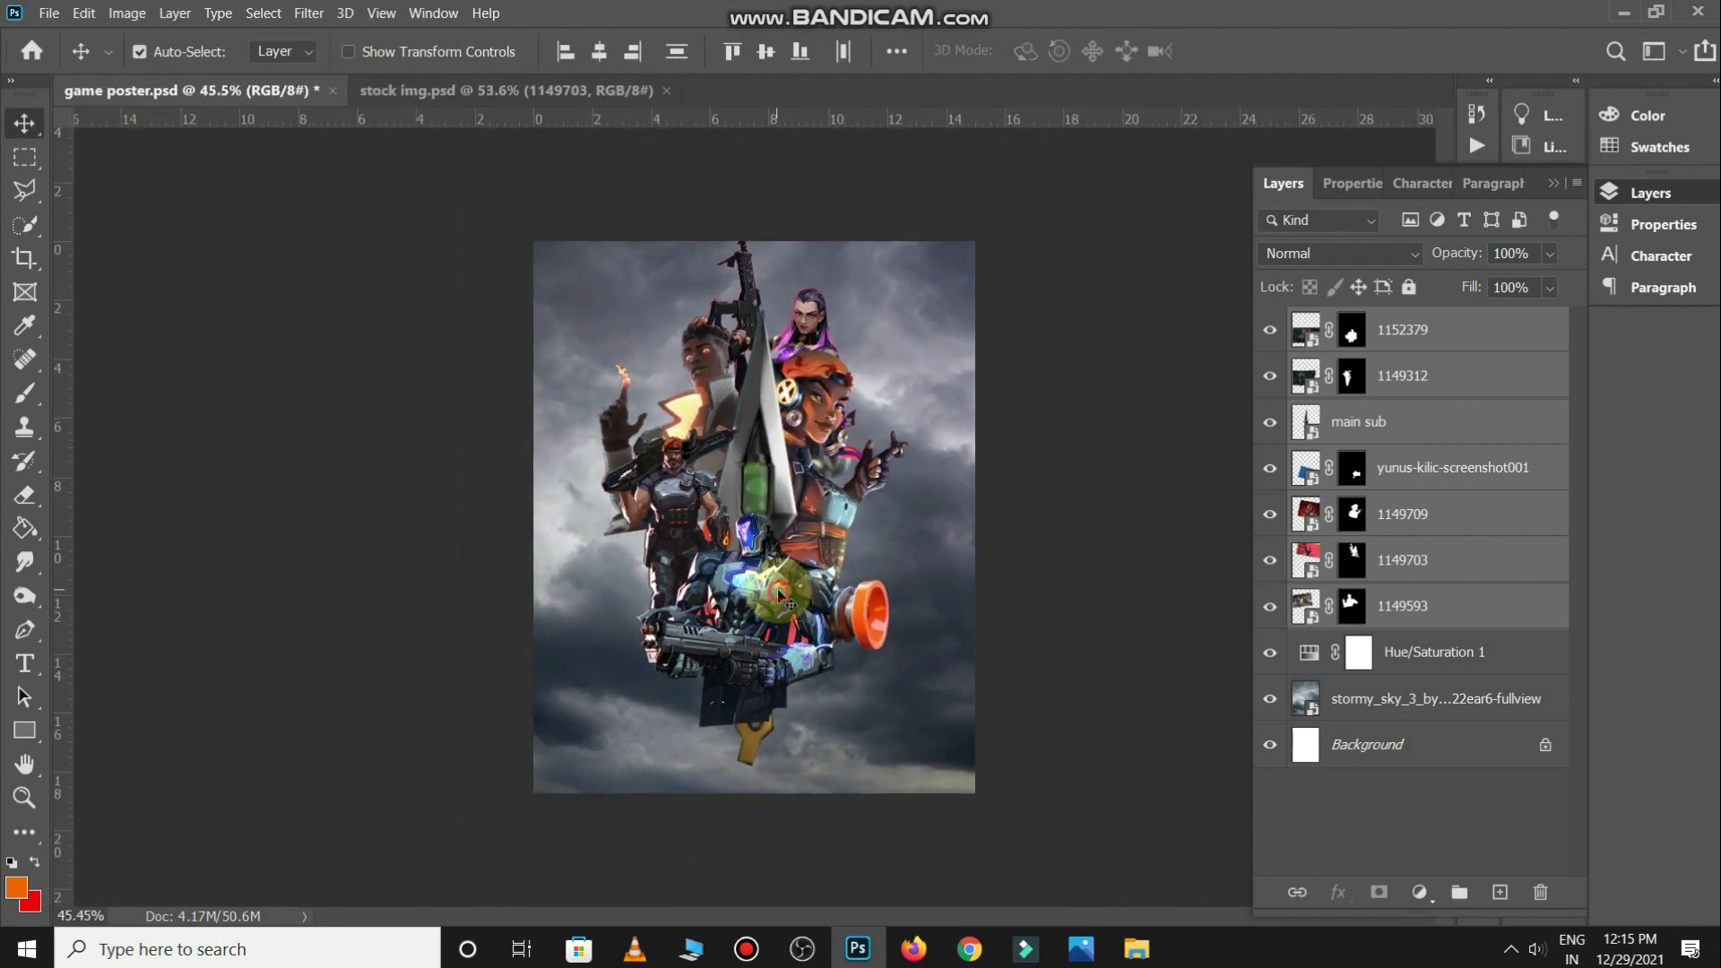
{"action": "left_click", "coordinate": [1162, 606]}
{"action": "left_click", "coordinate": [749, 606]}
{"action": "key", "text": "ctrl+t"}
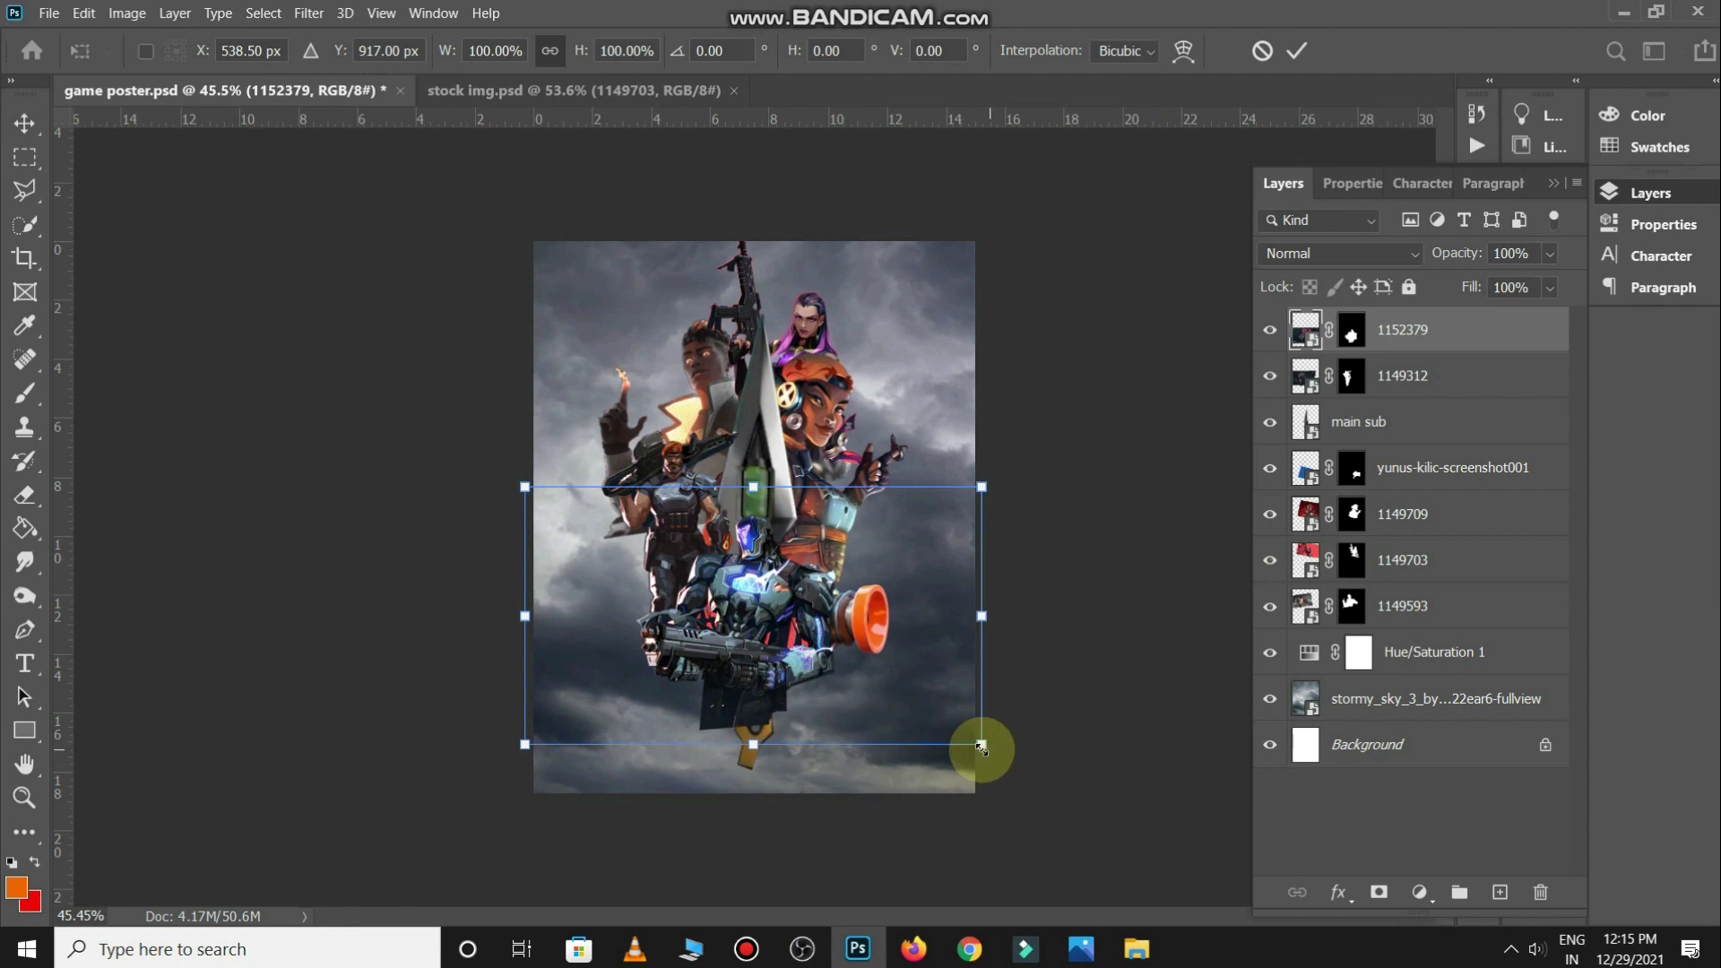
{"action": "left_click_drag", "start_coordinate": [981, 746], "coordinate": [1023, 782]}
{"action": "key", "text": "Return"}
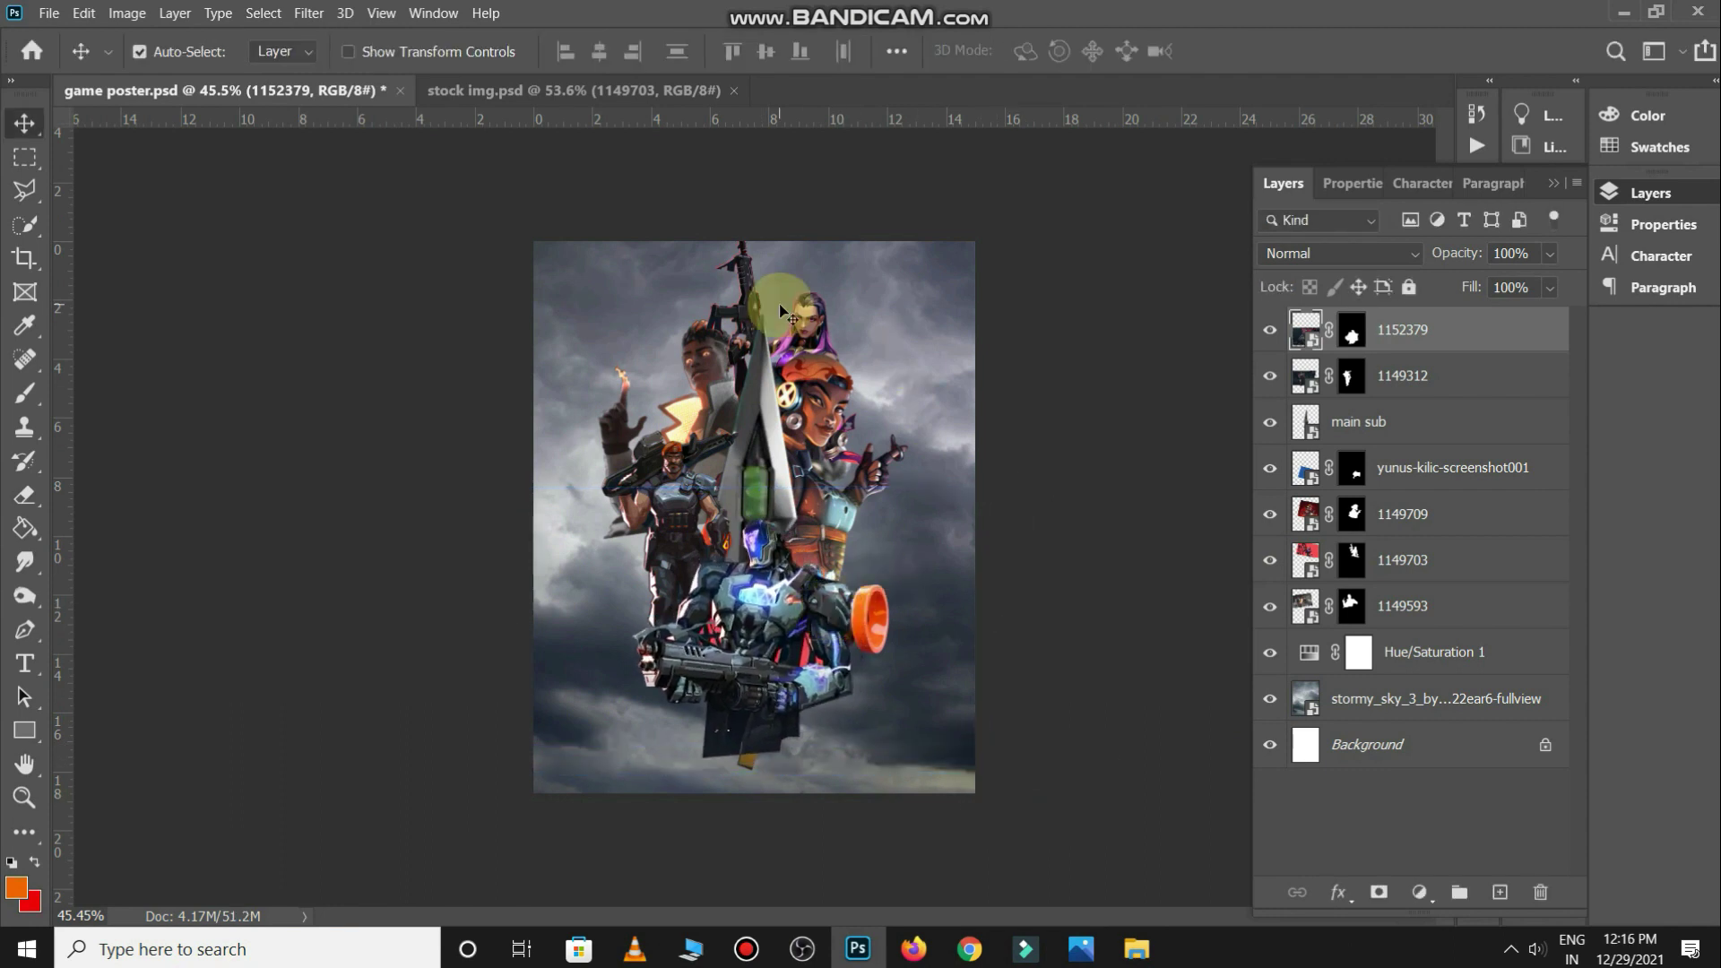
Move the top agent up and right, then retouch her layer mask with a black/white brush
{"action": "left_click_drag", "start_coordinate": [781, 312], "coordinate": [821, 301]}
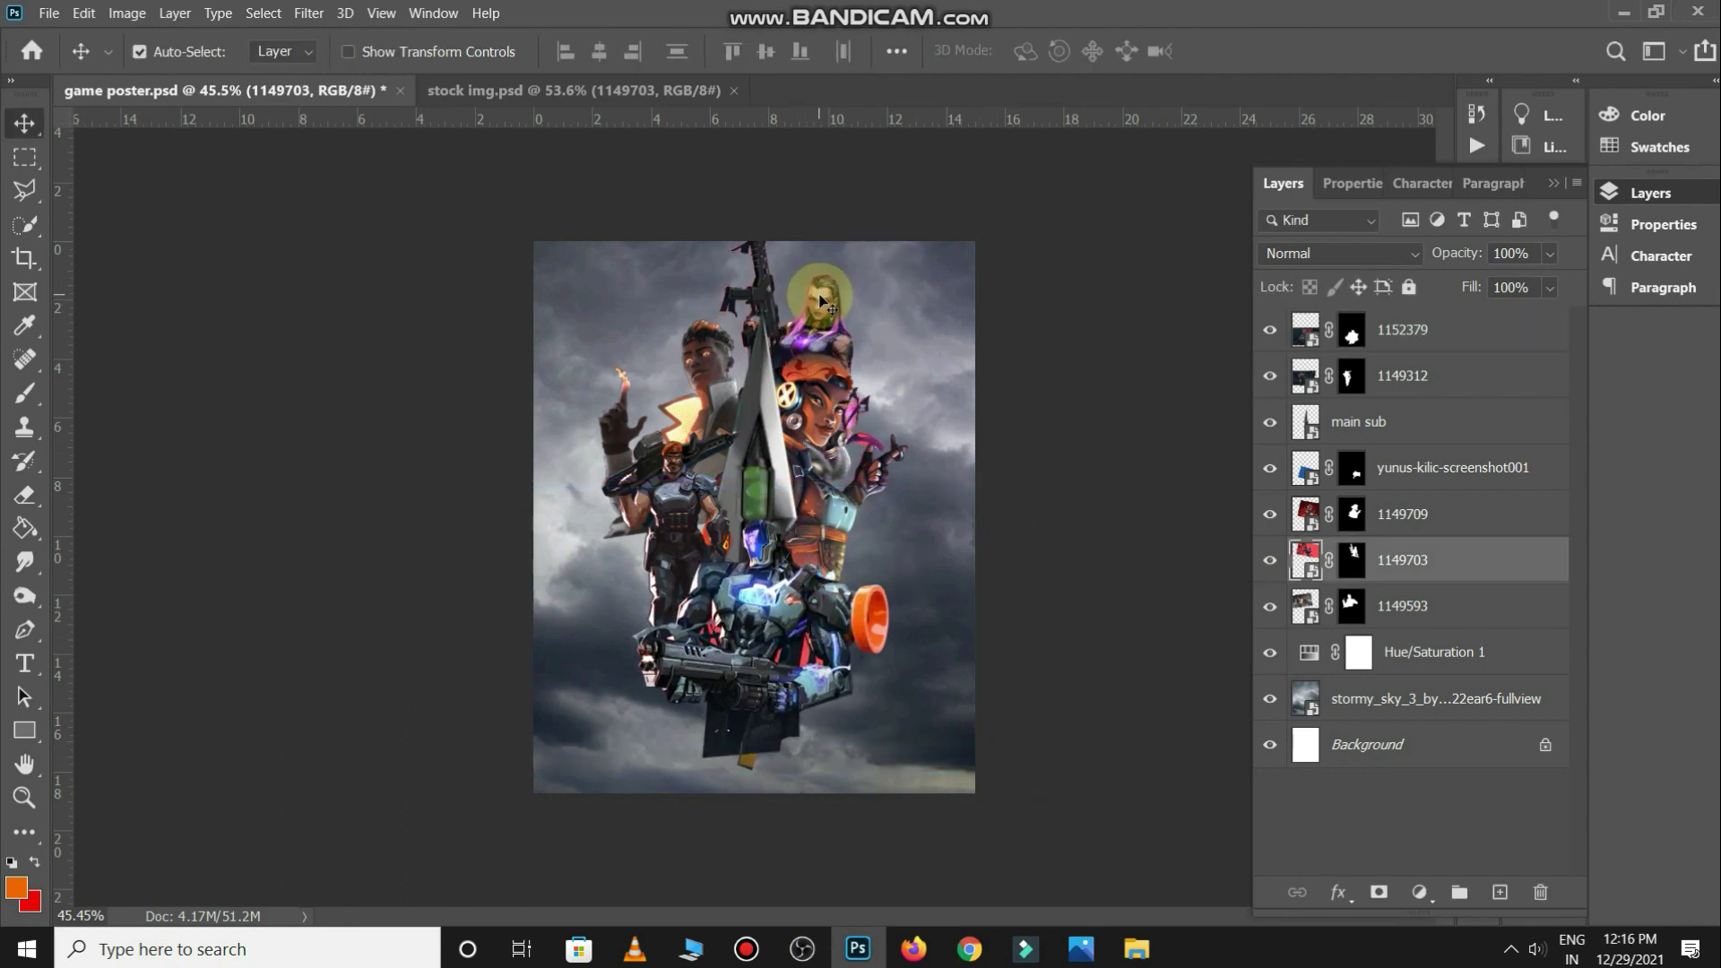
{"action": "left_click", "coordinate": [1352, 559]}
{"action": "key", "text": "b"}
{"action": "key", "text": "d"}
{"action": "mouse_move", "coordinate": [823, 336]}
{"action": "left_mouse_down"}
{"action": "mouse_move", "coordinate": [742, 276]}
{"action": "mouse_move", "coordinate": [754, 307]}
{"action": "mouse_move", "coordinate": [732, 247]}
{"action": "left_mouse_up"}
{"action": "key", "text": "x"}
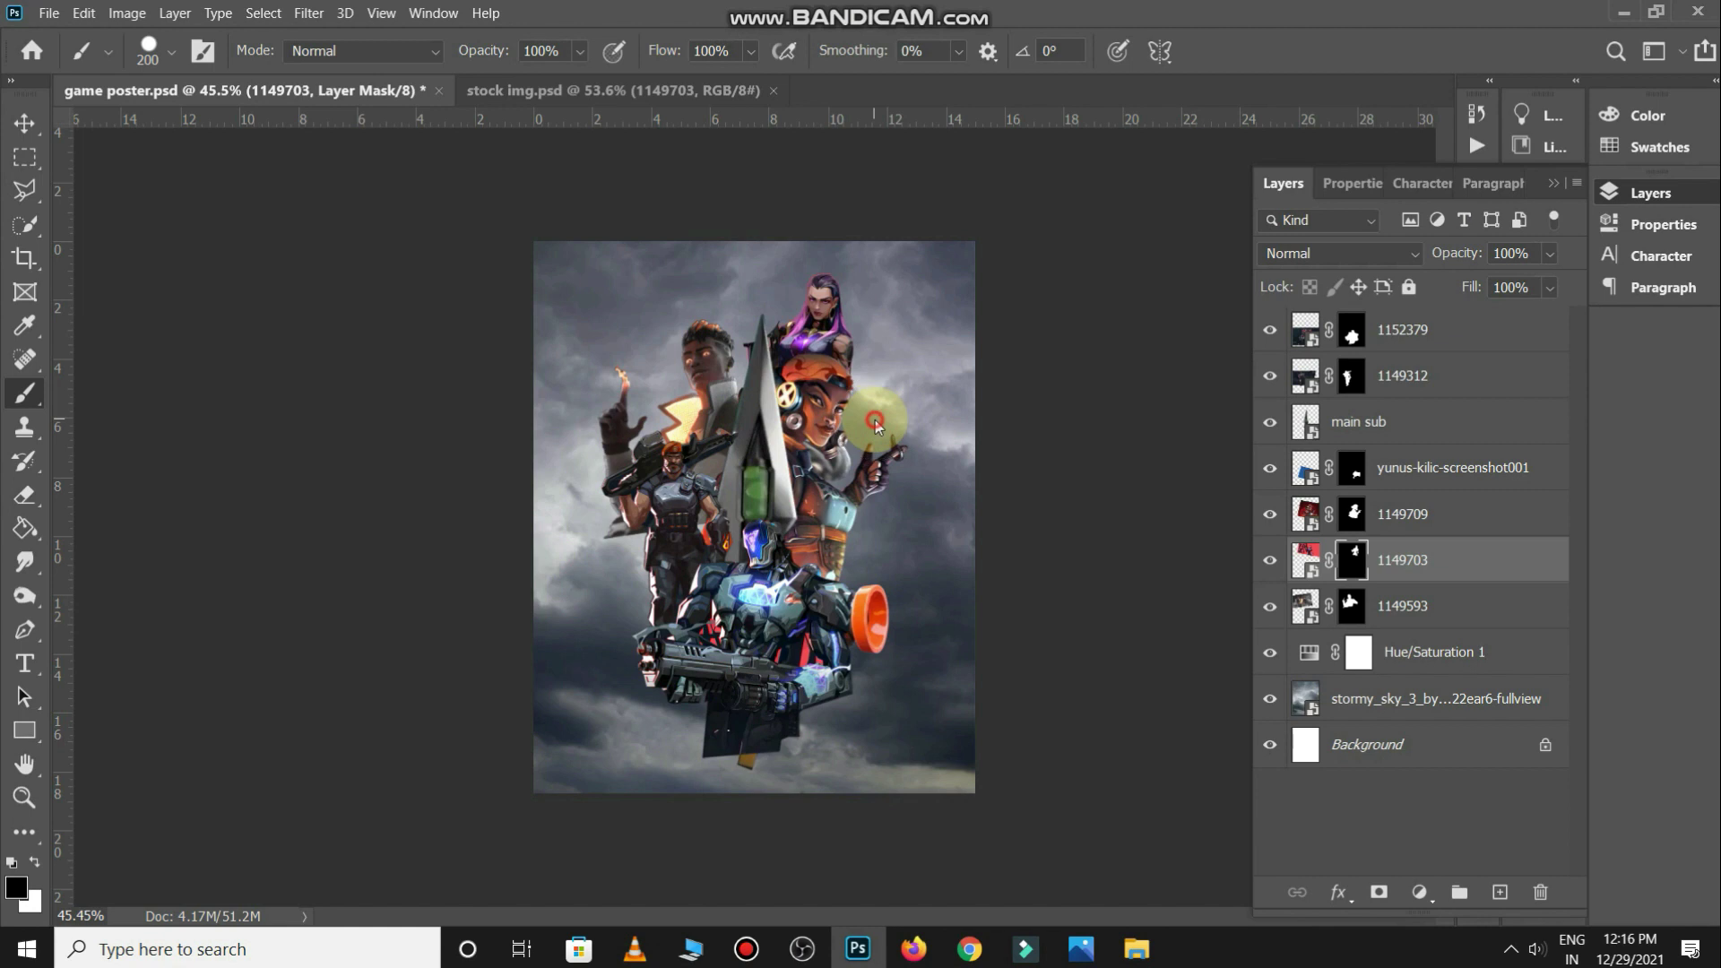
Rotate the top agent about 4.4°
{"action": "key", "text": "ctrl+t"}
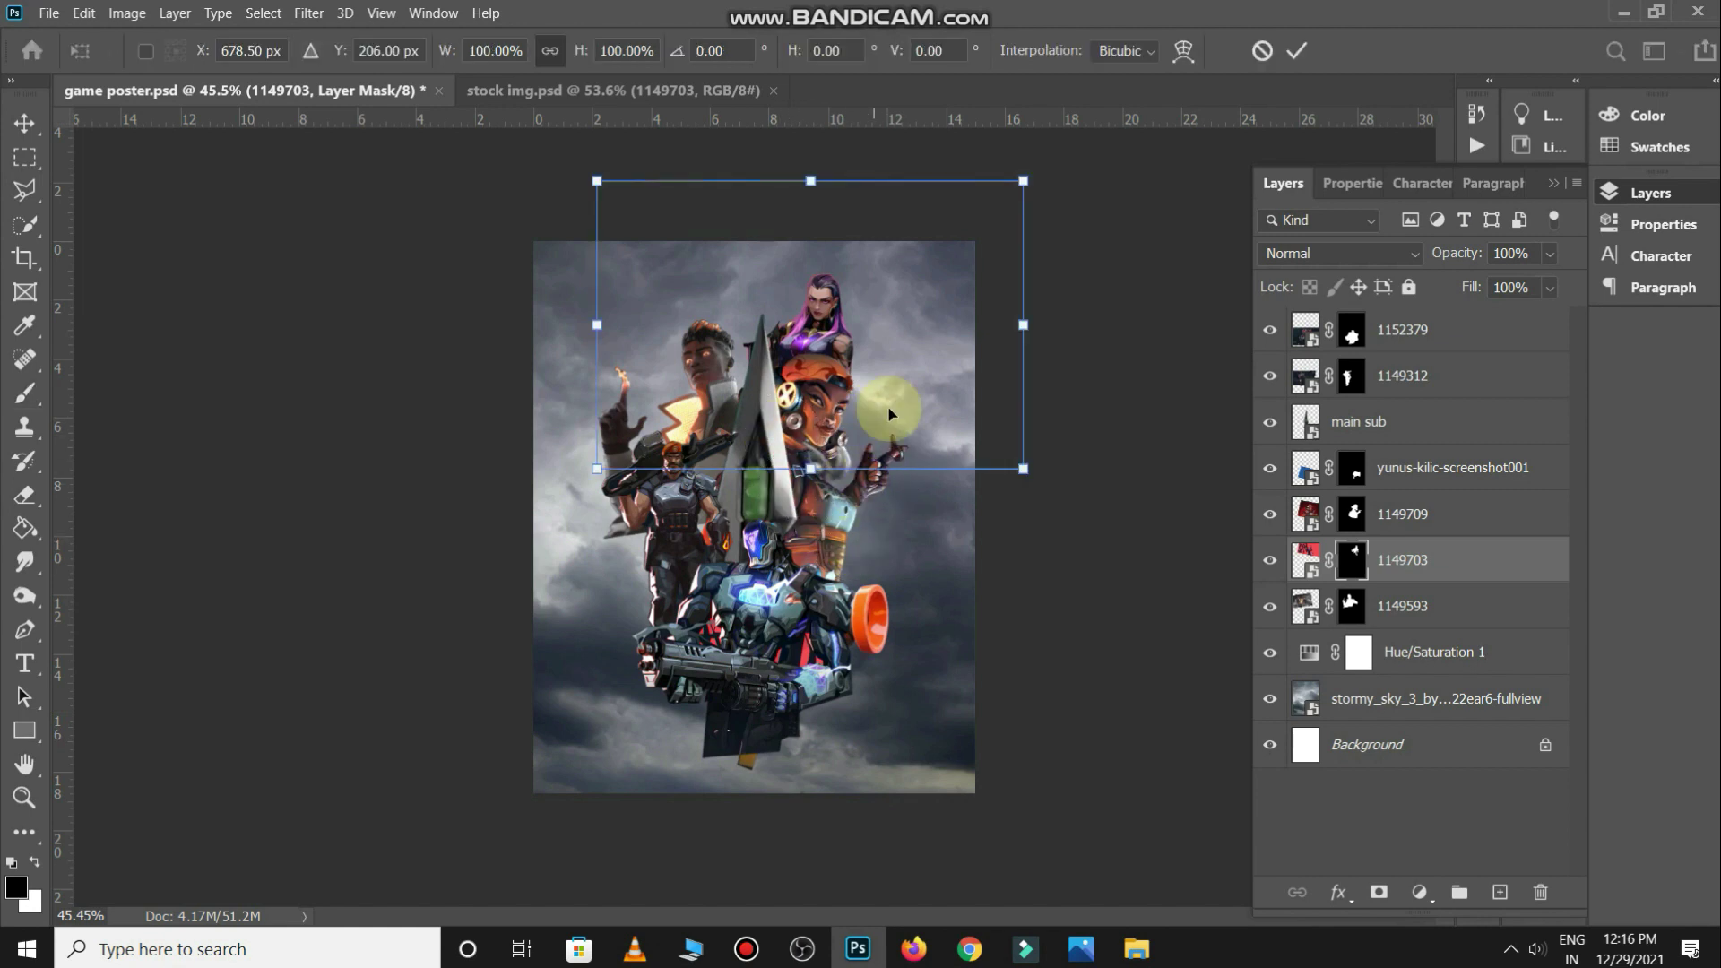
{"action": "left_click_drag", "start_coordinate": [1038, 190], "coordinate": [1031, 146]}
{"action": "key", "text": "Escape"}
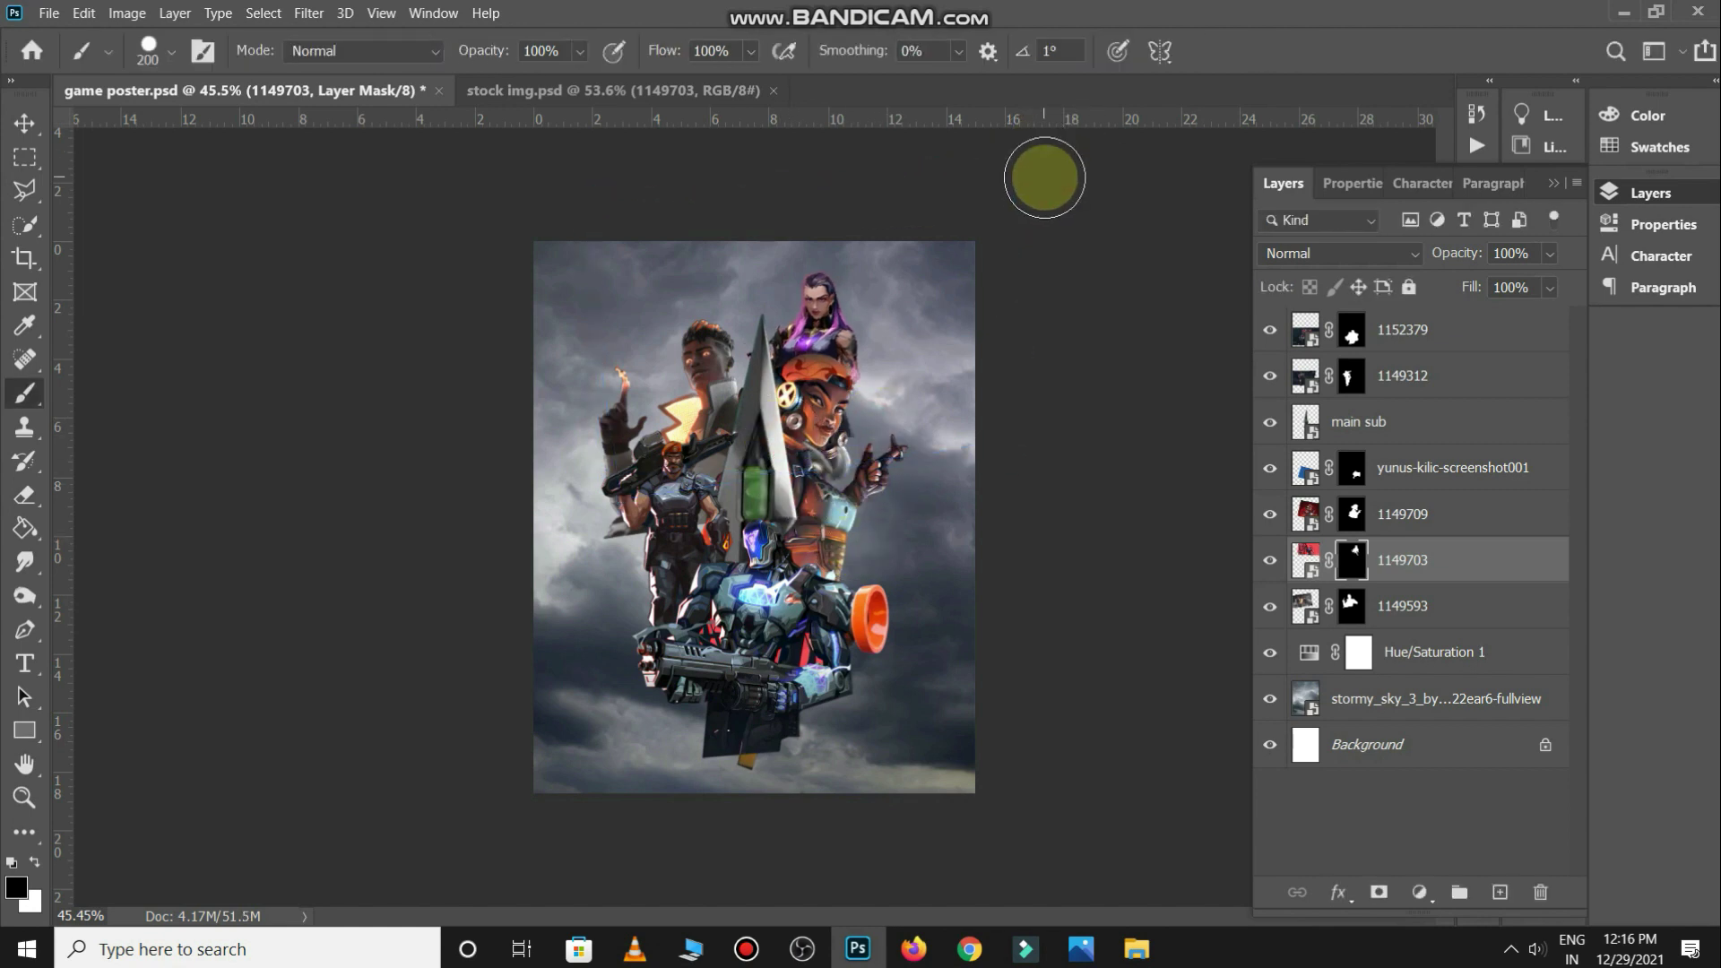
{"action": "key", "text": "ctrl+t"}
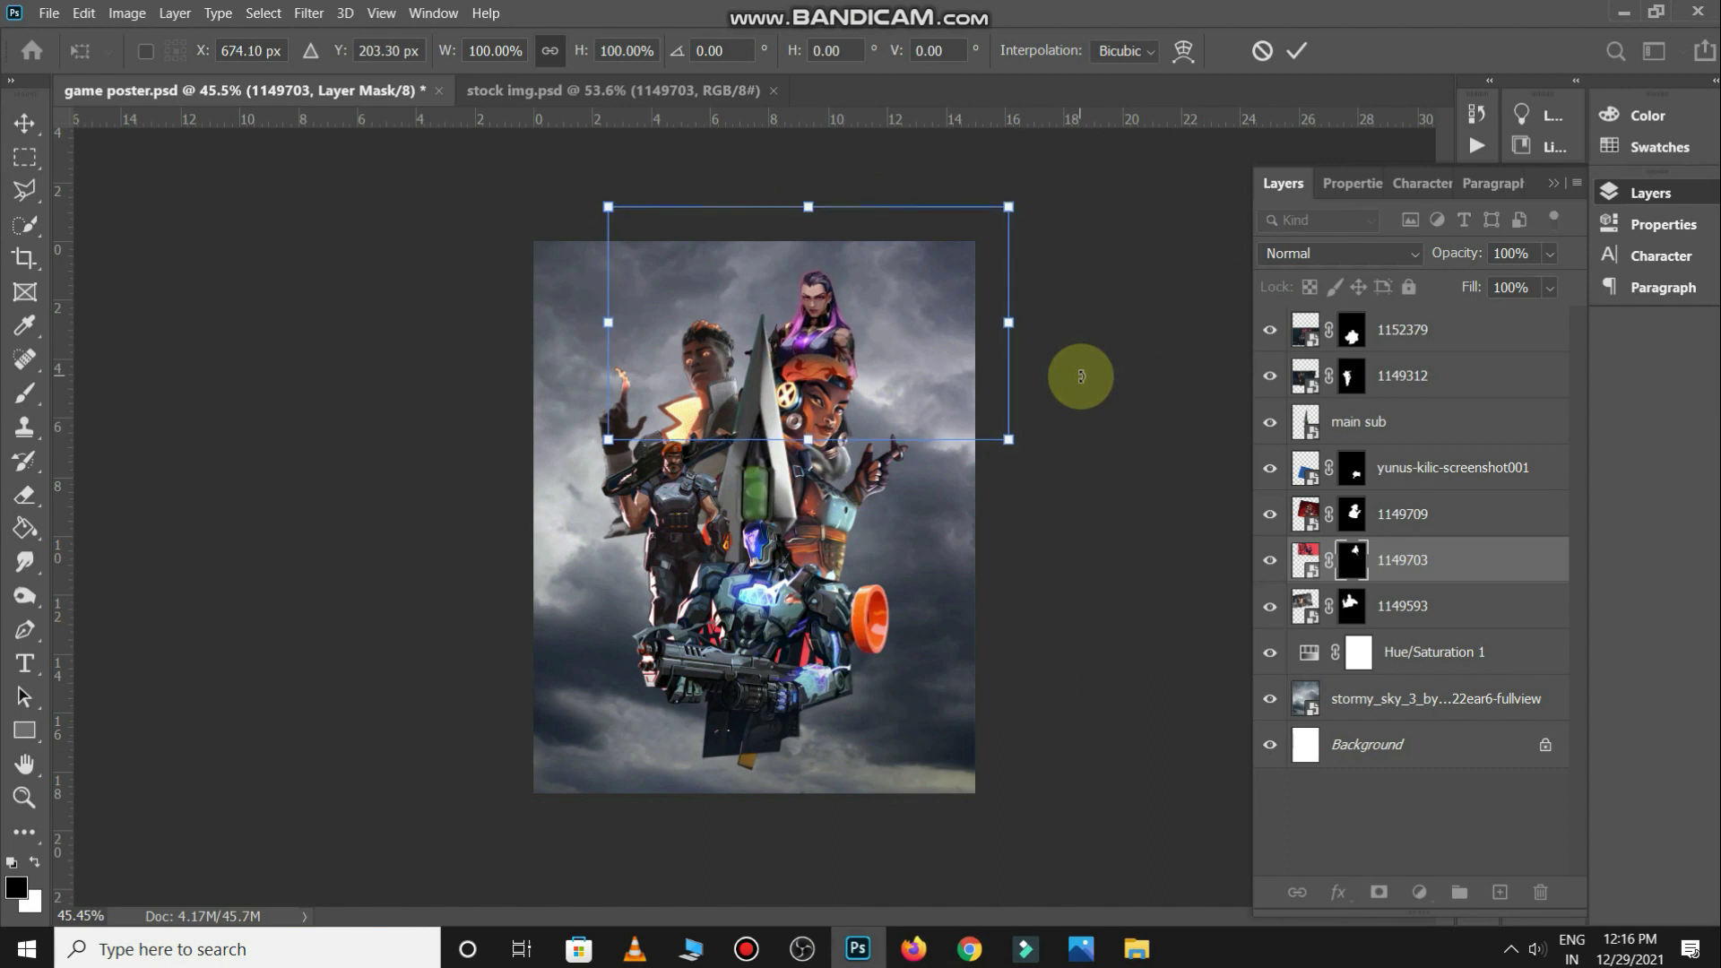
{"action": "left_click_drag", "start_coordinate": [1064, 378], "coordinate": [1068, 400]}
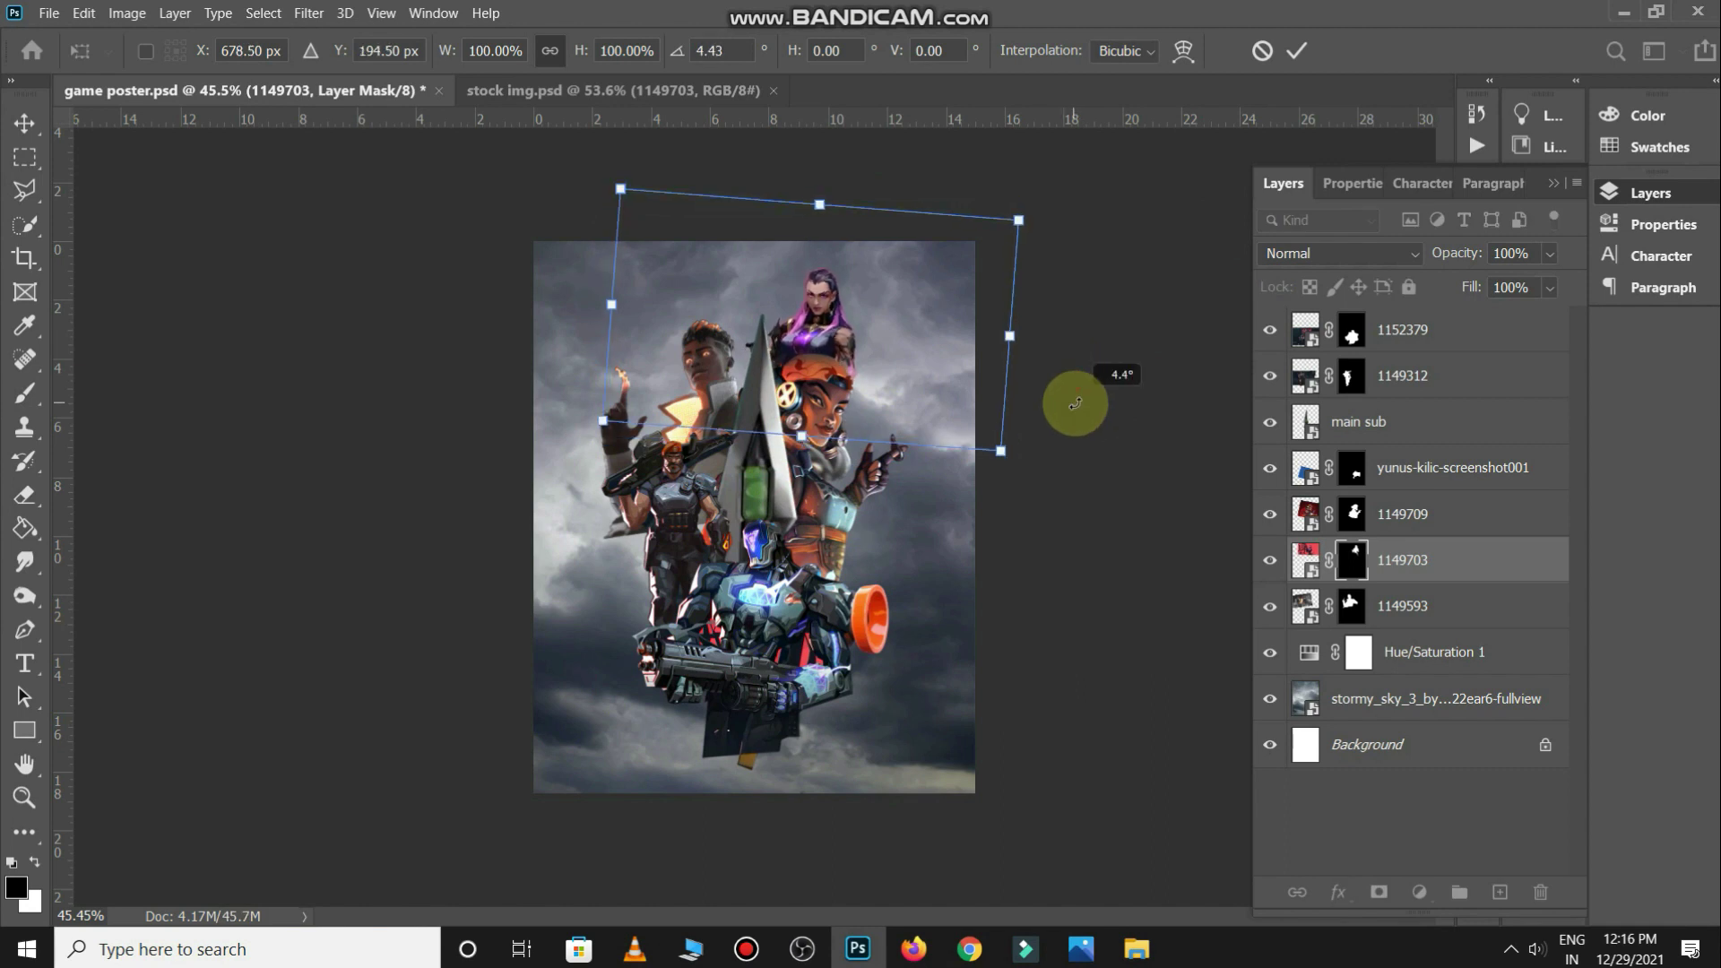
{"action": "key", "text": "Return"}
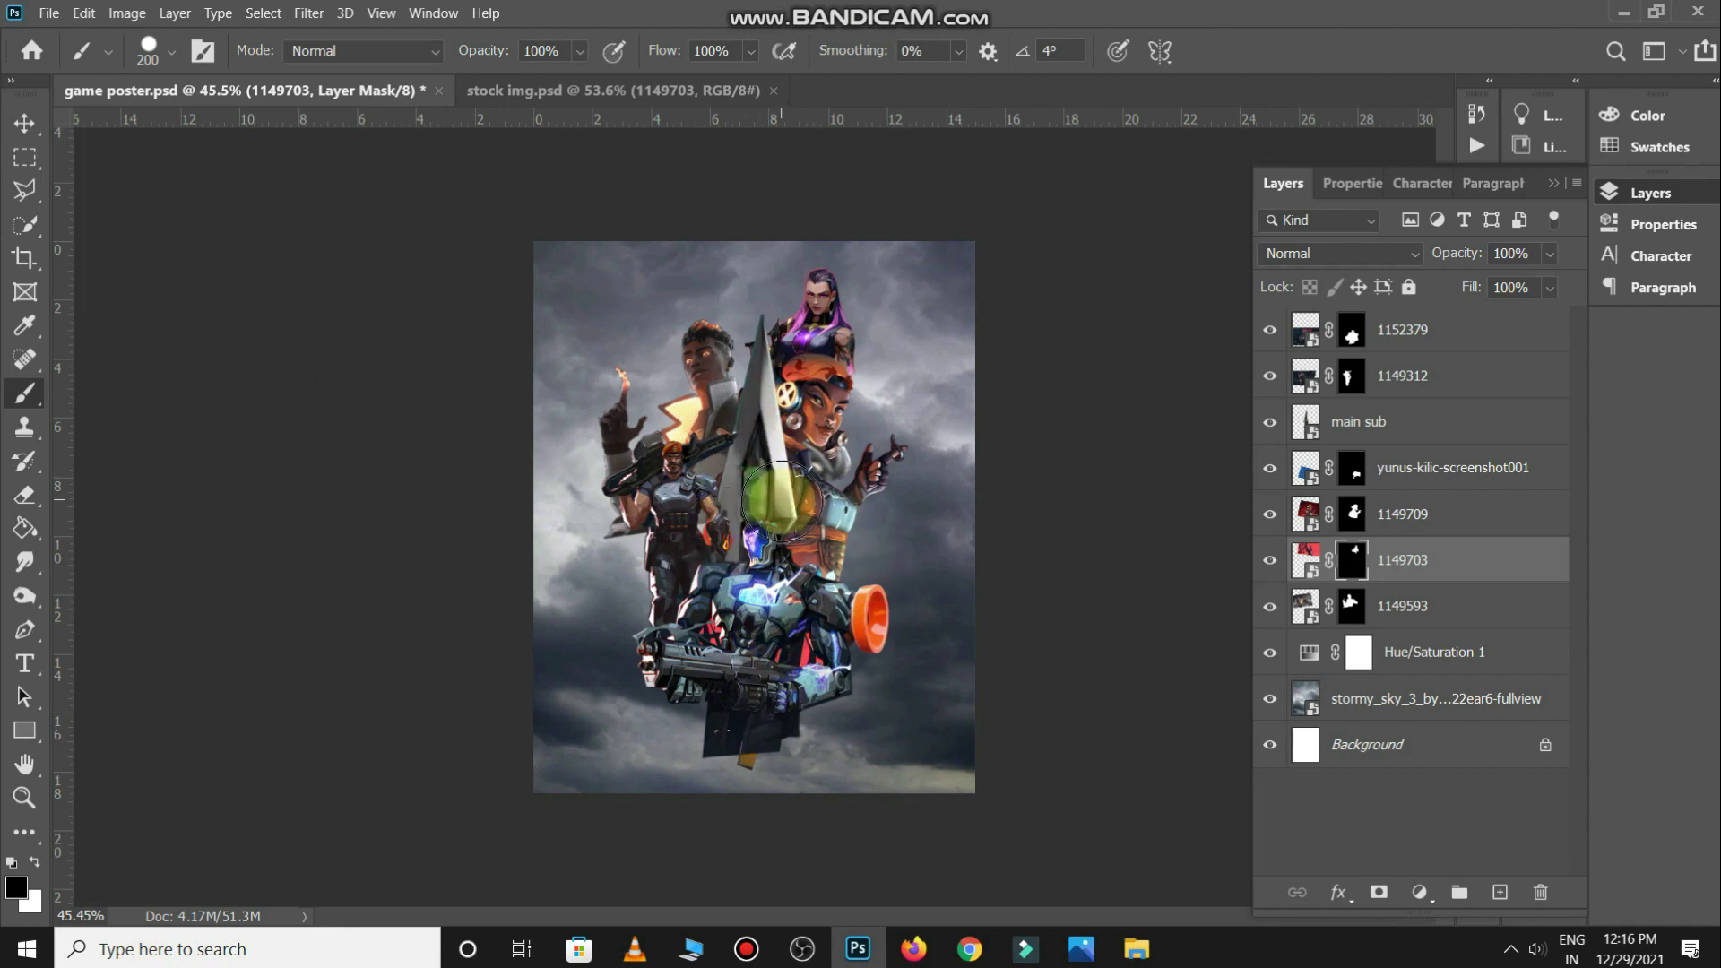
{"action": "key", "text": "v"}
{"action": "left_click", "coordinate": [743, 738]}
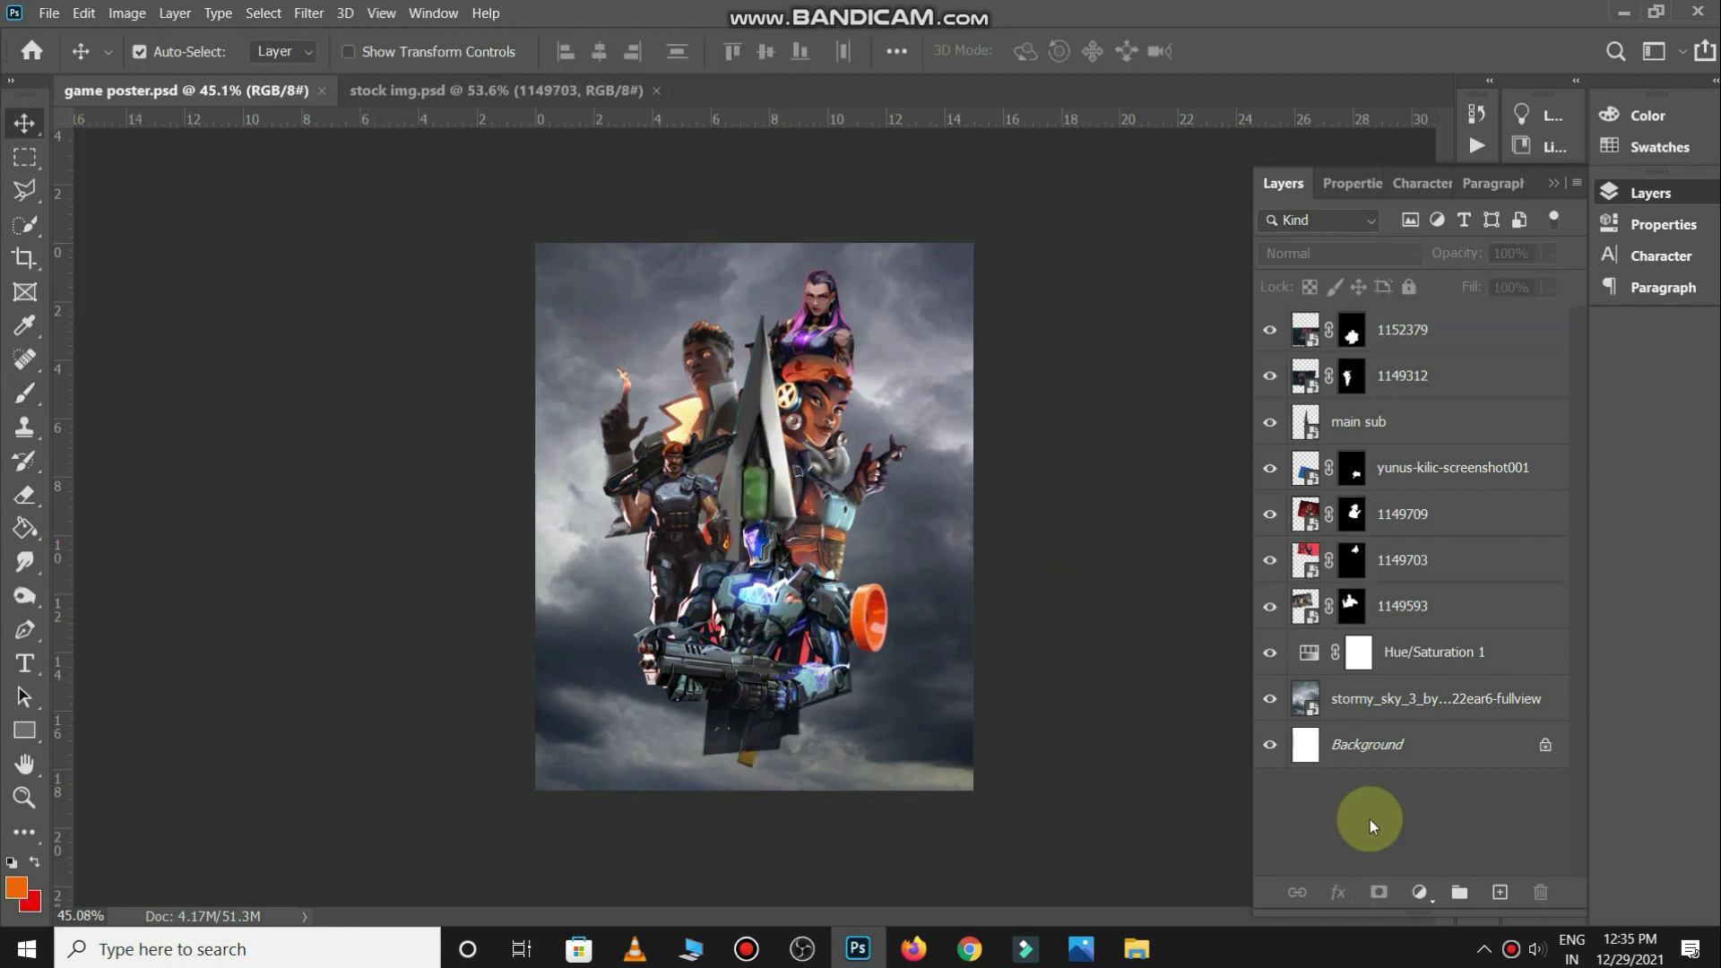
Paint black on robot layer 1152379's mask with a large cloud brush at 100% flow to hide its bottom
{"action": "left_click", "coordinate": [793, 615]}
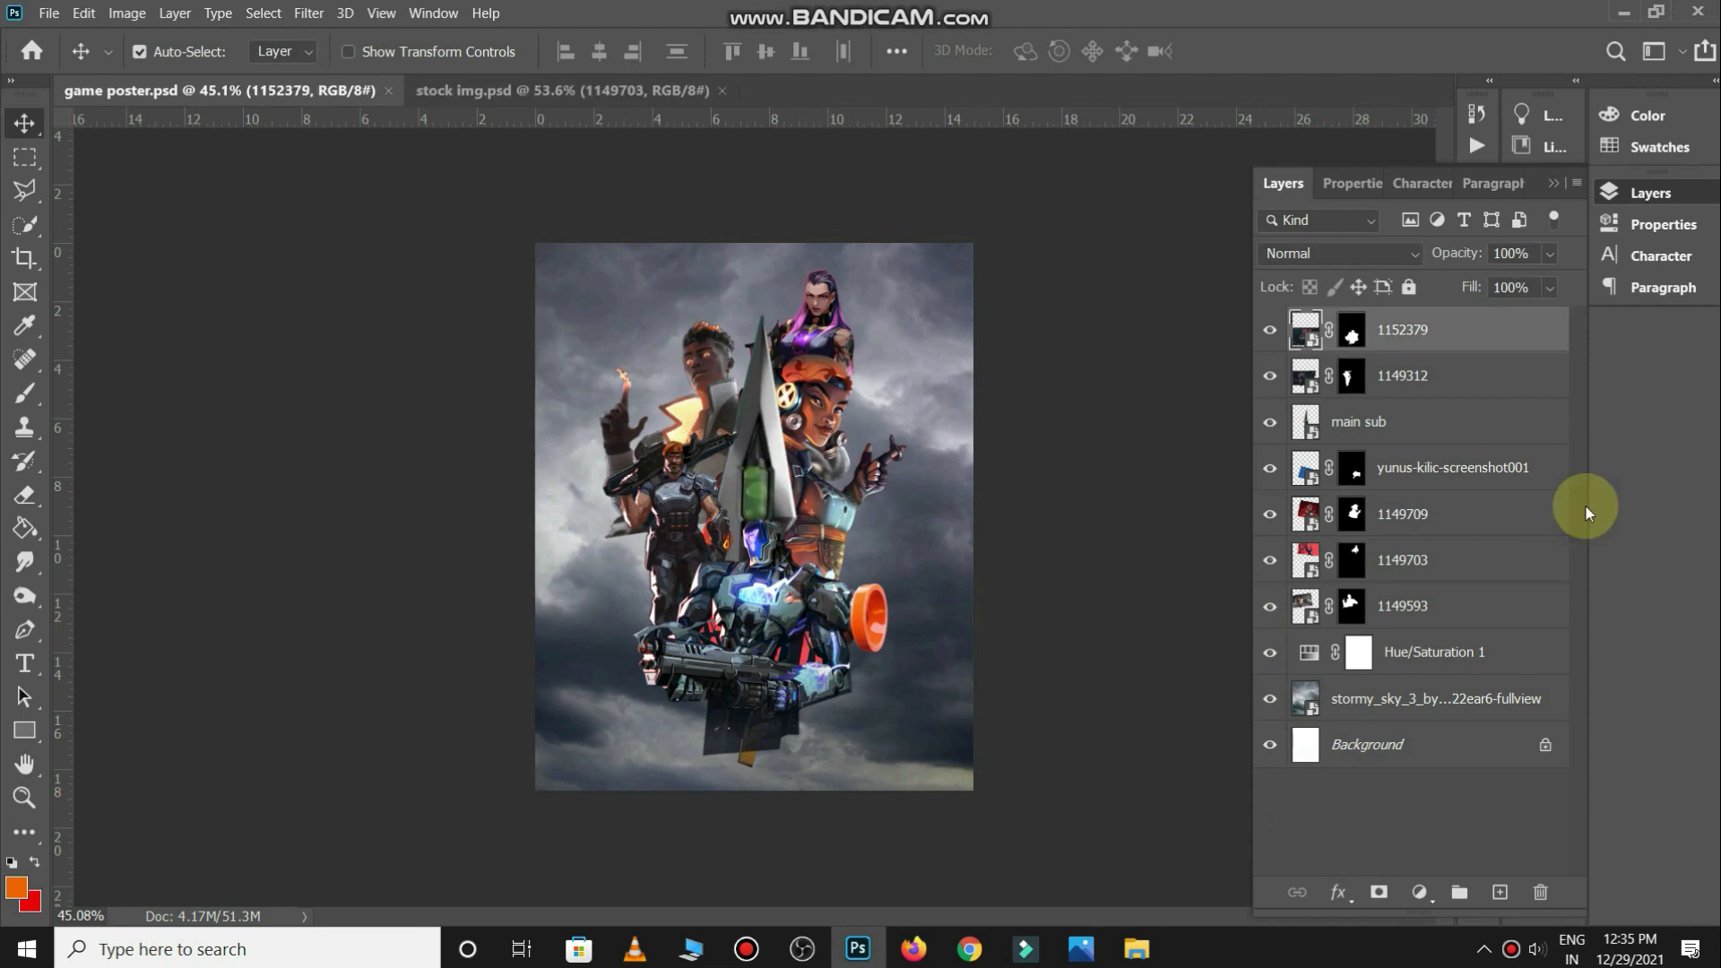
{"action": "left_click", "coordinate": [1351, 330]}
{"action": "key", "text": "d"}
{"action": "key", "text": "b"}
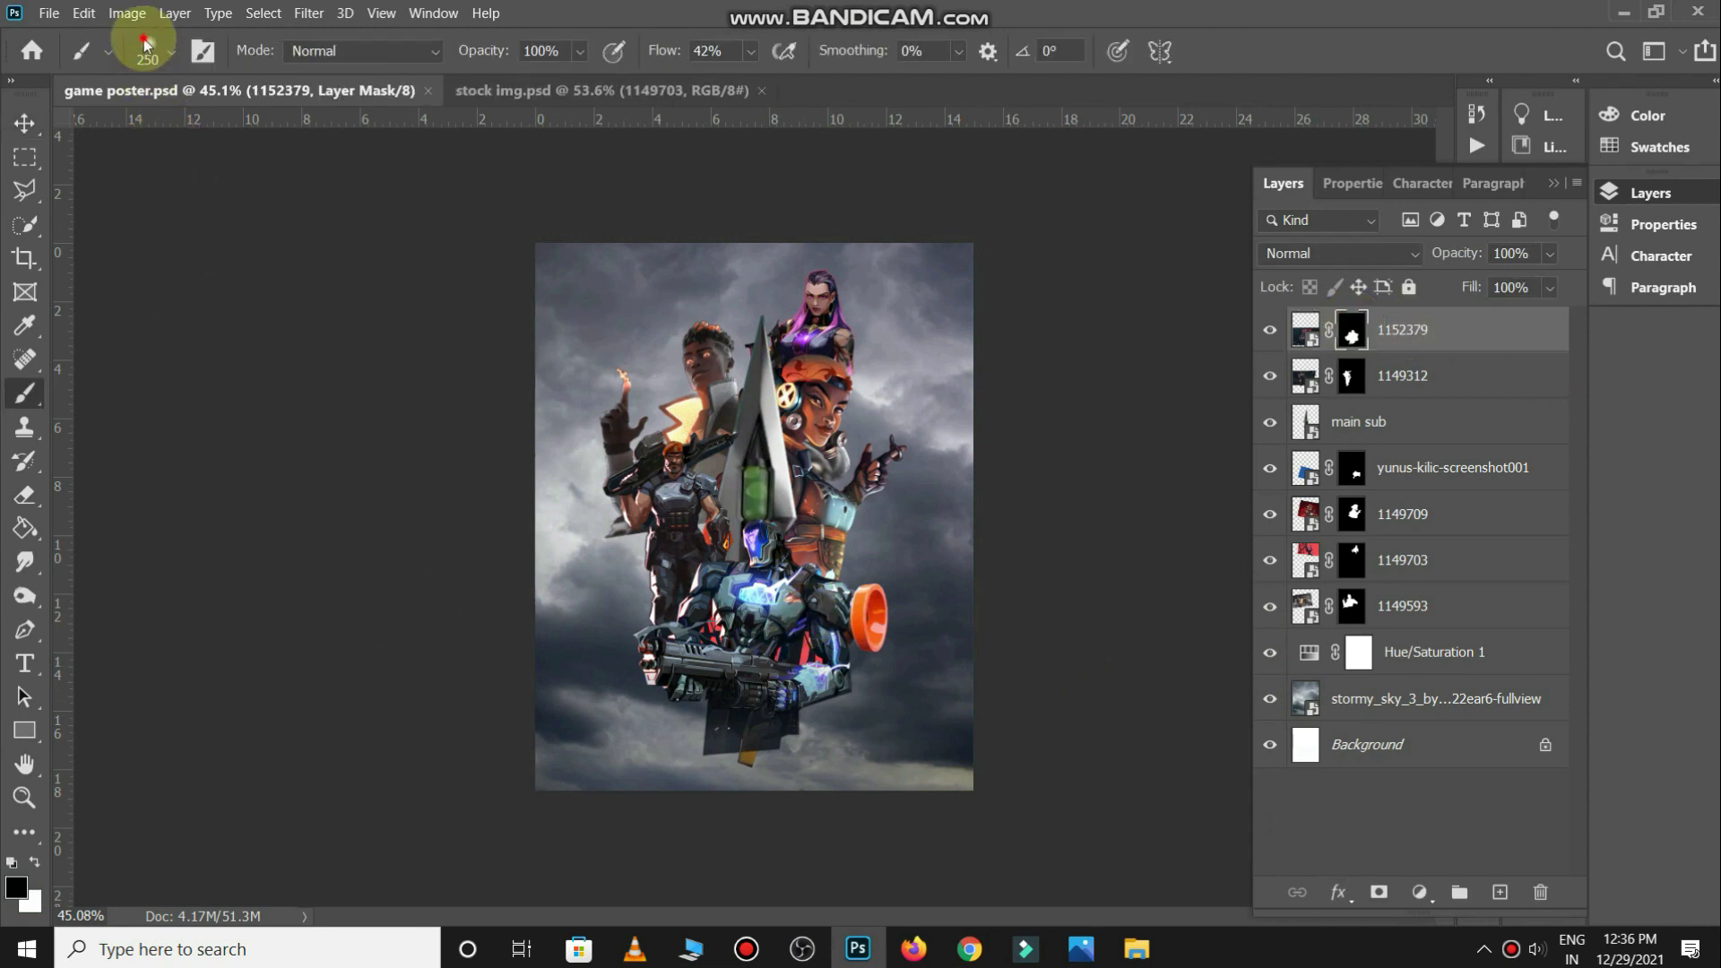
{"action": "left_click", "coordinate": [143, 43]}
{"action": "left_click", "coordinate": [93, 233]}
{"action": "left_click", "coordinate": [1094, 484]}
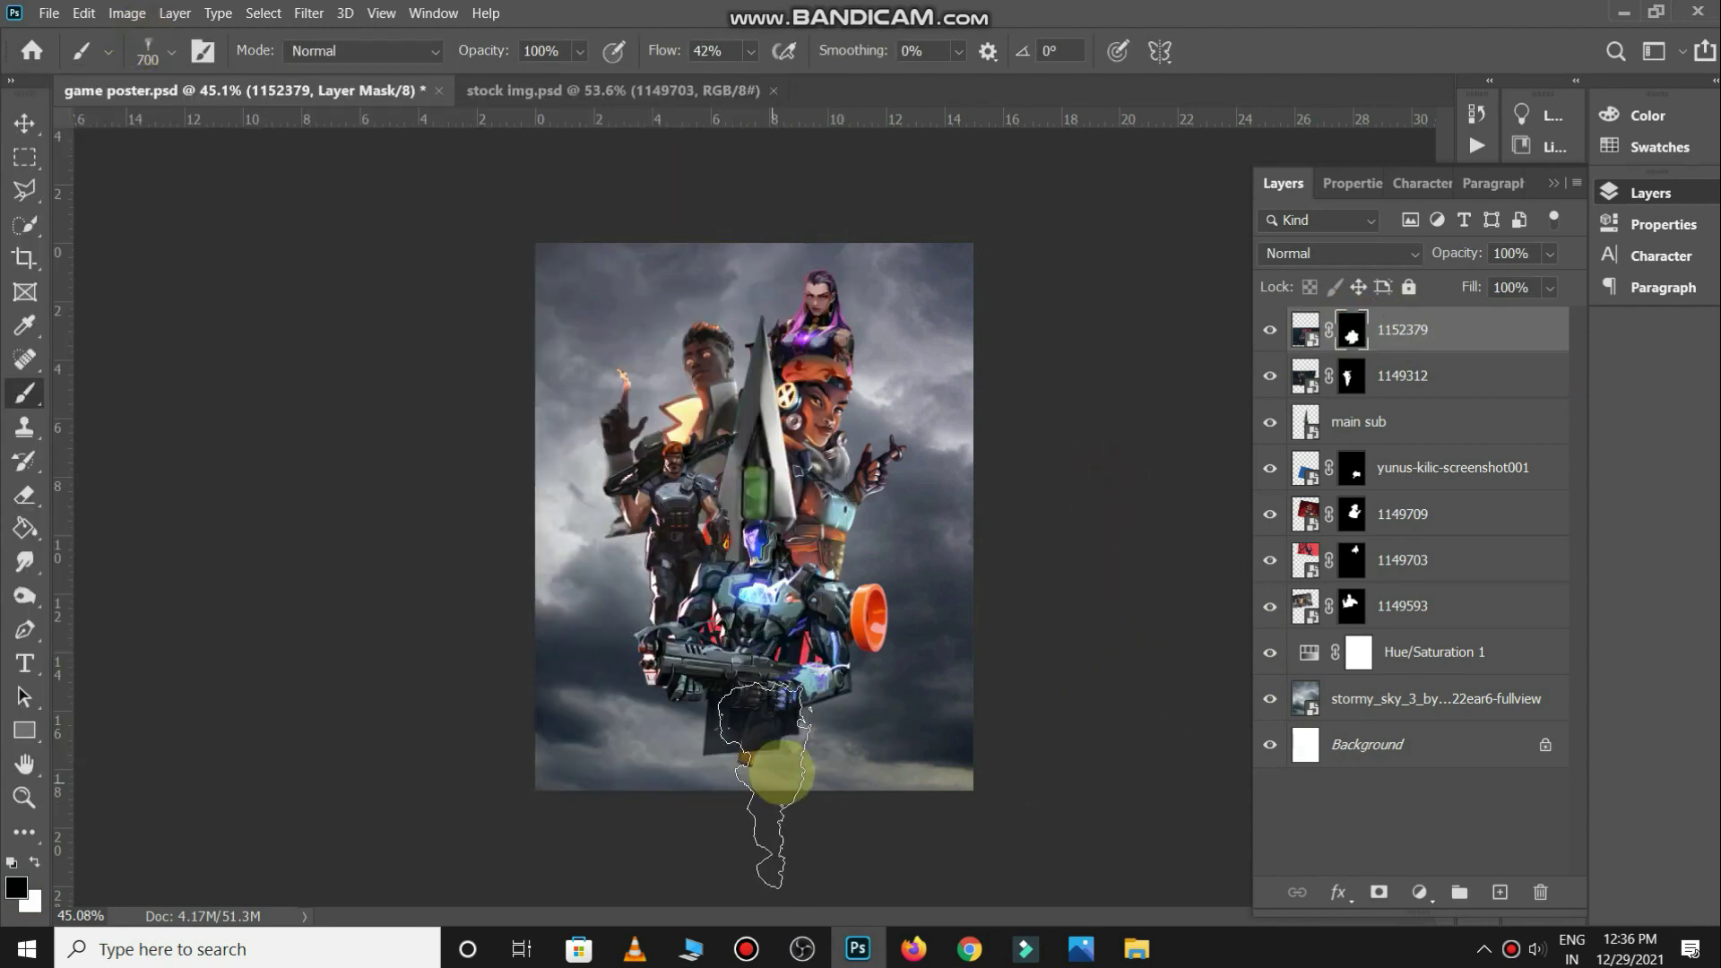
{"action": "scroll", "coordinate": [773, 592], "scroll_direction": "up", "scroll_amount": 3}
{"action": "left_click_drag", "start_coordinate": [666, 61], "coordinate": [833, 49]}
{"action": "scroll", "coordinate": [851, 641], "scroll_direction": "down", "scroll_amount": 3}
{"action": "key", "text": "bracketleft"}
{"action": "key", "text": "bracketleft"}
{"action": "mouse_move", "coordinate": [730, 672]}
{"action": "left_mouse_down"}
{"action": "mouse_move", "coordinate": [726, 794]}
{"action": "mouse_move", "coordinate": [798, 795]}
{"action": "mouse_move", "coordinate": [753, 729]}
{"action": "mouse_move", "coordinate": [800, 797]}
{"action": "mouse_move", "coordinate": [691, 787]}
{"action": "mouse_move", "coordinate": [793, 800]}
{"action": "mouse_move", "coordinate": [708, 742]}
{"action": "left_mouse_up"}
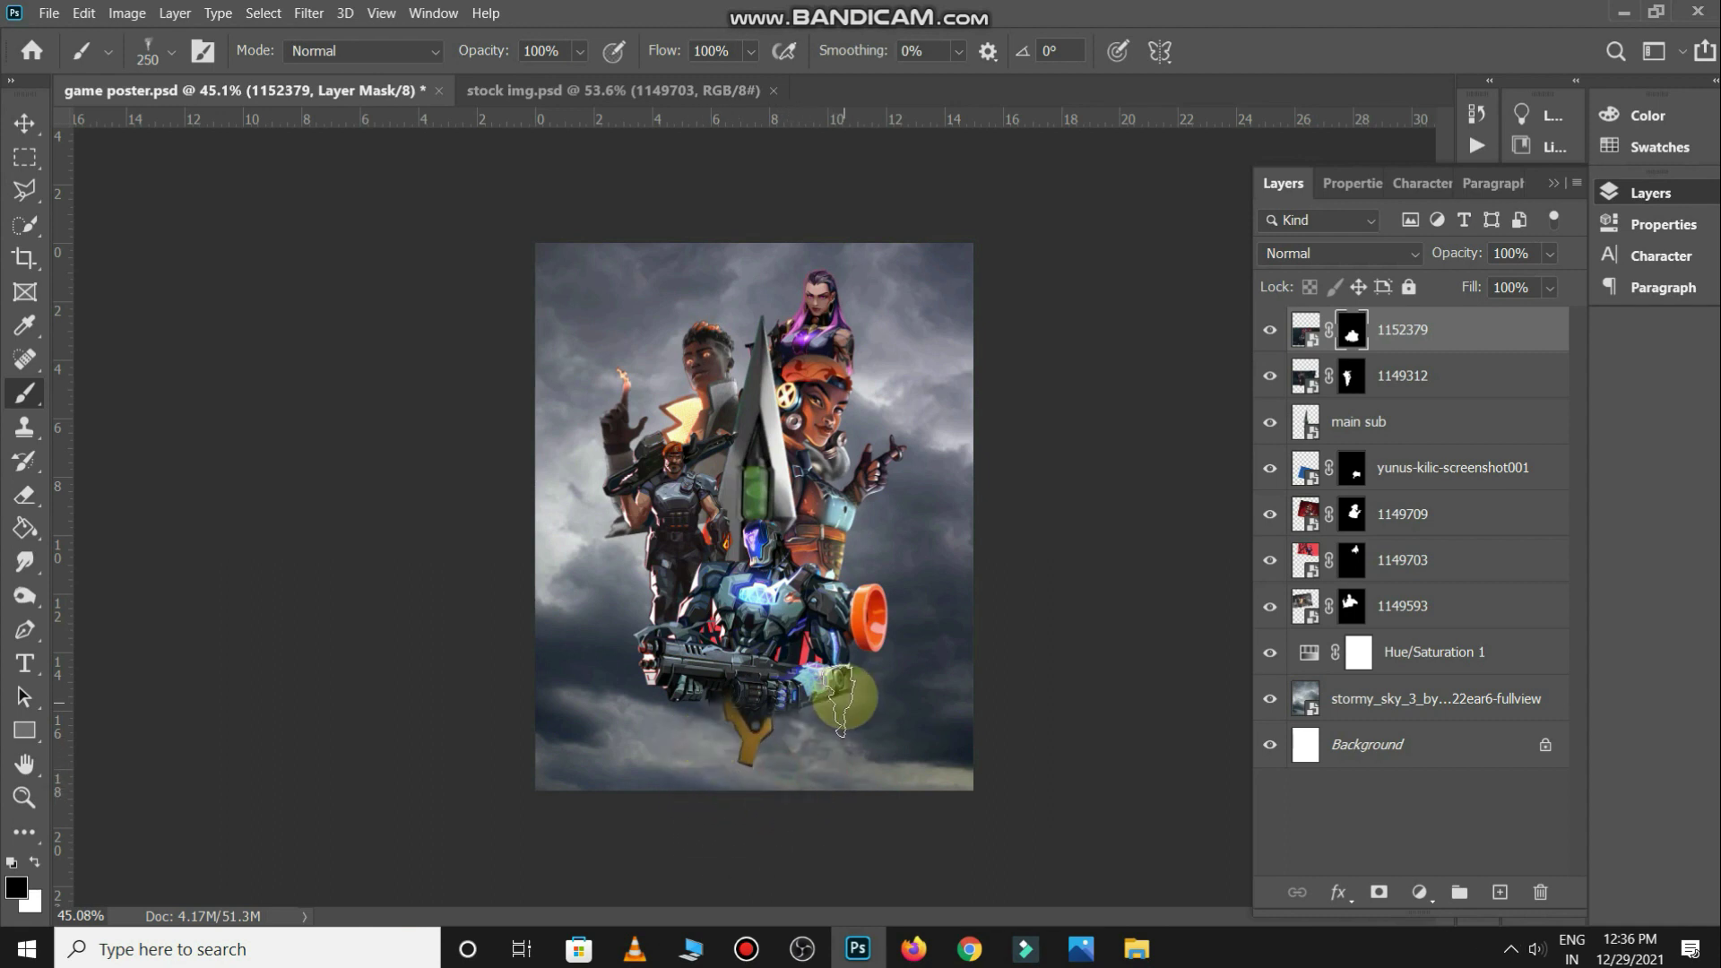
Add a layer mask to main sub and paint its lower part black
{"action": "key", "text": "v"}
{"action": "left_click", "coordinate": [1344, 421]}
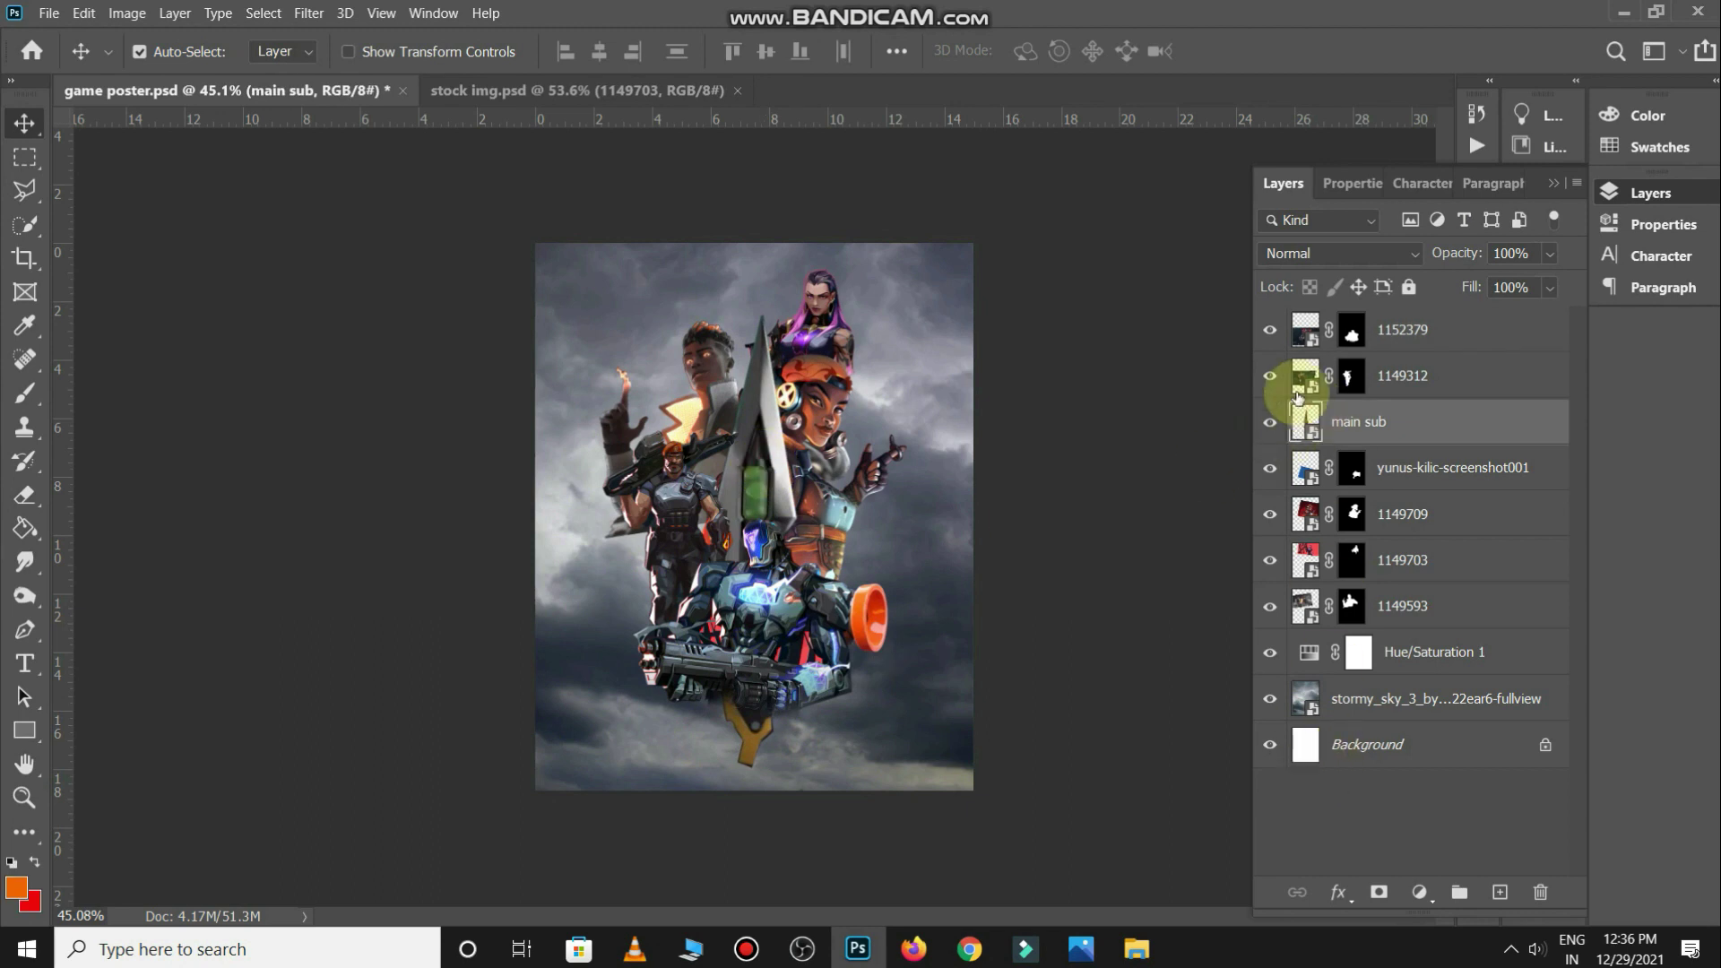
{"action": "left_click", "coordinate": [1372, 896]}
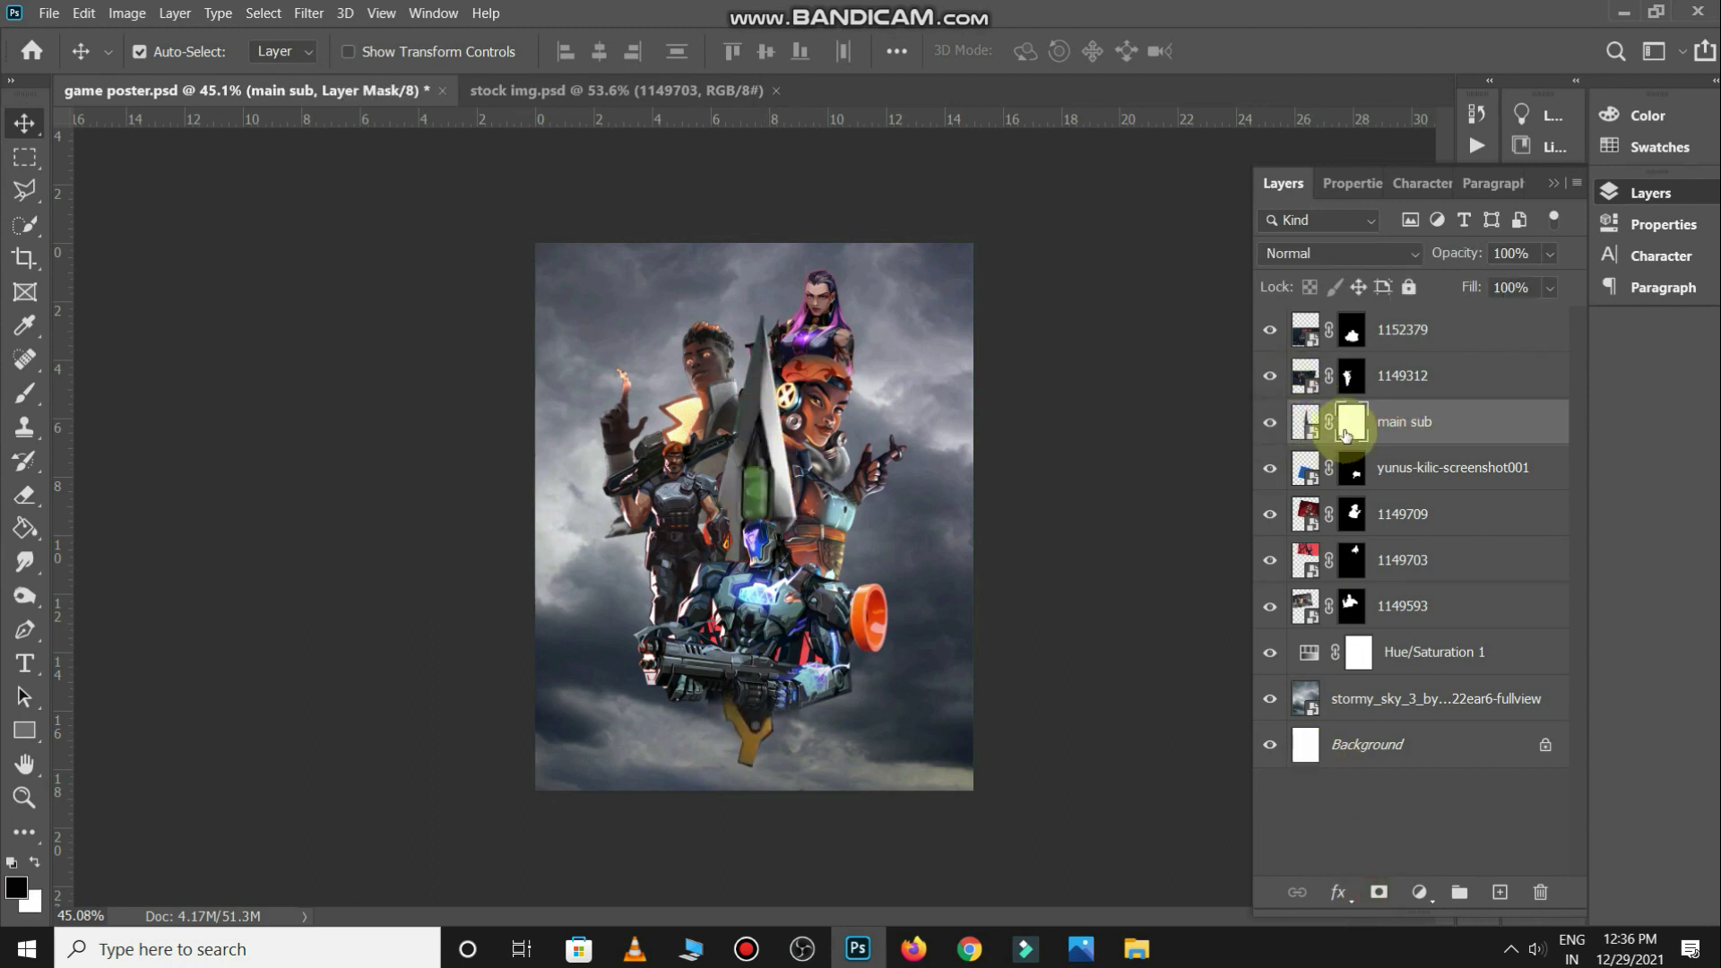
{"action": "key", "text": "d"}
{"action": "key", "text": "b"}
{"action": "mouse_move", "coordinate": [767, 747]}
{"action": "left_mouse_down"}
{"action": "mouse_move", "coordinate": [735, 736]}
{"action": "mouse_move", "coordinate": [850, 742]}
{"action": "left_mouse_up"}
{"action": "key", "text": "bracketright"}
{"action": "key", "text": "bracketright"}
{"action": "key", "text": "bracketright"}
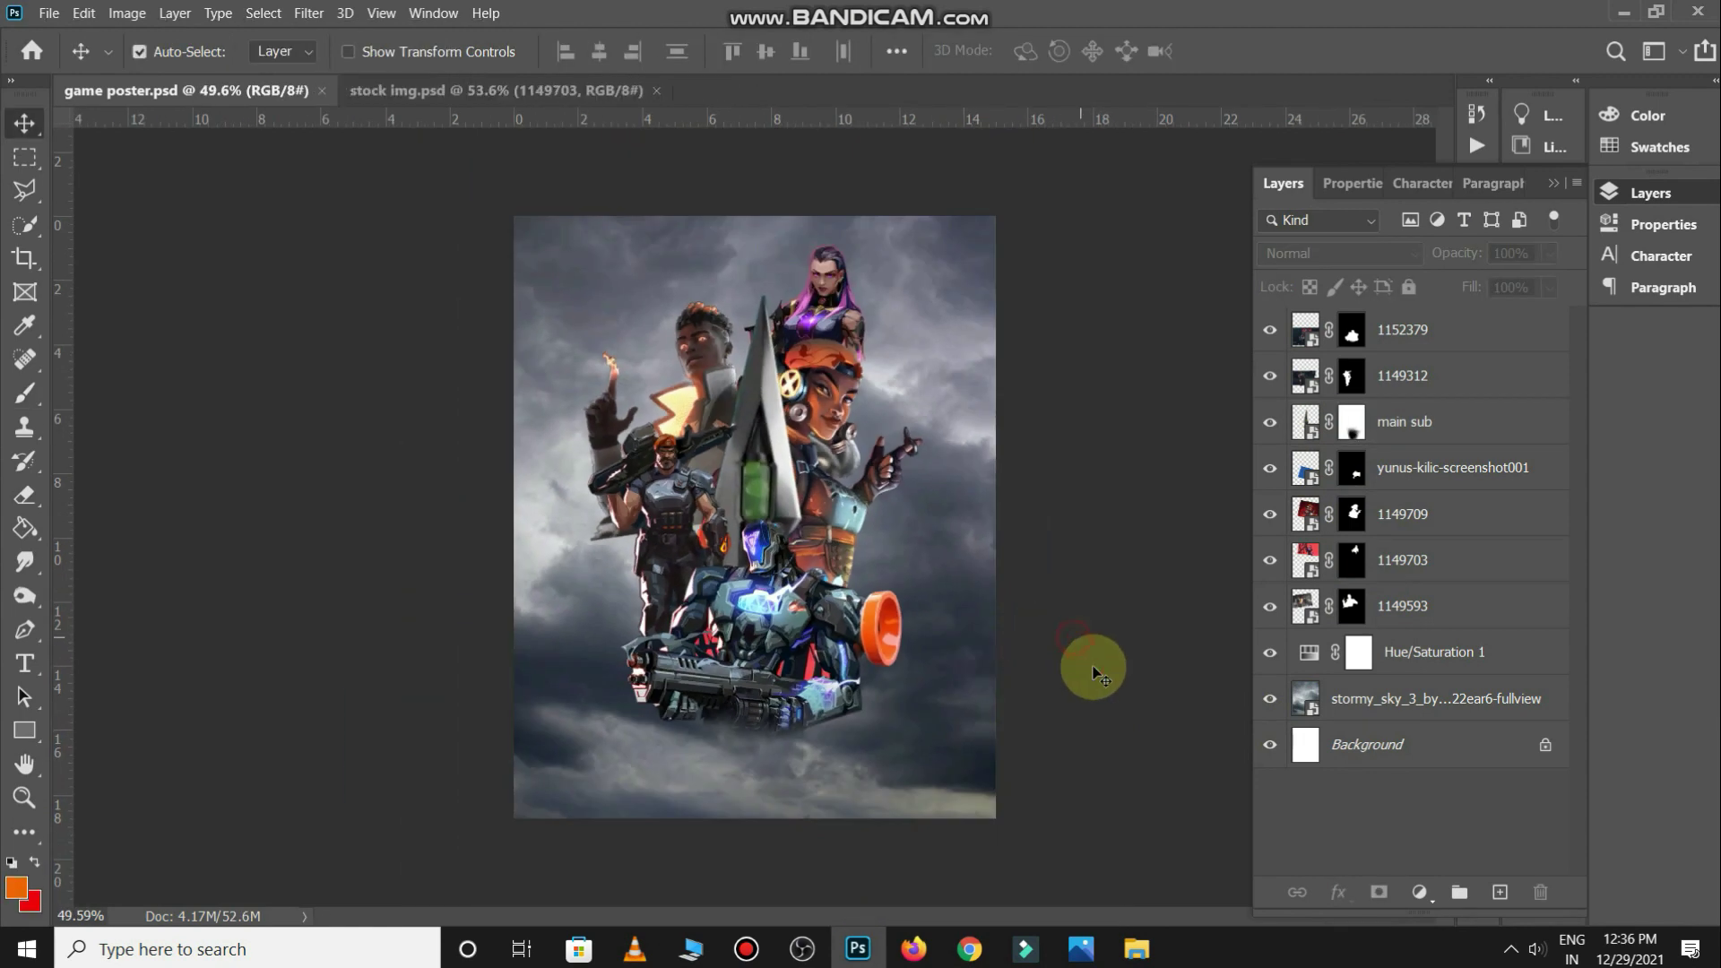
Add a bright green Solid Color fill layer above main sub
{"action": "left_click", "coordinate": [1422, 899]}
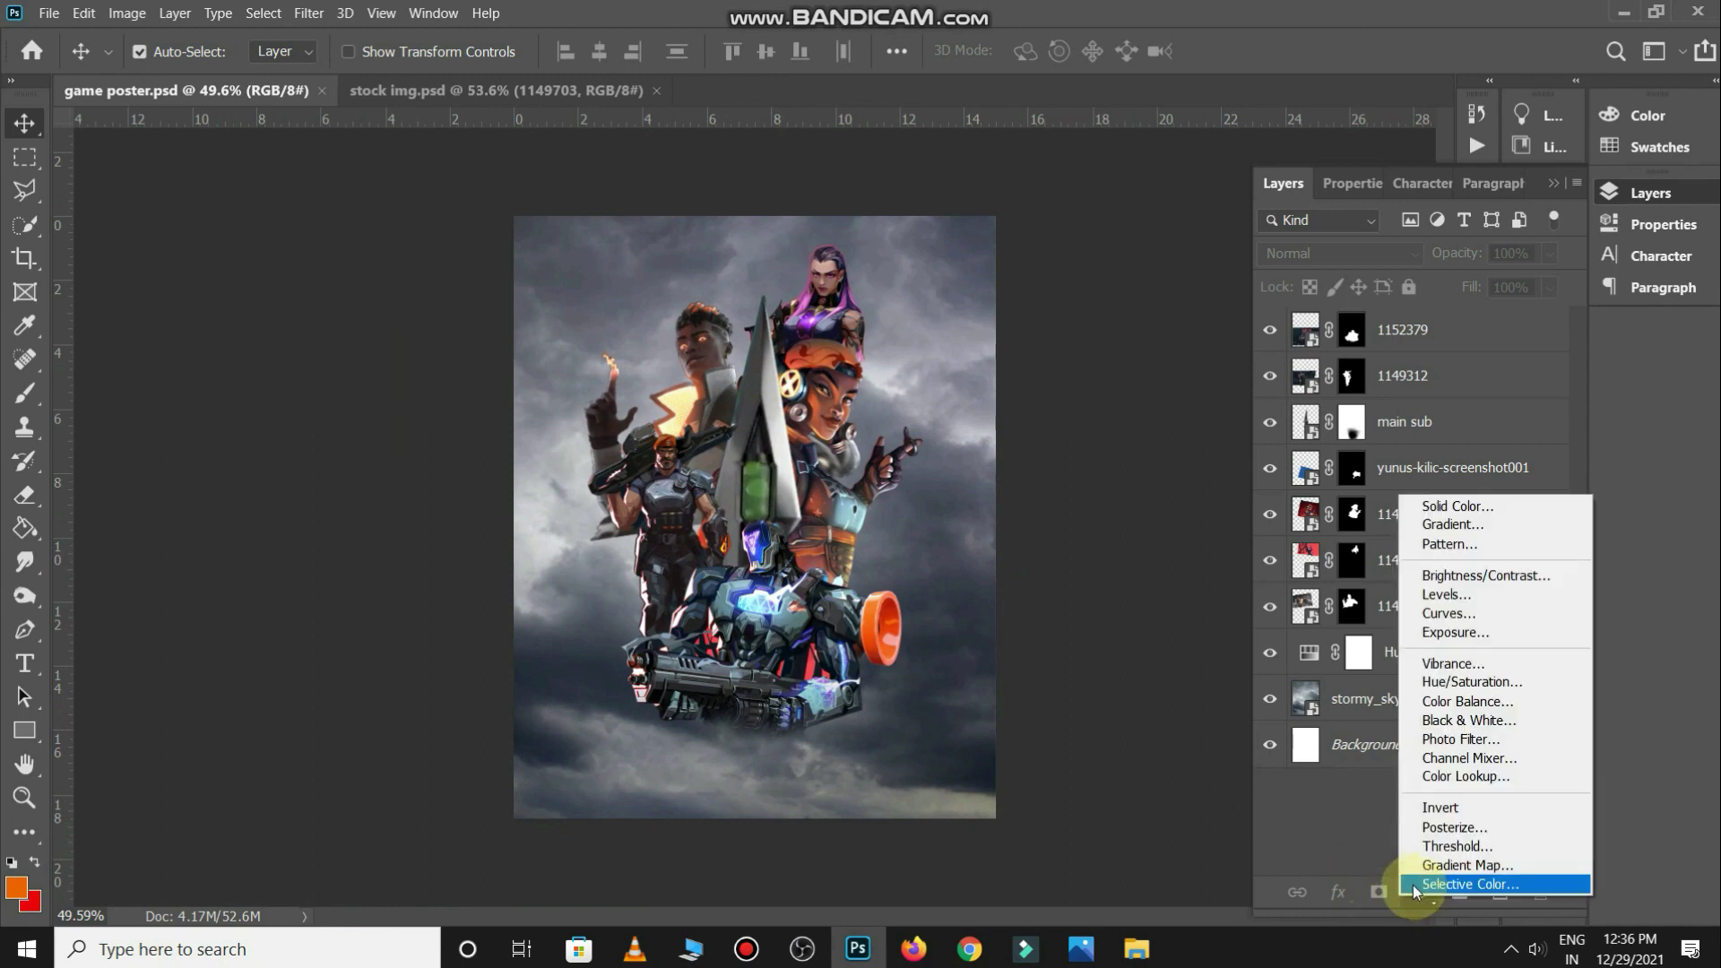
{"action": "left_click", "coordinate": [1422, 467]}
{"action": "left_click", "coordinate": [1488, 838]}
{"action": "left_click", "coordinate": [1407, 439]}
{"action": "left_click", "coordinate": [1420, 891]}
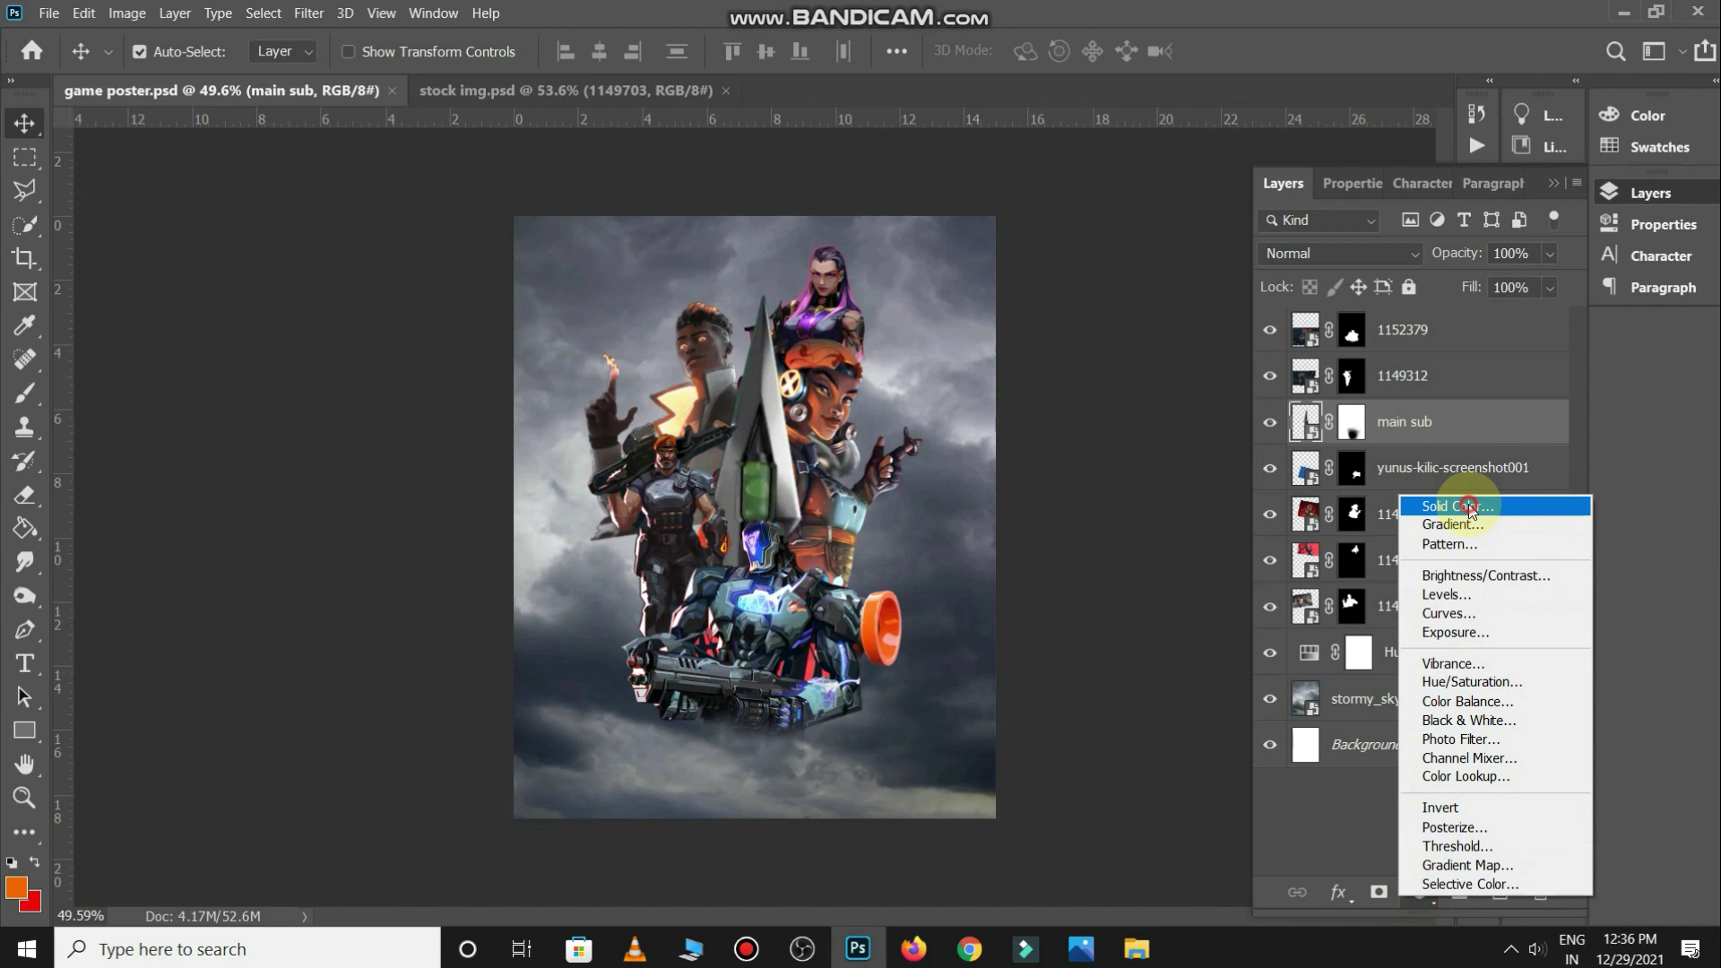
{"action": "left_click", "coordinate": [1470, 507]}
{"action": "left_click", "coordinate": [1439, 542]}
{"action": "left_click", "coordinate": [1400, 351]}
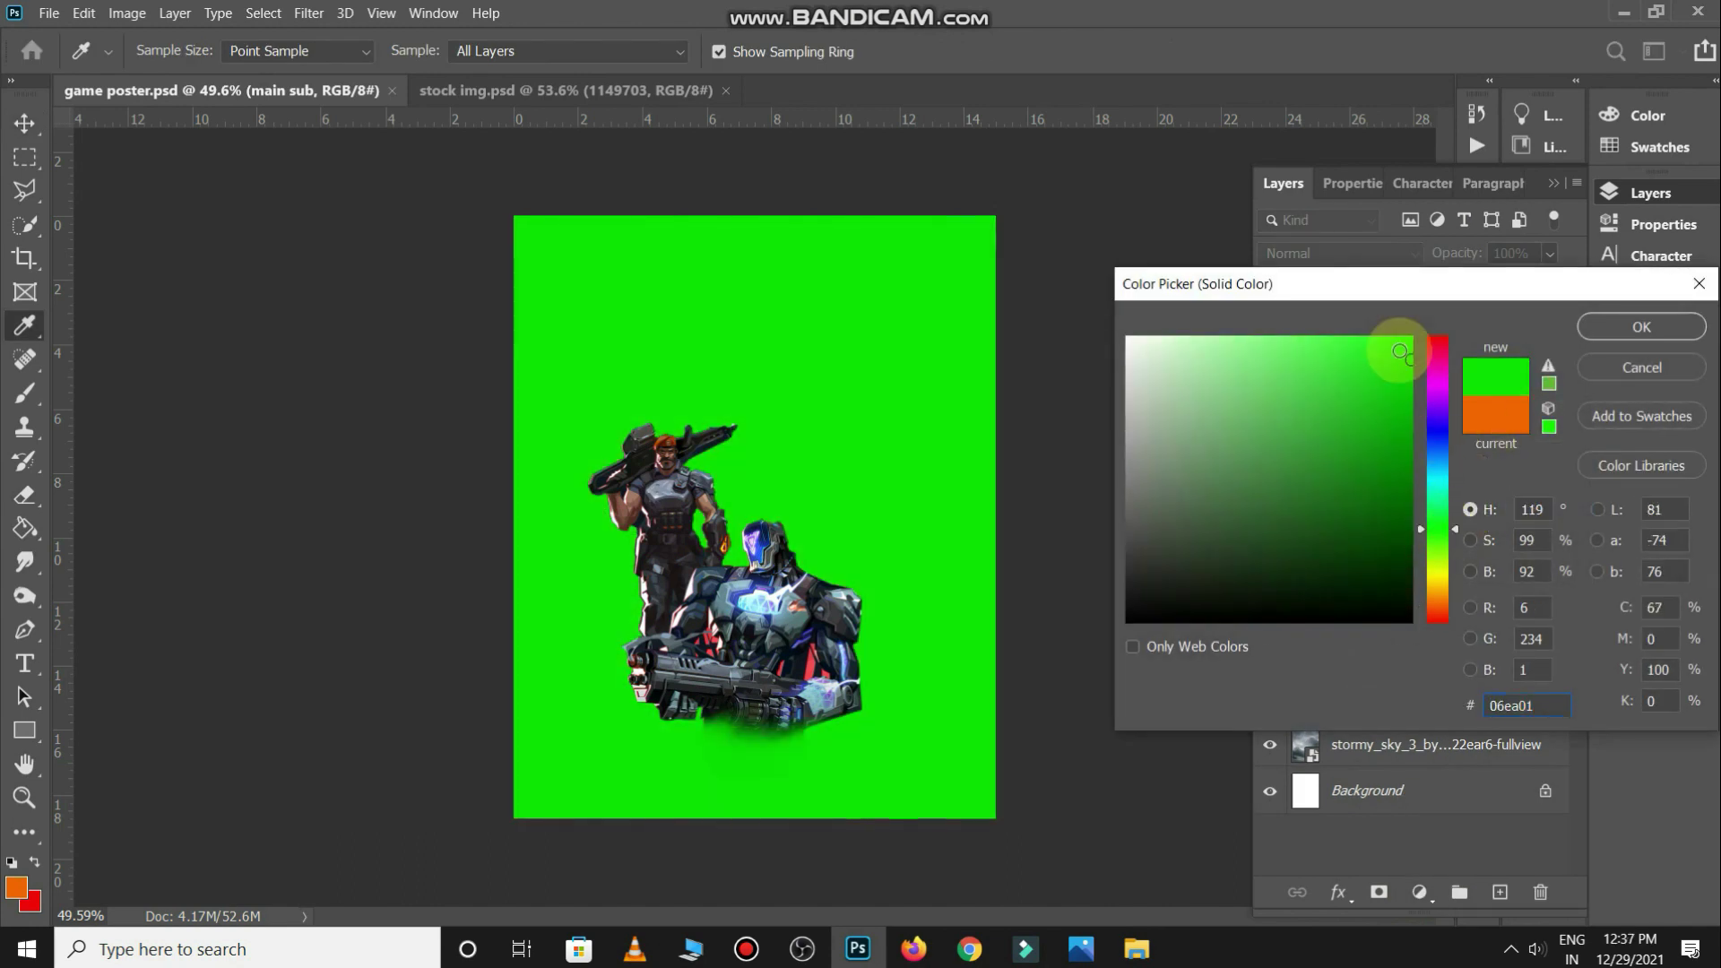
{"action": "left_click", "coordinate": [1613, 326]}
Set the green fill to Screen blend mode and fill its mask with black
{"action": "left_click", "coordinate": [1298, 254]}
{"action": "left_click", "coordinate": [1307, 471]}
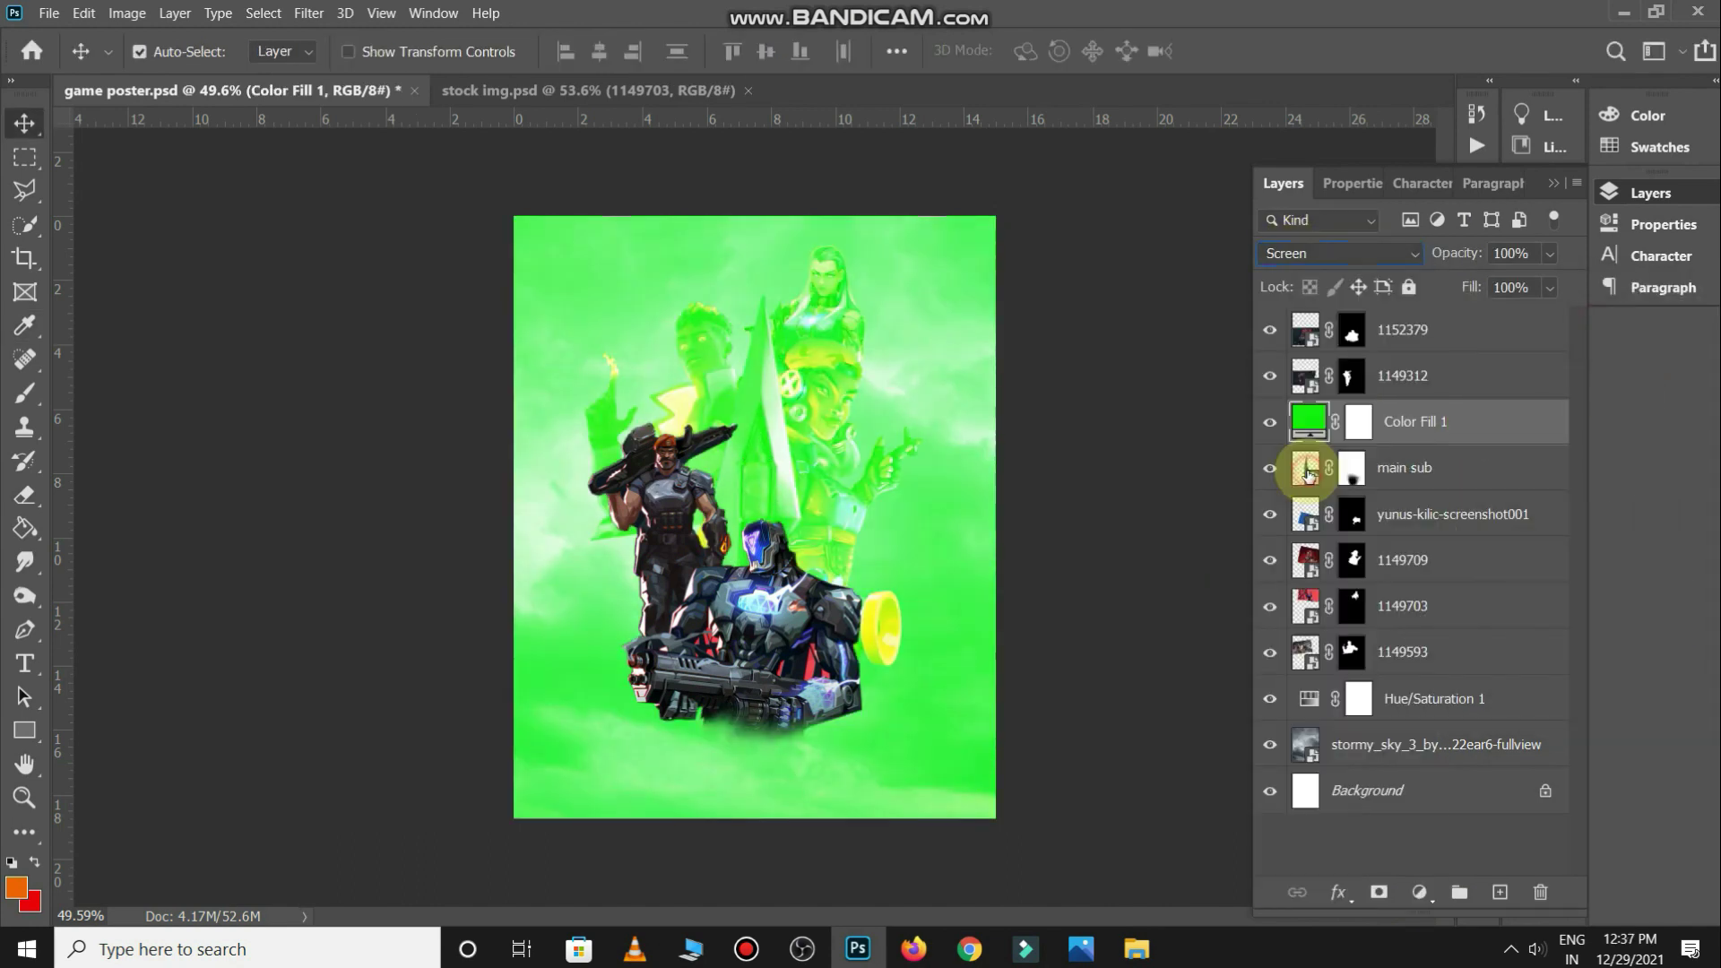
{"action": "left_click", "coordinate": [1352, 432]}
{"action": "key", "text": "d"}
{"action": "key", "text": "alt+BackSpace"}
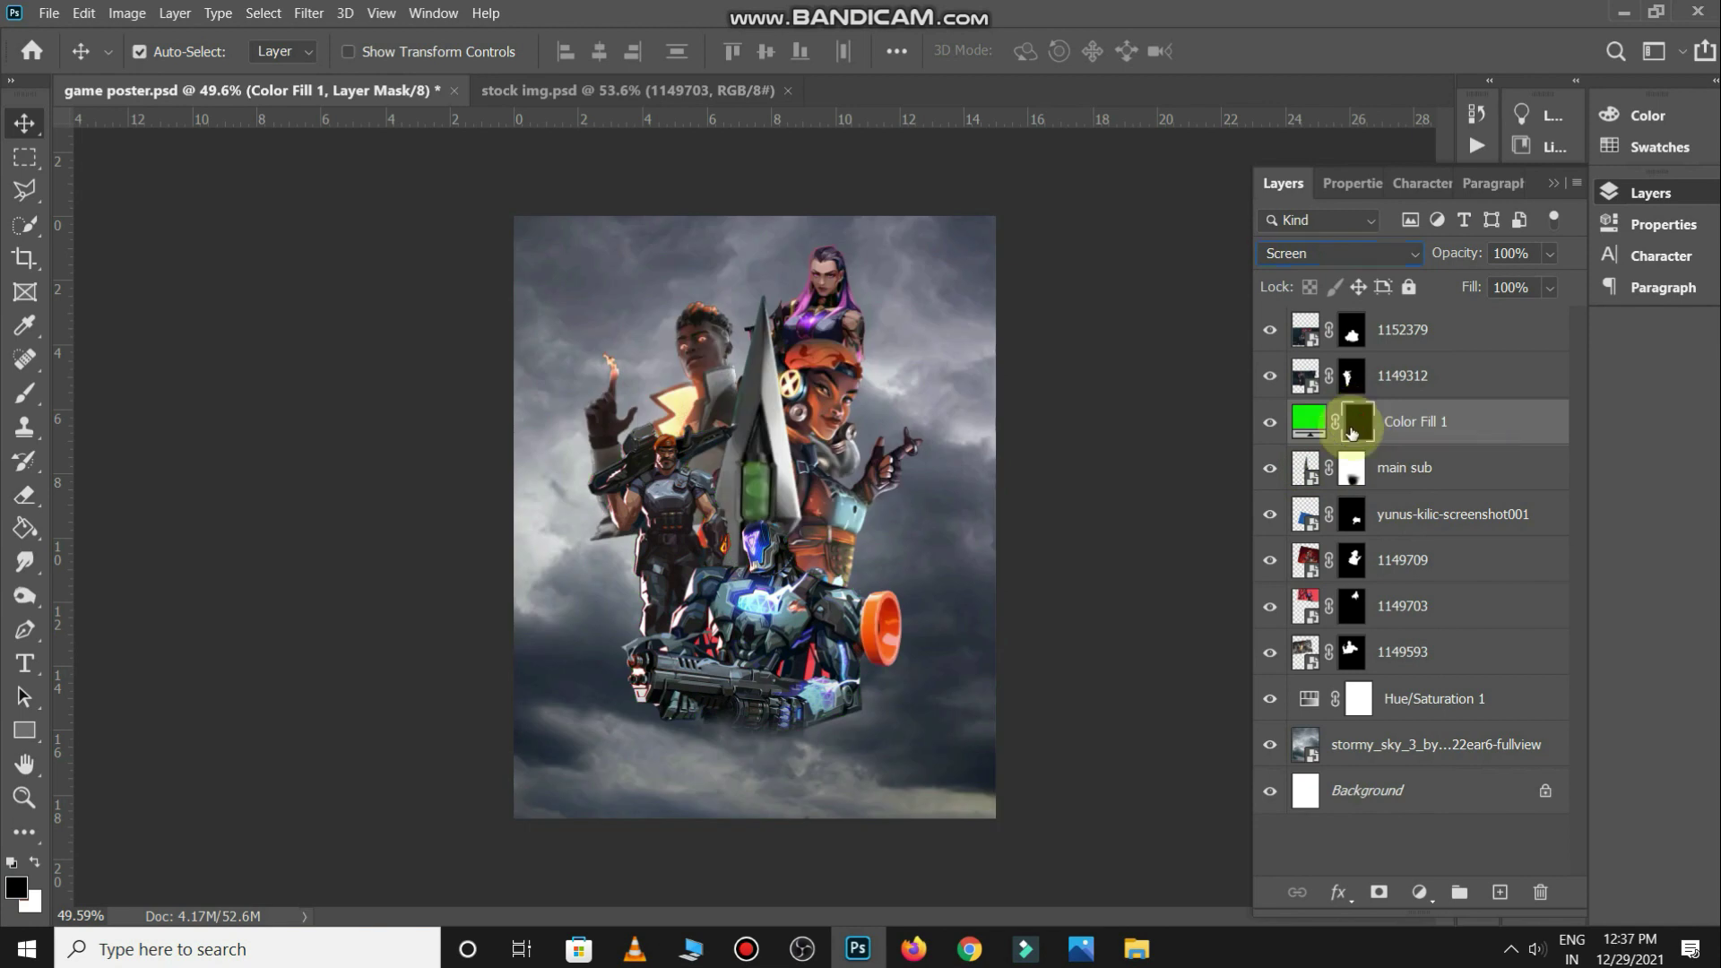
Paint the green glow into the kunai's blade core on the Color Fill 1 mask with a soft round brush
{"action": "left_click", "coordinate": [24, 392]}
{"action": "left_click", "coordinate": [170, 51]}
{"action": "double_click", "coordinate": [239, 307]}
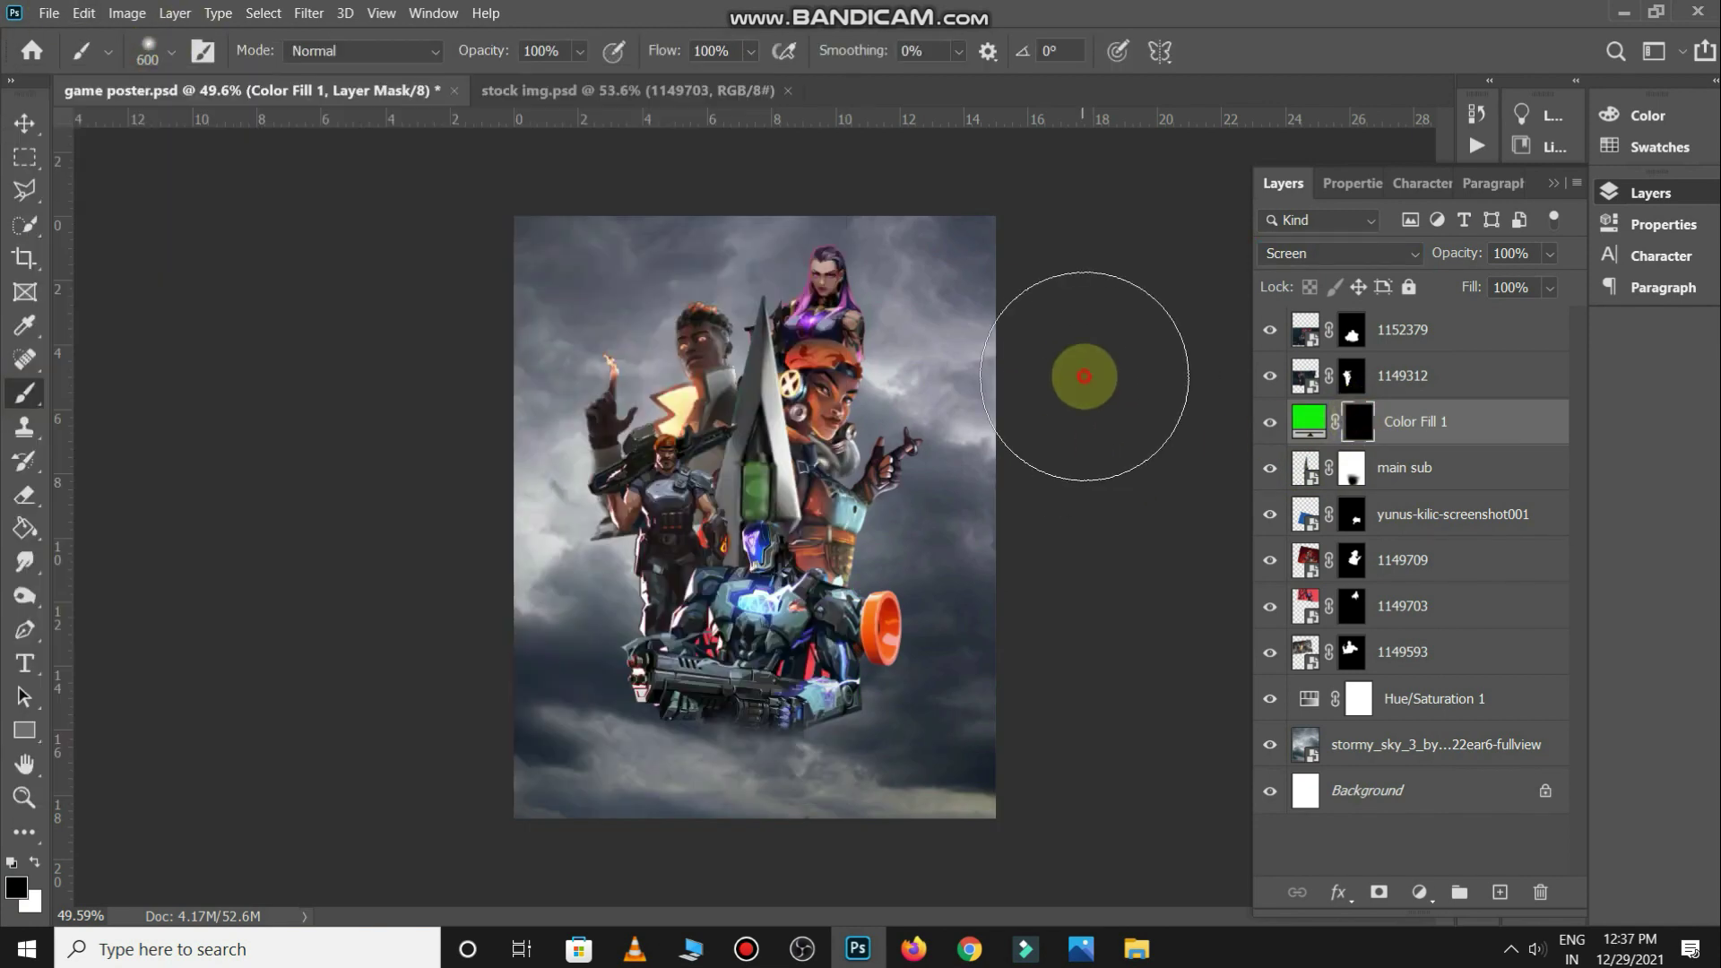
{"action": "scroll", "coordinate": [796, 638], "scroll_direction": "up", "scroll_amount": 5}
{"action": "key", "text": "bracketleft"}
{"action": "key", "text": "bracketleft"}
{"action": "key", "text": "bracketleft"}
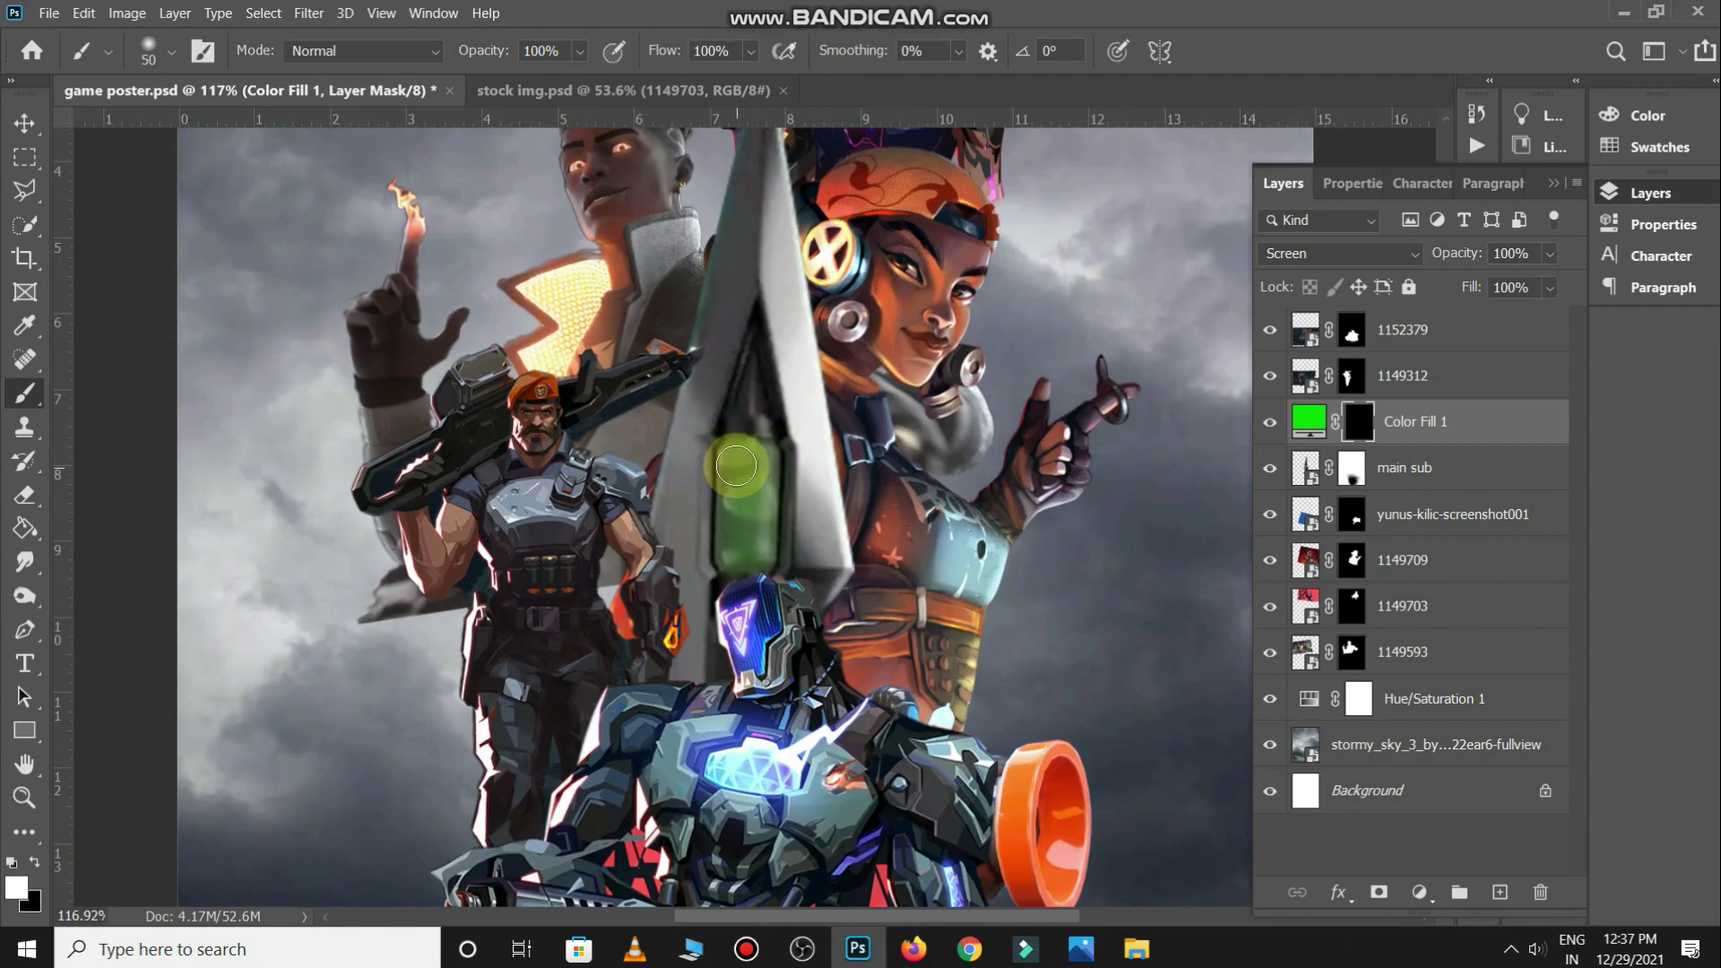
{"action": "key", "text": "bracketleft"}
{"action": "left_click_drag", "start_coordinate": [731, 540], "coordinate": [759, 461]}
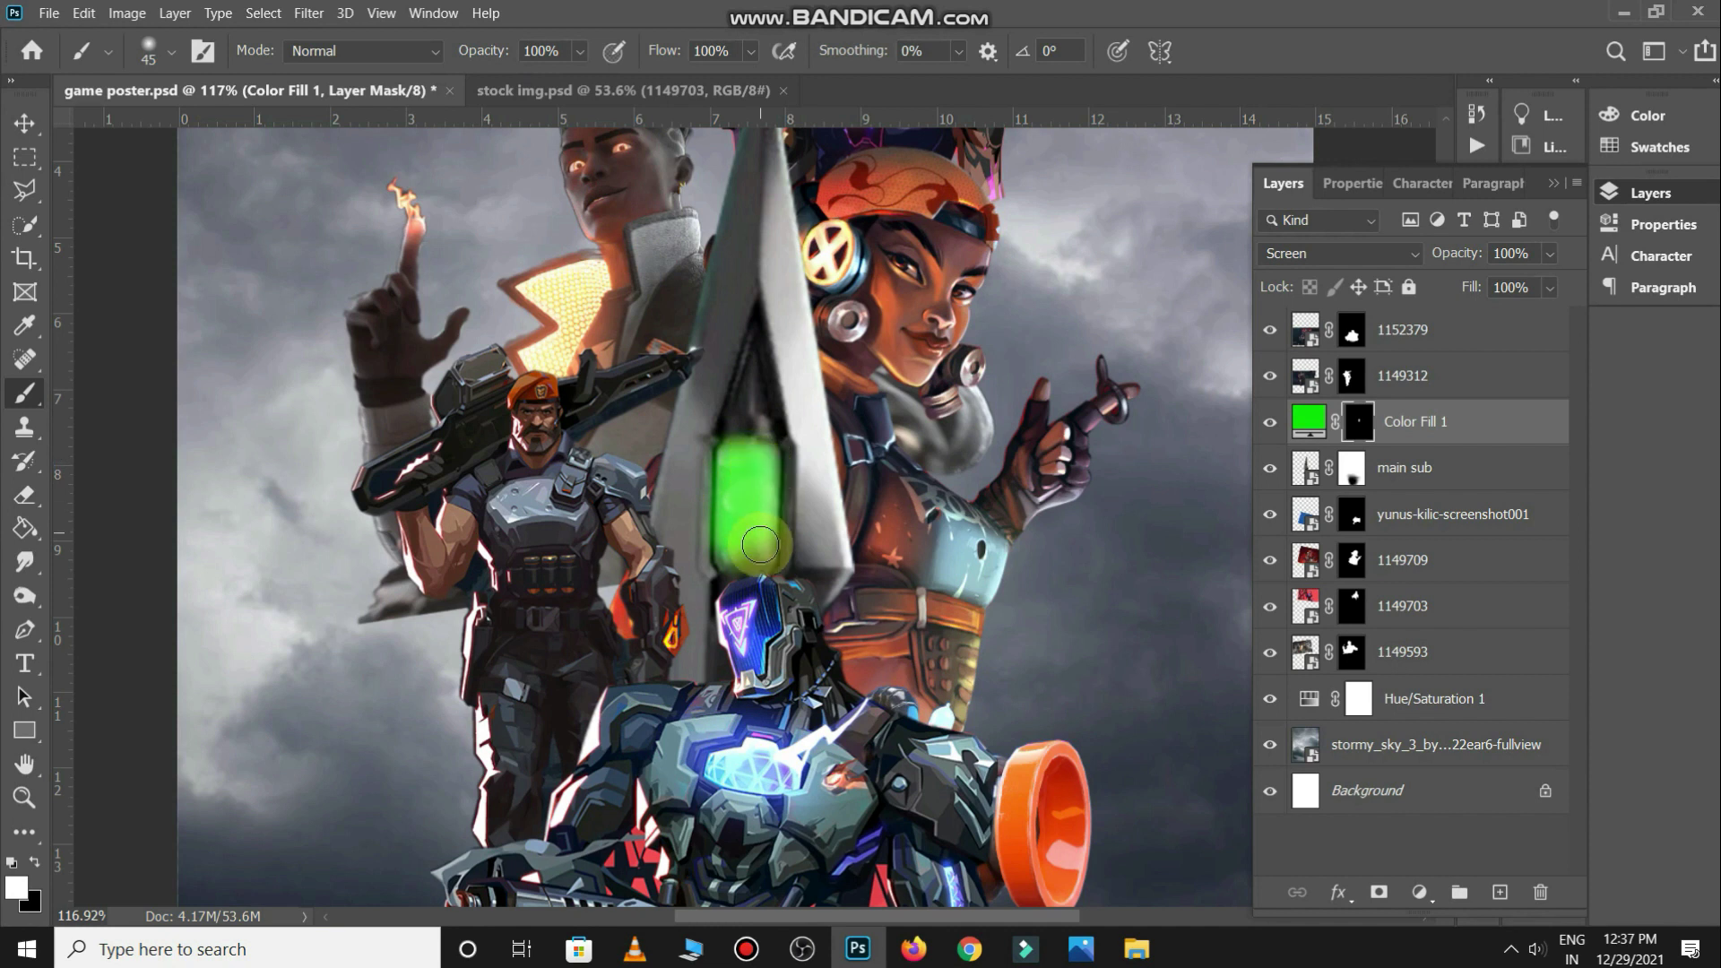
{"action": "scroll", "coordinate": [748, 533], "scroll_direction": "down", "scroll_amount": 3}
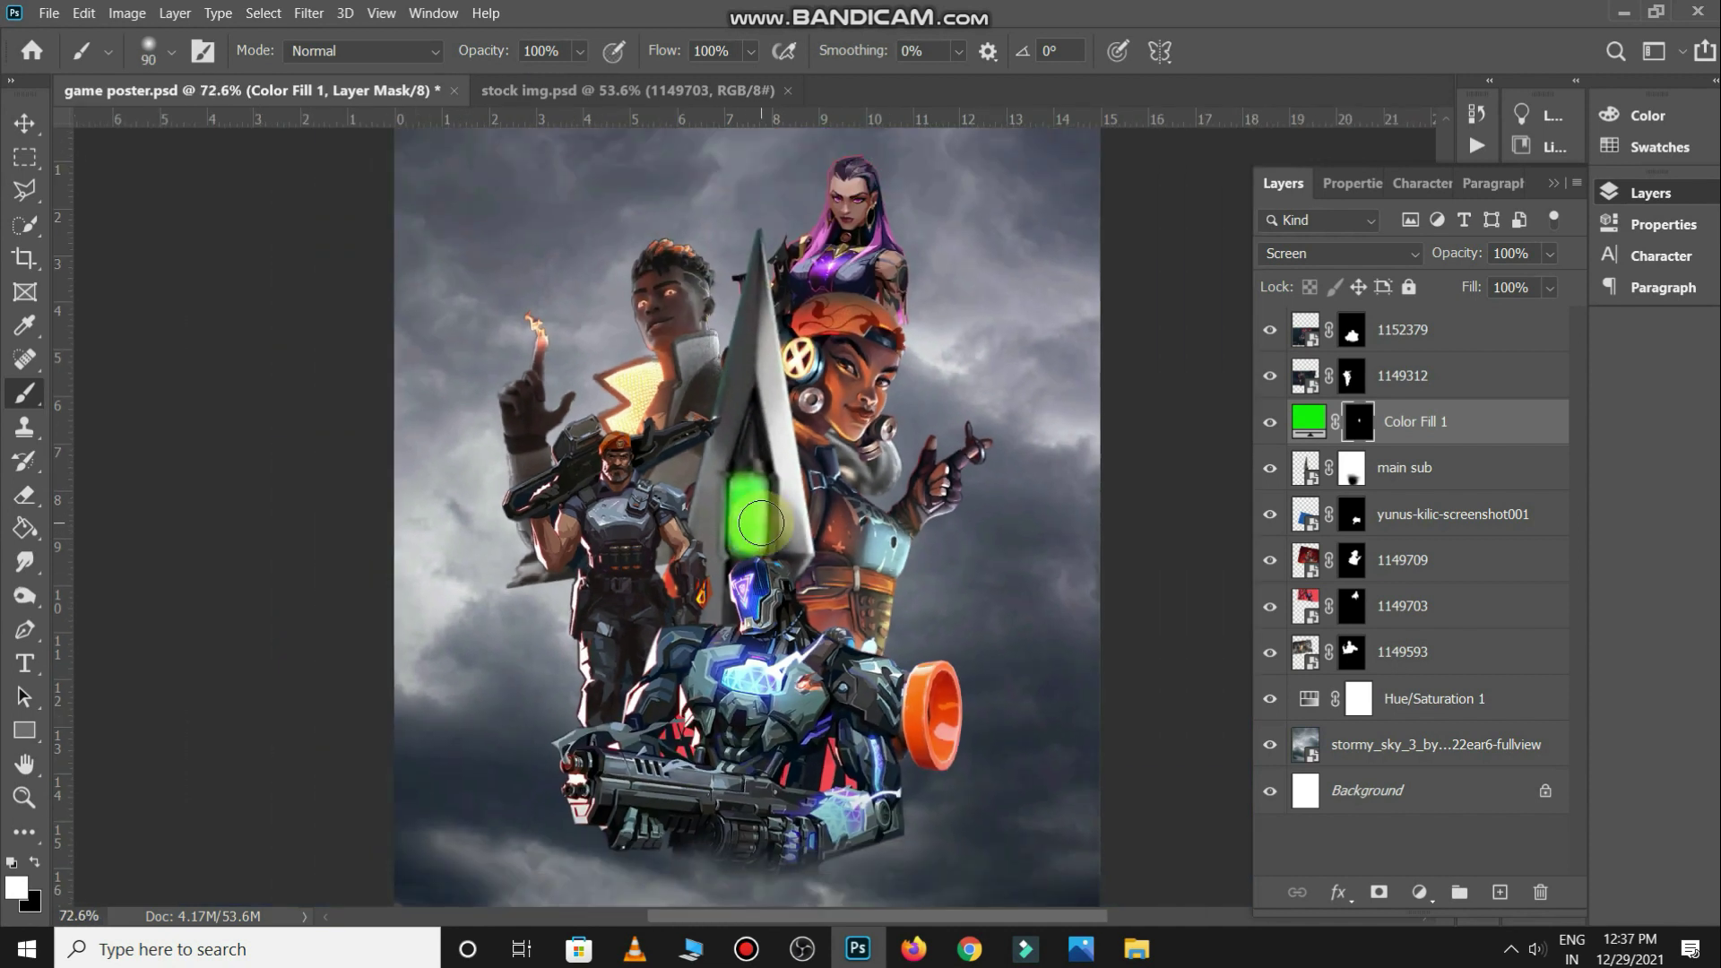
Lower the brush flow and paint more glow along the blade, undoing the stroke on the helmet
{"action": "left_click_drag", "start_coordinate": [663, 51], "coordinate": [599, 58]}
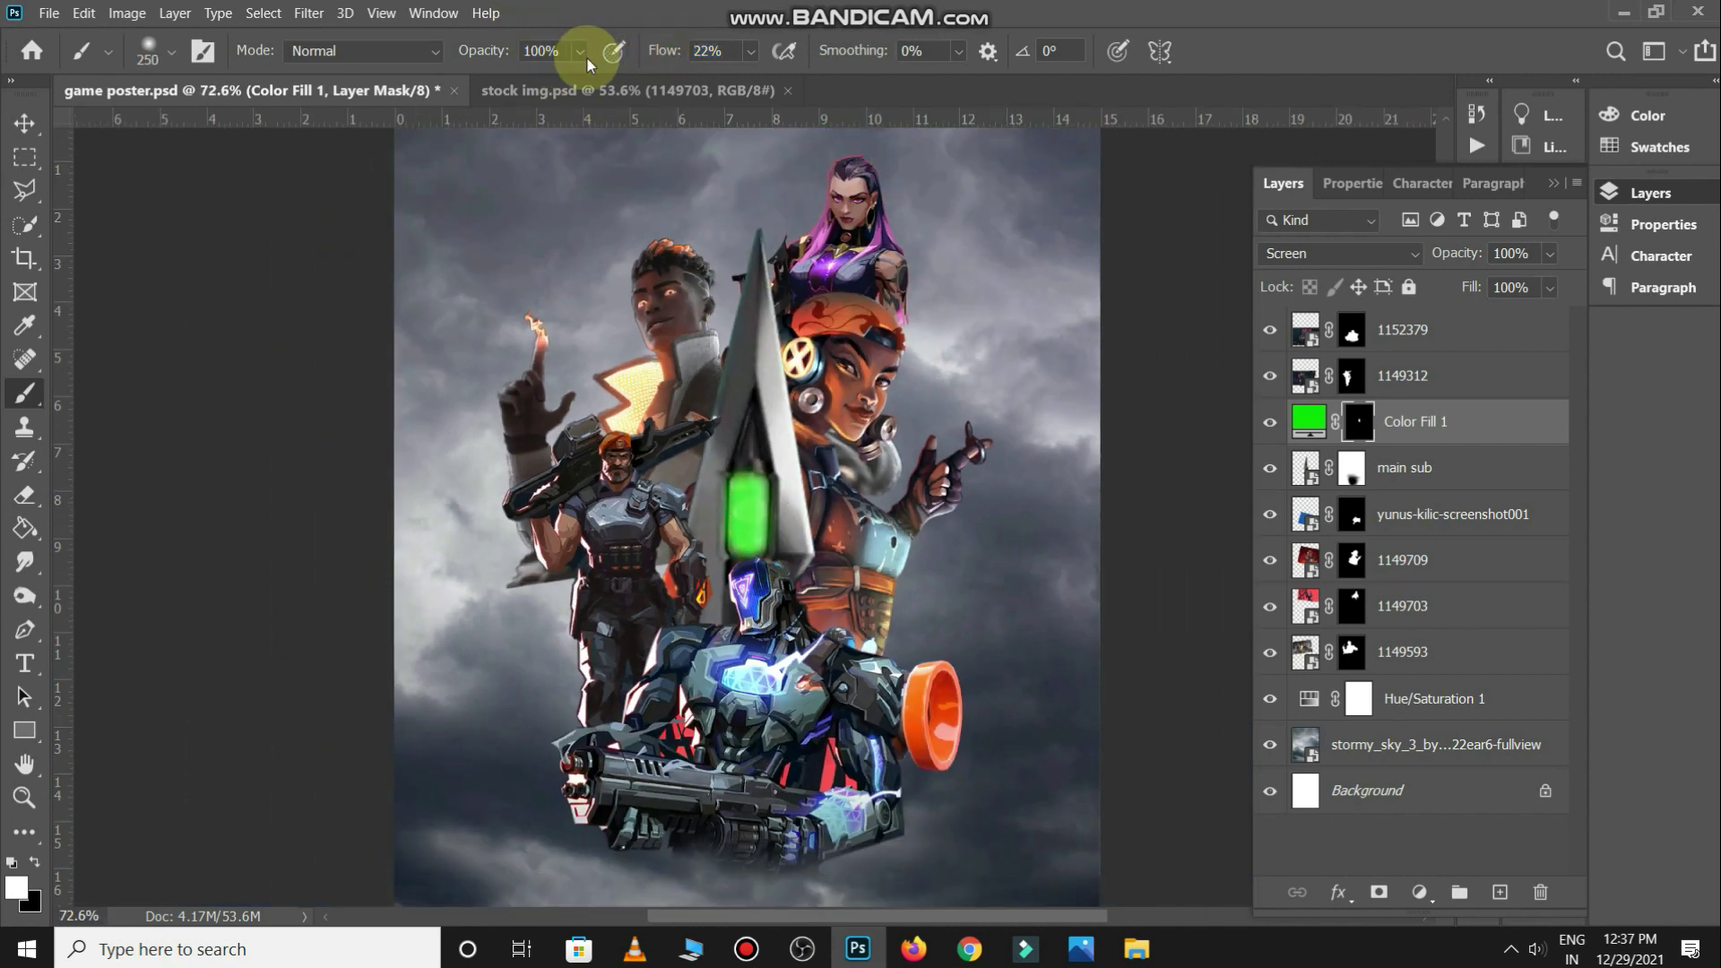
{"action": "left_click_drag", "start_coordinate": [481, 51], "coordinate": [461, 51]}
{"action": "key", "text": "bracketright"}
{"action": "left_click_drag", "start_coordinate": [753, 502], "coordinate": [747, 607]}
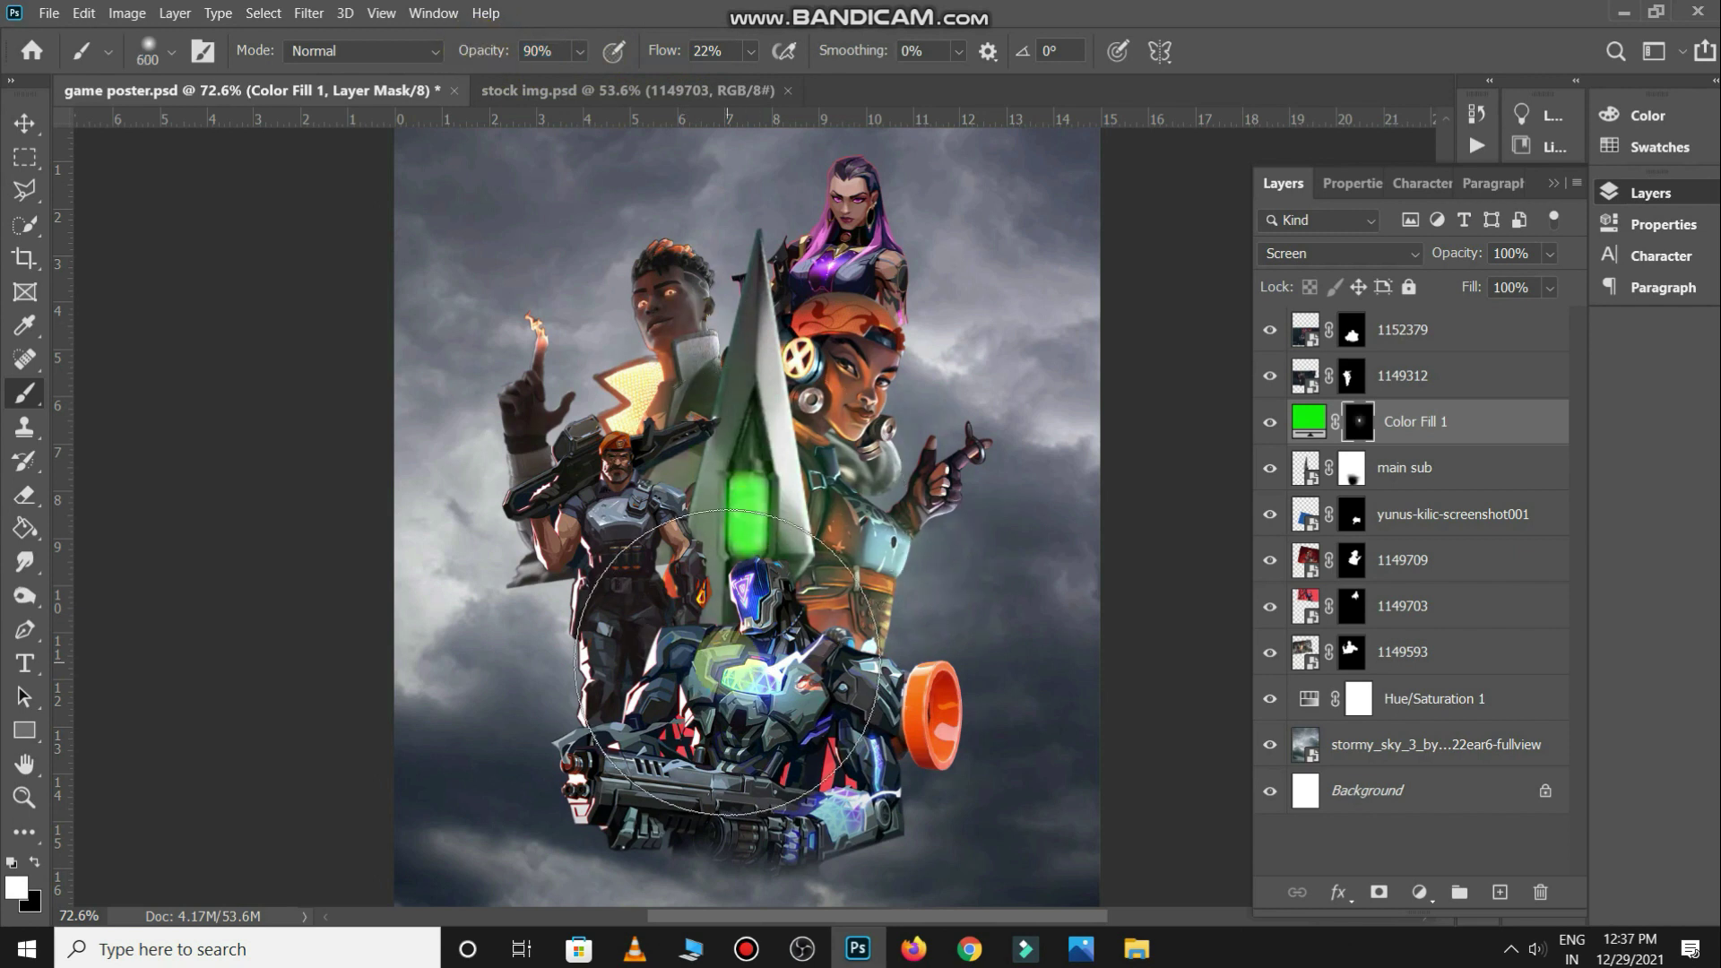
{"action": "key", "text": "ctrl+z"}
{"action": "key", "text": "bracketleft"}
{"action": "mouse_move", "coordinate": [771, 520]}
{"action": "left_mouse_down"}
{"action": "mouse_move", "coordinate": [717, 453]}
{"action": "mouse_move", "coordinate": [808, 482]}
{"action": "left_mouse_up"}
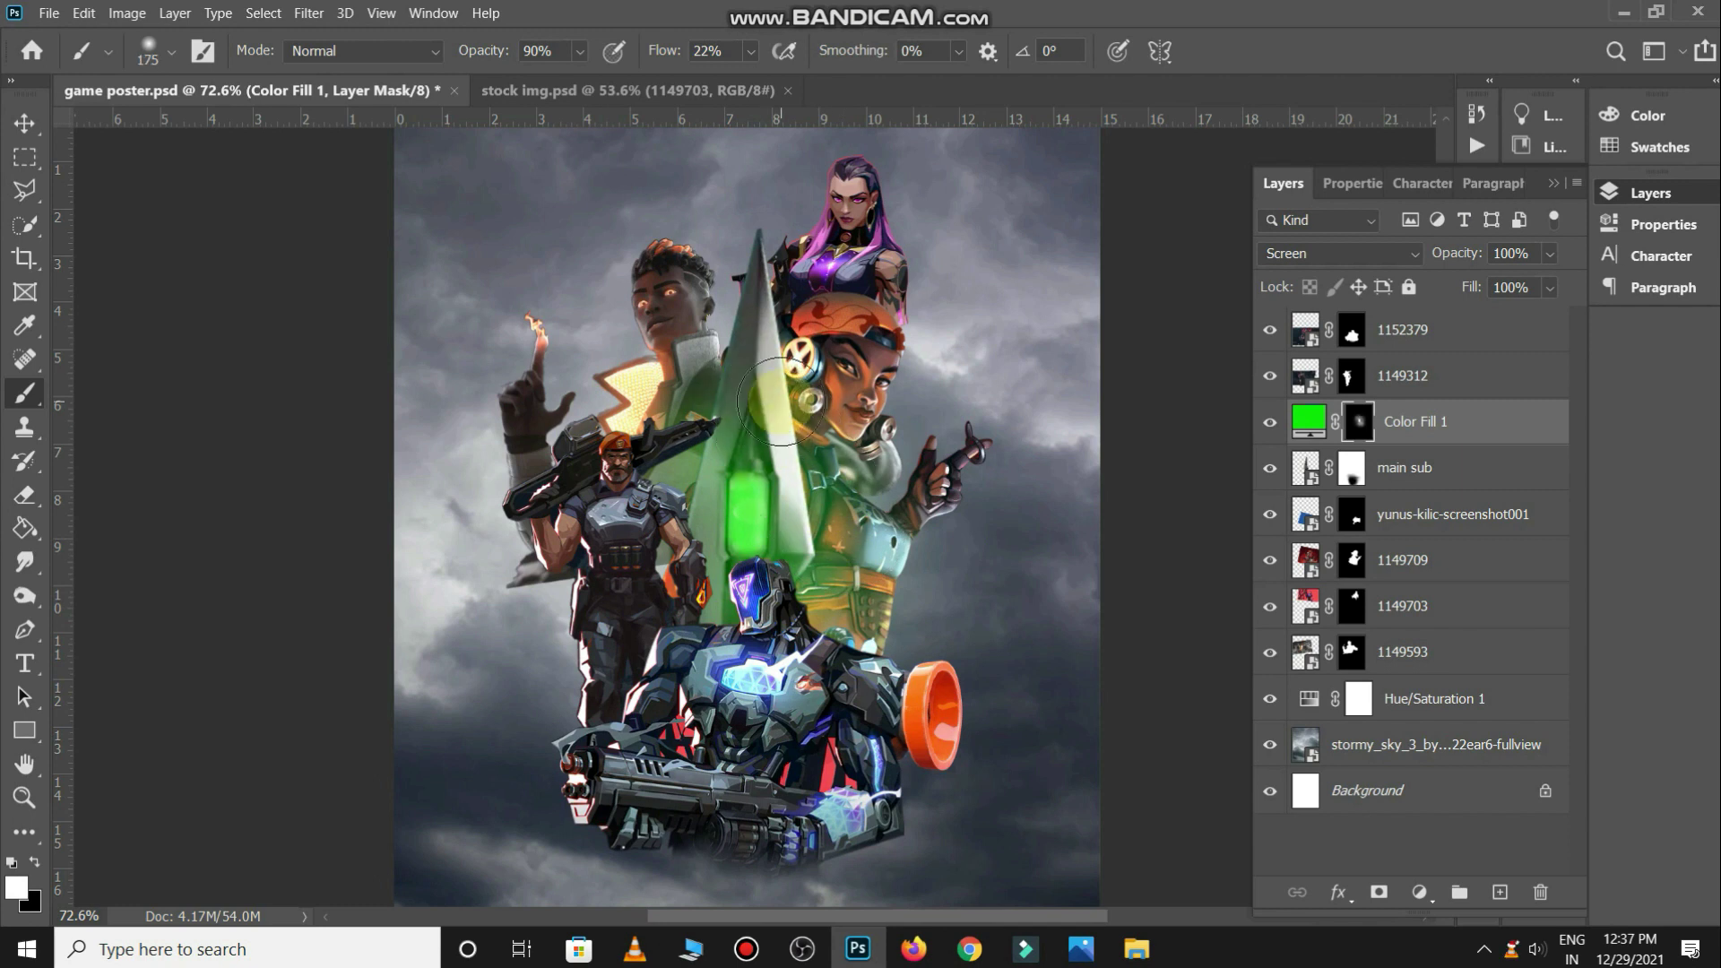
{"action": "left_click", "coordinate": [1492, 417]}
{"action": "key", "text": "ctrl+minus"}
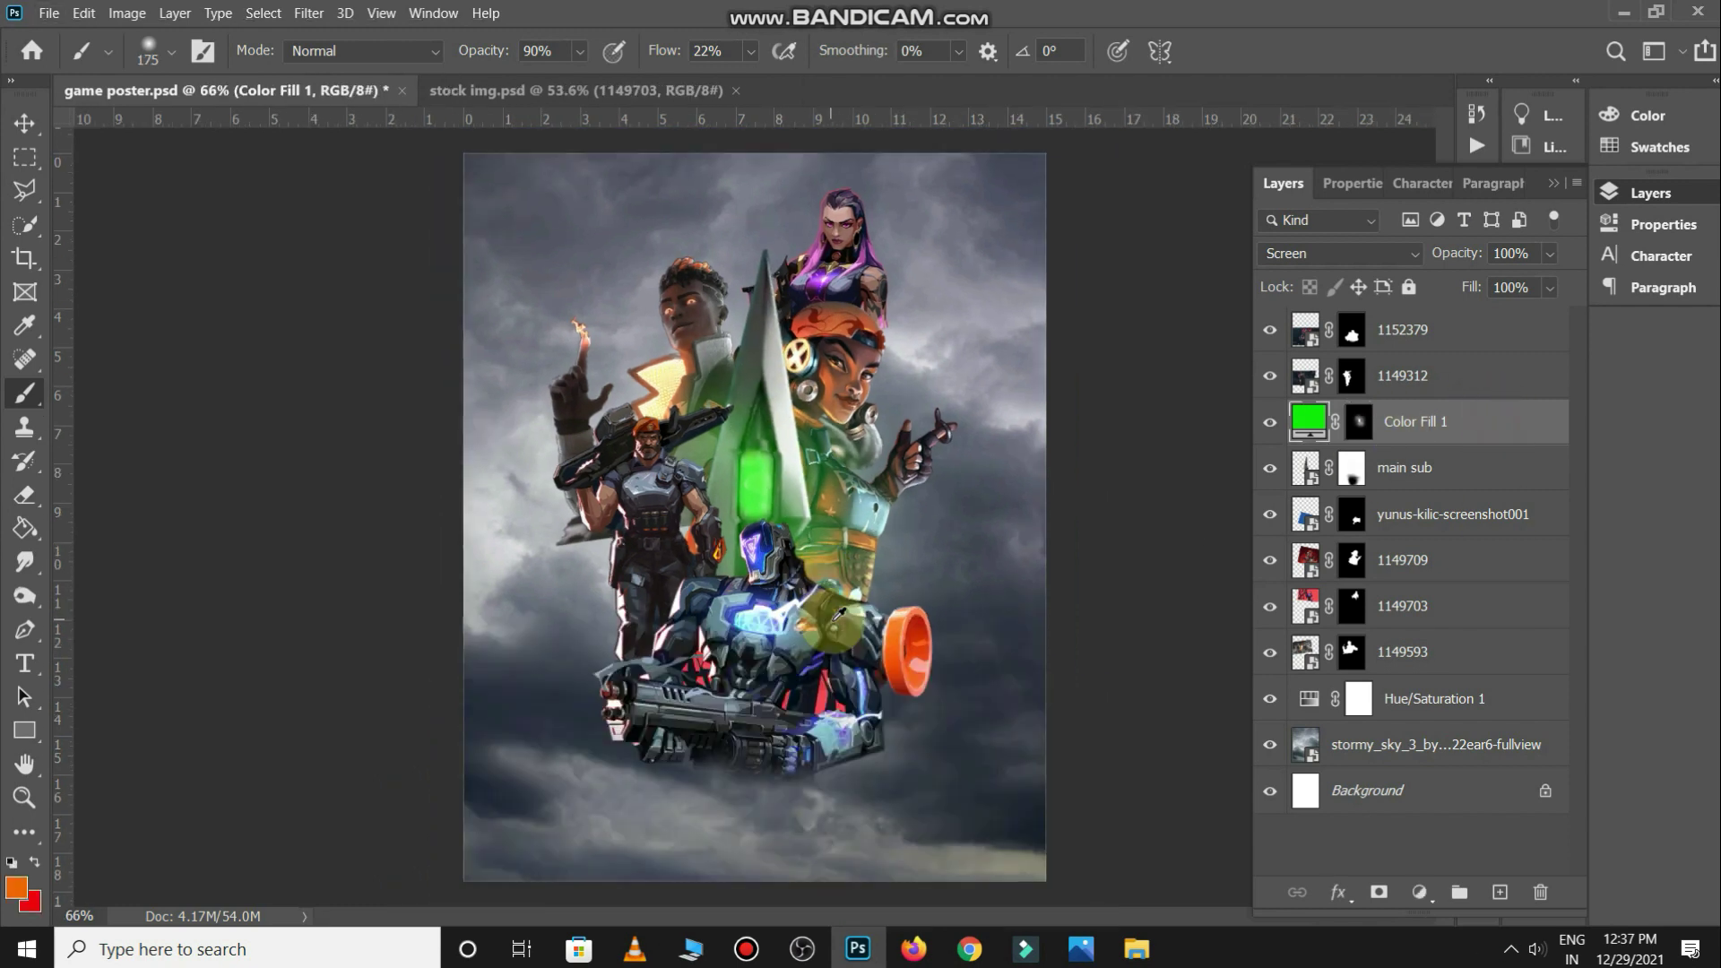
{"action": "key", "text": "v"}
{"action": "left_click", "coordinate": [1111, 596]}
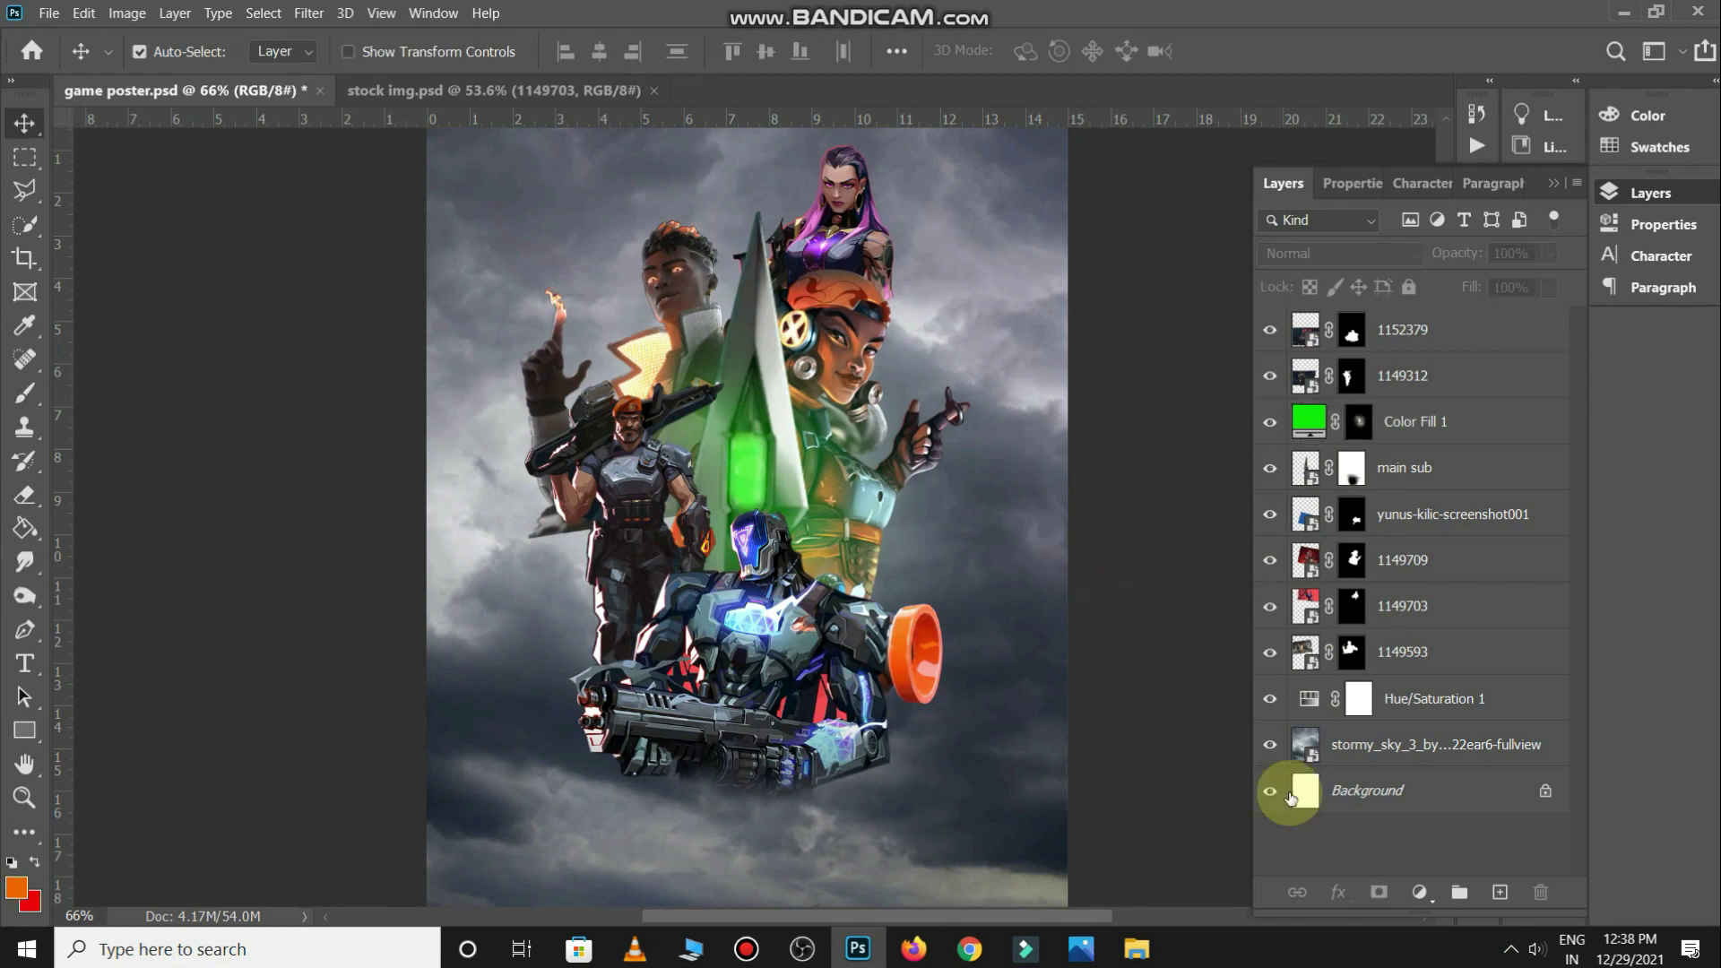
{"action": "left_click", "coordinate": [1417, 893]}
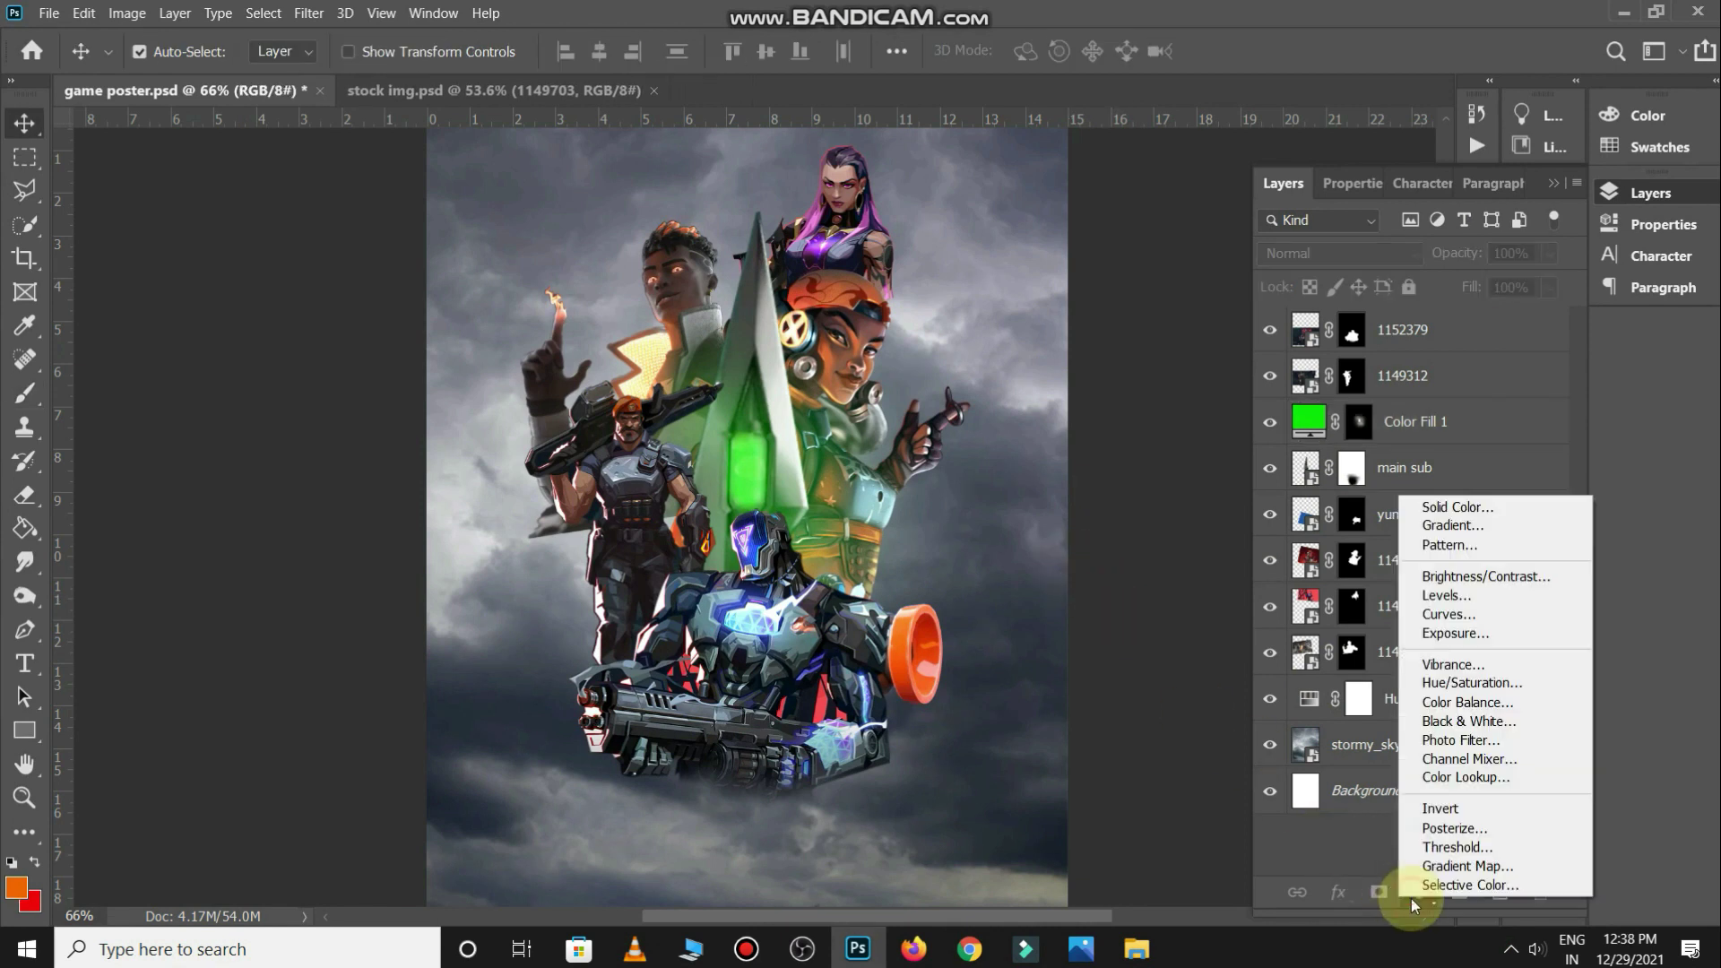
{"action": "left_click", "coordinate": [1461, 507]}
{"action": "left_click", "coordinate": [1437, 543]}
{"action": "left_click", "coordinate": [1348, 359]}
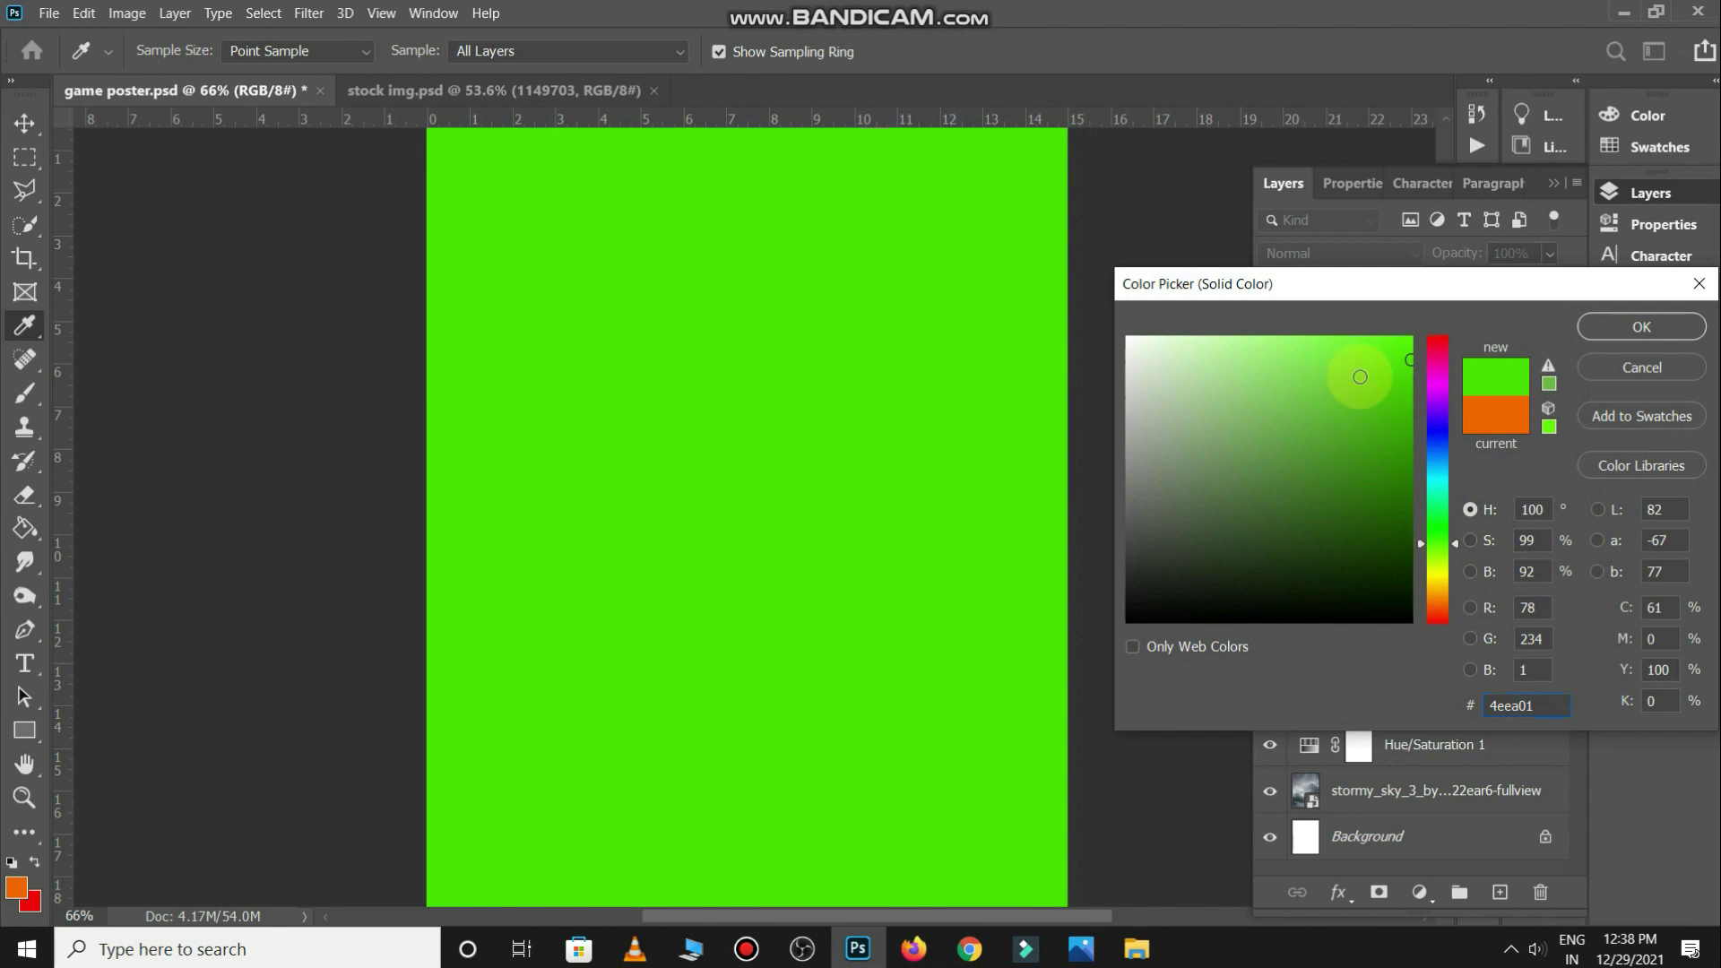
{"action": "left_click", "coordinate": [1640, 328]}
{"action": "double_click", "coordinate": [1425, 338]}
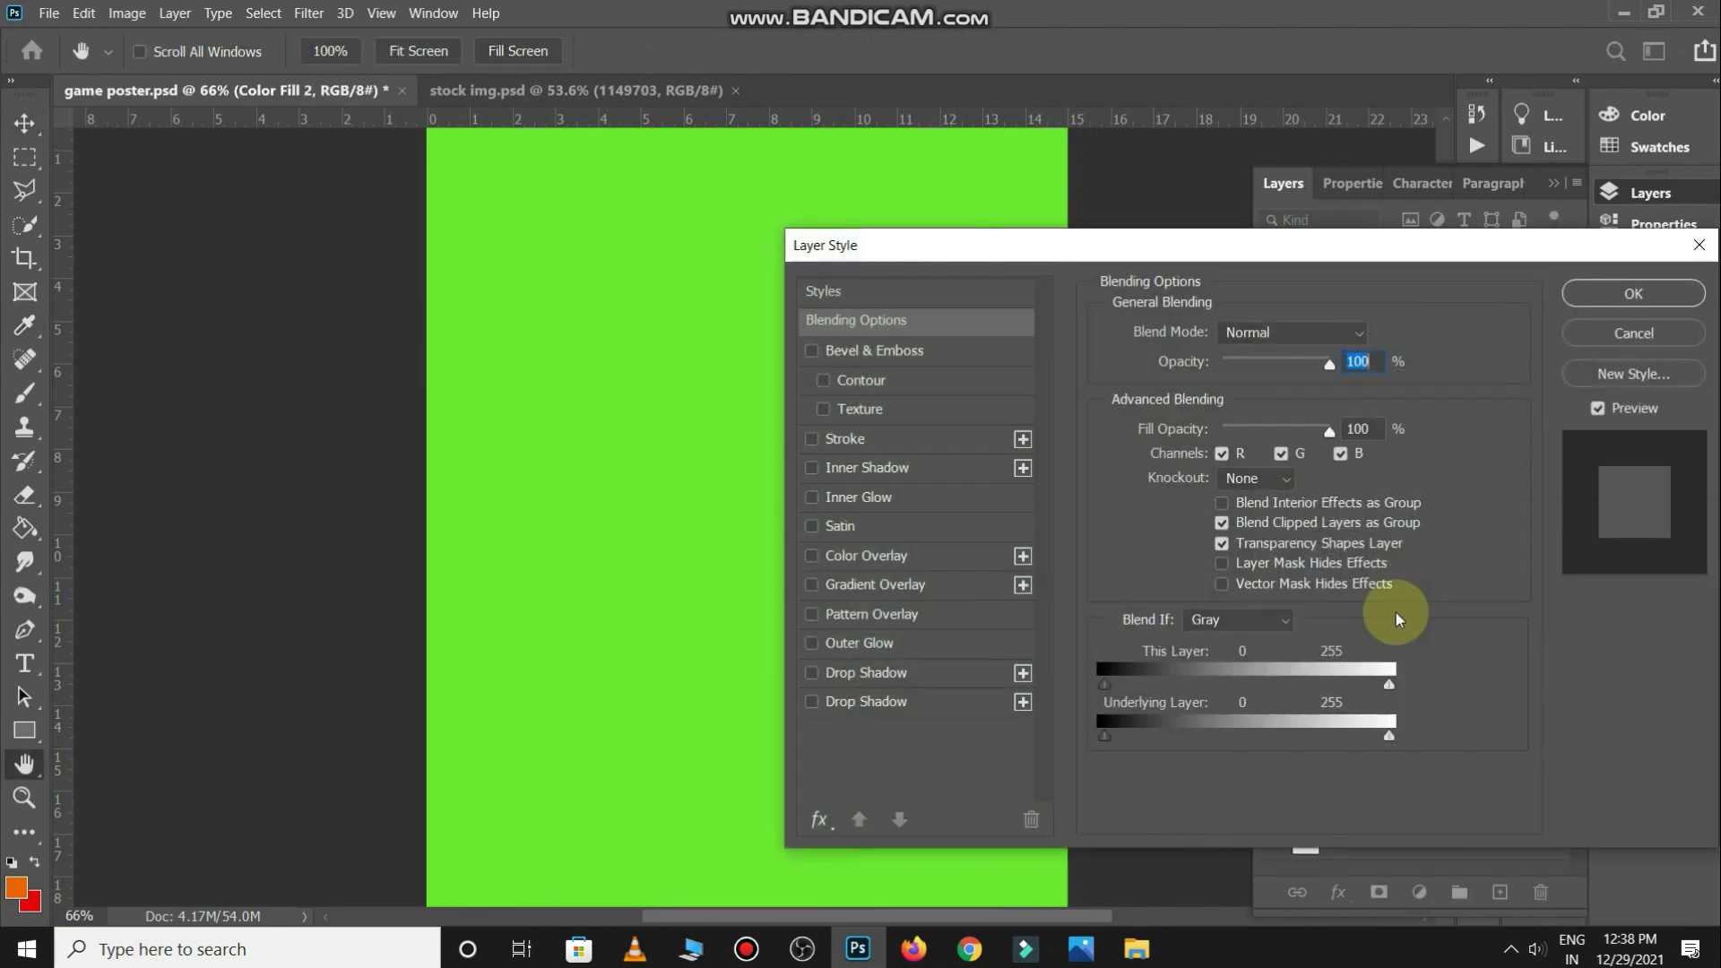
{"action": "left_click_drag", "start_coordinate": [1104, 735], "coordinate": [1332, 735]}
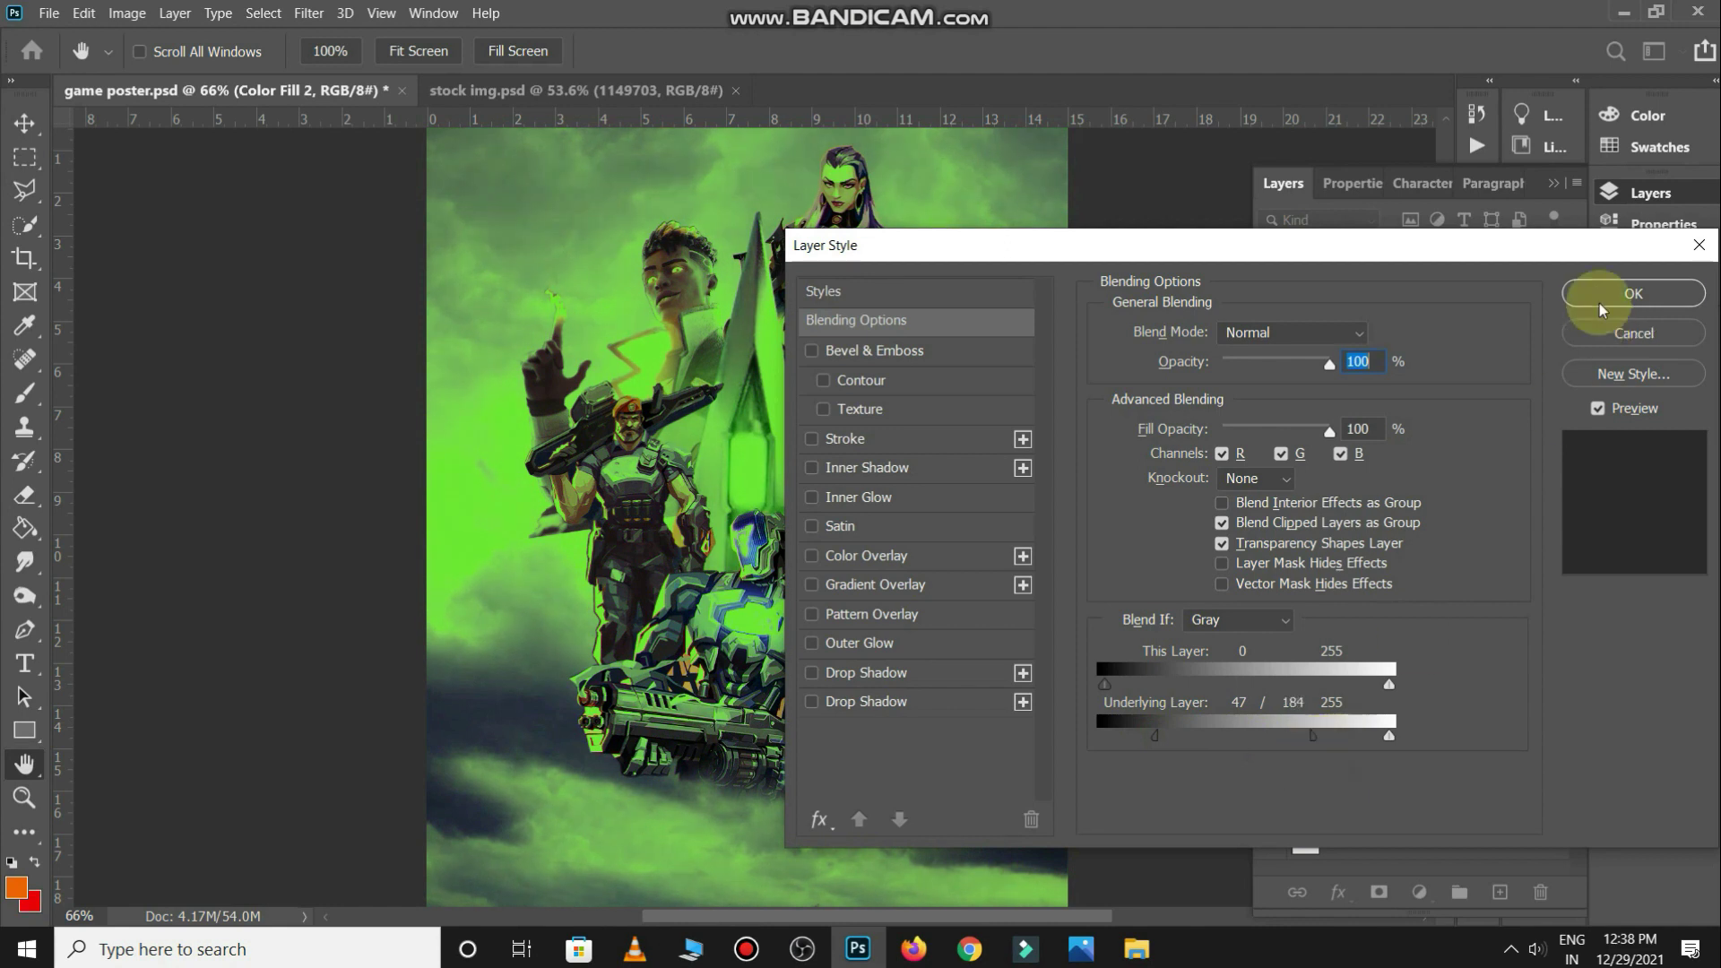
{"action": "left_click", "coordinate": [1602, 295]}
{"action": "left_click", "coordinate": [1355, 329]}
{"action": "key", "text": "ctrl+i"}
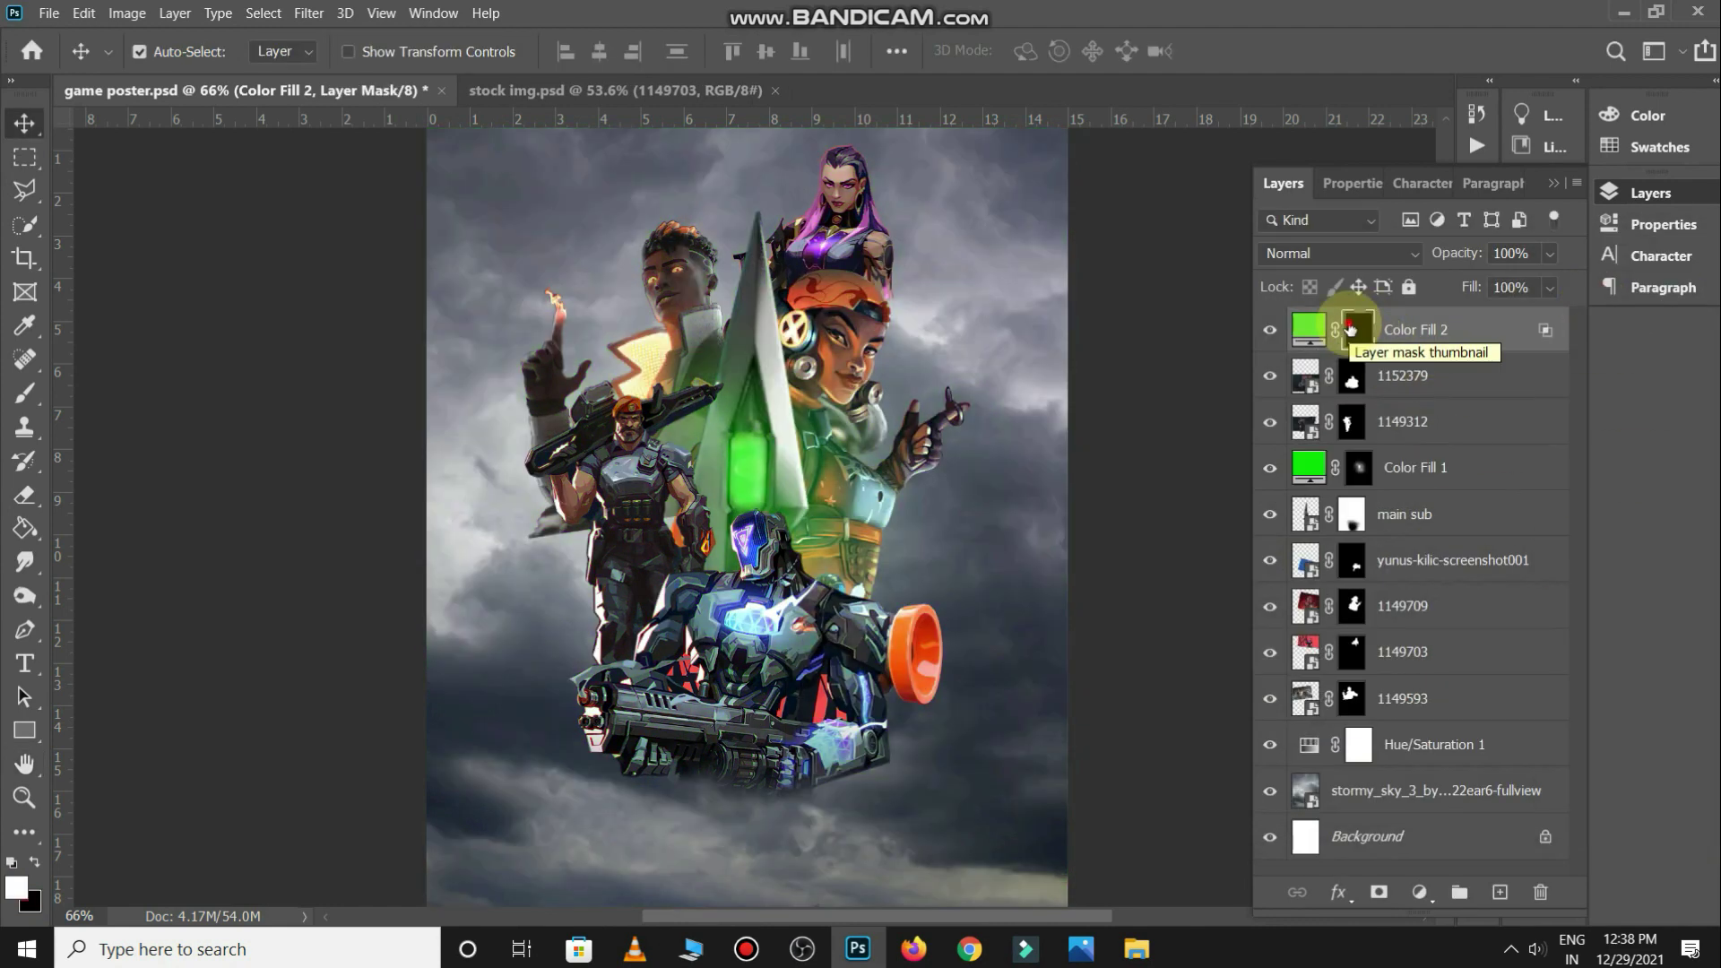
{"action": "key", "text": "b"}
{"action": "left_click", "coordinate": [775, 475]}
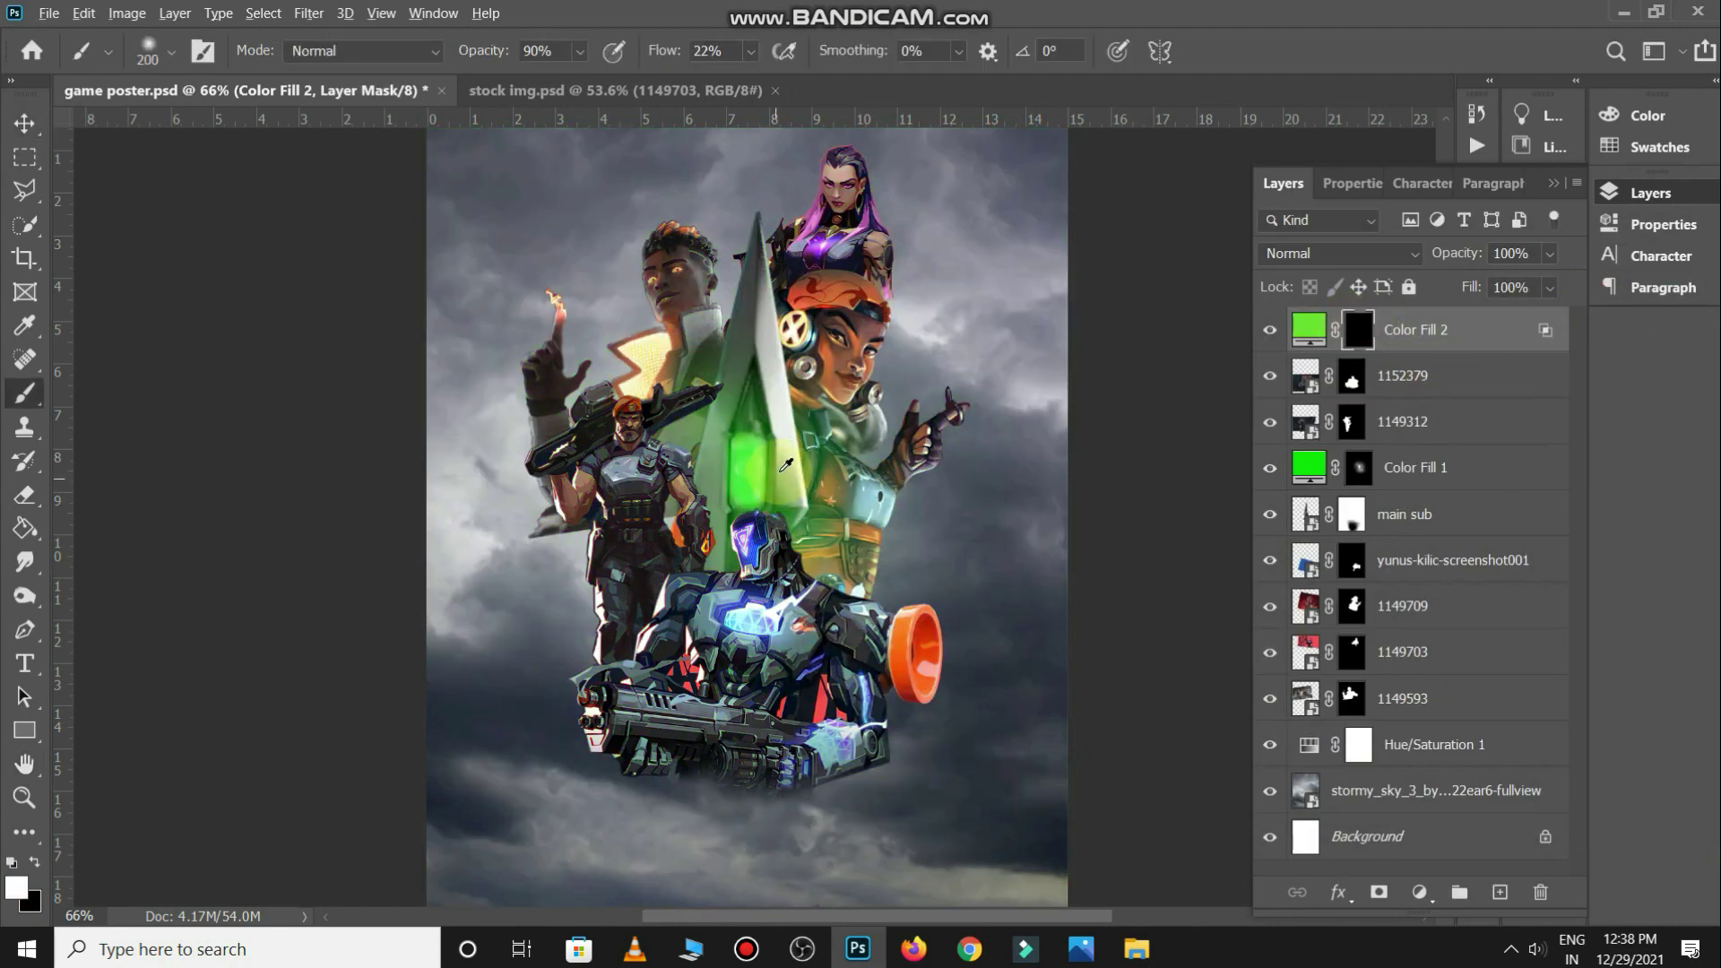
{"action": "scroll", "coordinate": [786, 463], "scroll_direction": "up", "scroll_amount": 2}
{"action": "mouse_move", "coordinate": [777, 520]}
{"action": "left_mouse_down"}
{"action": "mouse_move", "coordinate": [692, 410]}
{"action": "mouse_move", "coordinate": [756, 549]}
{"action": "left_mouse_up"}
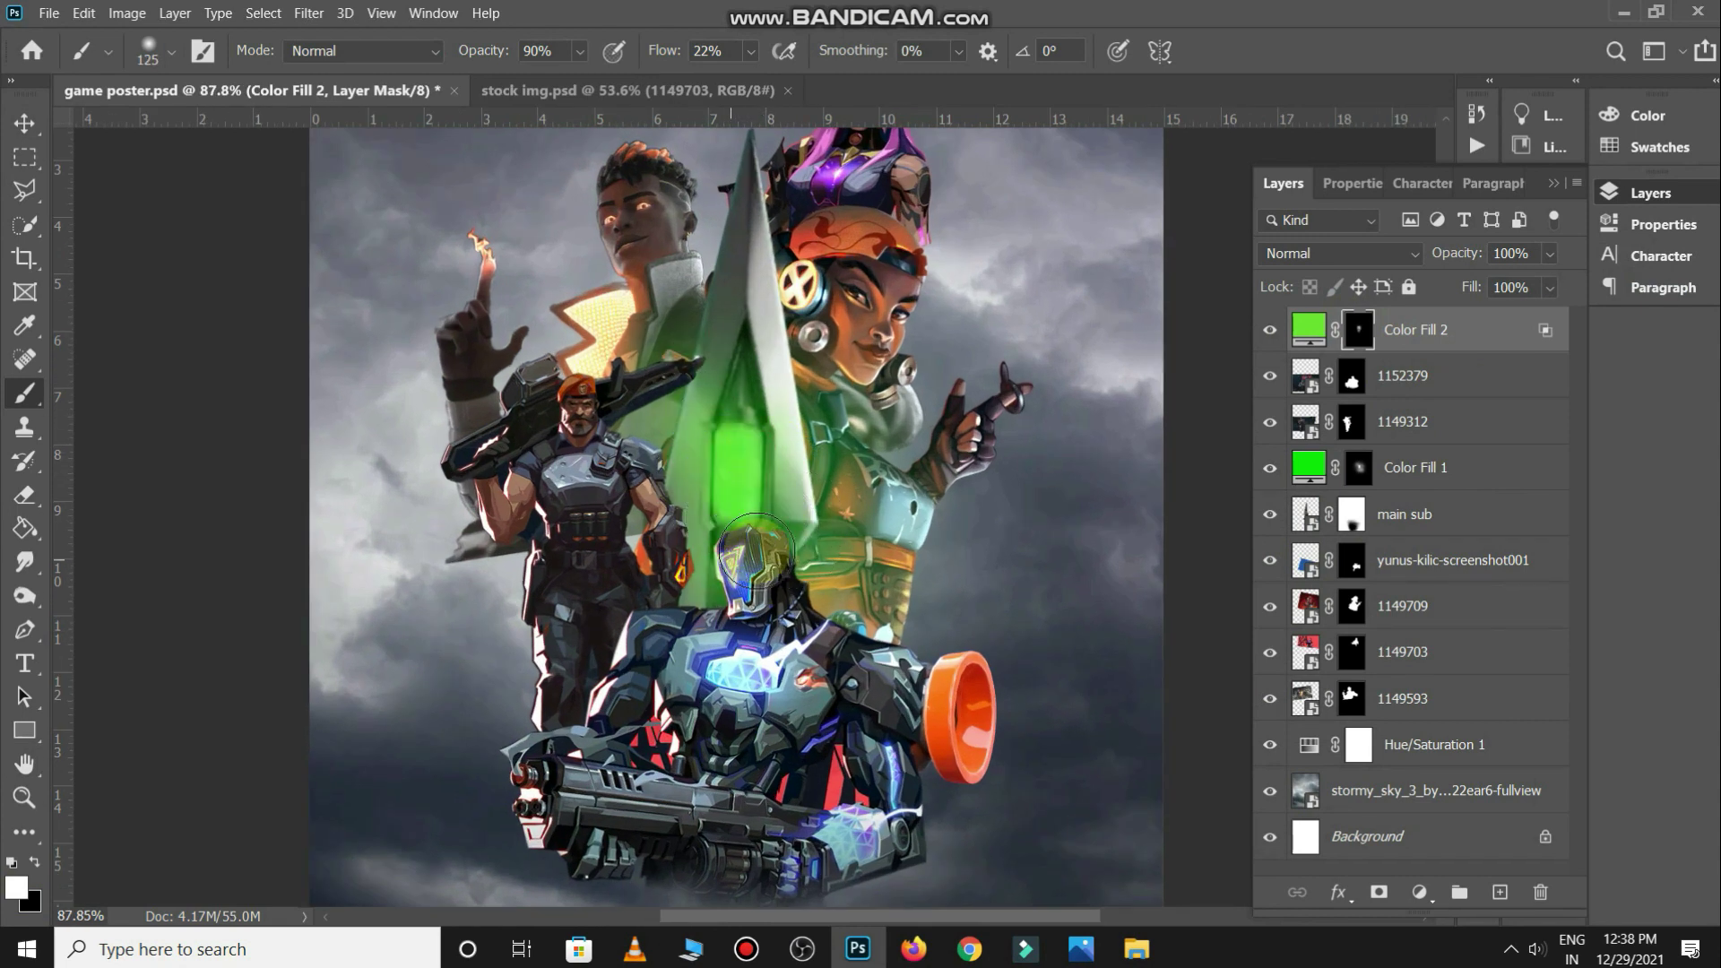
{"action": "scroll", "coordinate": [792, 544], "scroll_direction": "down", "scroll_amount": 1}
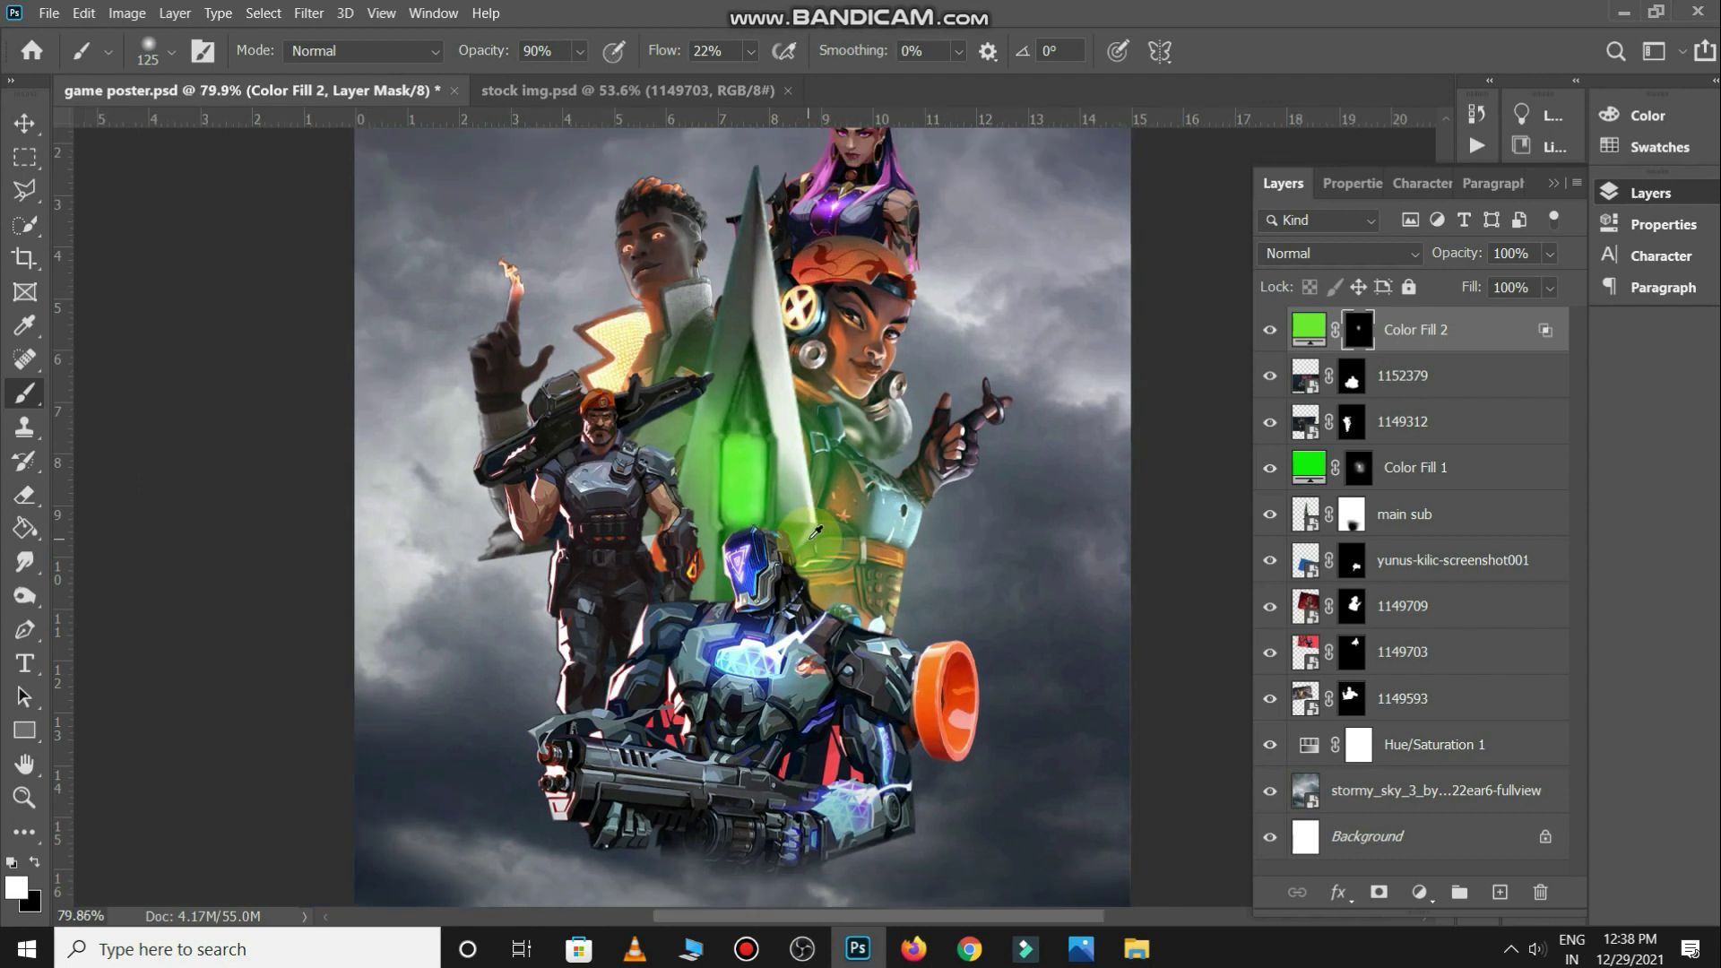
{"action": "scroll", "coordinate": [793, 544], "scroll_direction": "down", "scroll_amount": 1}
{"action": "key", "text": "Delete"}
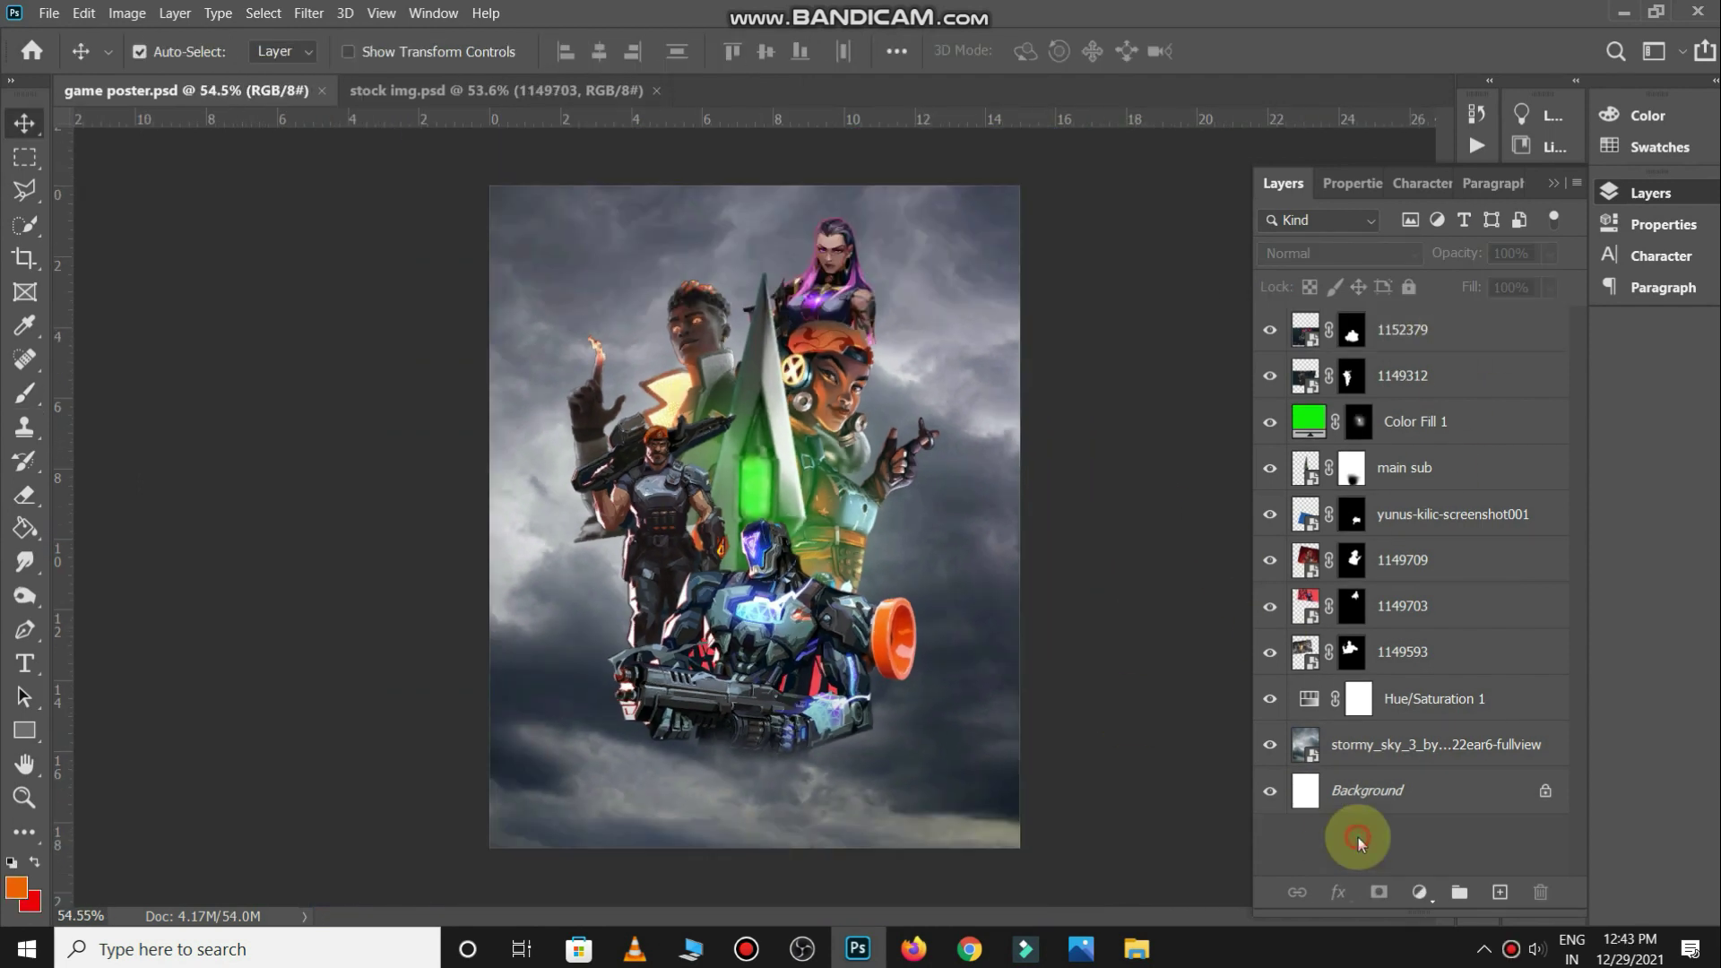
Add a raised Exposure adjustment above Color Fill 1 and invert its mask to hide it
{"action": "left_click", "coordinate": [1442, 423]}
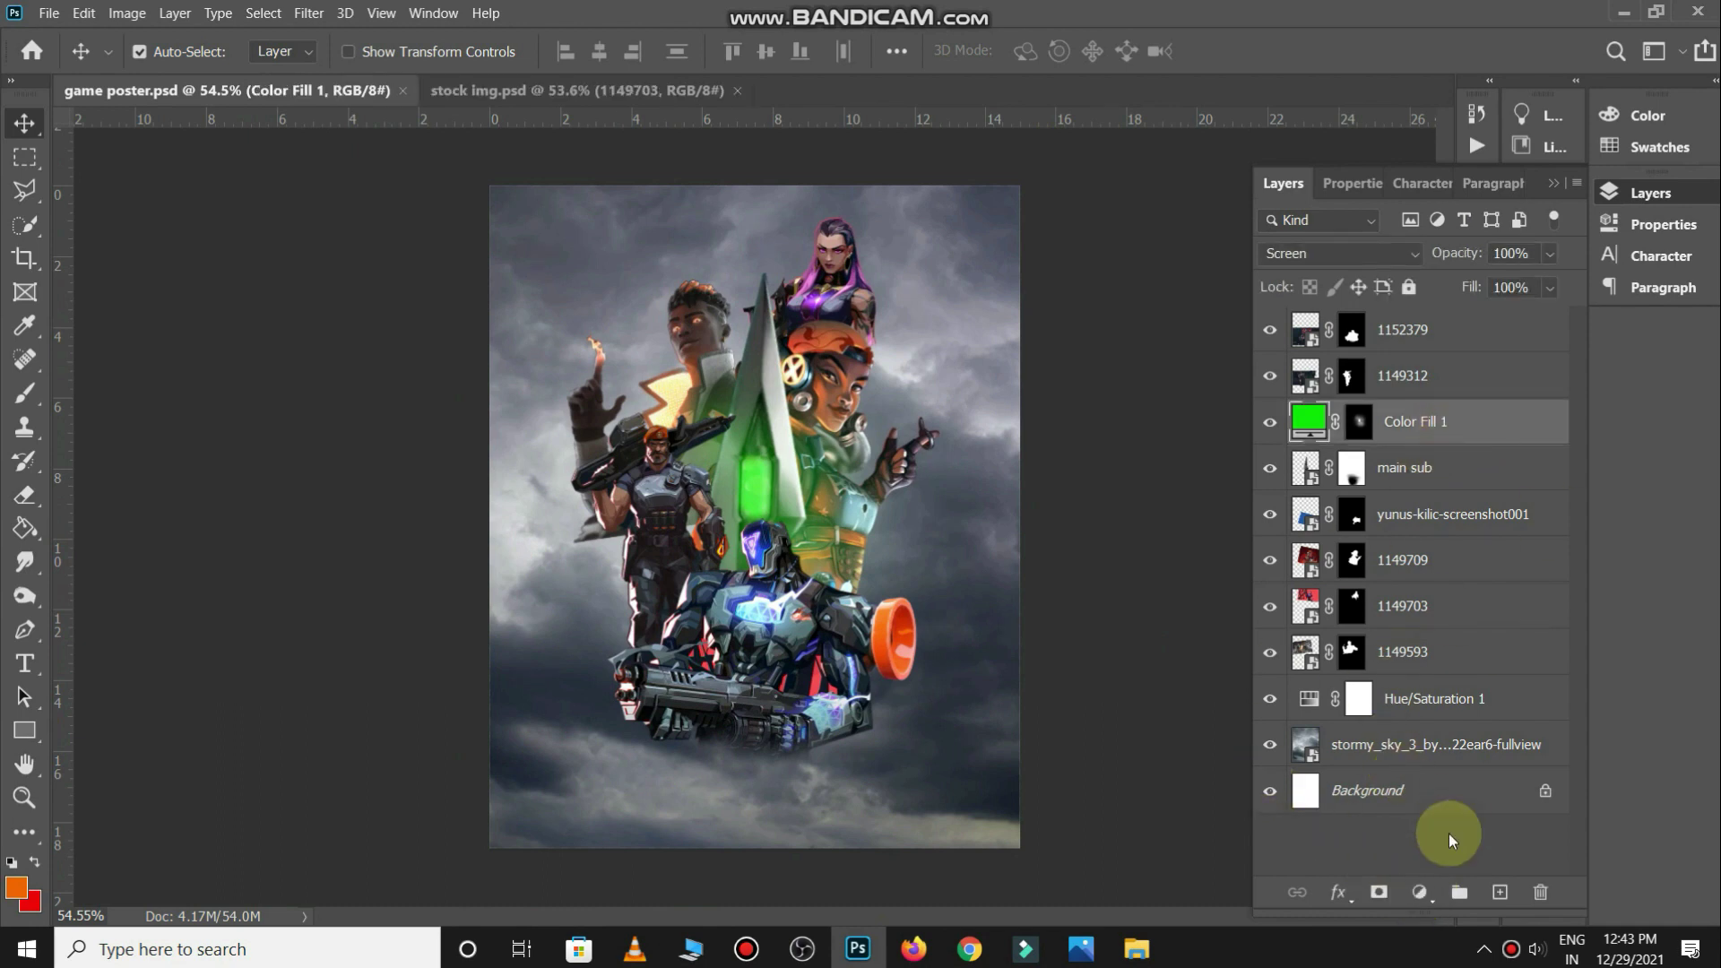
{"action": "left_click", "coordinate": [1420, 893]}
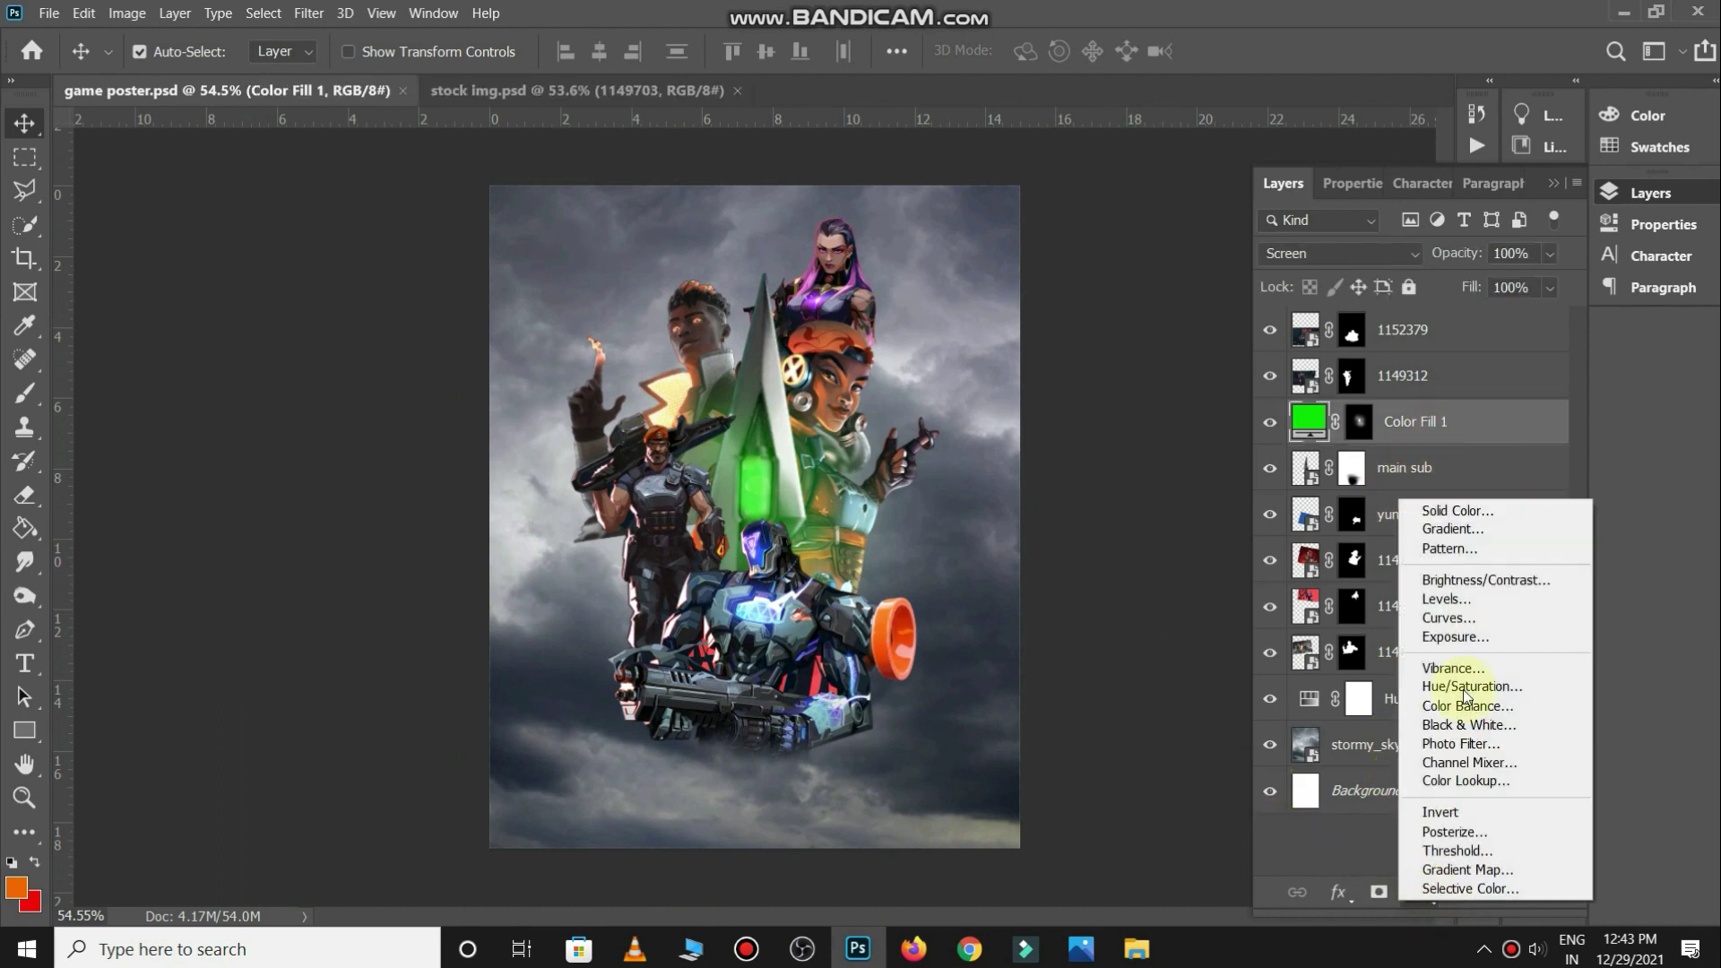
{"action": "left_click", "coordinate": [1476, 638]}
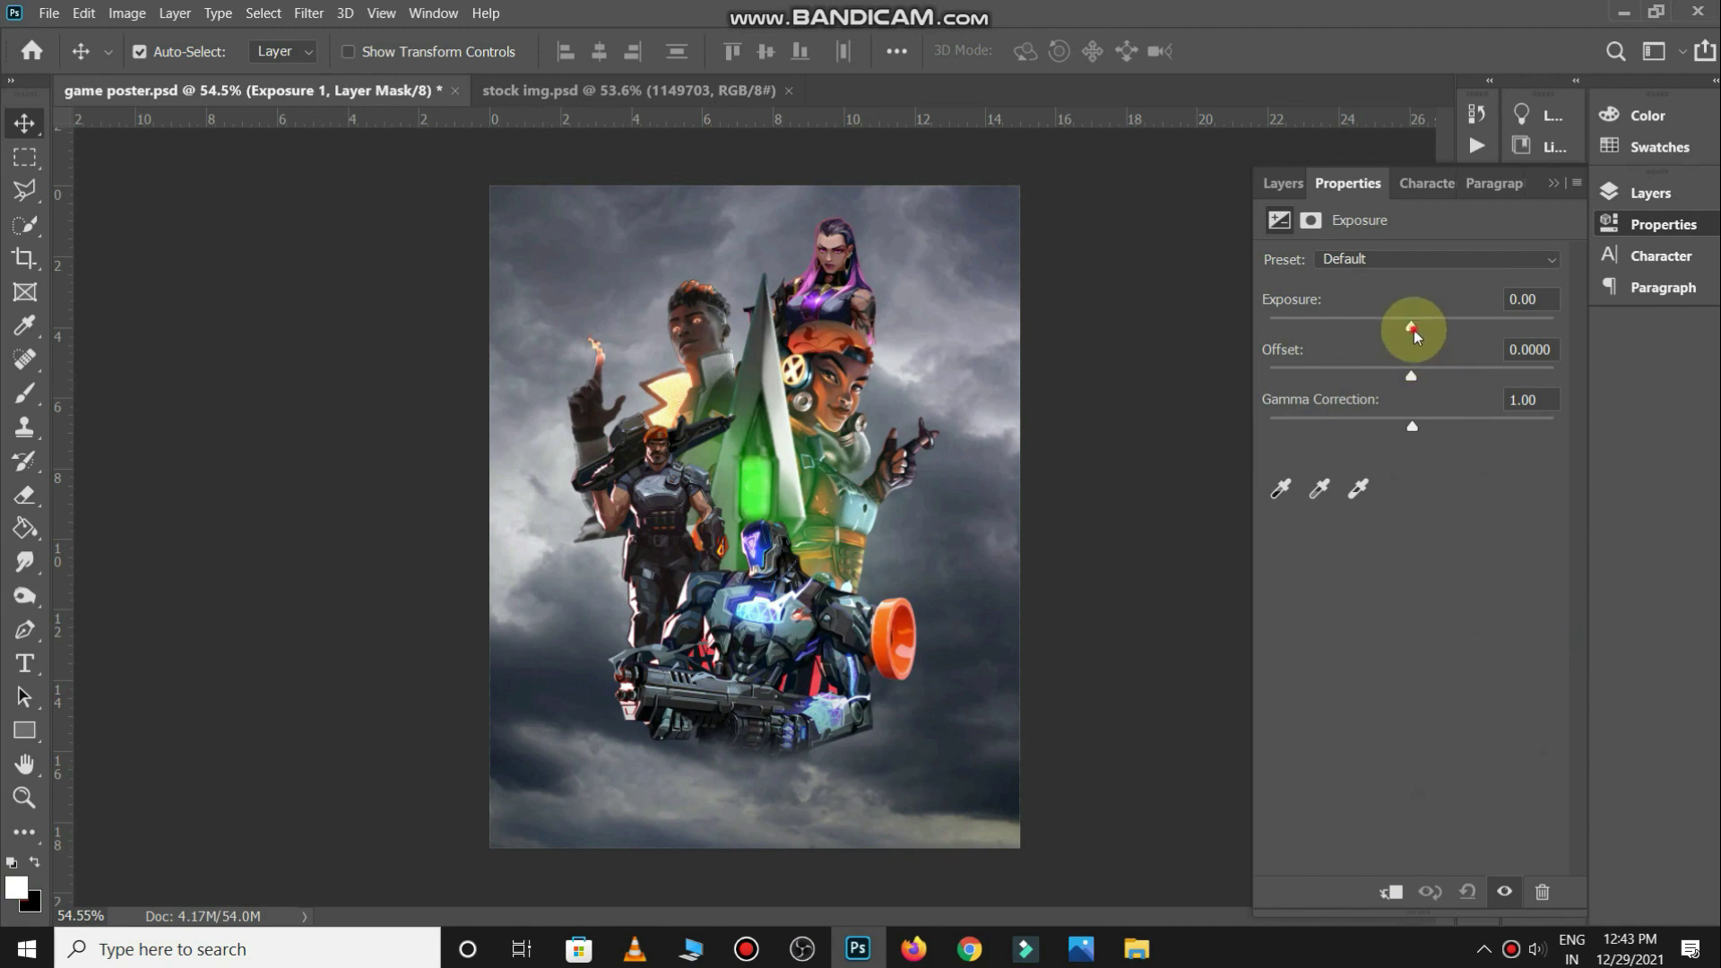
{"action": "left_click_drag", "start_coordinate": [1412, 321], "coordinate": [1457, 330]}
{"action": "left_click", "coordinate": [1283, 183]}
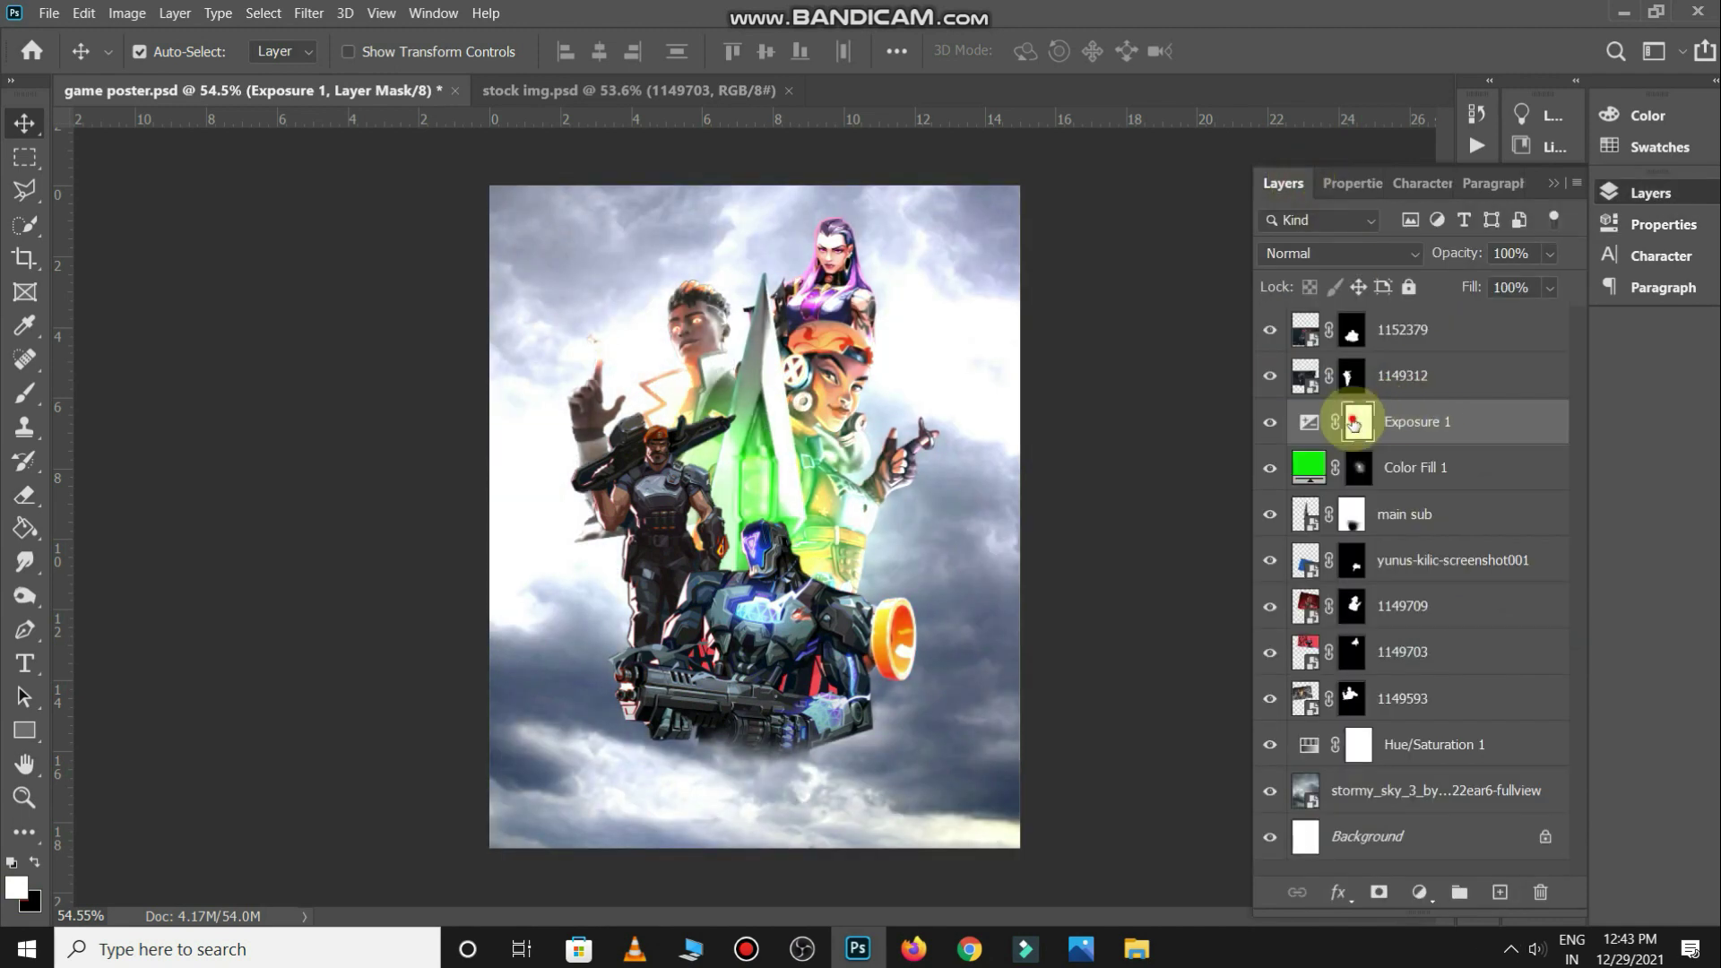
{"action": "key", "text": "ctrl+i"}
Paint brightened spots on the Exposure mask, compare it on and off, and save the poster
{"action": "key", "text": "b"}
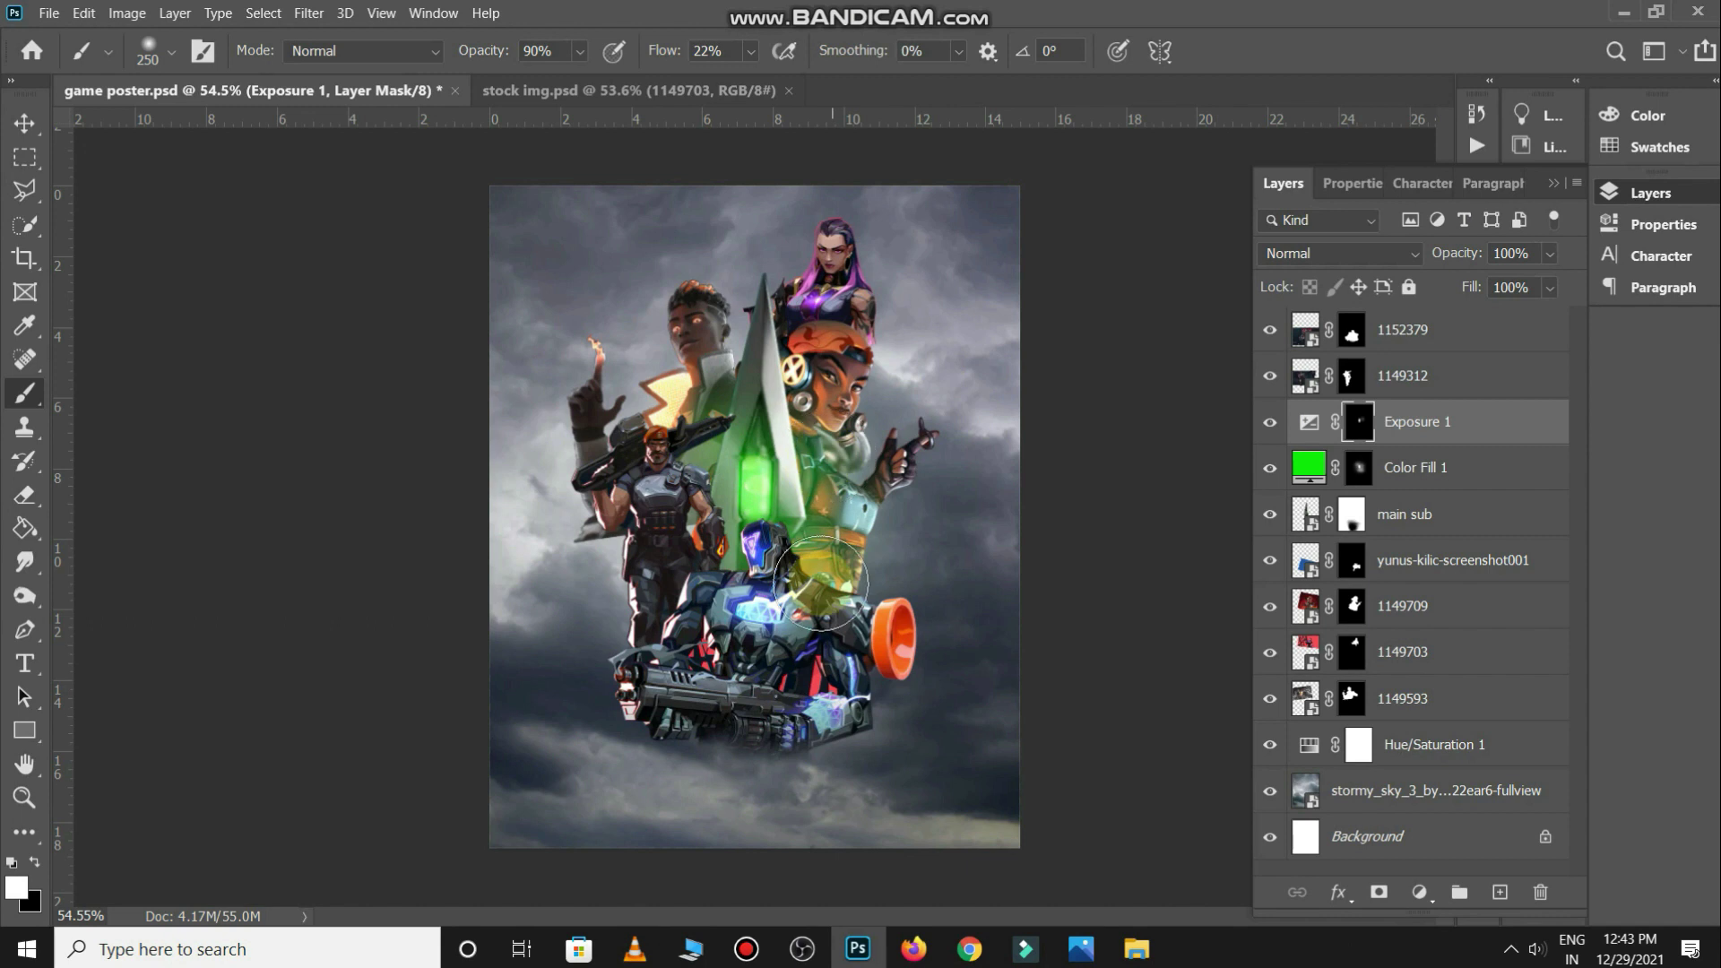
{"action": "left_click_drag", "start_coordinate": [726, 445], "coordinate": [714, 523]}
{"action": "key", "text": "ctrl+z"}
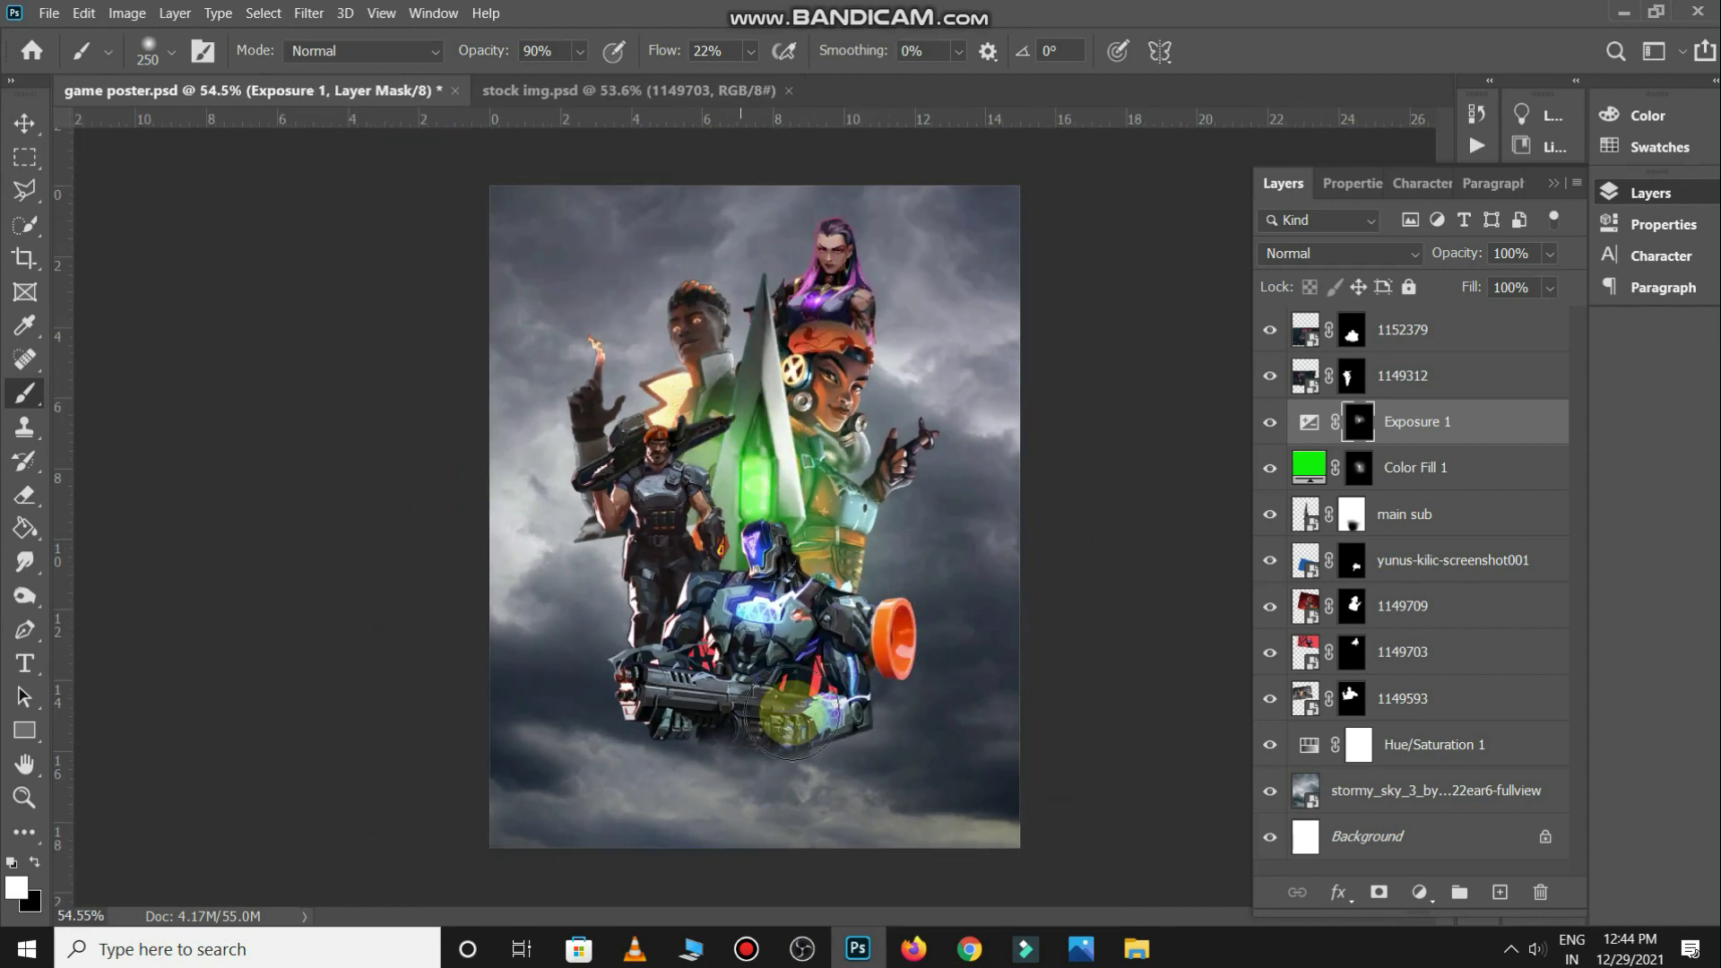
{"action": "left_click", "coordinate": [1270, 435]}
{"action": "left_click", "coordinate": [1270, 436]}
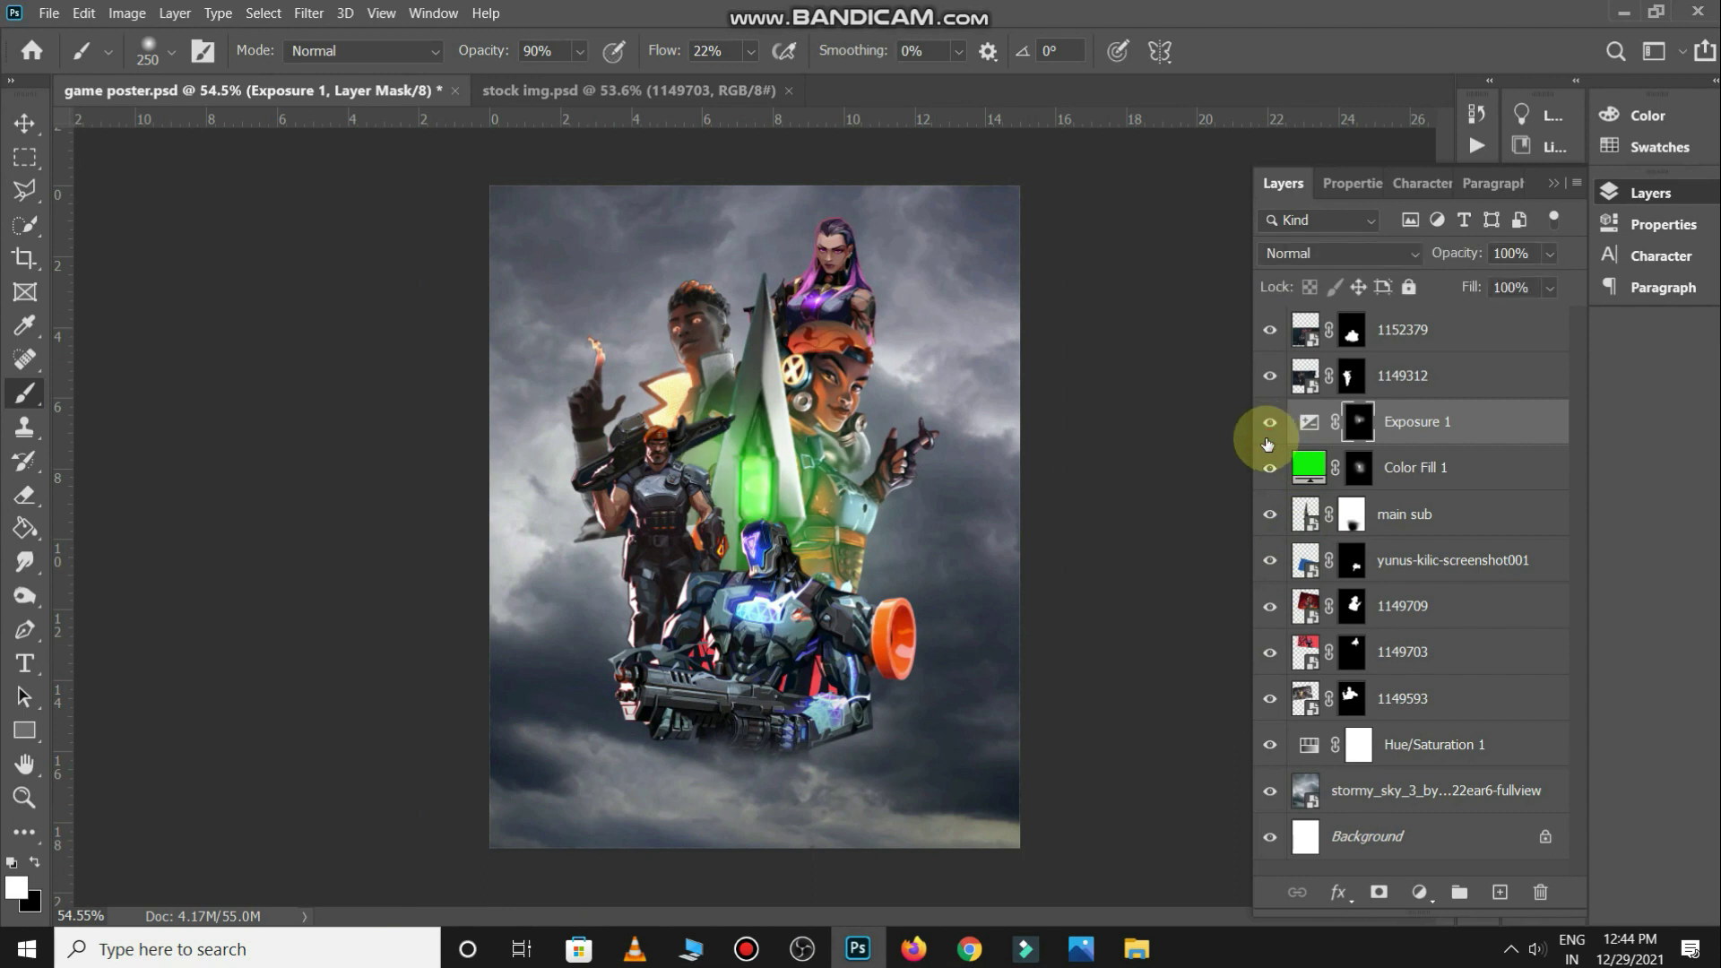
{"action": "key", "text": "v"}
{"action": "left_click", "coordinate": [1094, 564]}
{"action": "key", "text": "ctrl+s"}
Clip a Curves adjustment to layer 1152379, lowering its highlights and midtones to darken the robot
{"action": "left_click", "coordinate": [887, 714]}
{"action": "left_click", "coordinate": [1286, 345]}
{"action": "left_click", "coordinate": [1270, 332]}
{"action": "left_click", "coordinate": [1270, 331]}
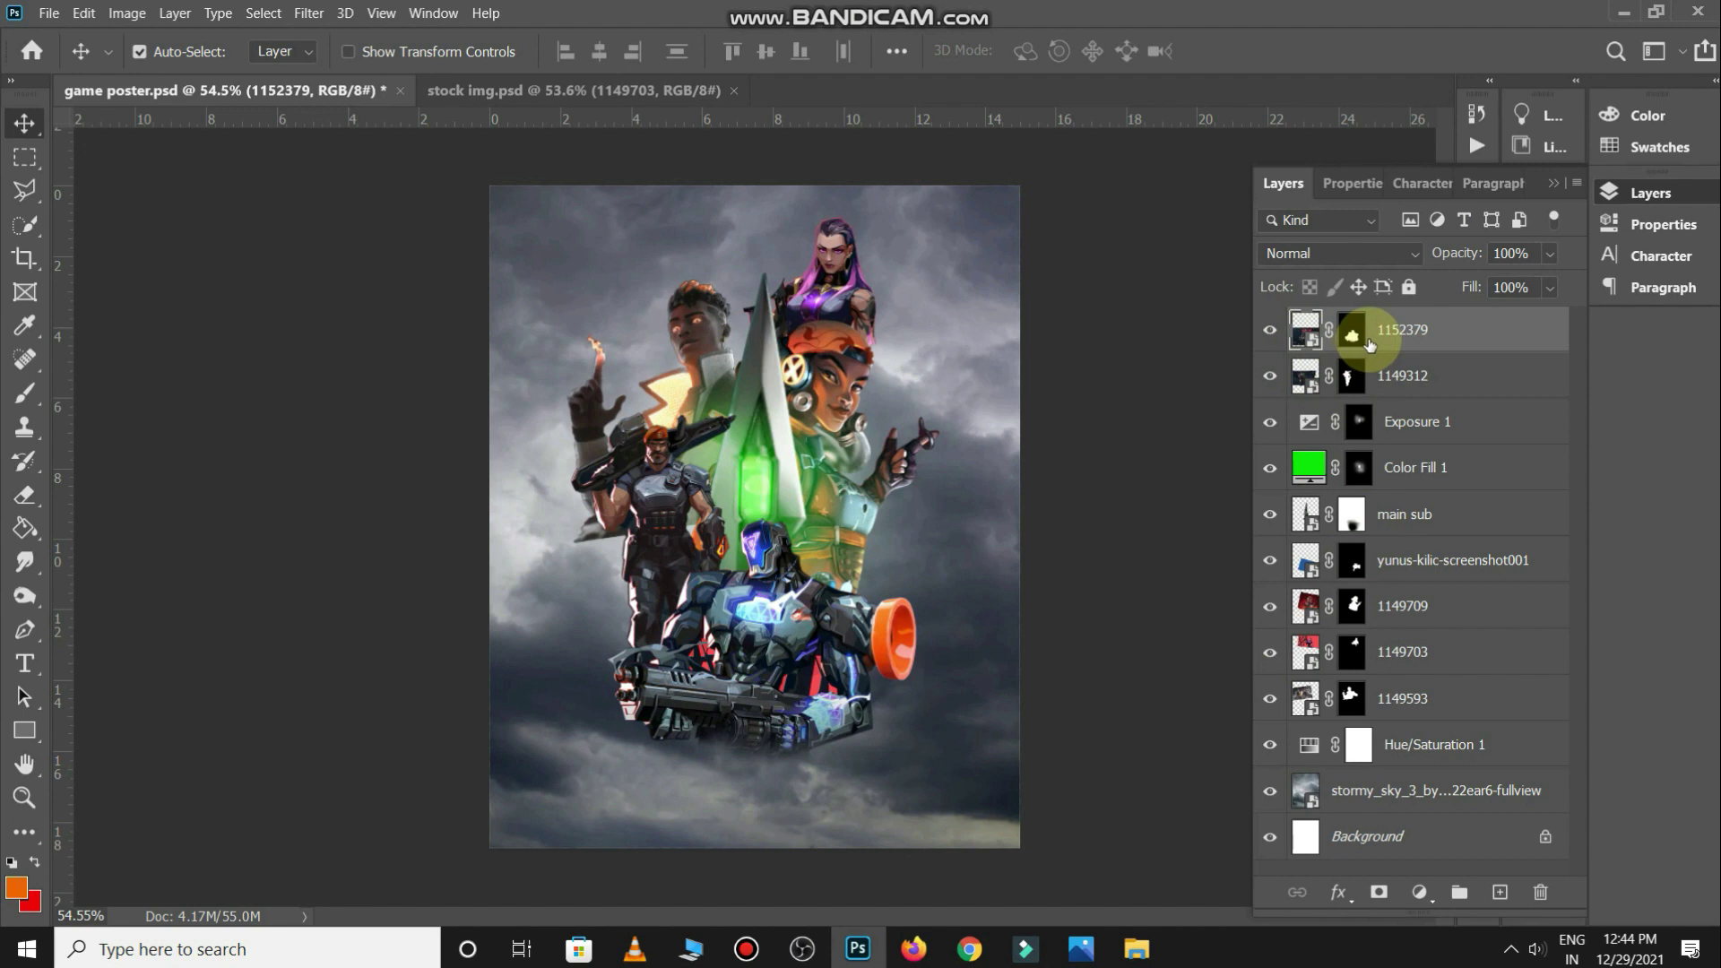
{"action": "left_click", "coordinate": [1419, 892]}
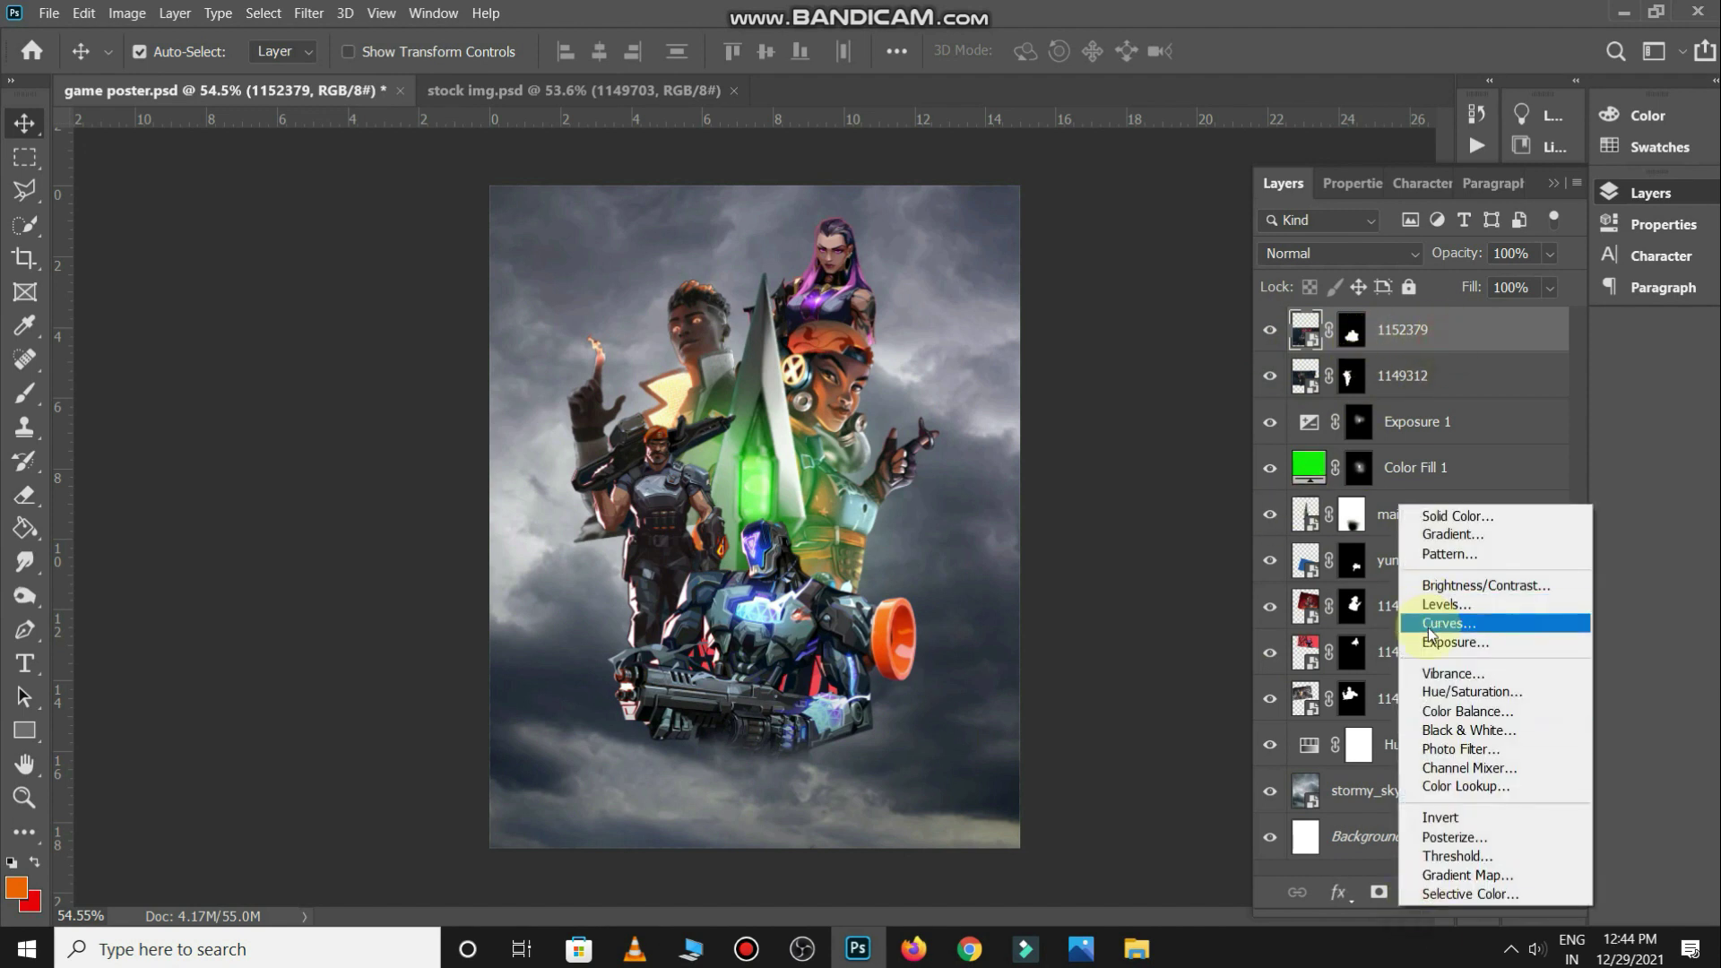
{"action": "left_click", "coordinate": [1430, 625]}
{"action": "left_click_drag", "start_coordinate": [1548, 325], "coordinate": [1604, 411]}
{"action": "left_click", "coordinate": [1399, 892]}
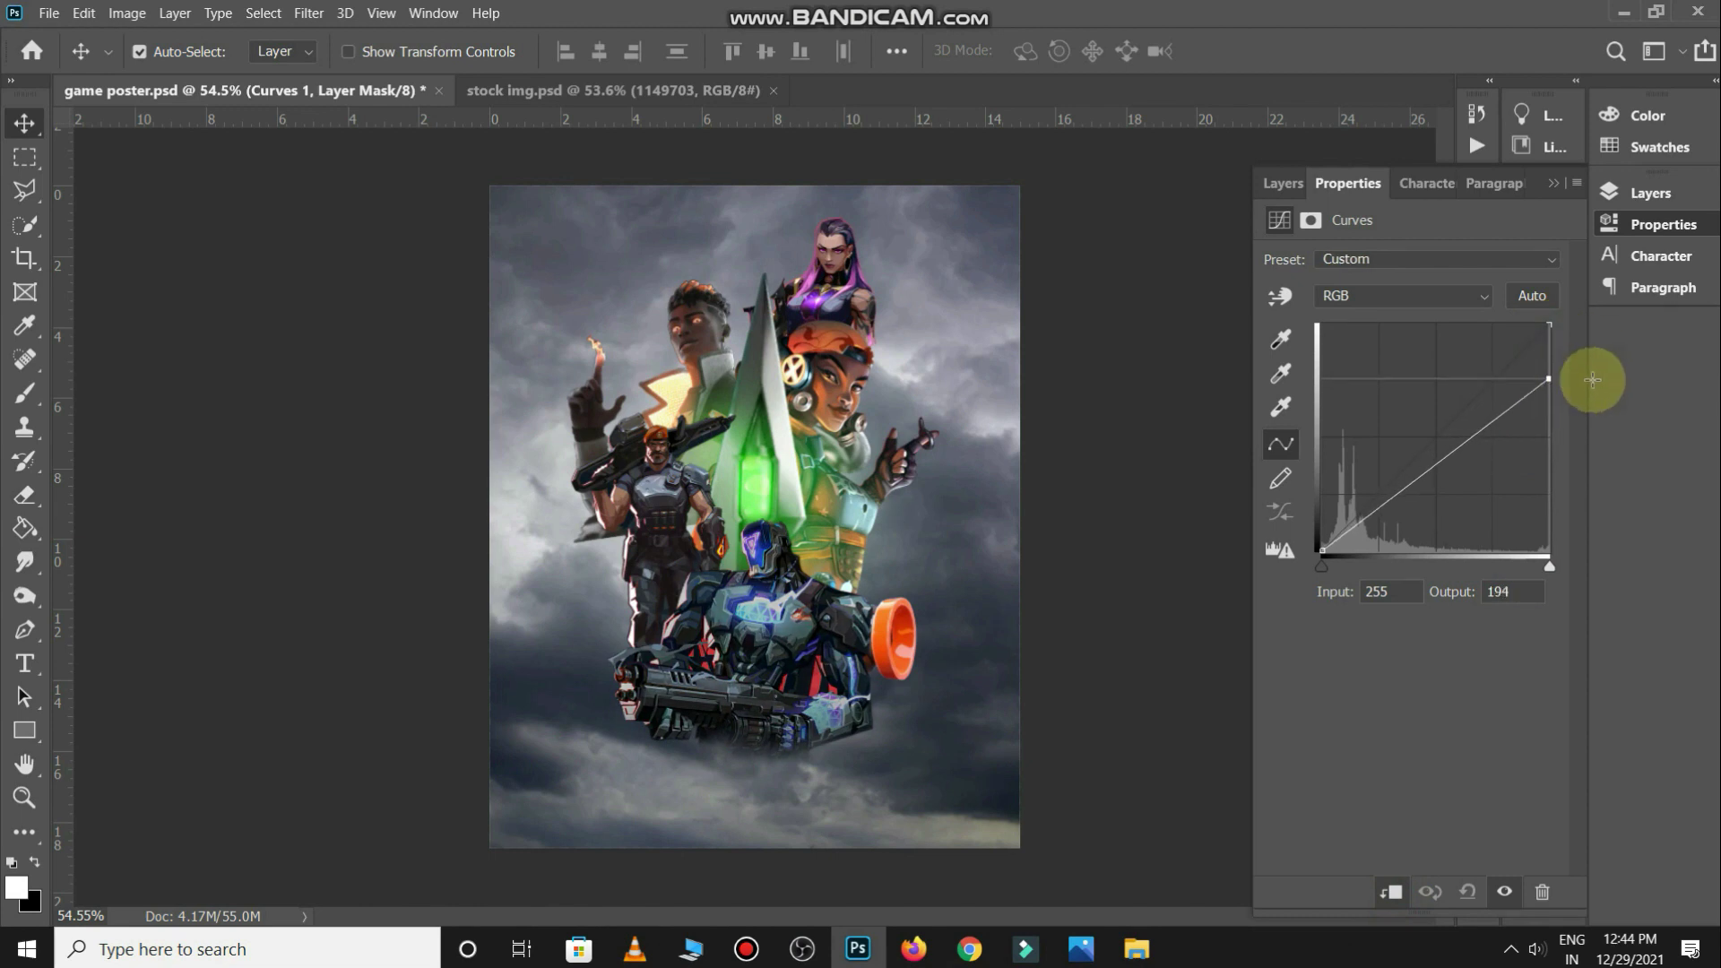
{"action": "left_click_drag", "start_coordinate": [1466, 453], "coordinate": [1469, 463]}
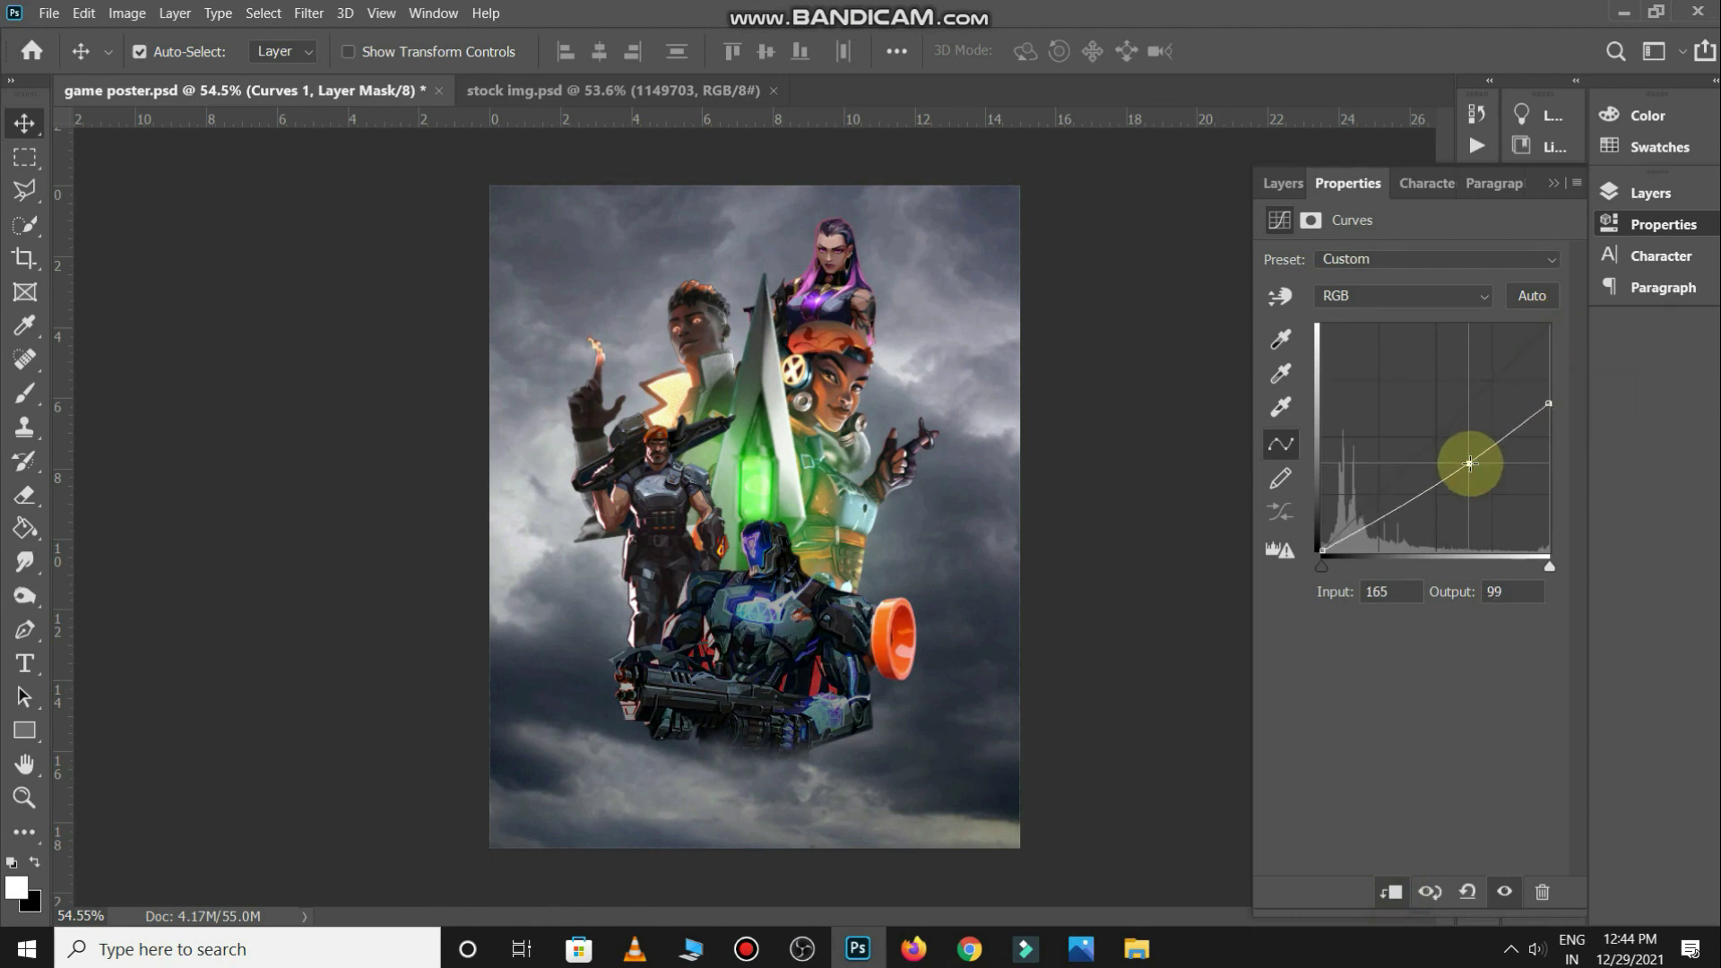
{"action": "left_click", "coordinate": [1283, 183]}
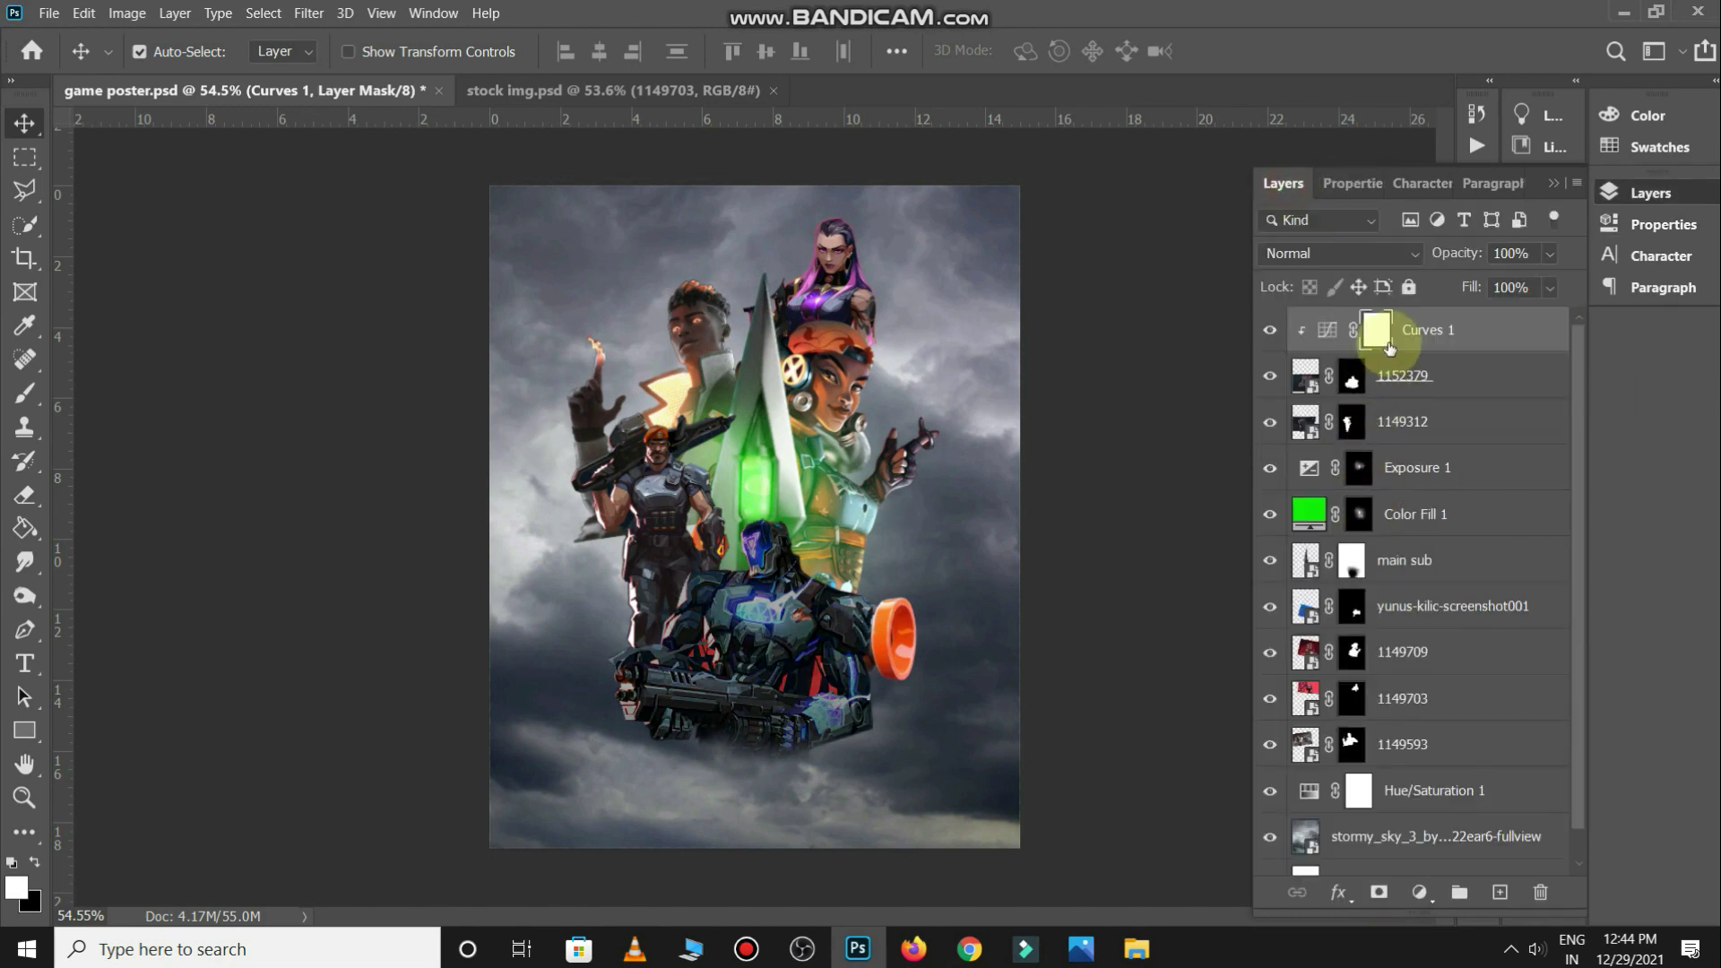
At full flow, paint the chest streak, visor, armour panel and blue strip out of the Curves mask
{"action": "key", "text": "b"}
{"action": "scroll", "coordinate": [771, 584], "scroll_direction": "up", "scroll_amount": 5}
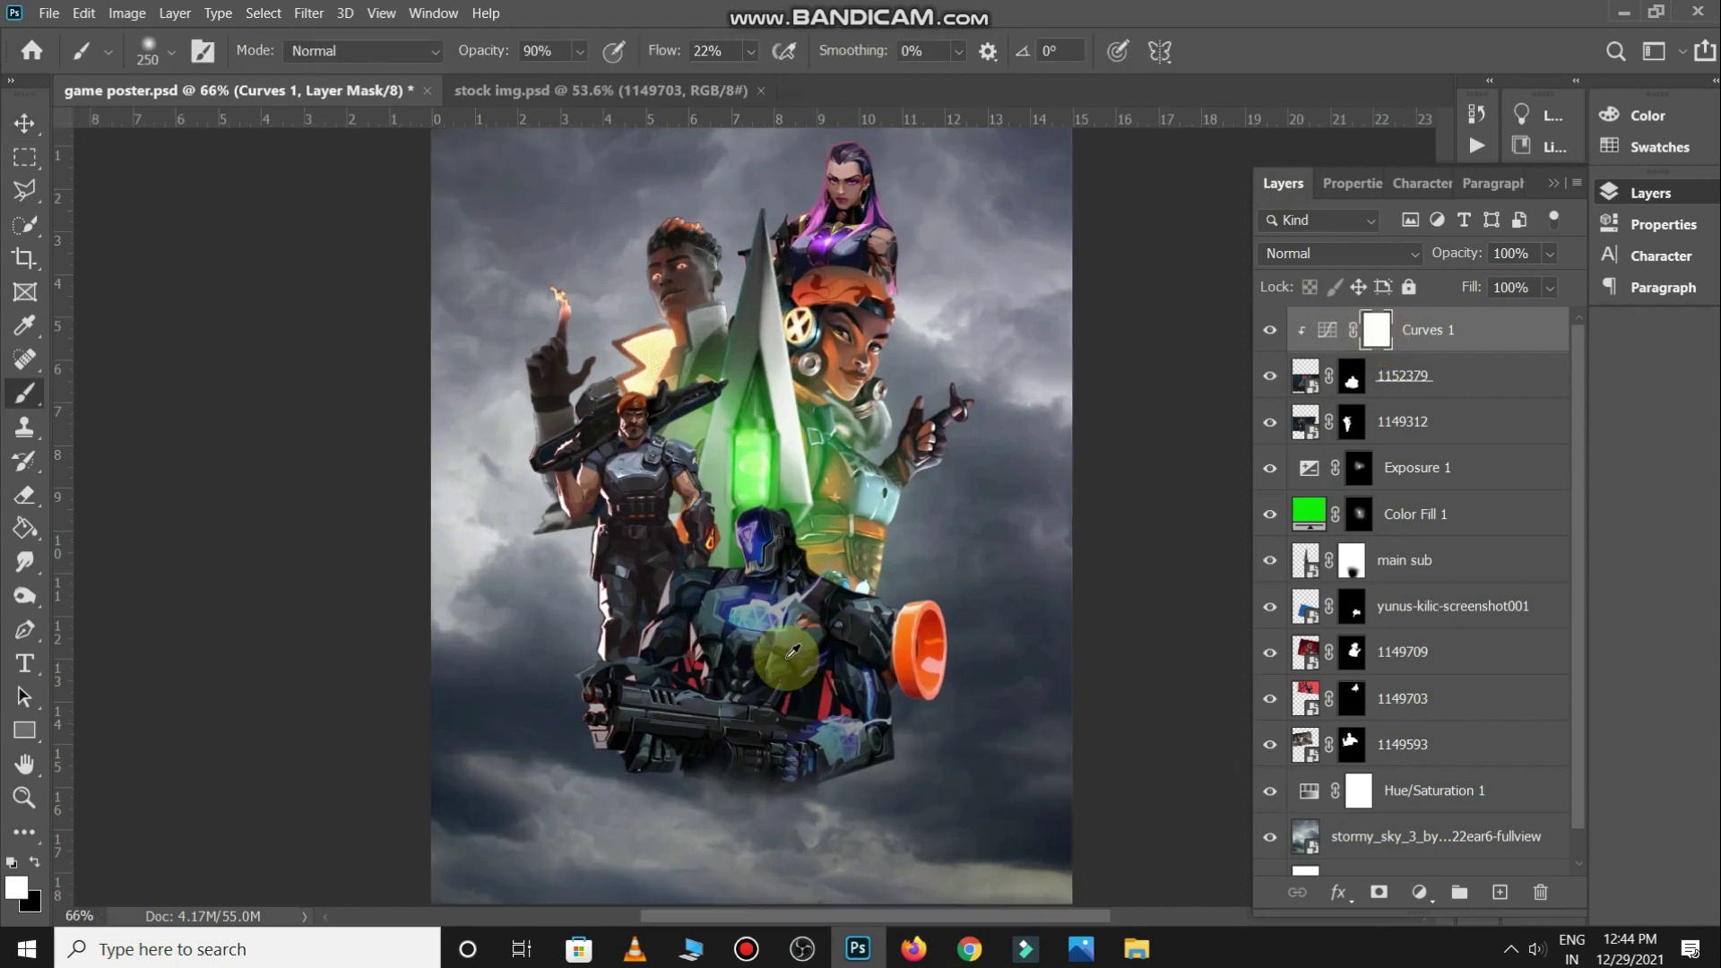
{"action": "scroll", "coordinate": [772, 584], "scroll_direction": "up", "scroll_amount": 4}
{"action": "left_click_drag", "start_coordinate": [665, 50], "coordinate": [865, 46]}
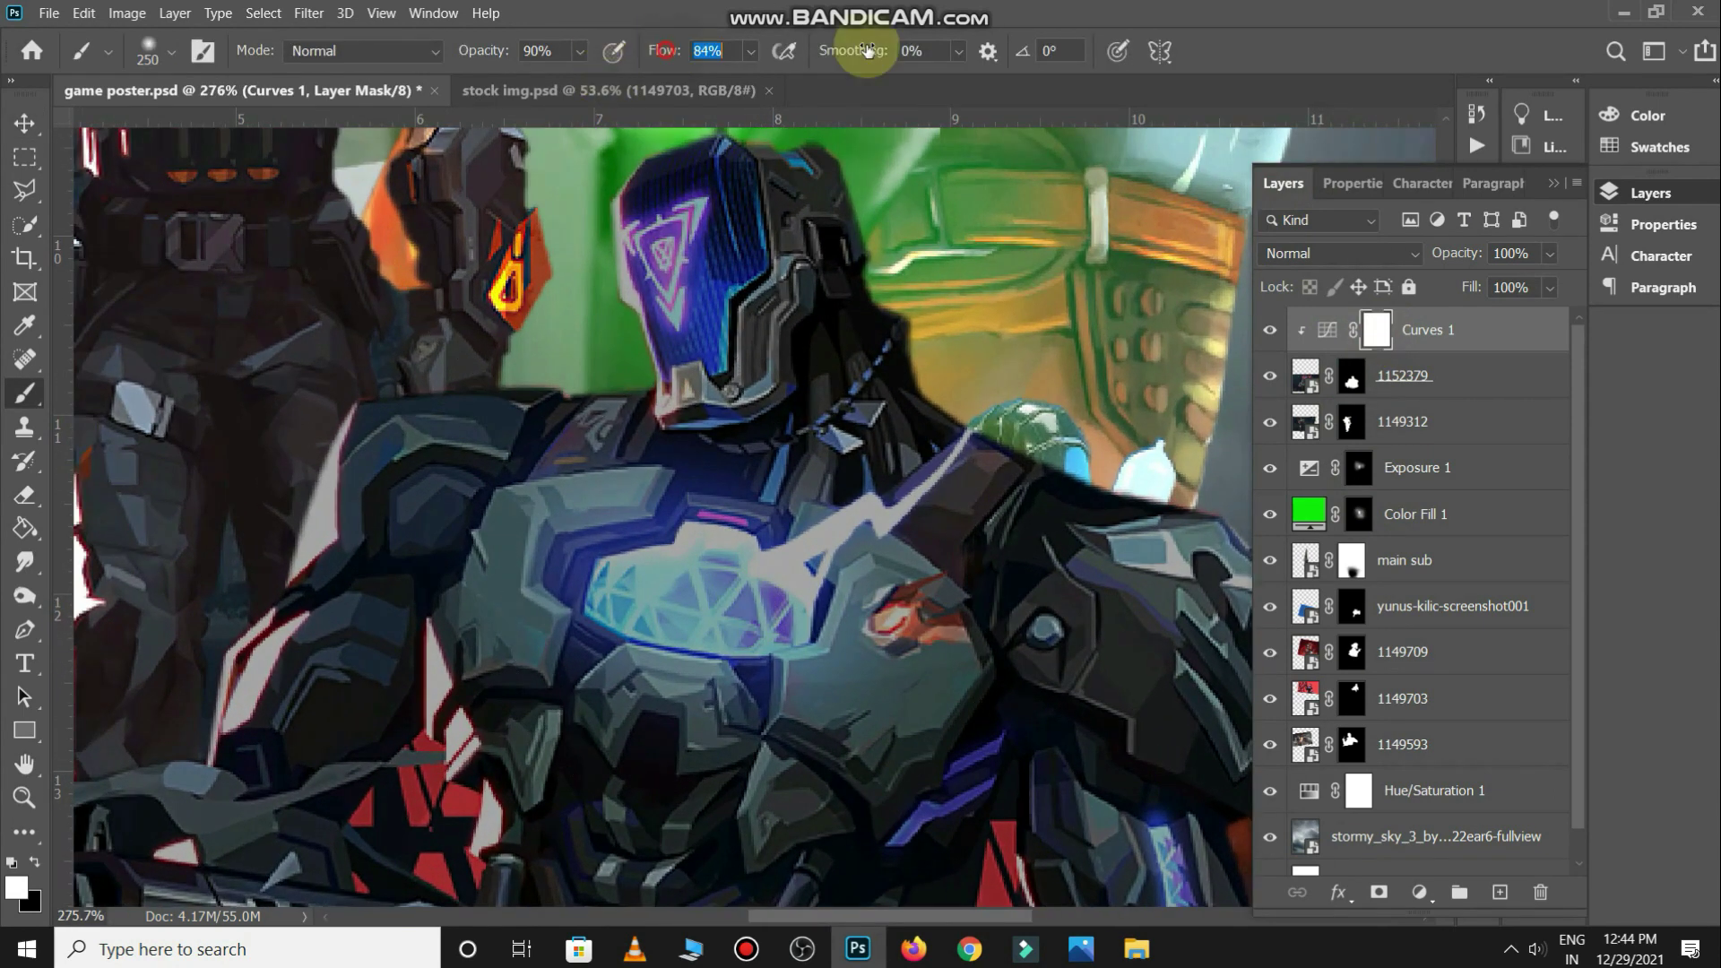
{"action": "type", "text": "100"}
{"action": "mouse_move", "coordinate": [484, 49]}
{"action": "left_mouse_down"}
{"action": "mouse_move", "coordinate": [824, 519]}
{"action": "mouse_move", "coordinate": [636, 598]}
{"action": "mouse_move", "coordinate": [824, 560]}
{"action": "left_mouse_up"}
{"action": "key", "text": "x"}
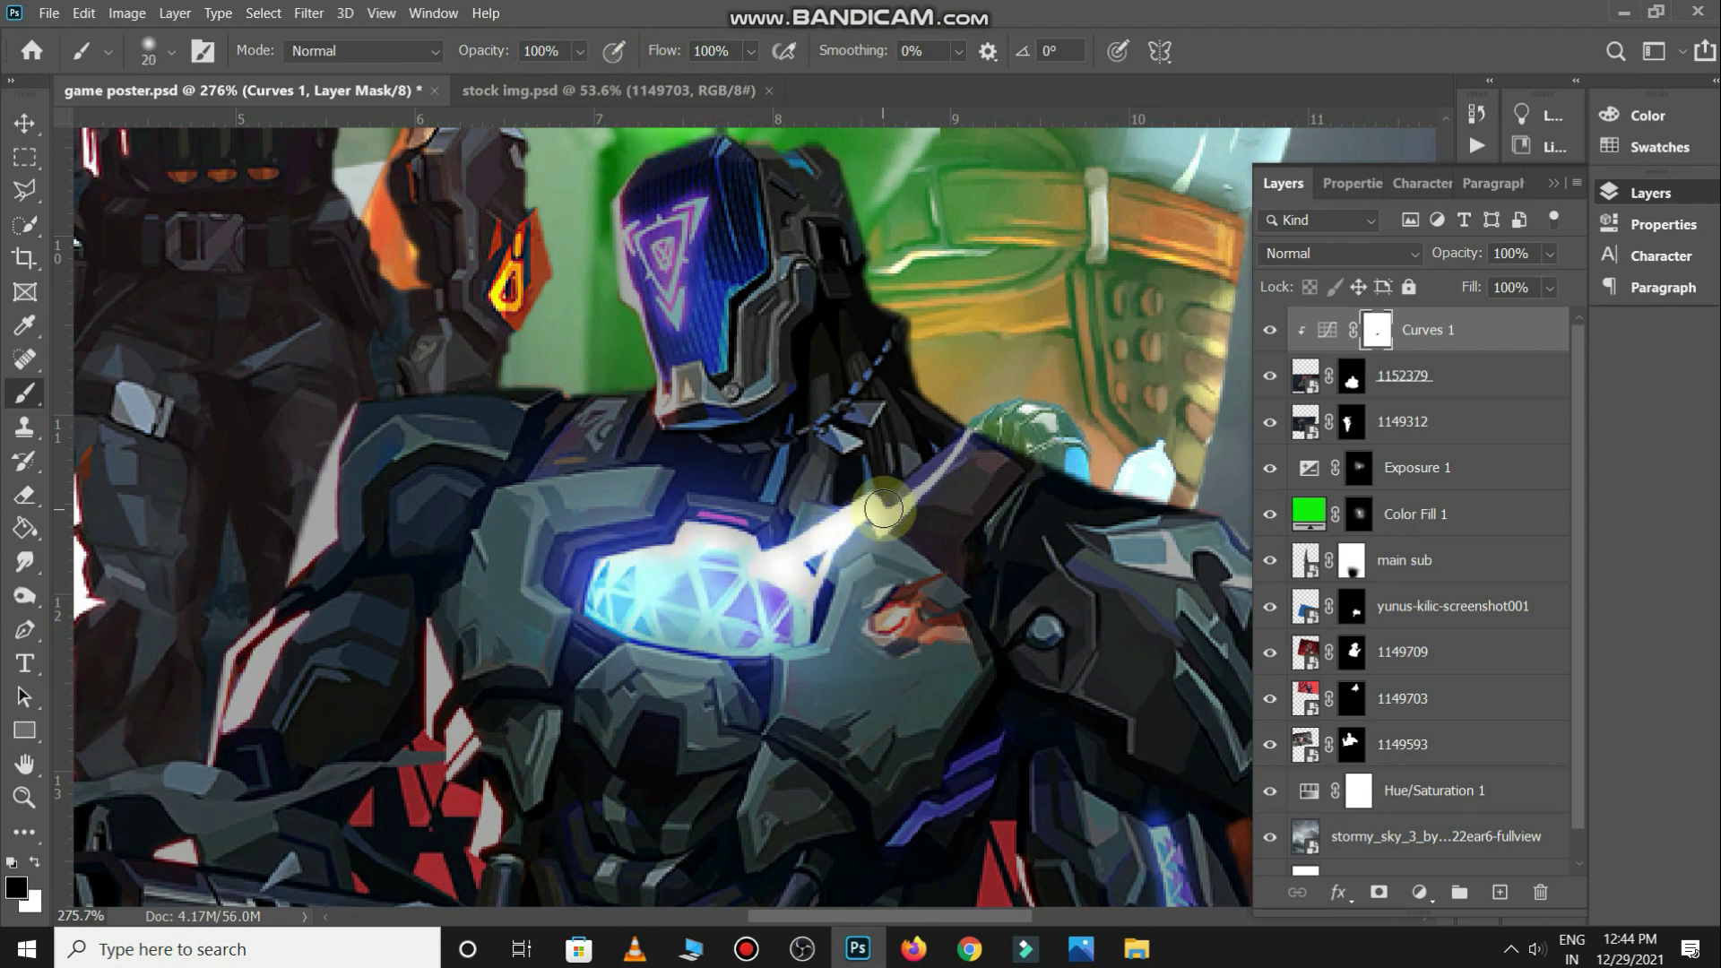
{"action": "left_click_drag", "start_coordinate": [883, 508], "coordinate": [968, 430]}
{"action": "mouse_move", "coordinate": [668, 358]}
{"action": "left_mouse_down"}
{"action": "mouse_move", "coordinate": [636, 240]}
{"action": "mouse_move", "coordinate": [668, 309]}
{"action": "mouse_move", "coordinate": [733, 188]}
{"action": "left_mouse_up"}
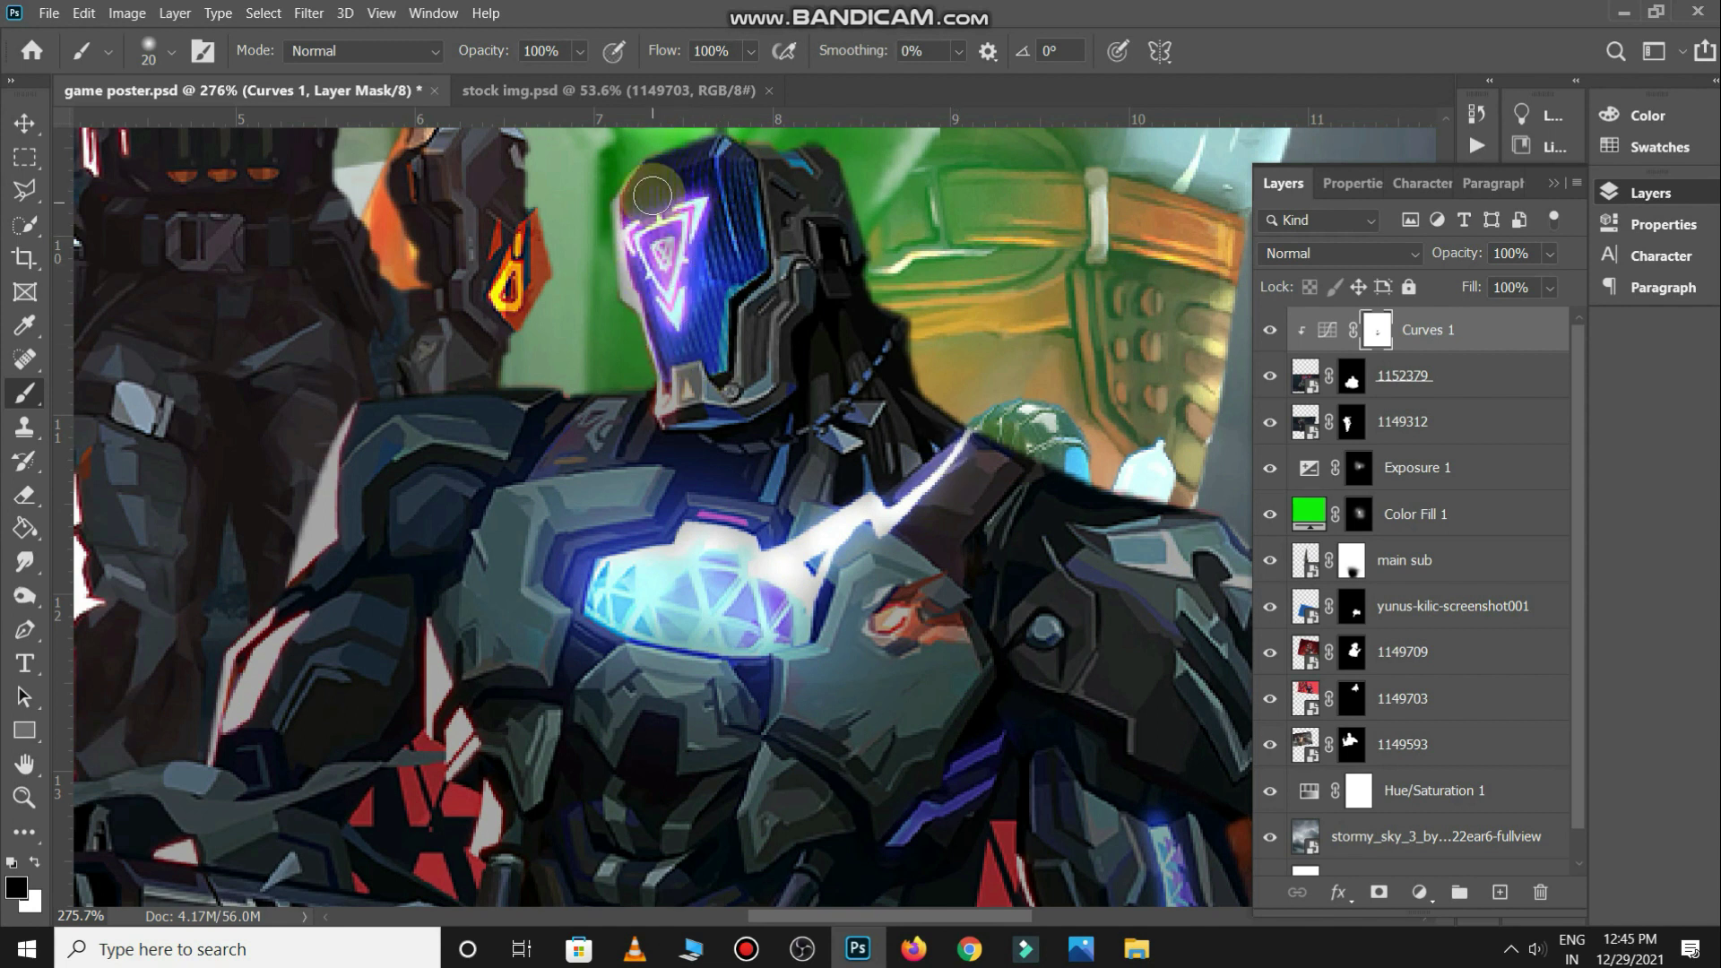
{"action": "scroll", "coordinate": [762, 403], "scroll_direction": "down", "scroll_amount": 2}
{"action": "scroll", "coordinate": [851, 502], "scroll_direction": "down", "scroll_amount": 2}
{"action": "left_click_drag", "start_coordinate": [851, 502], "coordinate": [930, 533]}
{"action": "mouse_move", "coordinate": [944, 599]}
{"action": "left_mouse_down"}
{"action": "mouse_move", "coordinate": [936, 676]}
{"action": "mouse_move", "coordinate": [980, 657]}
{"action": "mouse_move", "coordinate": [1002, 683]}
{"action": "mouse_move", "coordinate": [826, 673]}
{"action": "mouse_move", "coordinate": [757, 737]}
{"action": "mouse_move", "coordinate": [884, 788]}
{"action": "mouse_move", "coordinate": [764, 809]}
{"action": "mouse_move", "coordinate": [729, 753]}
{"action": "mouse_move", "coordinate": [683, 741]}
{"action": "left_mouse_up"}
With a broad brush at 10% flow, softly paint the curves tint off the robot's chest
{"action": "key", "text": "bracketright"}
{"action": "key", "text": "bracketright"}
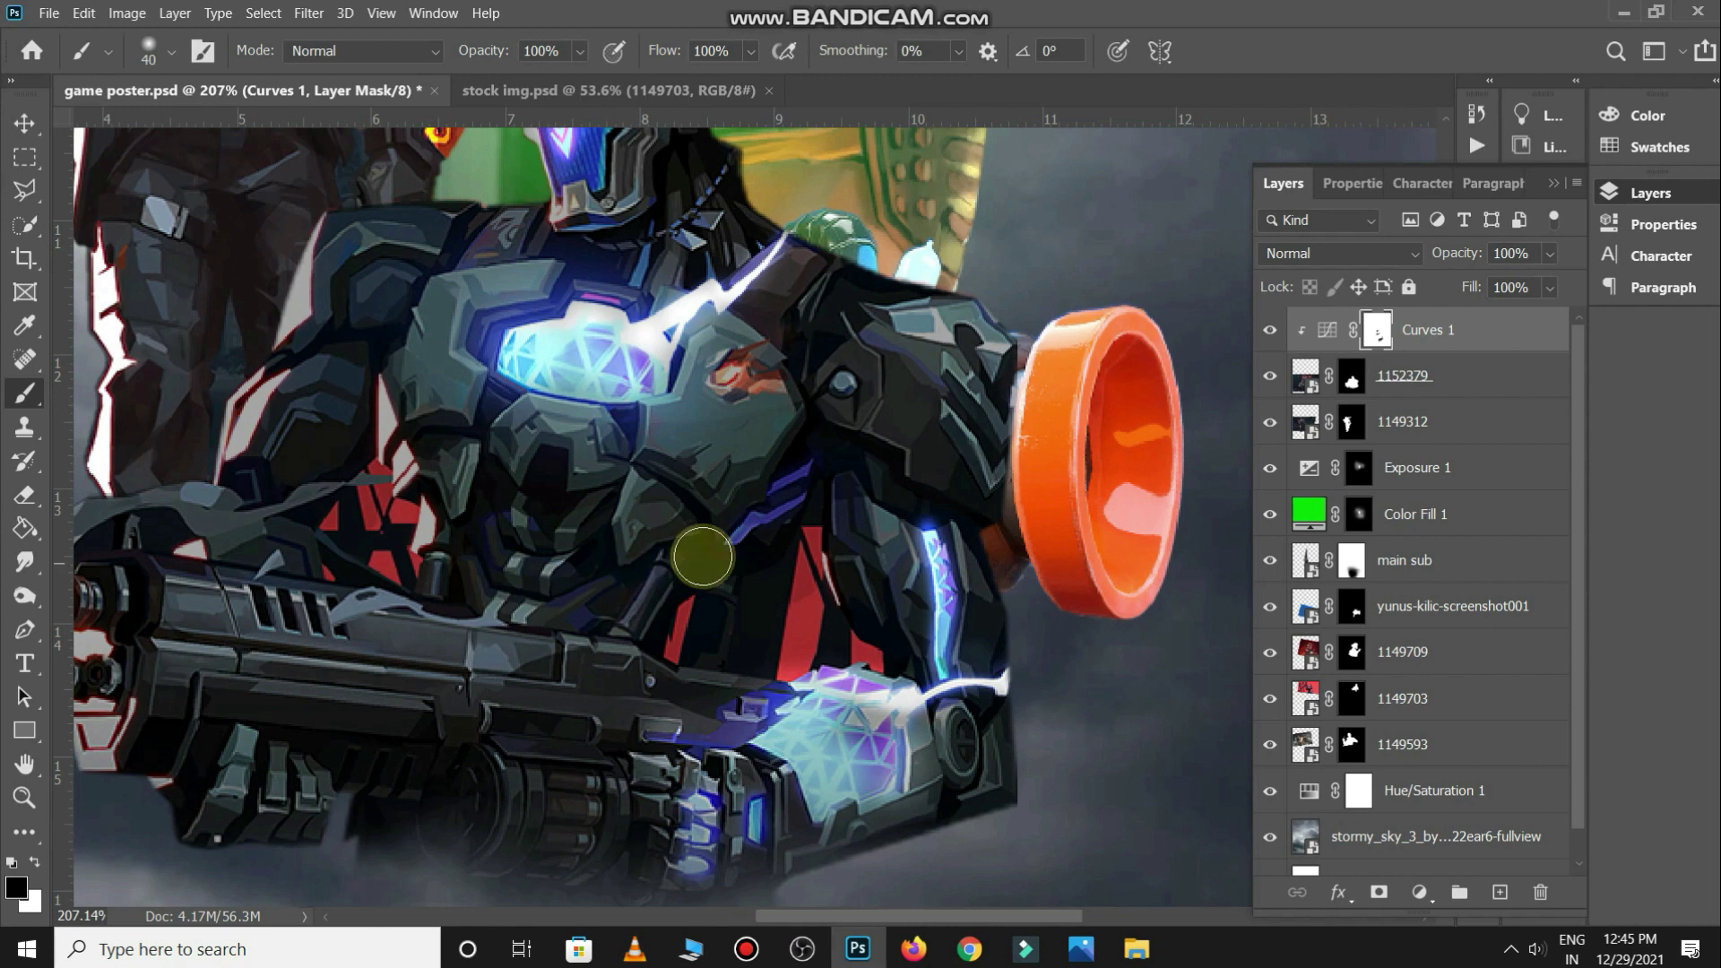
{"action": "scroll", "coordinate": [828, 455], "scroll_direction": "down", "scroll_amount": 3}
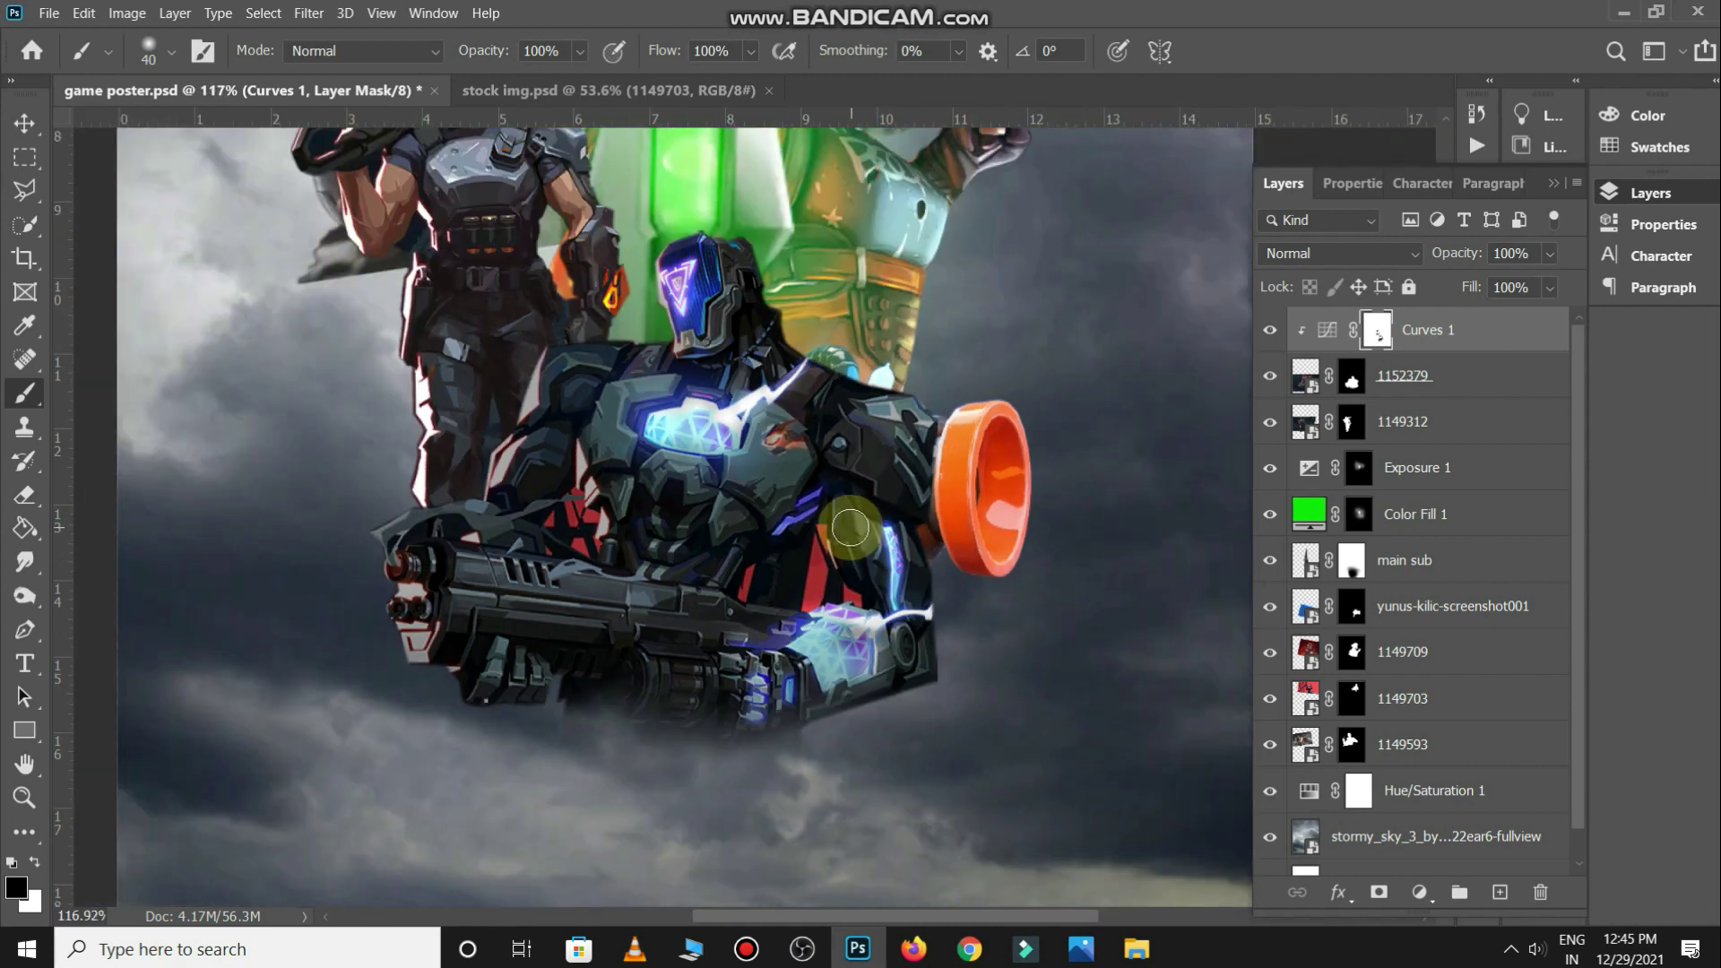
{"action": "left_click_drag", "start_coordinate": [660, 50], "coordinate": [574, 44]}
{"action": "key", "text": "bracketright"}
{"action": "key", "text": "bracketright"}
{"action": "key", "text": "bracketright"}
{"action": "left_click", "coordinate": [707, 51]}
{"action": "key", "text": "Return"}
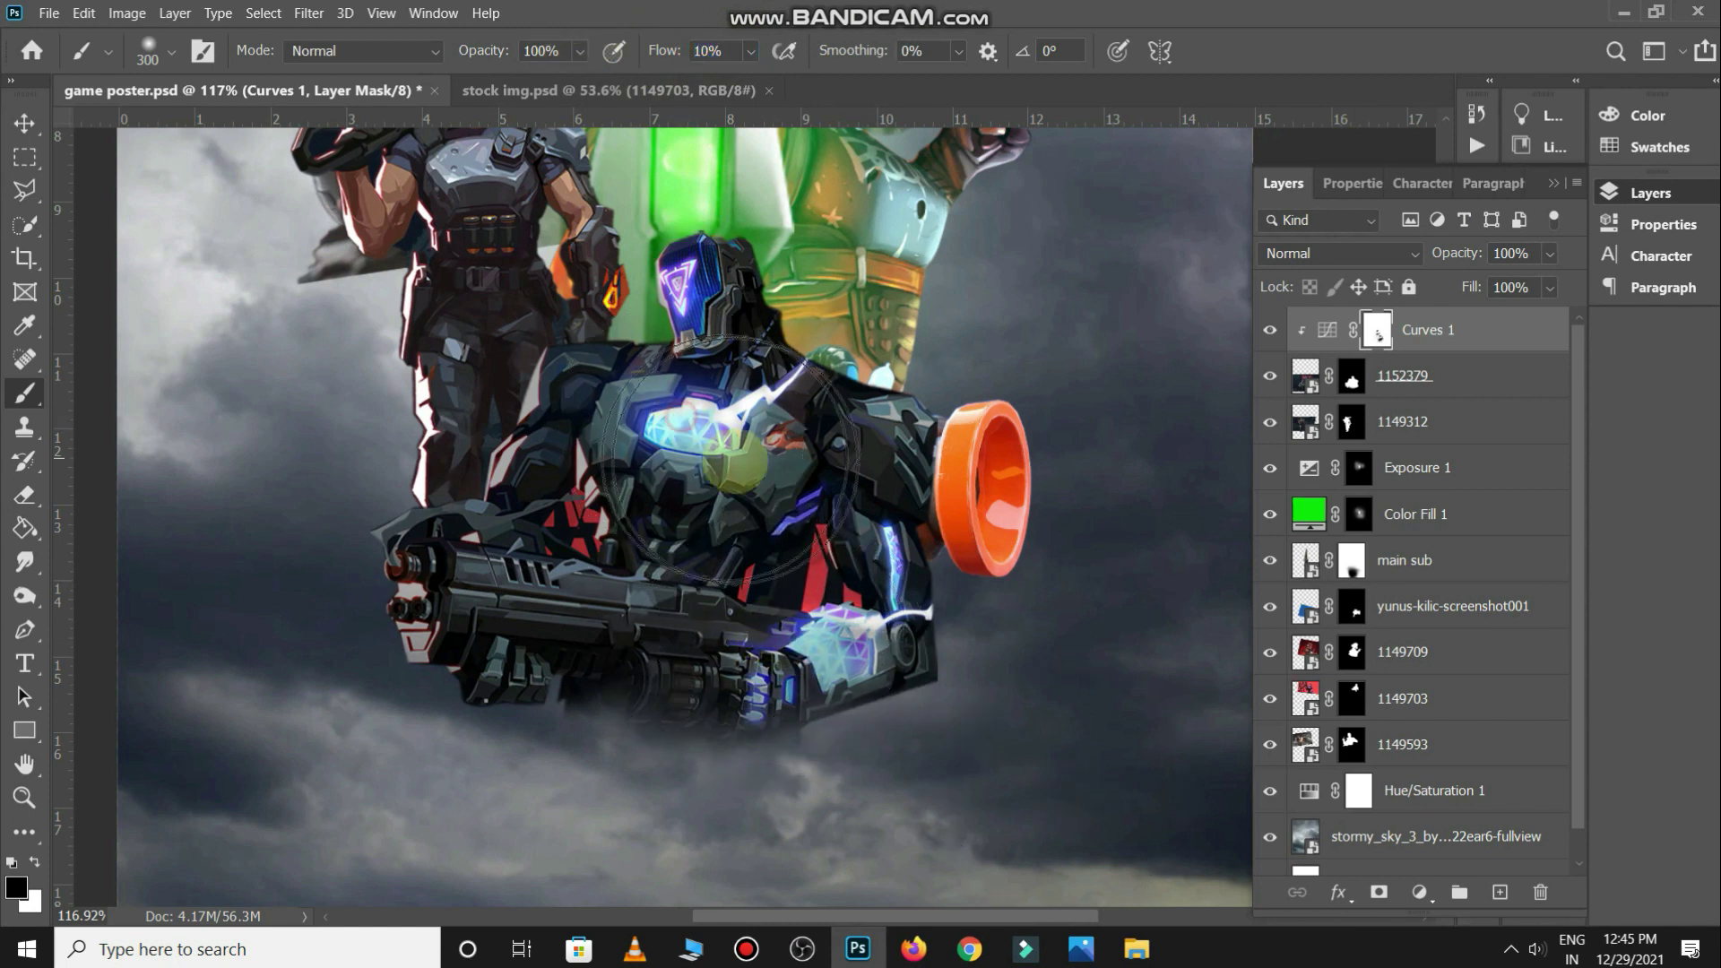
{"action": "key", "text": "bracketleft"}
{"action": "key", "text": "bracketleft"}
{"action": "key", "text": "bracketleft"}
{"action": "left_click_drag", "start_coordinate": [743, 406], "coordinate": [645, 403]}
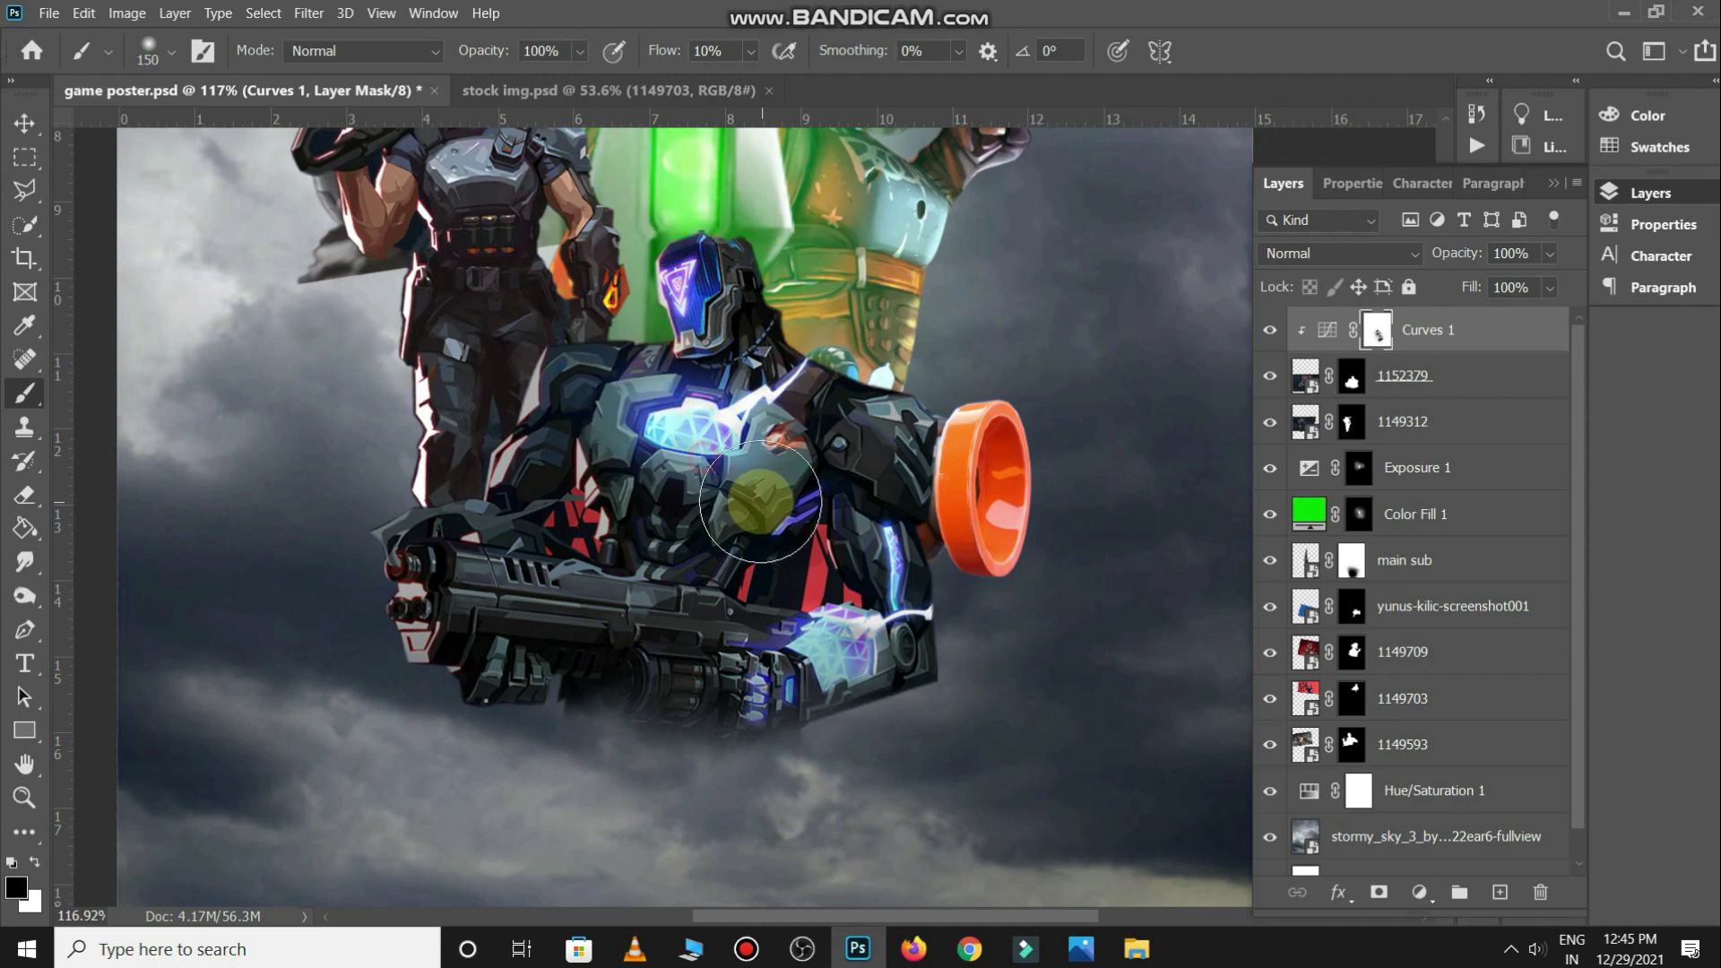
{"action": "scroll", "coordinate": [771, 467], "scroll_direction": "down", "scroll_amount": 5}
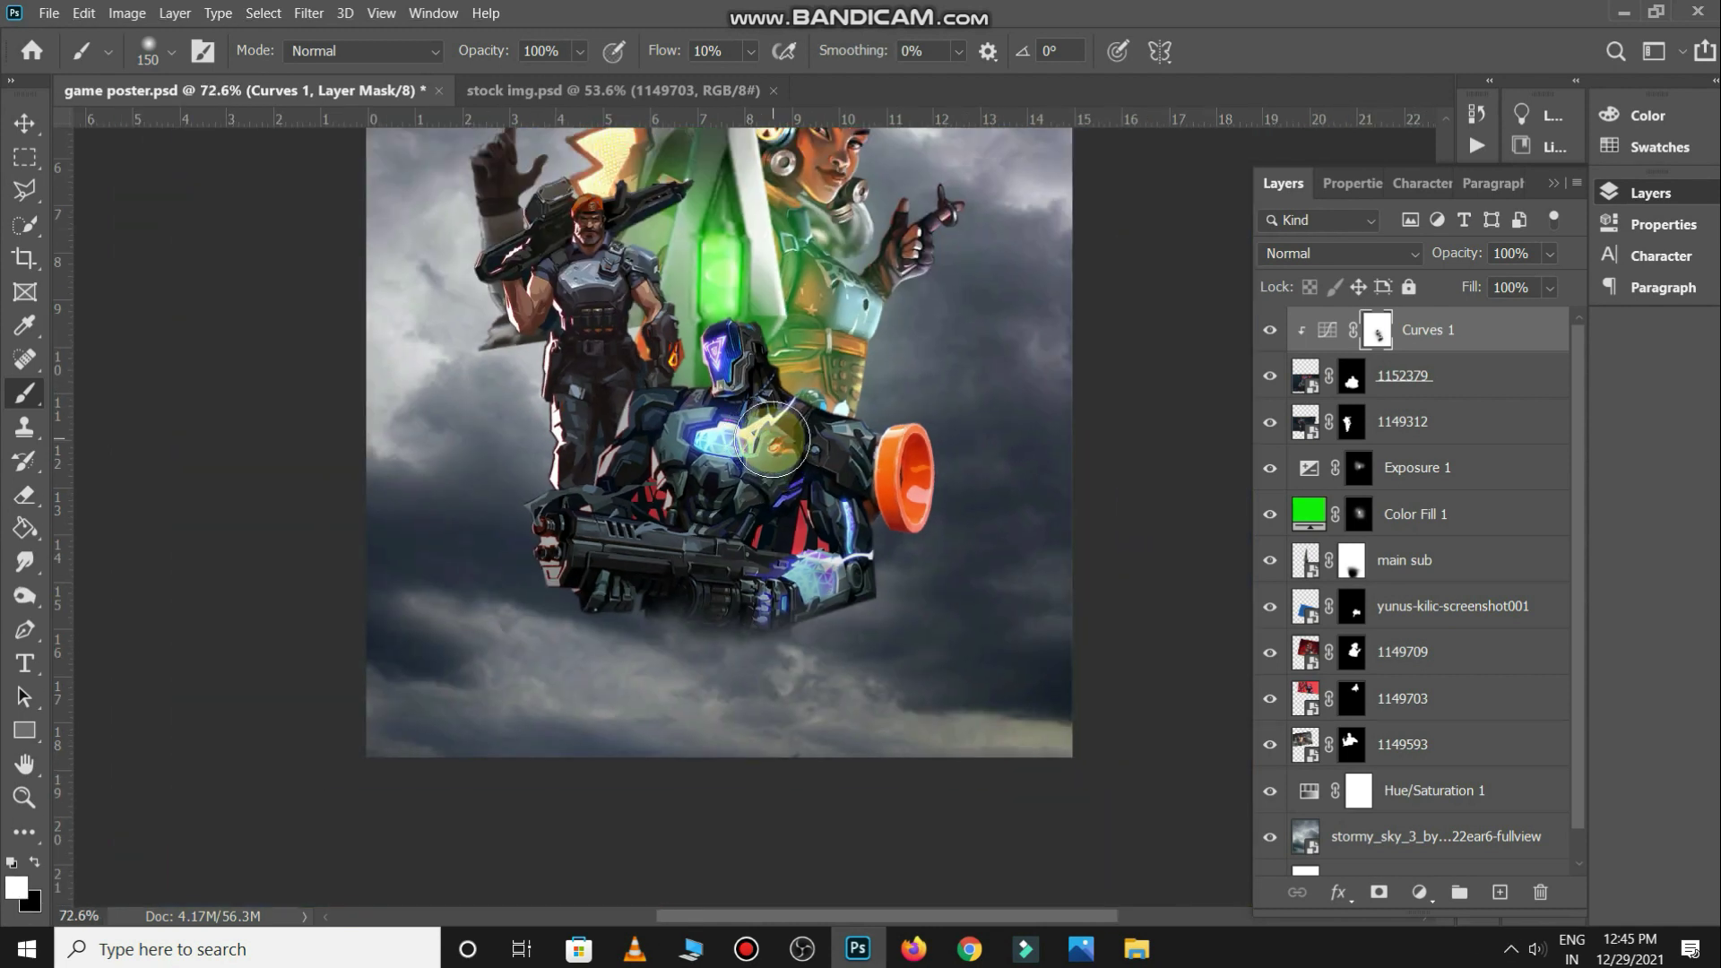
{"action": "left_click", "coordinate": [774, 485]}
{"action": "left_click_drag", "start_coordinate": [748, 457], "coordinate": [672, 433]}
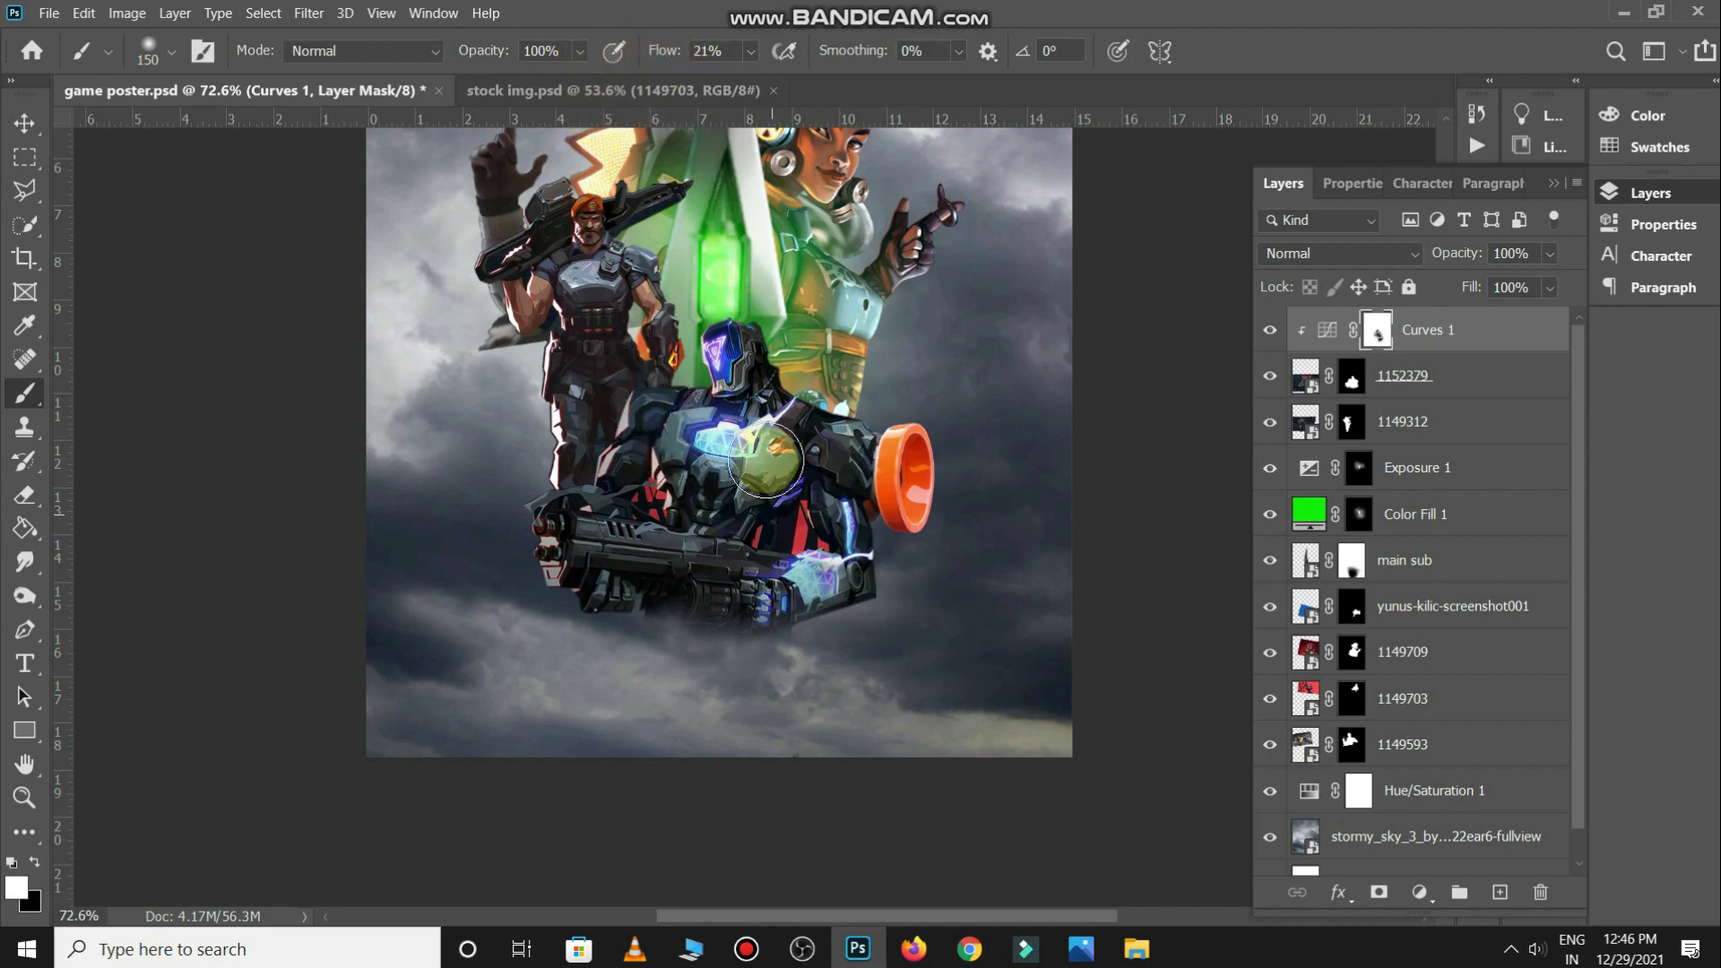
{"action": "scroll", "coordinate": [750, 493], "scroll_direction": "up", "scroll_amount": 2}
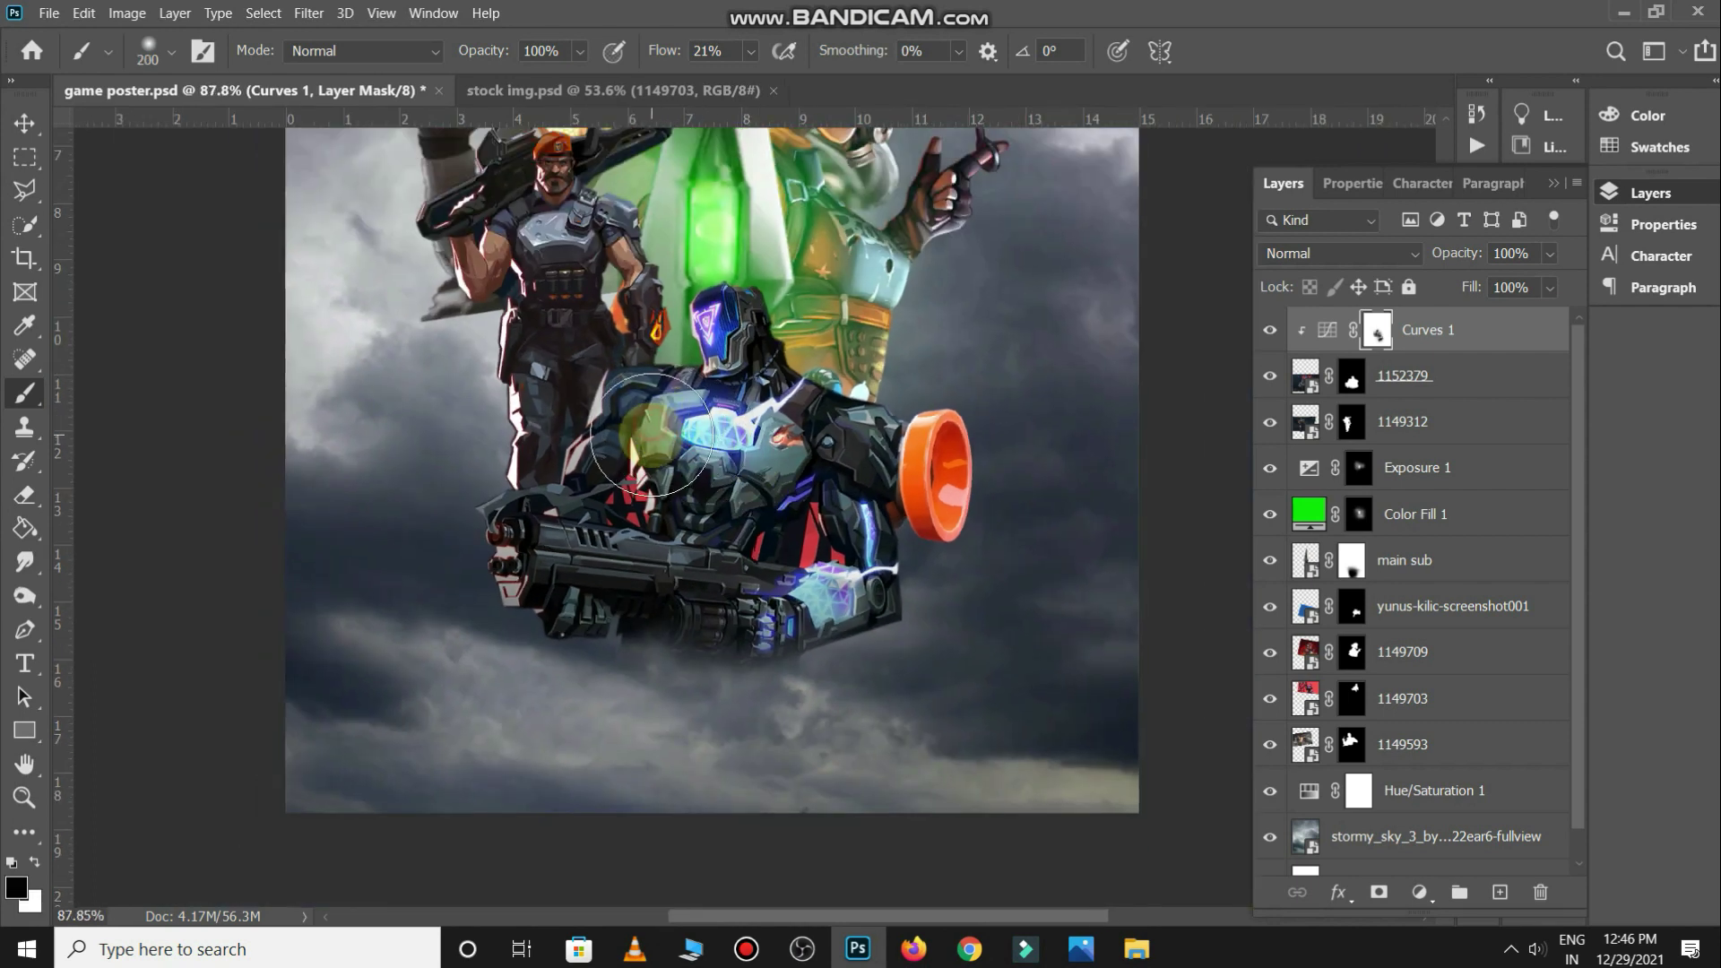
{"action": "scroll", "coordinate": [651, 434], "scroll_direction": "down", "scroll_amount": 1}
{"action": "scroll", "coordinate": [806, 484], "scroll_direction": "down", "scroll_amount": 1}
{"action": "scroll", "coordinate": [958, 529], "scroll_direction": "down", "scroll_amount": 1}
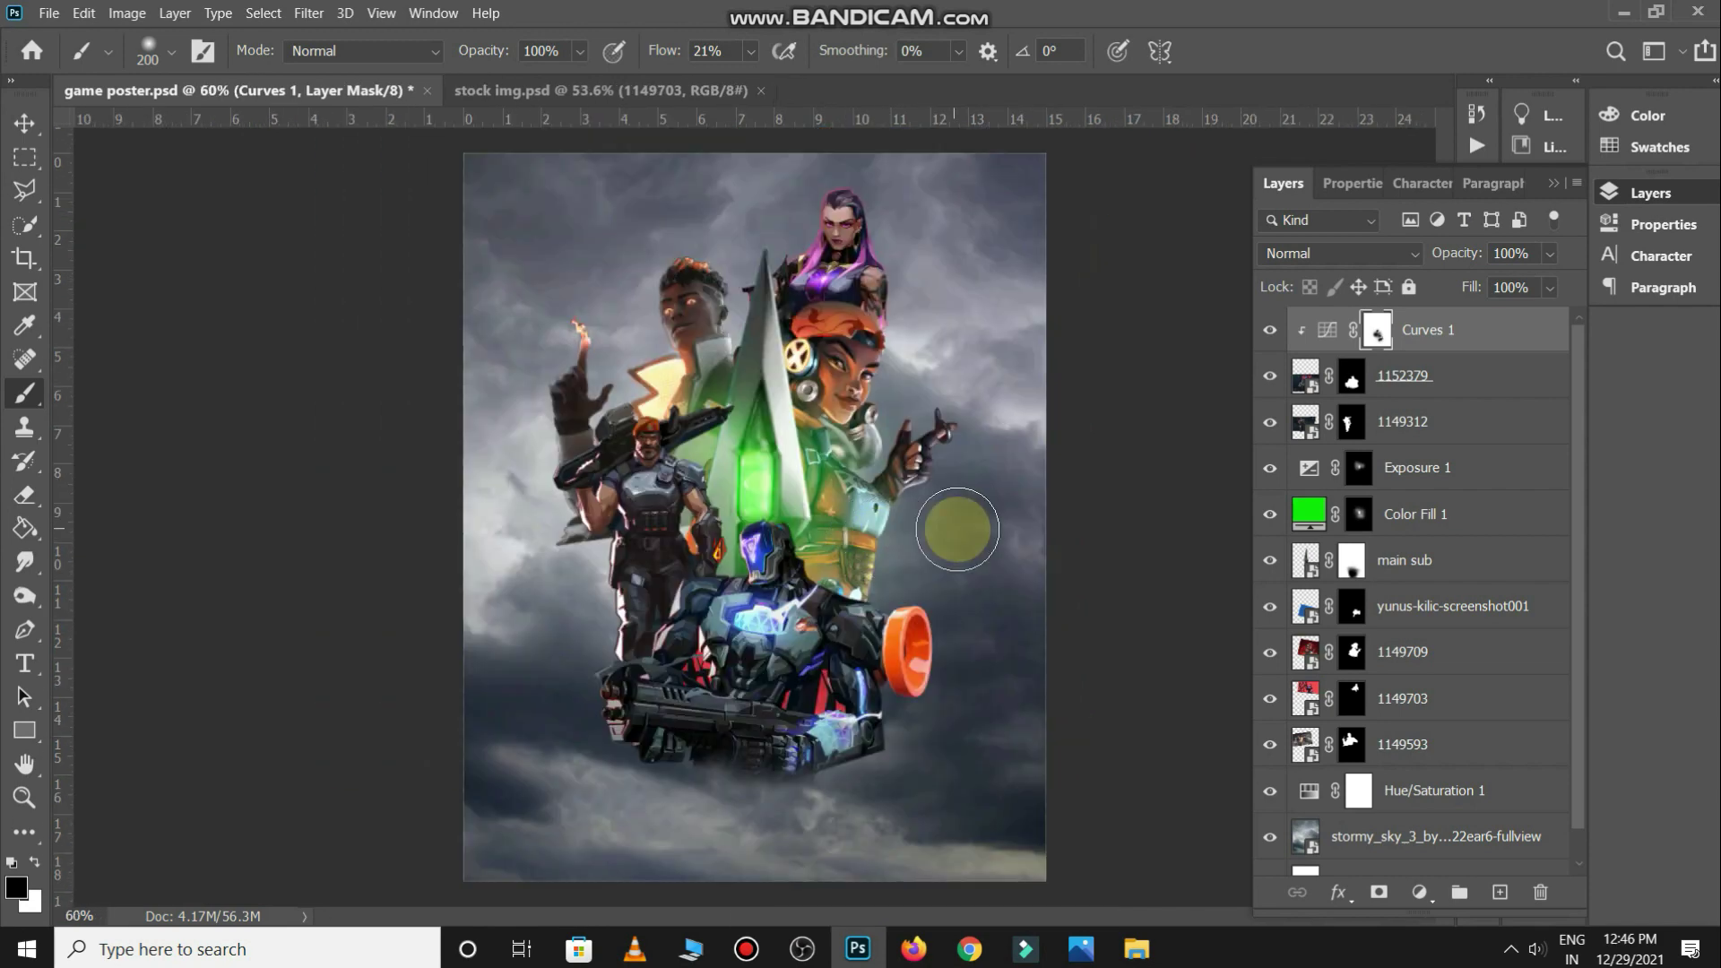
Place the lens flare PNG on the poster, scaled down and positioned at the kunai
{"action": "key", "text": "alt+Tab"}
{"action": "left_click", "coordinate": [1372, 370]}
{"action": "left_click_drag", "start_coordinate": [1622, 353], "coordinate": [875, 429]}
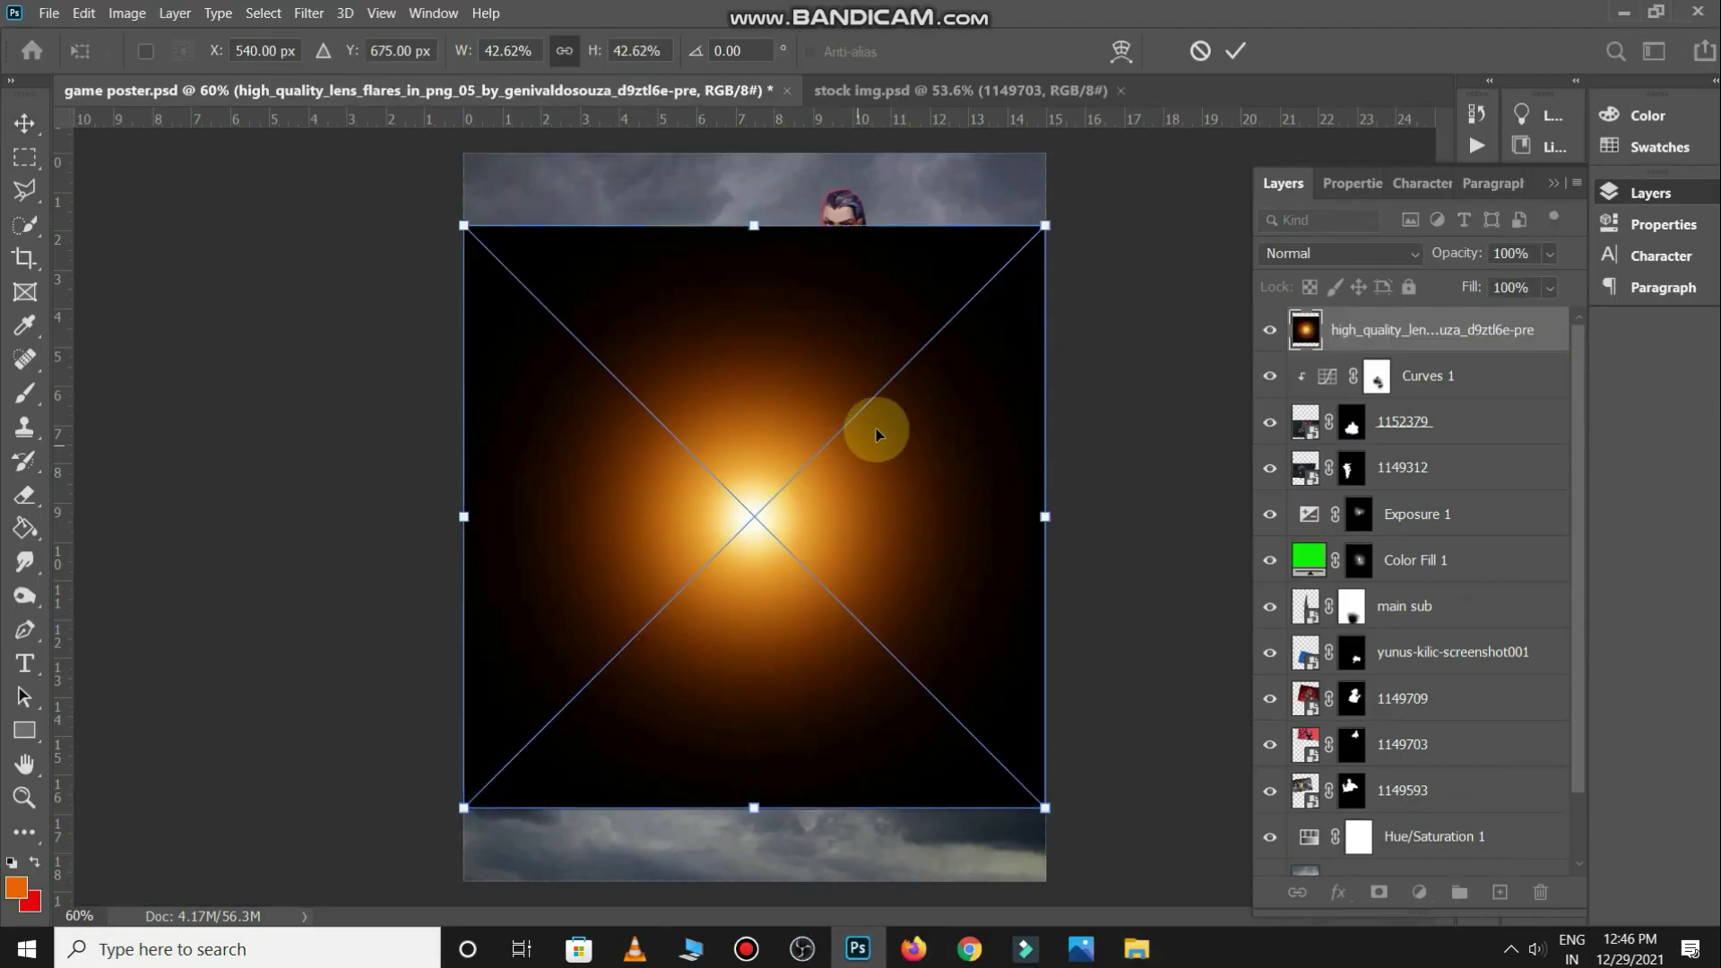
{"action": "left_click_drag", "start_coordinate": [466, 225], "coordinate": [668, 431]}
{"action": "mouse_move", "coordinate": [768, 488]}
{"action": "left_mouse_down"}
{"action": "mouse_move", "coordinate": [970, 498]}
{"action": "mouse_move", "coordinate": [783, 401]}
{"action": "left_mouse_up"}
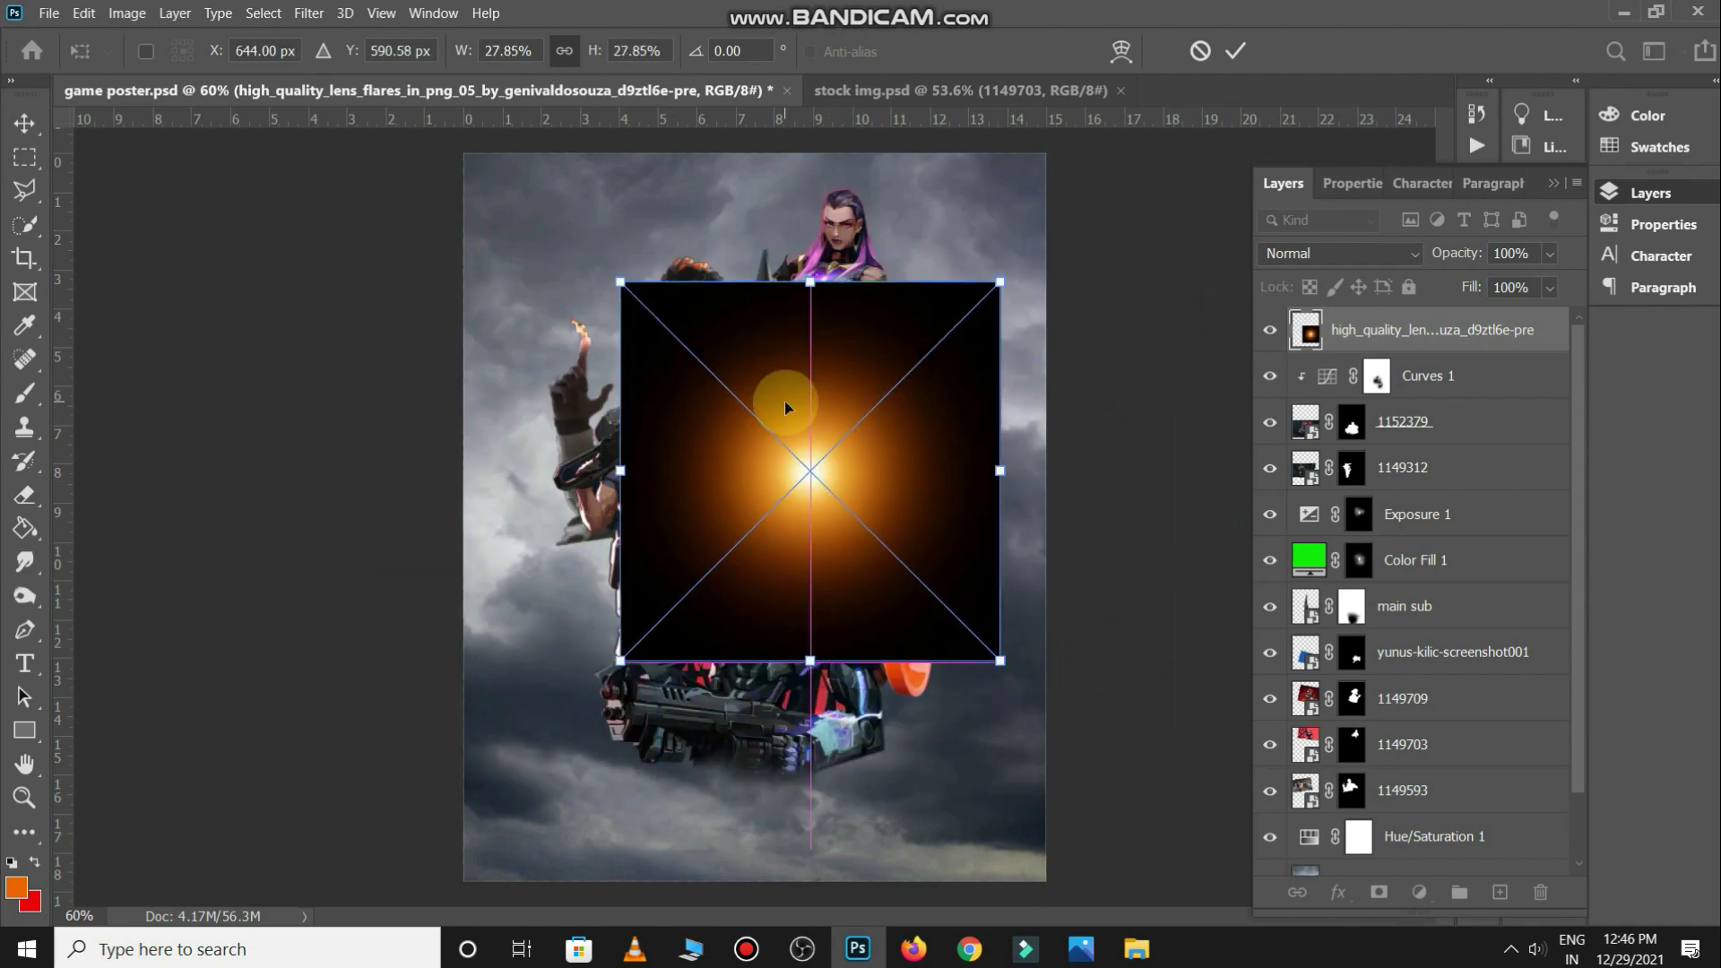
{"action": "left_click", "coordinate": [1450, 333]}
Stack the flare layer above main sub and blend it in Screen mode
{"action": "left_click_drag", "start_coordinate": [1450, 333], "coordinate": [1451, 628]}
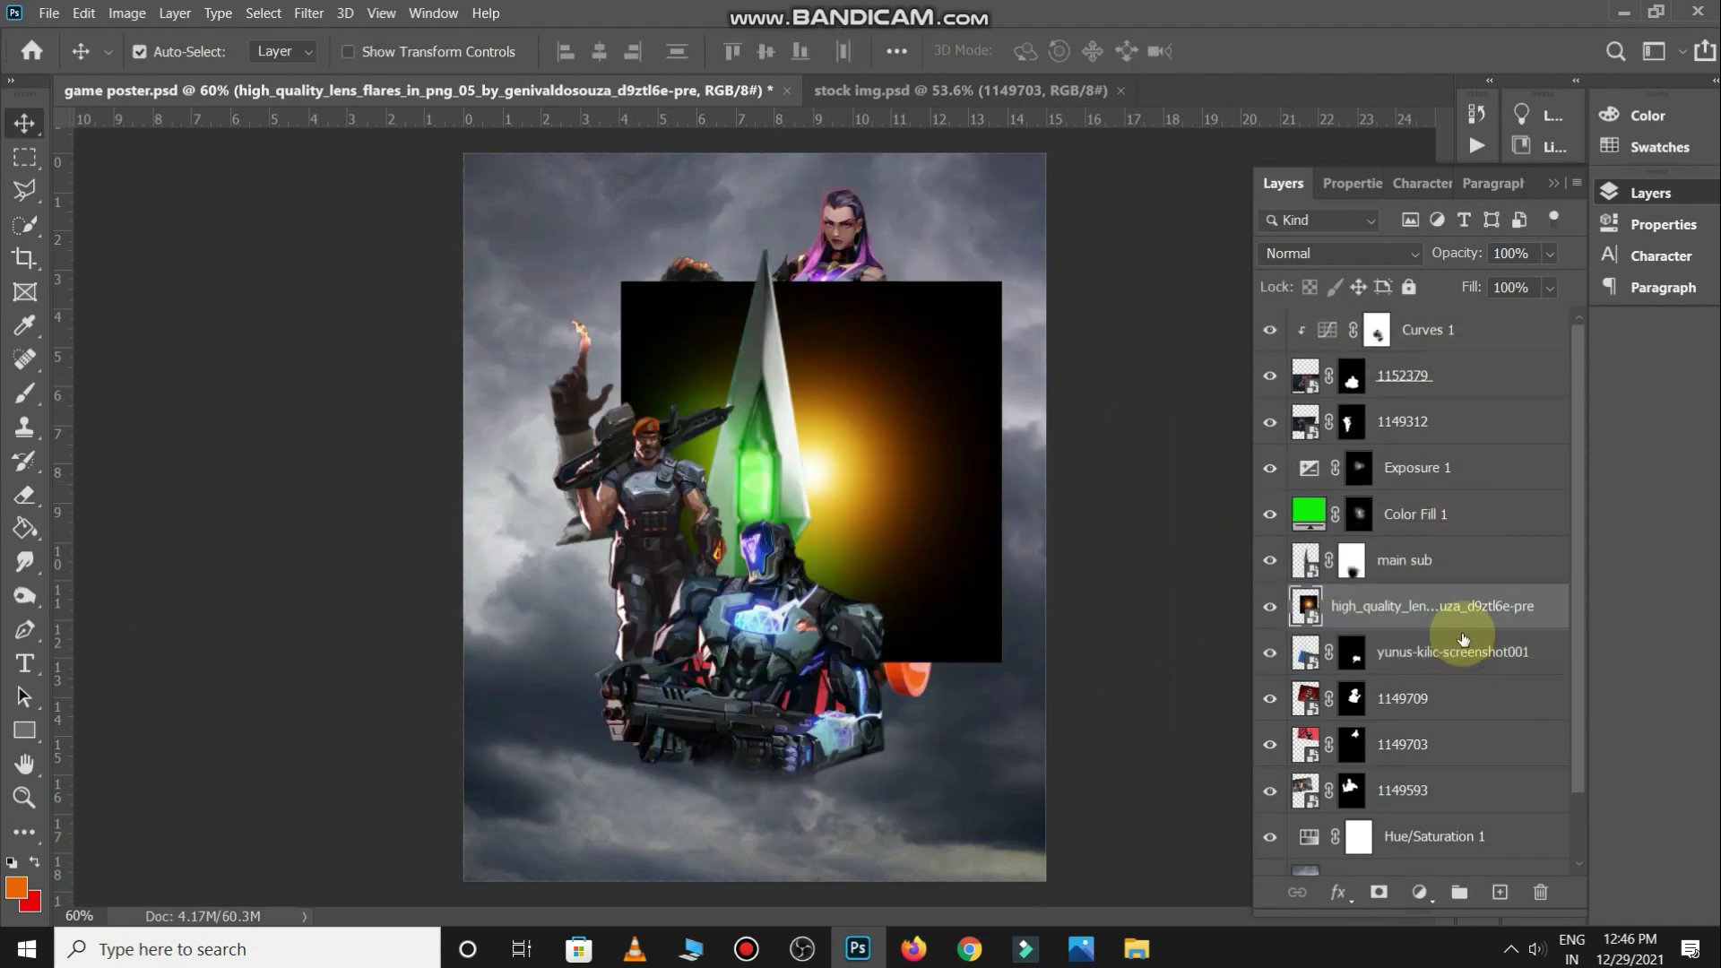
{"action": "left_click_drag", "start_coordinate": [942, 458], "coordinate": [903, 465]}
{"action": "left_click_drag", "start_coordinate": [1470, 616], "coordinate": [1466, 451]}
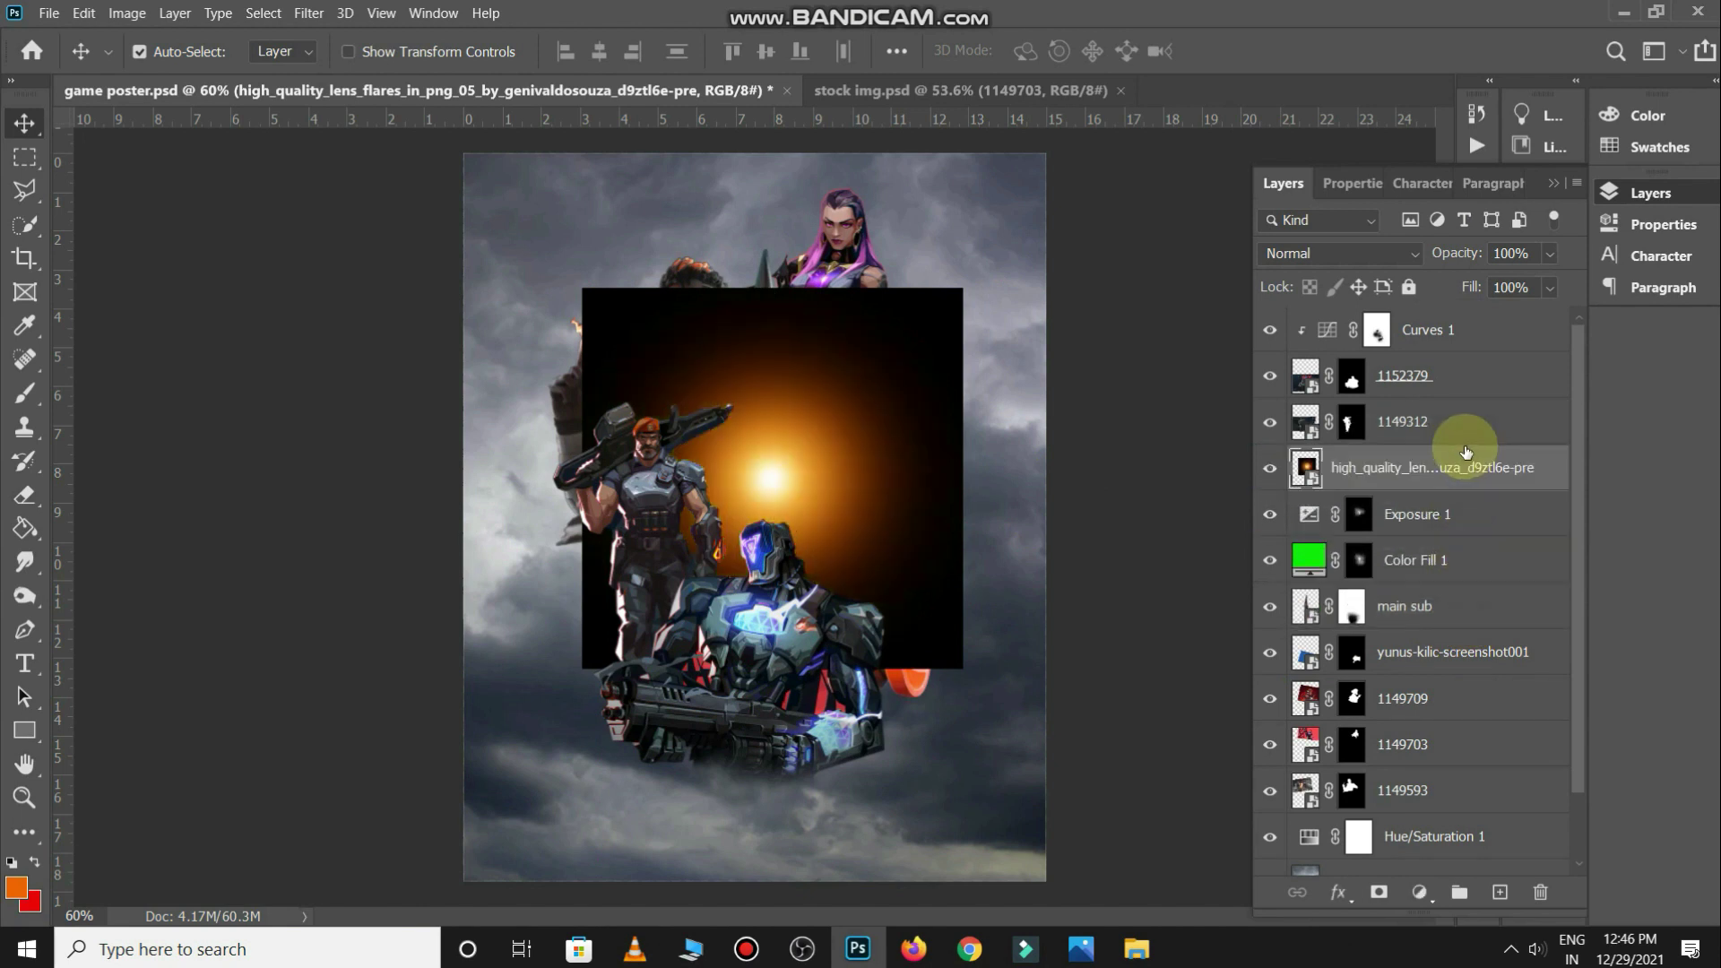
{"action": "left_click", "coordinate": [1336, 254]}
{"action": "left_click", "coordinate": [1317, 470]}
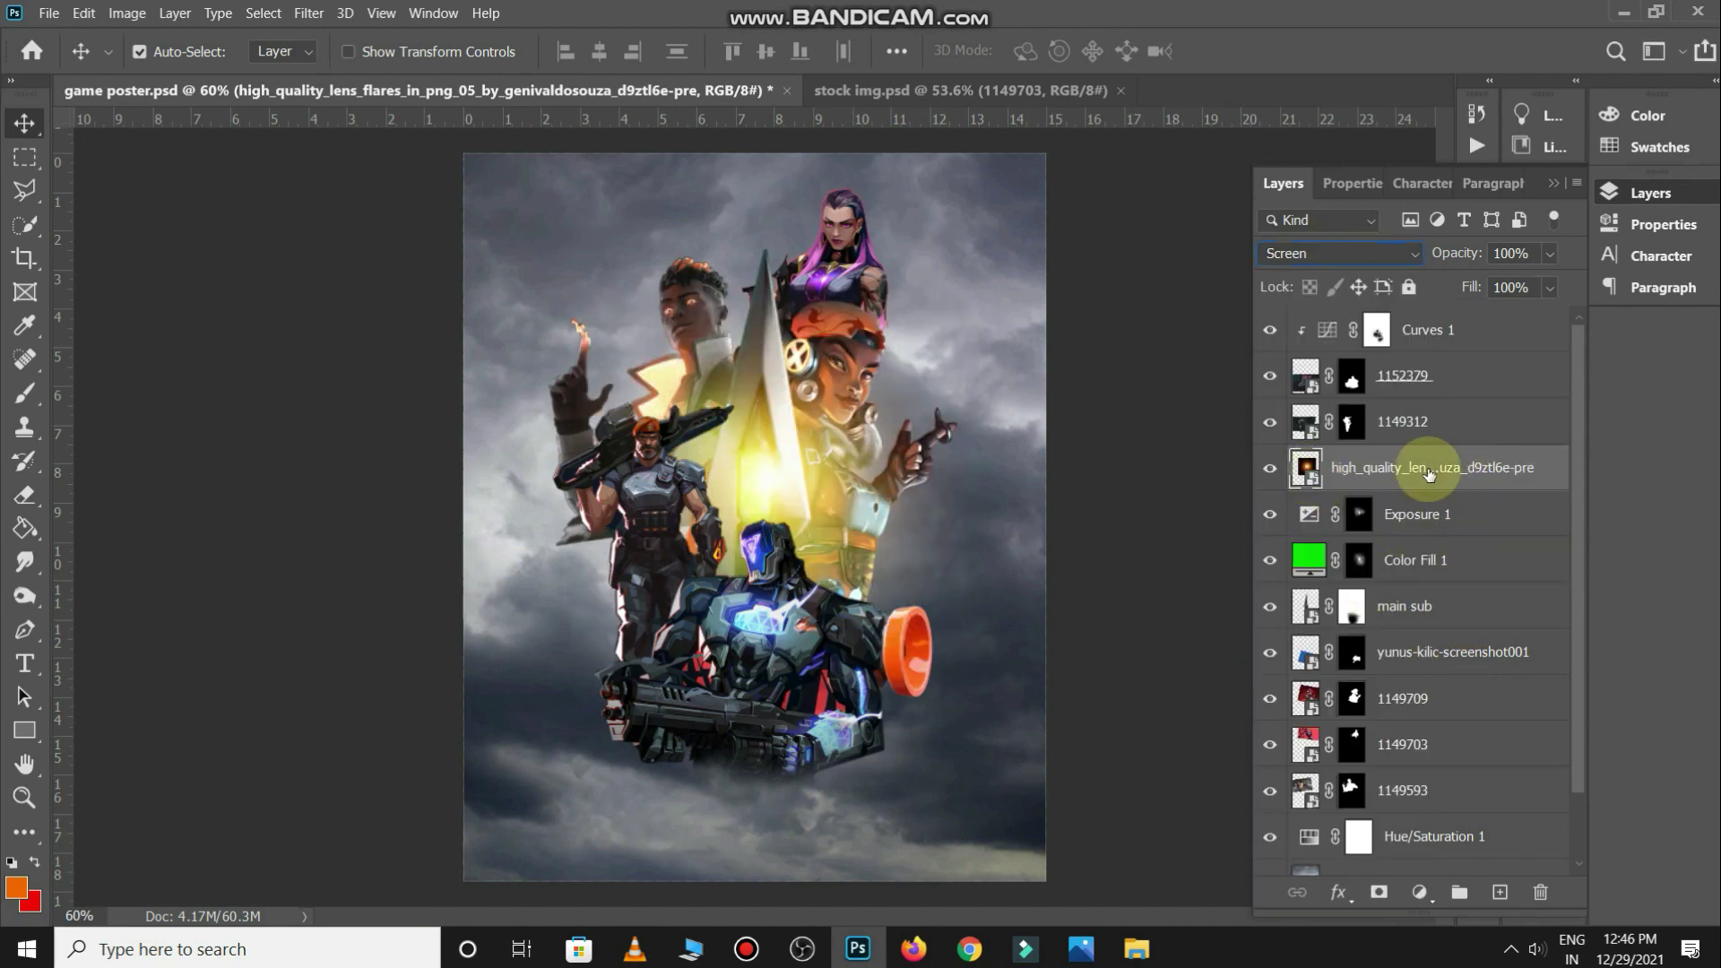
{"action": "scroll", "coordinate": [1438, 821], "scroll_direction": "down", "scroll_amount": 2}
{"action": "left_click", "coordinate": [1419, 892]}
Add a Hue/Saturation layer clipped to the flare with Hue -37 and Saturation +4
{"action": "left_click", "coordinate": [1456, 686]}
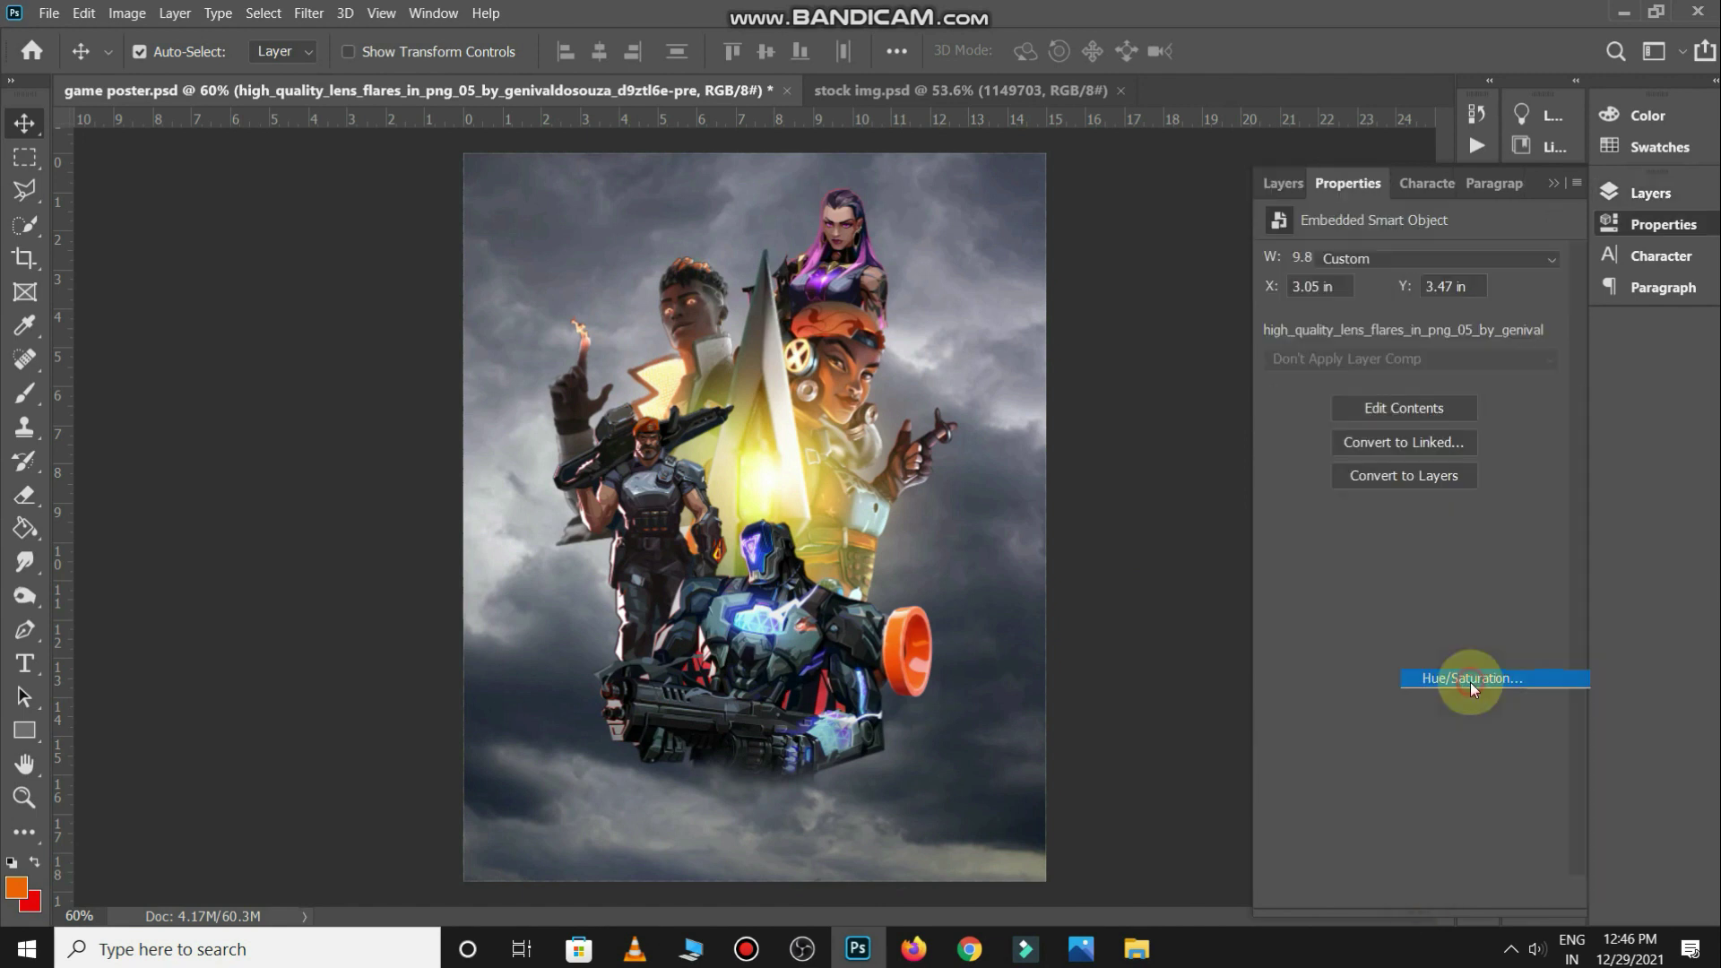
{"action": "left_click", "coordinate": [1386, 865]}
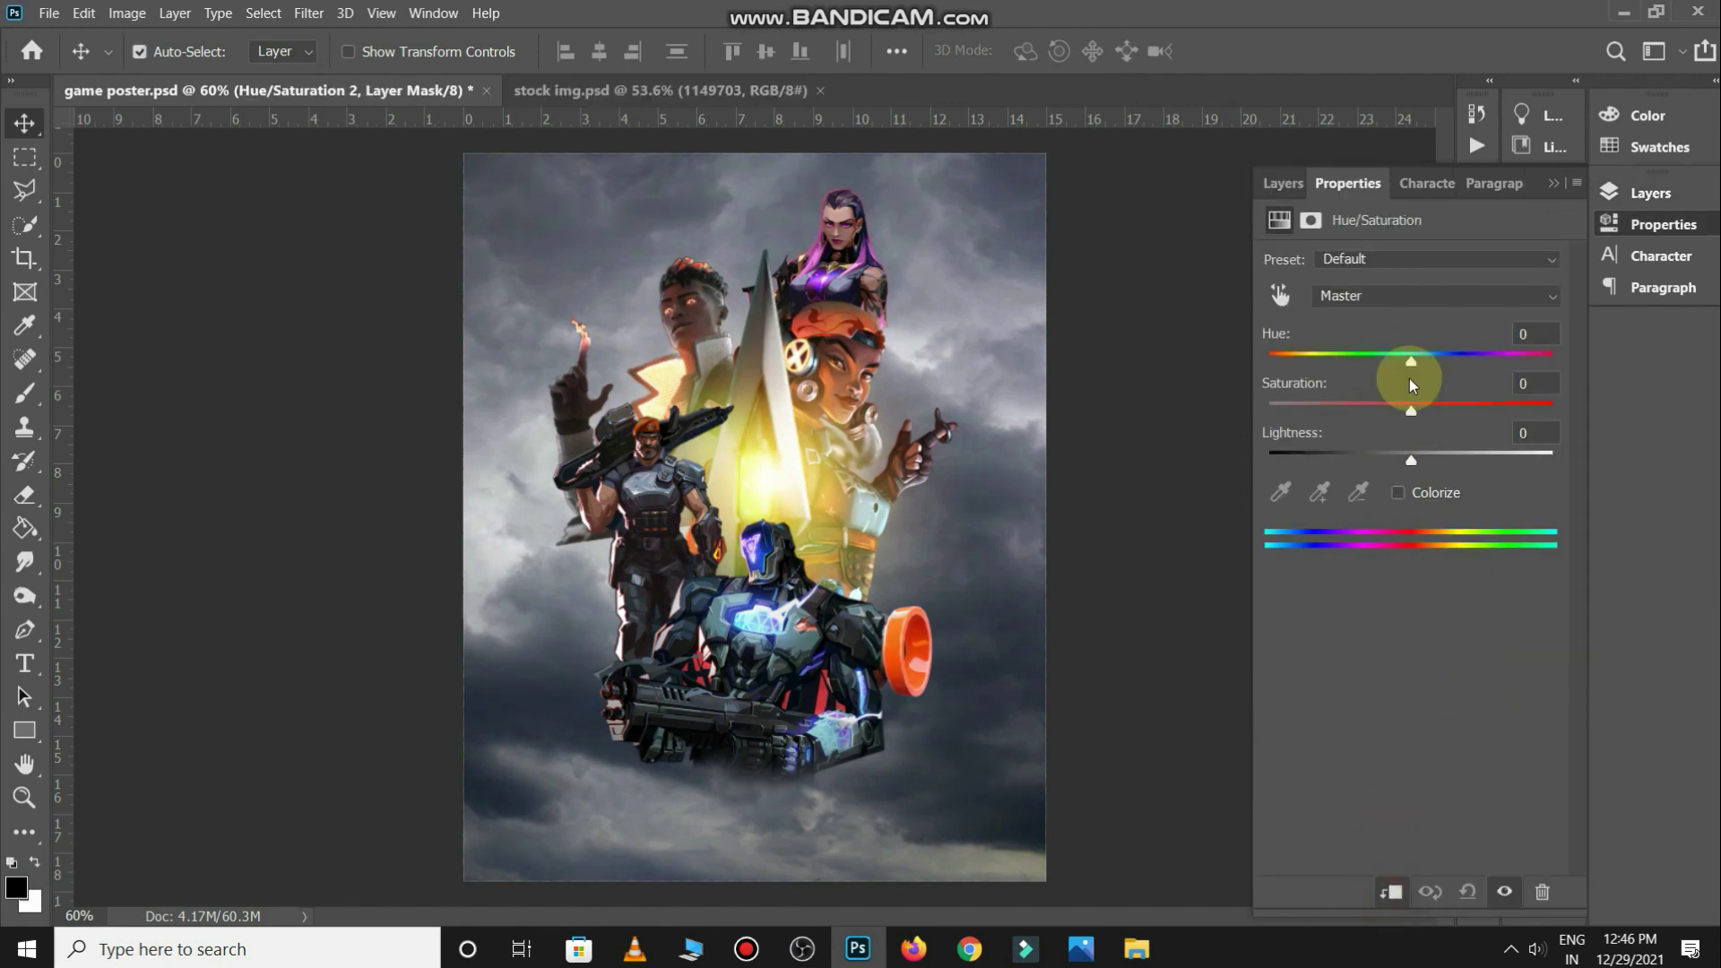
{"action": "mouse_move", "coordinate": [1427, 362]}
{"action": "left_mouse_down"}
{"action": "mouse_move", "coordinate": [1394, 364]}
{"action": "mouse_move", "coordinate": [1386, 411]}
{"action": "mouse_move", "coordinate": [1416, 412]}
{"action": "mouse_move", "coordinate": [1379, 376]}
{"action": "mouse_move", "coordinate": [1348, 378]}
{"action": "left_mouse_up"}
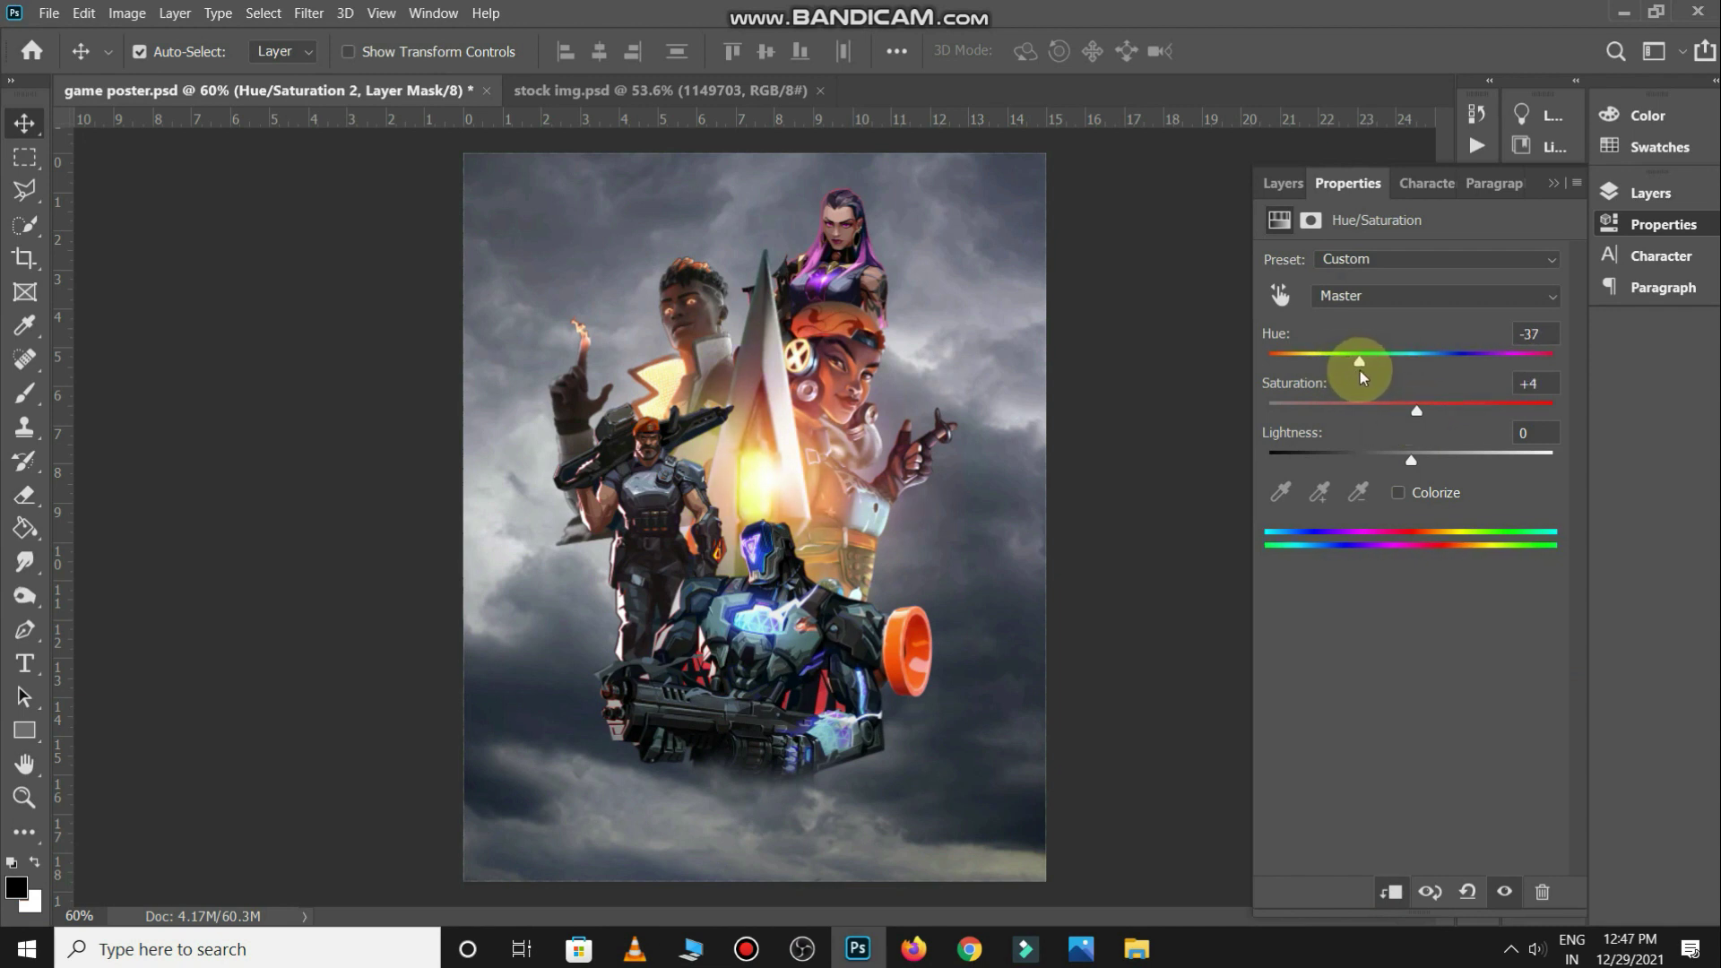
{"action": "left_click", "coordinate": [1283, 183]}
{"action": "scroll", "coordinate": [1405, 807], "scroll_direction": "down", "scroll_amount": 1}
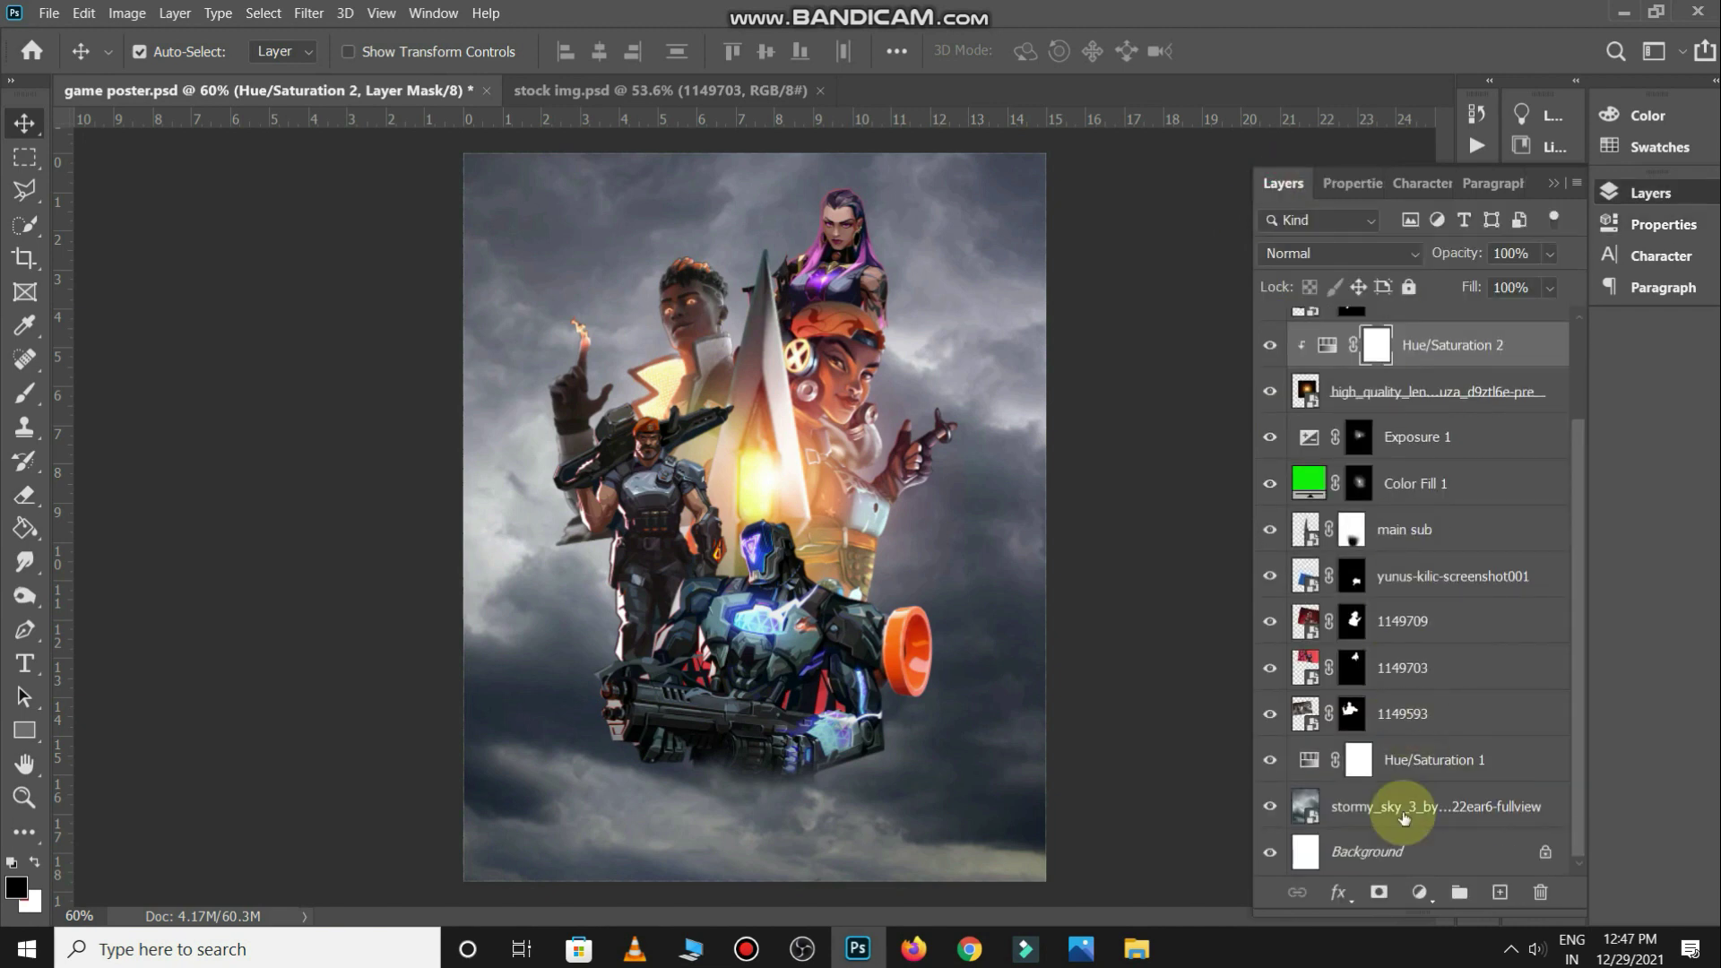
Save the poster and add an orange Solid Color fill over robot layer 1152379
{"action": "scroll", "coordinate": [874, 591], "scroll_direction": "down", "scroll_amount": 1}
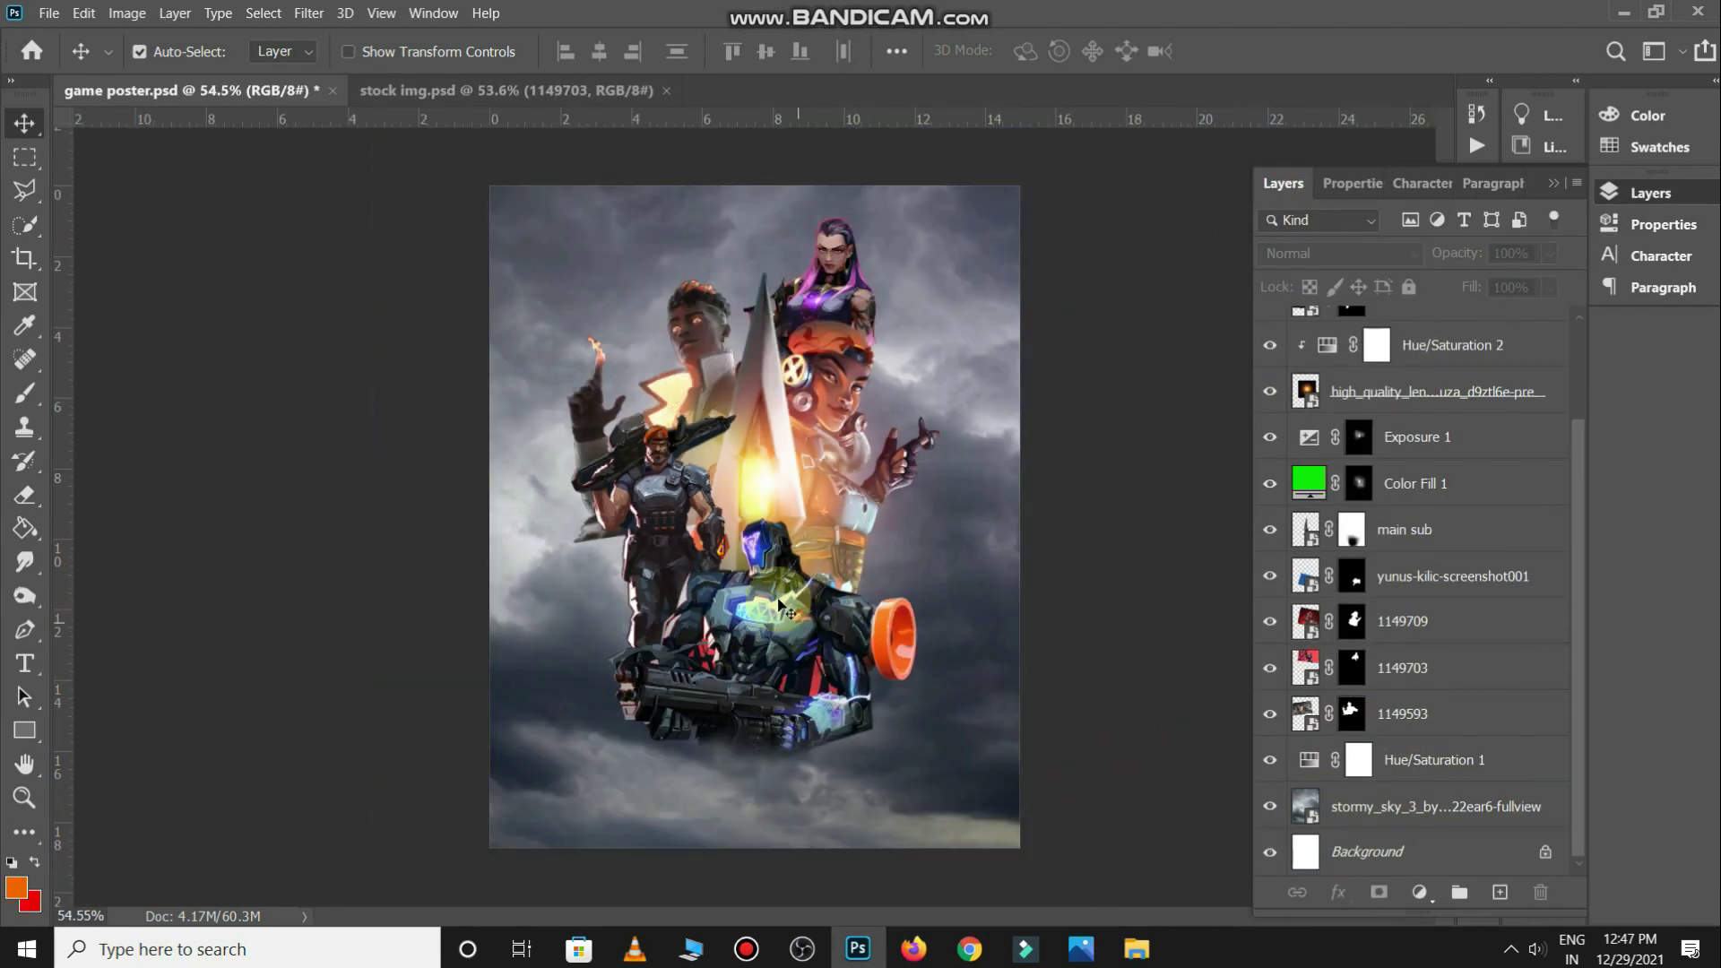
{"action": "scroll", "coordinate": [1416, 538], "scroll_direction": "up", "scroll_amount": 1}
{"action": "key", "text": "ctrl+s"}
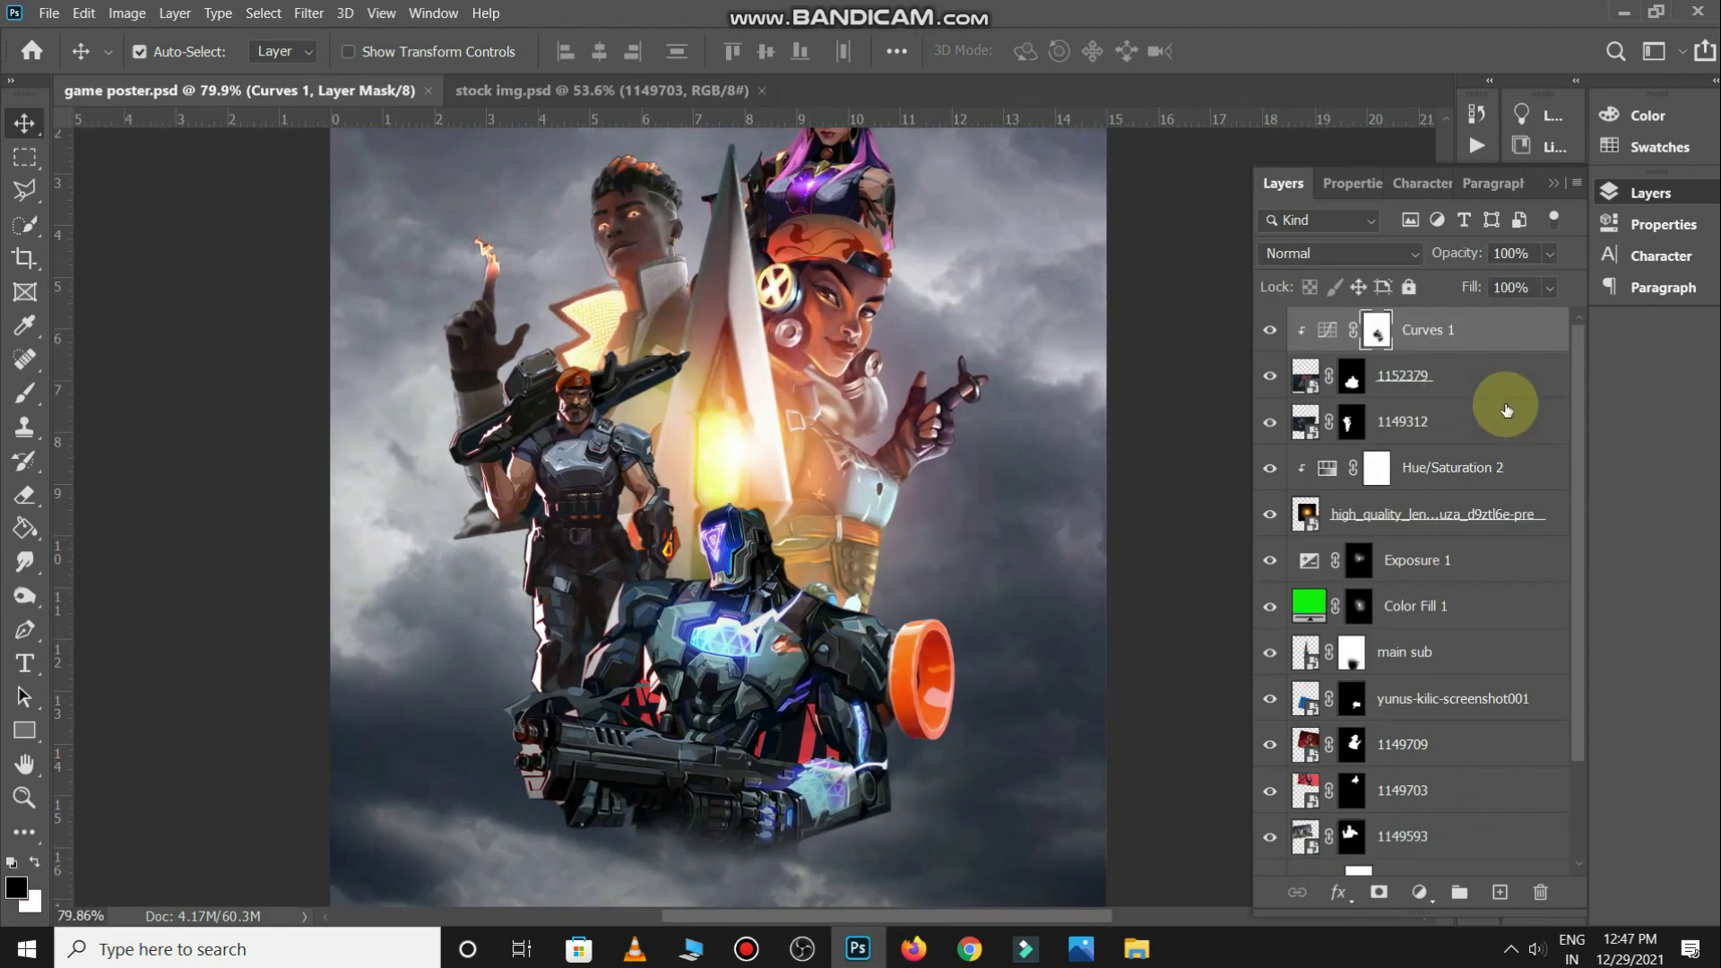
{"action": "left_click", "coordinate": [1269, 376]}
{"action": "left_click", "coordinate": [1479, 372]}
{"action": "left_click", "coordinate": [1452, 877]}
{"action": "left_click", "coordinate": [1489, 500]}
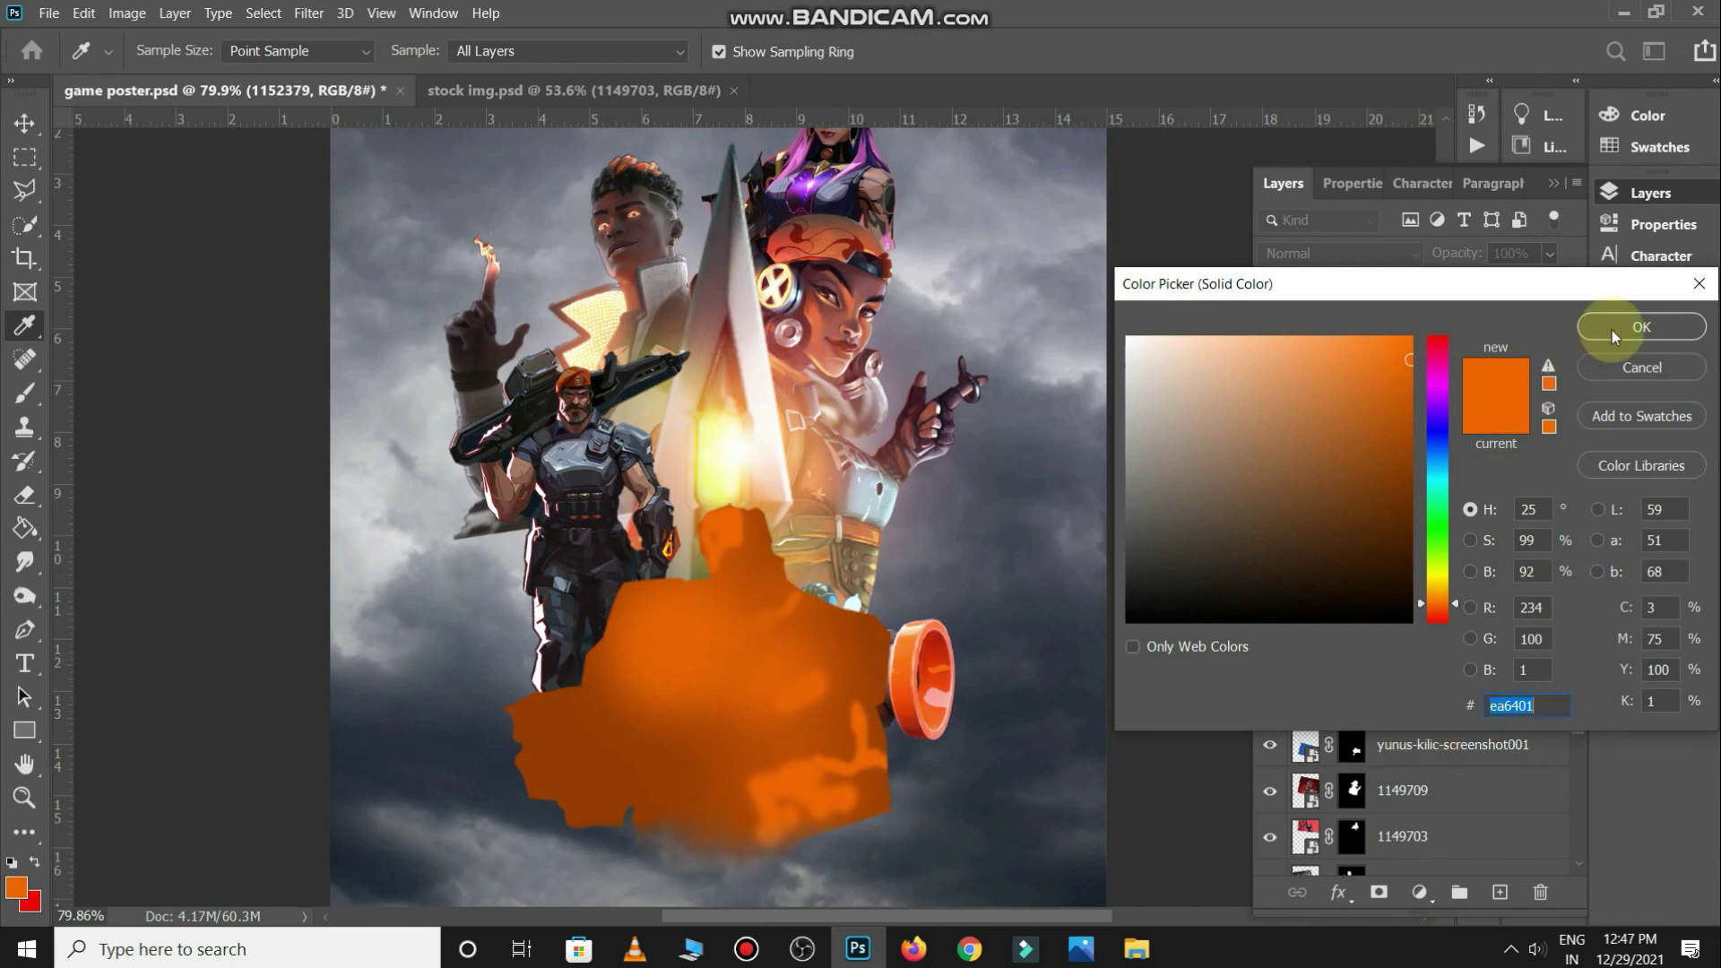
{"action": "left_click", "coordinate": [1612, 332]}
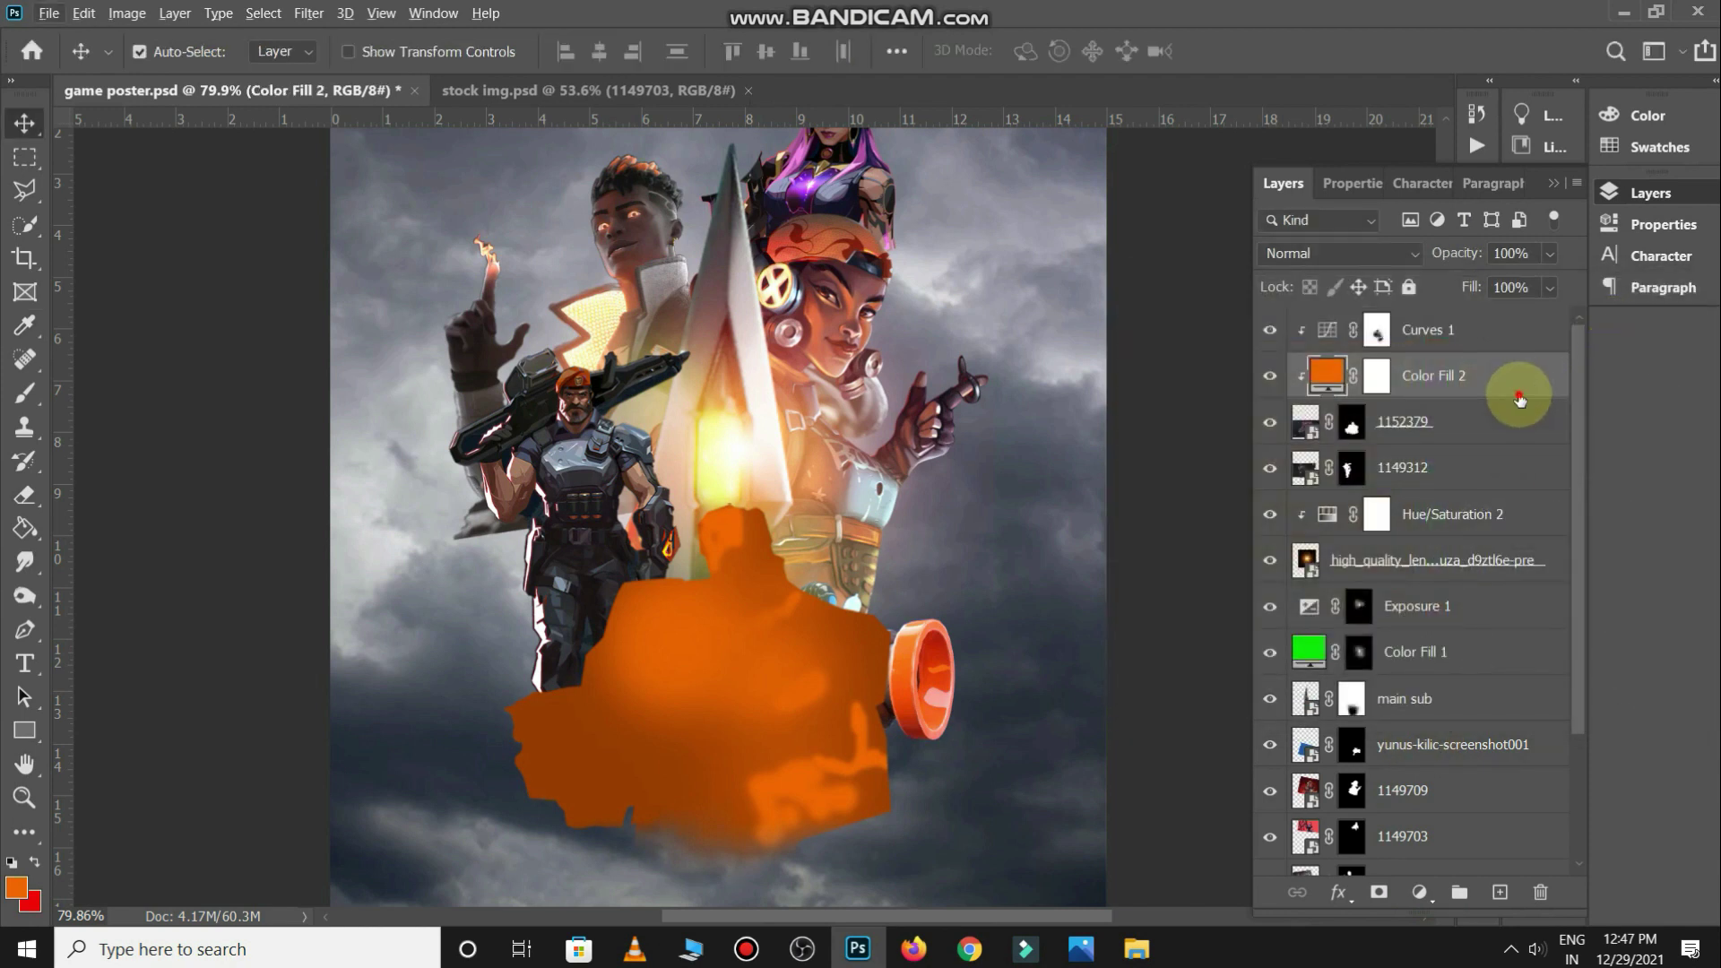
Split the fill's Blend If Underlying Layer slider and change its colour to #e5843c
{"action": "double_click", "coordinate": [1520, 395]}
{"action": "left_click_drag", "start_coordinate": [1368, 734], "coordinate": [1491, 736]}
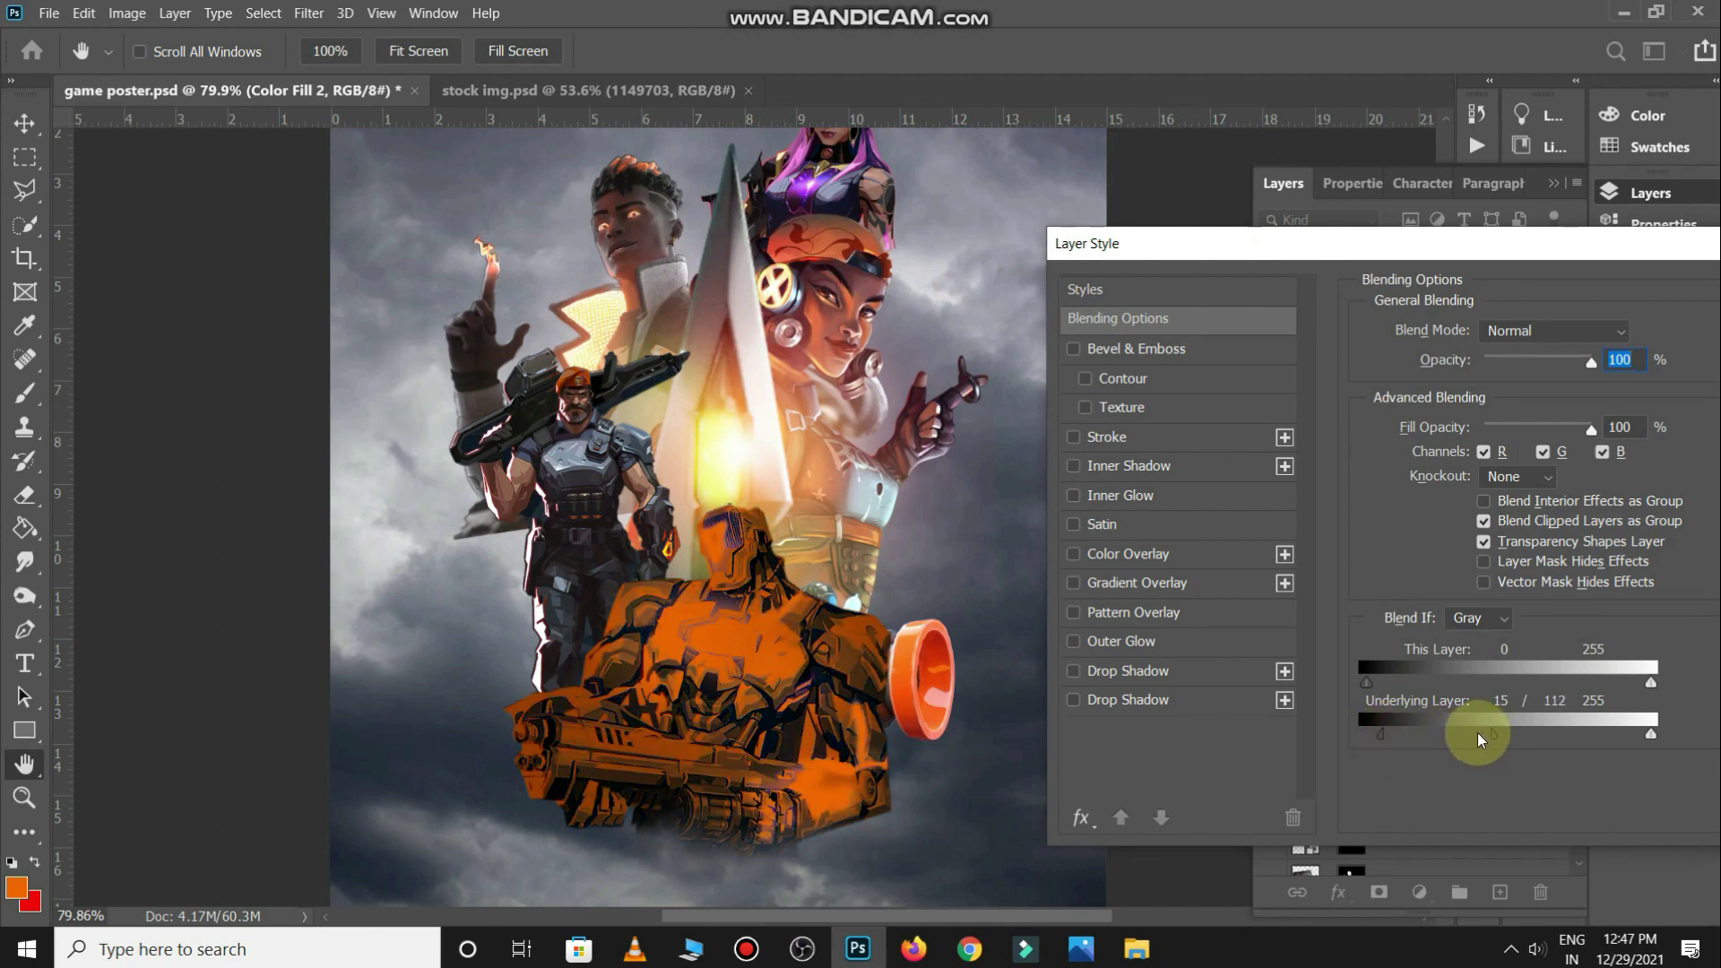
{"action": "key", "text": "Return"}
{"action": "double_click", "coordinate": [1325, 371]}
{"action": "left_click", "coordinate": [1374, 359]}
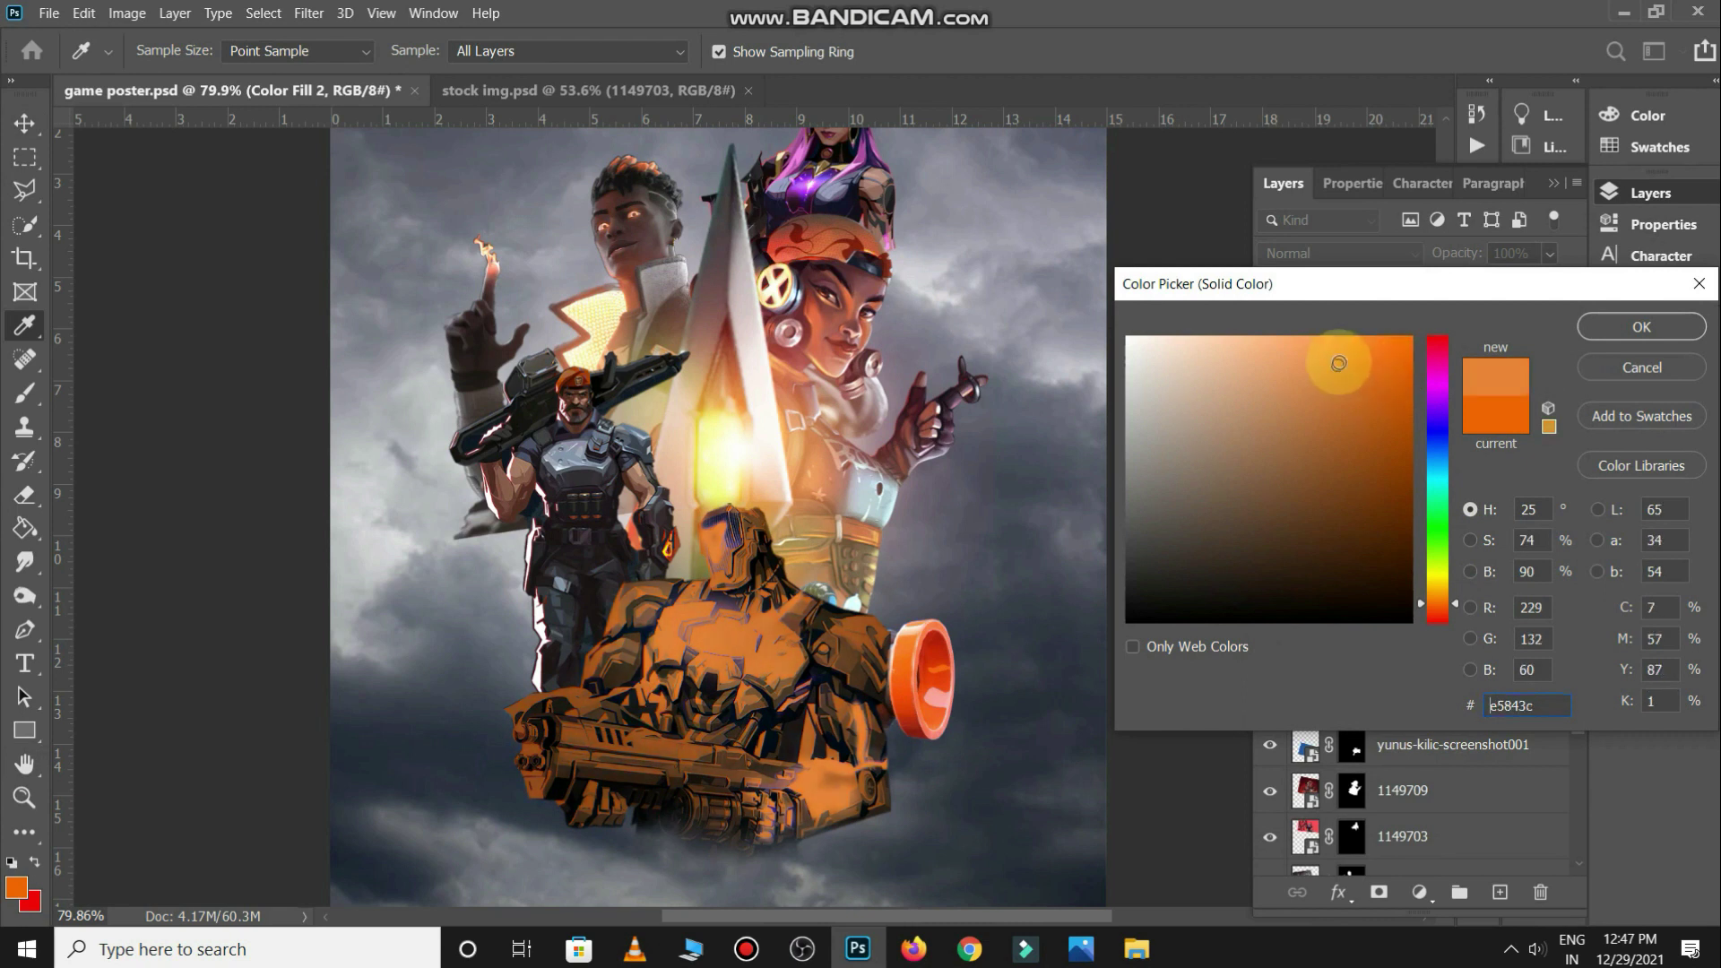
{"action": "left_click", "coordinate": [1631, 324]}
Invert the Color Fill 2 mask and paint orange rim glow on the robot's head and armour
{"action": "left_click", "coordinate": [1375, 381]}
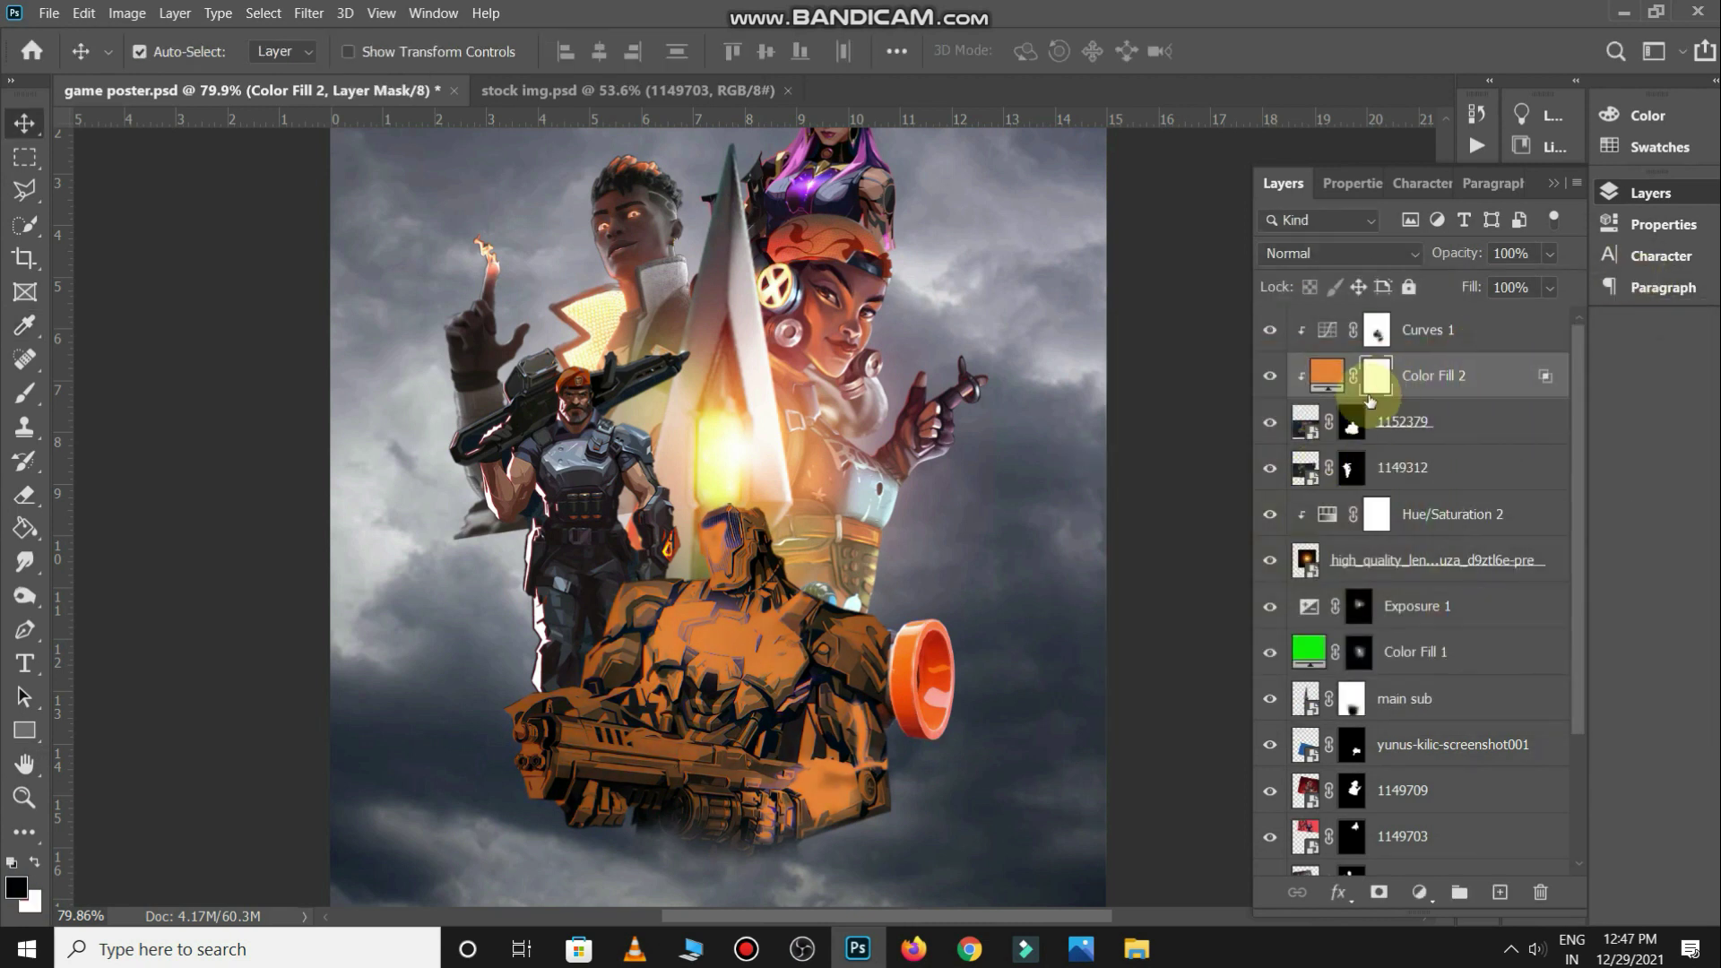
{"action": "key", "text": "ctrl+i"}
{"action": "key", "text": "b"}
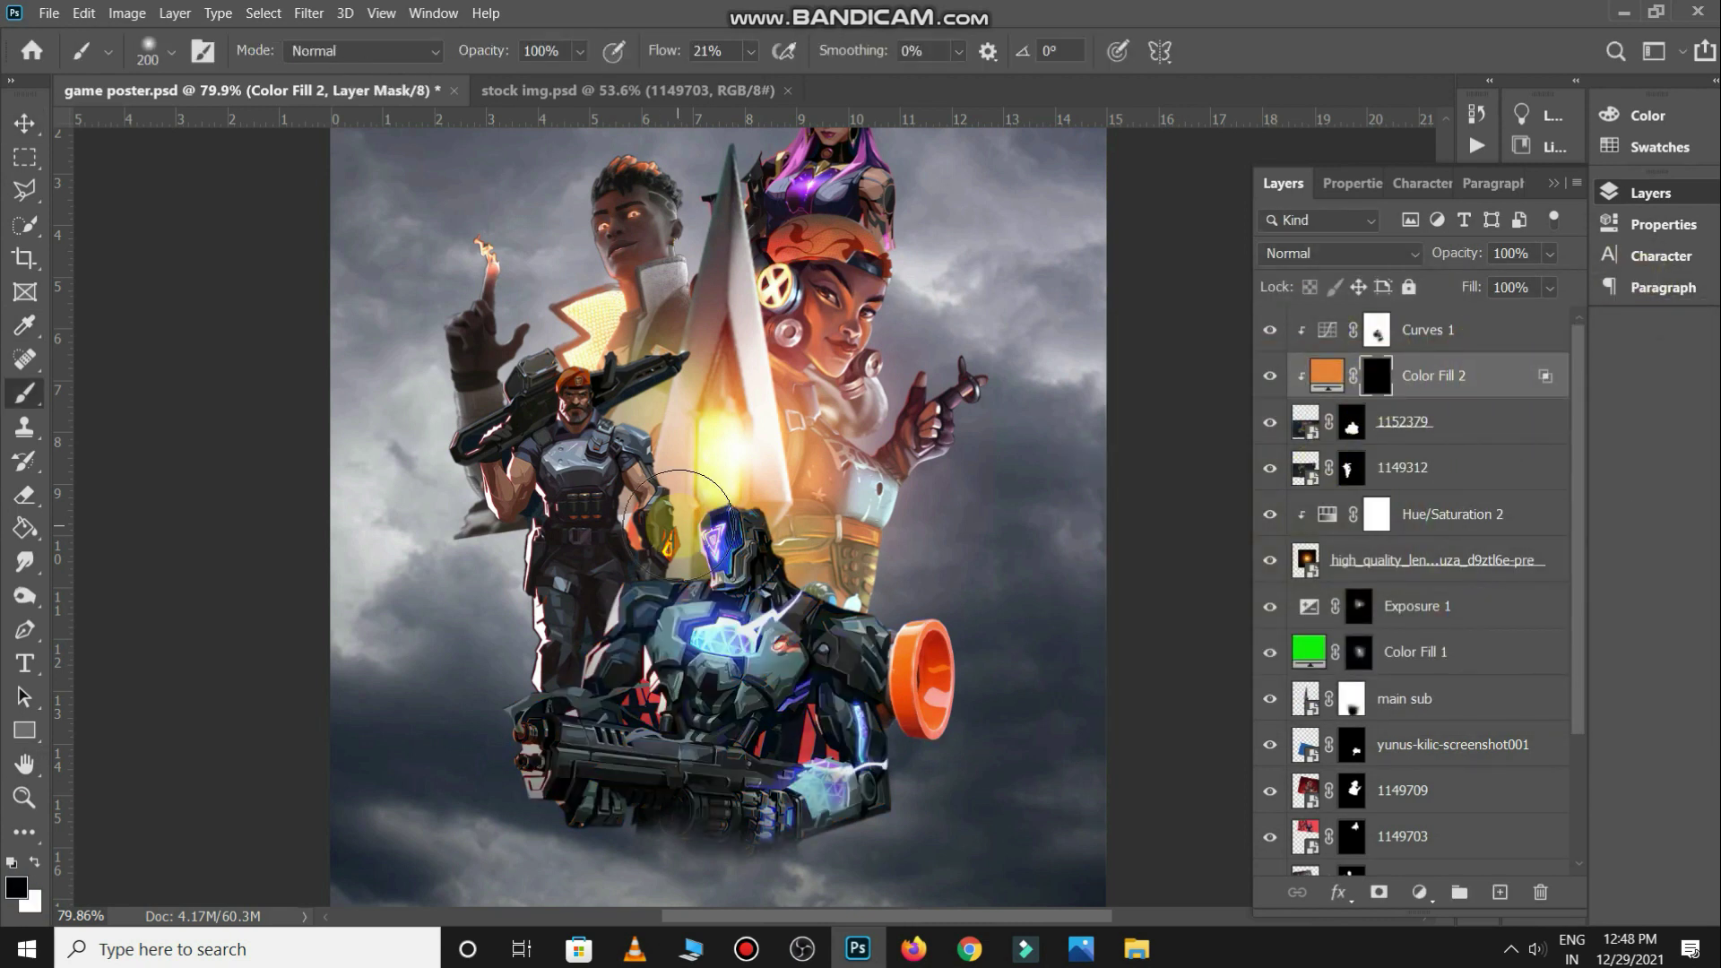
{"action": "scroll", "coordinate": [753, 498], "scroll_direction": "up", "scroll_amount": 2}
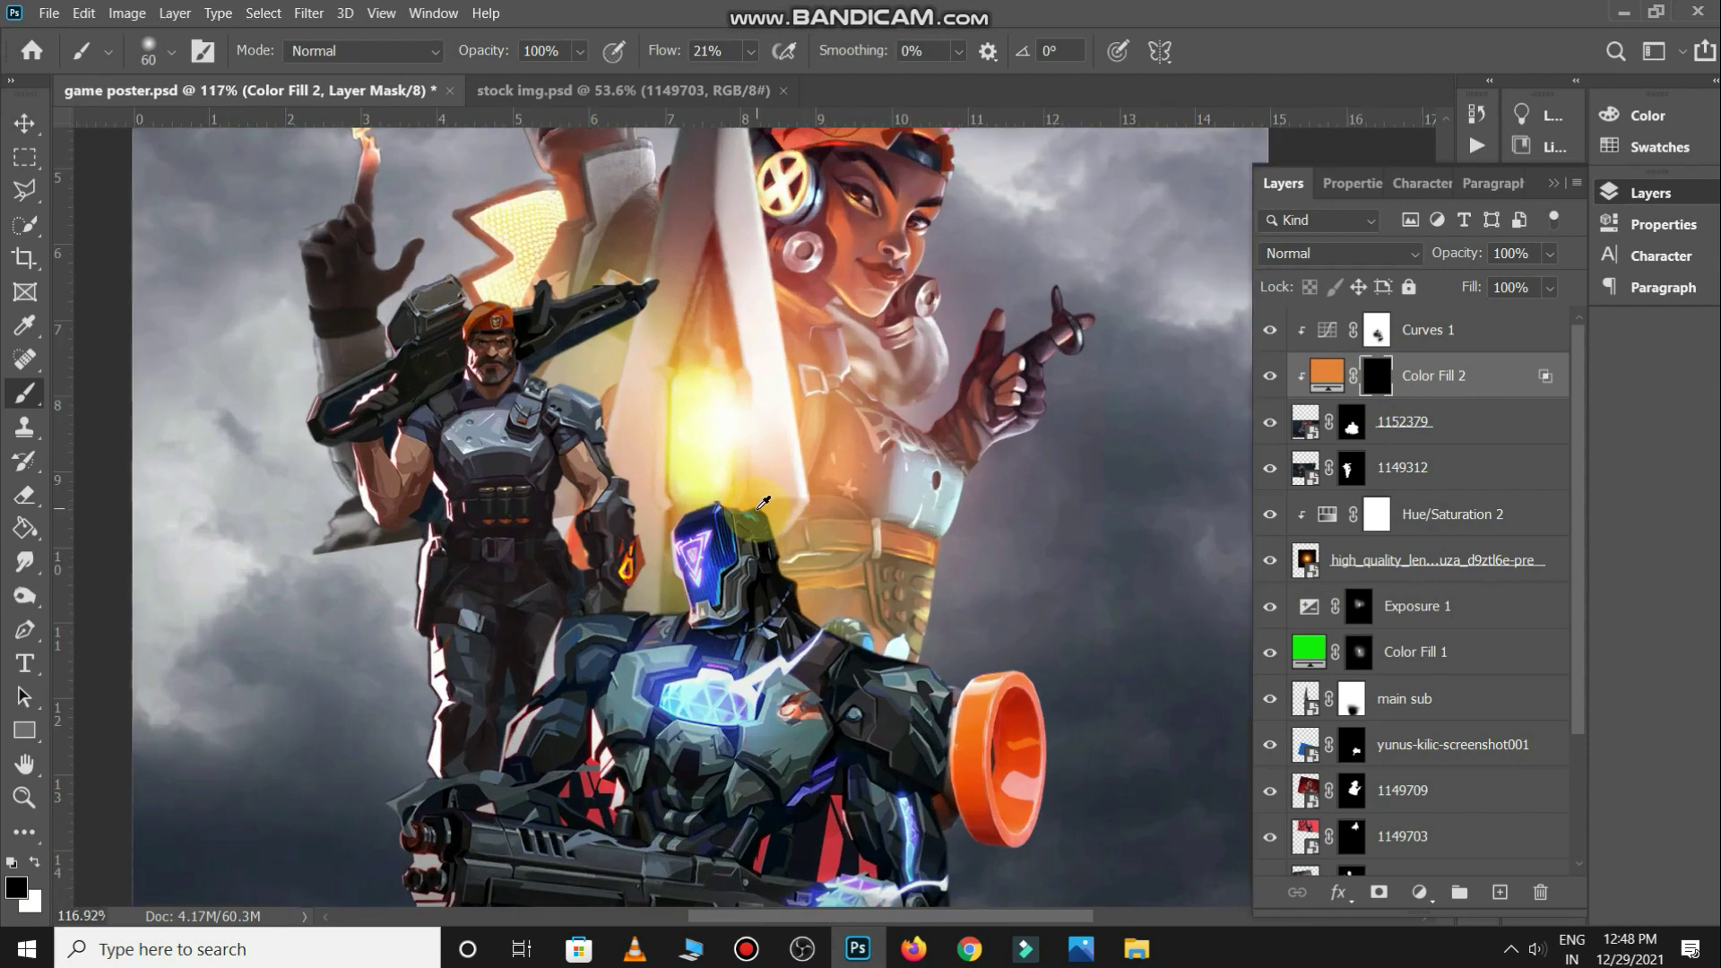
{"action": "scroll", "coordinate": [775, 540], "scroll_direction": "up", "scroll_amount": 3}
{"action": "left_click_drag", "start_coordinate": [664, 51], "coordinate": [766, 52]}
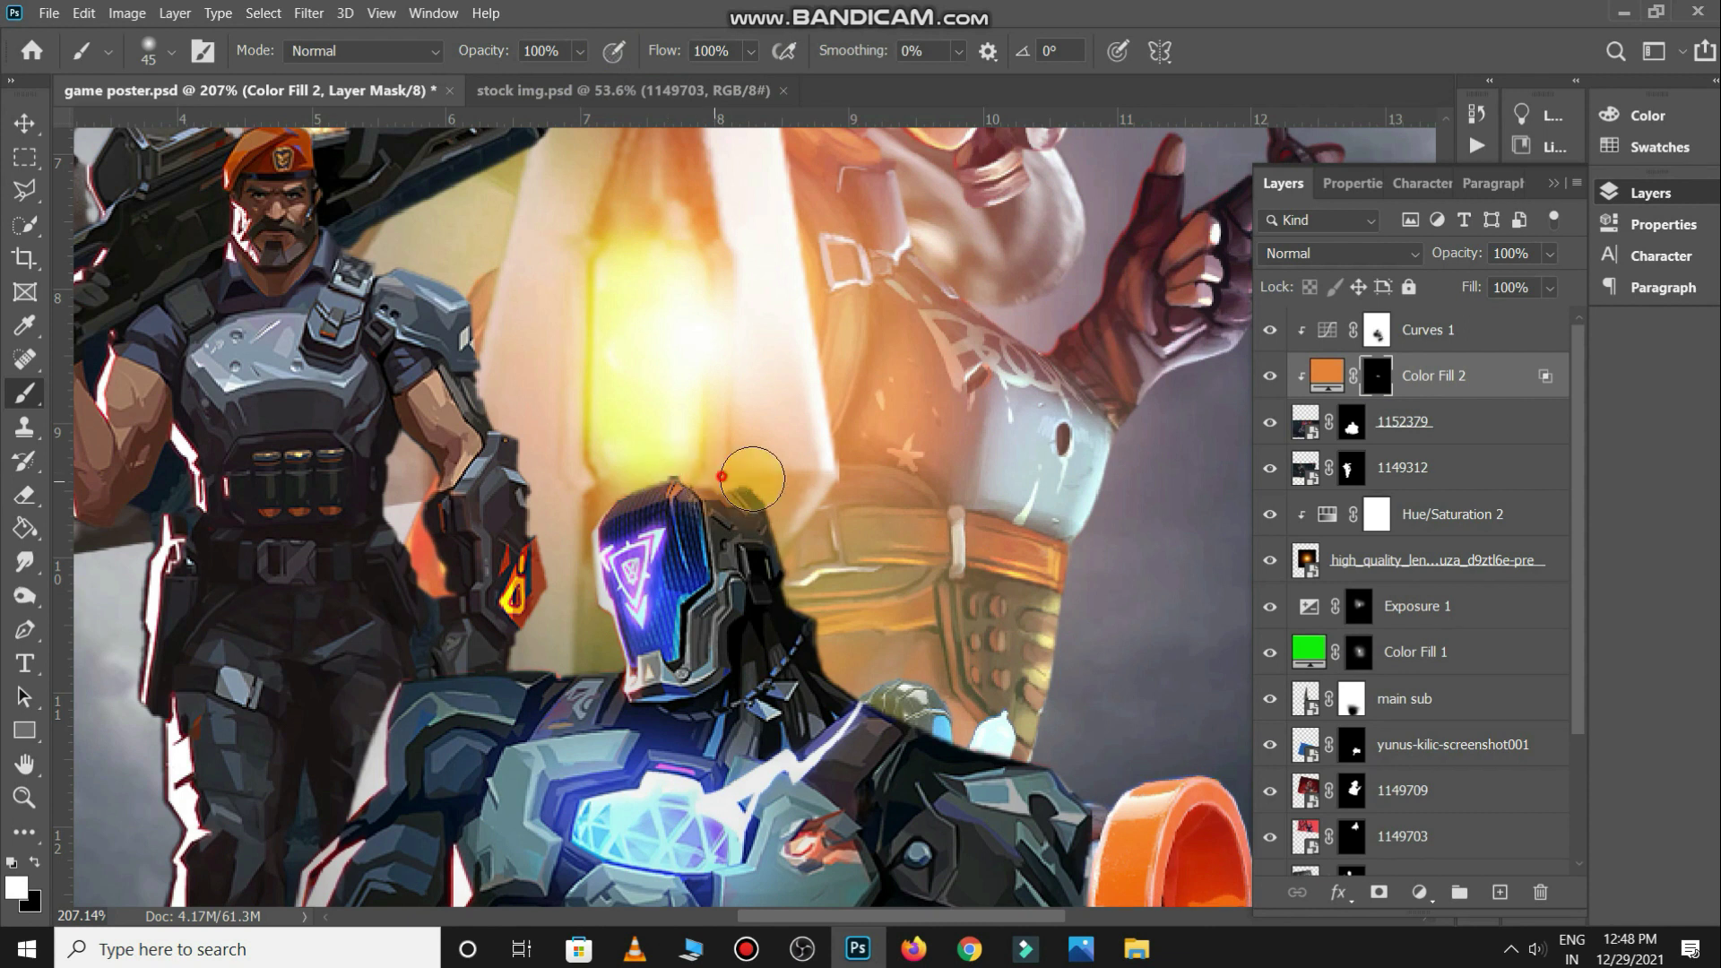
{"action": "left_click", "coordinate": [856, 659]}
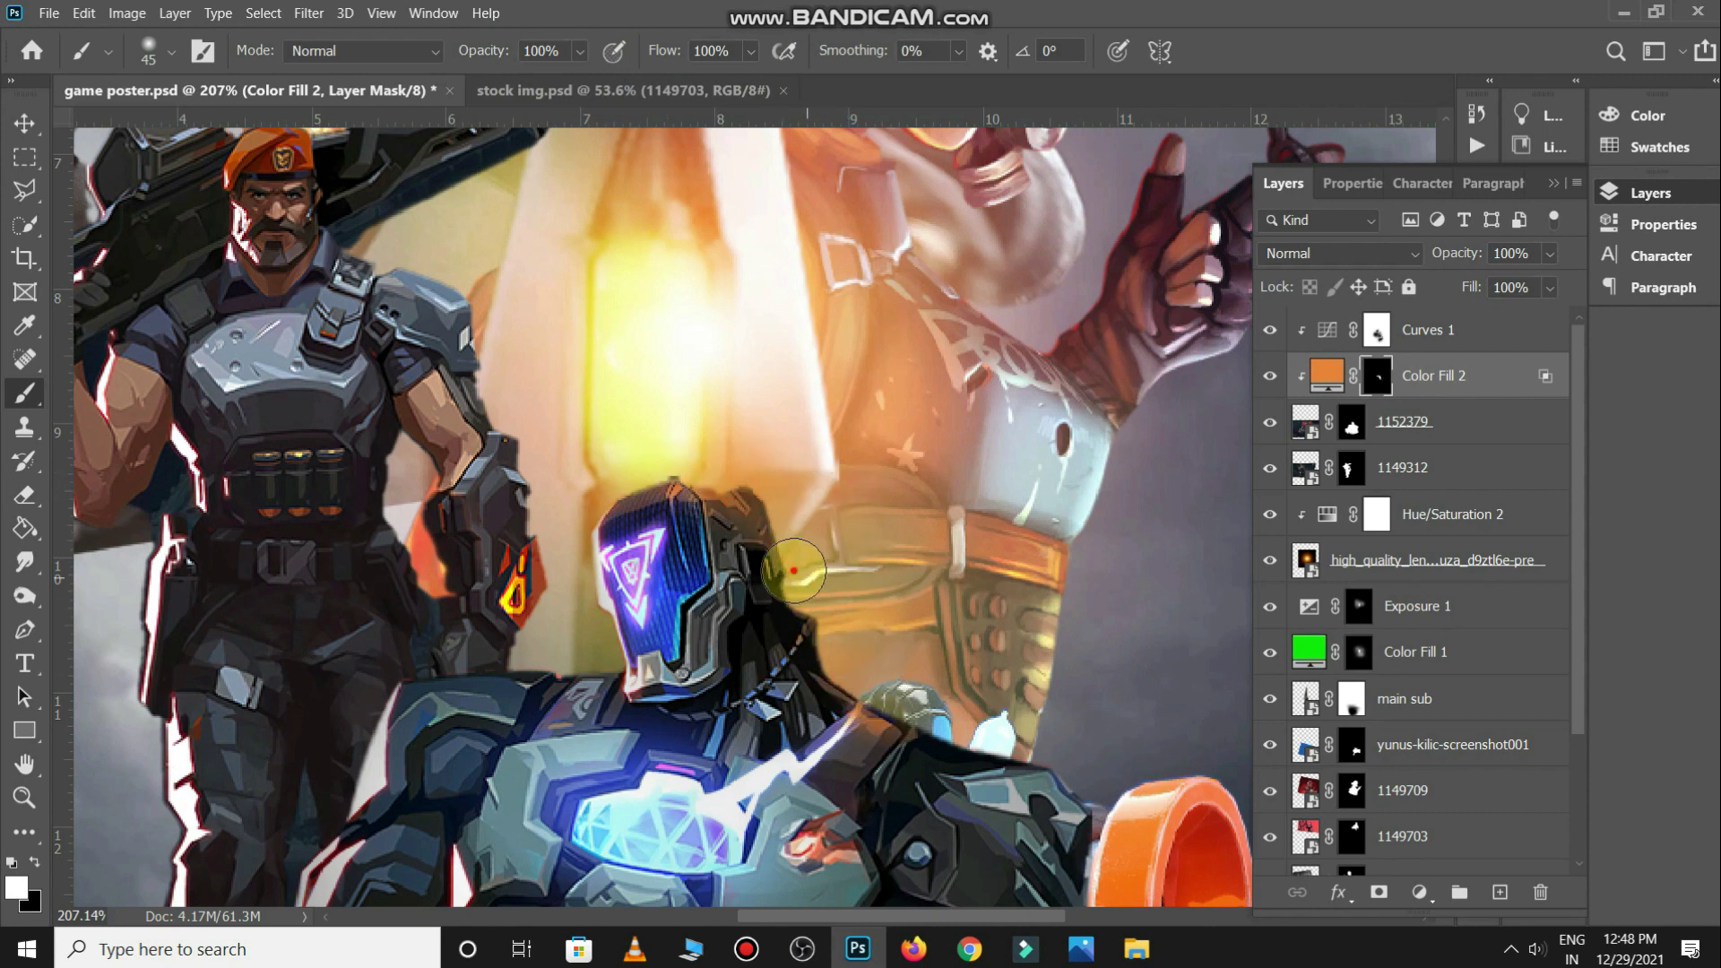
{"action": "left_click_drag", "start_coordinate": [1008, 762], "coordinate": [1035, 773]}
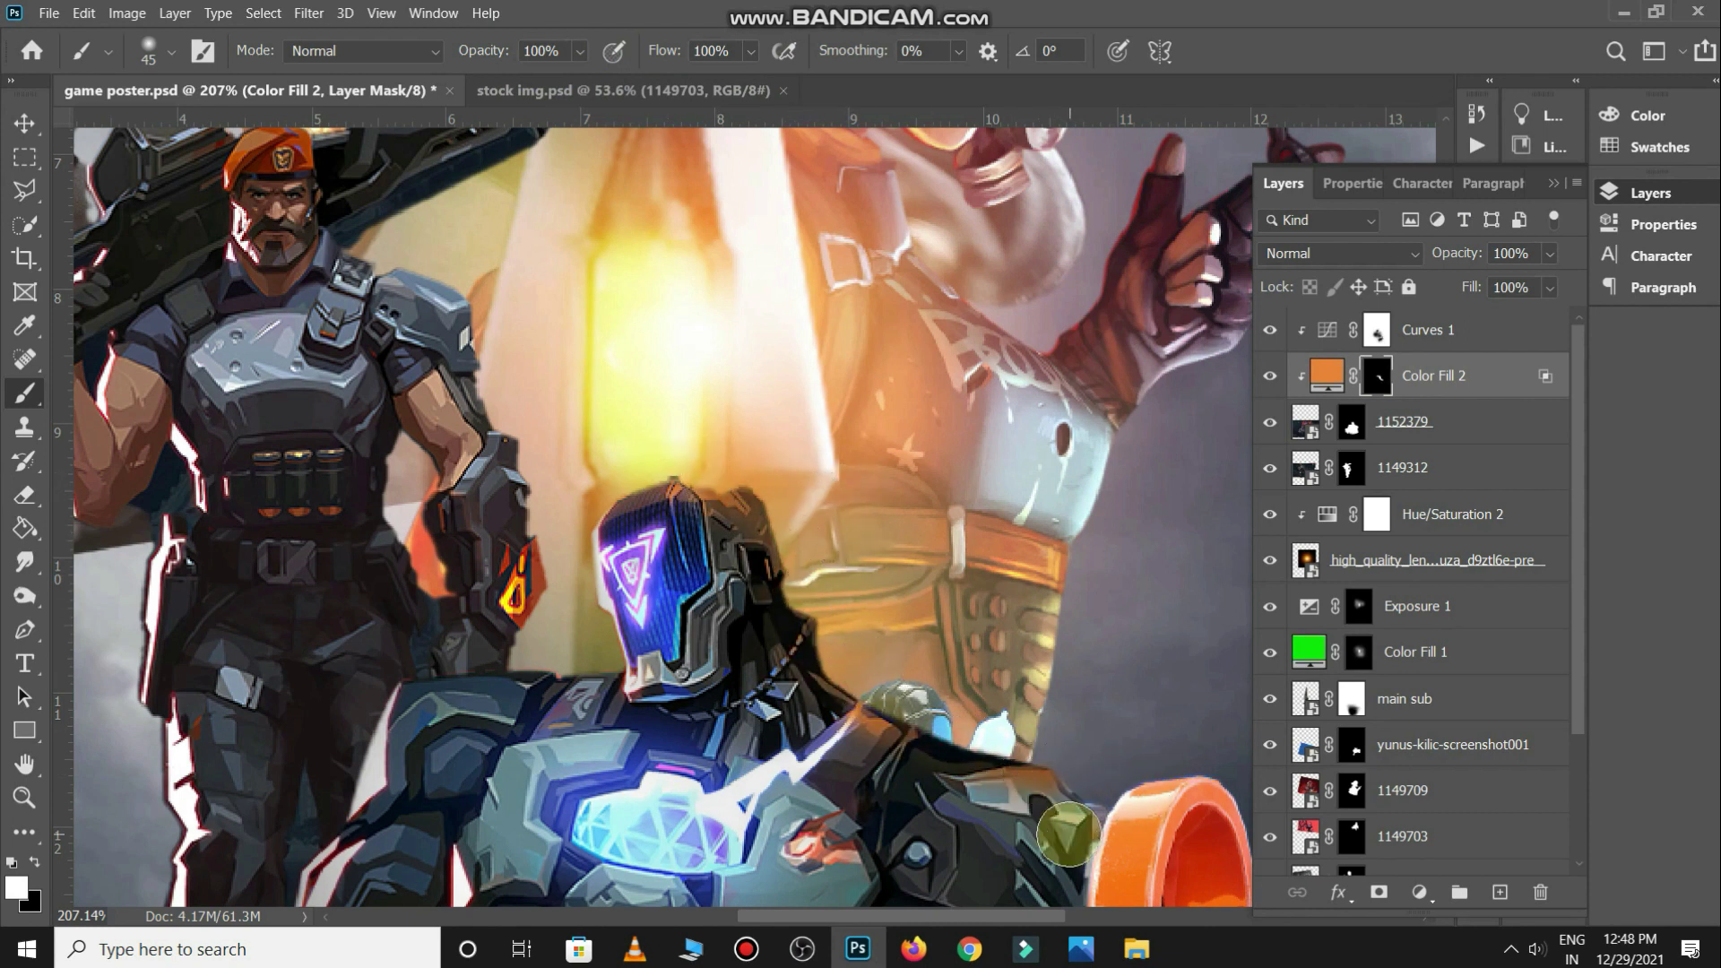
Paint orange glow onto the robot's gun, switching to black to hide excess glow
{"action": "scroll", "coordinate": [920, 507], "scroll_direction": "down", "scroll_amount": 3}
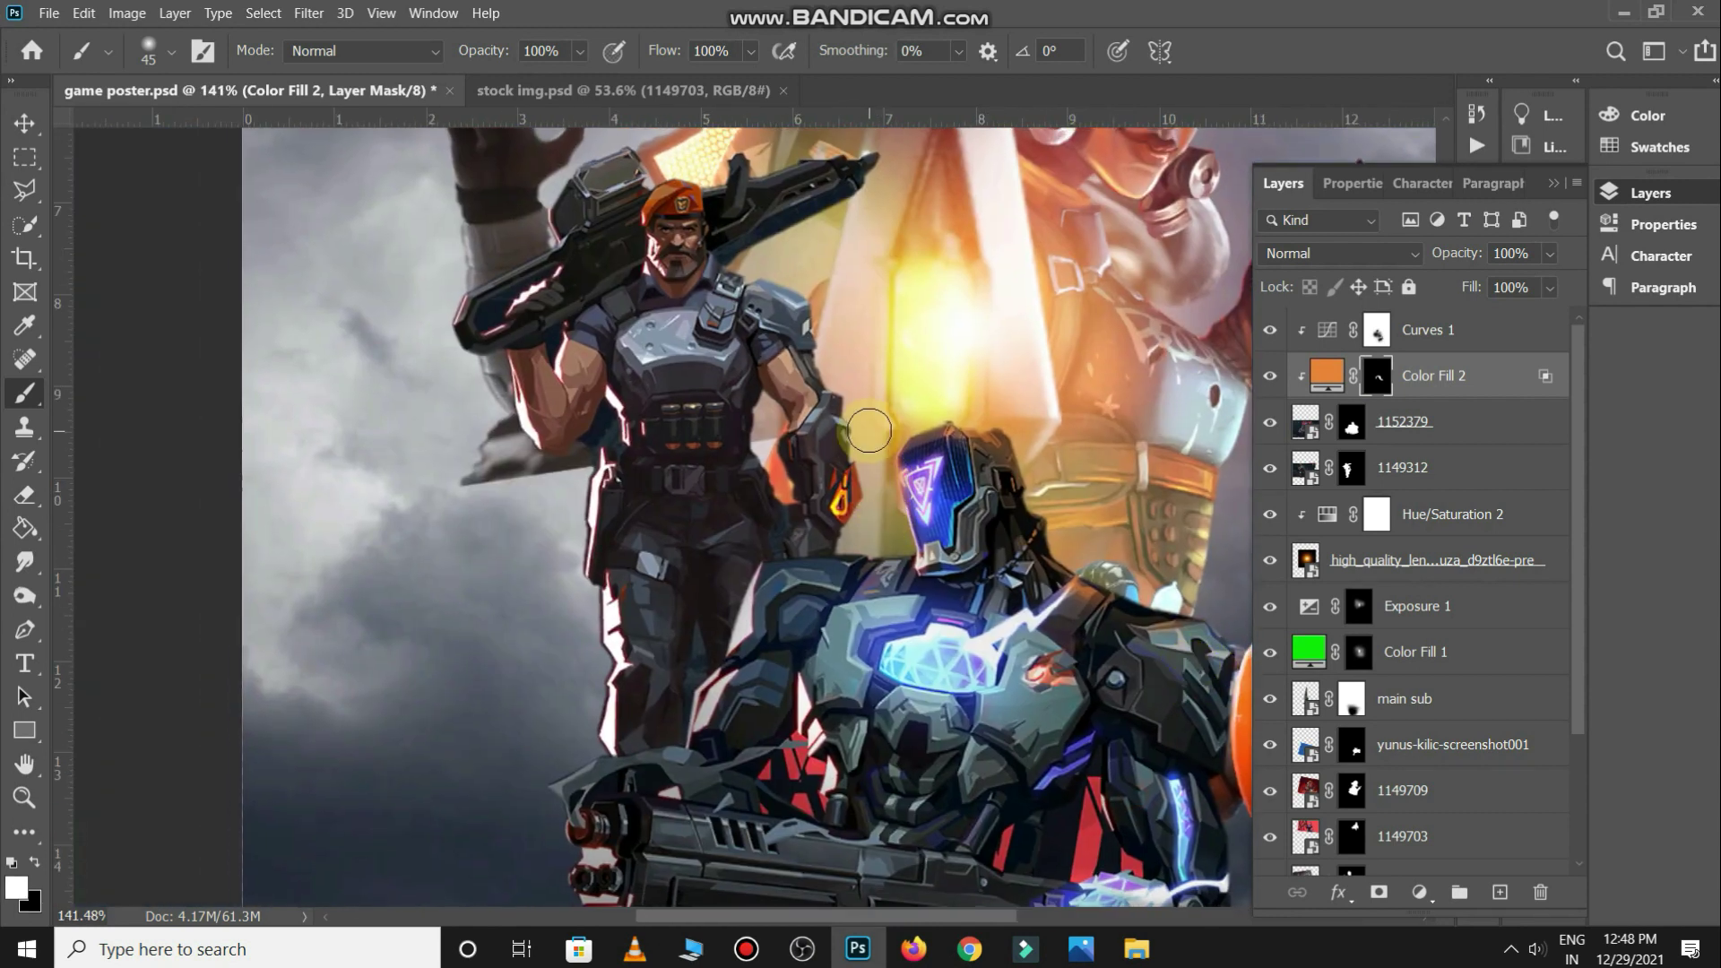
{"action": "left_click", "coordinate": [863, 540]}
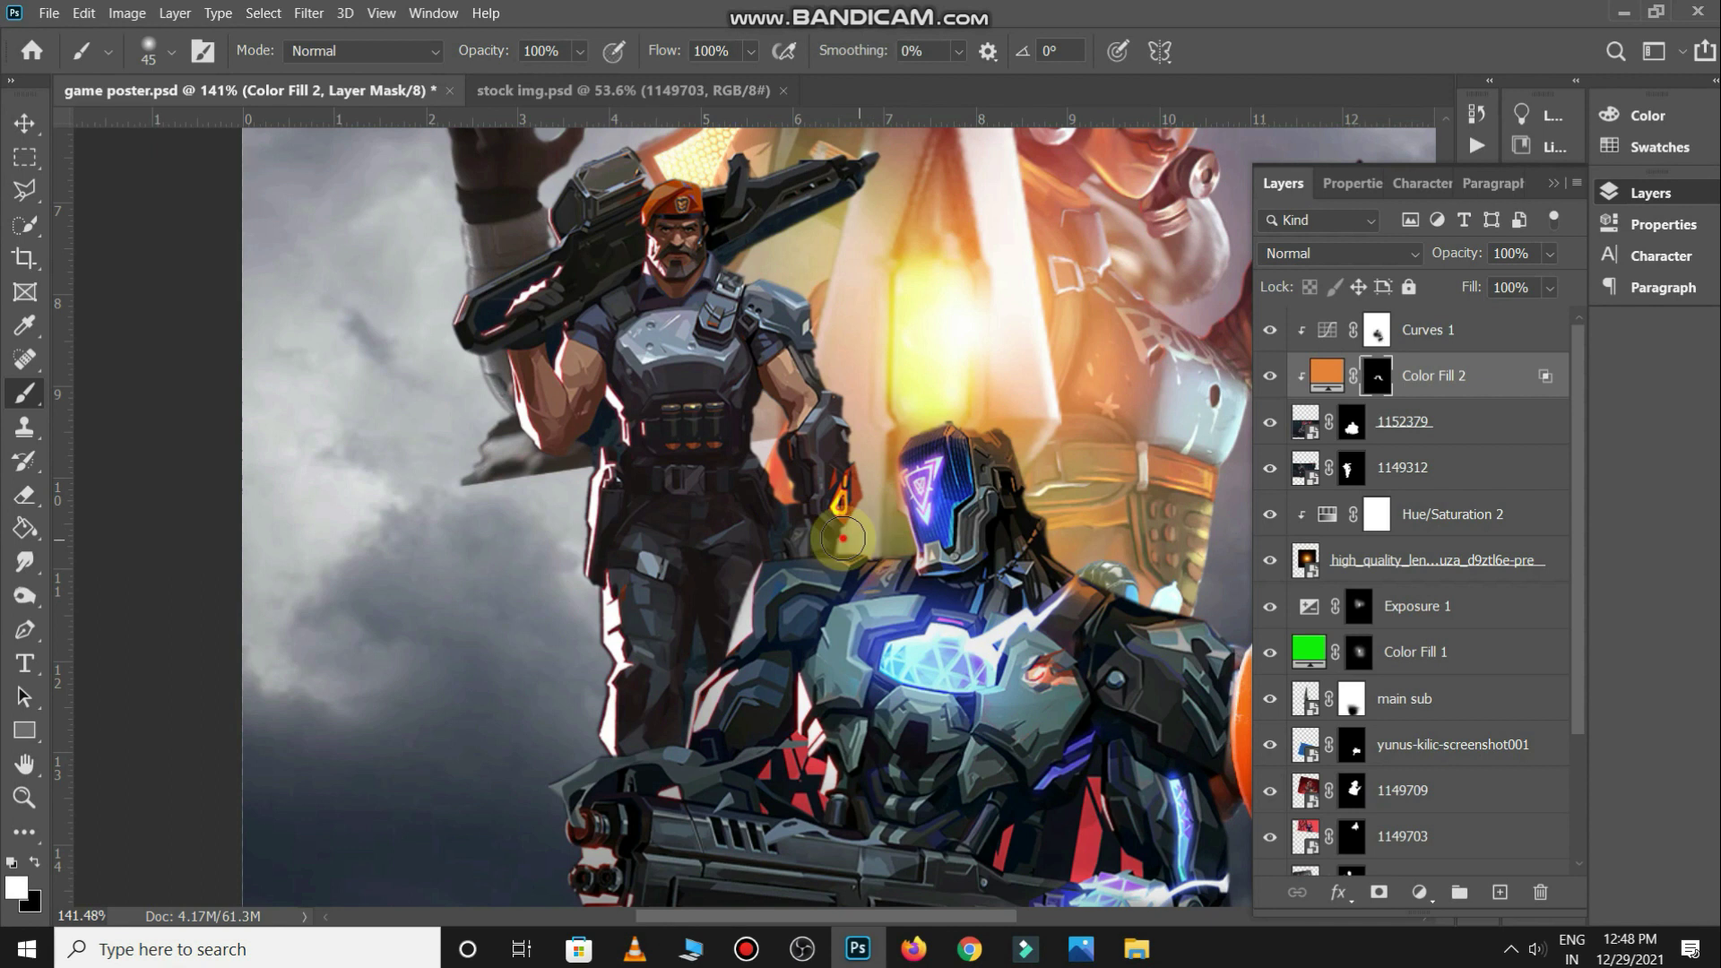
{"action": "left_click_drag", "start_coordinate": [731, 564], "coordinate": [682, 757]}
{"action": "key", "text": "x"}
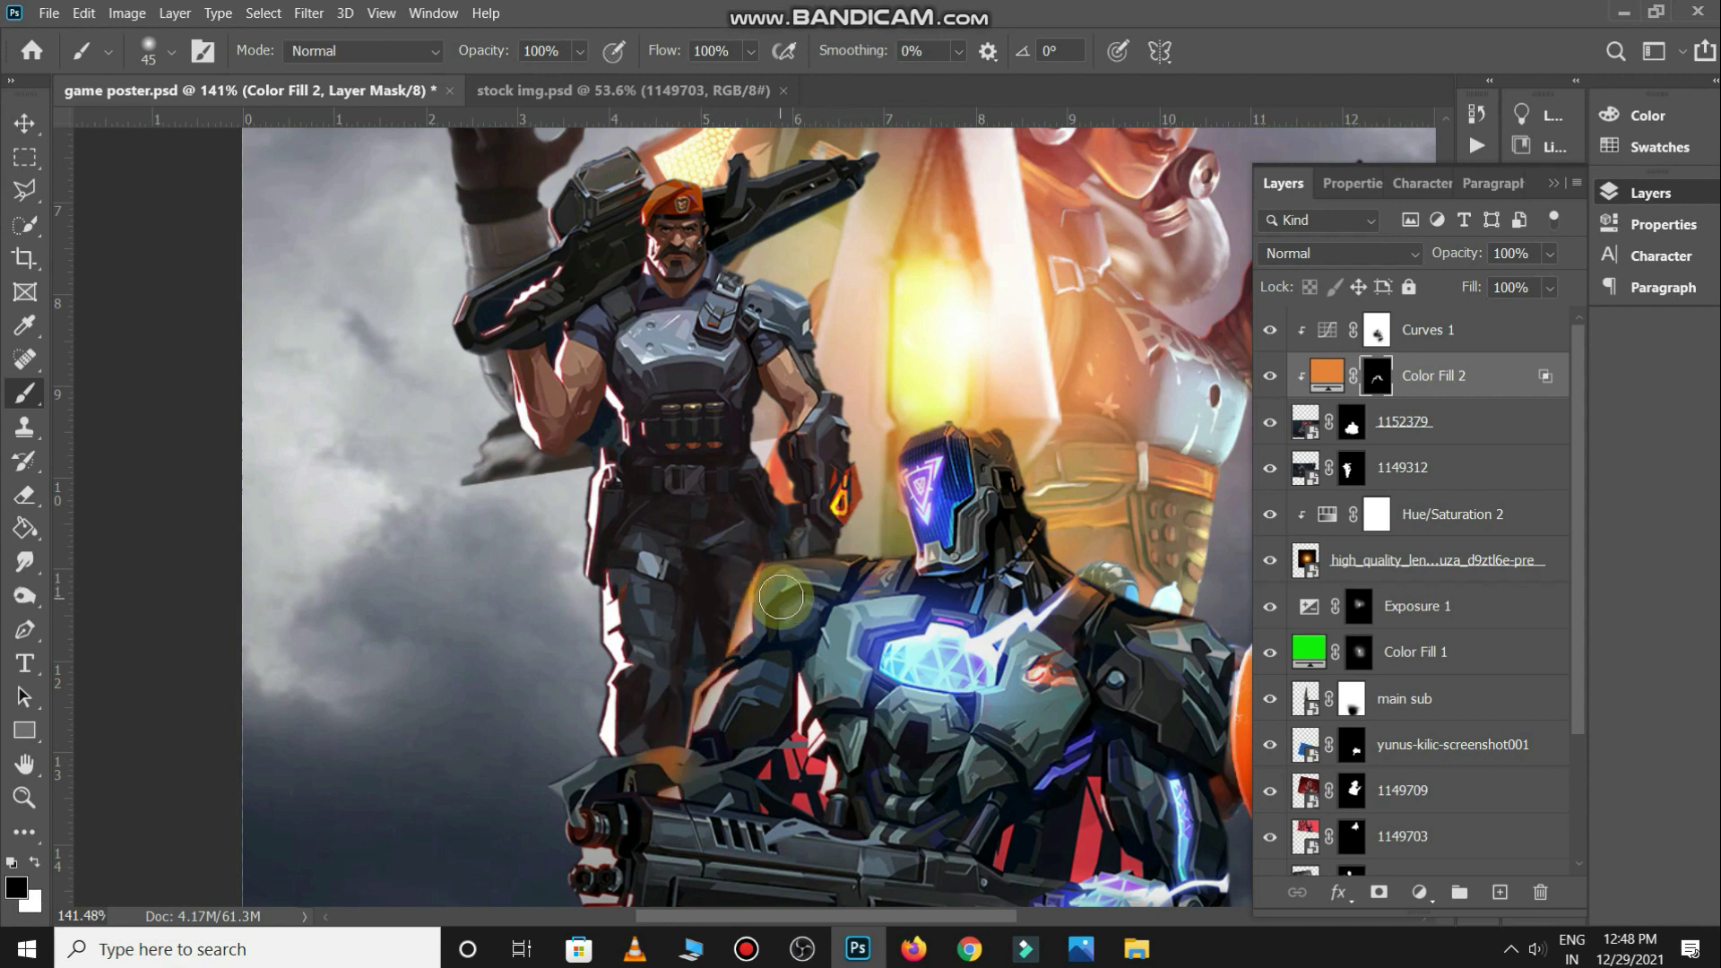
{"action": "scroll", "coordinate": [896, 637], "scroll_direction": "down", "scroll_amount": 2}
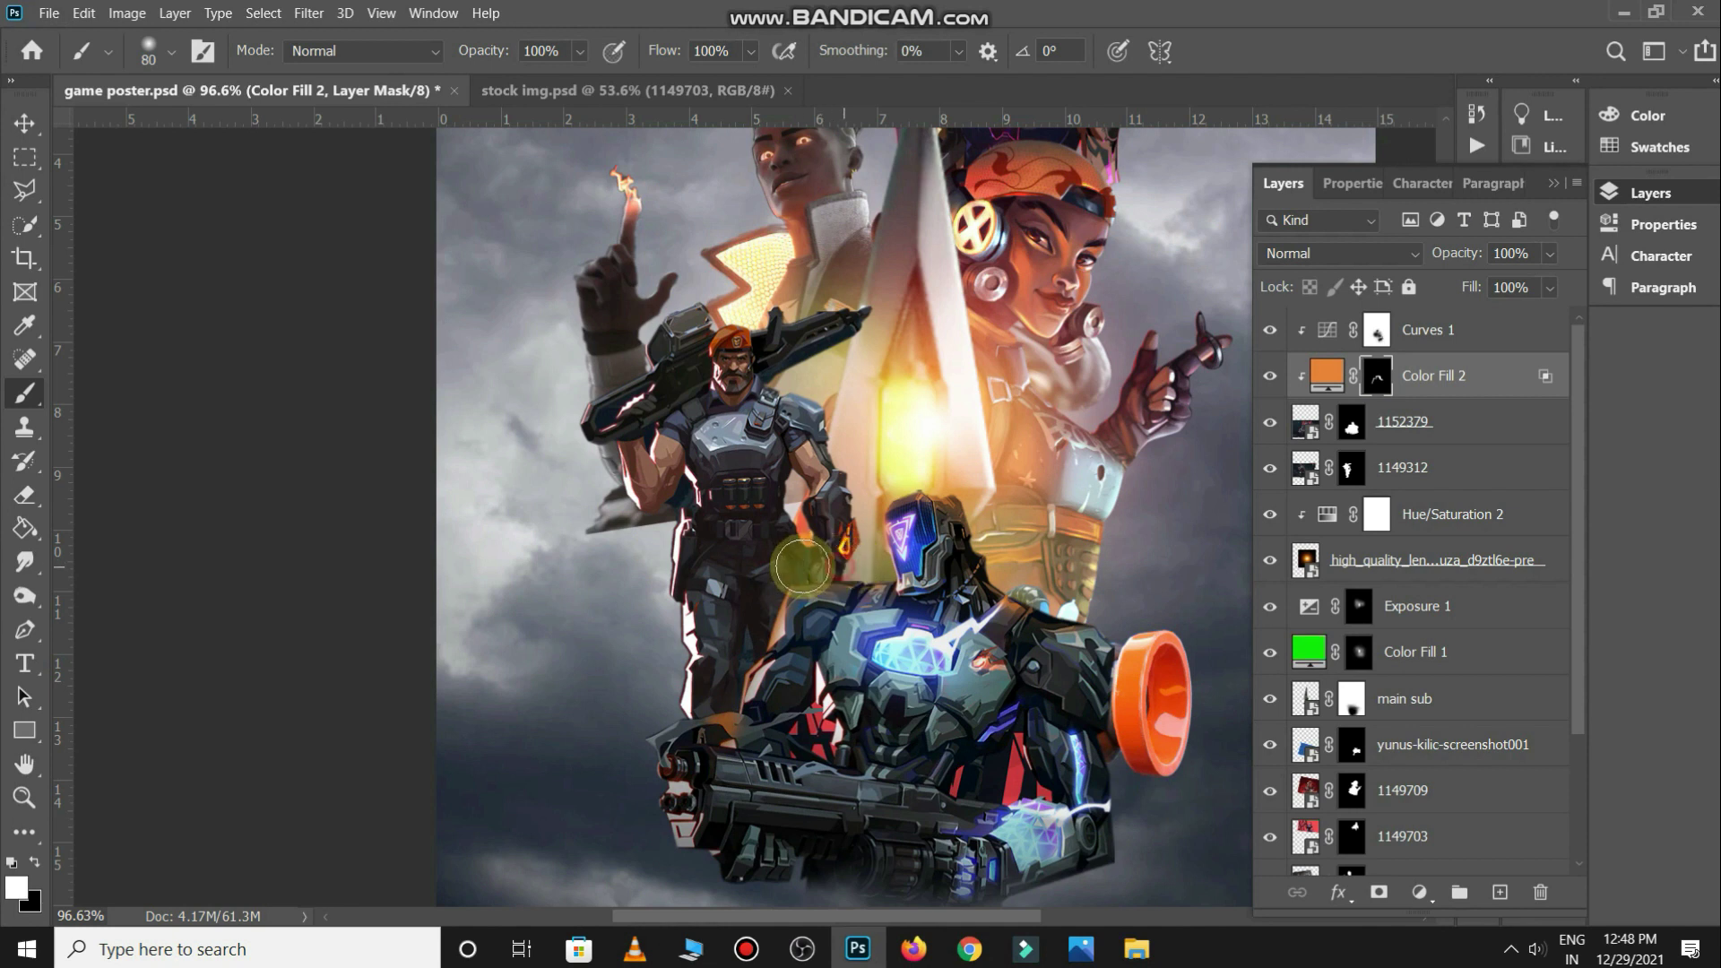
{"action": "key", "text": "x"}
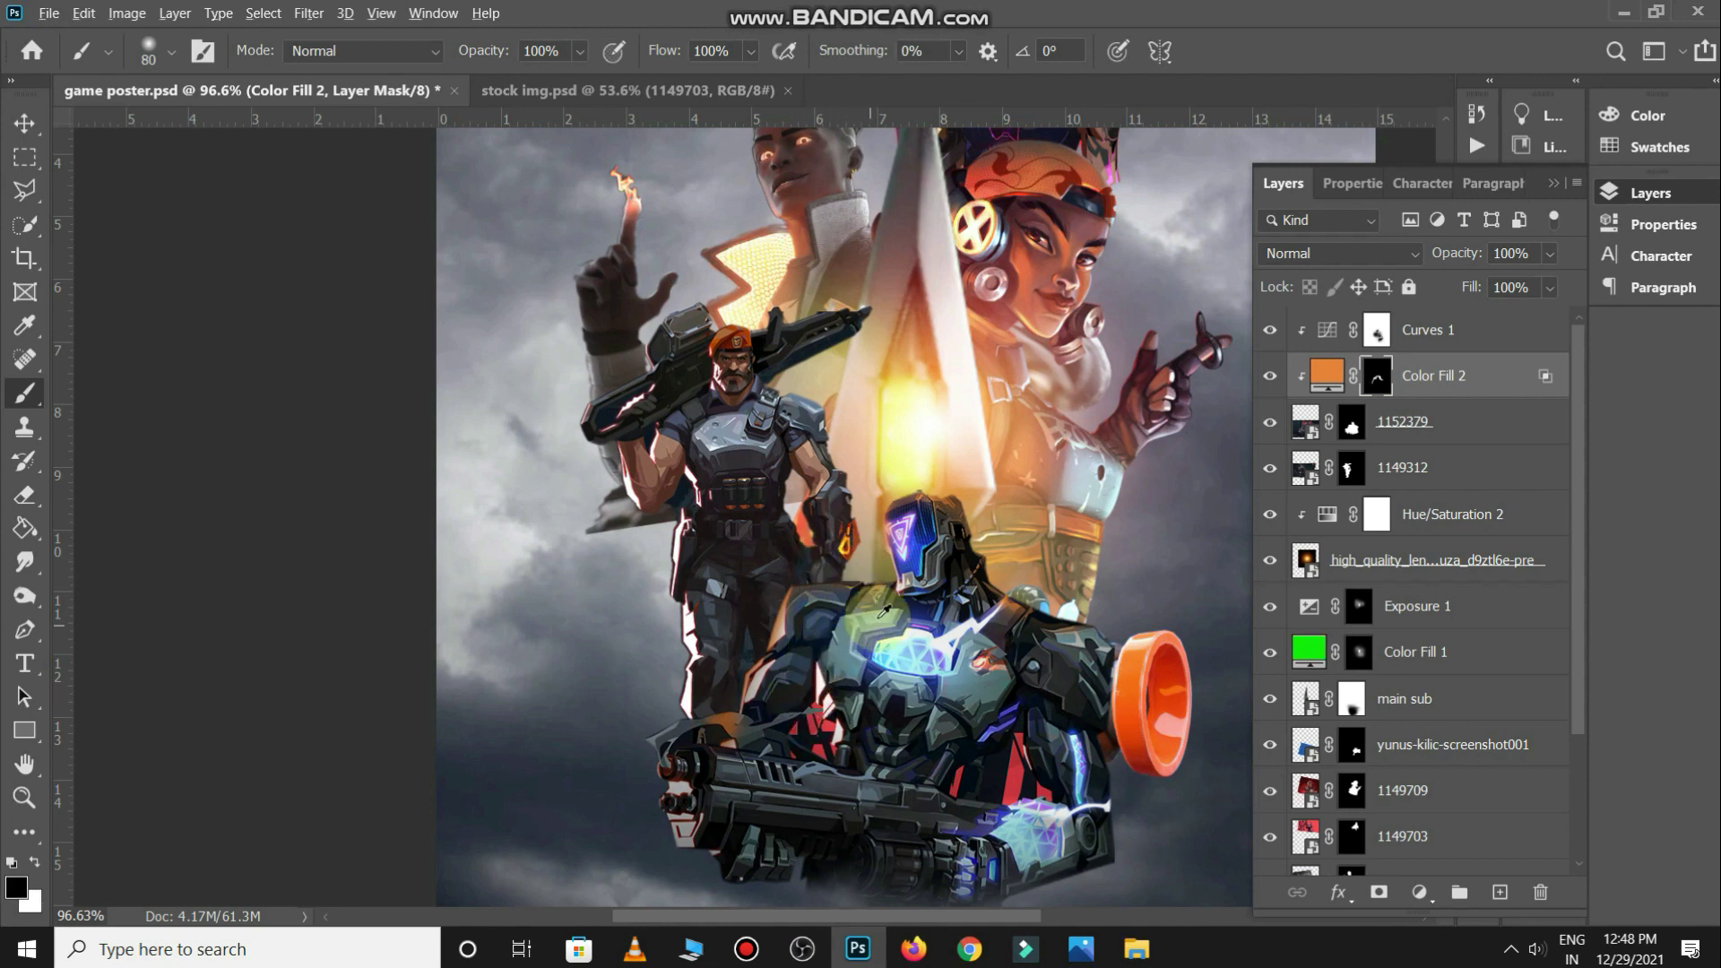
{"action": "key", "text": "x"}
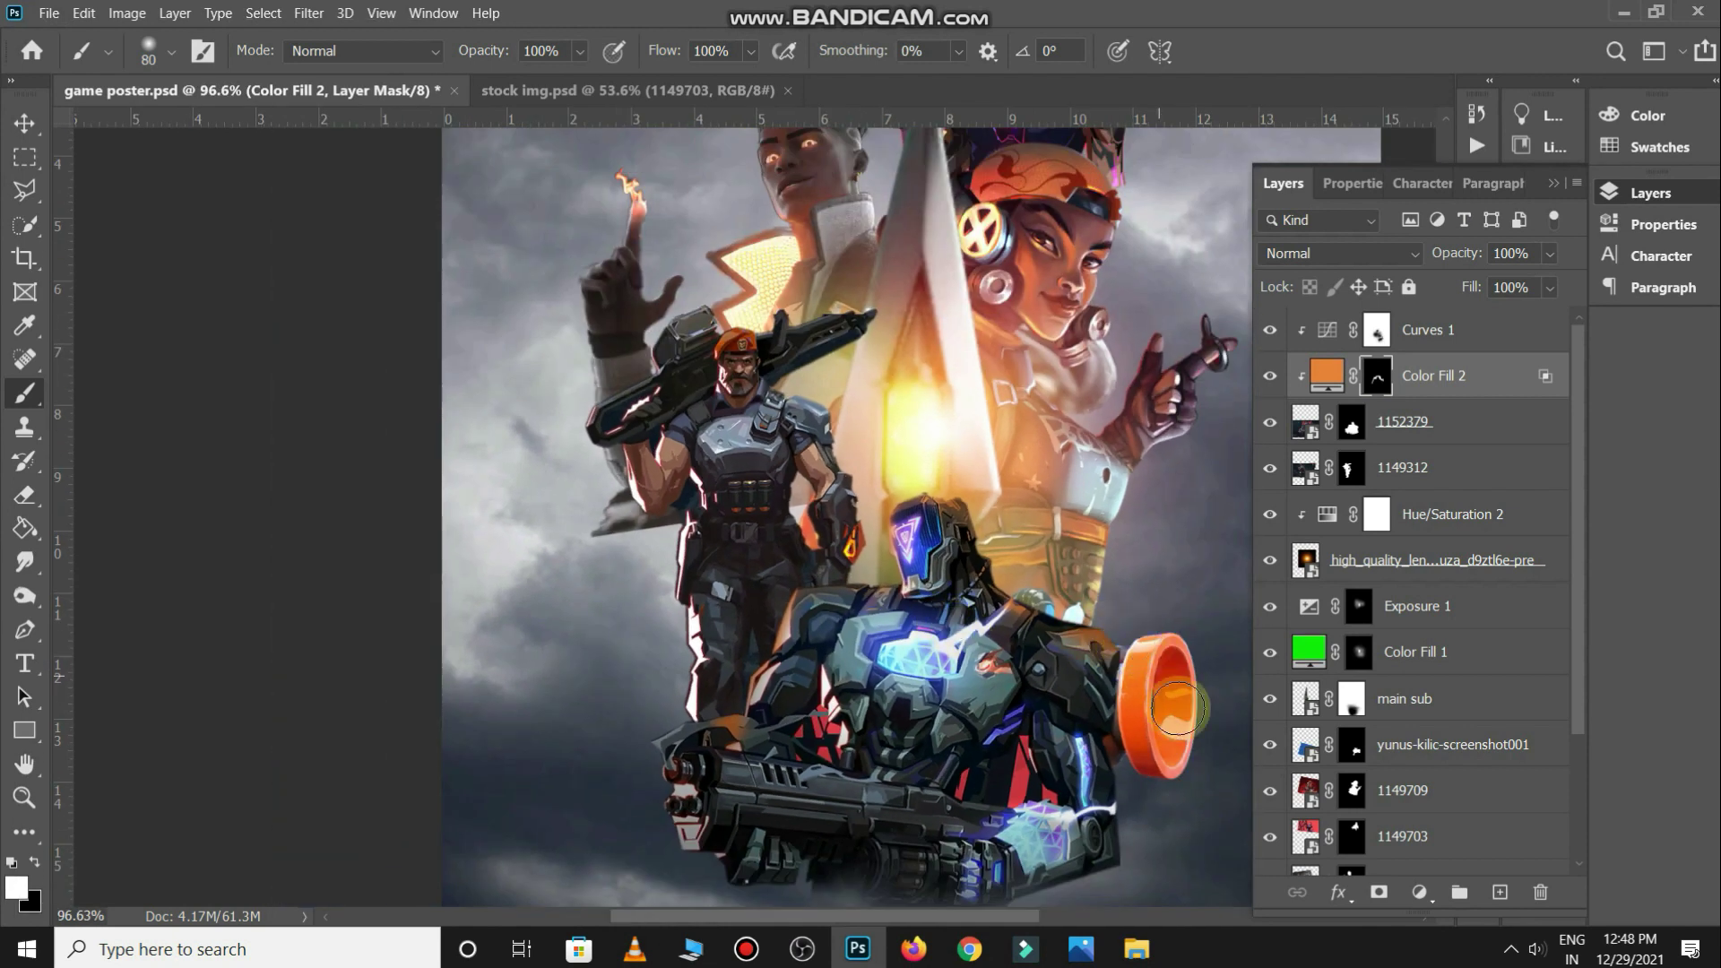
{"action": "key", "text": "ctrl+minus"}
Add a new brighter orange Solid Color fill above Color Fill 2
{"action": "key", "text": "v"}
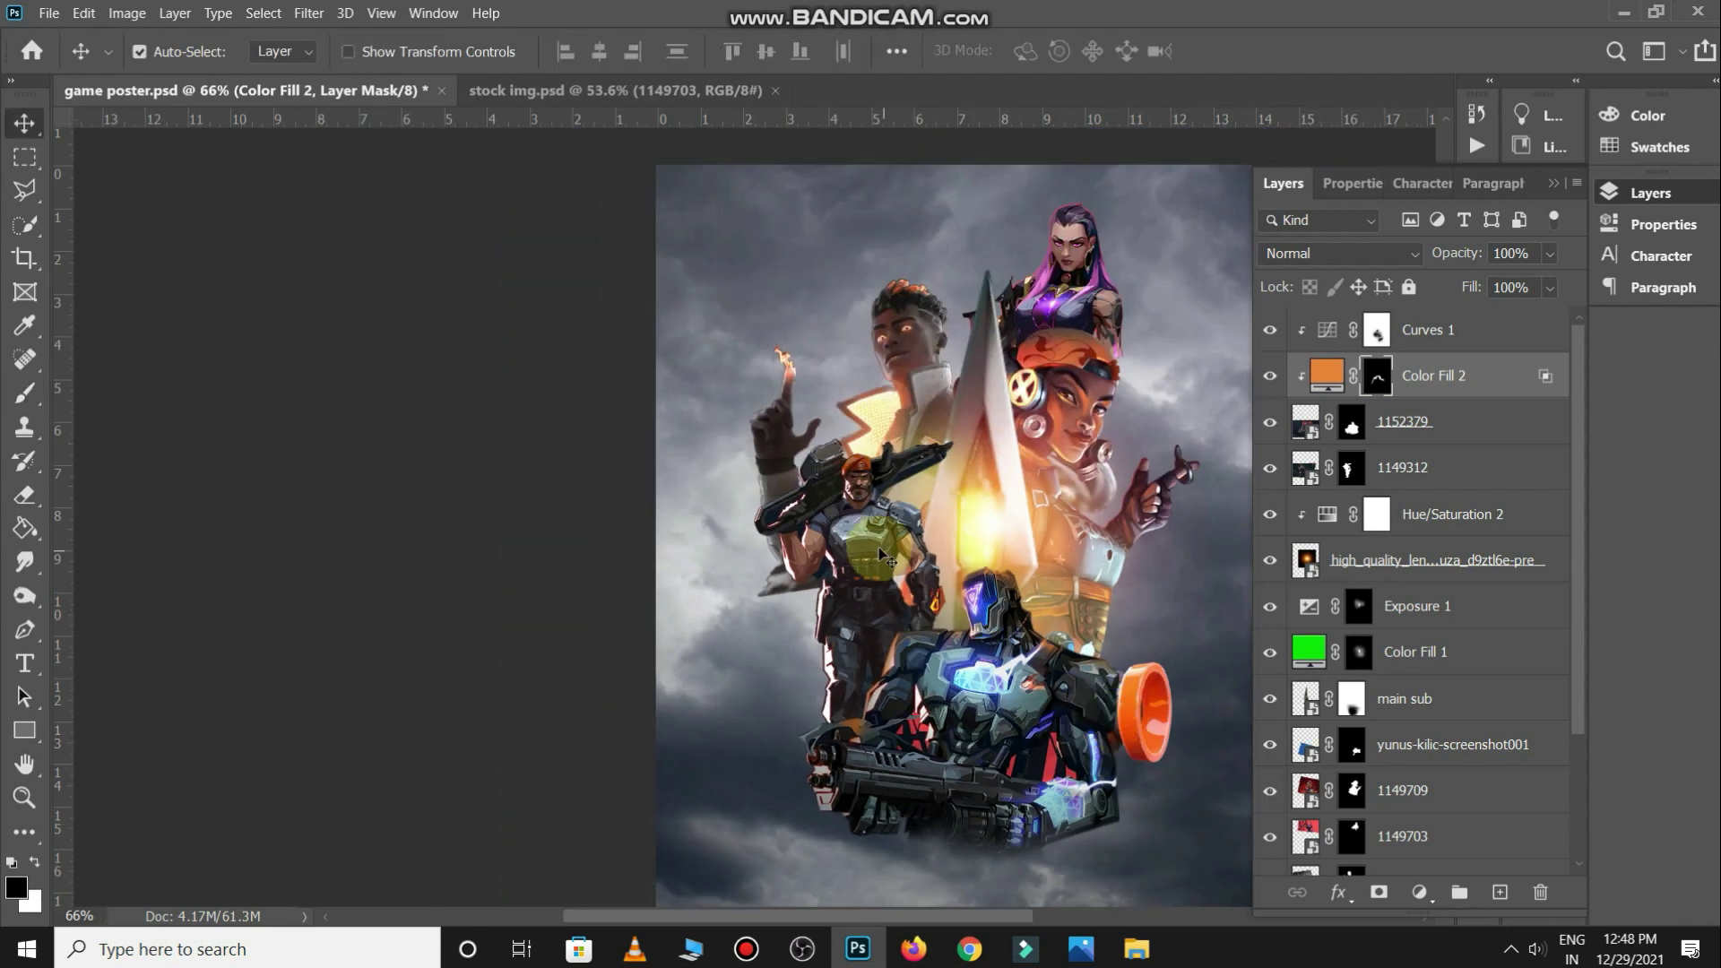
{"action": "left_click", "coordinate": [878, 547]}
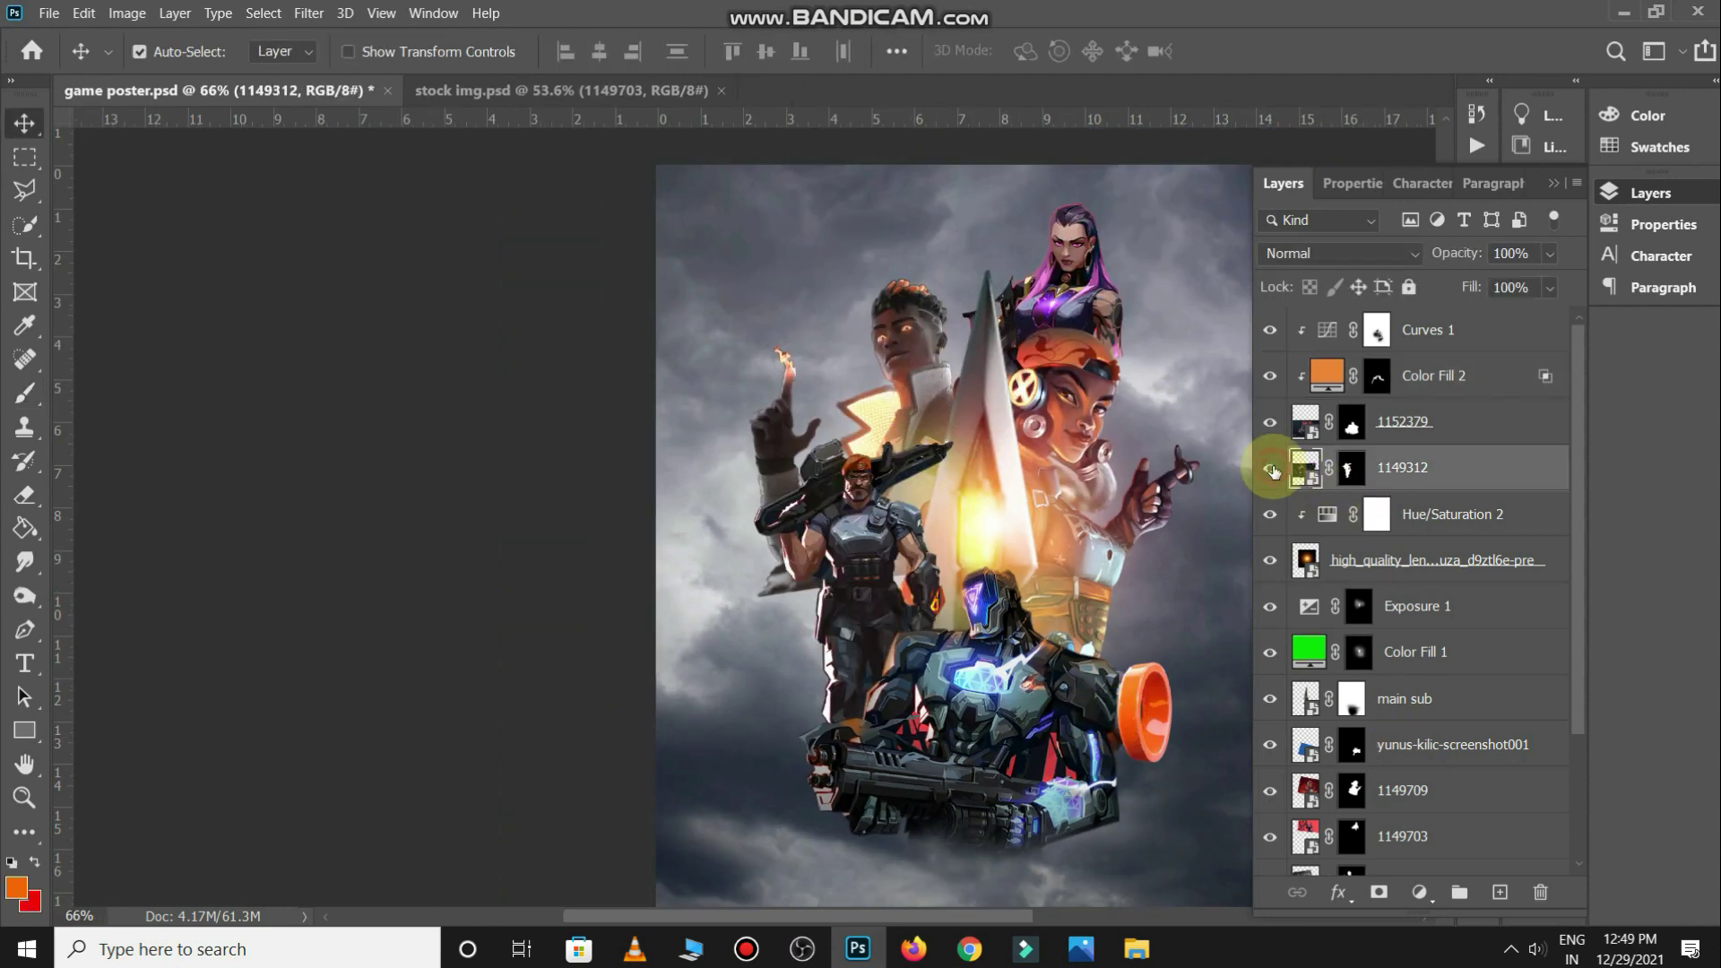
{"action": "left_click", "coordinate": [1485, 375]}
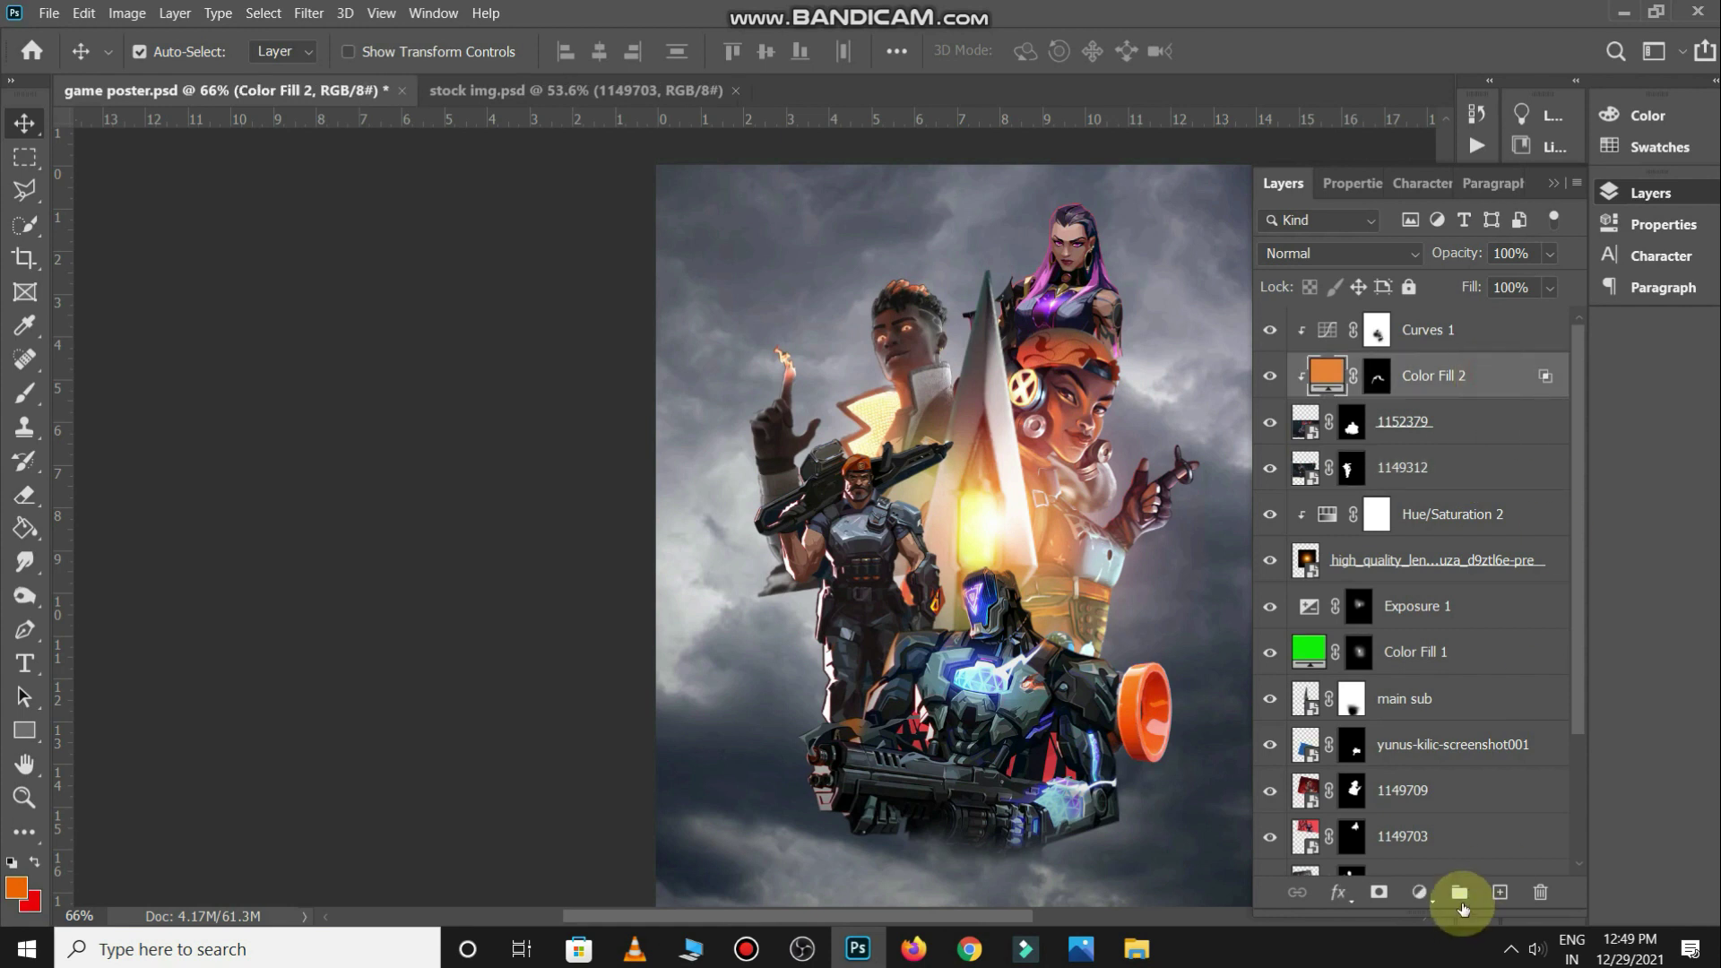
{"action": "left_click", "coordinate": [1419, 892]}
{"action": "left_click", "coordinate": [1457, 502]}
{"action": "left_click", "coordinate": [1375, 338]}
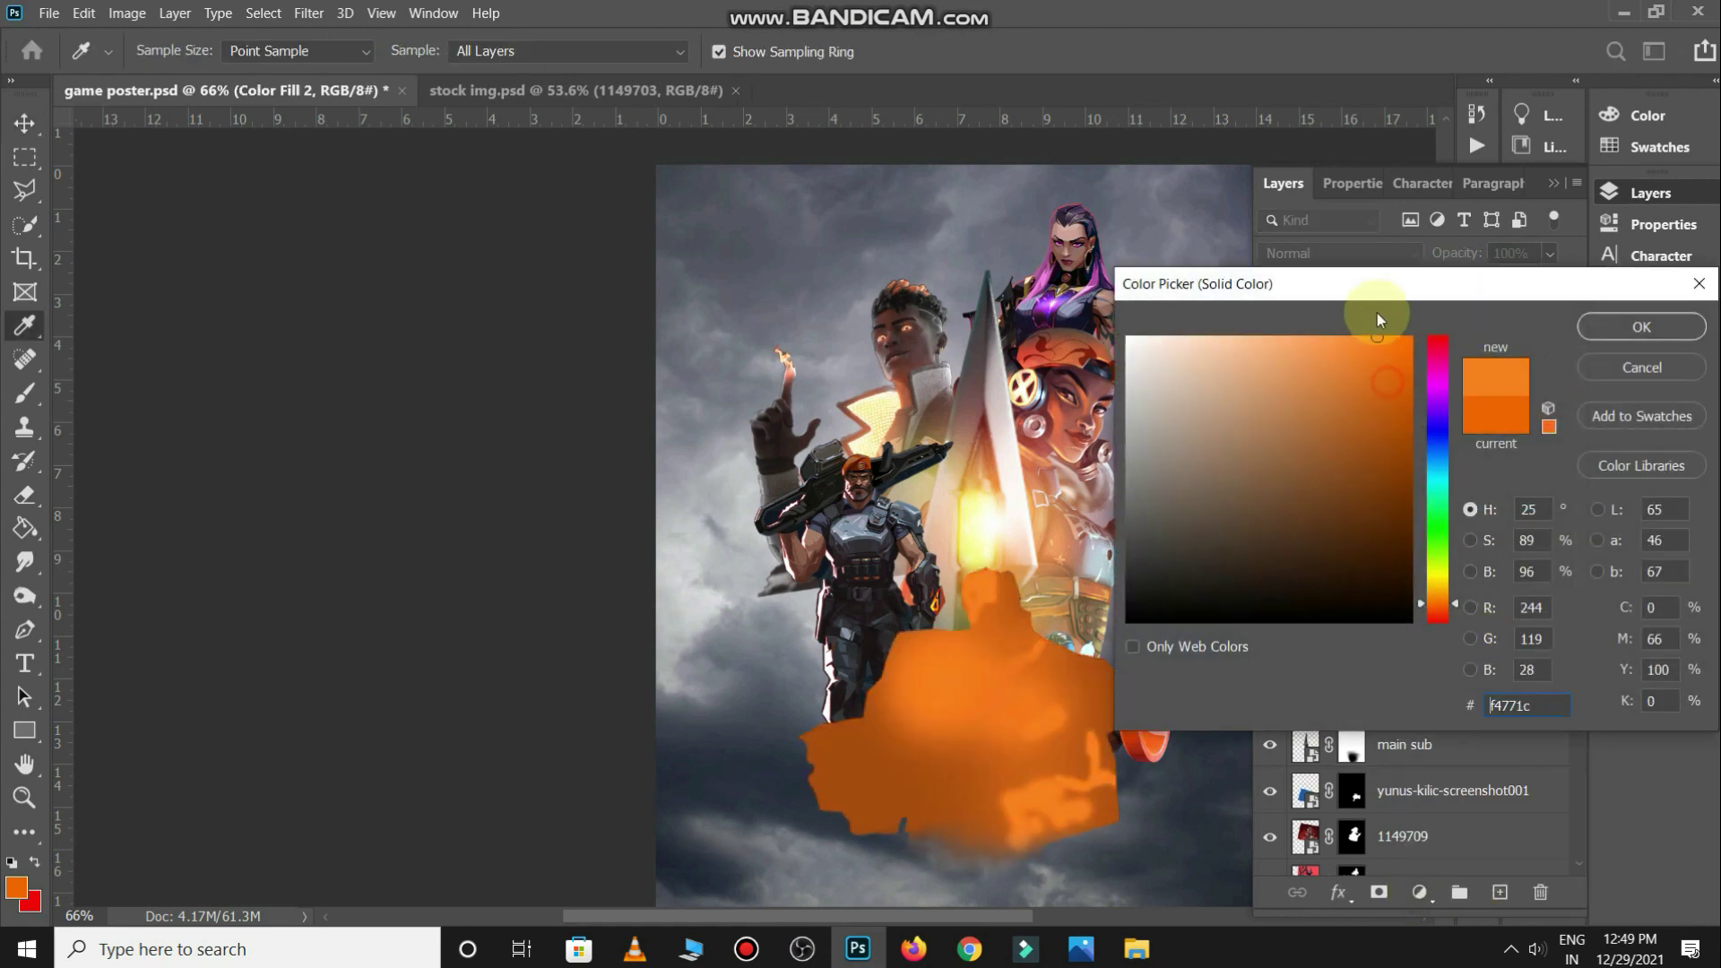
{"action": "left_click", "coordinate": [1641, 326]}
Clip Color Fill 3, set it to Linear Dodge (Add), and invert its mask
{"action": "key", "text": "v"}
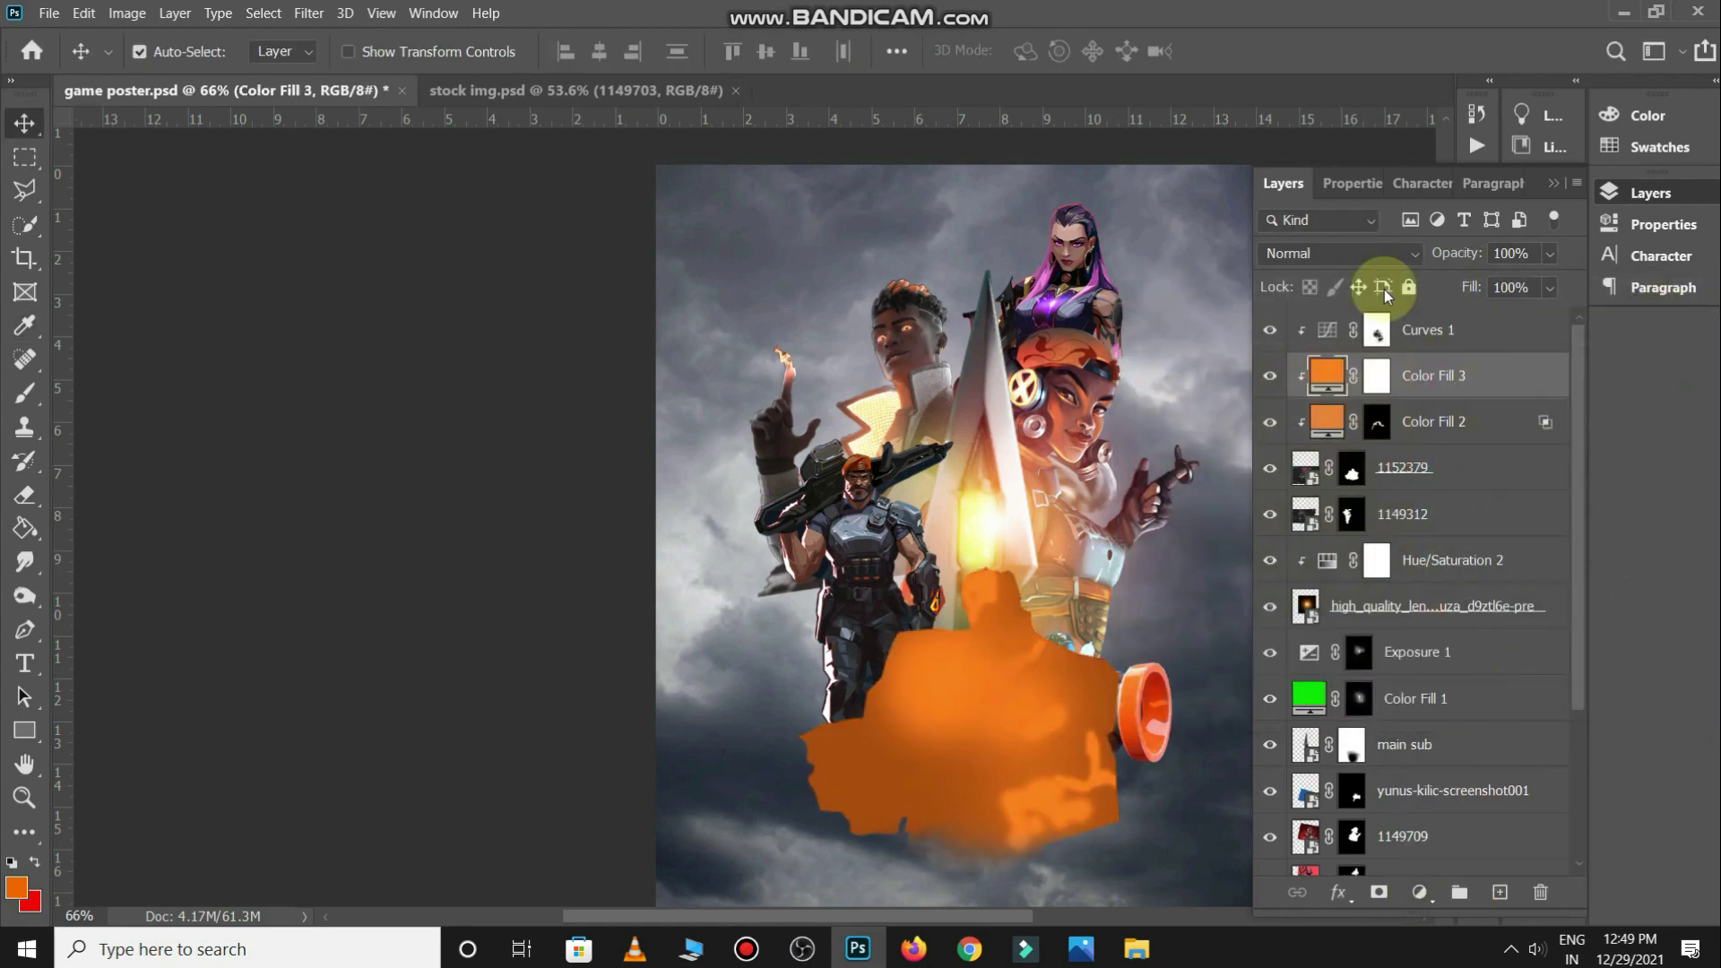
{"action": "left_click", "coordinate": [1398, 254]}
{"action": "left_click", "coordinate": [1345, 510]}
{"action": "left_click", "coordinate": [1377, 378]}
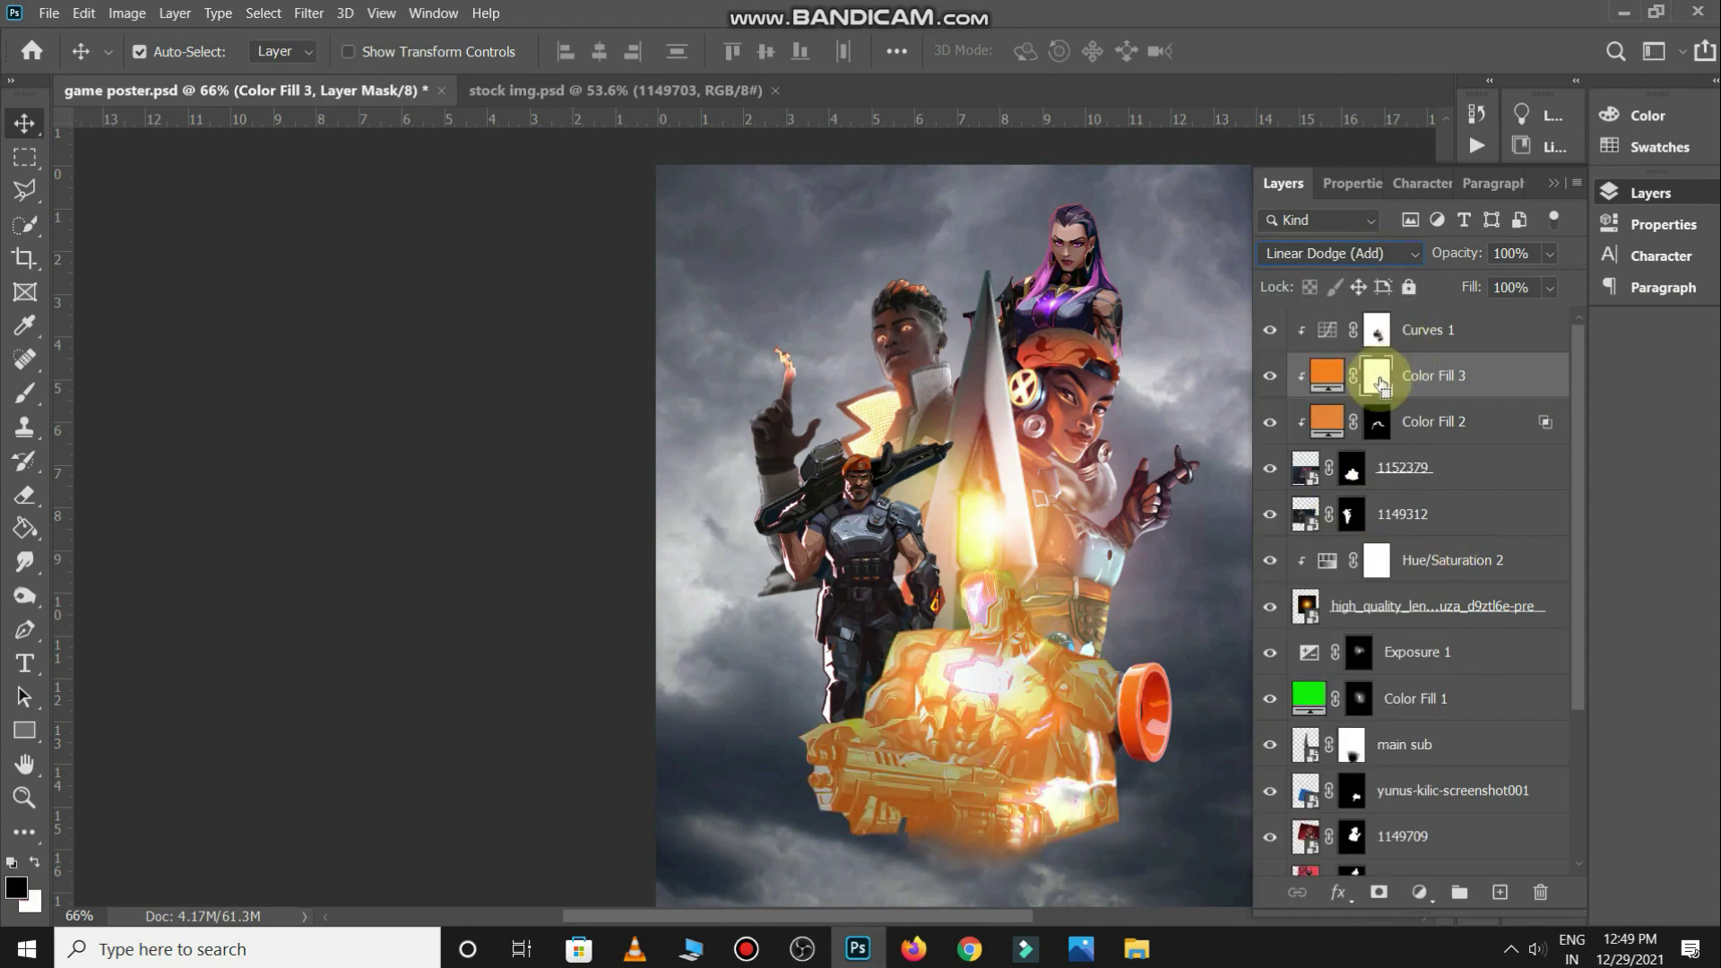
{"action": "key", "text": "ctrl+i"}
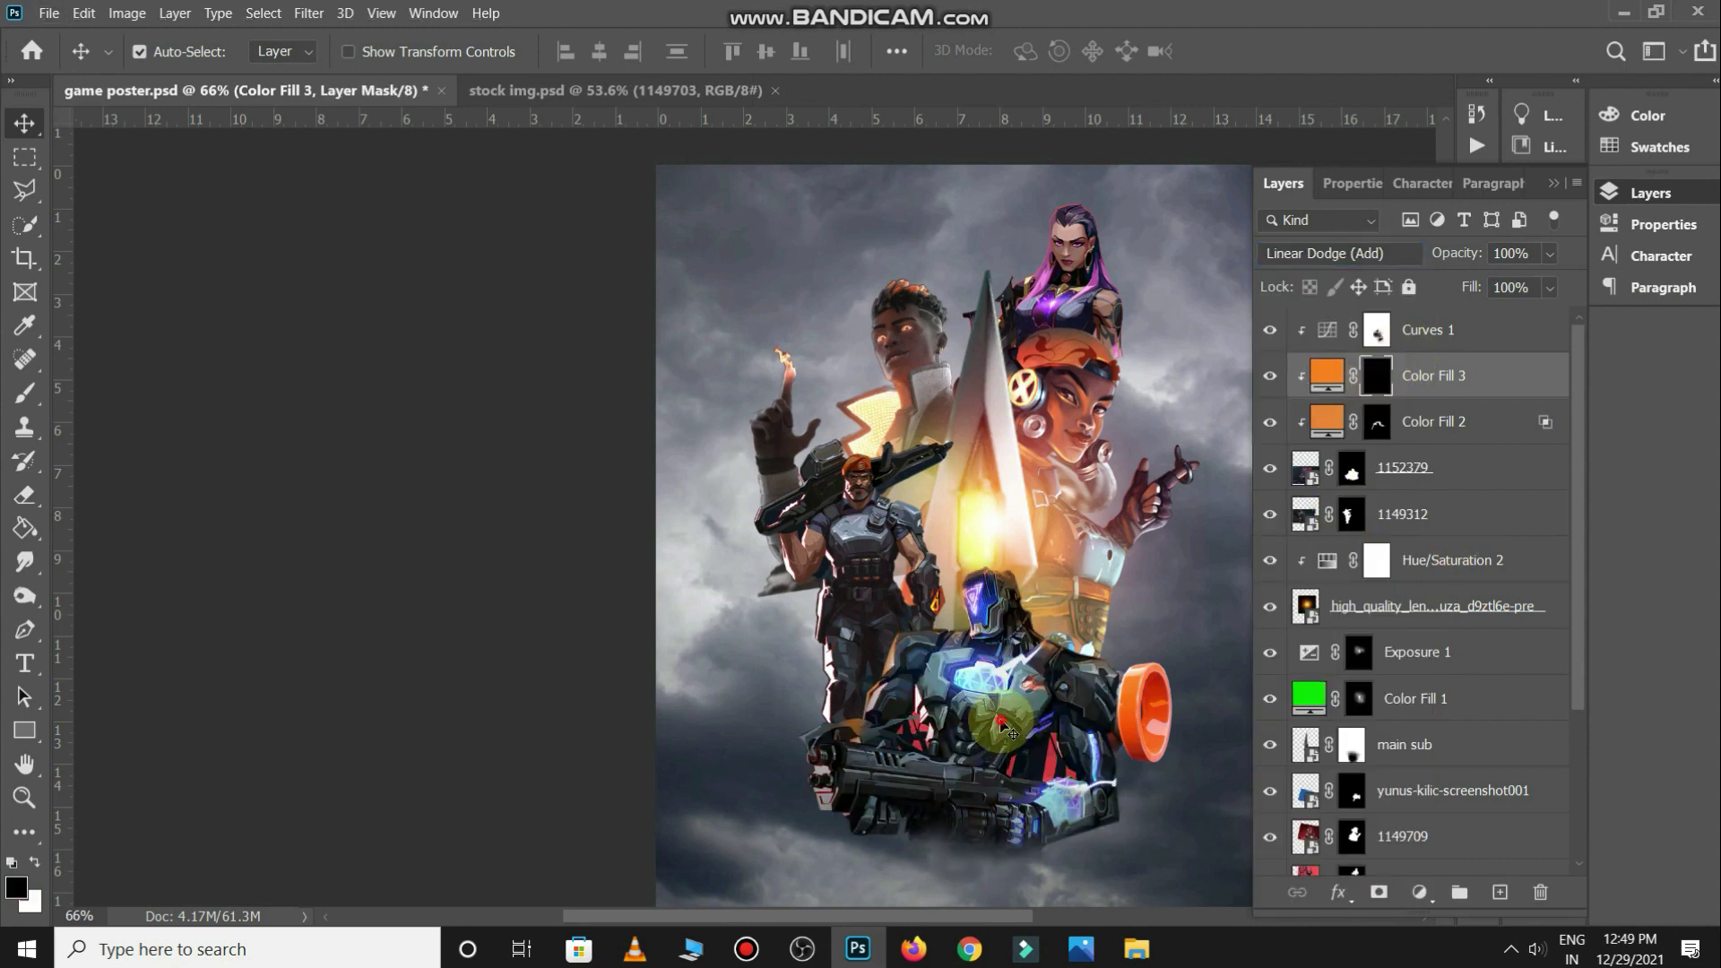
Paint white on the Color Fill 3 mask to glow the robot helmet's left edge
{"action": "left_click", "coordinate": [1001, 717]}
{"action": "scroll", "coordinate": [1001, 717], "scroll_direction": "up", "scroll_amount": 3}
{"action": "left_click", "coordinate": [1377, 374]}
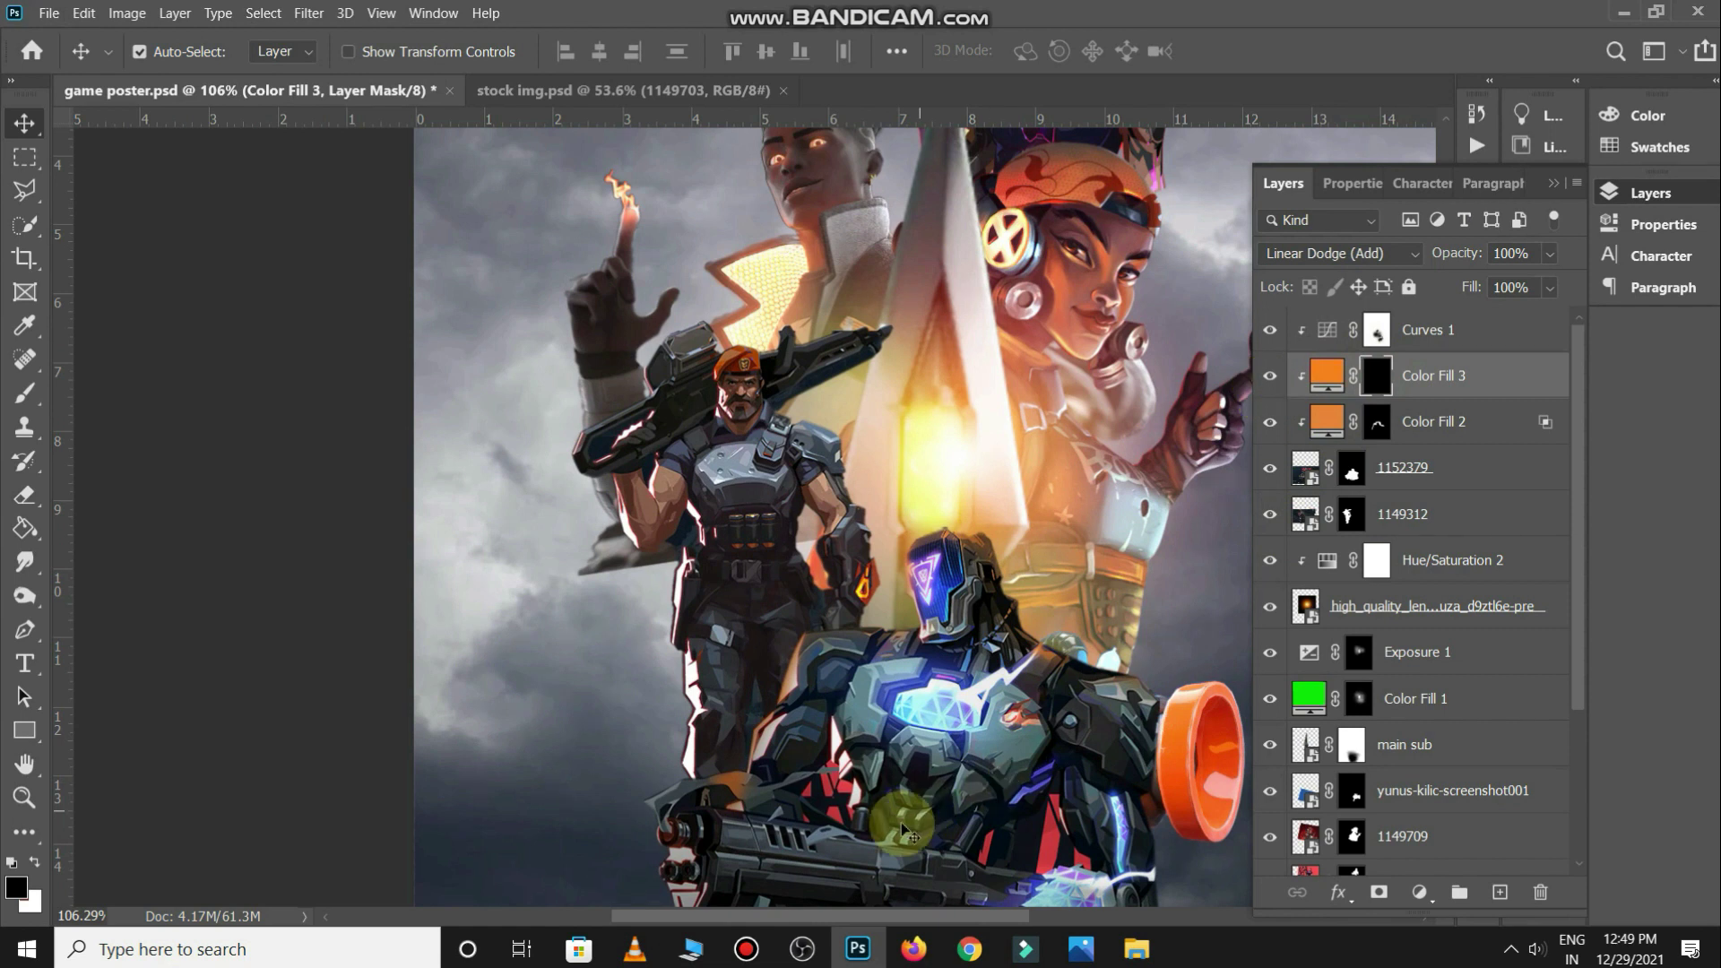
{"action": "key", "text": "b"}
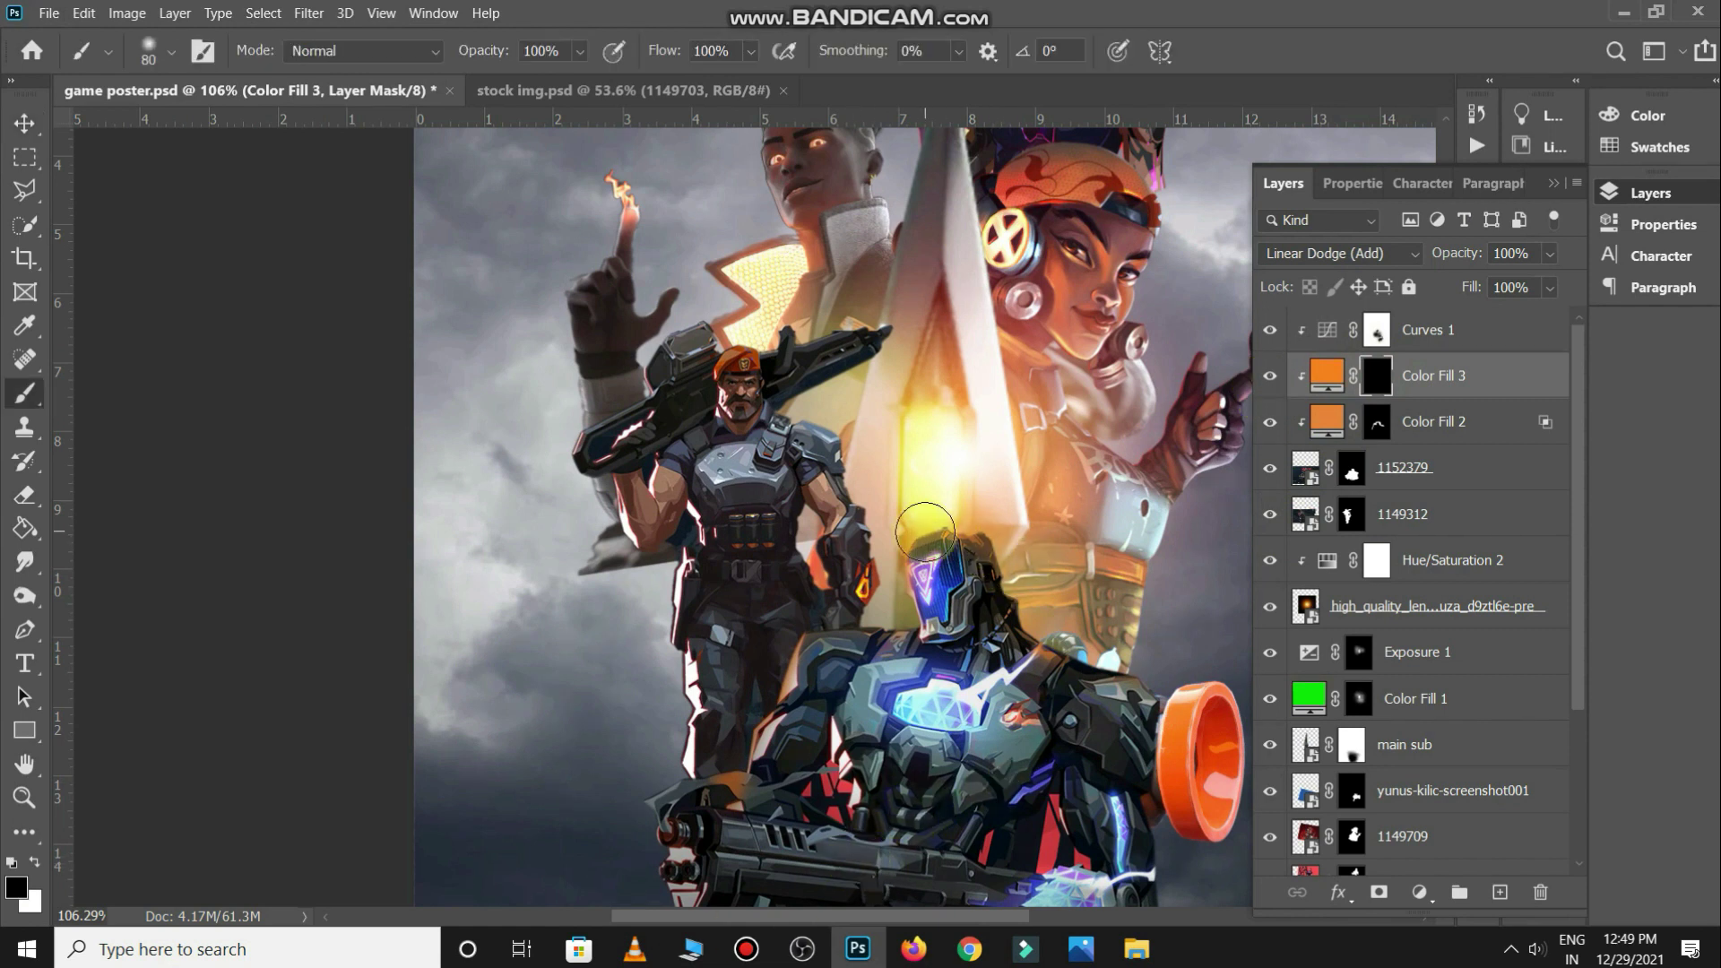
{"action": "scroll", "coordinate": [927, 562], "scroll_direction": "up", "scroll_amount": 5}
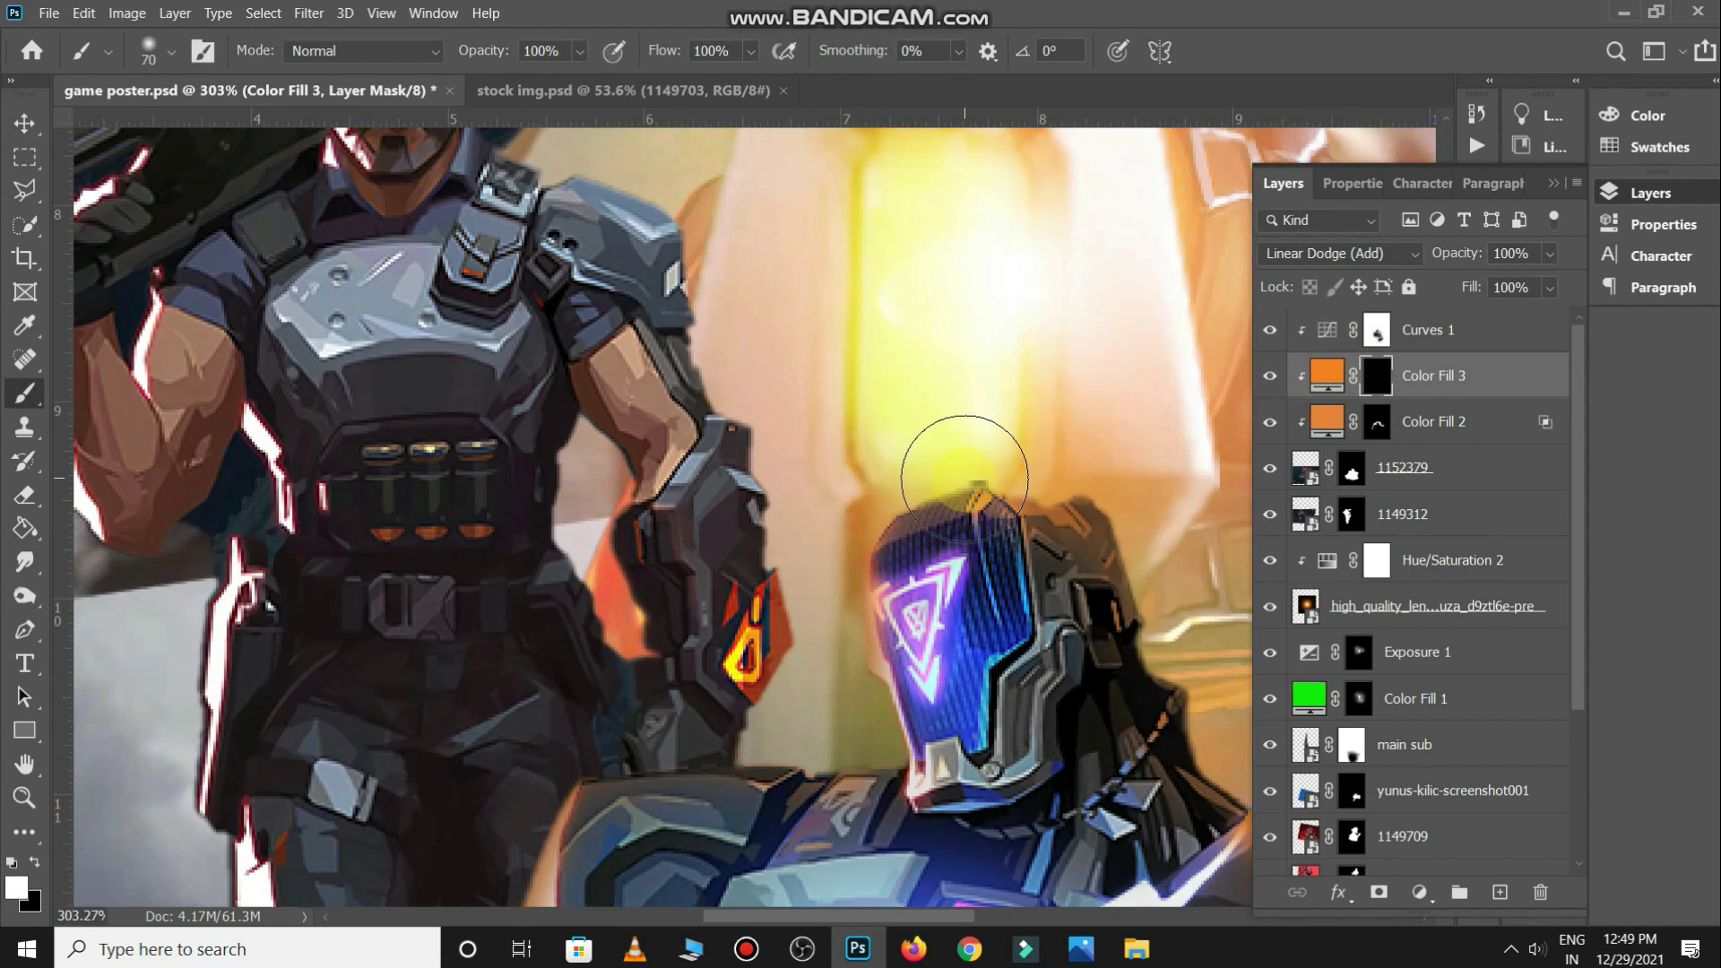
{"action": "scroll", "coordinate": [1120, 547], "scroll_direction": "down", "scroll_amount": 2}
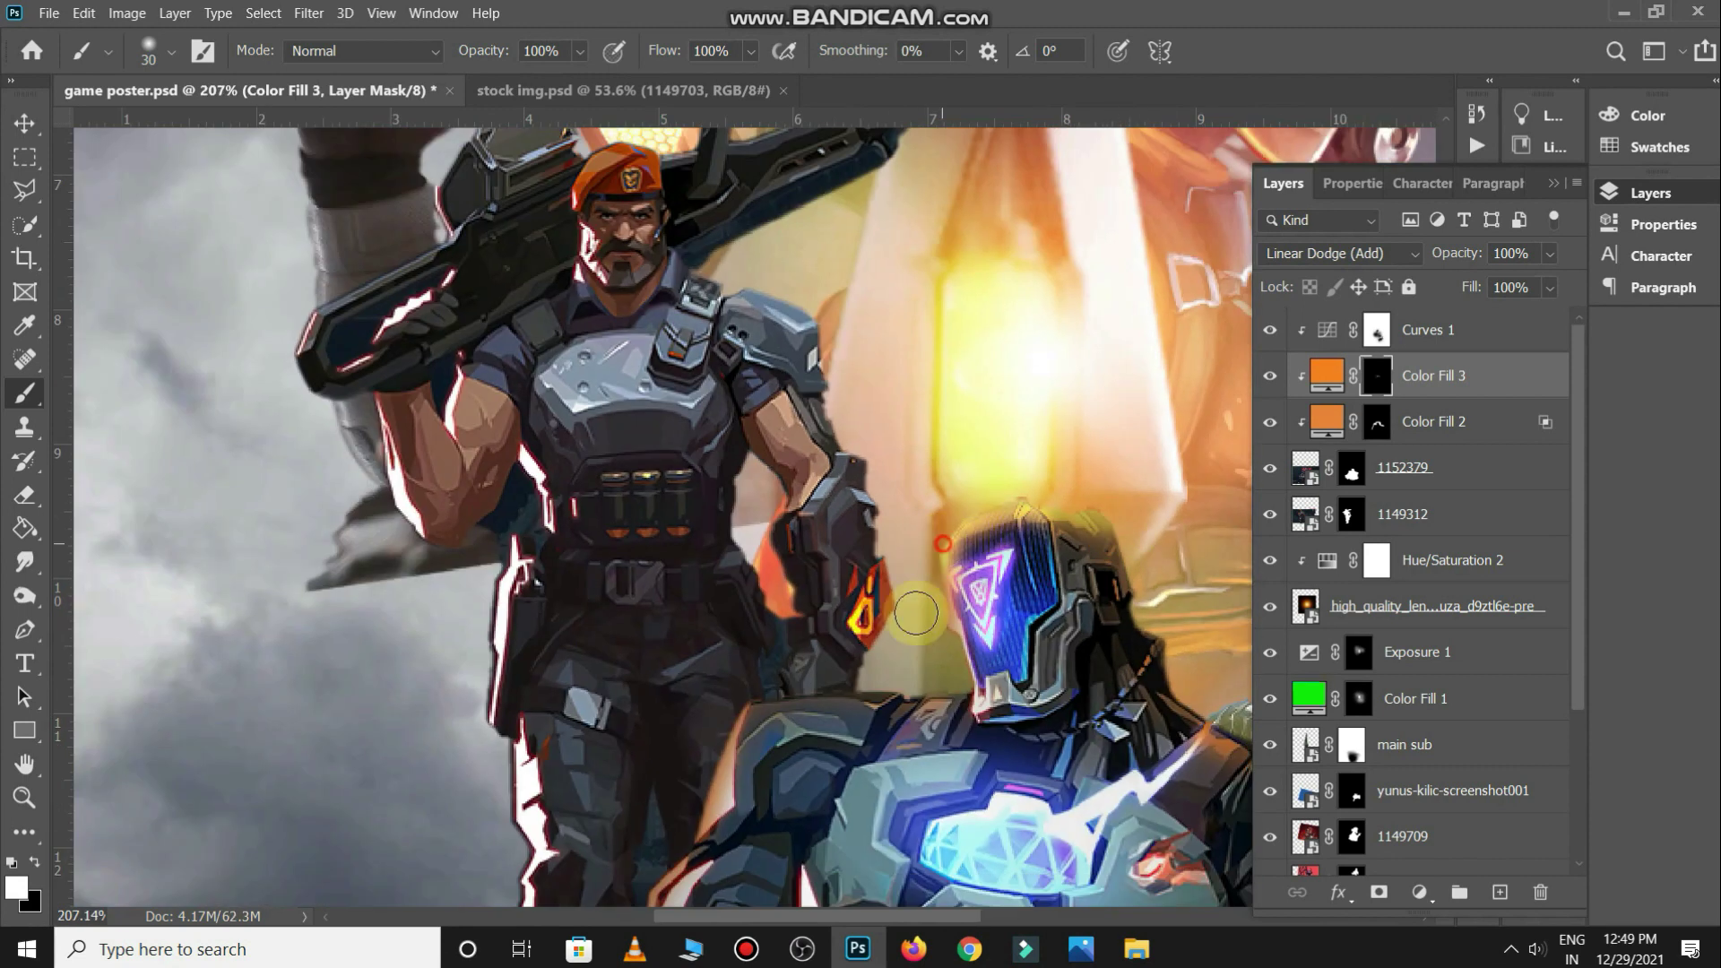
{"action": "left_click_drag", "start_coordinate": [941, 687], "coordinate": [947, 683]}
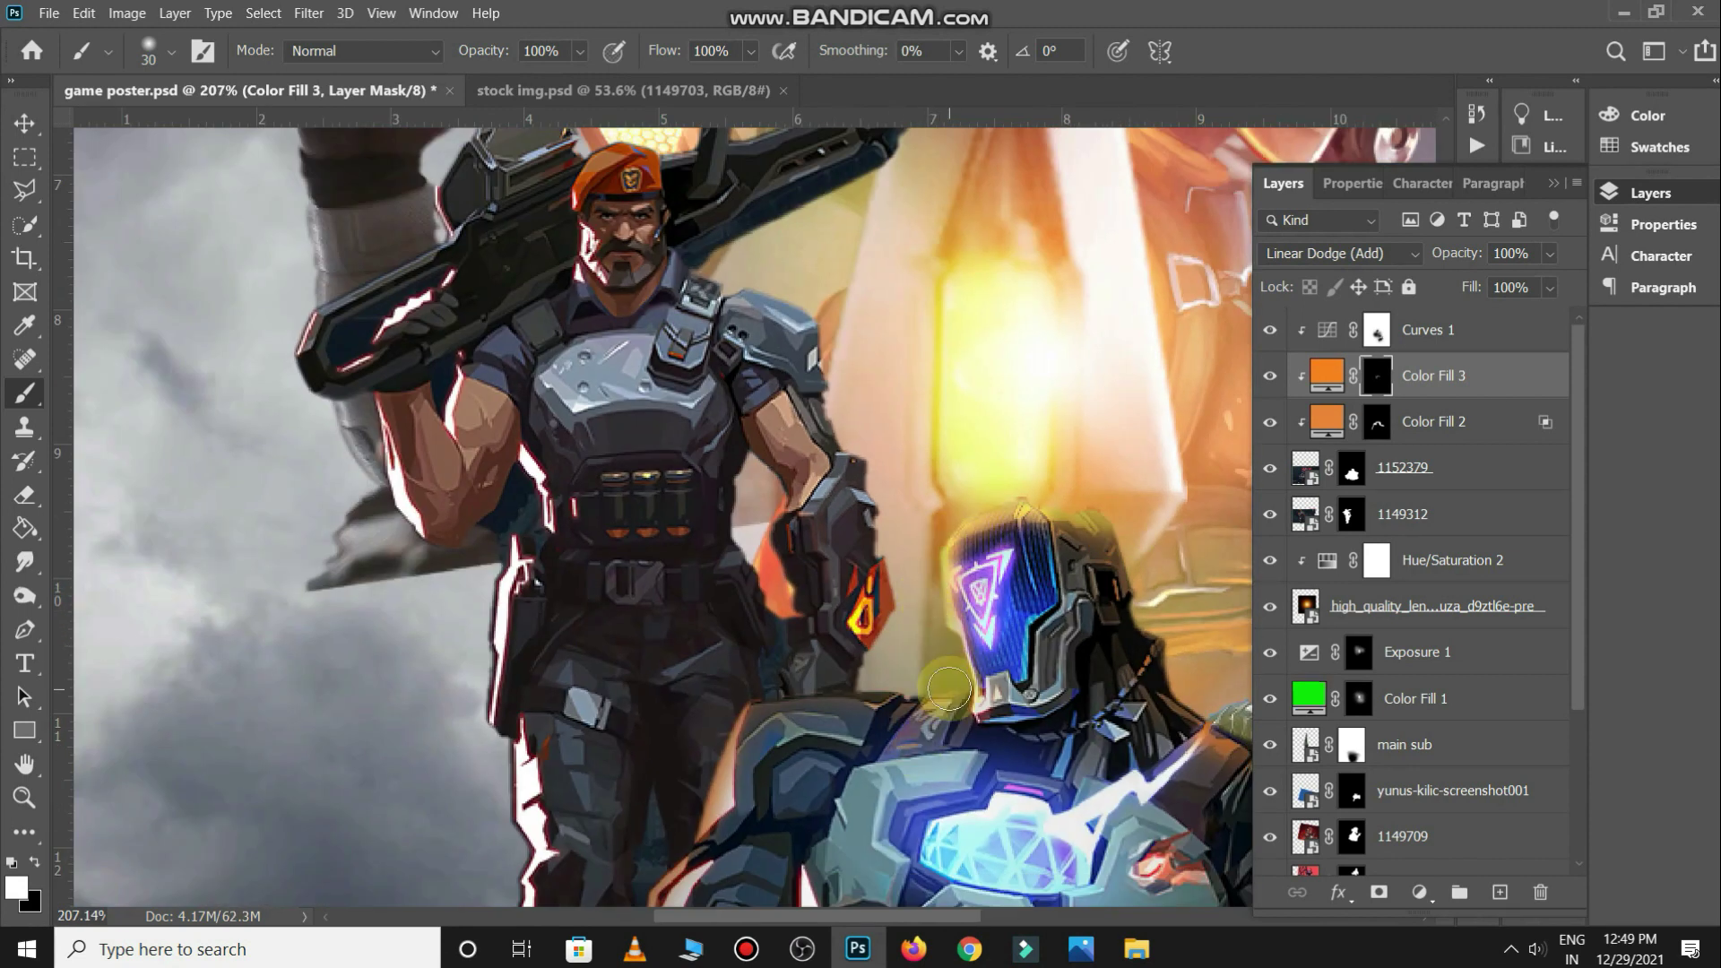
{"action": "scroll", "coordinate": [717, 717], "scroll_direction": "down", "scroll_amount": 3}
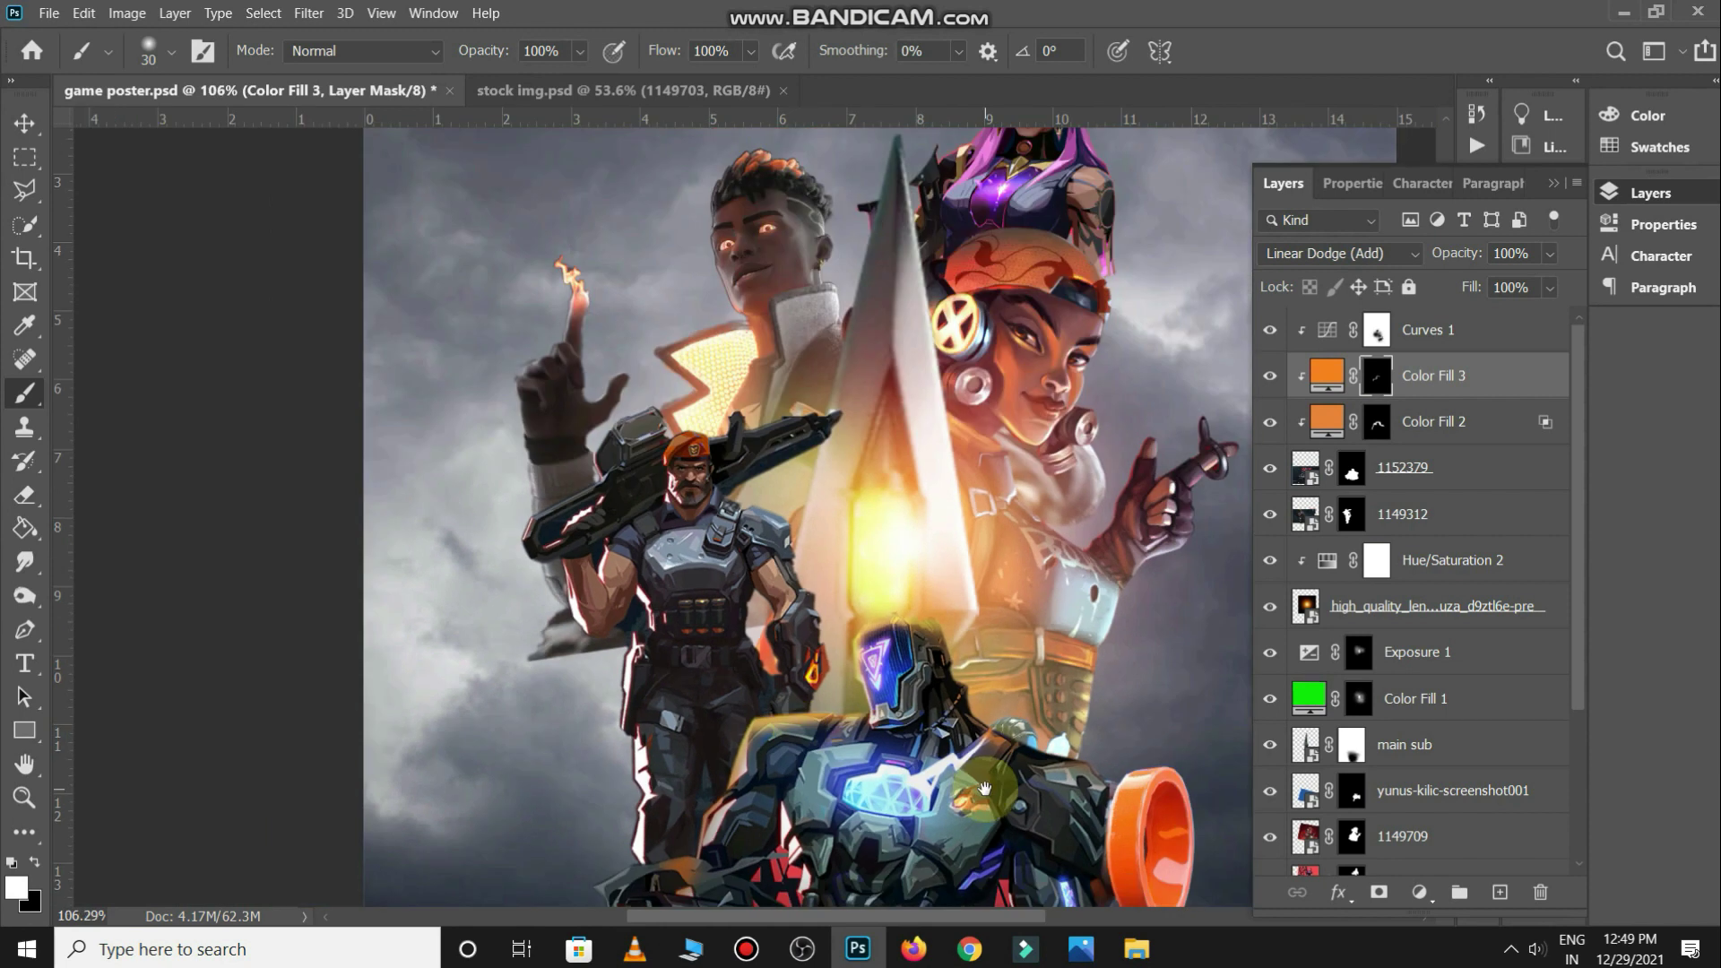
{"action": "scroll", "coordinate": [984, 789], "scroll_direction": "up", "scroll_amount": 2}
{"action": "key", "text": "x"}
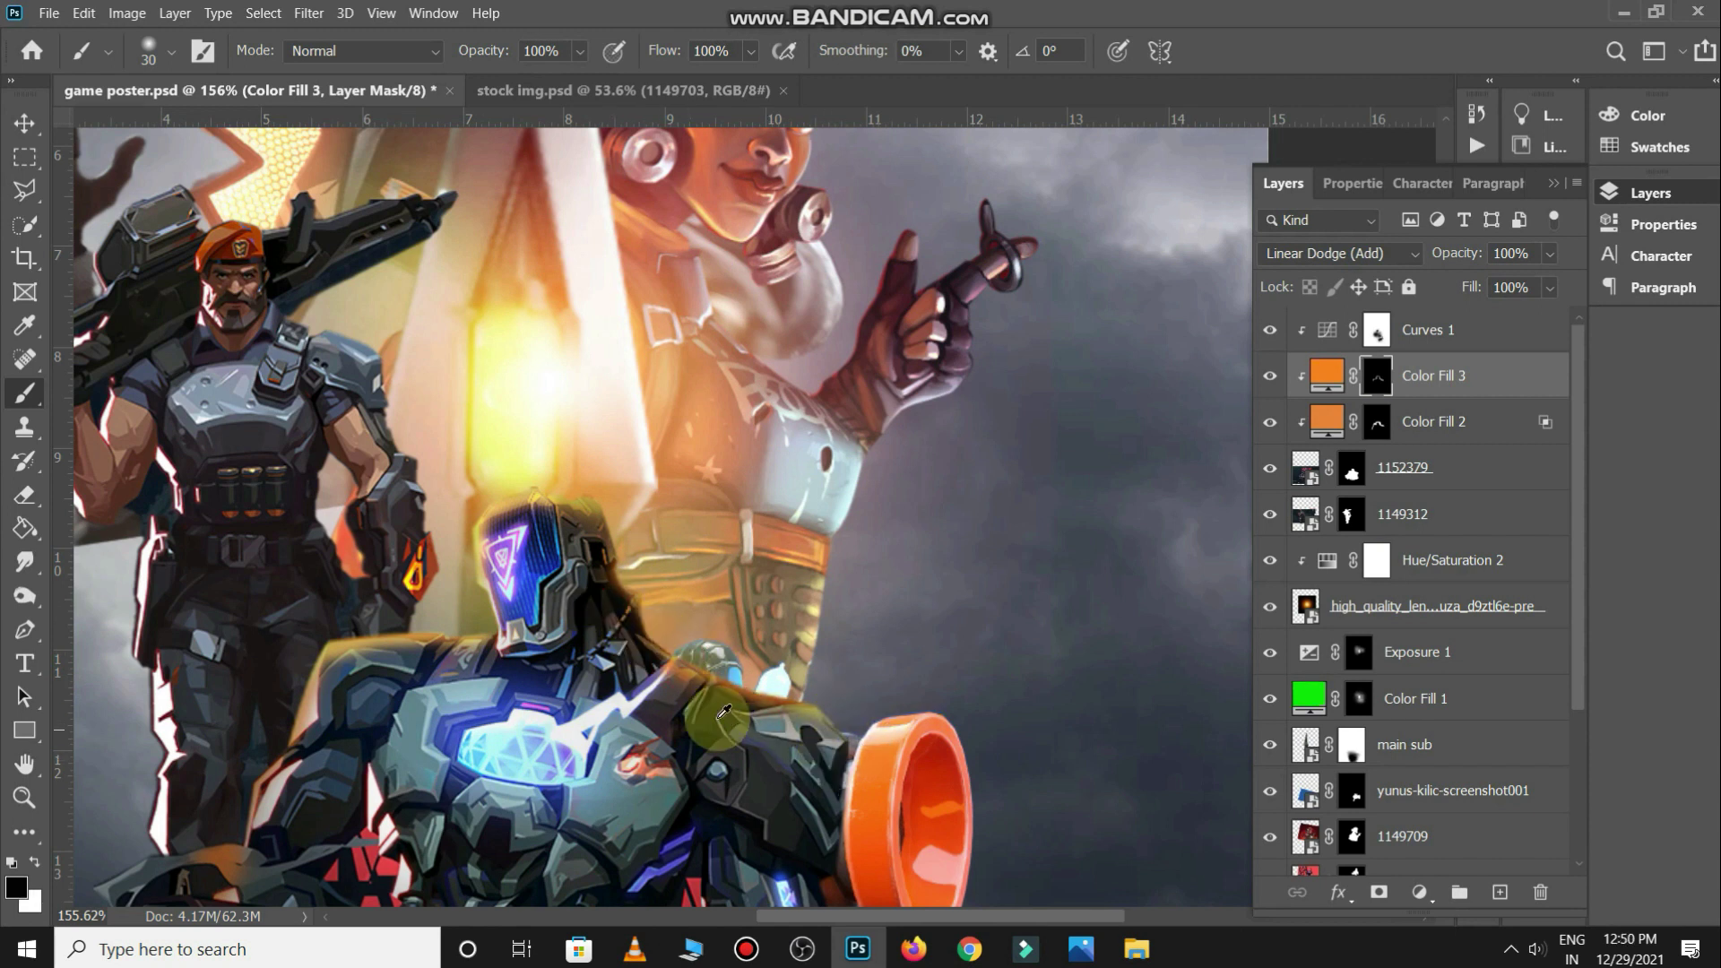
Lower the brush strength, enlarge it, and paint a broad soft glow over the robot's shoulders
{"action": "scroll", "coordinate": [710, 717], "scroll_direction": "down", "scroll_amount": 2}
{"action": "left_click_drag", "start_coordinate": [782, 773], "coordinate": [730, 712]}
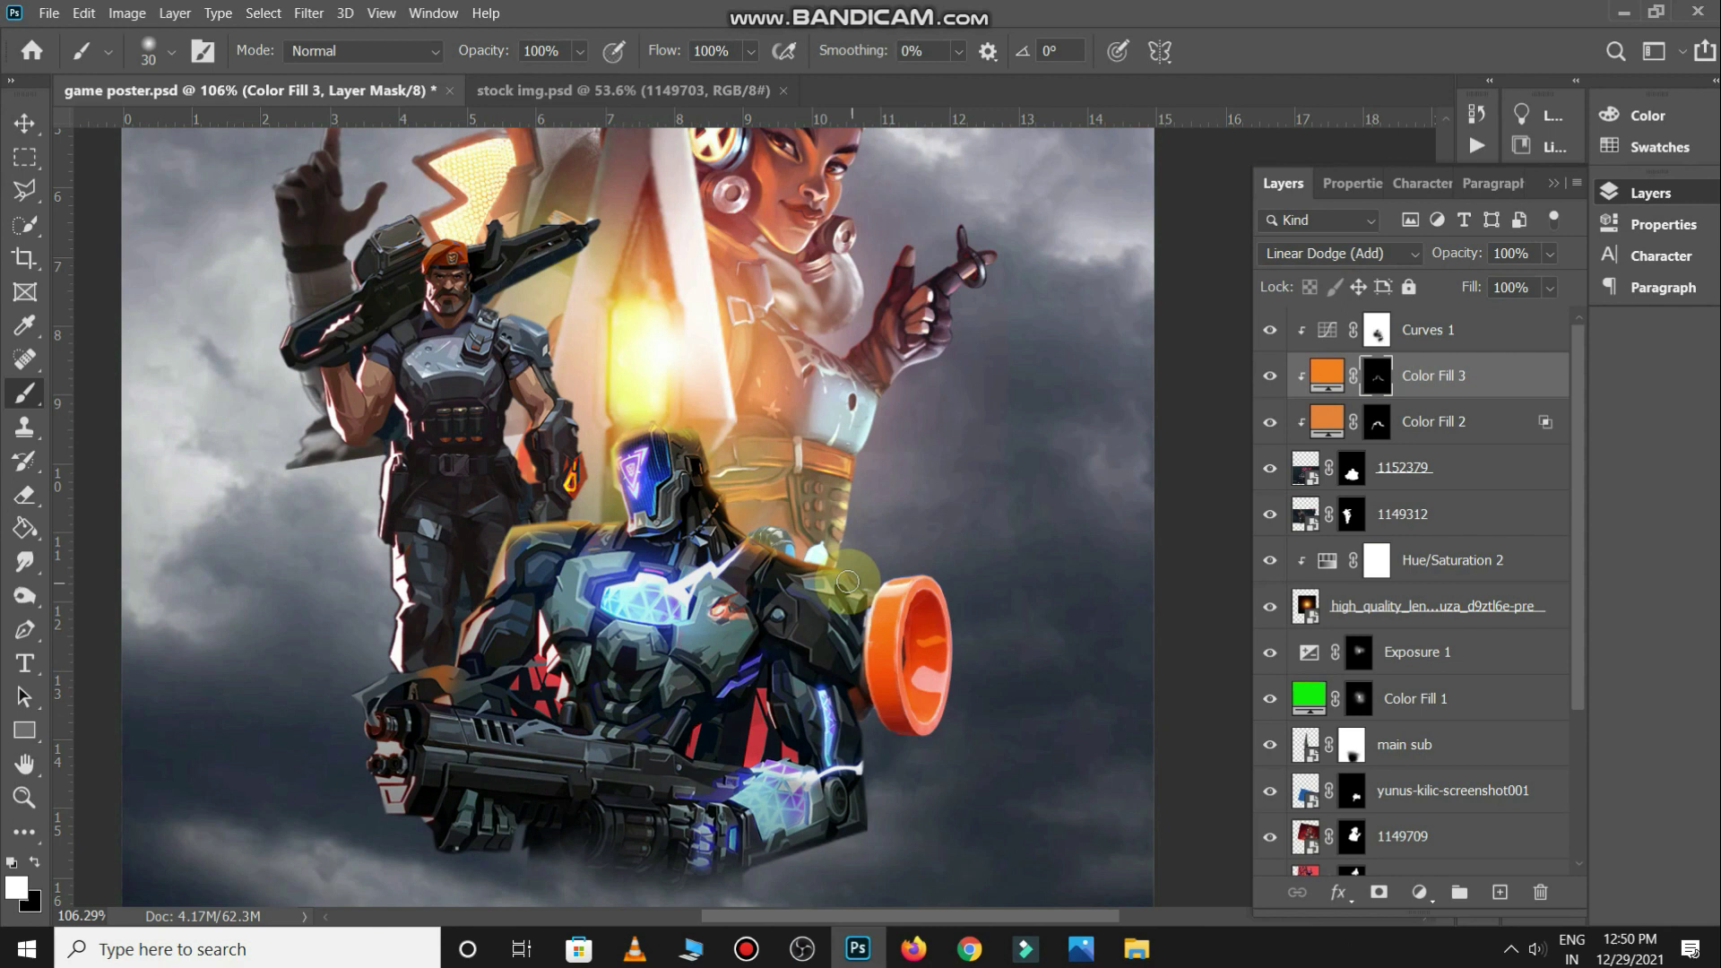
{"action": "left_click_drag", "start_coordinate": [828, 561], "coordinate": [863, 586]}
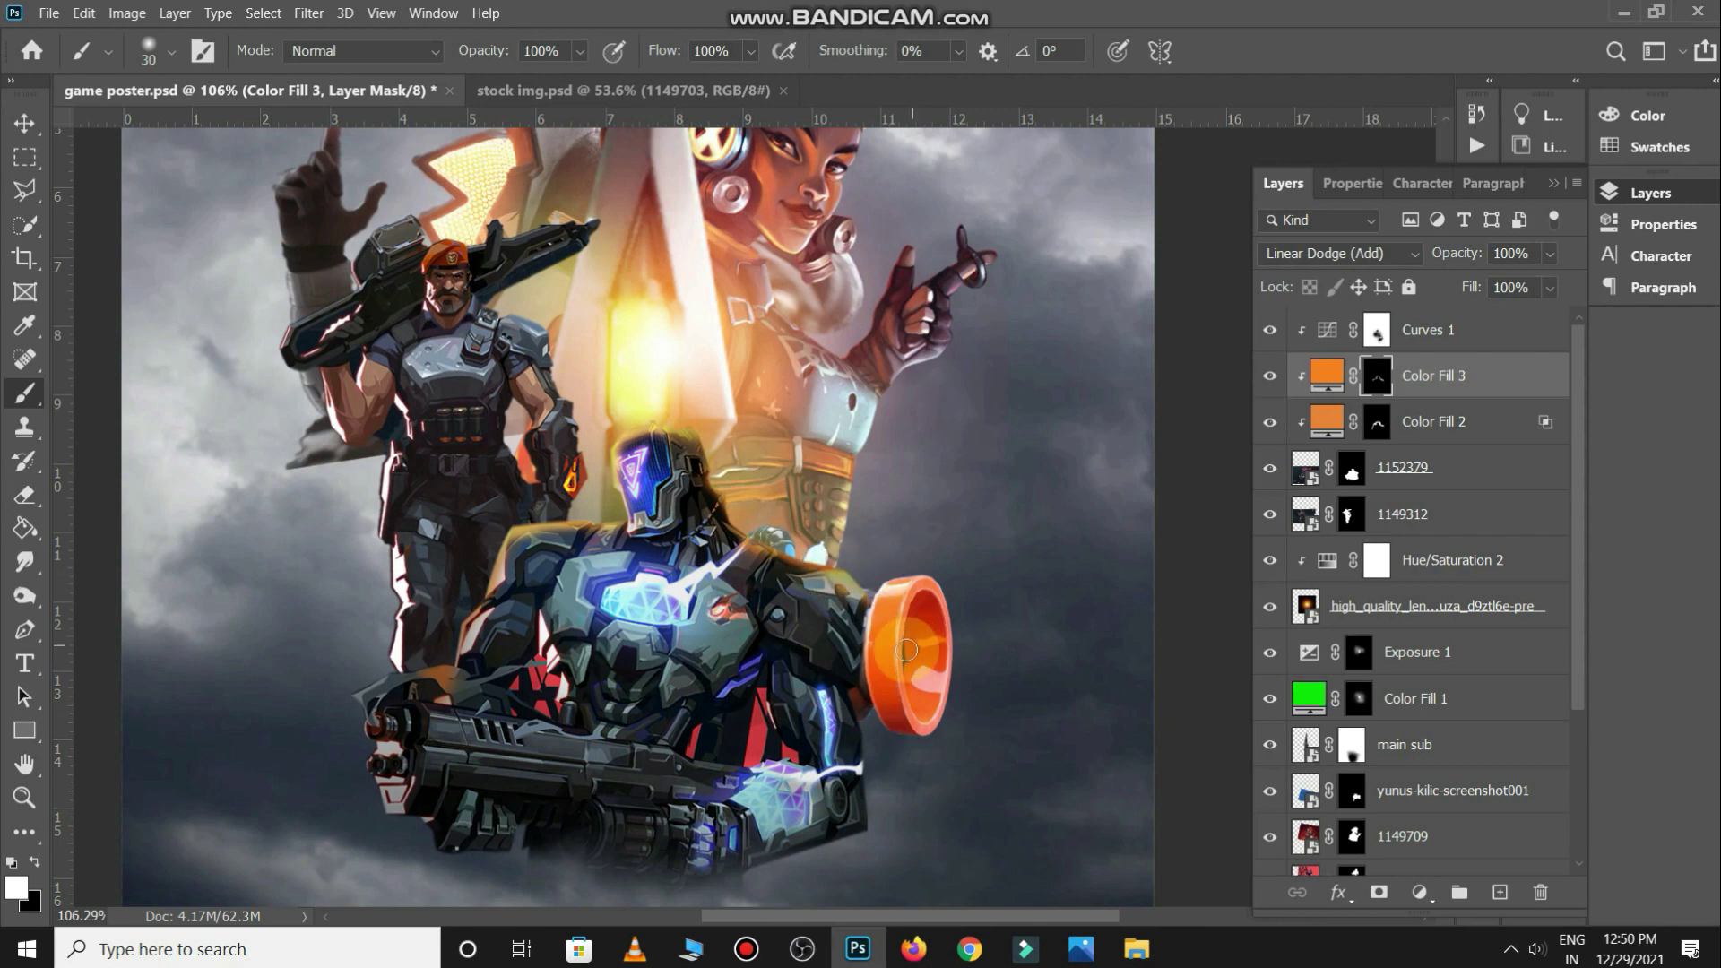
{"action": "scroll", "coordinate": [906, 650], "scroll_direction": "down", "scroll_amount": 3}
{"action": "scroll", "coordinate": [905, 663], "scroll_direction": "up", "scroll_amount": 2}
{"action": "scroll", "coordinate": [905, 690], "scroll_direction": "down", "scroll_amount": 1}
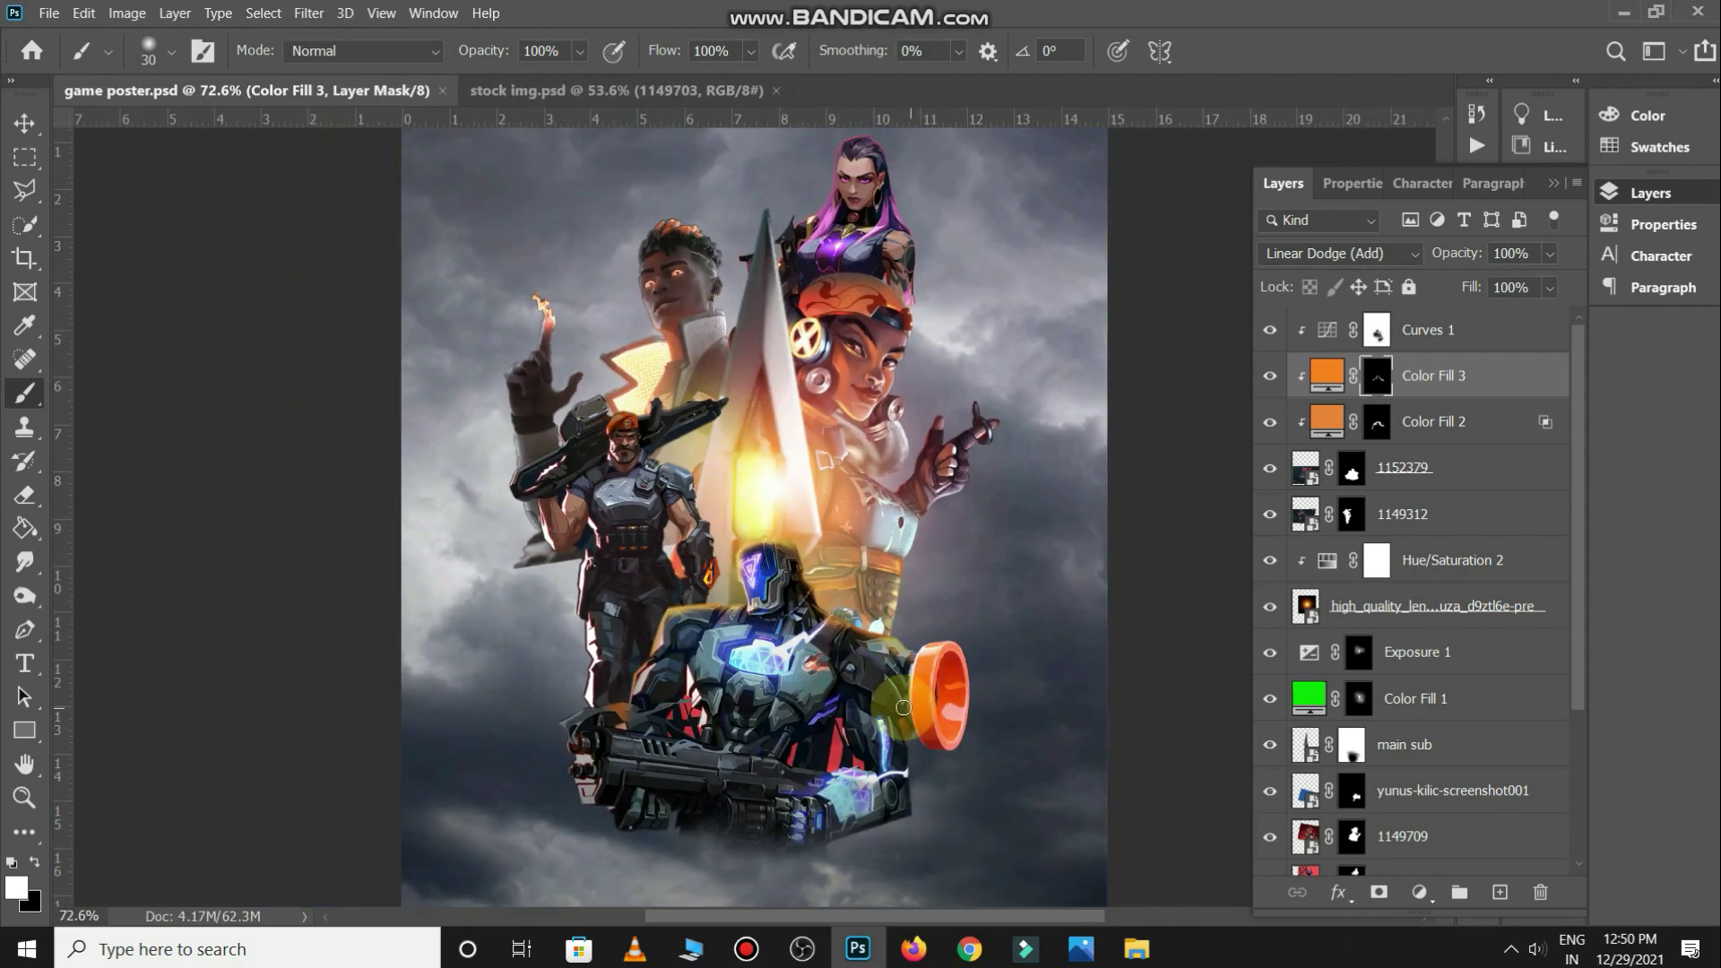
{"action": "left_click_drag", "start_coordinate": [637, 50], "coordinate": [455, 56]}
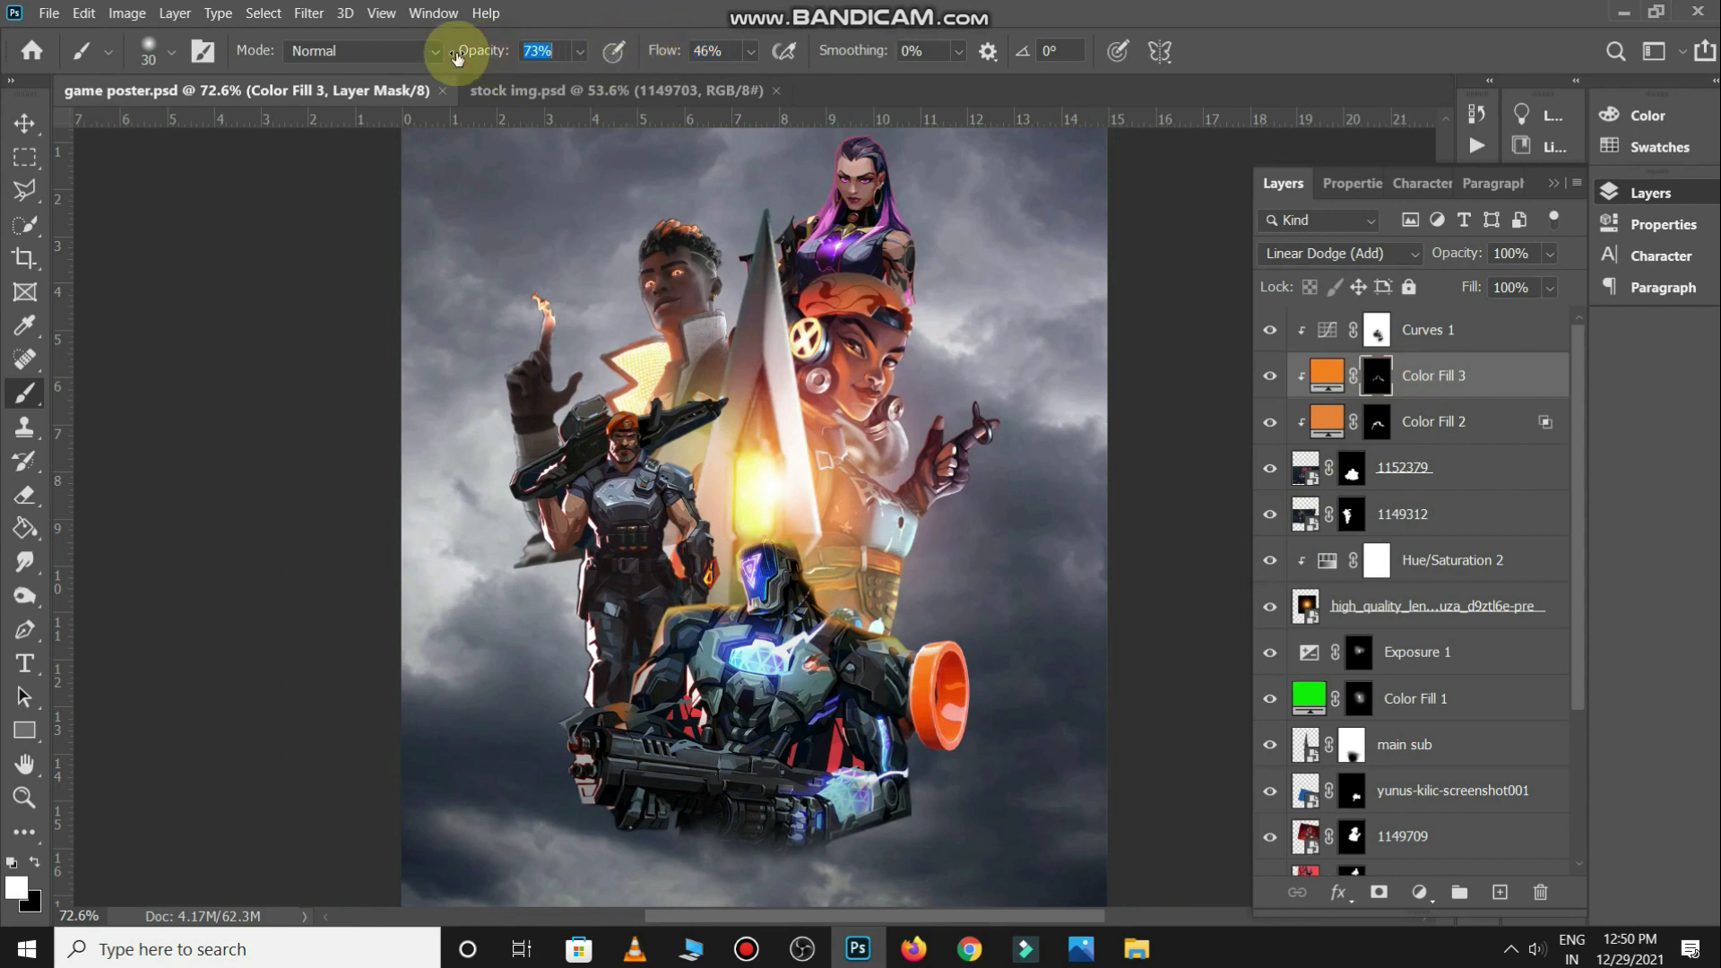
{"action": "type", "text": "50"}
{"action": "key", "text": "bracketright"}
{"action": "key", "text": "bracketright"}
{"action": "key", "text": "bracketright"}
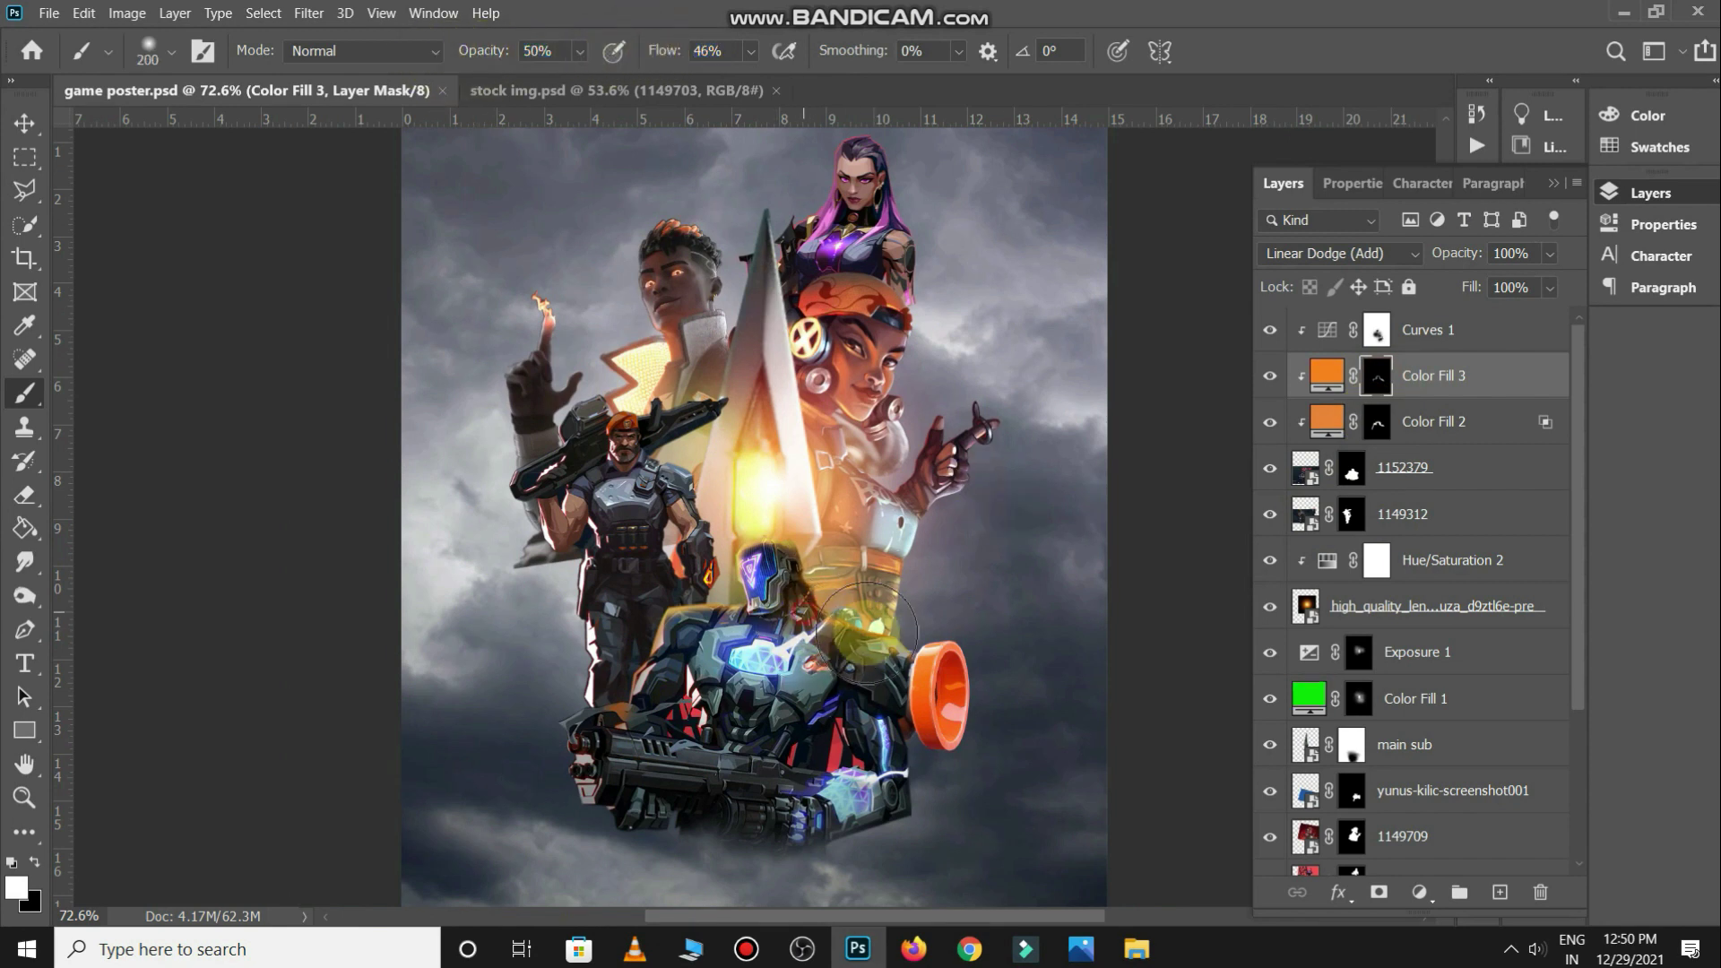
{"action": "left_click_drag", "start_coordinate": [826, 615], "coordinate": [674, 603]}
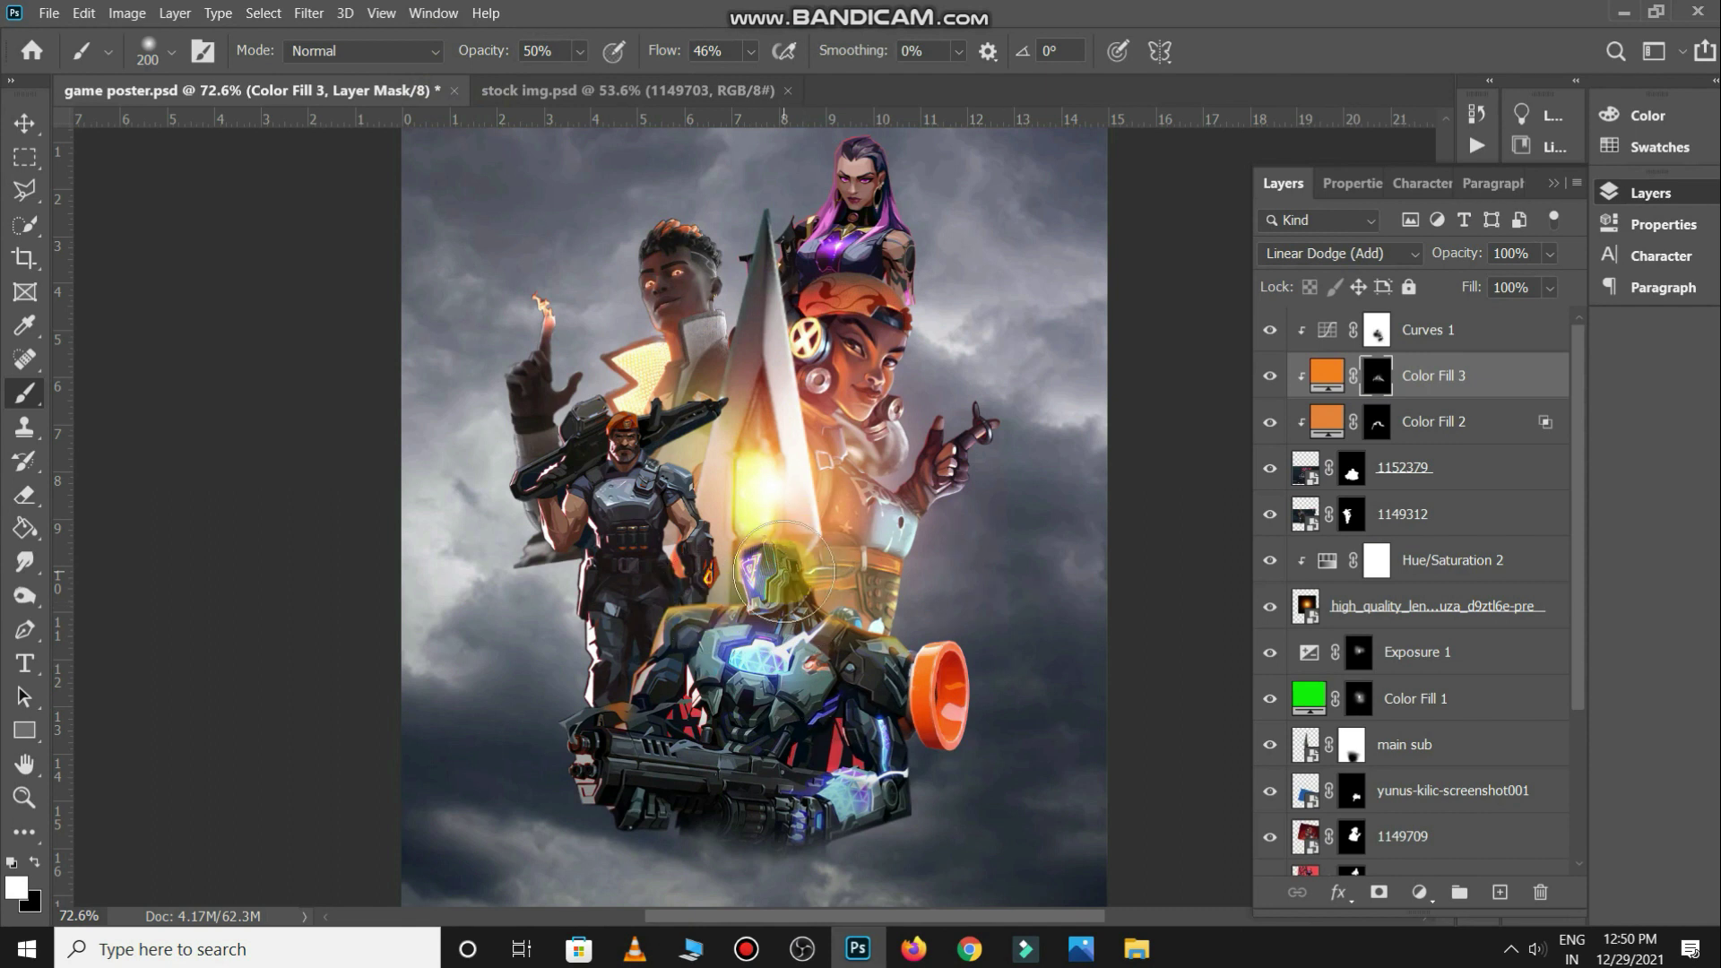
{"action": "key", "text": "ctrl+0"}
Add an orange Color Fill 4 and clip it to soldier layer 1149312
{"action": "key", "text": "v"}
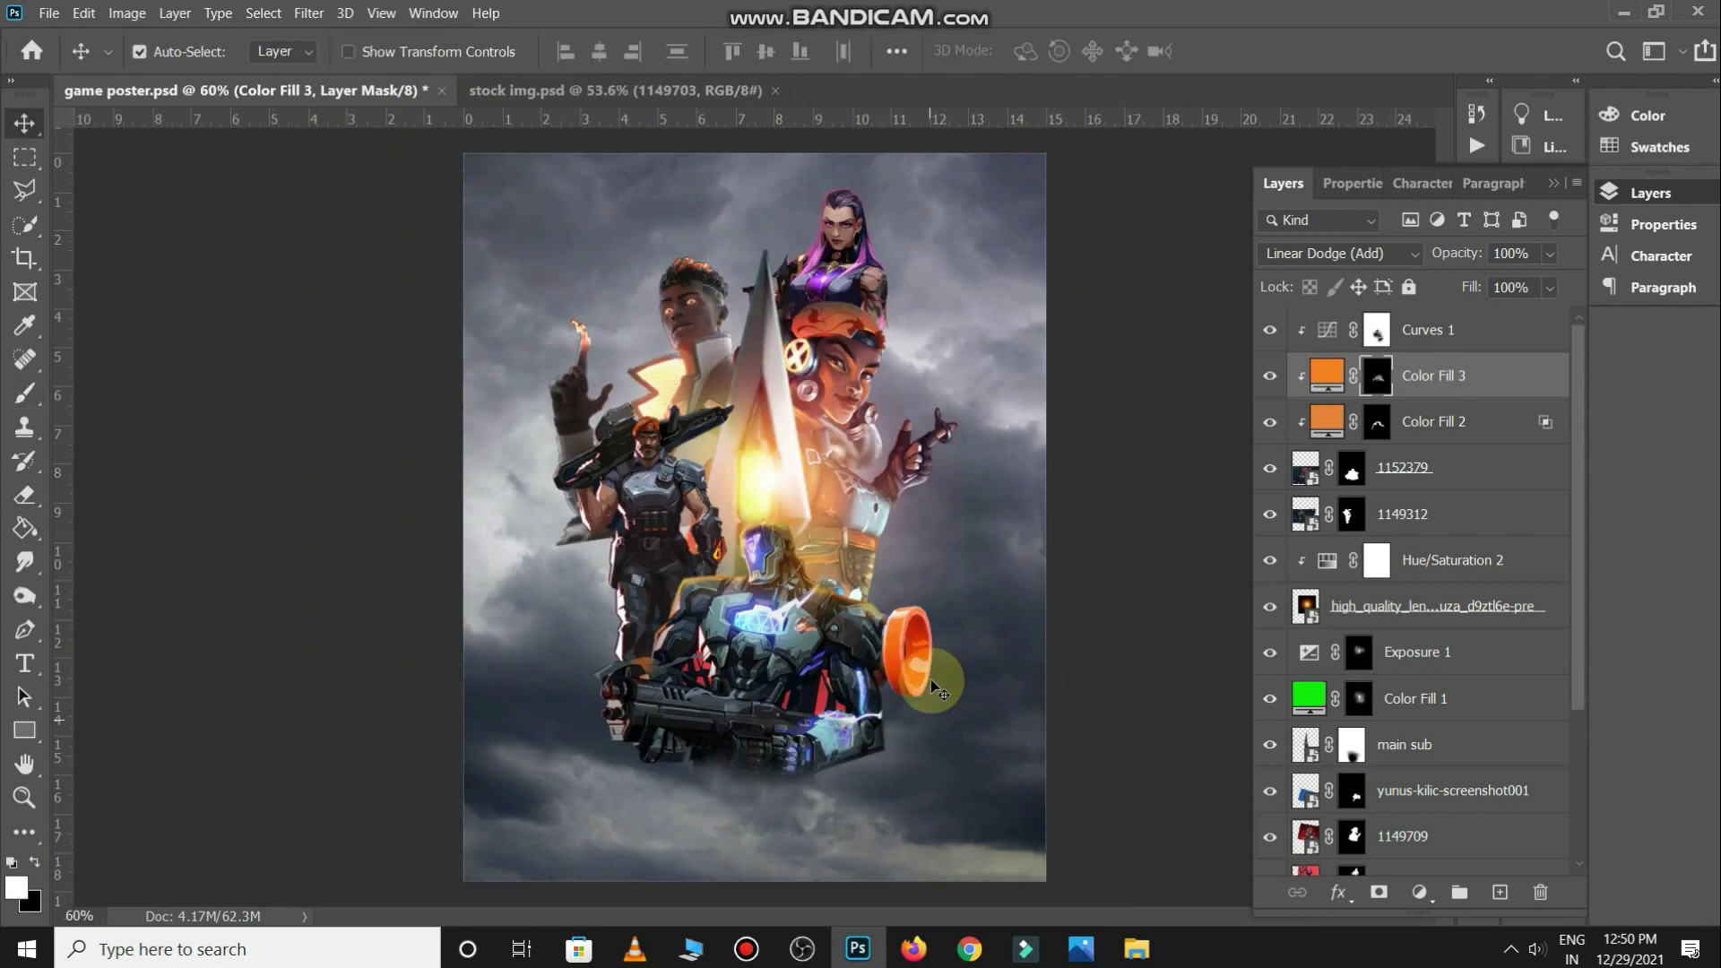
{"action": "left_click", "coordinate": [664, 510]}
{"action": "left_click", "coordinate": [1287, 513], "text": "ctrl"}
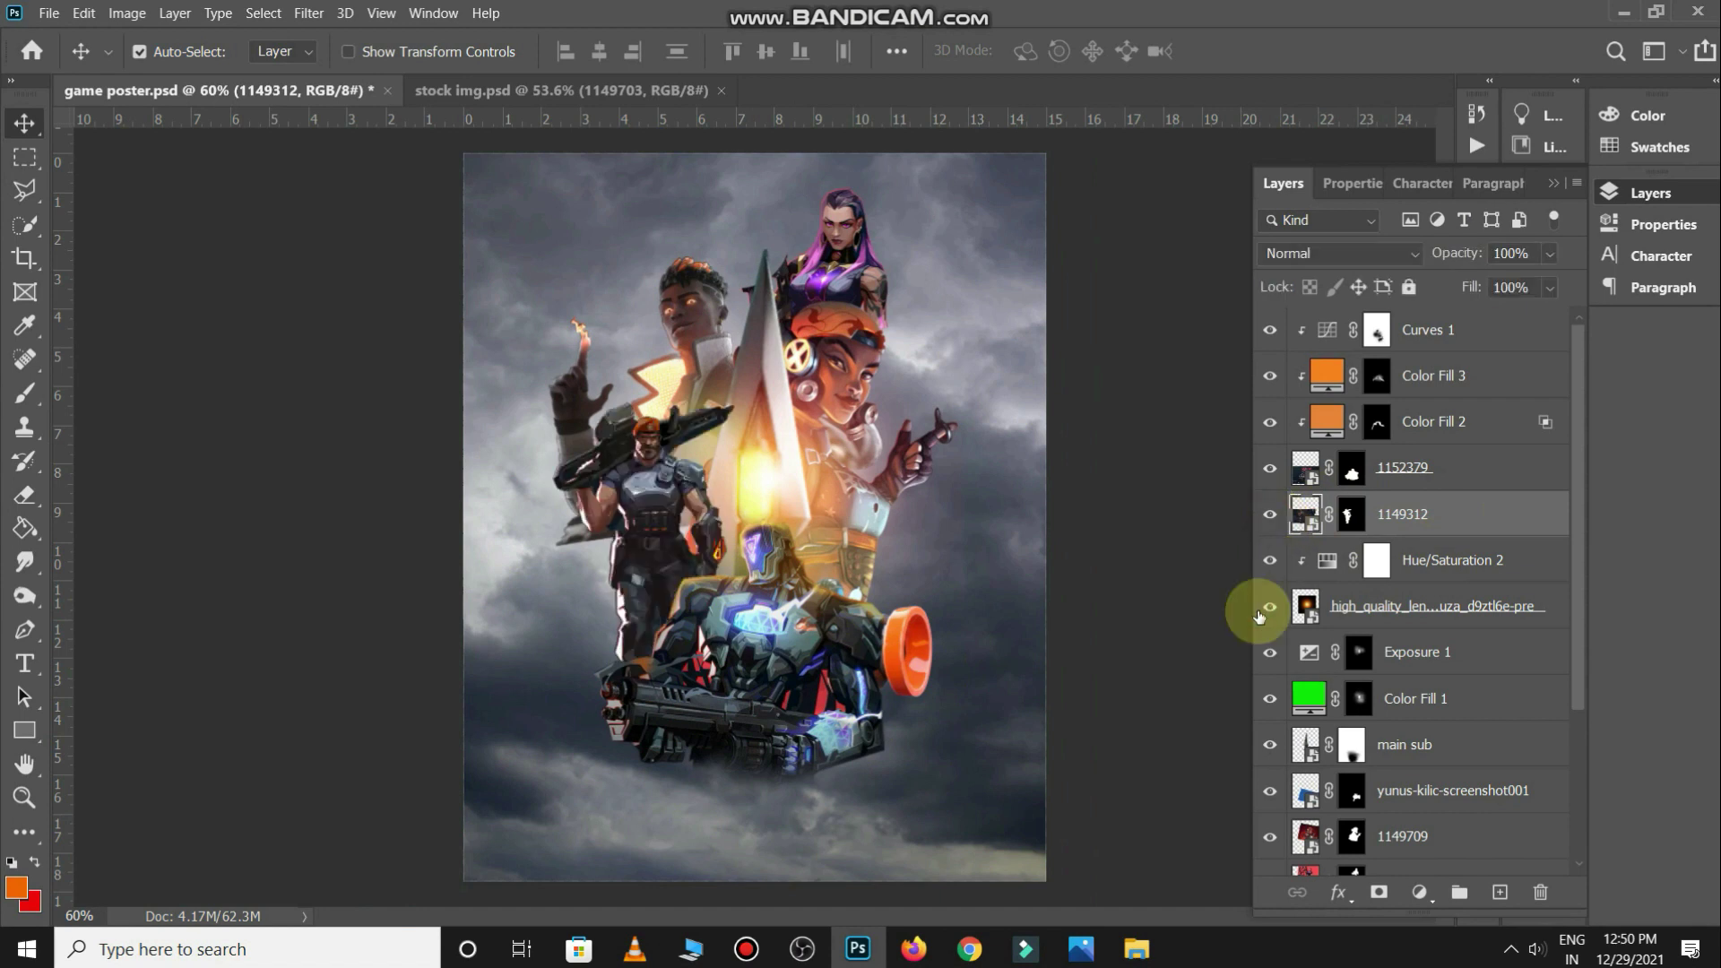
{"action": "left_click", "coordinate": [1419, 892]}
{"action": "left_click", "coordinate": [1458, 504]}
{"action": "left_click", "coordinate": [1625, 330]}
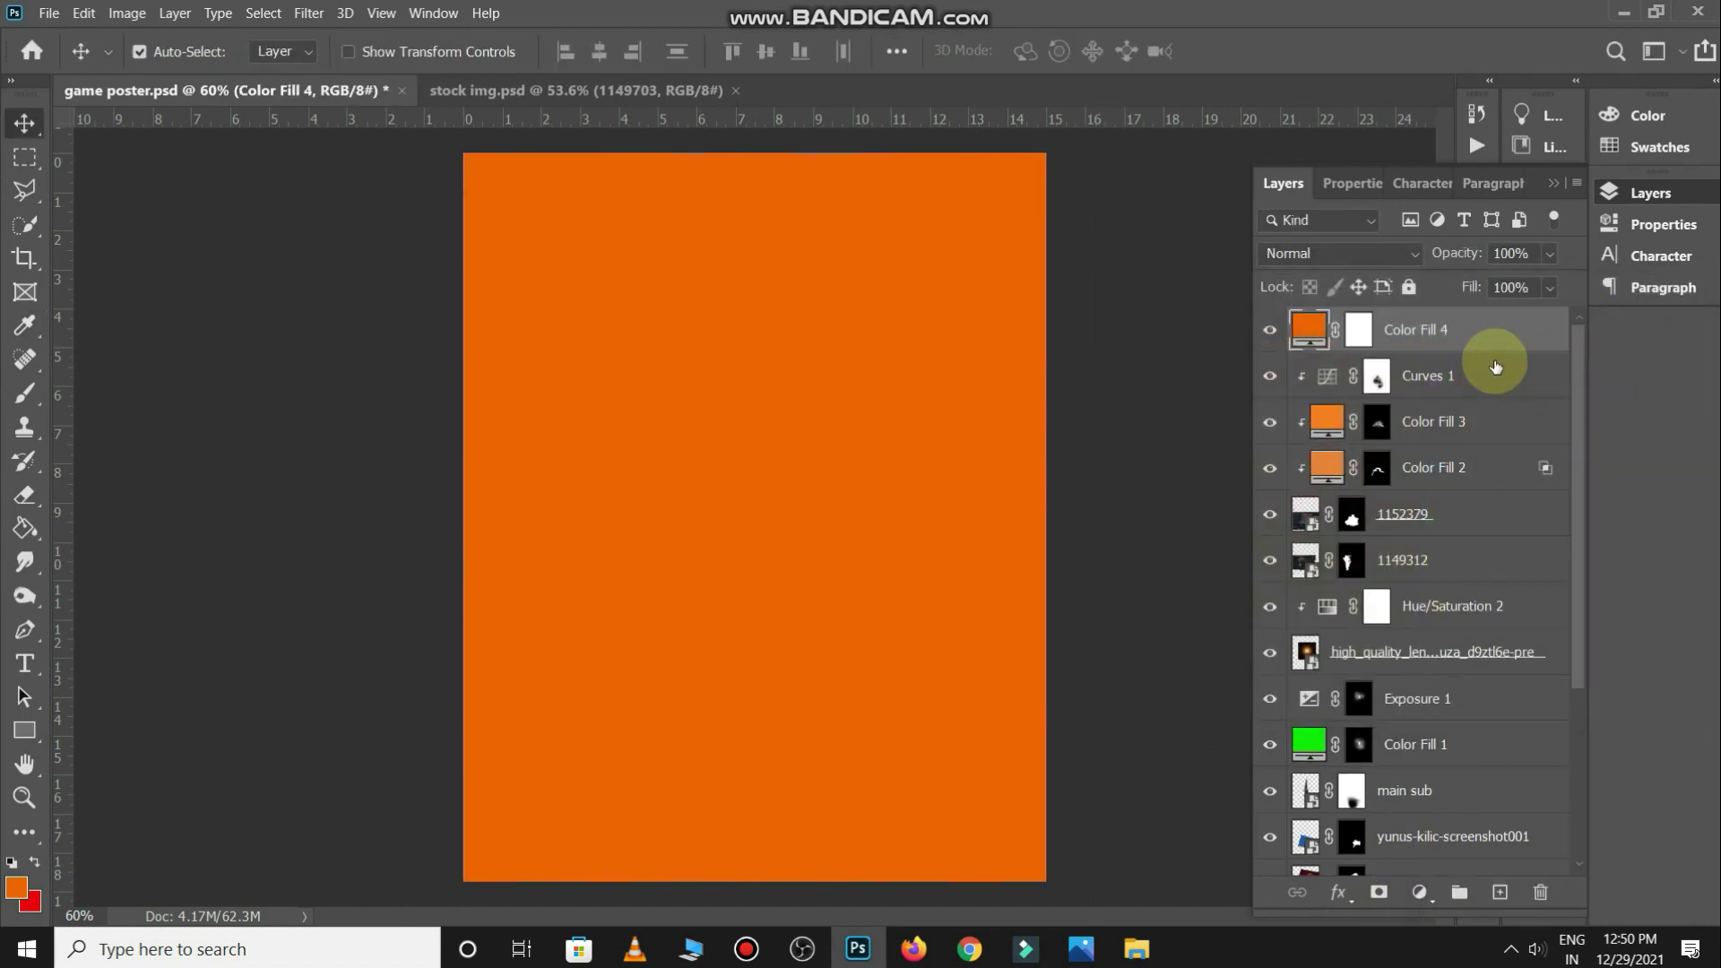
{"action": "left_click_drag", "start_coordinate": [1476, 338], "coordinate": [1470, 536]}
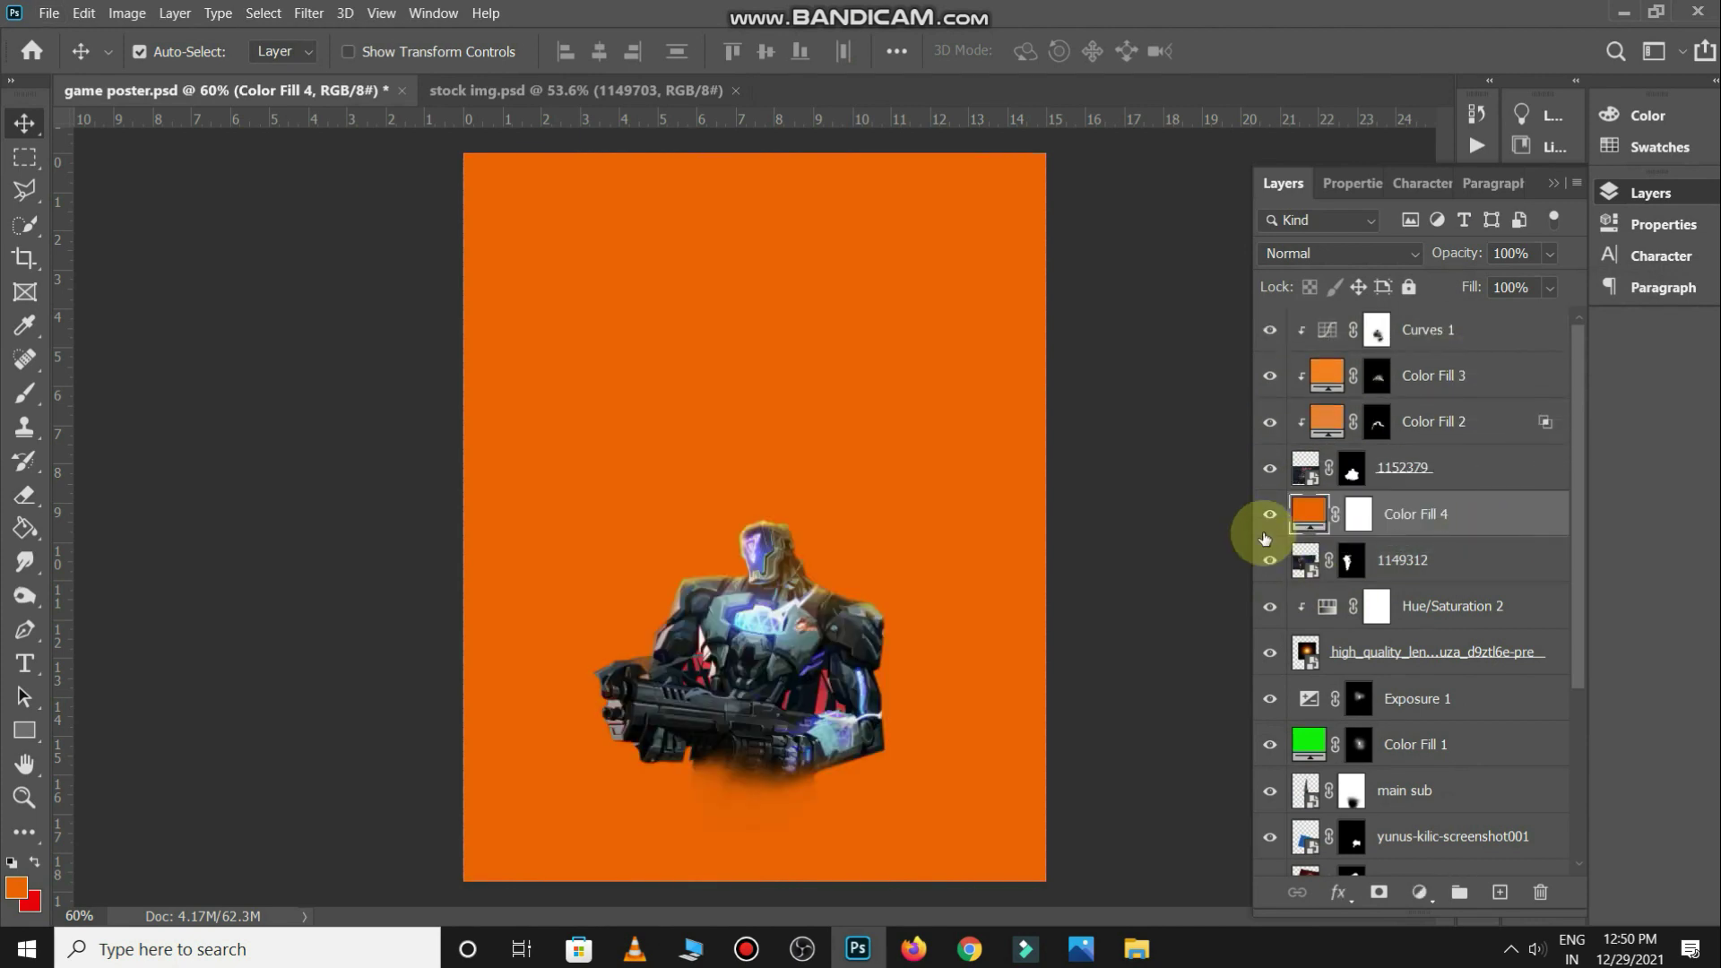
{"action": "left_click", "coordinate": [1270, 514]}
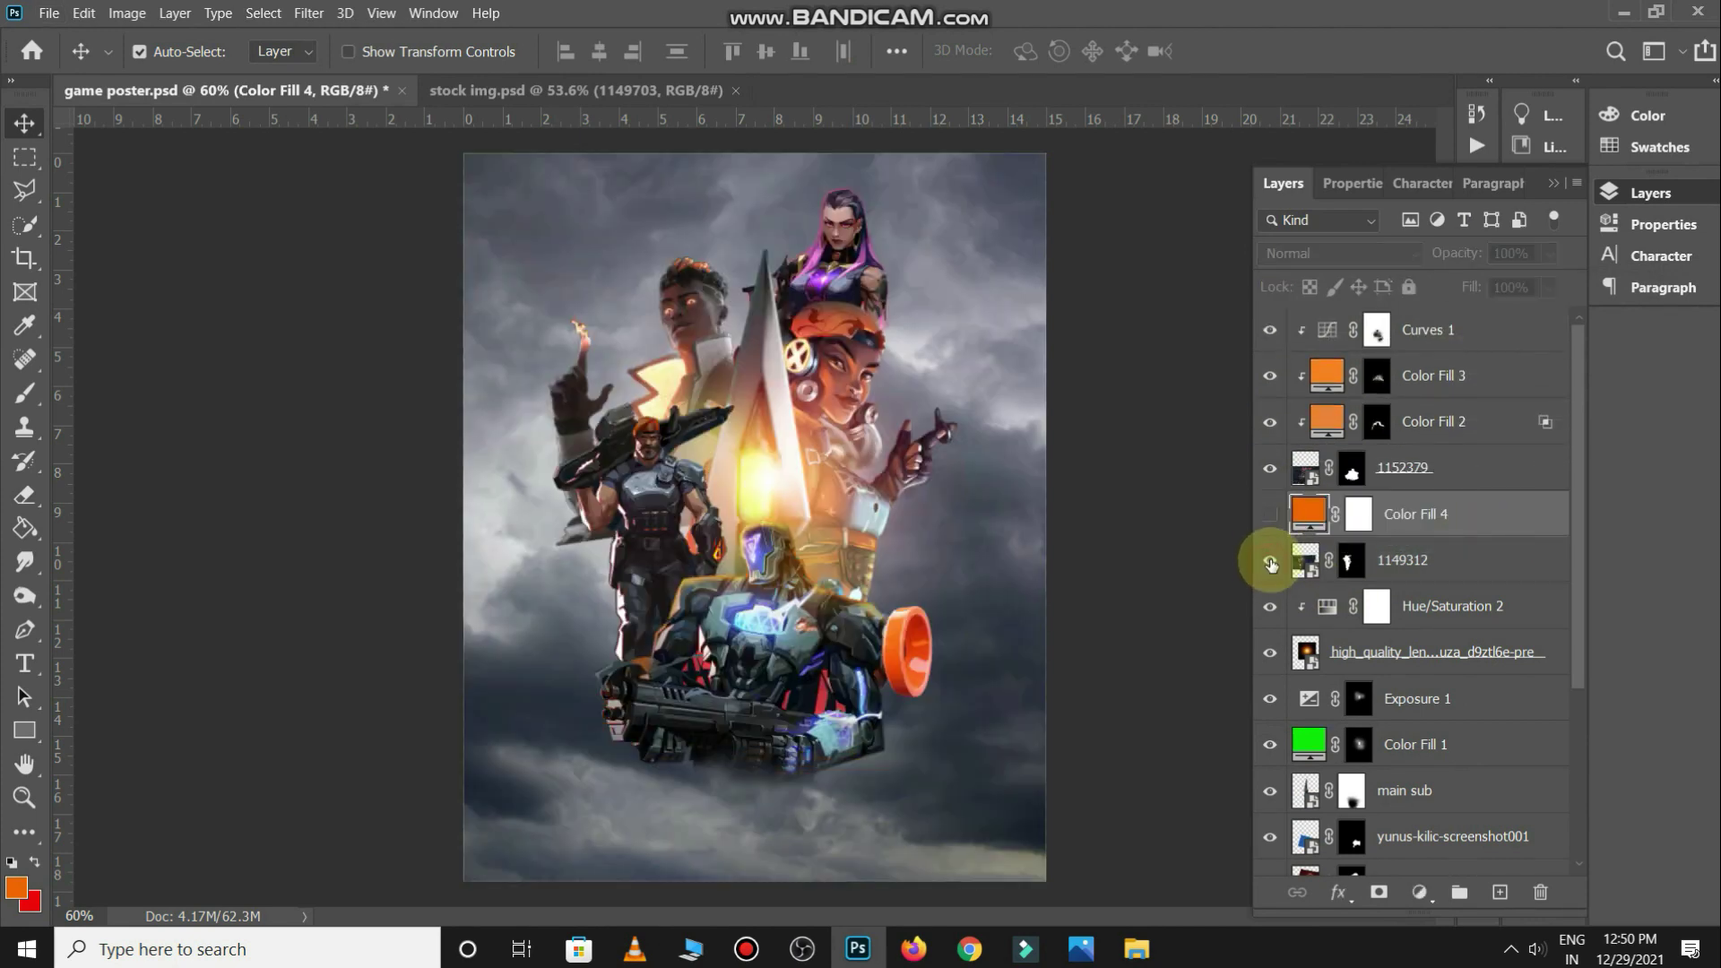
{"action": "left_click", "coordinate": [1493, 538], "text": "alt"}
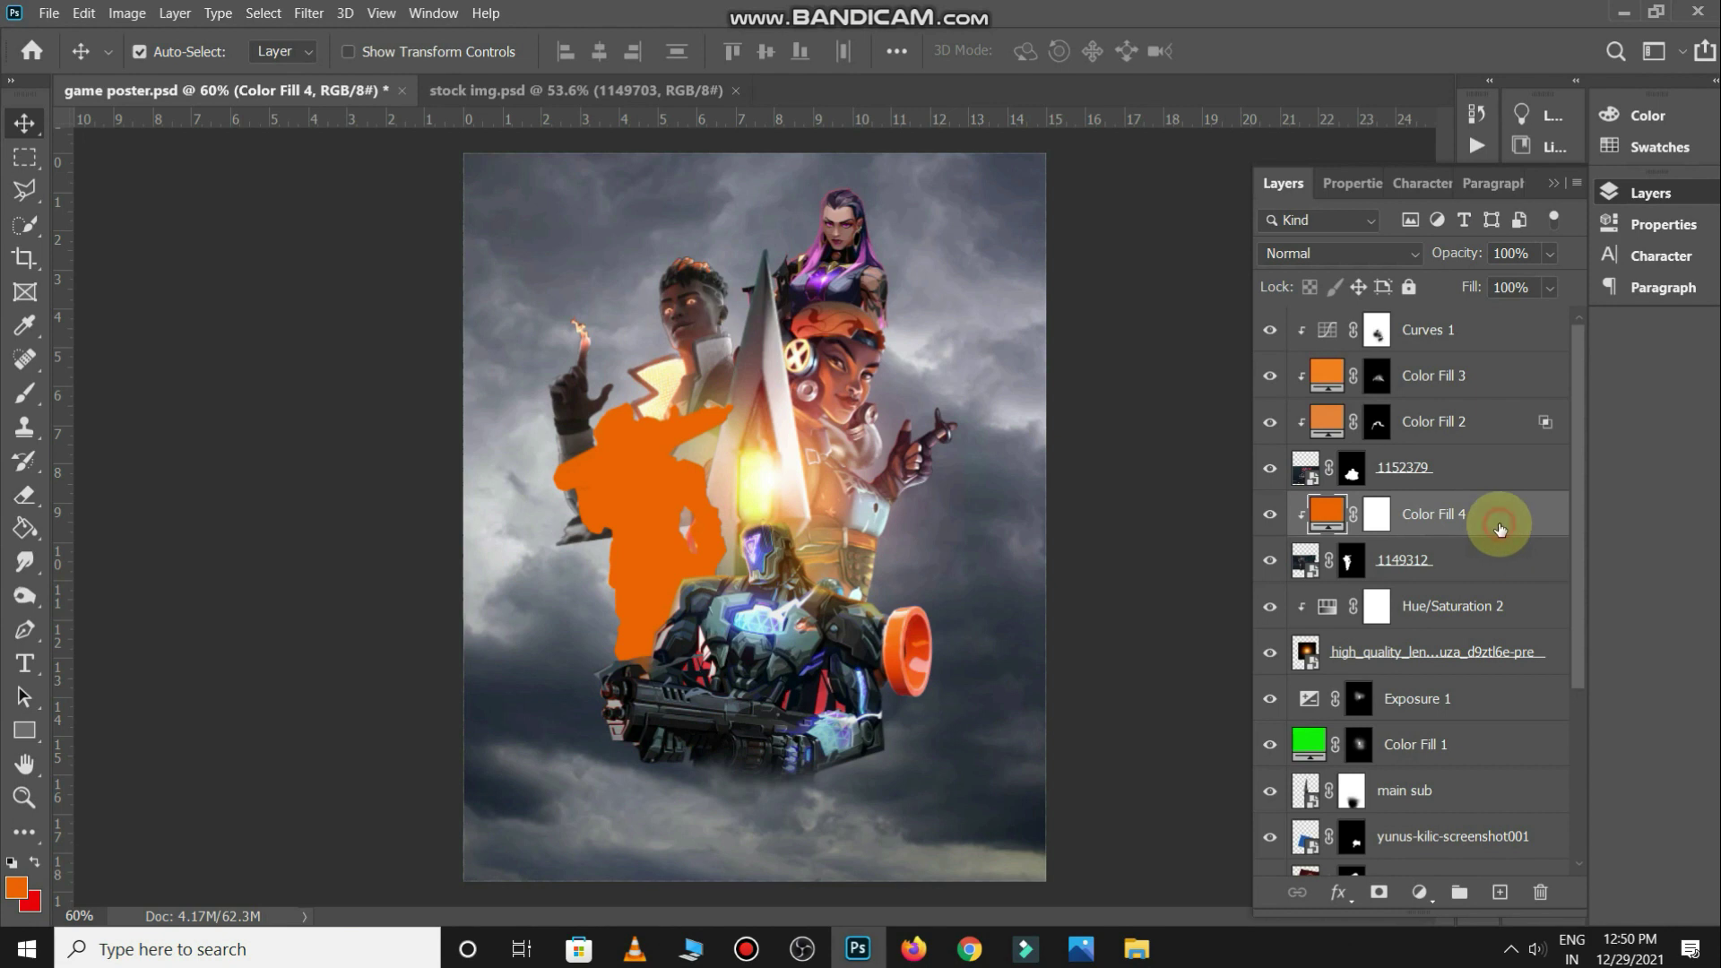
Set Color Fill 4's Blend If sliders and switch it to a lighter orange
{"action": "double_click", "coordinate": [1499, 529]}
{"action": "left_click_drag", "start_coordinate": [1229, 224], "coordinate": [1528, 233]}
{"action": "left_click_drag", "start_coordinate": [1416, 727], "coordinate": [1550, 728]}
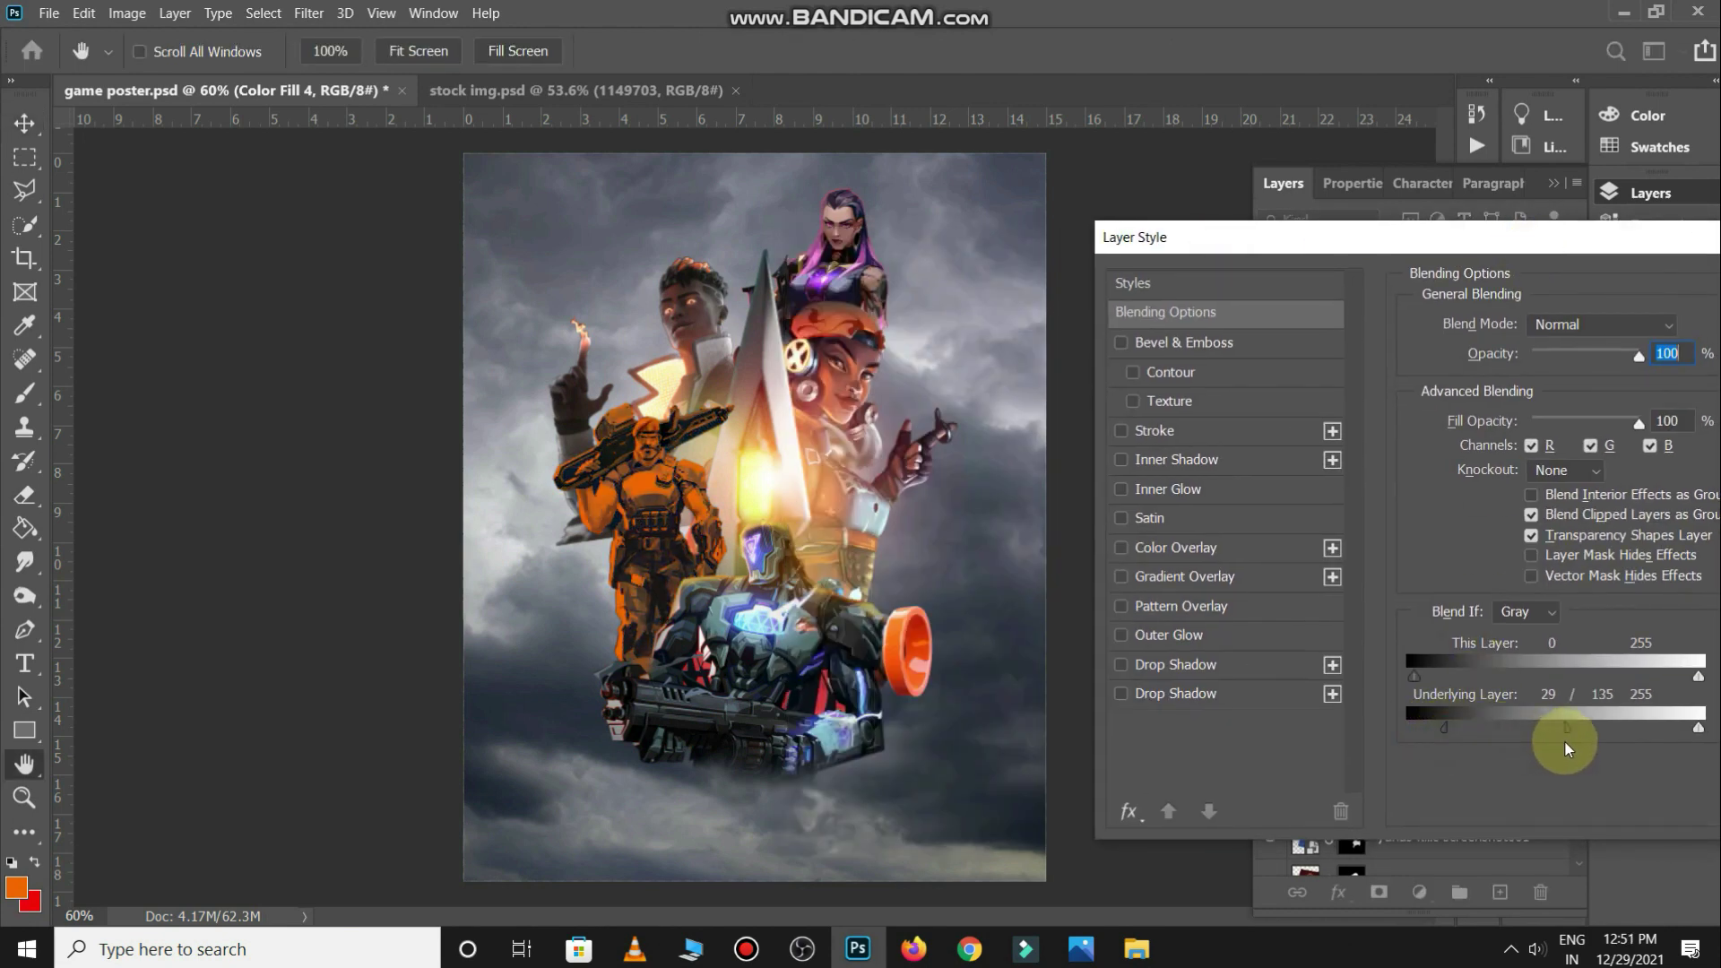
{"action": "key", "text": "Return"}
{"action": "double_click", "coordinate": [1324, 503]}
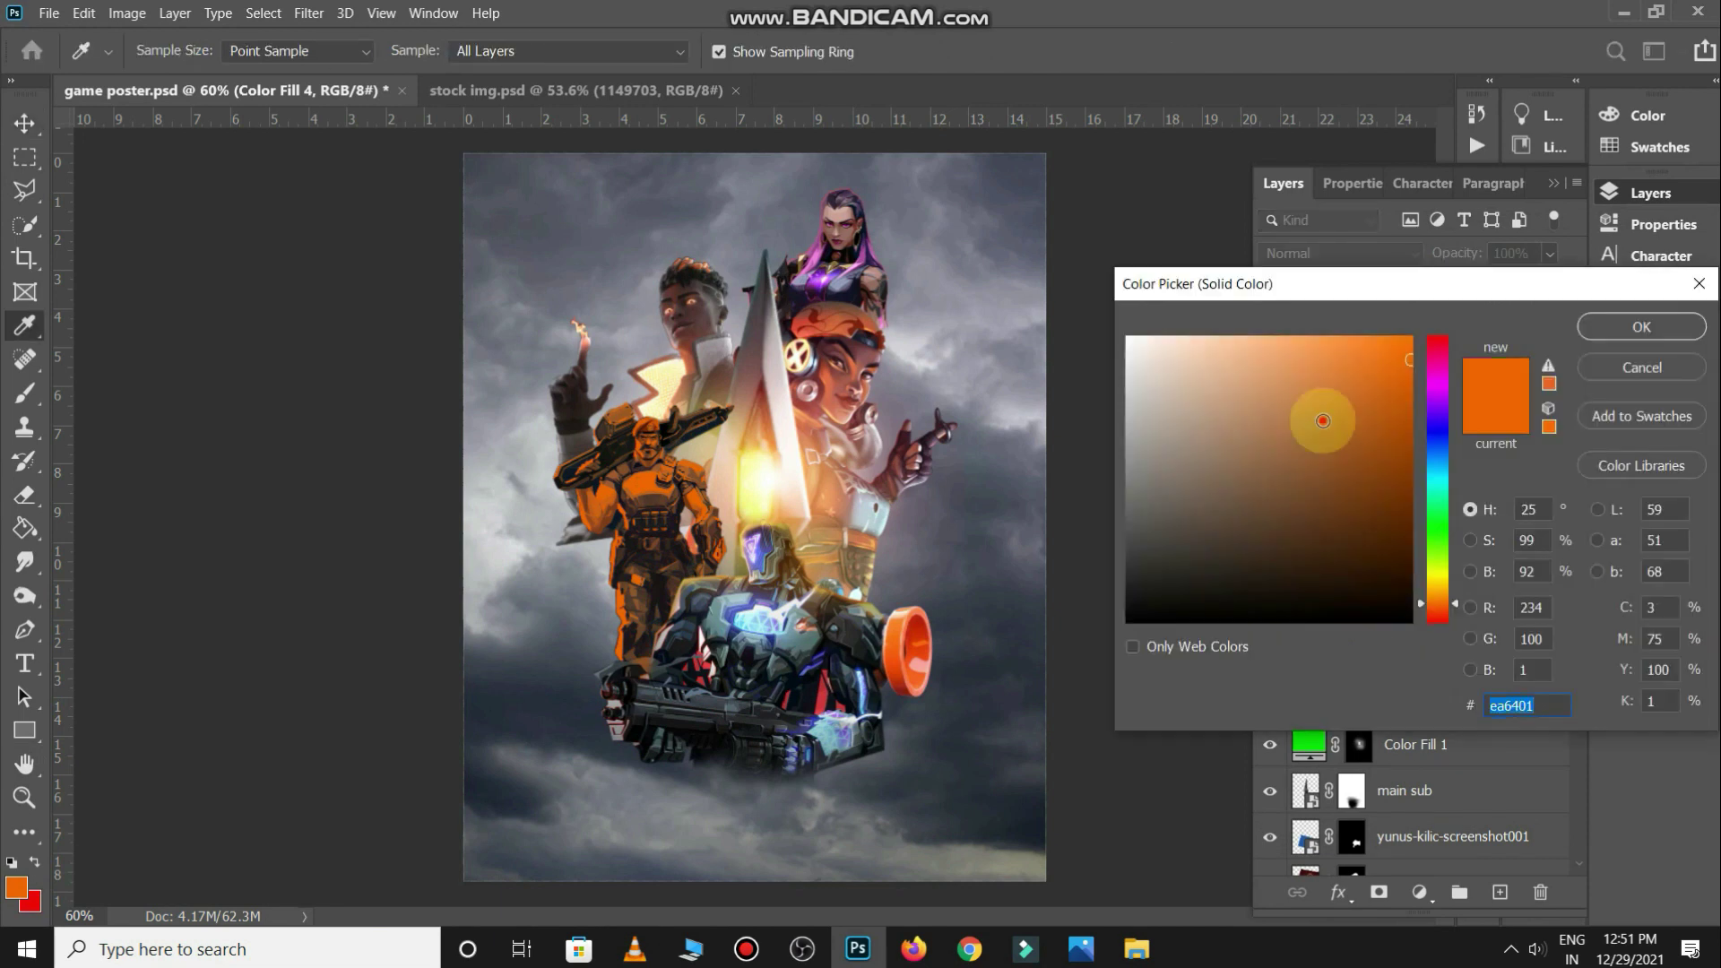
{"action": "left_click_drag", "start_coordinate": [1323, 420], "coordinate": [1333, 354]}
{"action": "left_click", "coordinate": [1641, 326]}
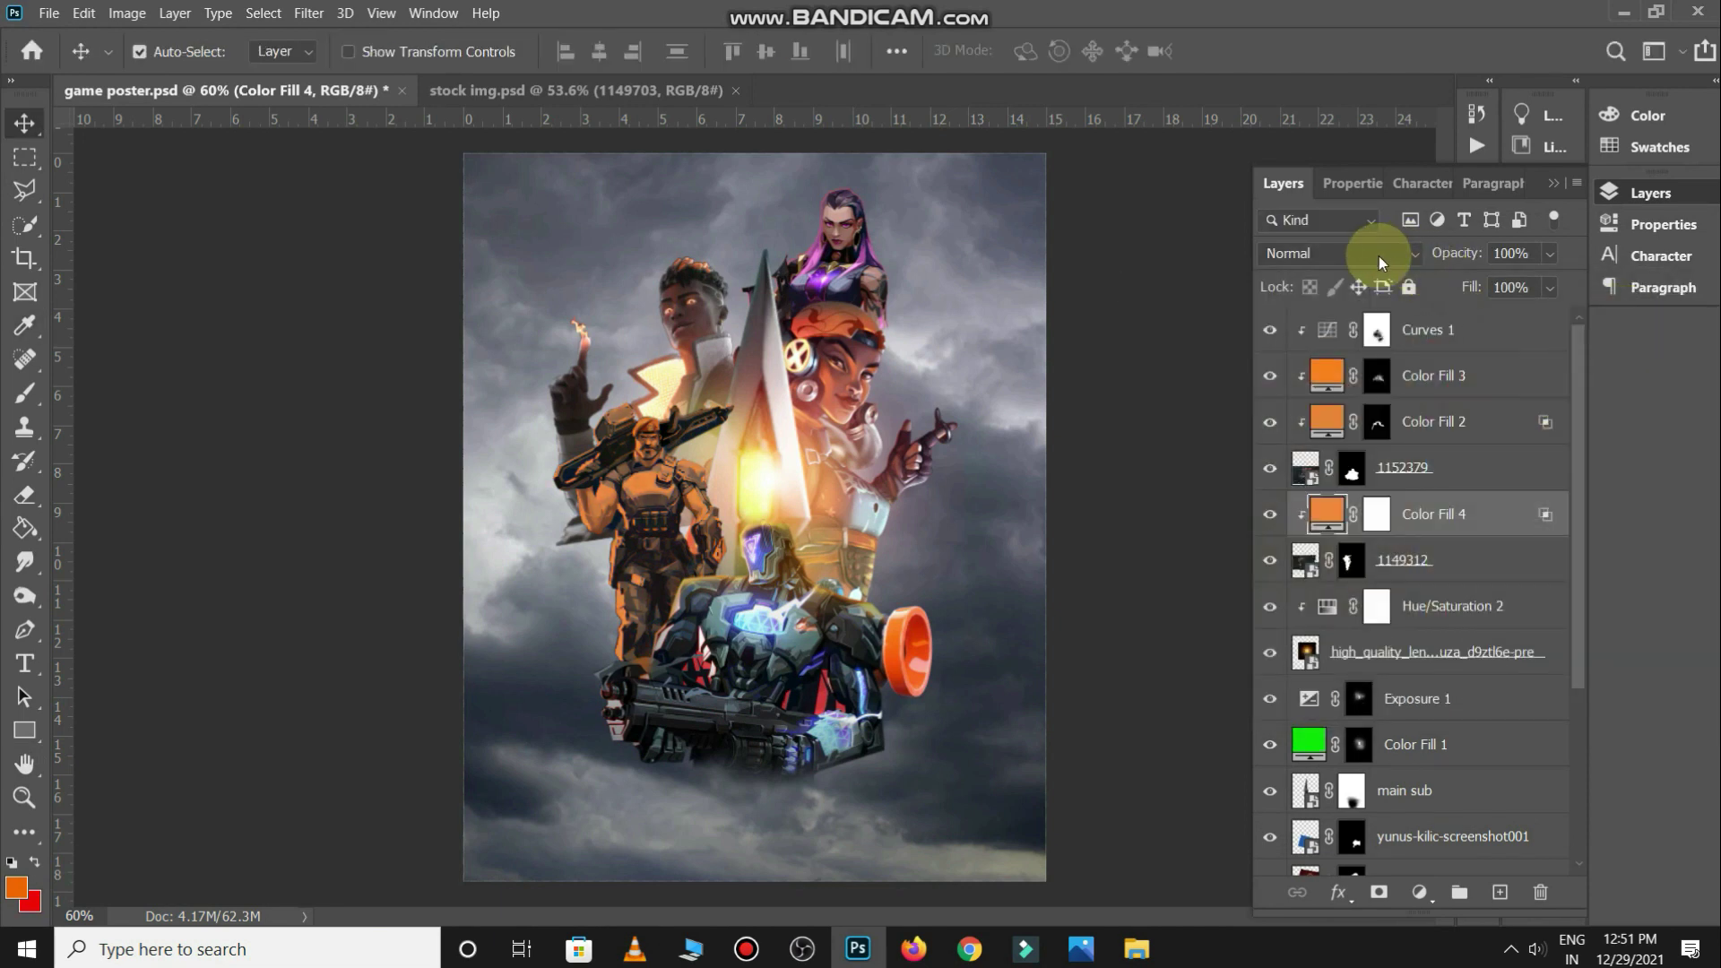
Set Color Fill 4 to Linear Dodge (Add) and invert its mask to hide the glow
{"action": "left_click", "coordinate": [1379, 258]}
{"action": "left_click", "coordinate": [1358, 513]}
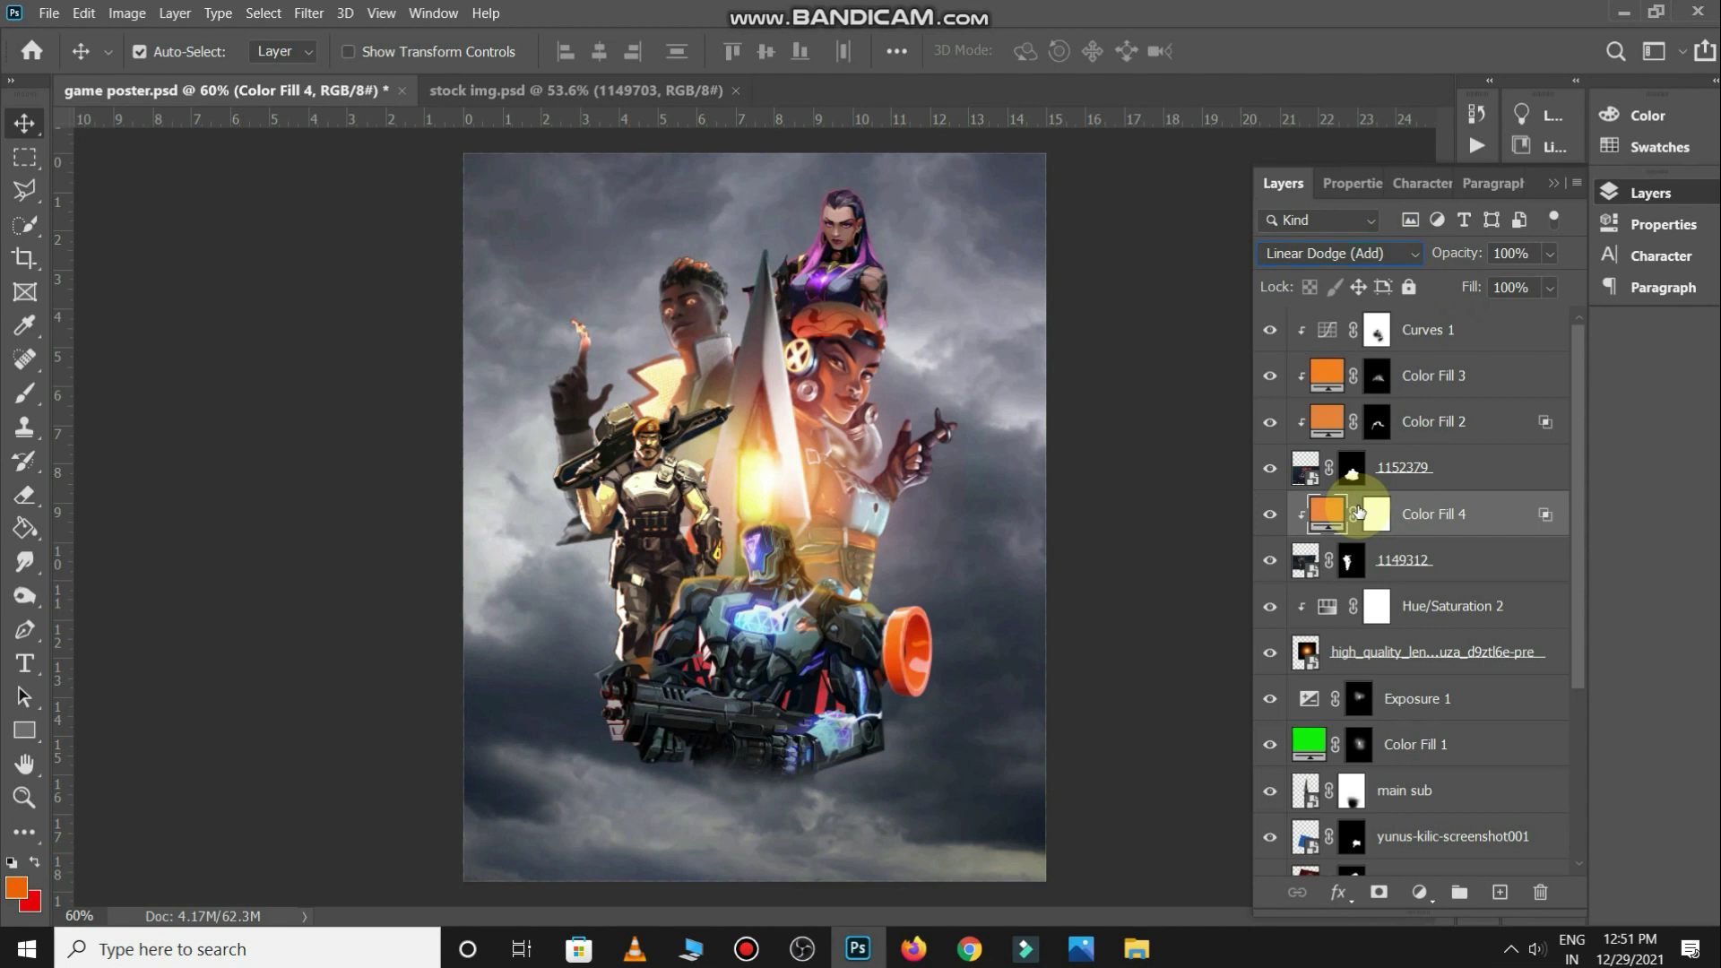
{"action": "left_click", "coordinate": [1377, 513]}
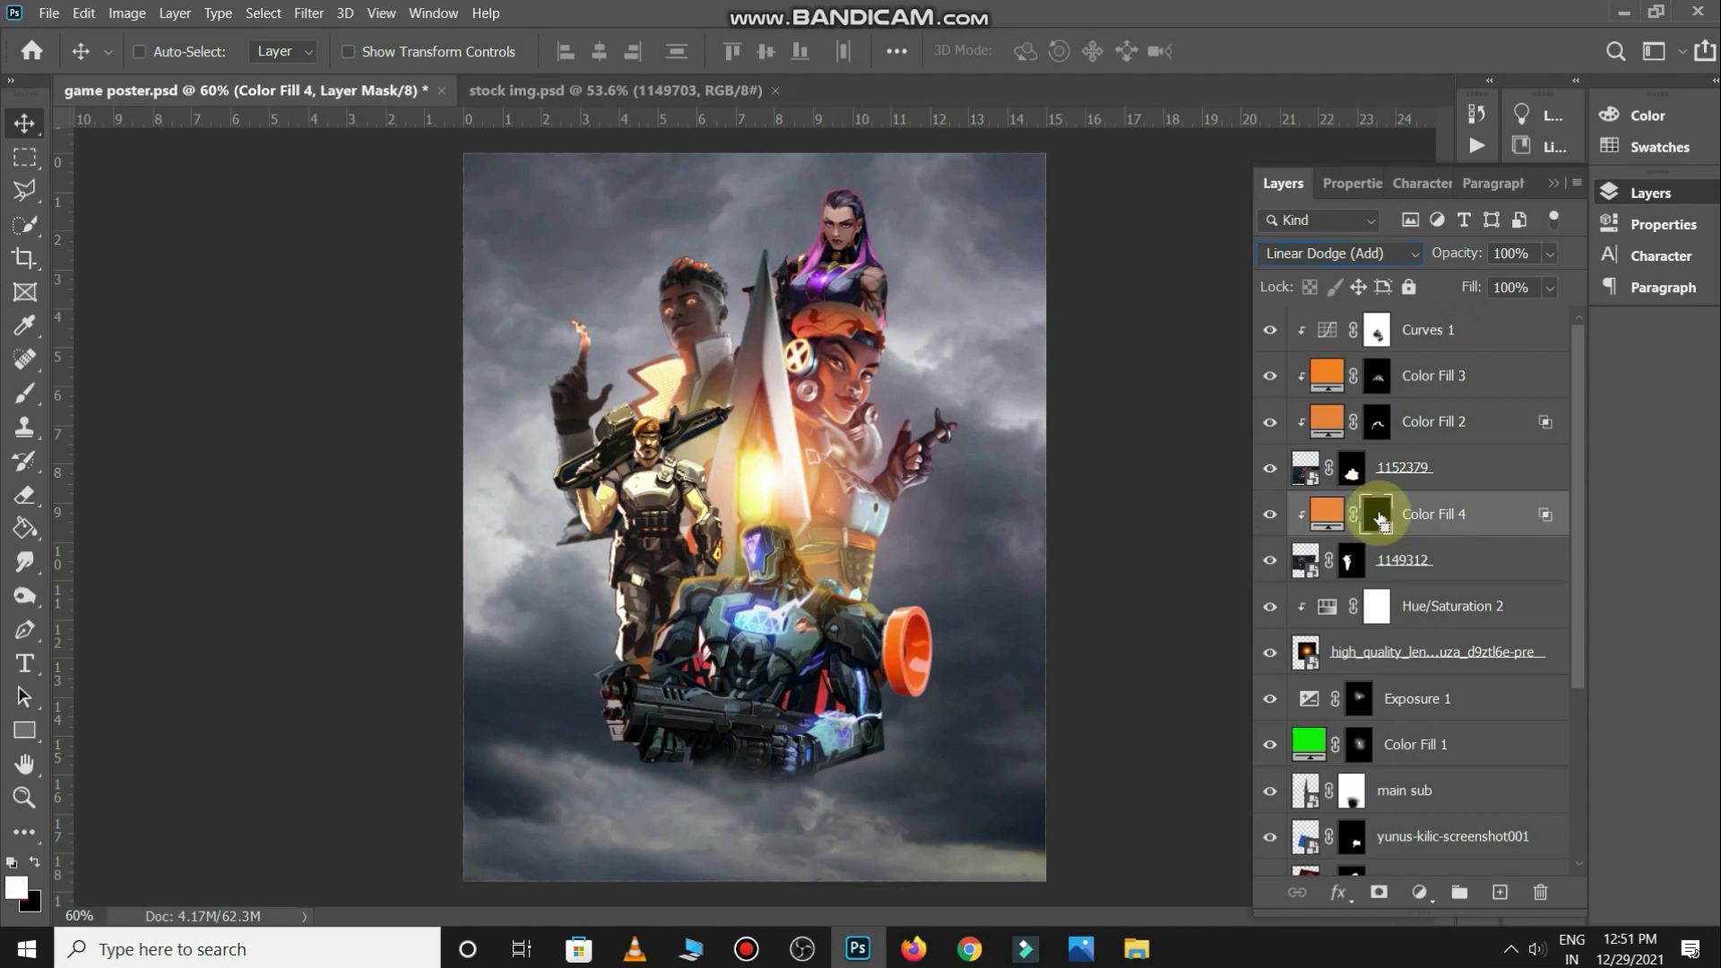
{"action": "key", "text": "ctrl+i"}
{"action": "left_click", "coordinate": [699, 448]}
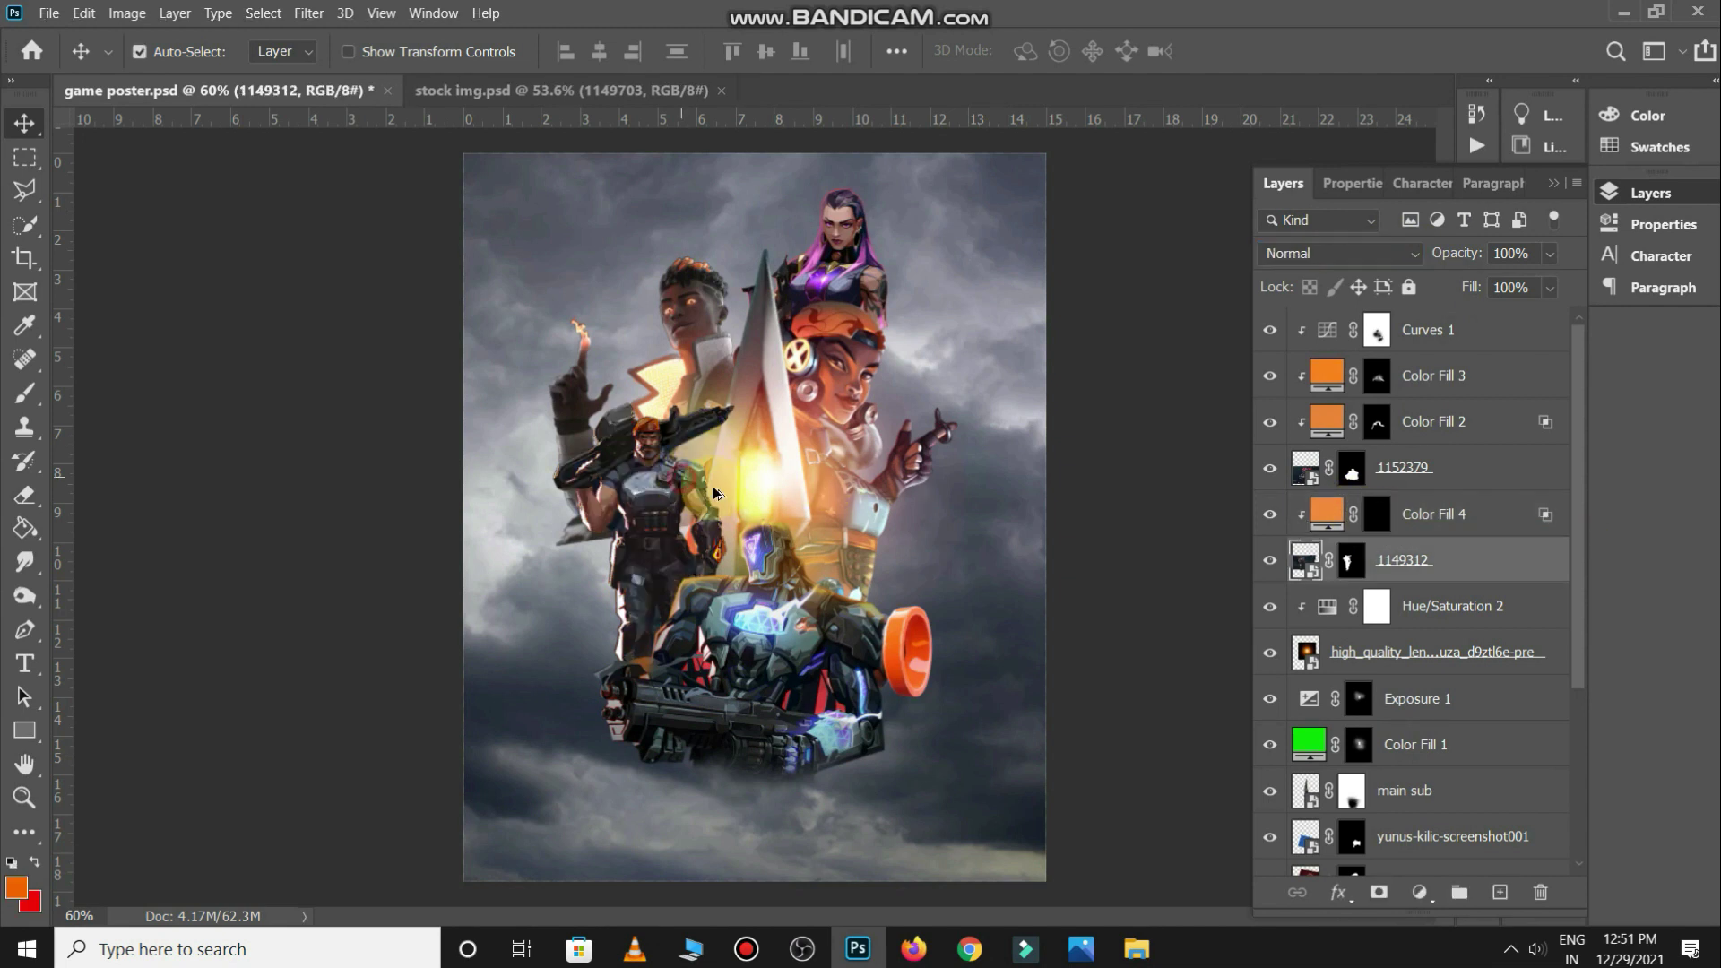
{"action": "scroll", "coordinate": [708, 484], "scroll_direction": "up", "scroll_amount": 3, "text": "alt"}
{"action": "left_click", "coordinate": [1377, 514]}
Paint white at full opacity and flow along the soldier's shoulder and gun
{"action": "key", "text": "b"}
{"action": "key", "text": "bracketleft"}
{"action": "key", "text": "bracketleft"}
{"action": "key", "text": "bracketleft"}
{"action": "scroll", "coordinate": [740, 349], "scroll_direction": "up", "scroll_amount": 5, "text": "alt"}
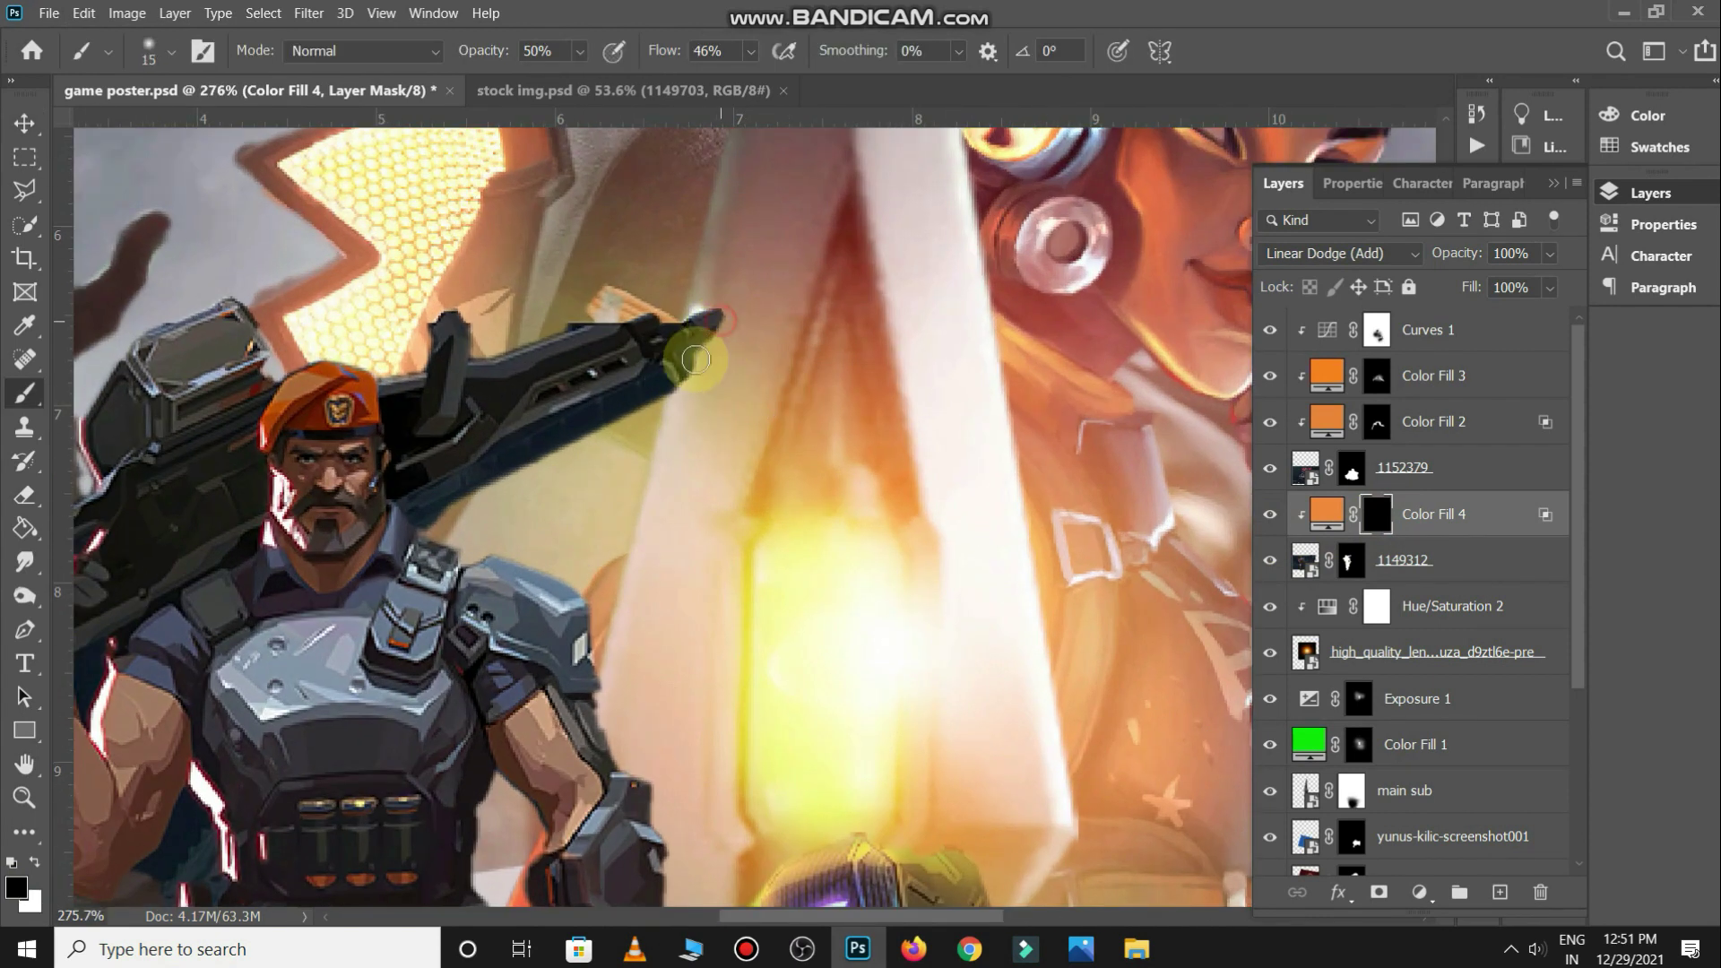
{"action": "key", "text": "0"}
{"action": "key", "text": "shift+0"}
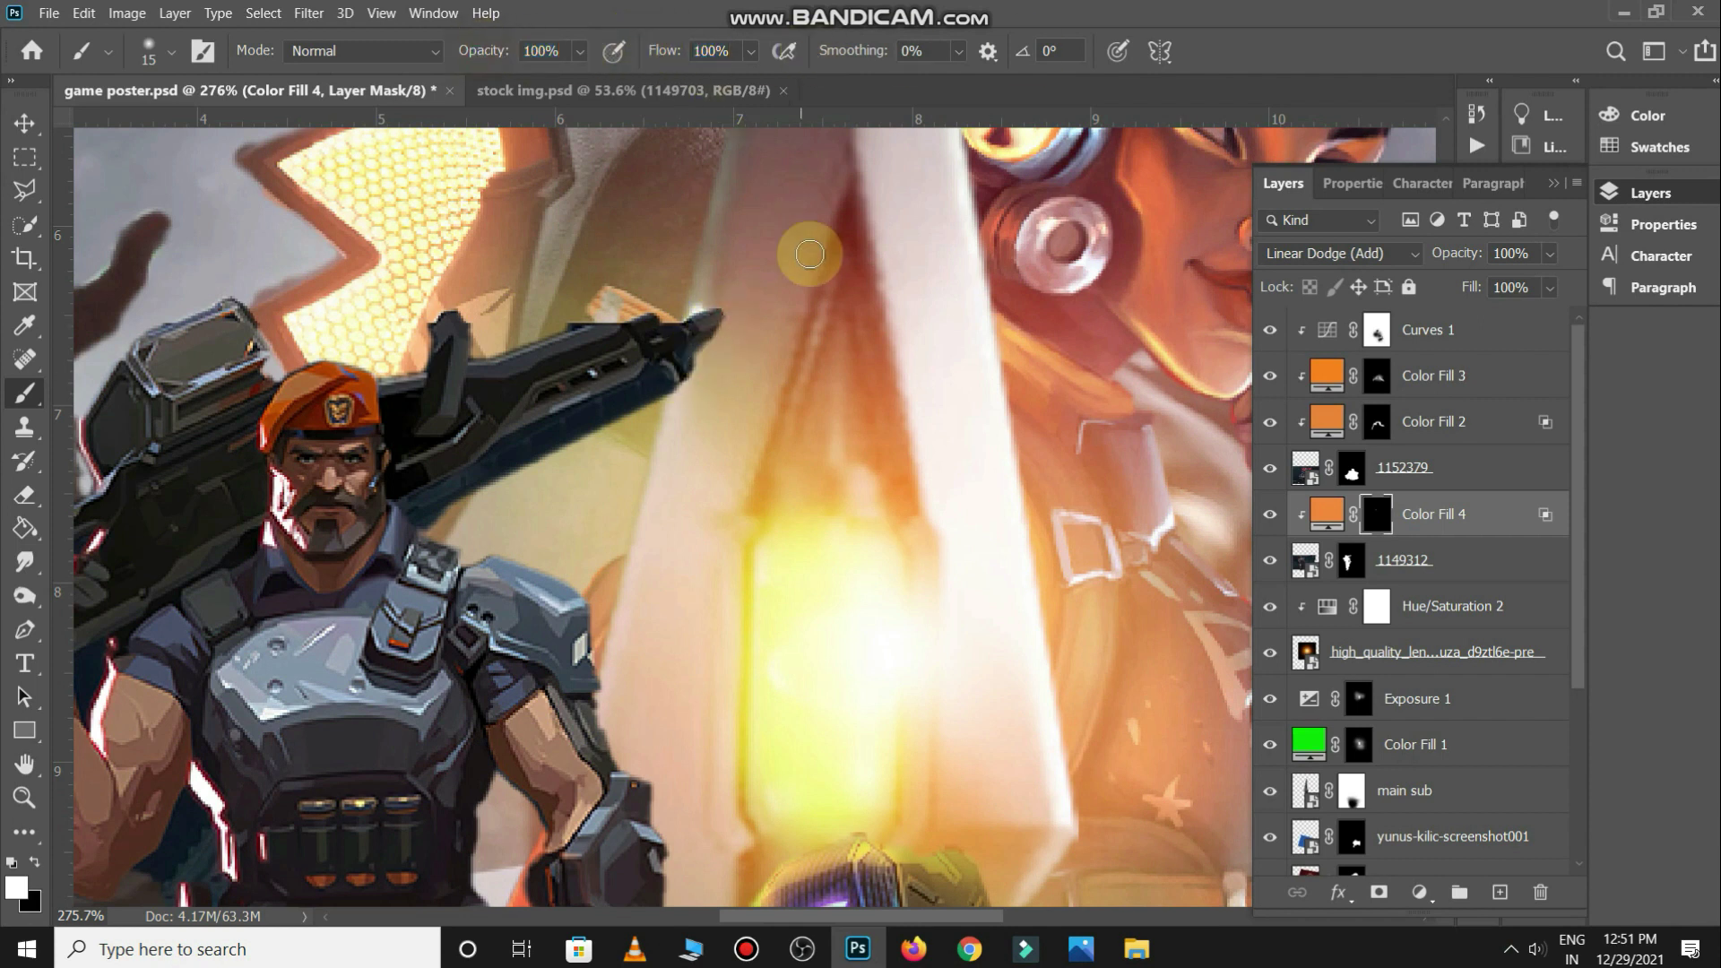
{"action": "key", "text": "x"}
{"action": "key", "text": "bracketright"}
{"action": "key", "text": "bracketright"}
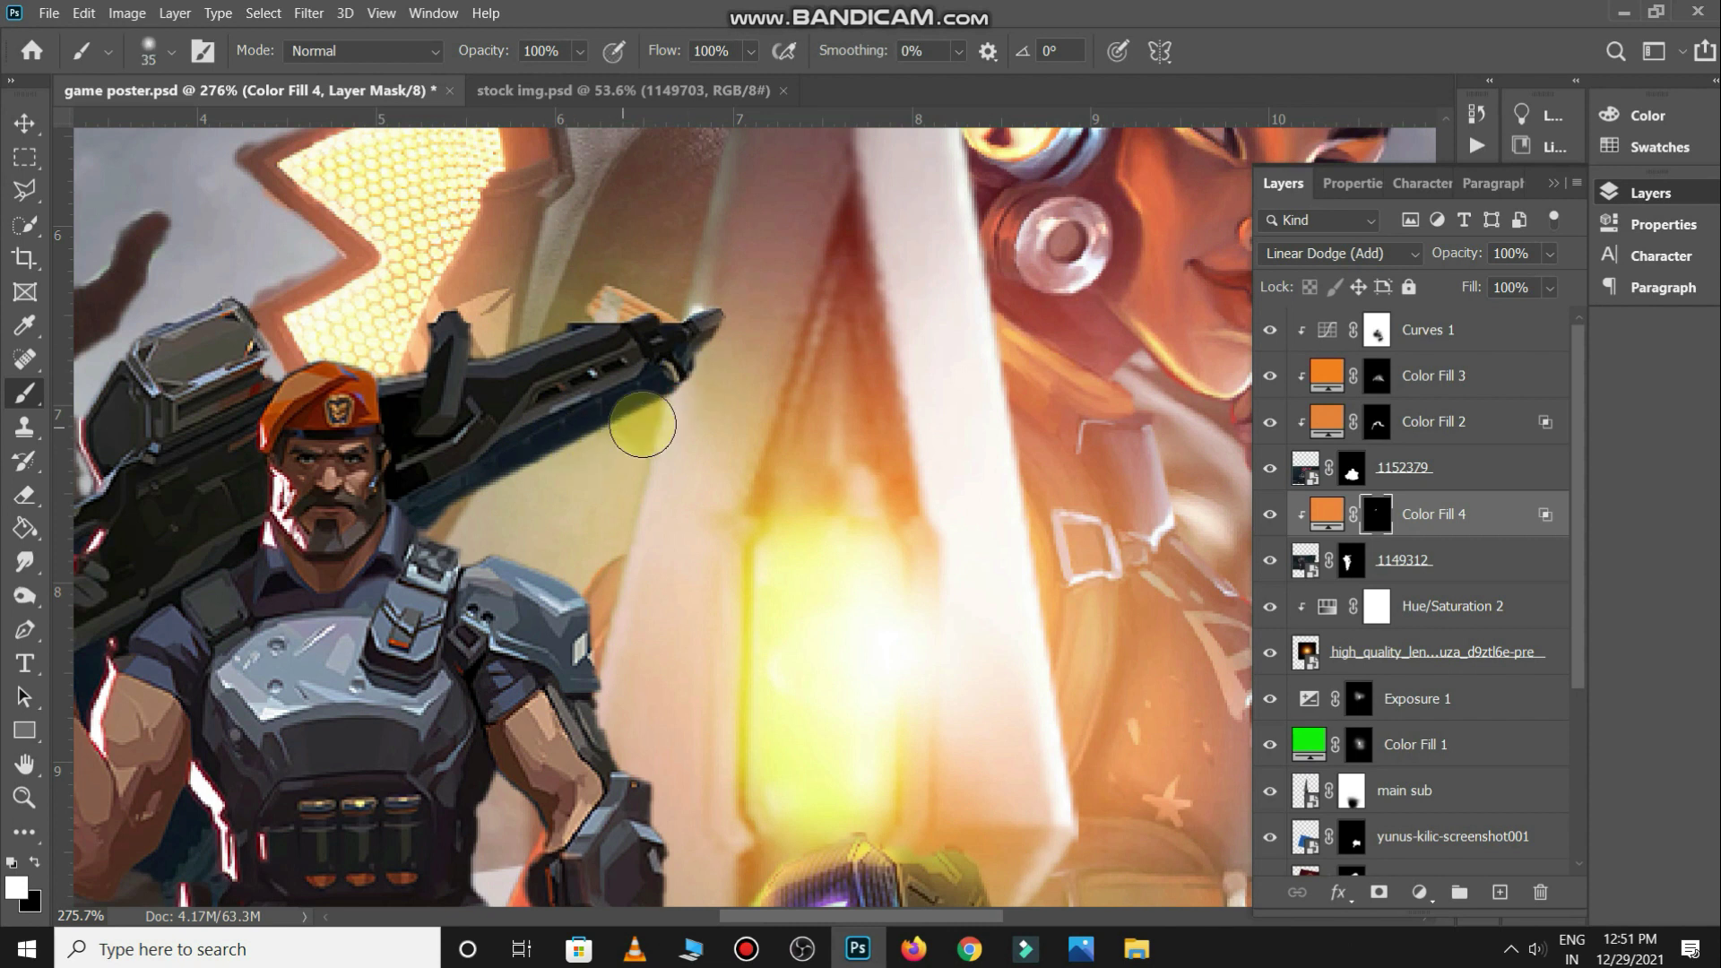
{"action": "left_click_drag", "start_coordinate": [430, 511], "coordinate": [604, 583]}
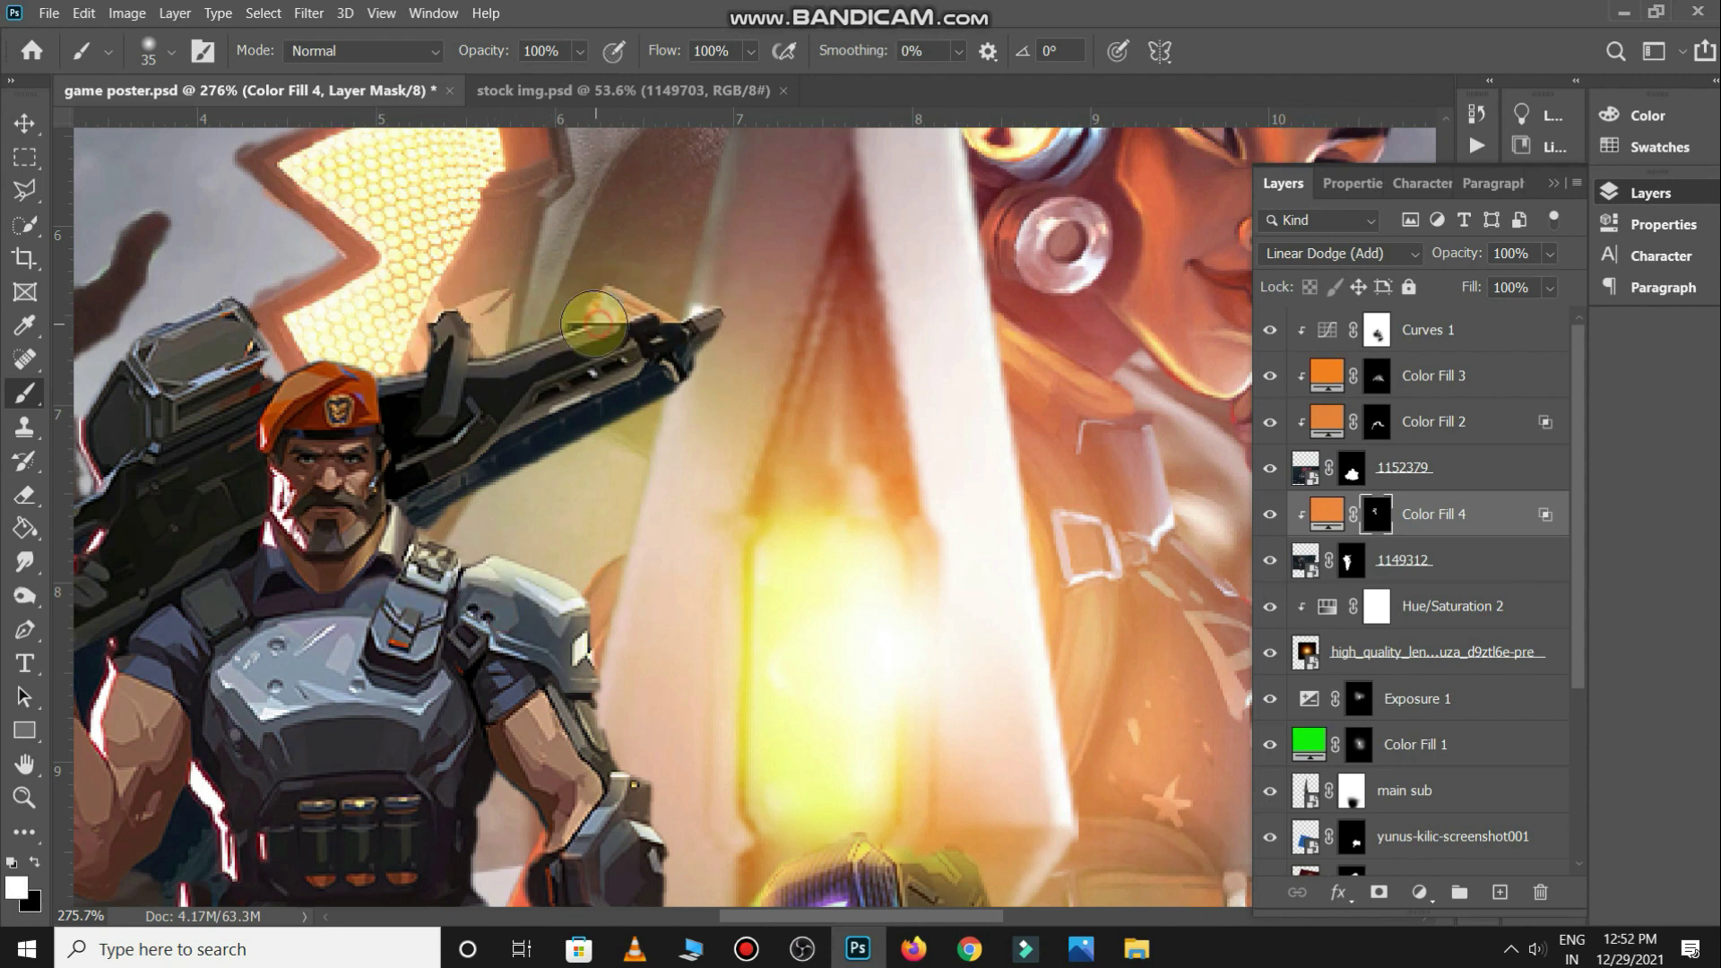
Swap the mask painting colour to refine the soldier's rim glow, then review the poster
{"action": "scroll", "coordinate": [199, 288], "scroll_direction": "down", "scroll_amount": 2}
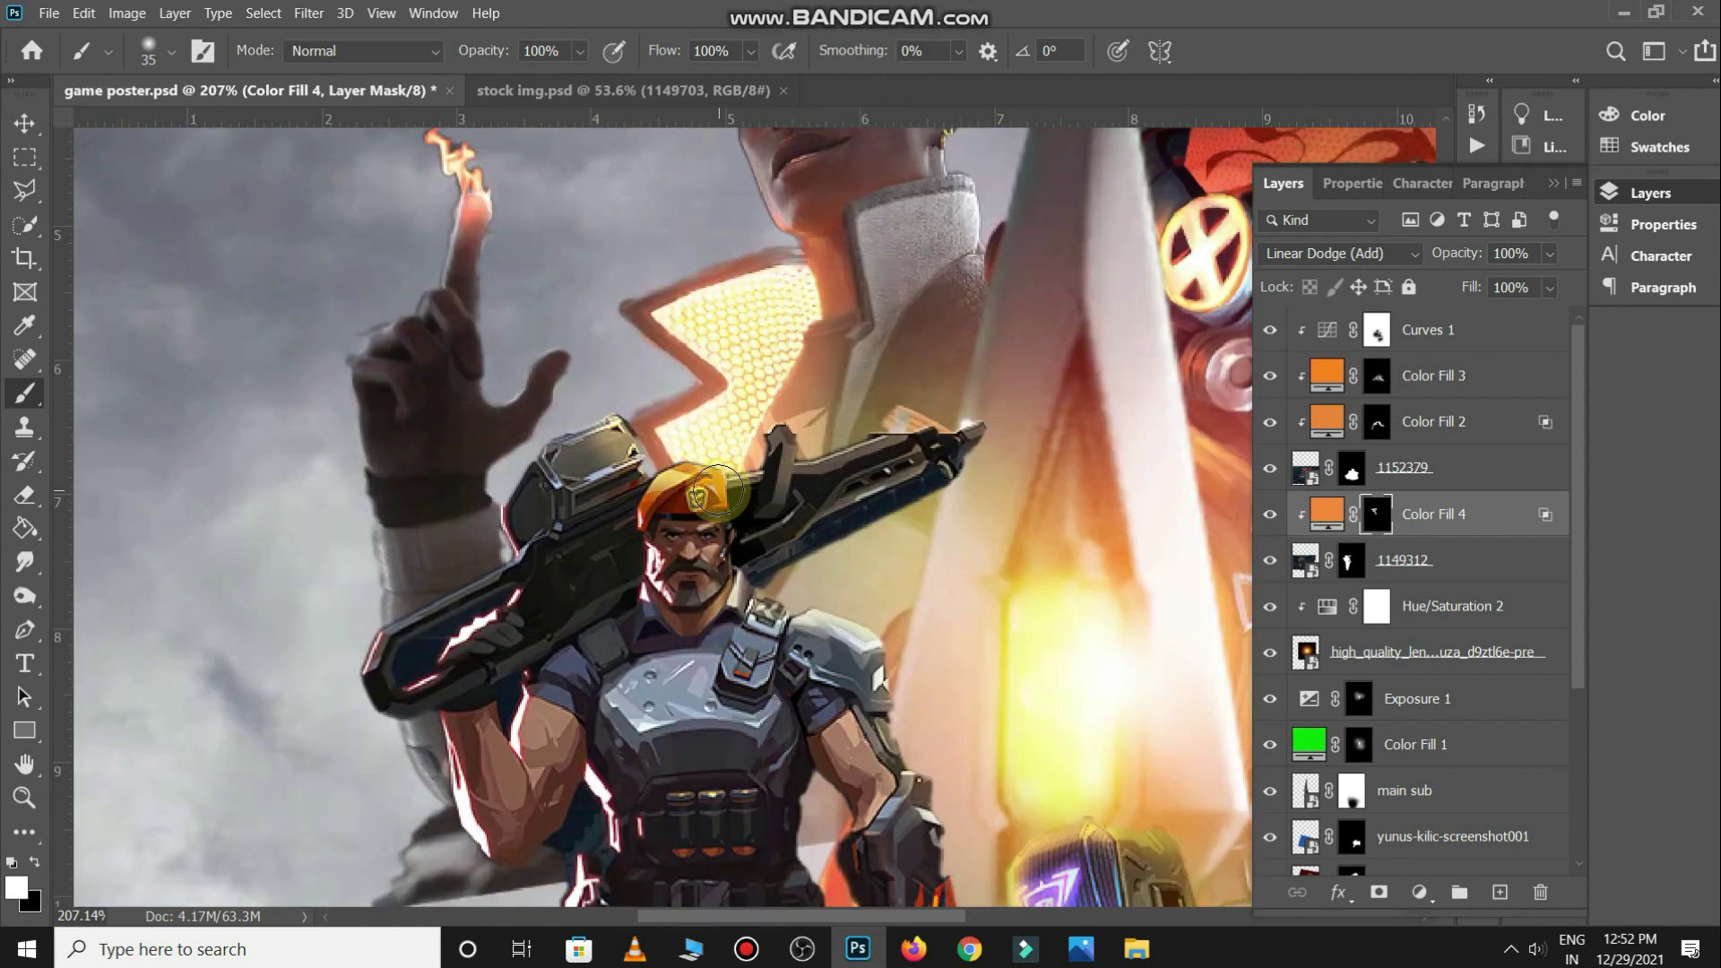
{"action": "key", "text": "x"}
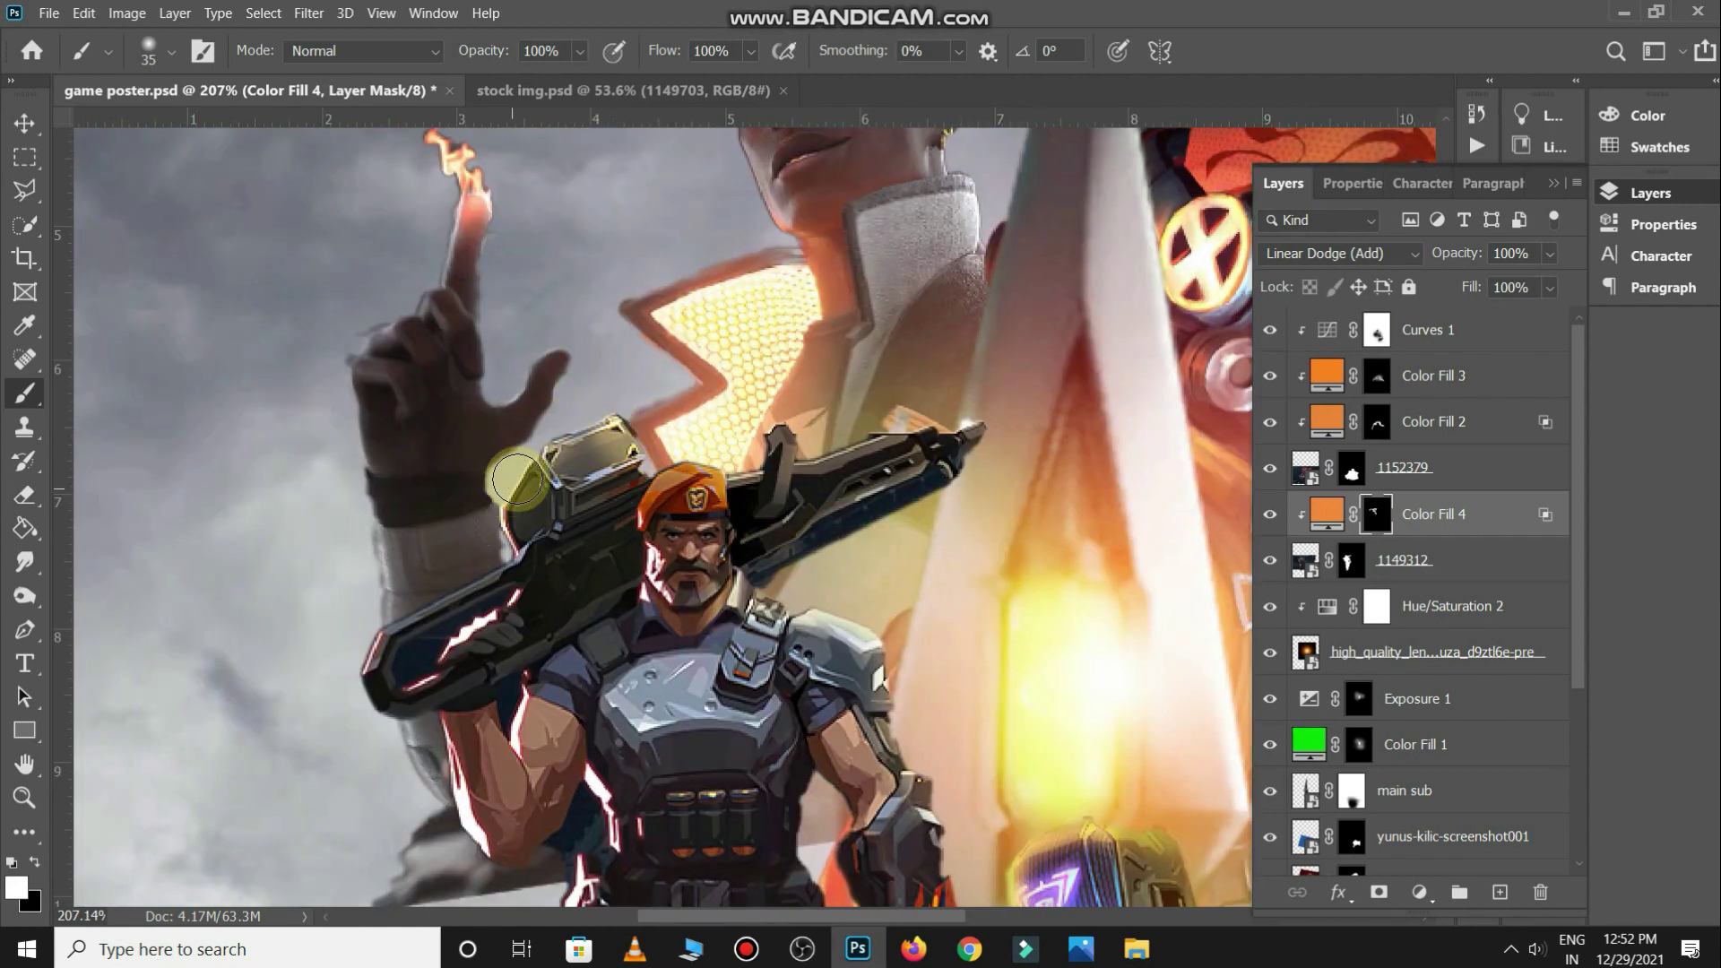
{"action": "scroll", "coordinate": [835, 460], "scroll_direction": "left", "scroll_amount": 1}
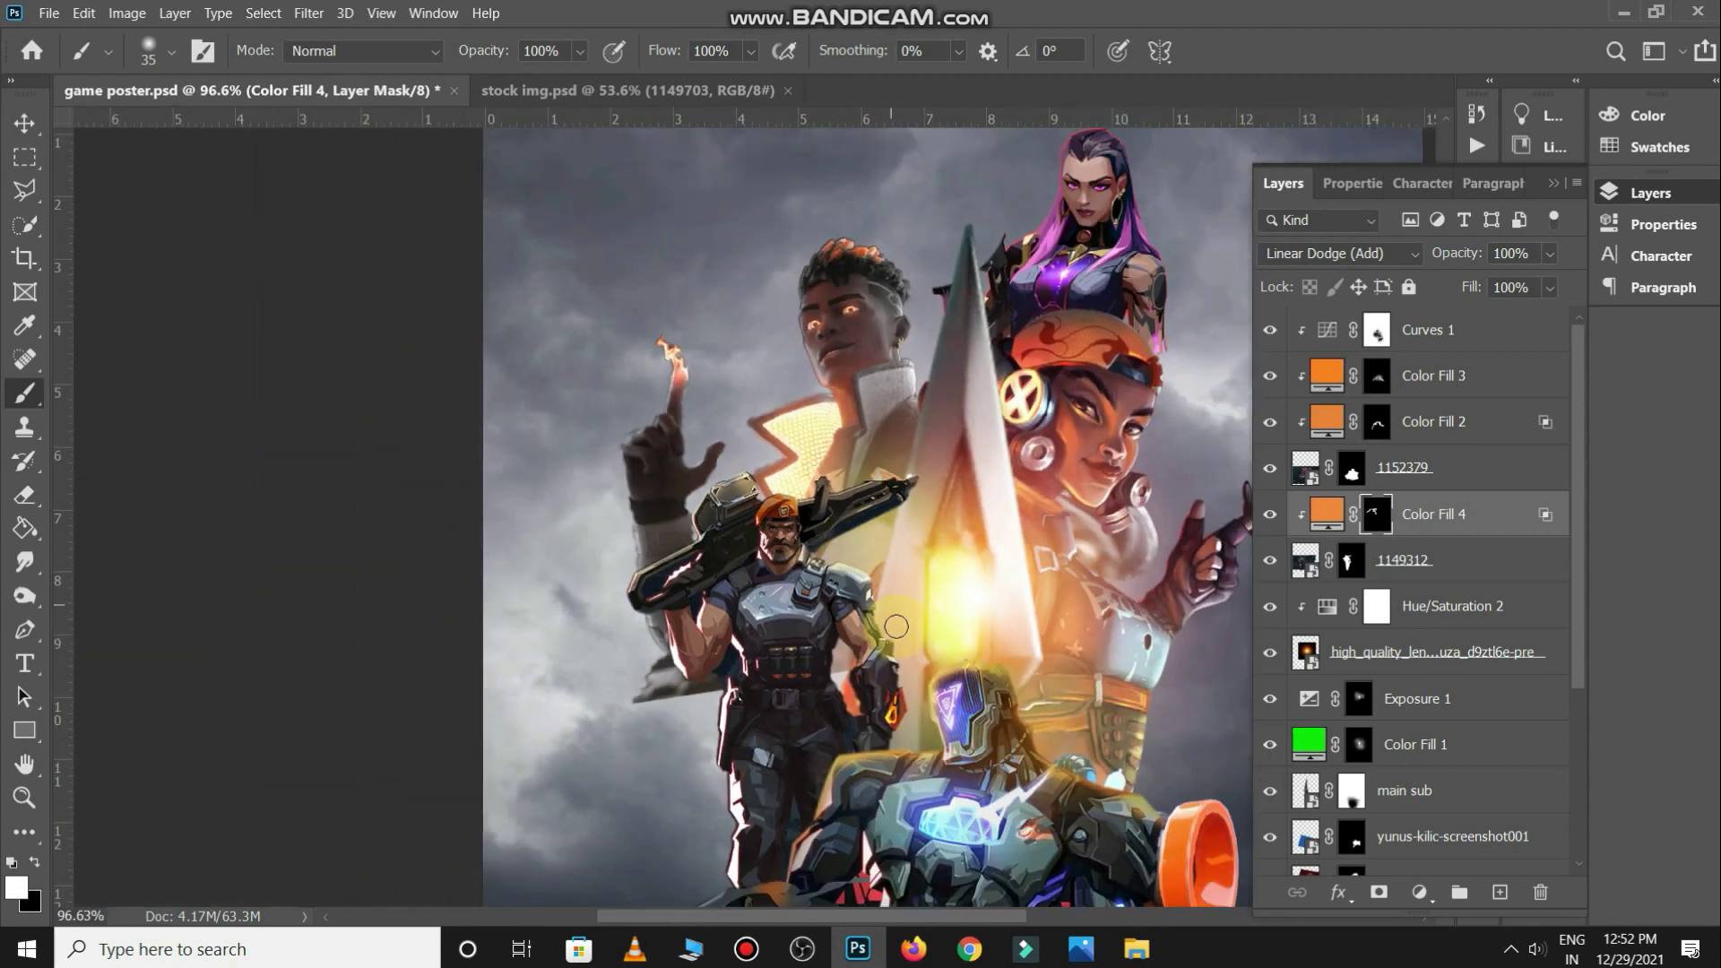
{"action": "scroll", "coordinate": [833, 618], "scroll_direction": "down", "scroll_amount": 1}
{"action": "scroll", "coordinate": [817, 664], "scroll_direction": "down", "scroll_amount": 1}
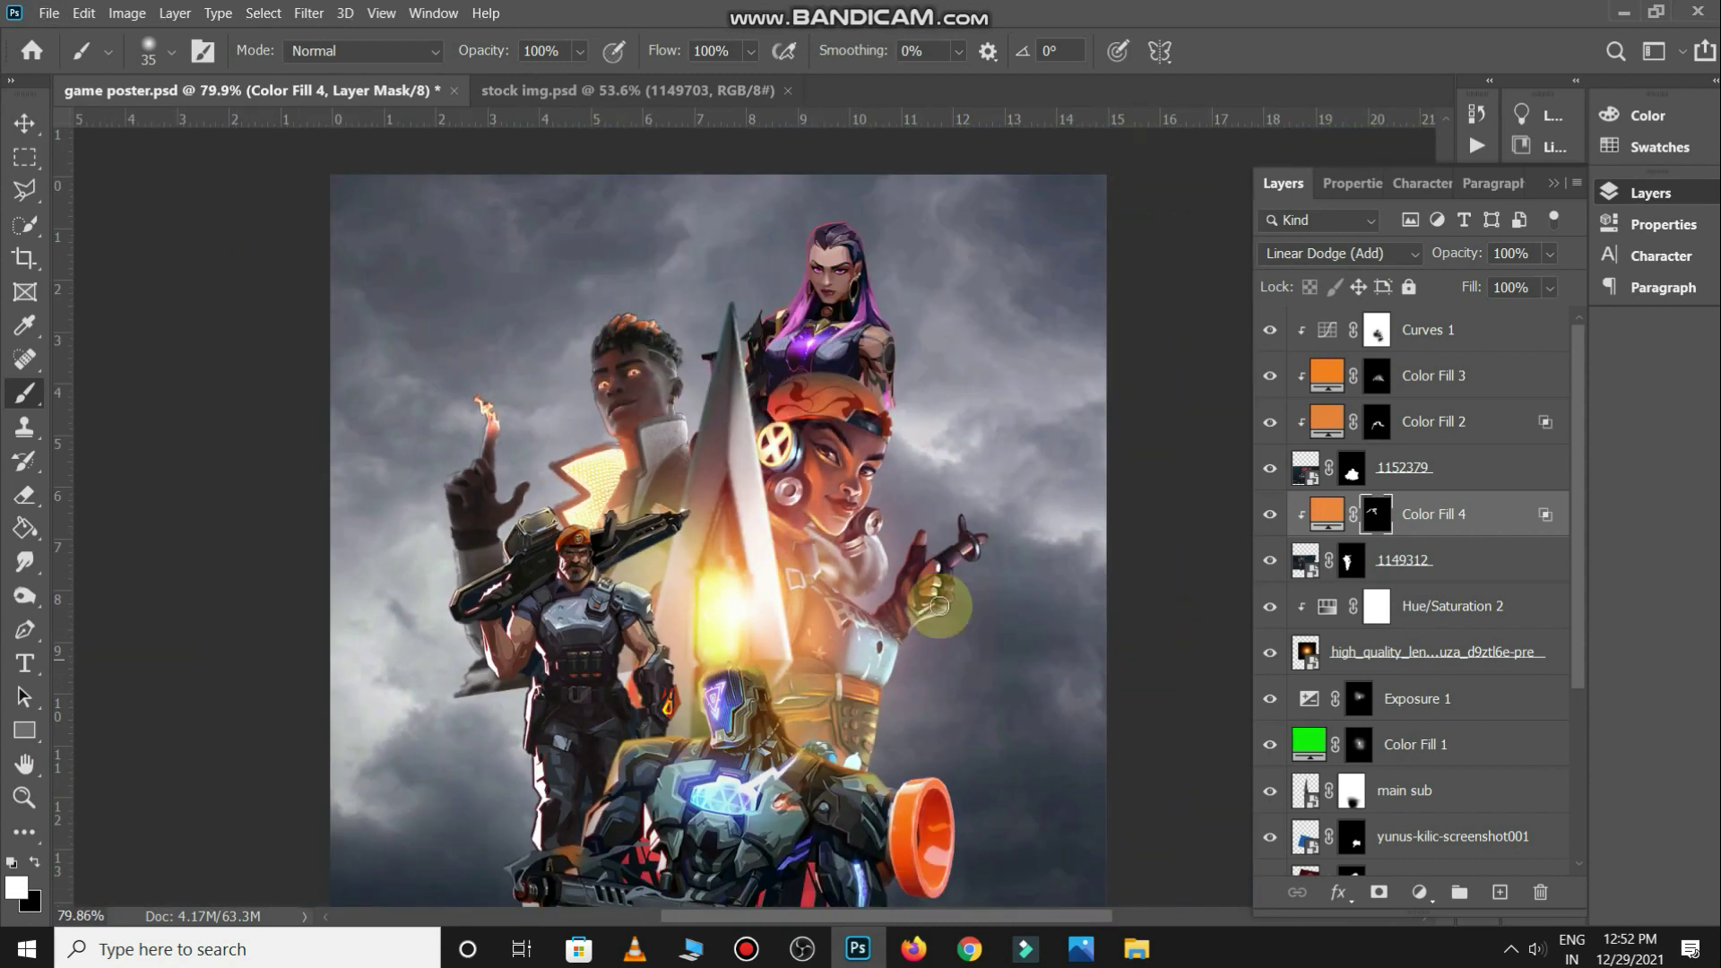
{"action": "key", "text": "v"}
{"action": "scroll", "coordinate": [792, 703], "scroll_direction": "down", "scroll_amount": 1}
Try an Exposure adjustment on the lens-flare layer, then delete it
{"action": "left_click", "coordinate": [681, 442]}
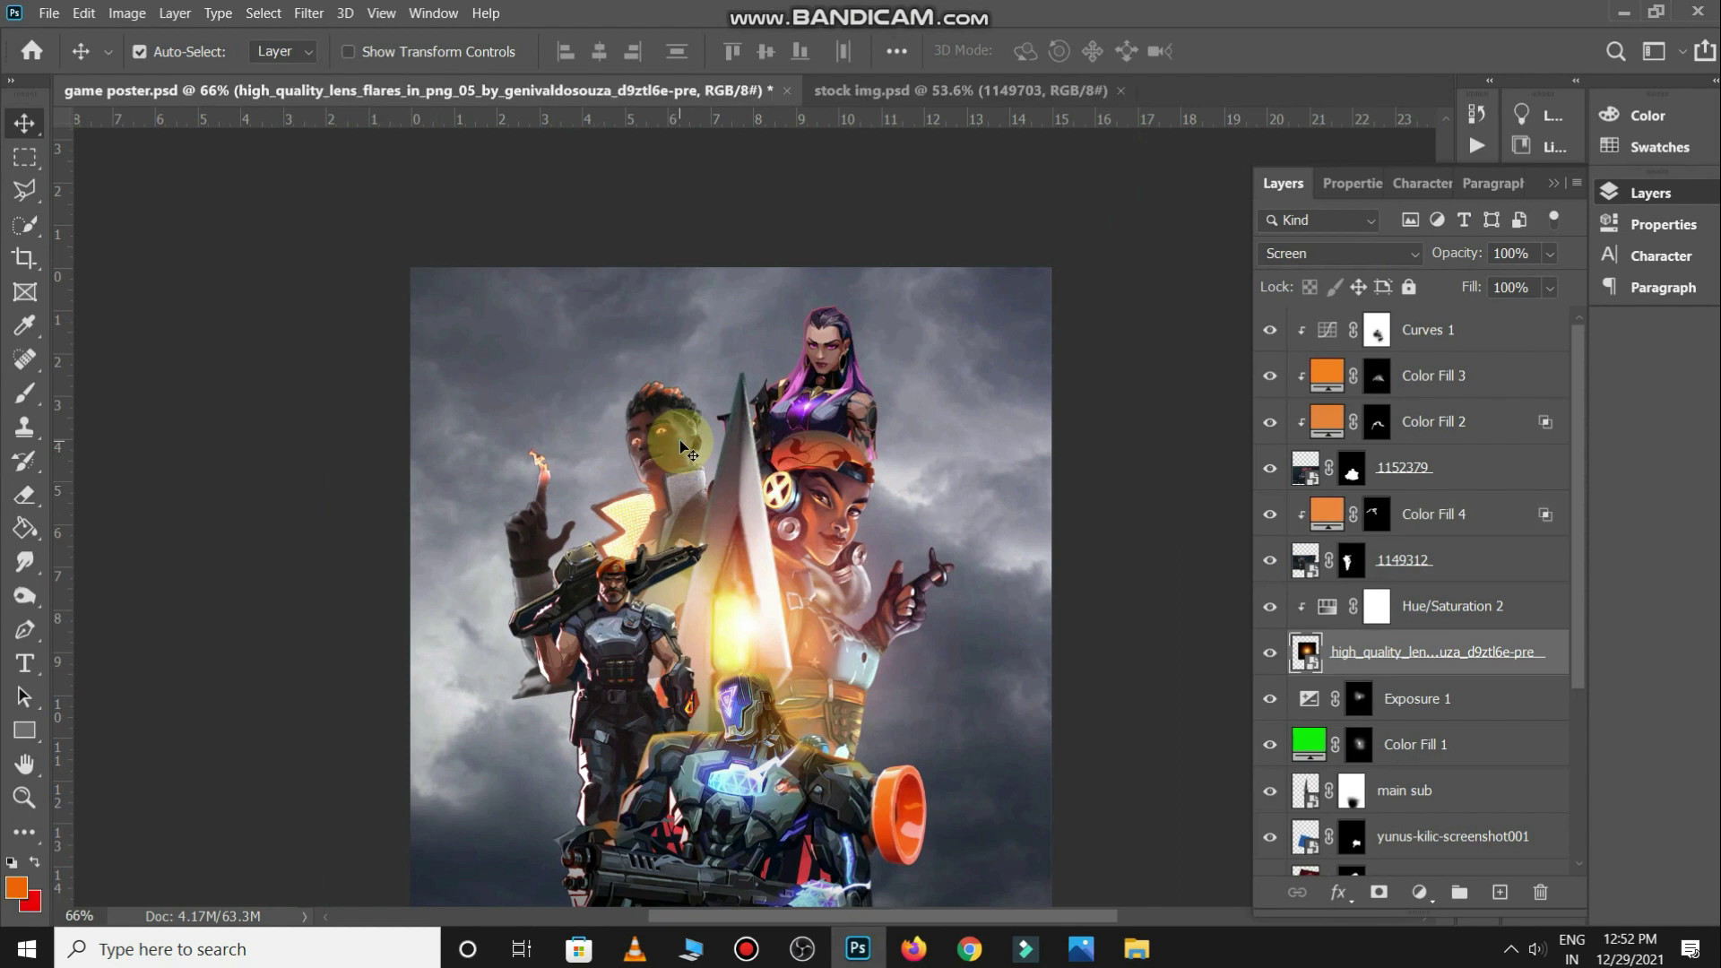
{"action": "left_click", "coordinate": [1419, 891]}
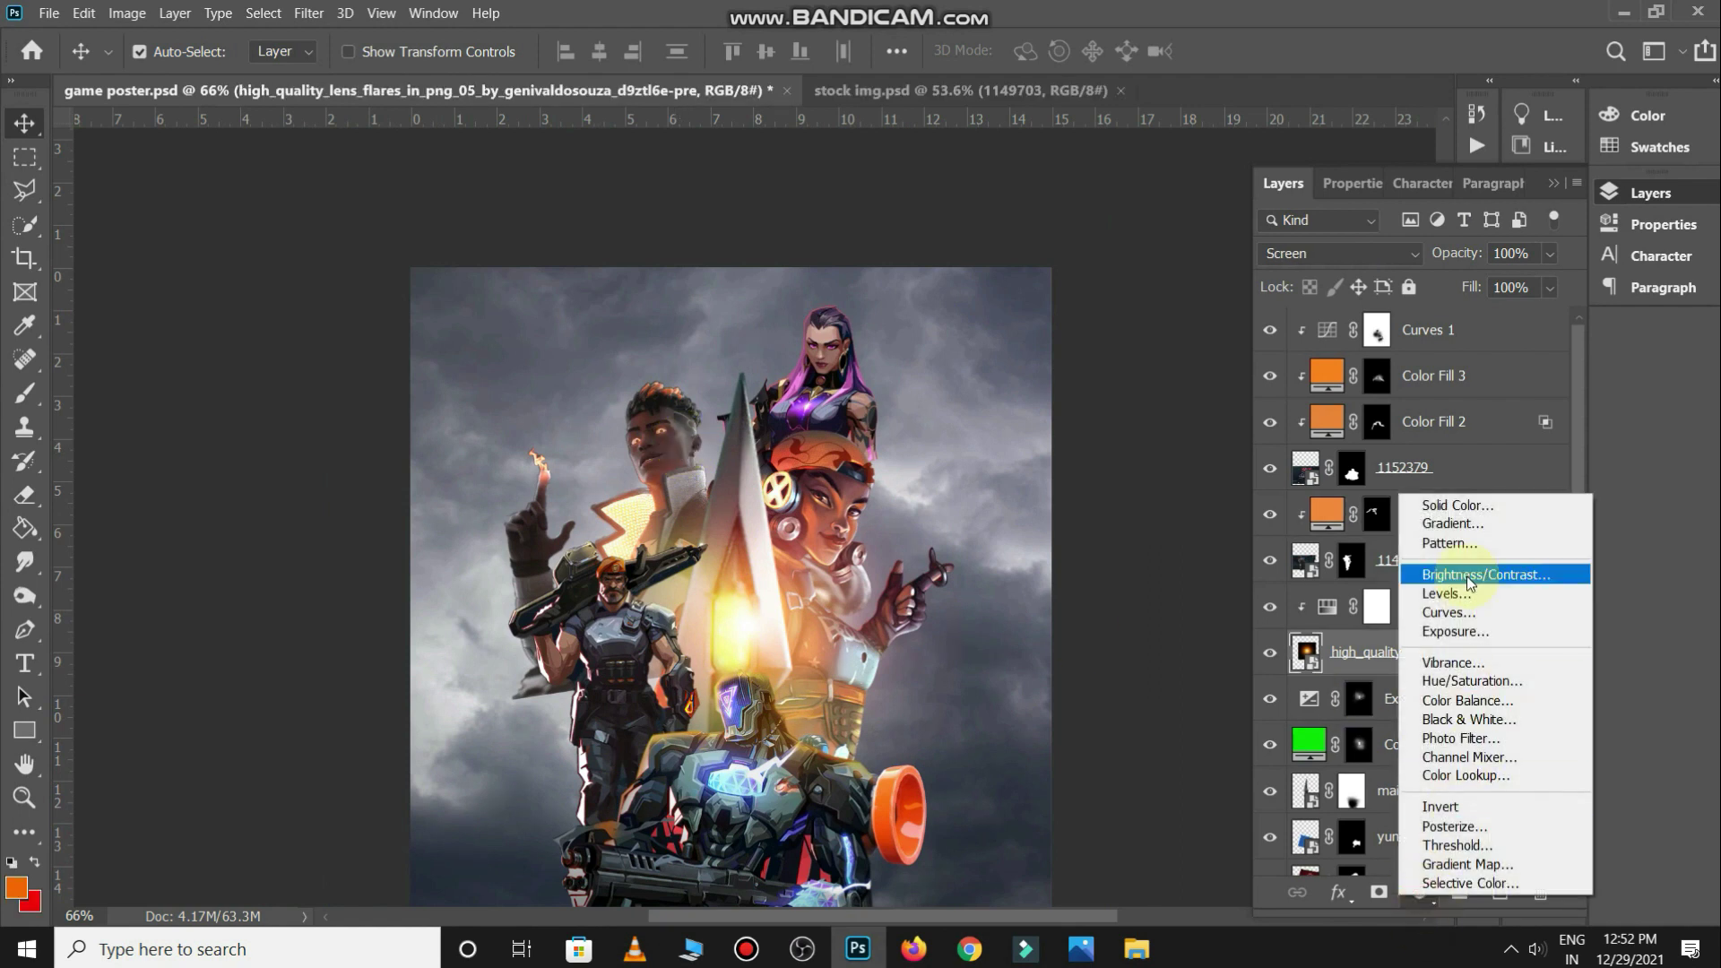
{"action": "left_click", "coordinate": [1456, 631]}
{"action": "mouse_move", "coordinate": [1411, 332]}
{"action": "left_mouse_down"}
{"action": "mouse_move", "coordinate": [1440, 327]}
{"action": "mouse_move", "coordinate": [1413, 326]}
{"action": "left_mouse_up"}
{"action": "left_click", "coordinate": [1283, 183]}
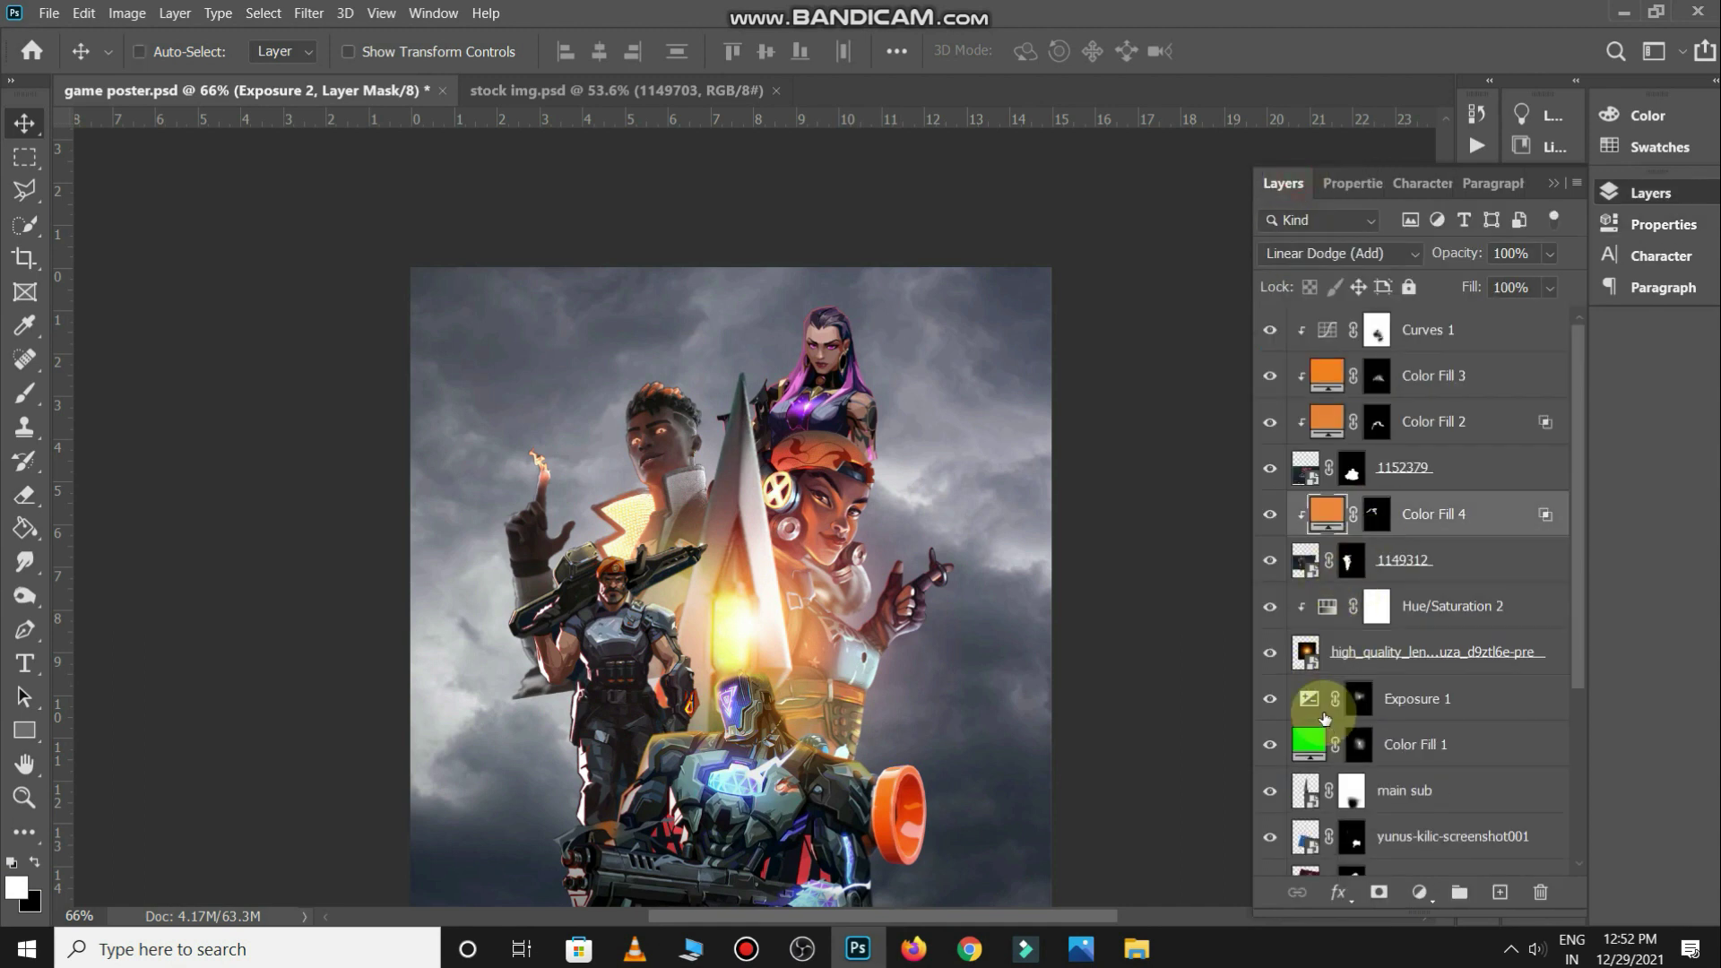
{"action": "key", "text": "Delete"}
{"action": "left_click", "coordinate": [636, 435]}
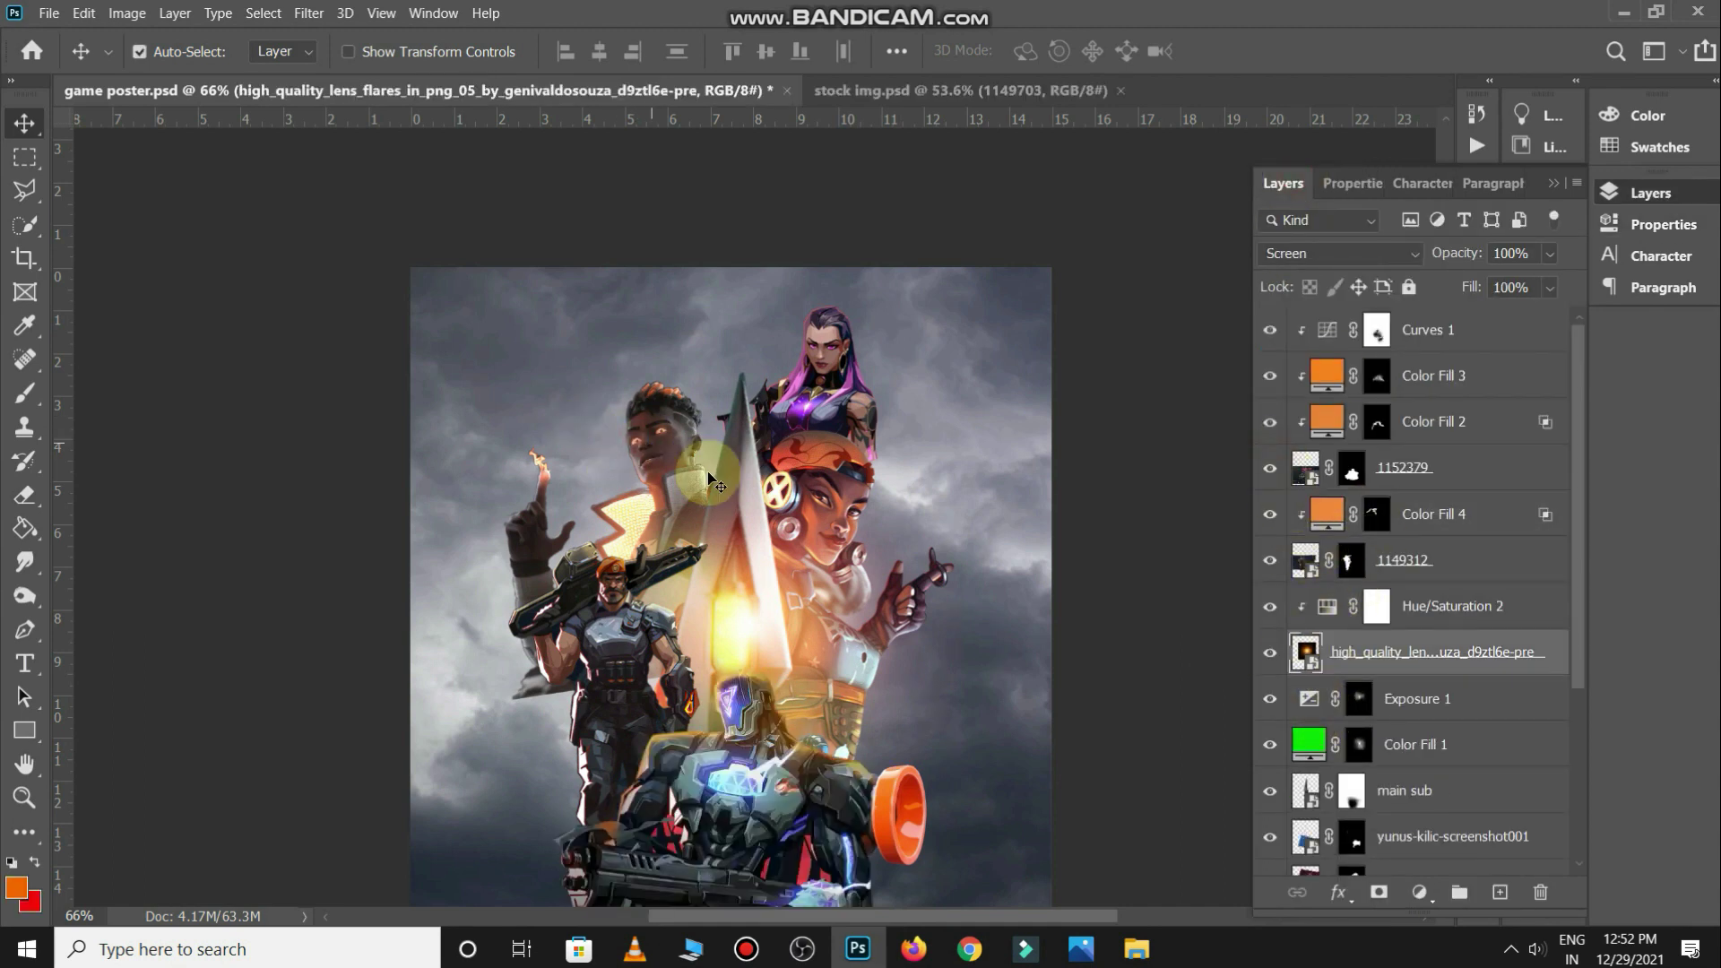
{"action": "scroll", "coordinate": [1308, 832], "scroll_direction": "down", "scroll_amount": 3}
Add an Exposure adjustment of +0.79 clipped to layer 1149593
{"action": "left_click", "coordinate": [1291, 847]}
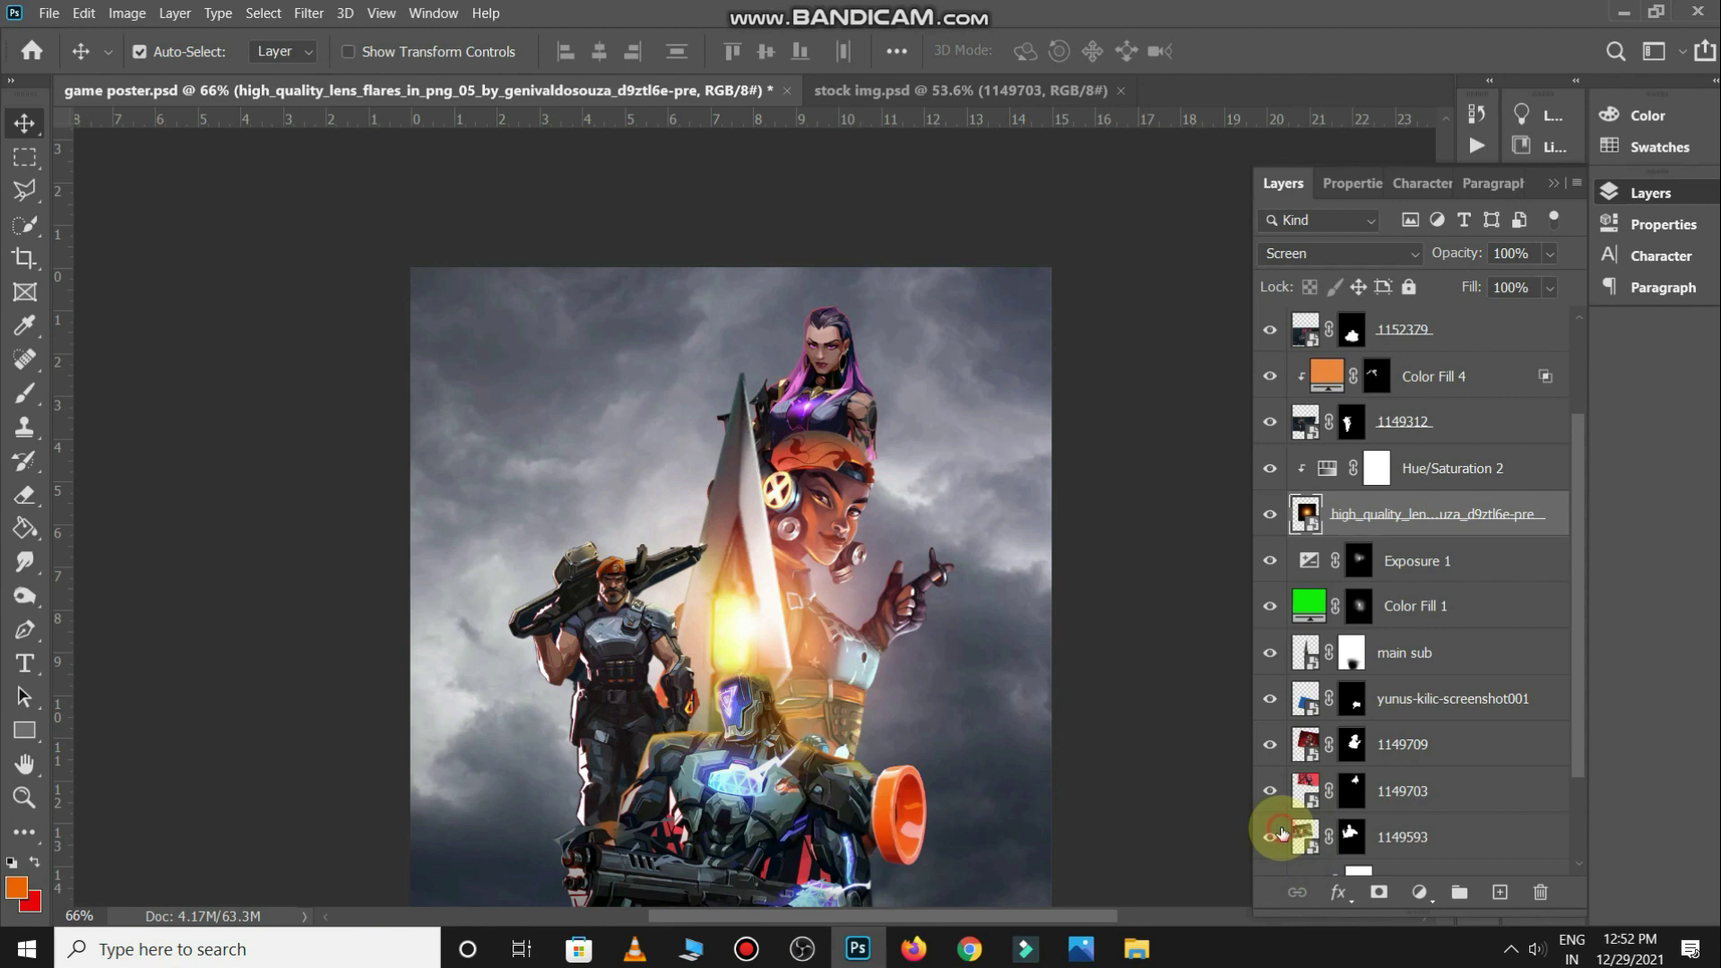
{"action": "left_click", "coordinate": [1418, 892]}
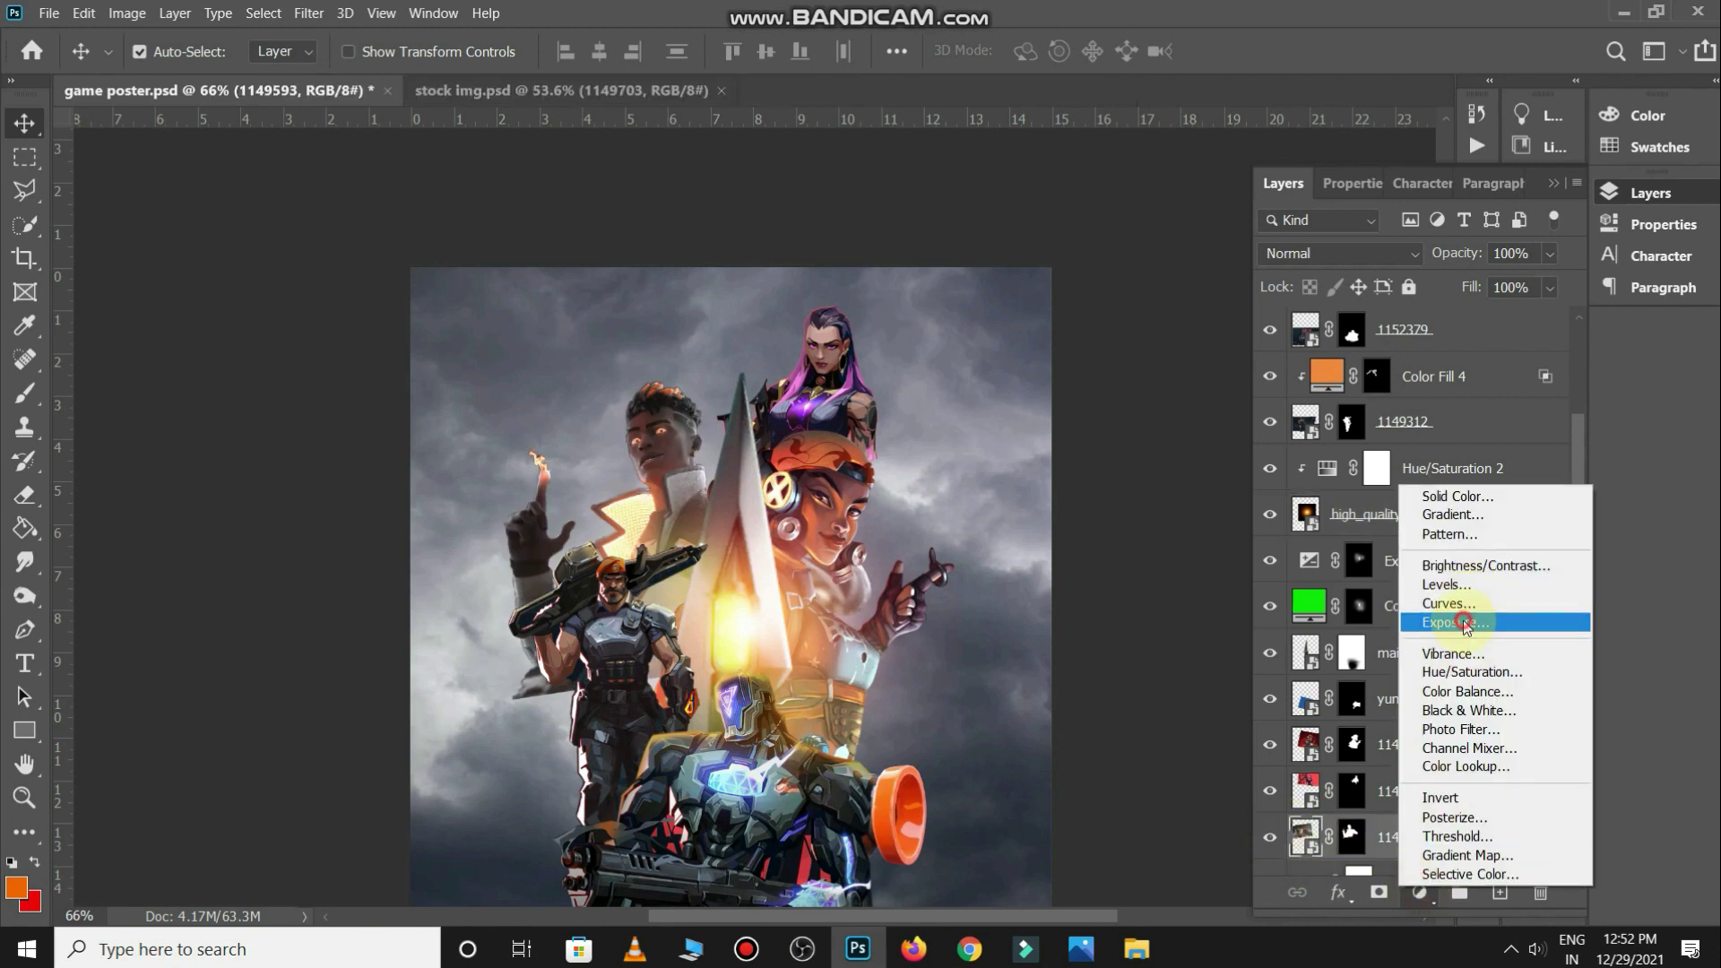
{"action": "left_click", "coordinate": [1454, 622]}
{"action": "left_click_drag", "start_coordinate": [1411, 326], "coordinate": [1429, 331]}
{"action": "left_click", "coordinate": [1401, 894]}
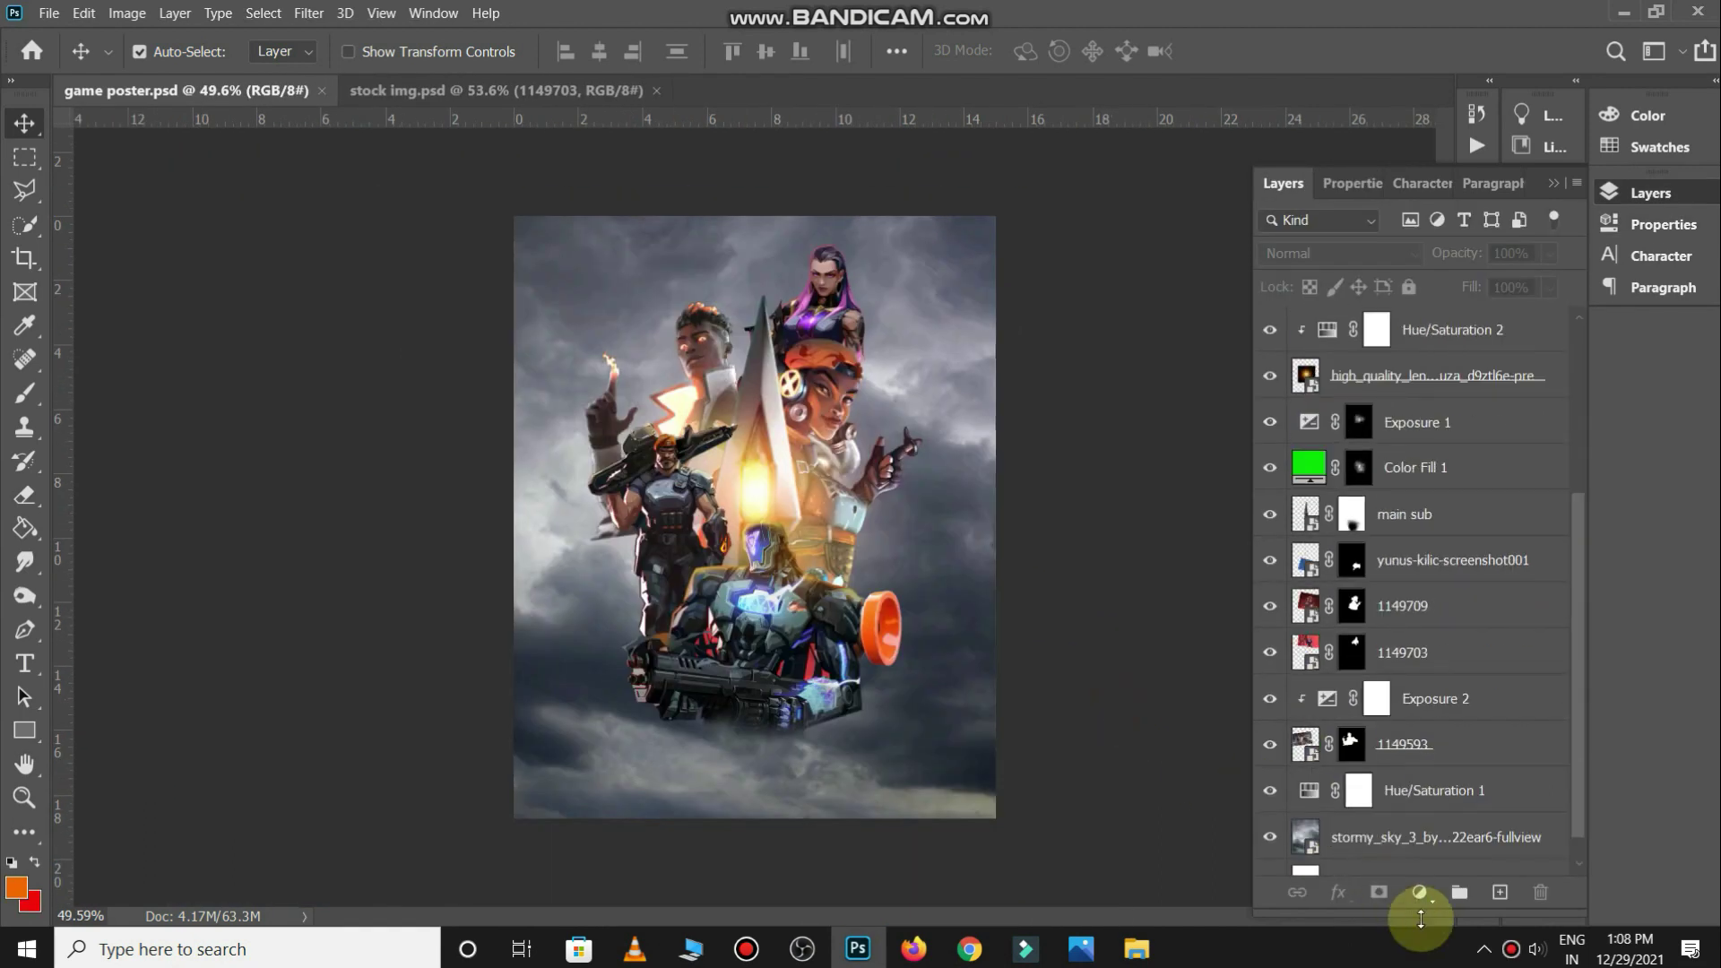
Apply a Kodak 5205 Fuji 3510 Color Lookup grade and stamp all visible layers into one
{"action": "left_click", "coordinate": [1419, 891]}
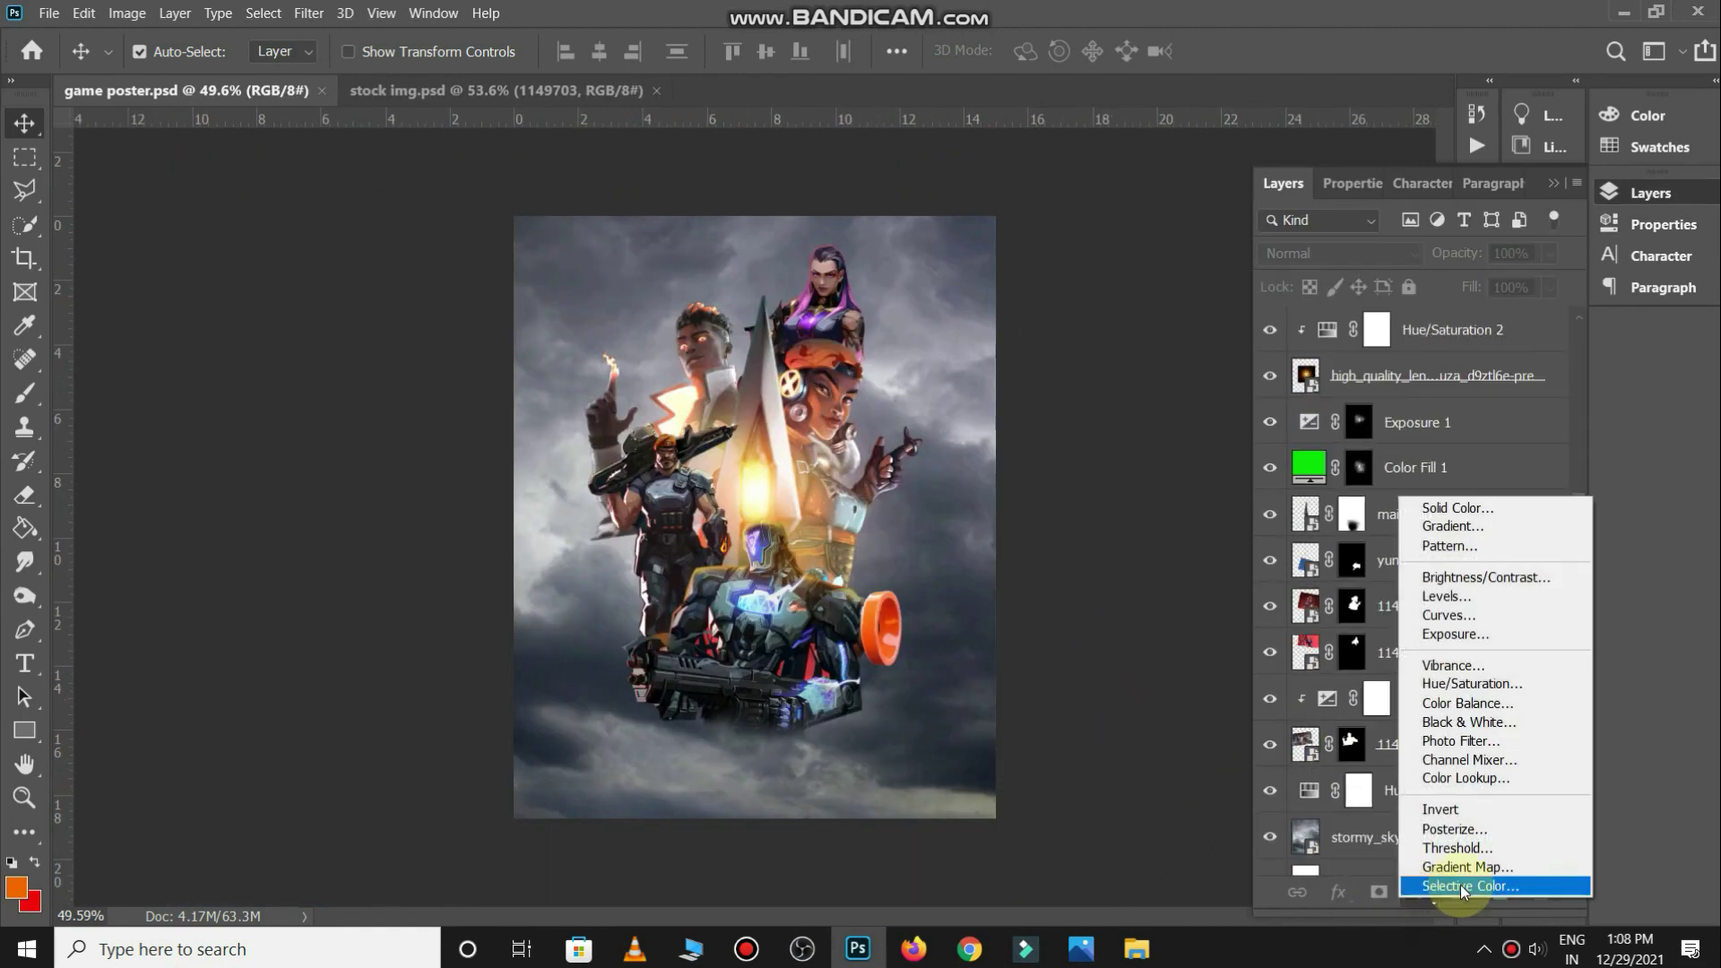
{"action": "left_click", "coordinate": [1470, 771]}
{"action": "left_click", "coordinate": [1459, 262]}
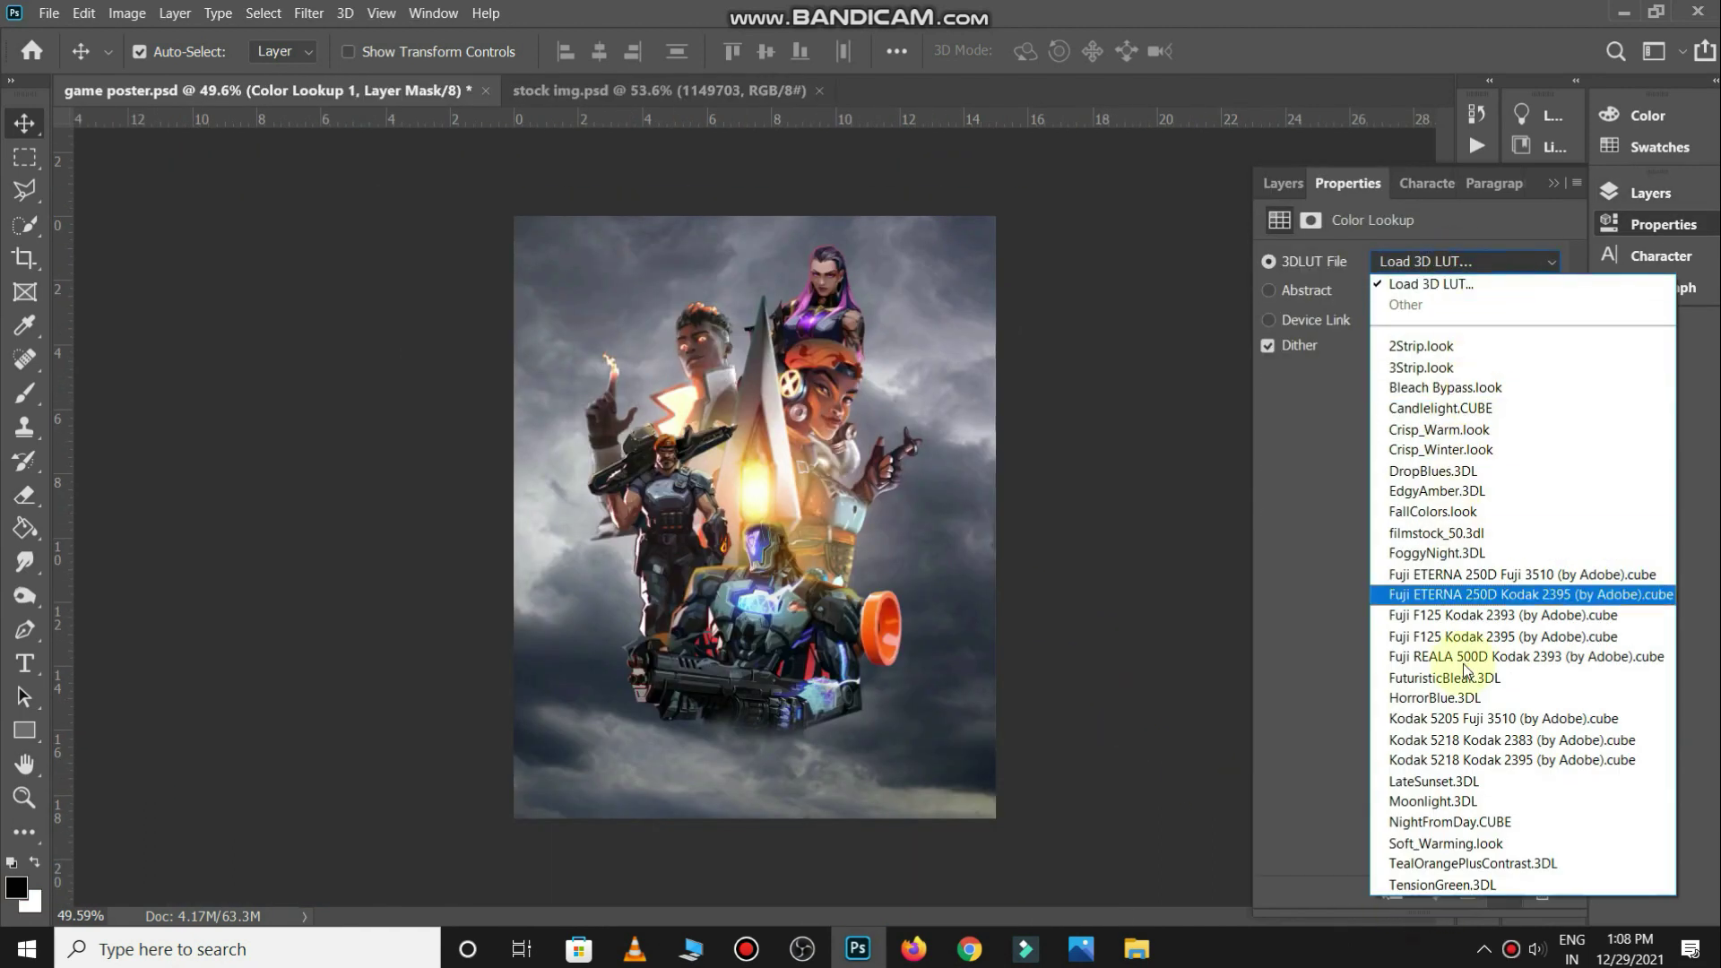
{"action": "left_click", "coordinate": [1453, 719]}
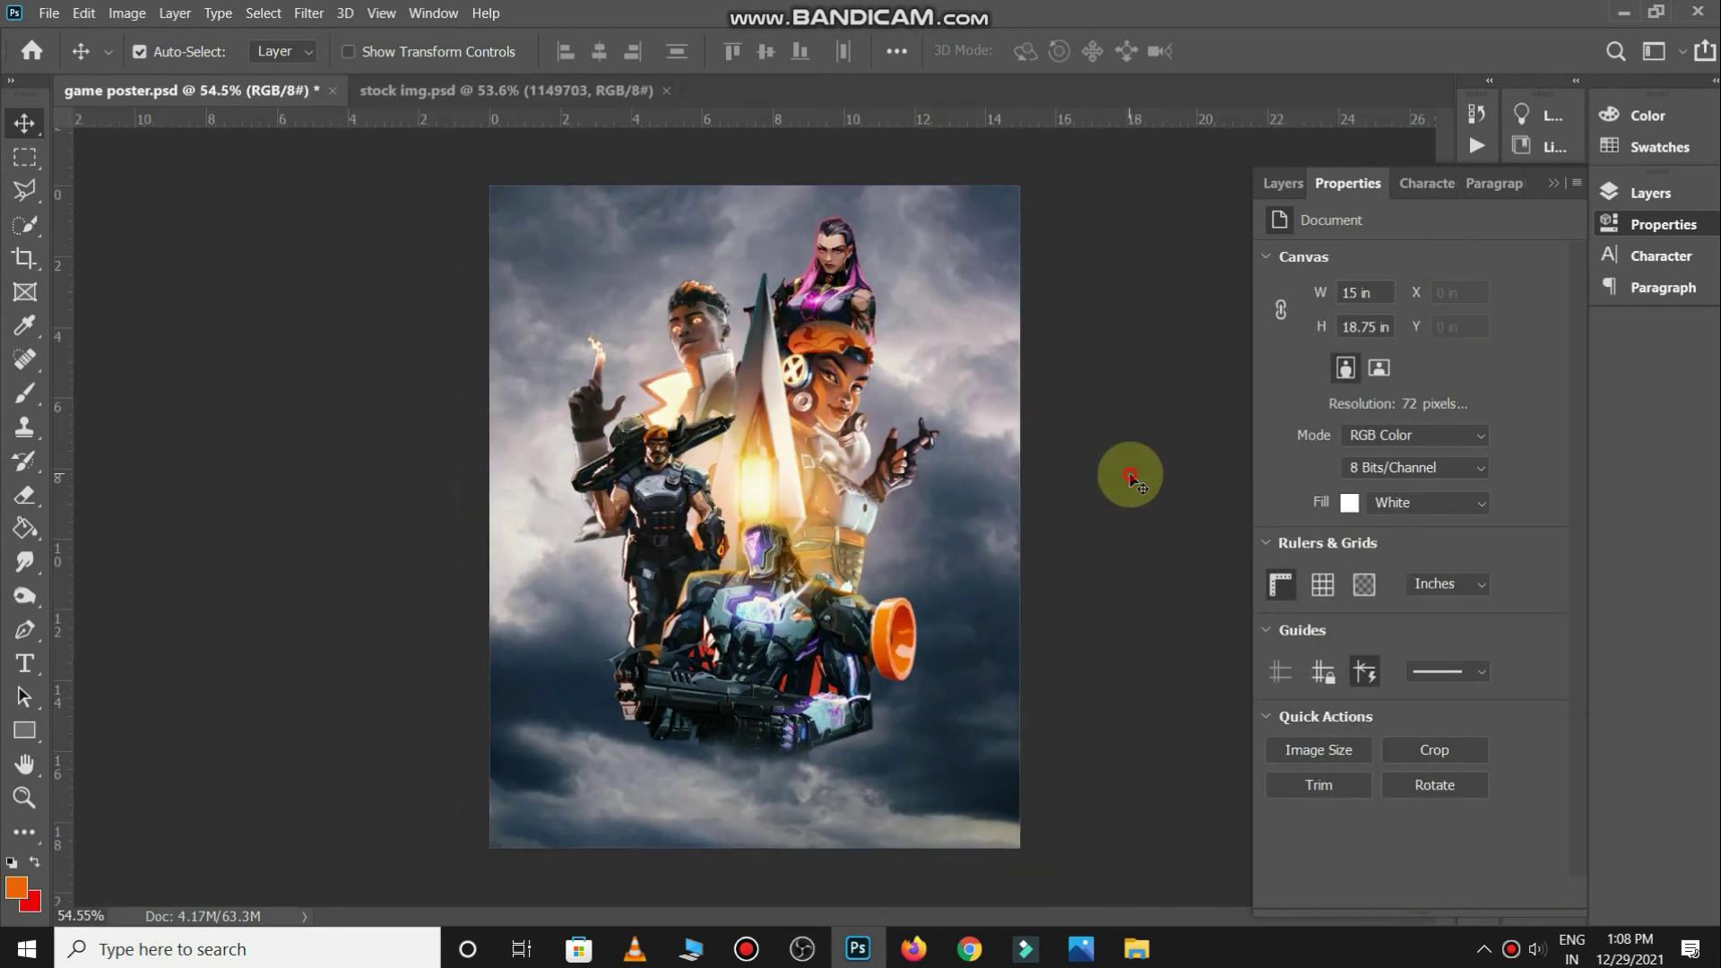
{"action": "left_click", "coordinate": [1281, 183]}
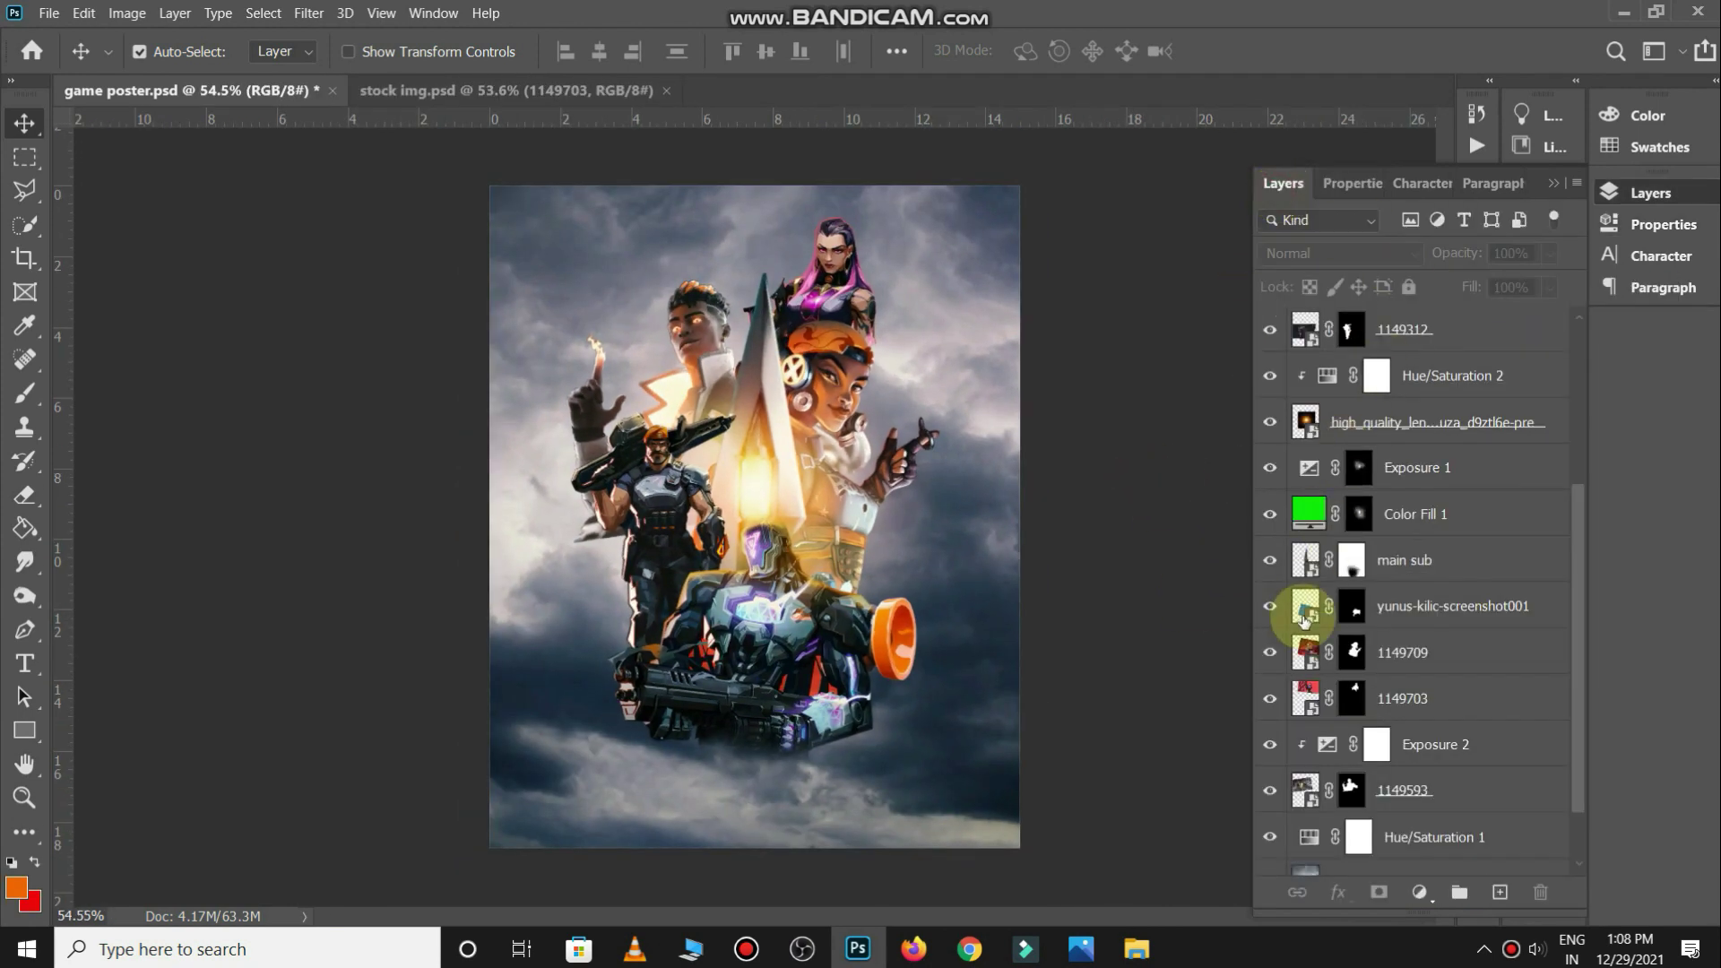
{"action": "scroll", "coordinate": [1304, 619], "scroll_direction": "up", "scroll_amount": 3}
{"action": "left_click", "coordinate": [1271, 328]}
{"action": "left_click", "coordinate": [1271, 328]}
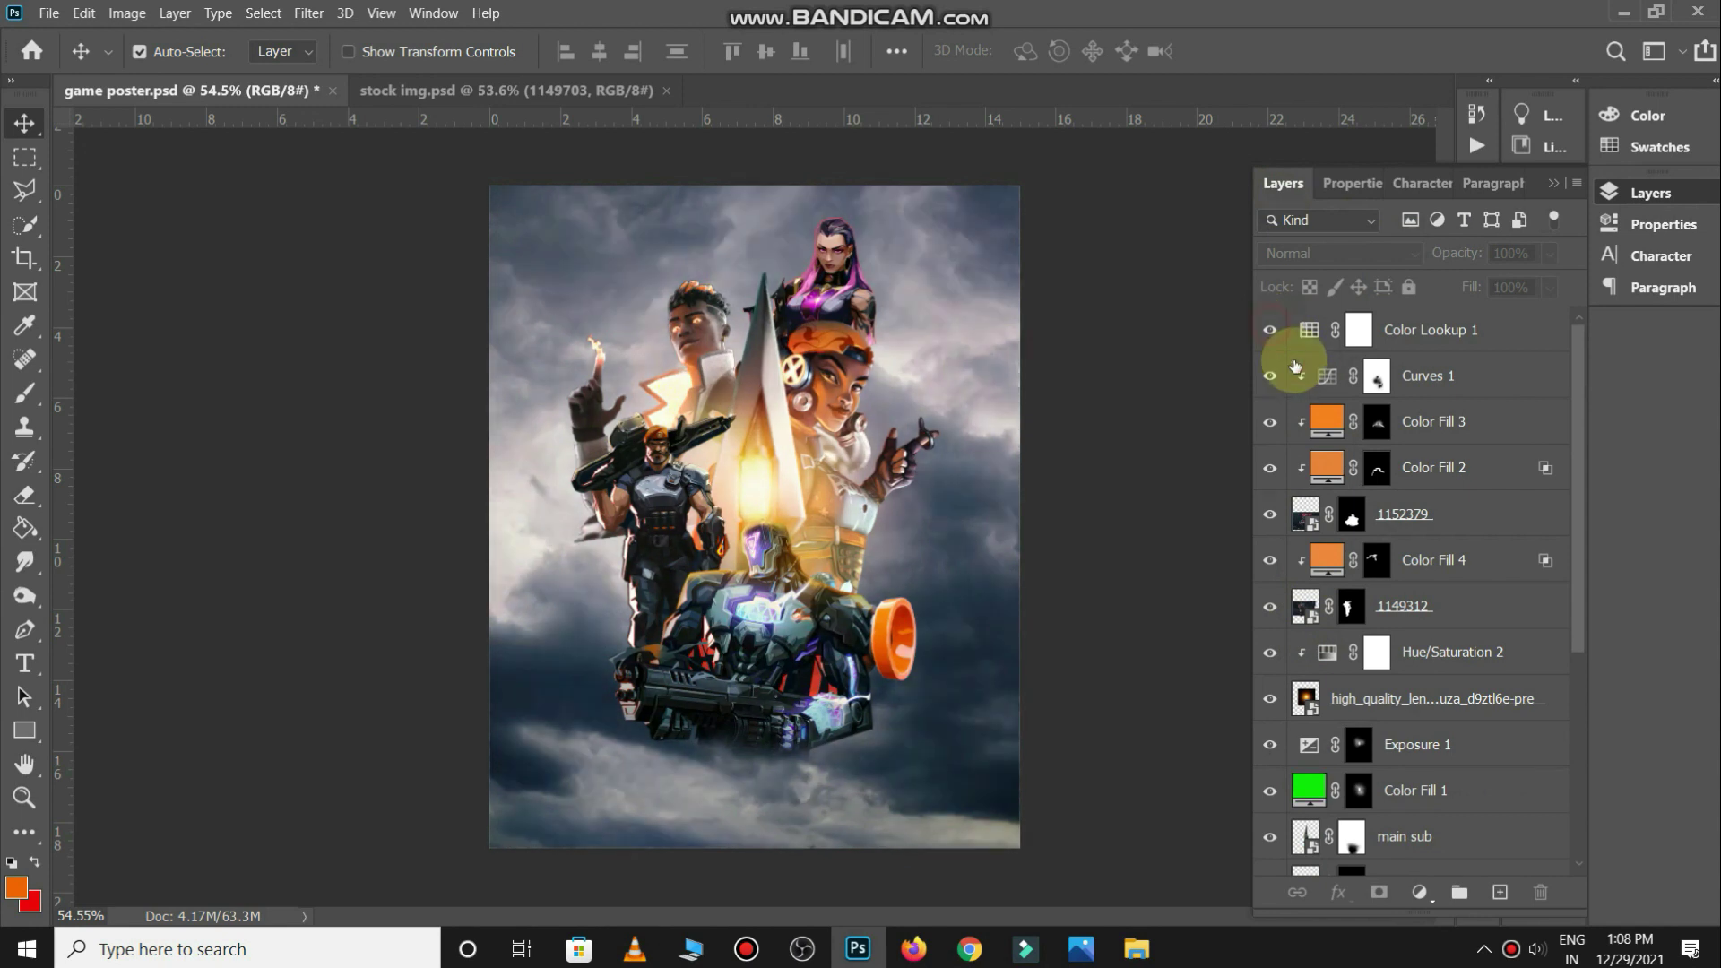
{"action": "key", "text": "ctrl+shift+alt+e"}
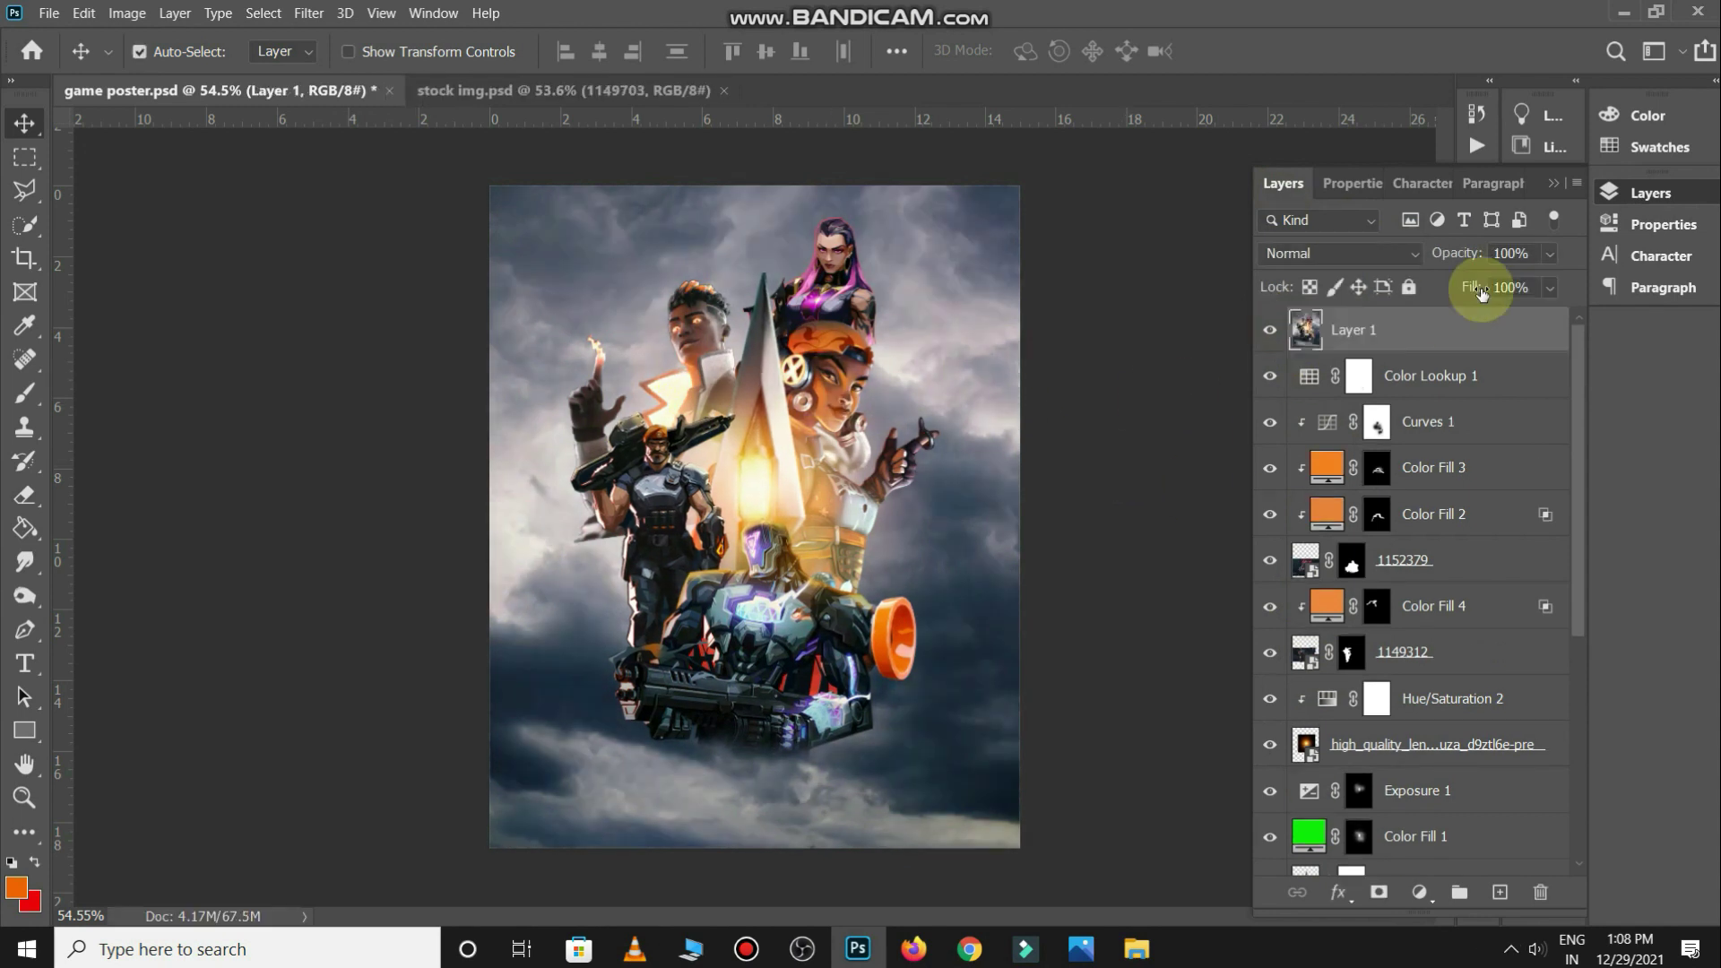
In Camera Raw, warm the temperature, lift the blacks, and set Clarity +5 and Saturation -3
{"action": "left_click", "coordinate": [309, 12]}
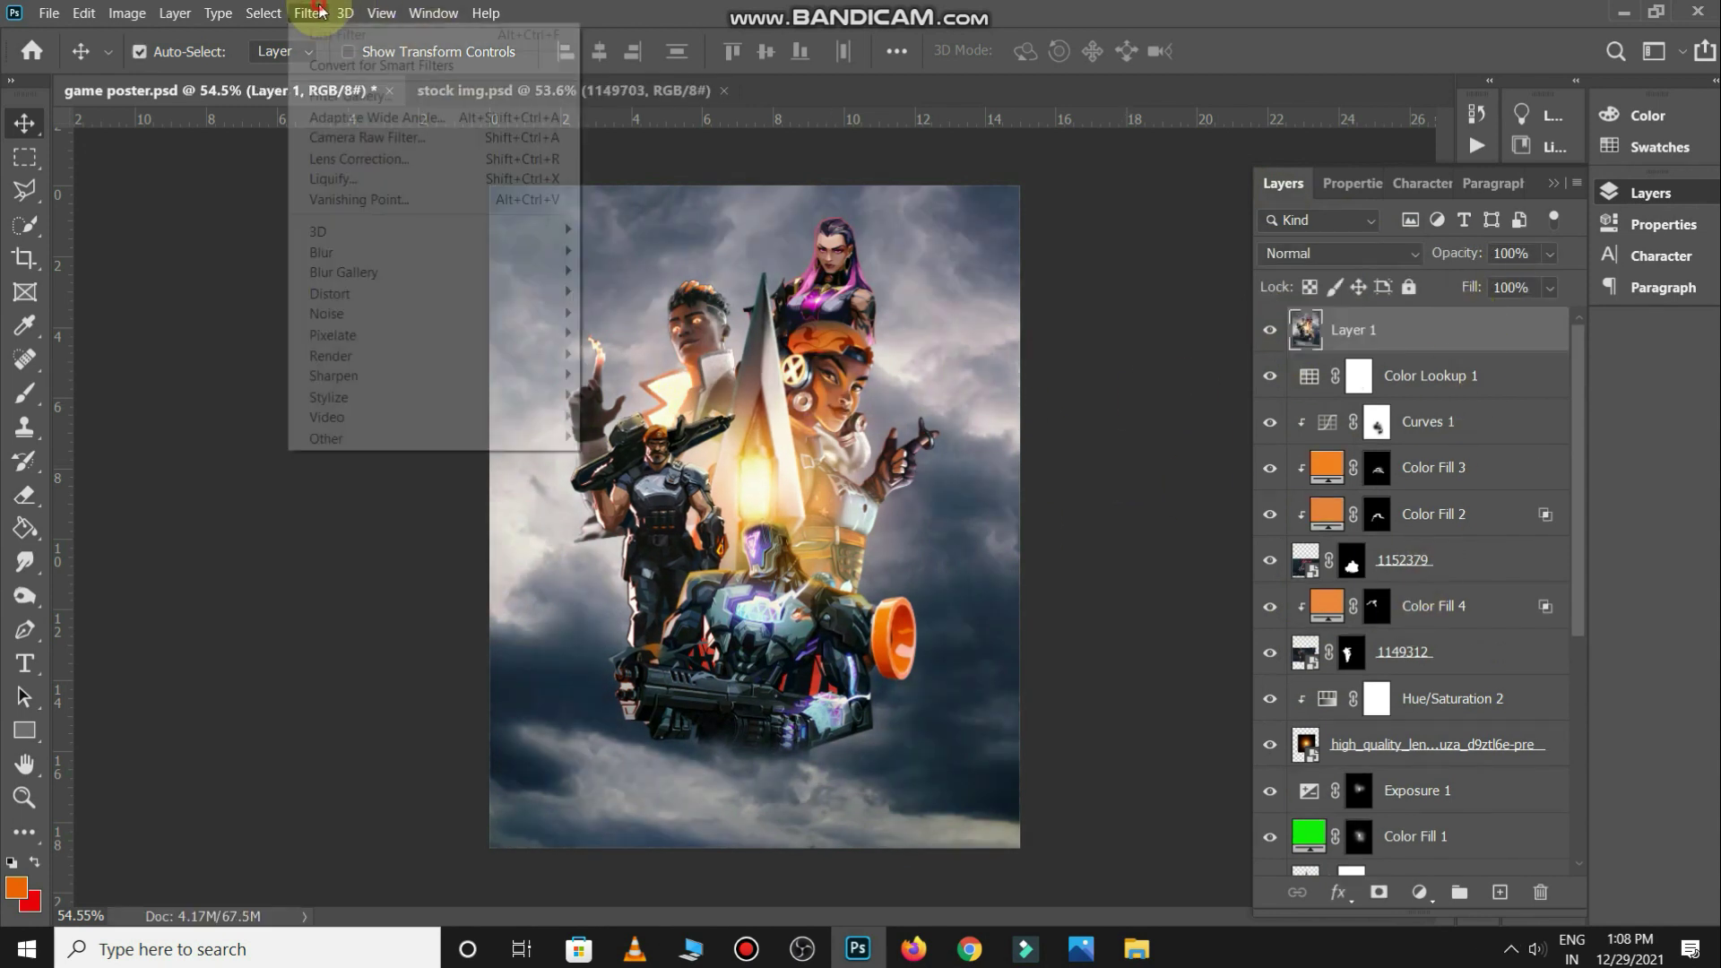
{"action": "left_click", "coordinate": [403, 148]}
{"action": "mouse_move", "coordinate": [1429, 359]}
{"action": "left_mouse_down"}
{"action": "mouse_move", "coordinate": [1432, 468]}
{"action": "mouse_move", "coordinate": [1460, 482]}
{"action": "mouse_move", "coordinate": [1422, 536]}
{"action": "mouse_move", "coordinate": [1422, 509]}
{"action": "left_mouse_up"}
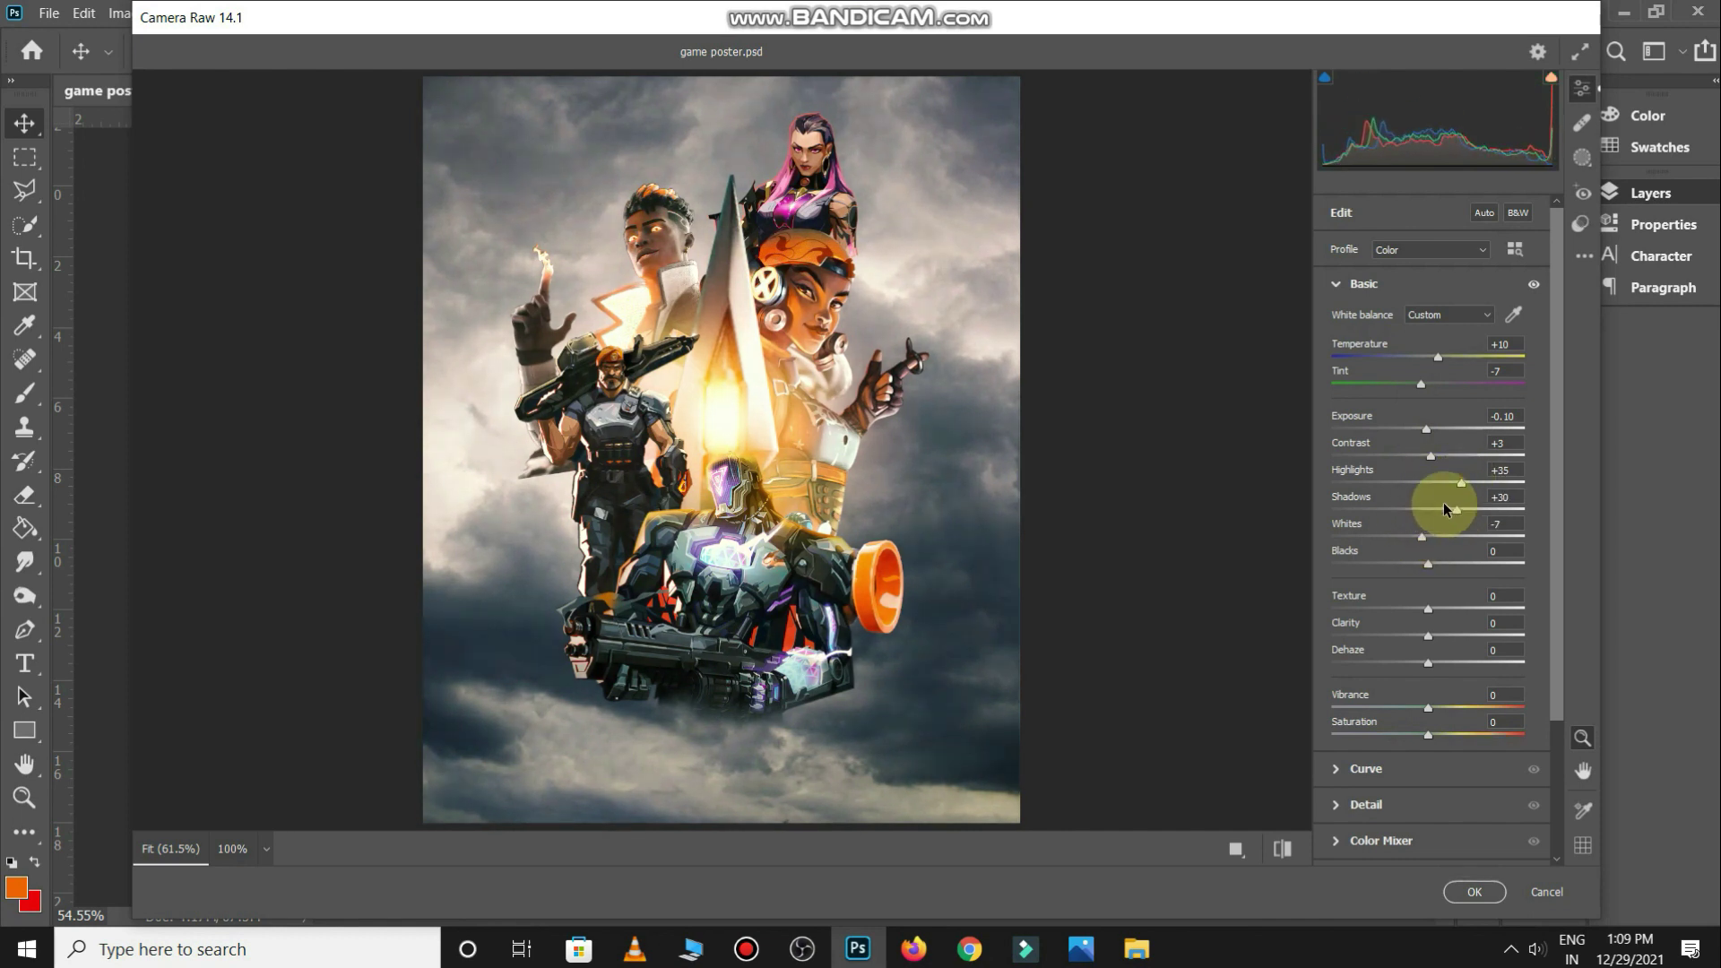
{"action": "left_click_drag", "start_coordinate": [1434, 568], "coordinate": [1421, 562]}
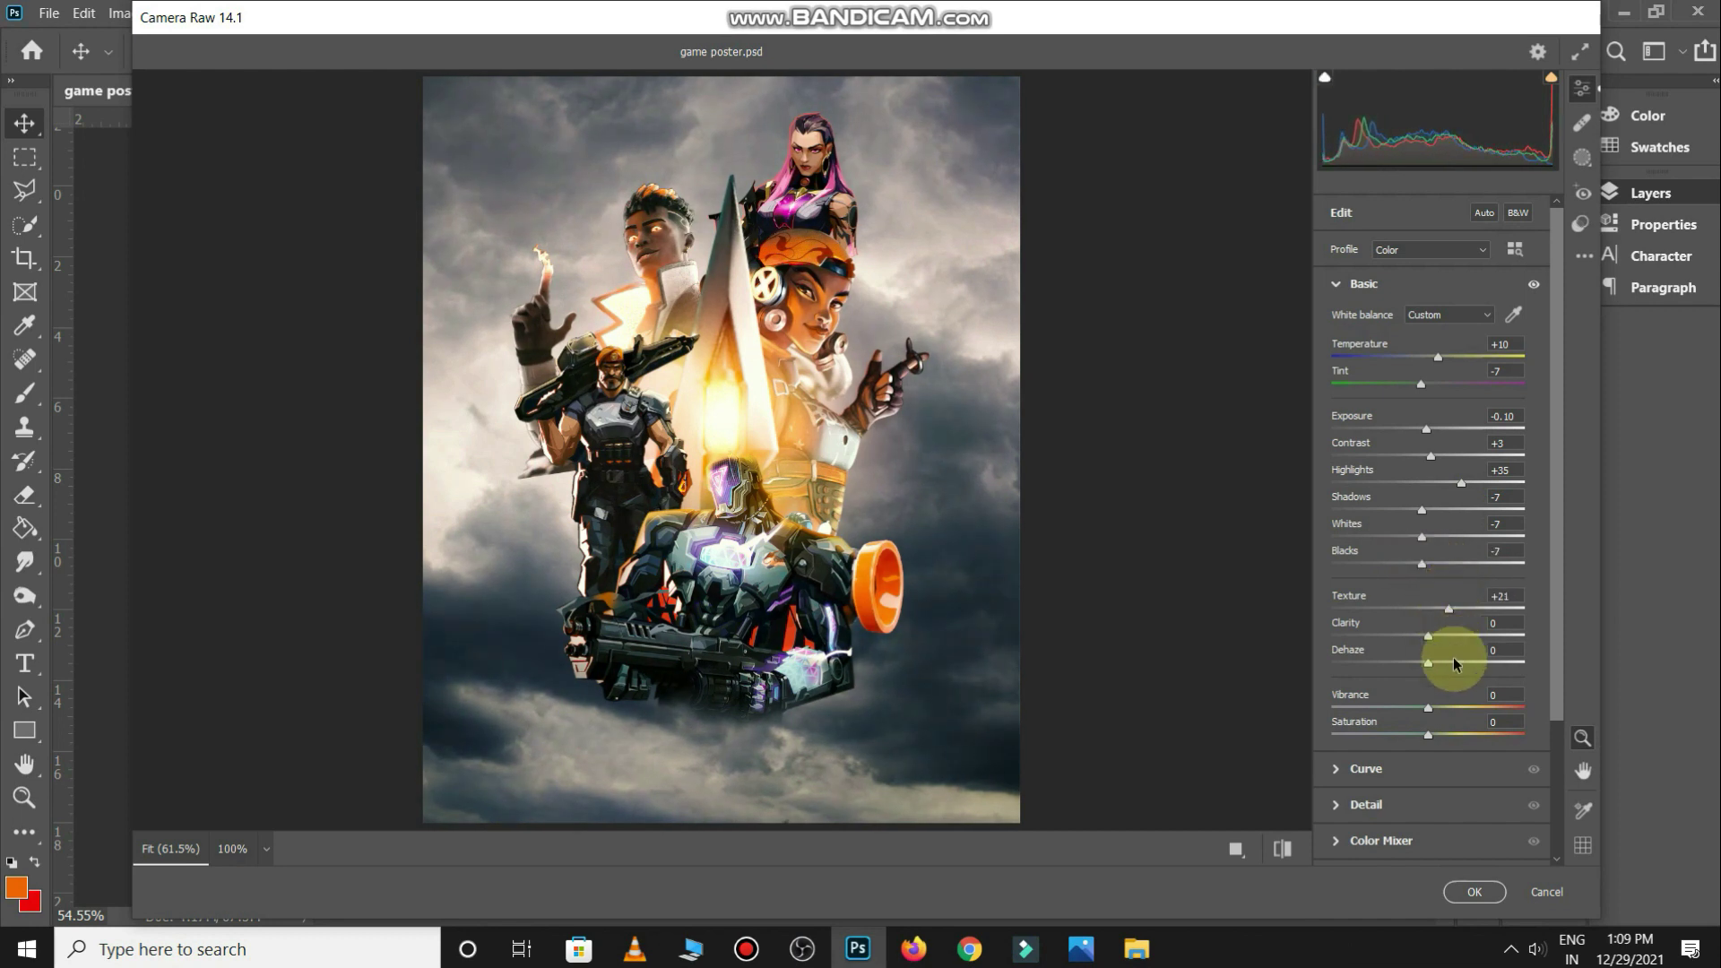
{"action": "left_click_drag", "start_coordinate": [1442, 642], "coordinate": [1435, 669]}
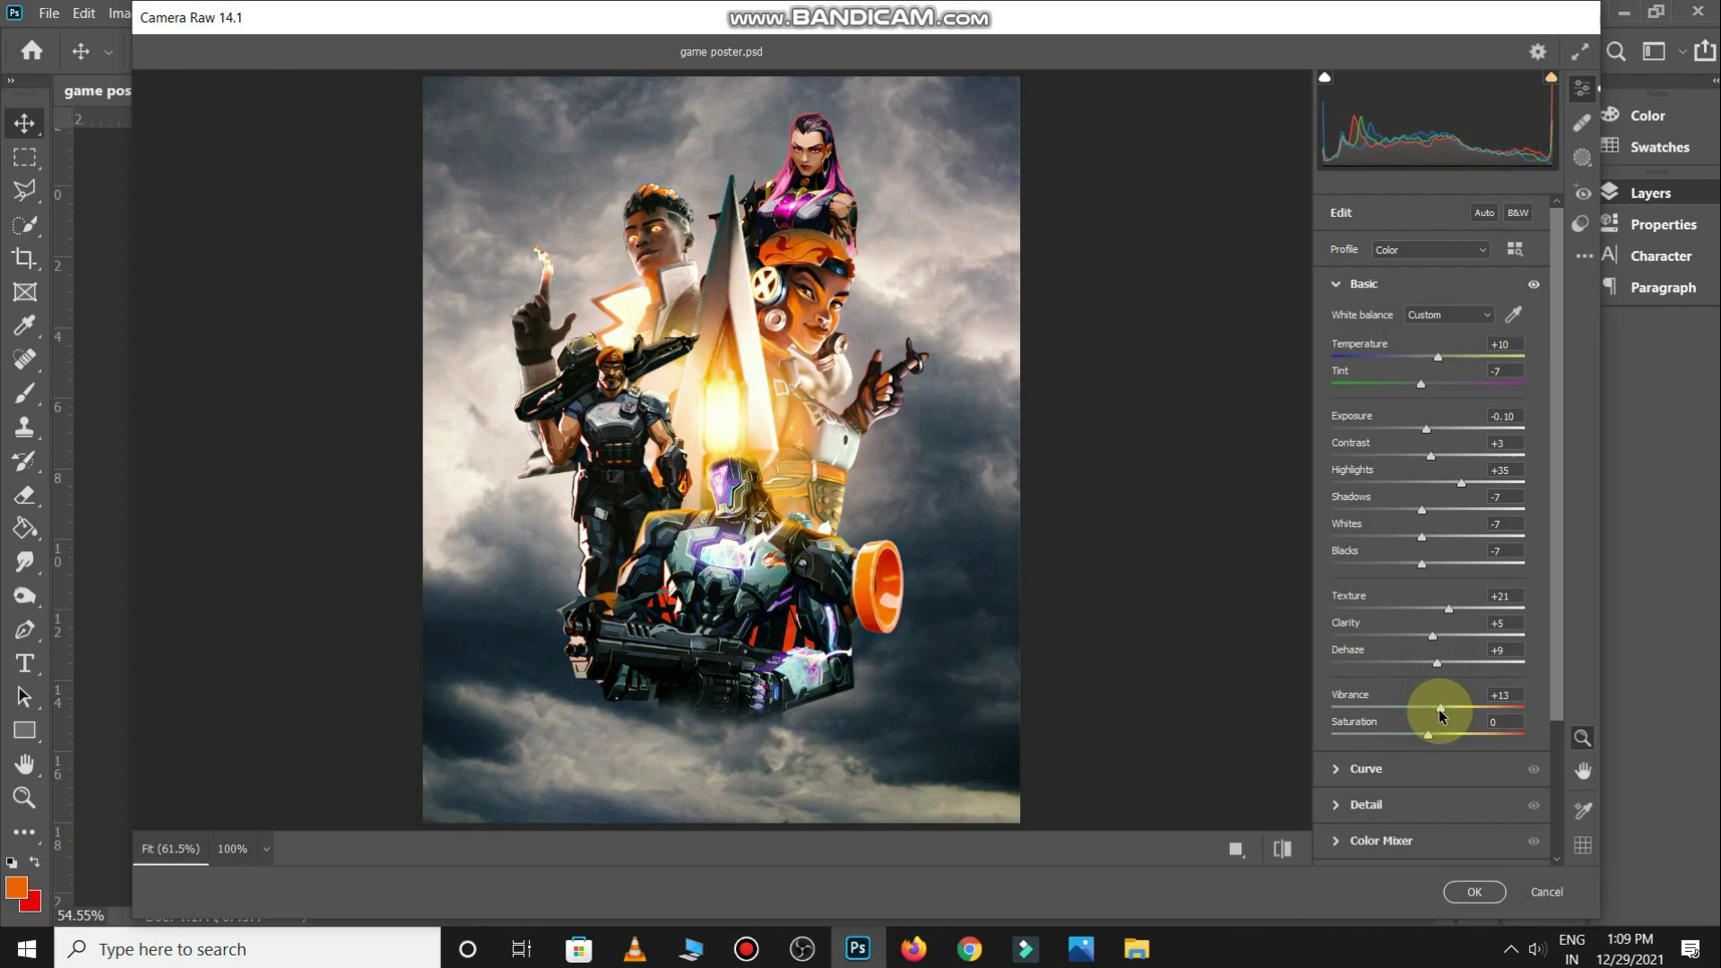
{"action": "left_click_drag", "start_coordinate": [1427, 734], "coordinate": [1423, 730]}
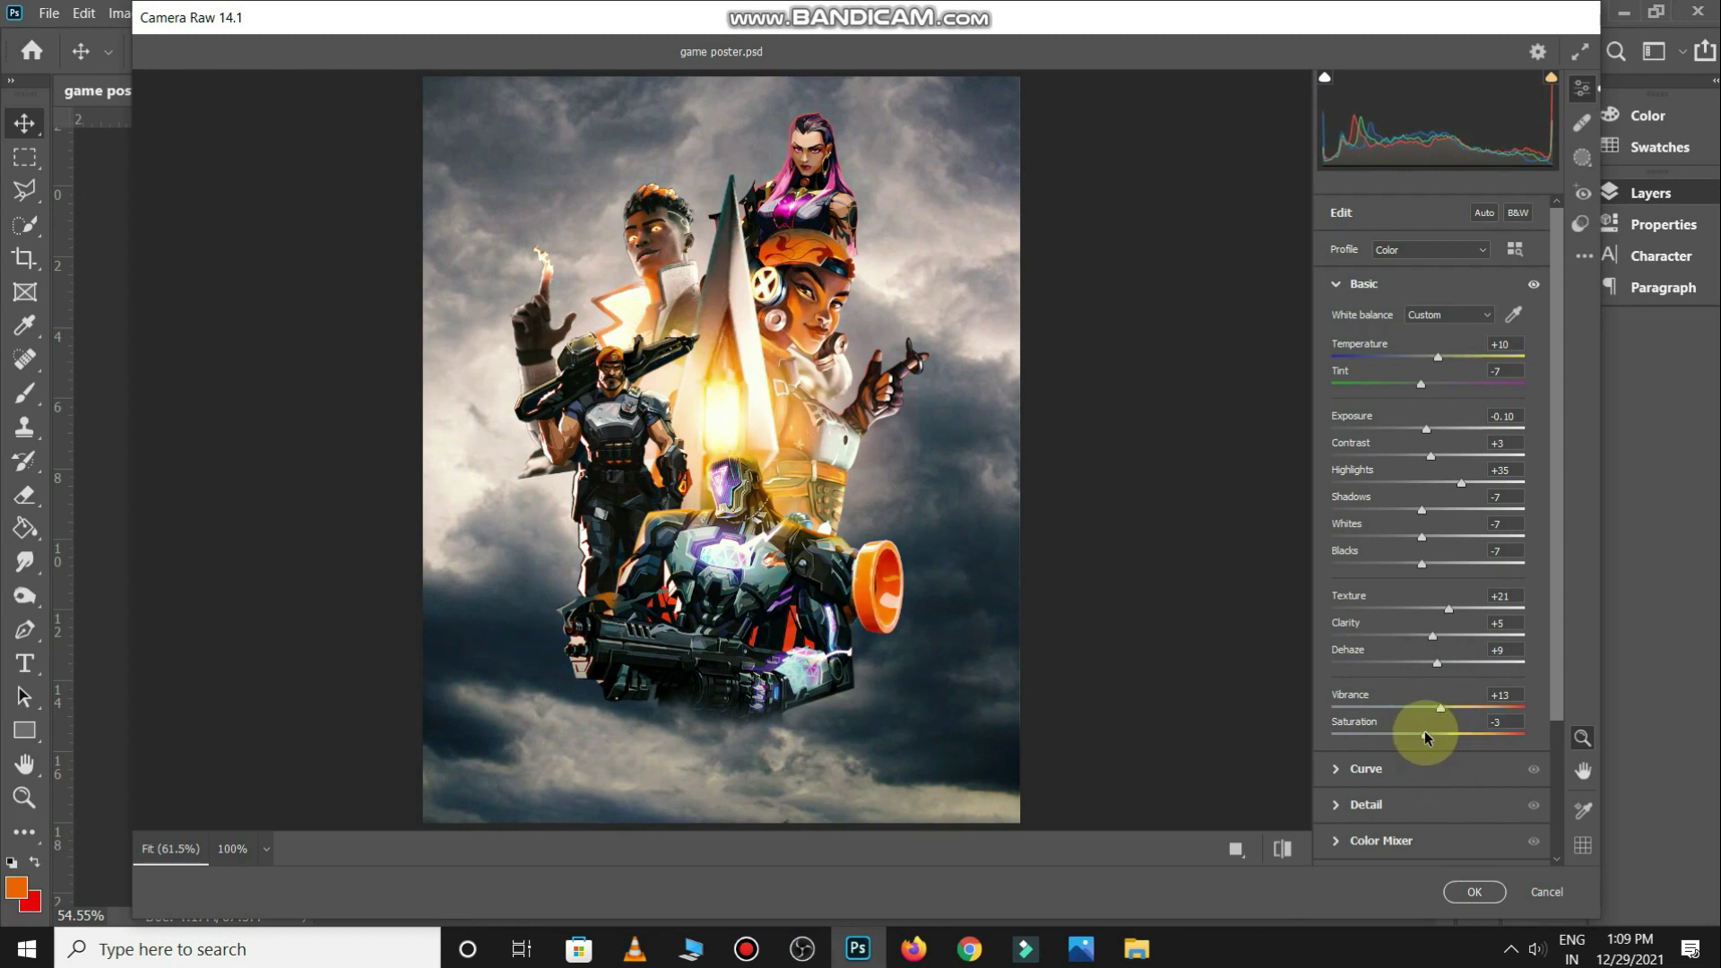
Add light sharpening and noise reduction under Detail, then apply the Camera Raw filter
{"action": "left_click", "coordinate": [1465, 814]}
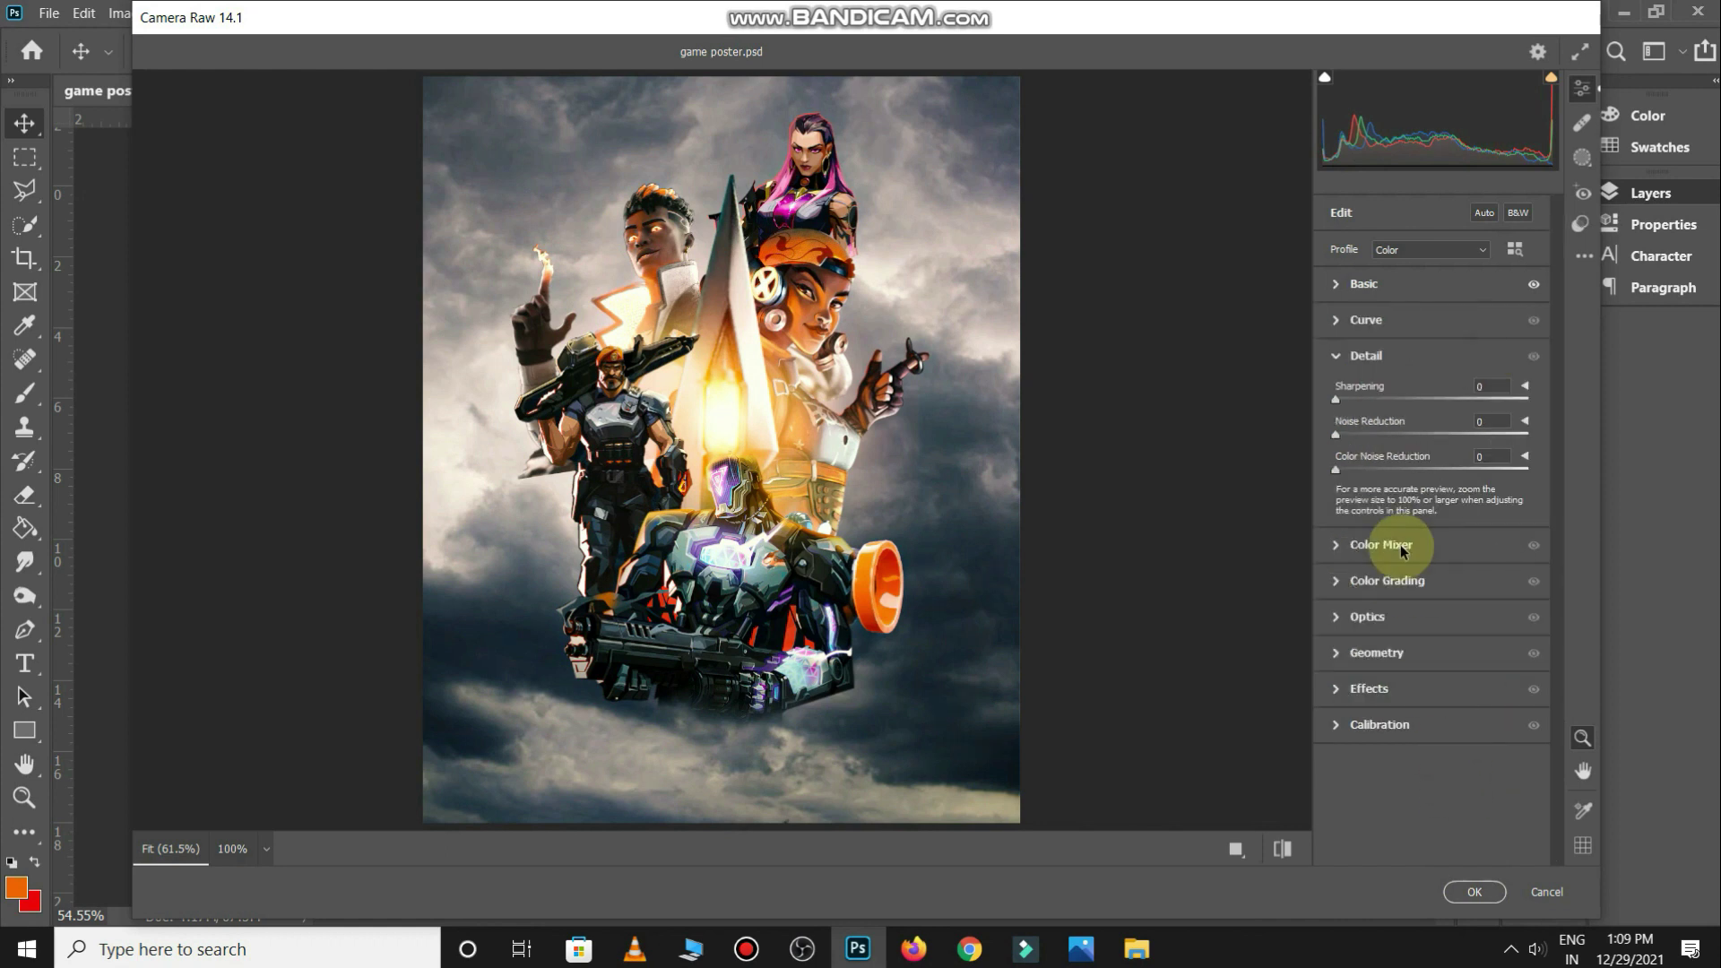
{"action": "left_click", "coordinate": [1358, 401]}
{"action": "left_click_drag", "start_coordinate": [1371, 435], "coordinate": [1434, 433]}
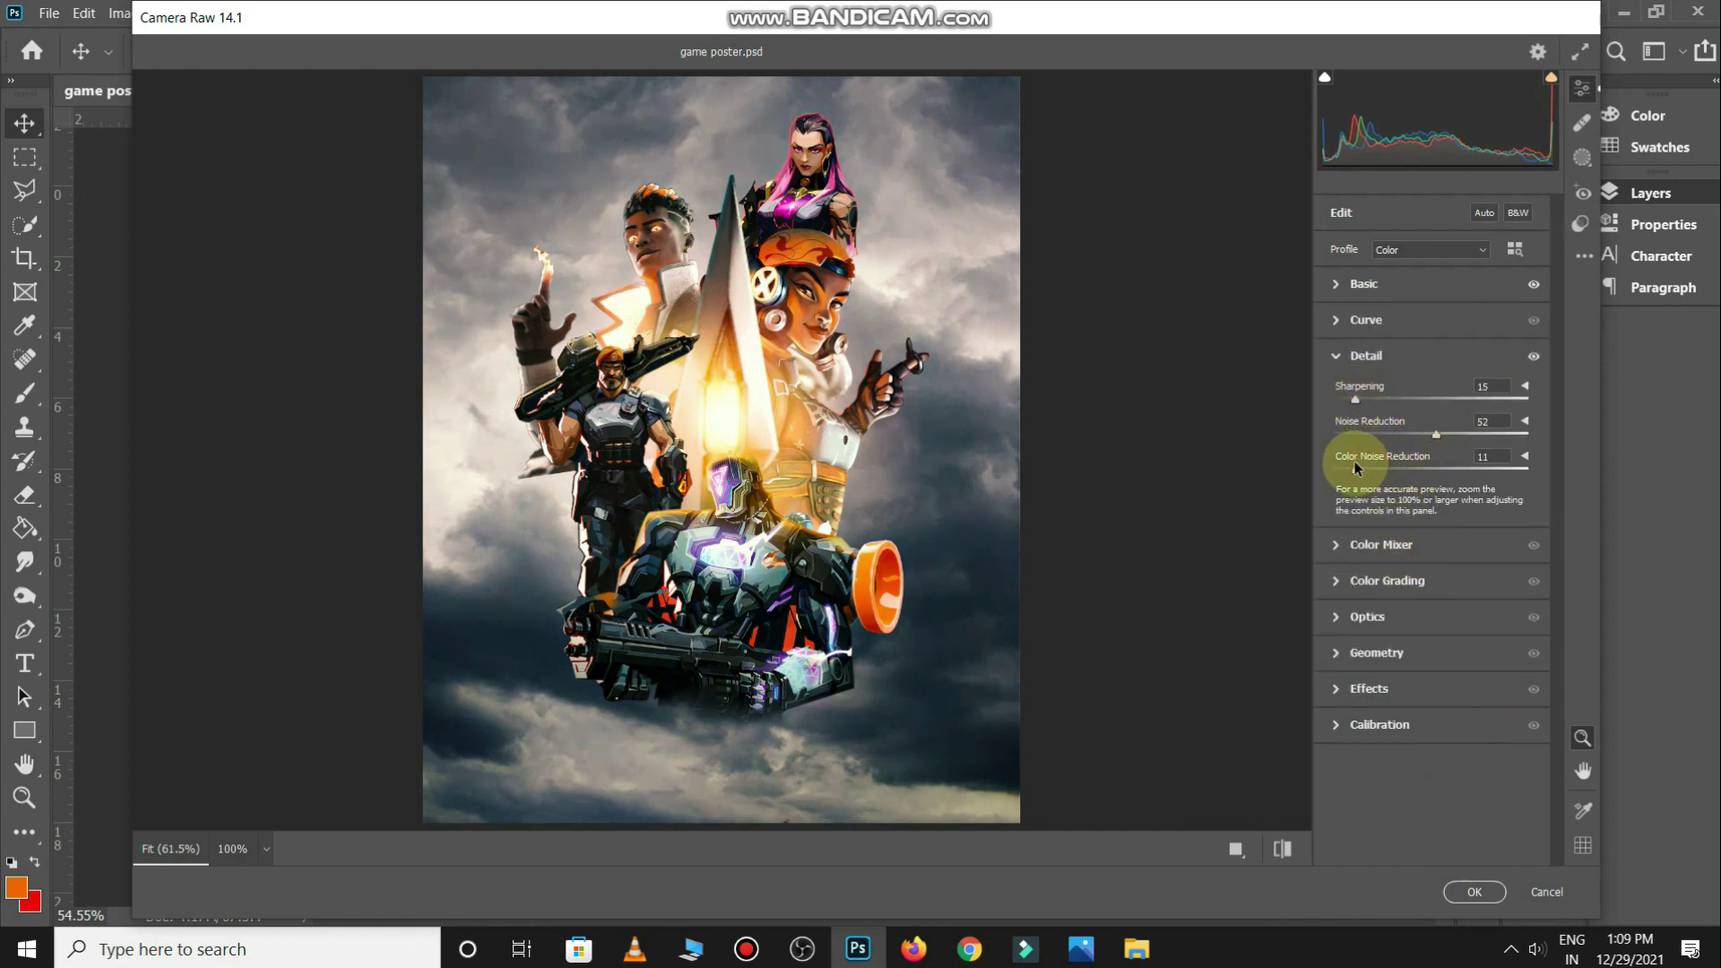
{"action": "left_click", "coordinate": [1474, 892]}
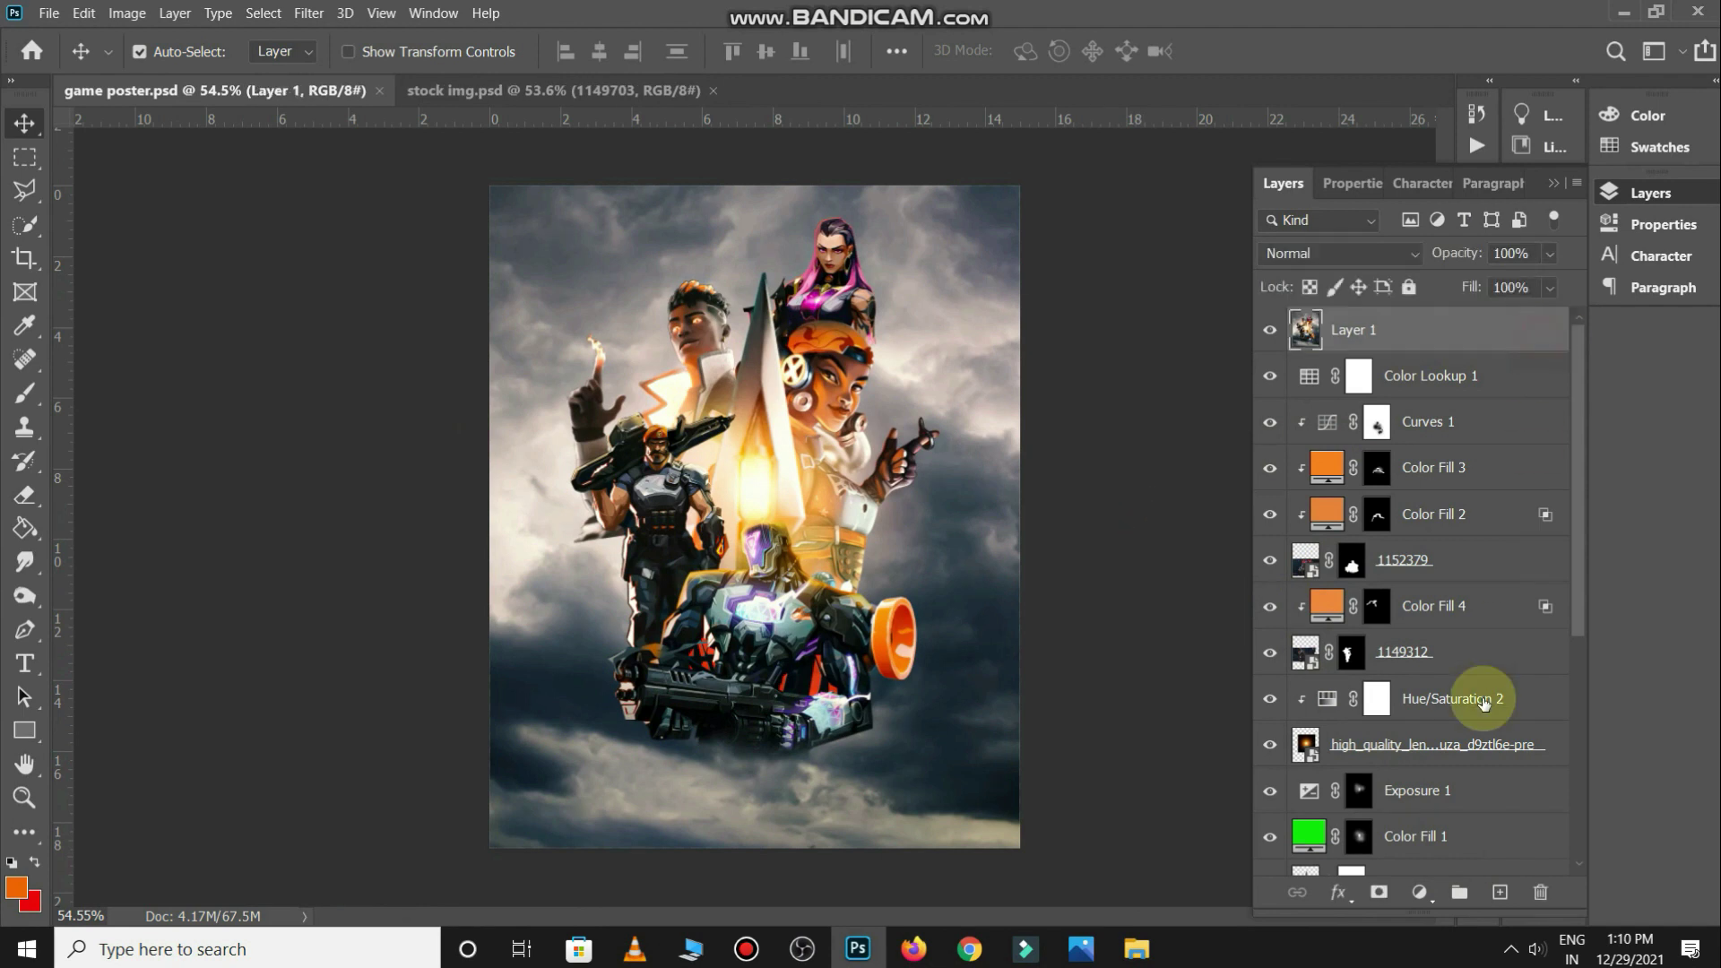
Add a Hue/Saturation adjustment layer with Hue -5
{"action": "left_click", "coordinate": [1418, 891]}
{"action": "left_click", "coordinate": [1470, 683]}
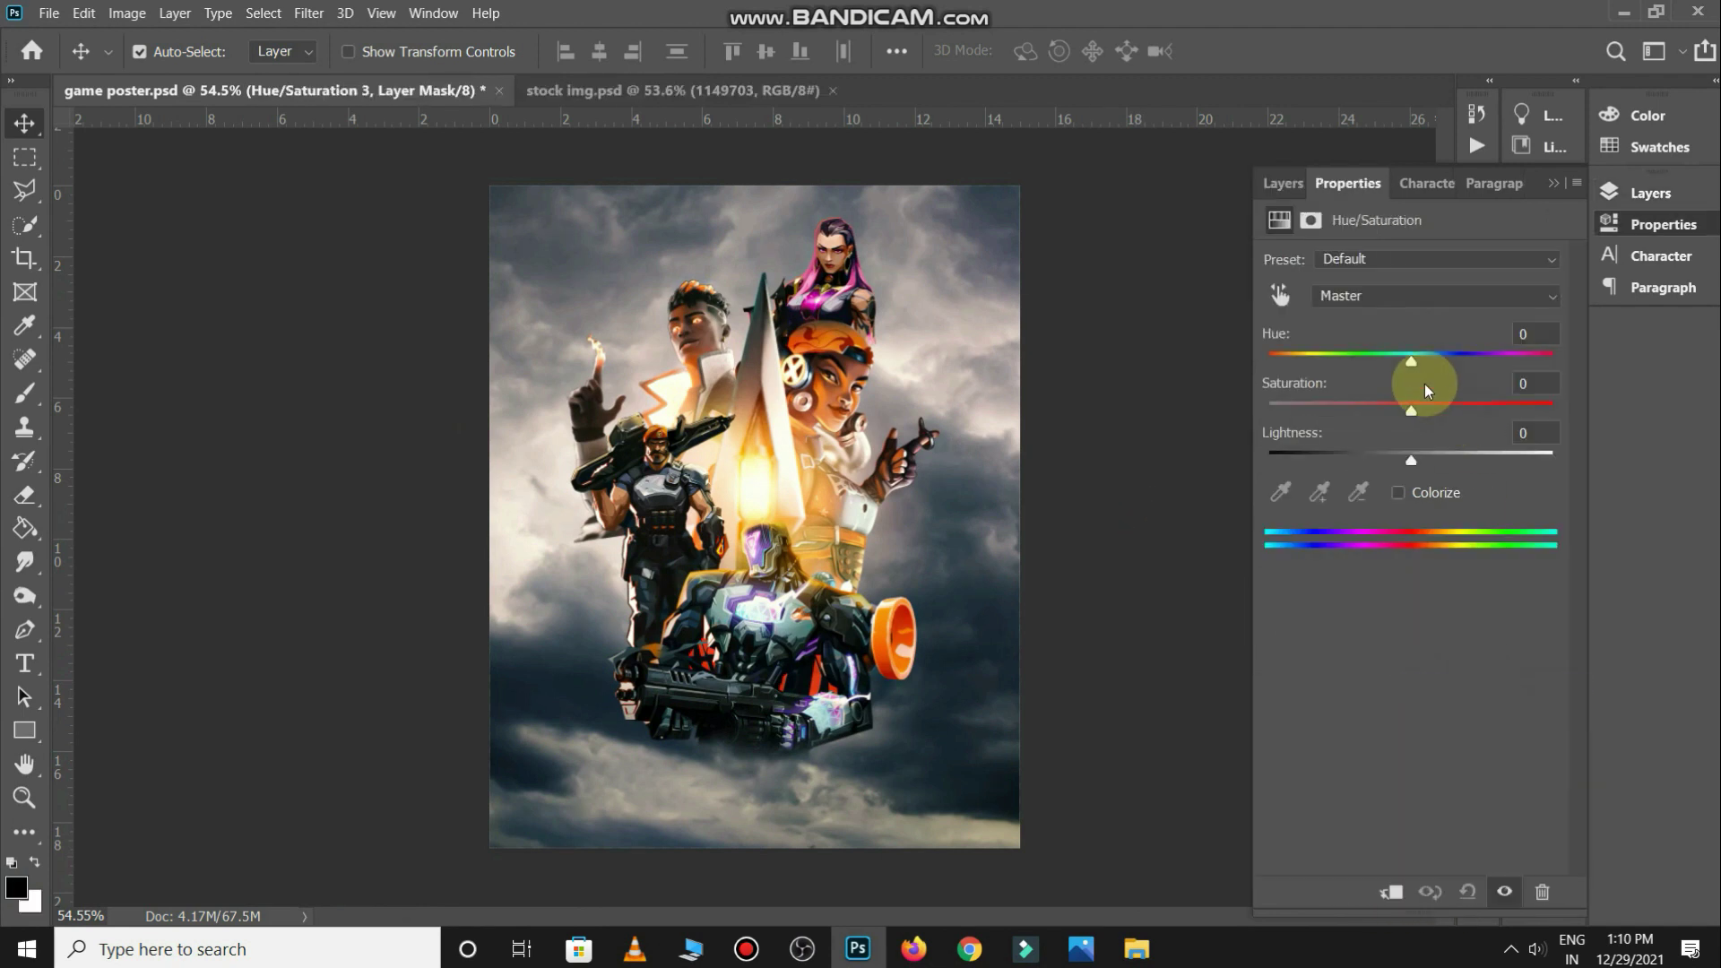
{"action": "left_click_drag", "start_coordinate": [1402, 364], "coordinate": [1406, 373]}
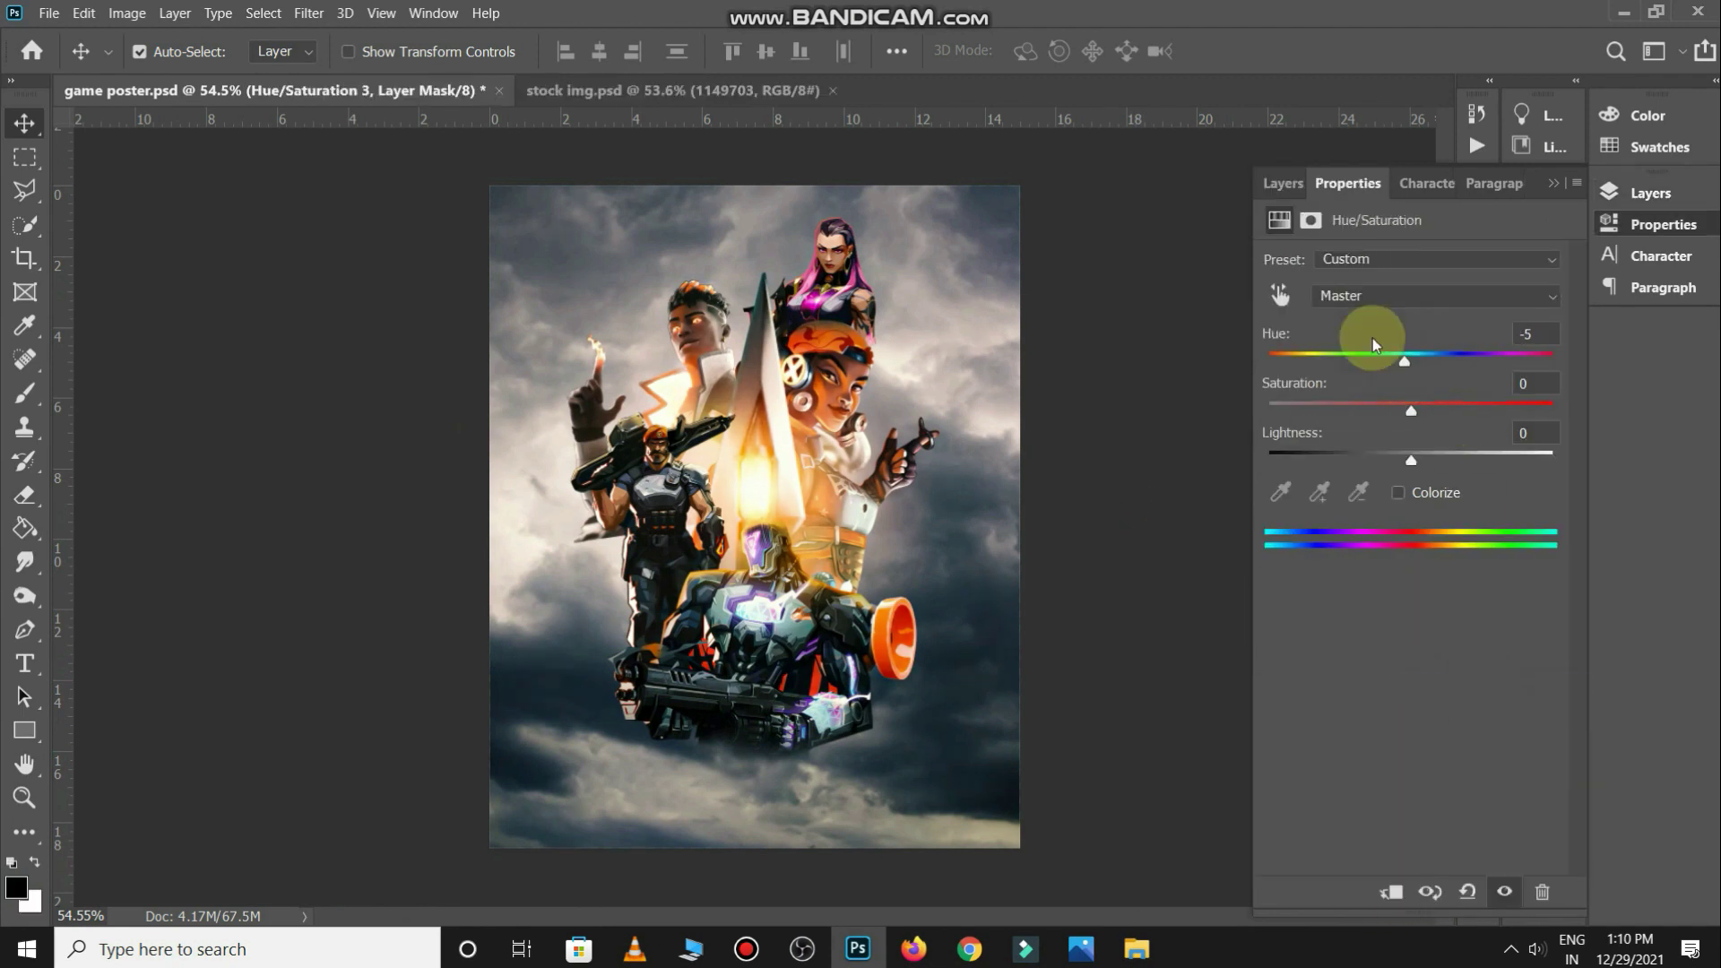
{"action": "left_click", "coordinate": [1283, 183]}
Add a Color Balance adjustment layer shifting the Cyan–Red midtones to -5
{"action": "left_click", "coordinate": [1420, 893]}
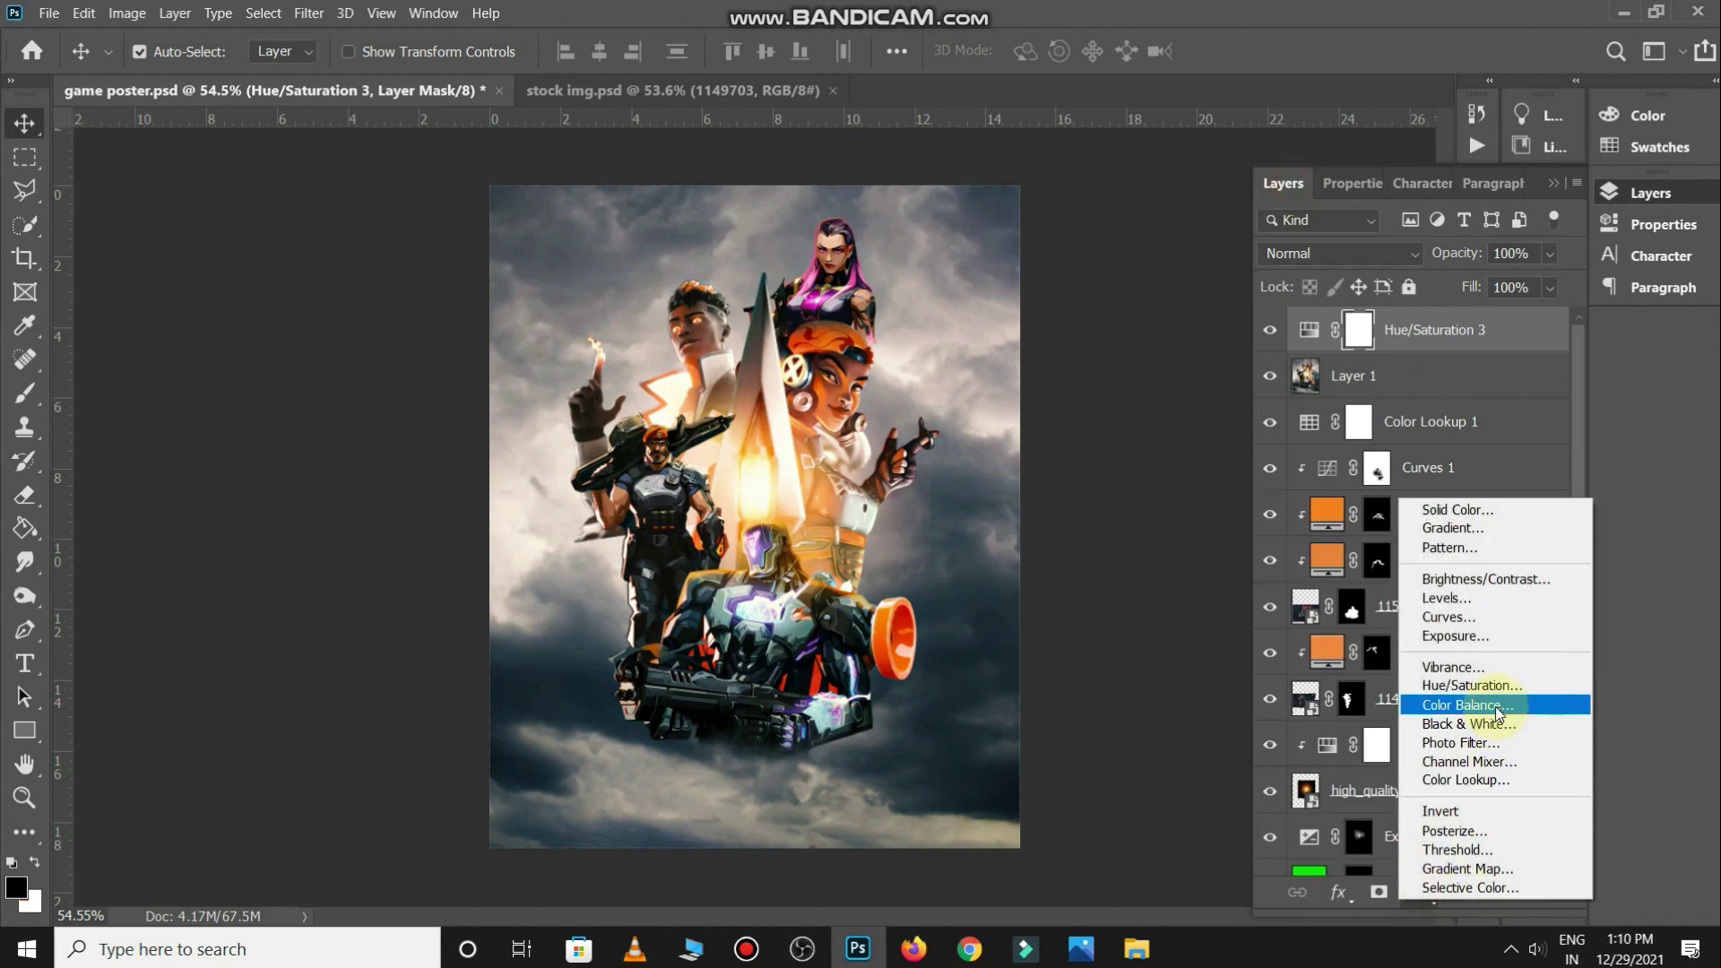
{"action": "left_click", "coordinate": [1495, 706]}
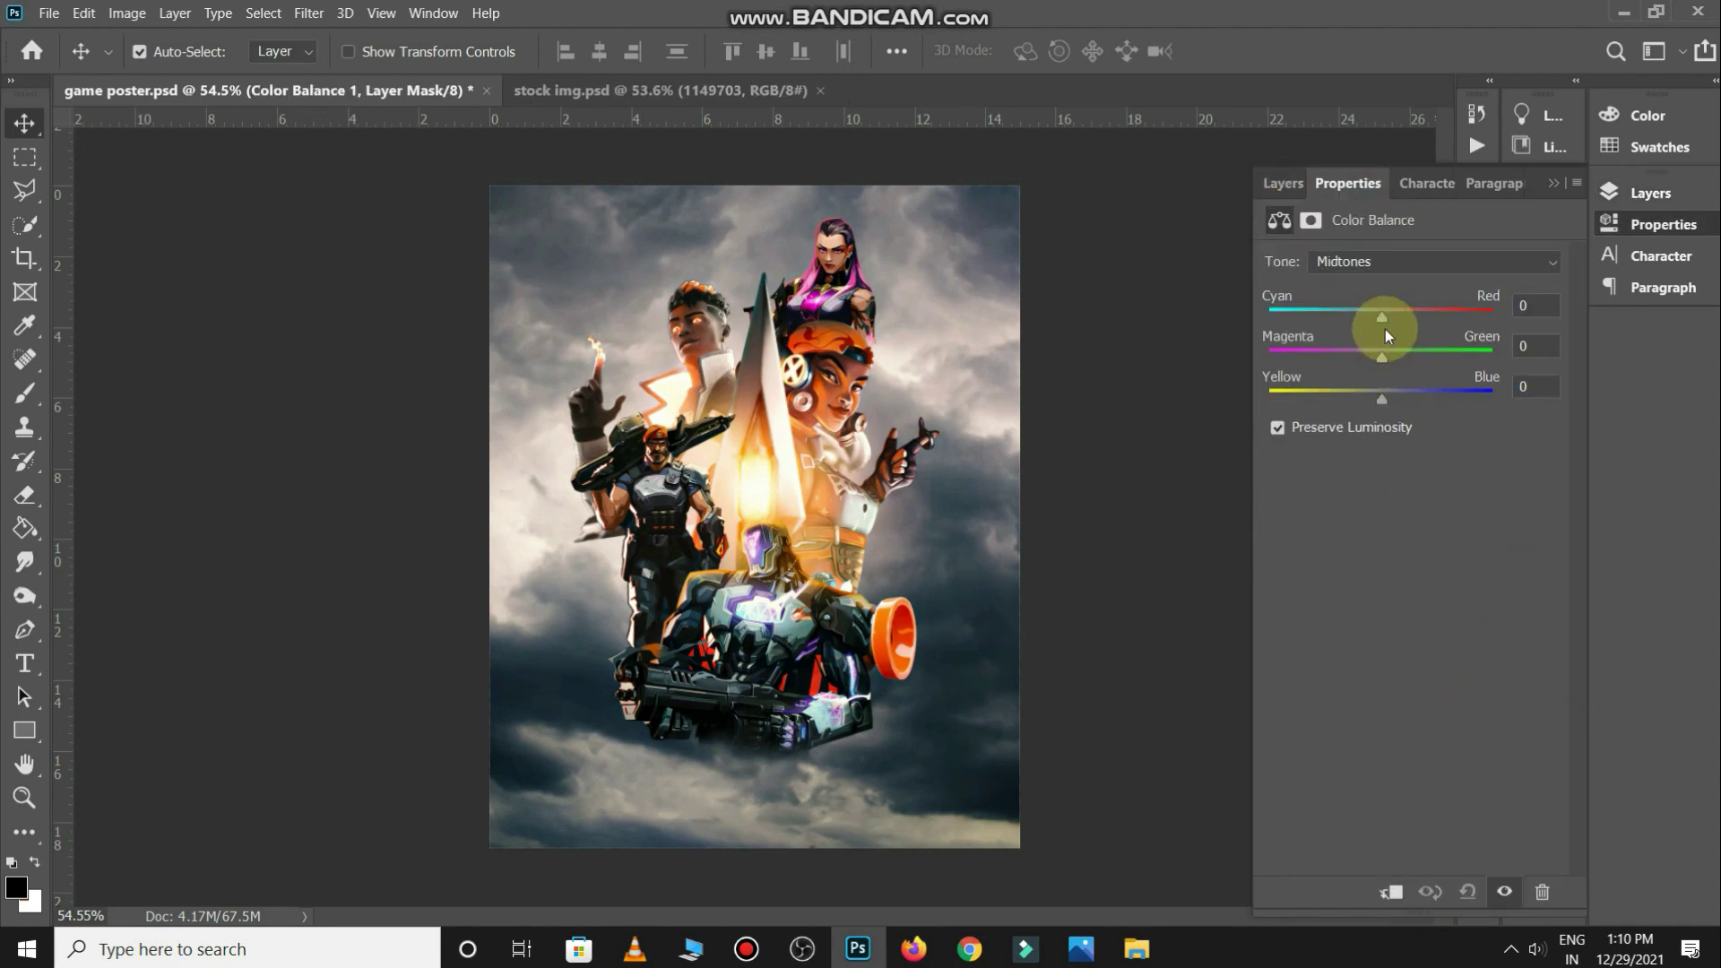
{"action": "left_click_drag", "start_coordinate": [1384, 319], "coordinate": [1391, 387]}
{"action": "left_click", "coordinate": [1283, 183]}
Add a Brightness/Contrast adjustment layer with Brightness 12 and Contrast -6
{"action": "left_click", "coordinate": [1419, 893]}
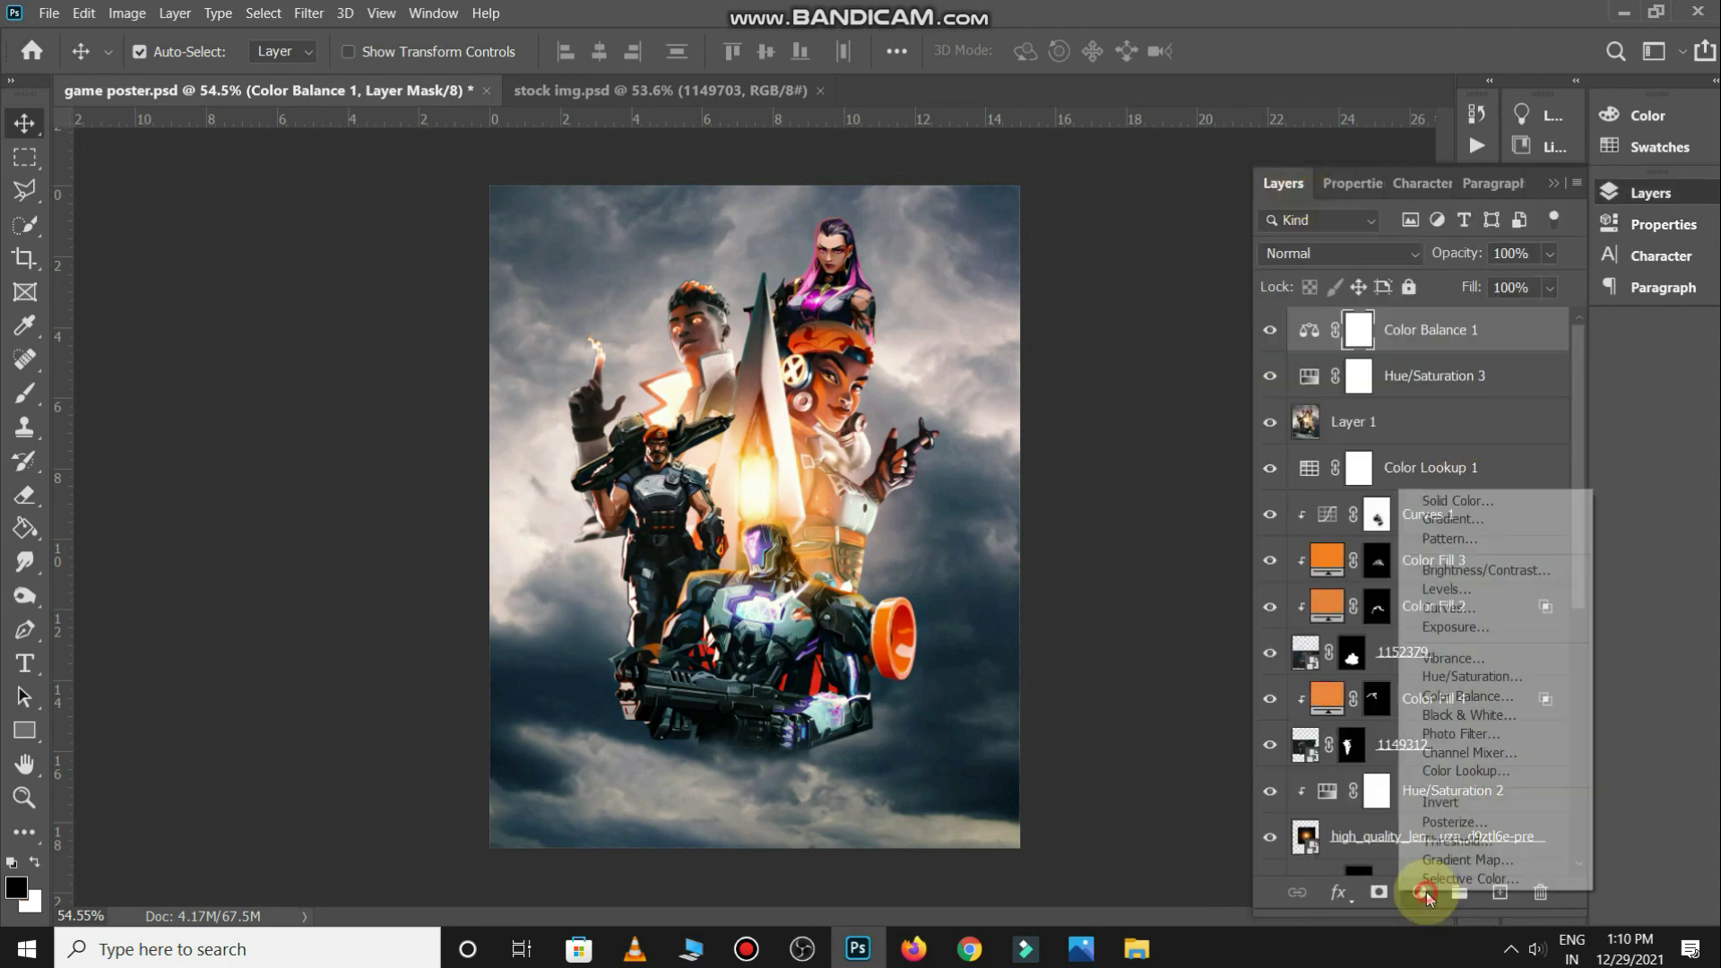
{"action": "left_click", "coordinate": [1528, 571]}
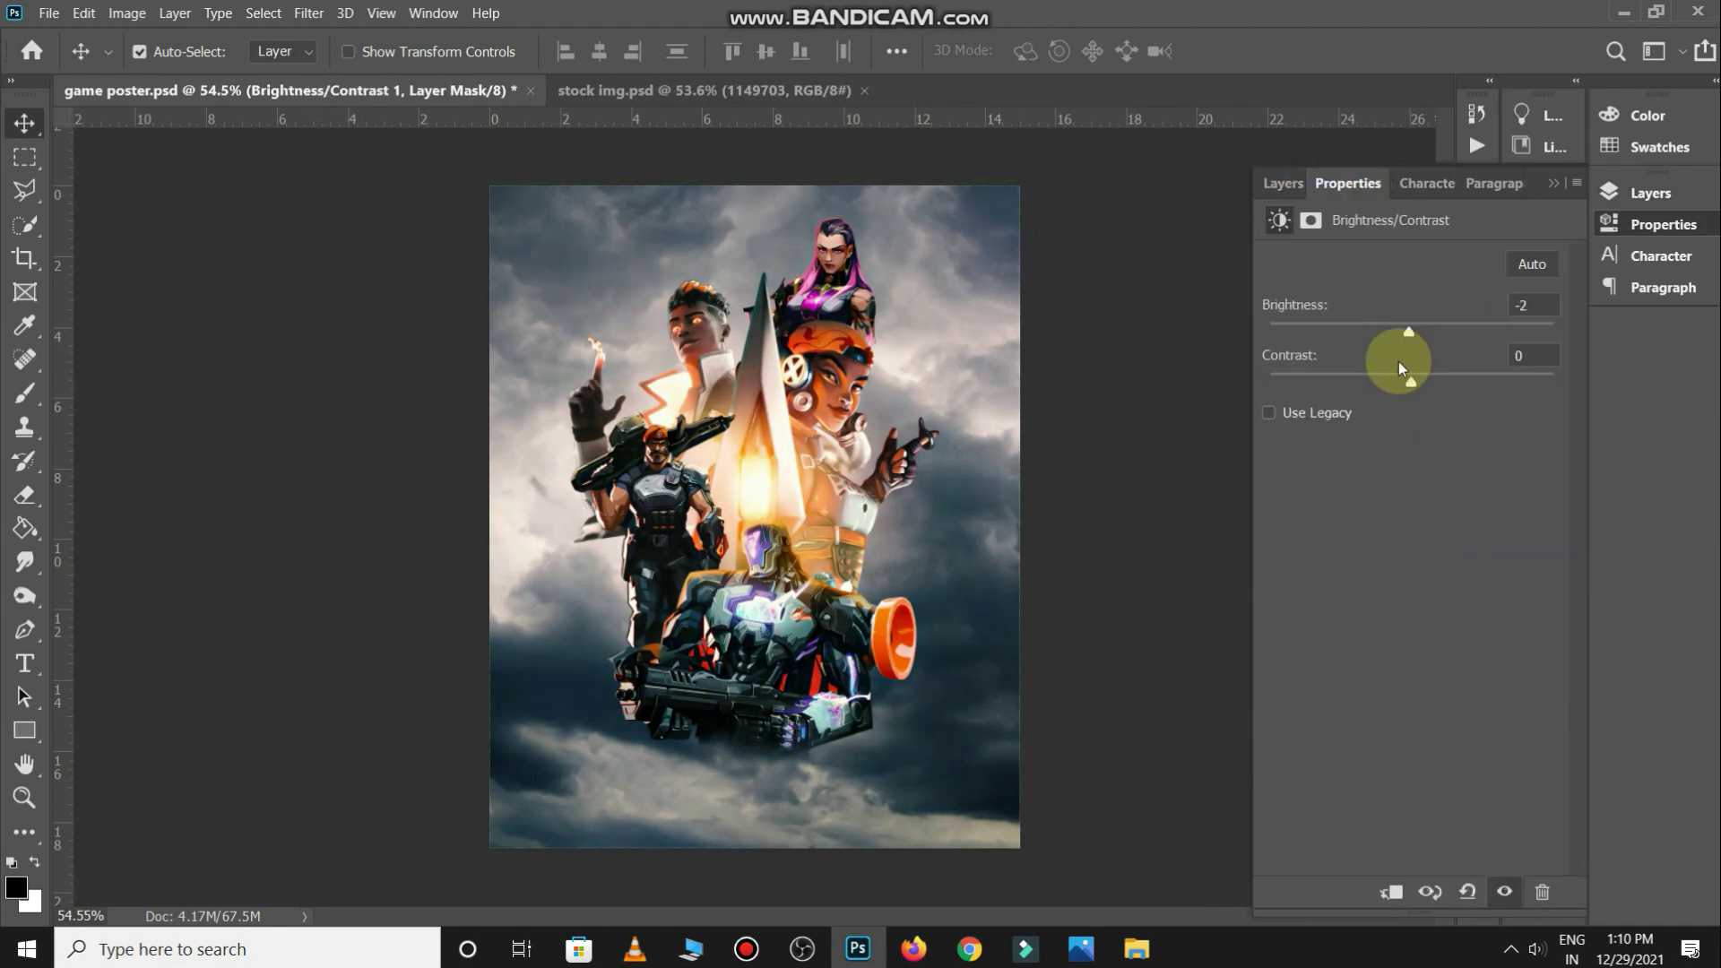
{"action": "mouse_move", "coordinate": [1411, 382]}
{"action": "left_mouse_down"}
{"action": "mouse_move", "coordinate": [1394, 382]}
{"action": "mouse_move", "coordinate": [1427, 333]}
{"action": "left_mouse_up"}
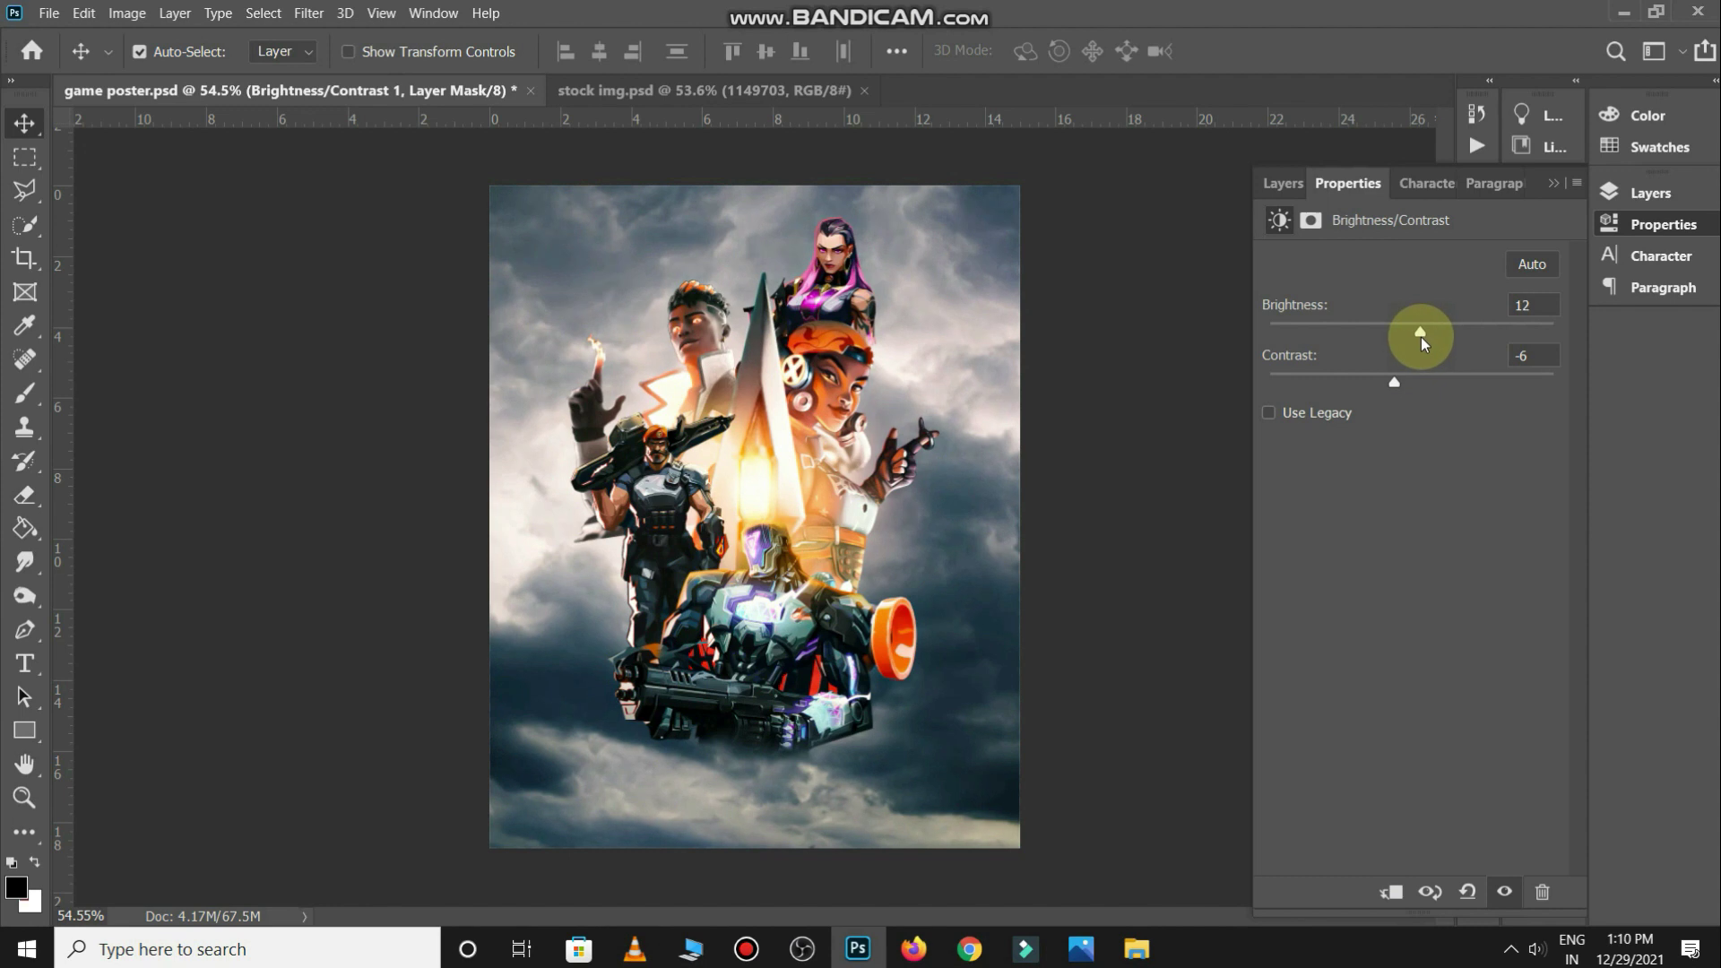
{"action": "left_click", "coordinate": [1282, 183]}
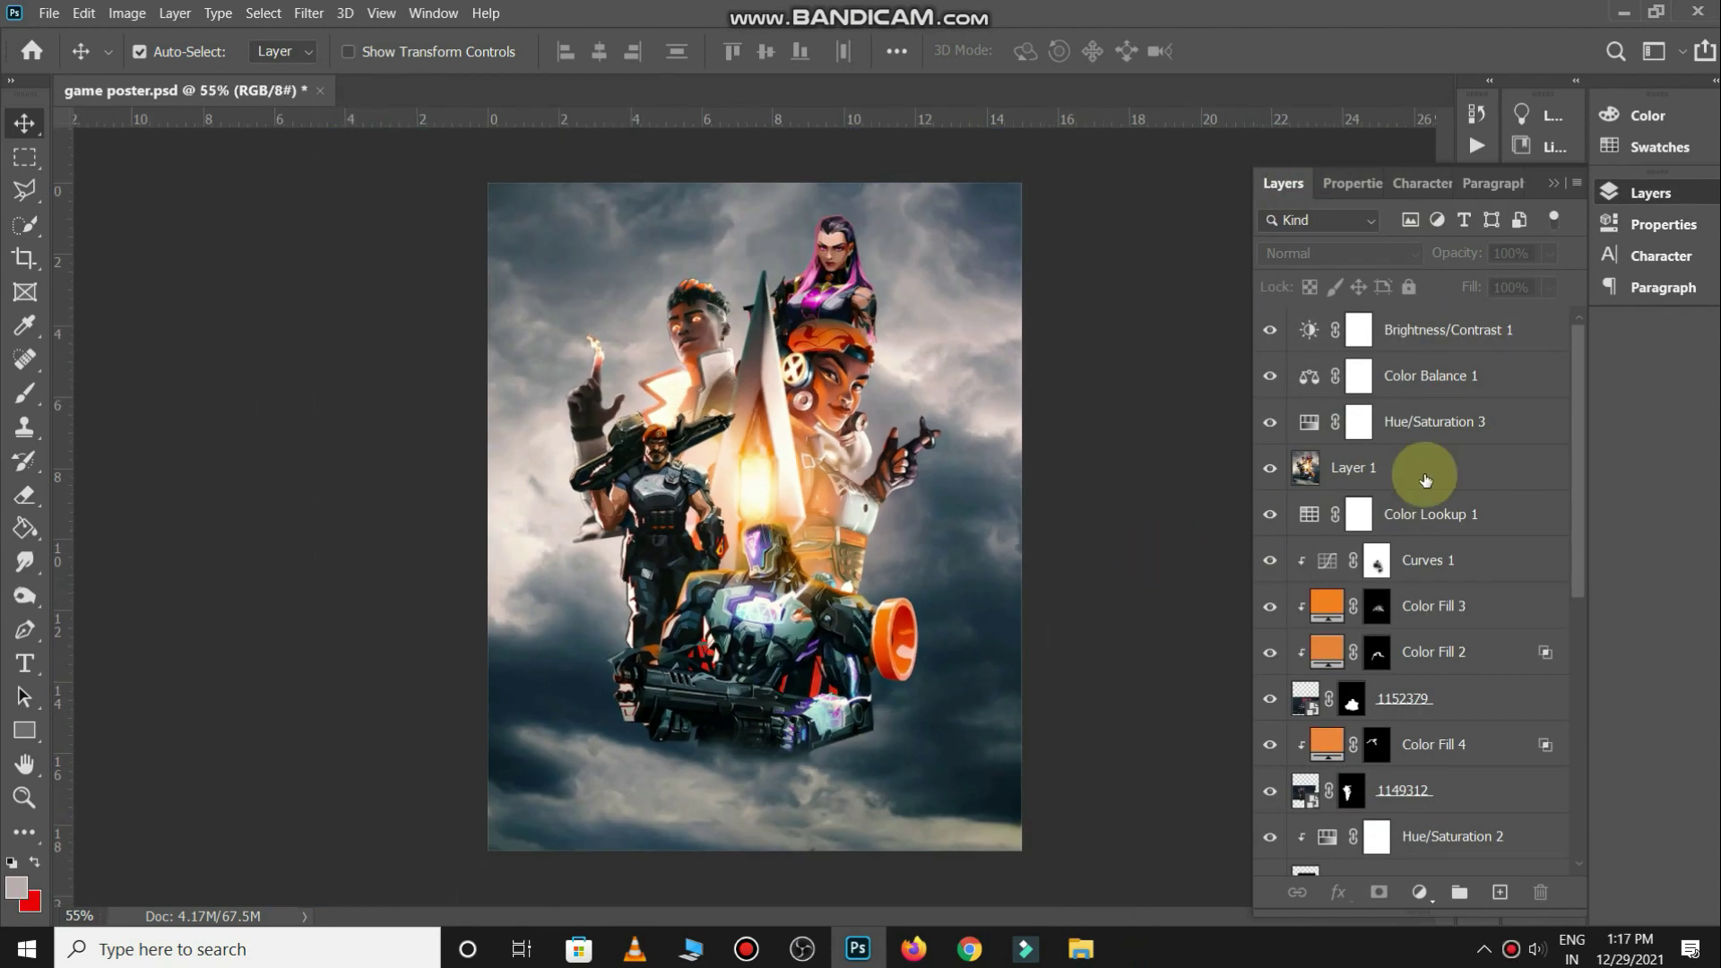
Try brushing cloud texture over the bottom of Layer 1, then undo it
{"action": "left_click", "coordinate": [1421, 467]}
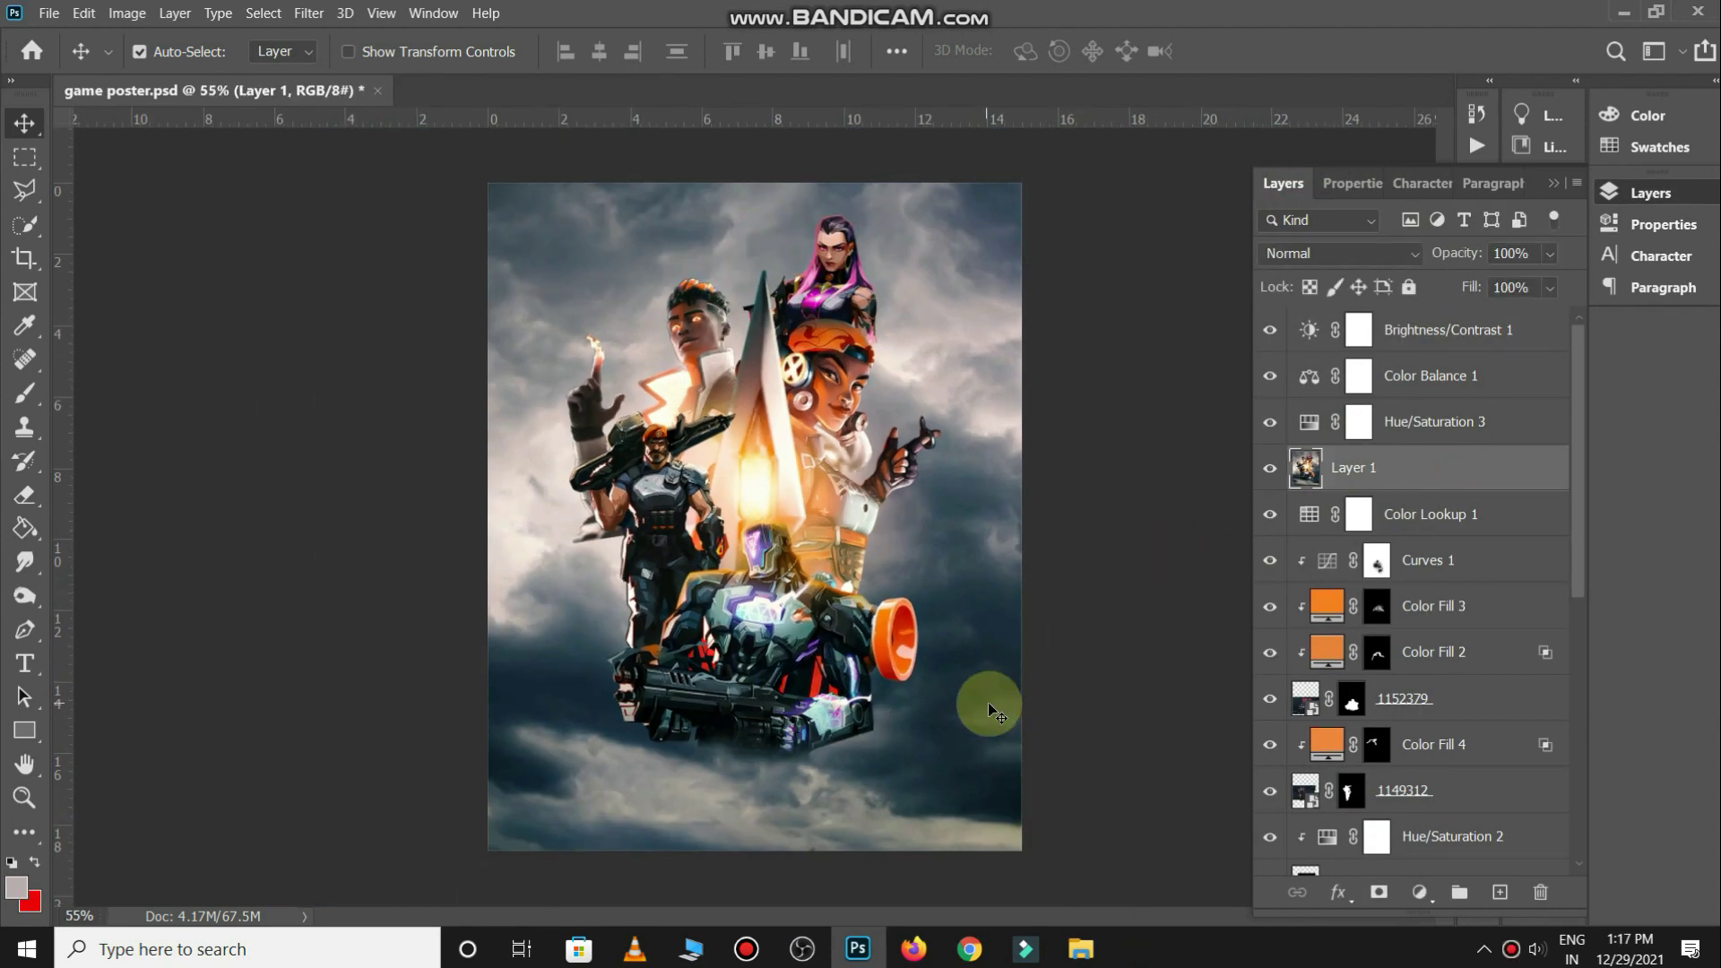
{"action": "key", "text": "b"}
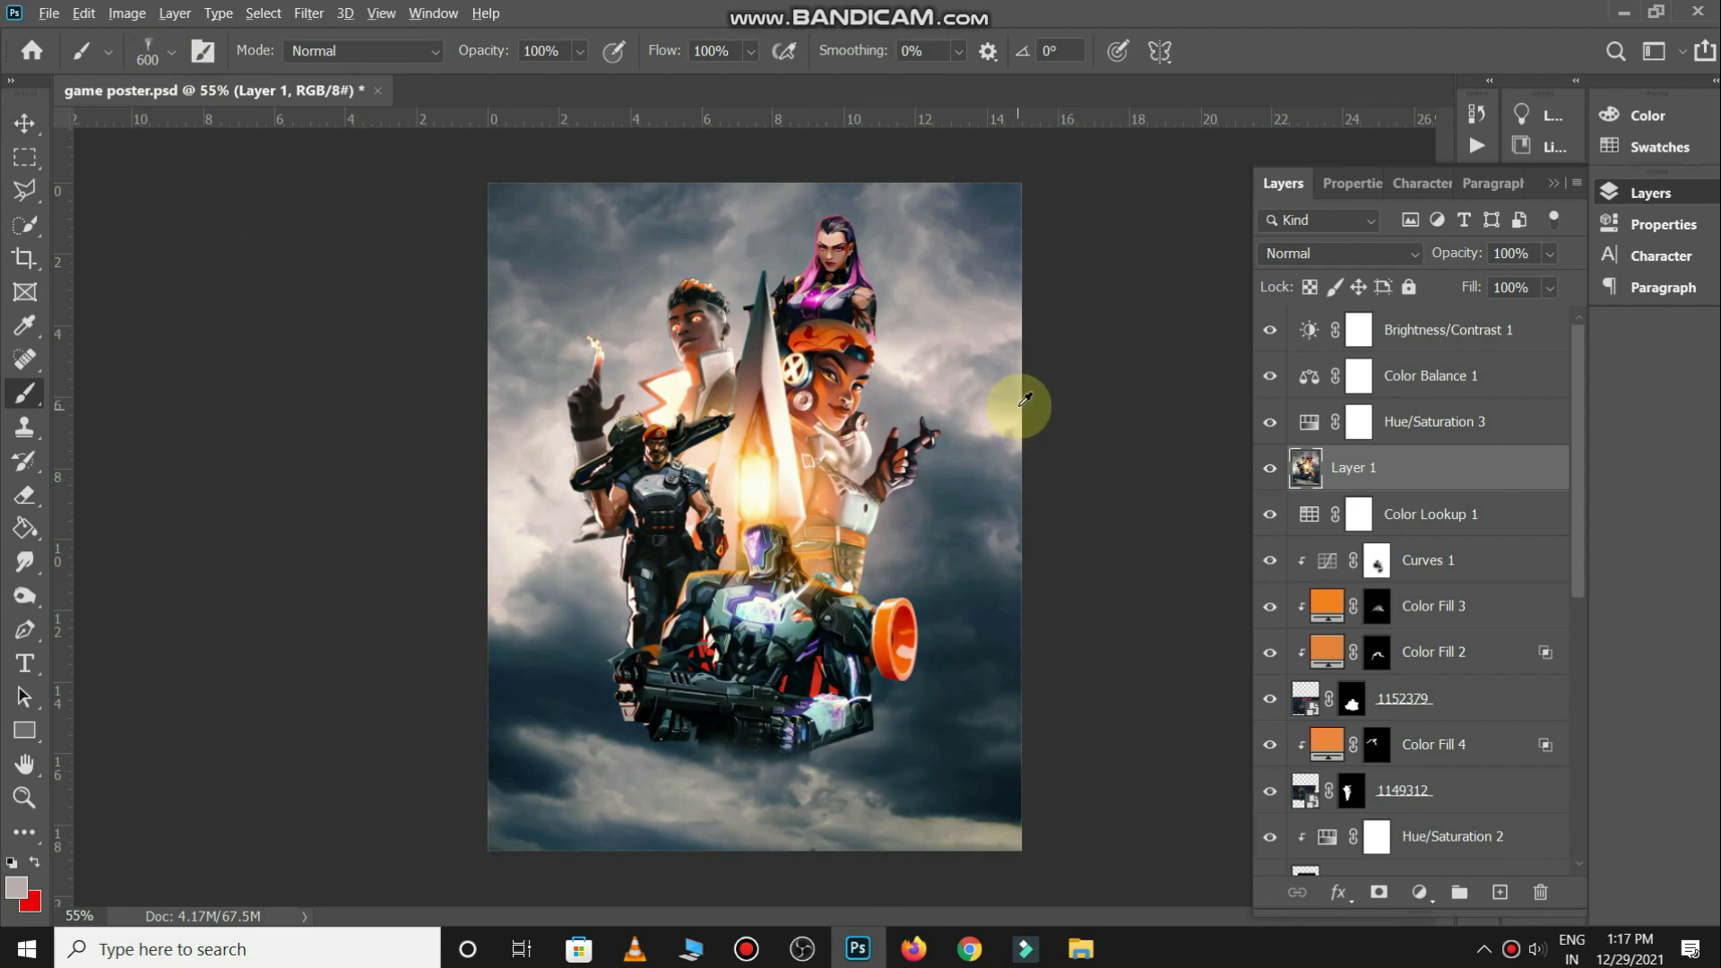
{"action": "scroll", "coordinate": [1029, 661], "scroll_direction": "down", "scroll_amount": 2}
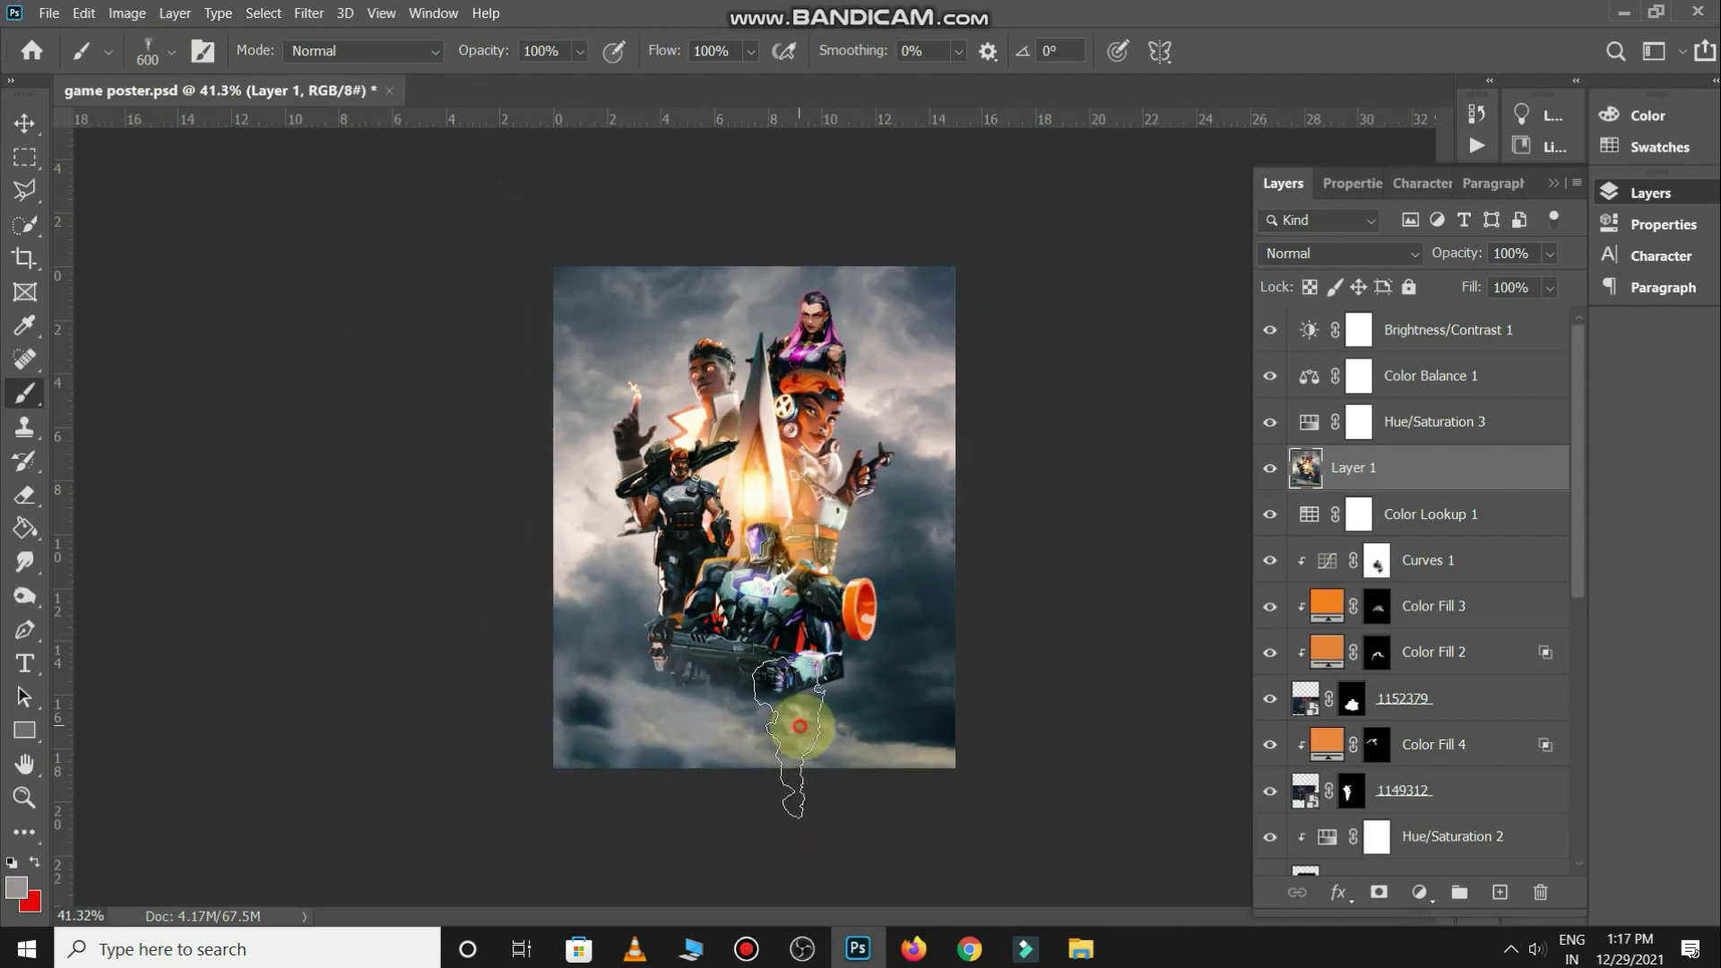
{"action": "left_click_drag", "start_coordinate": [800, 725], "coordinate": [929, 612]}
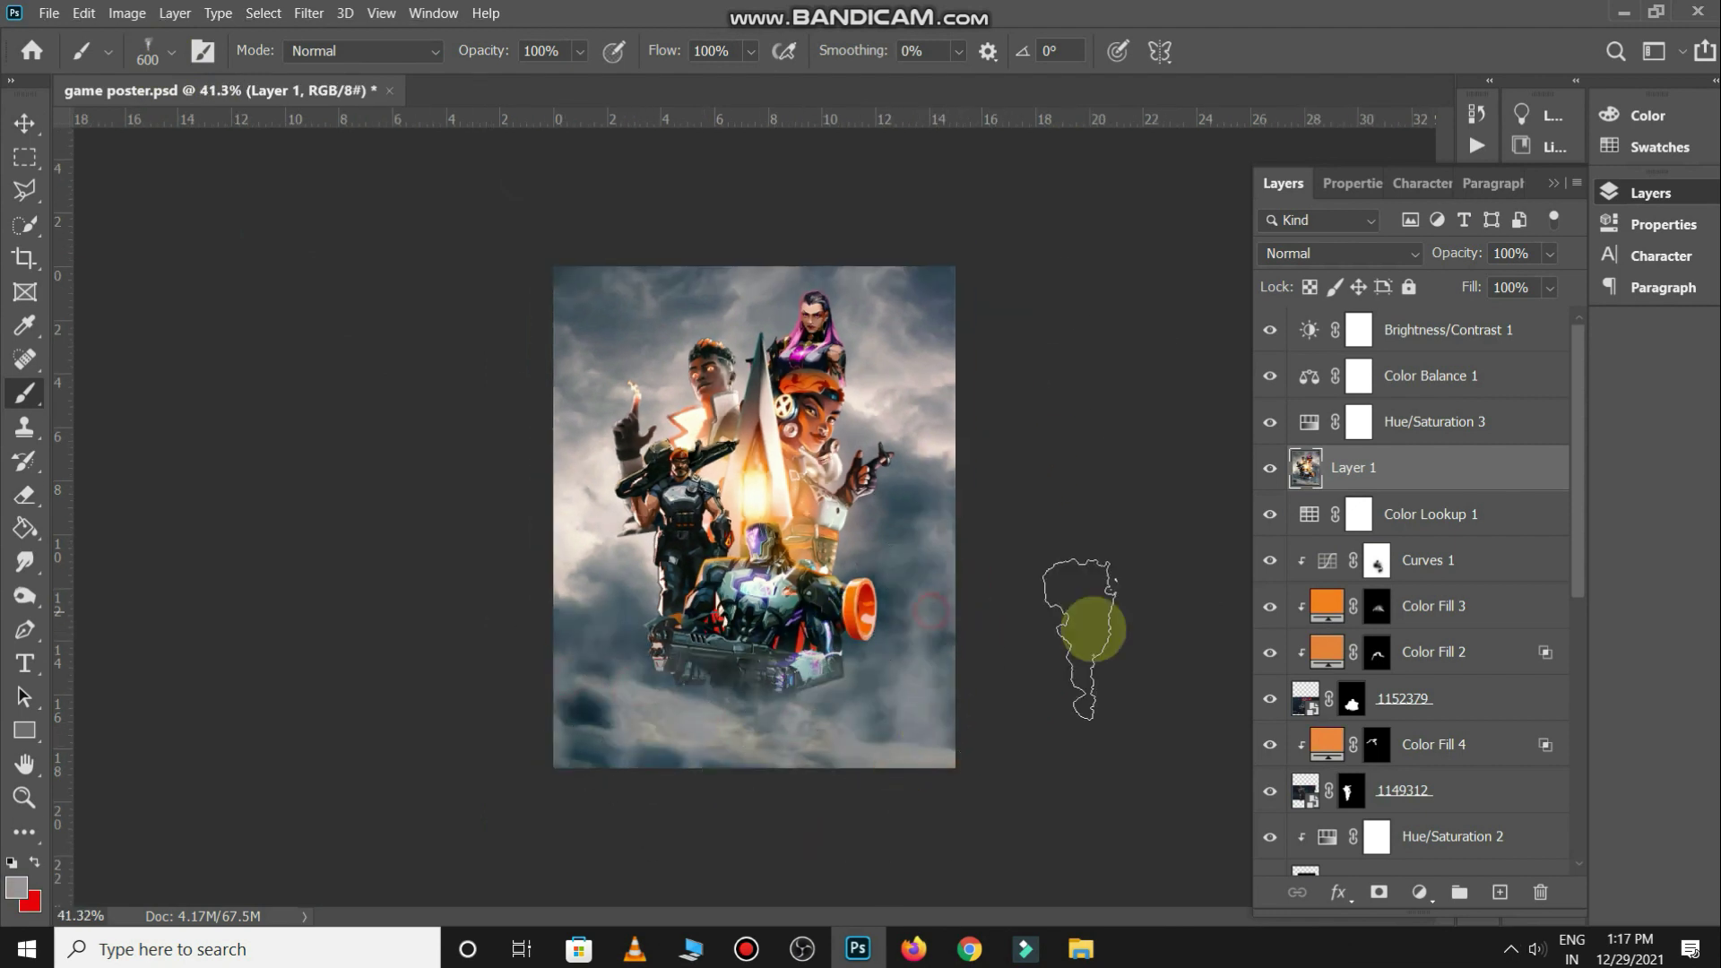
{"action": "key", "text": "ctrl+z"}
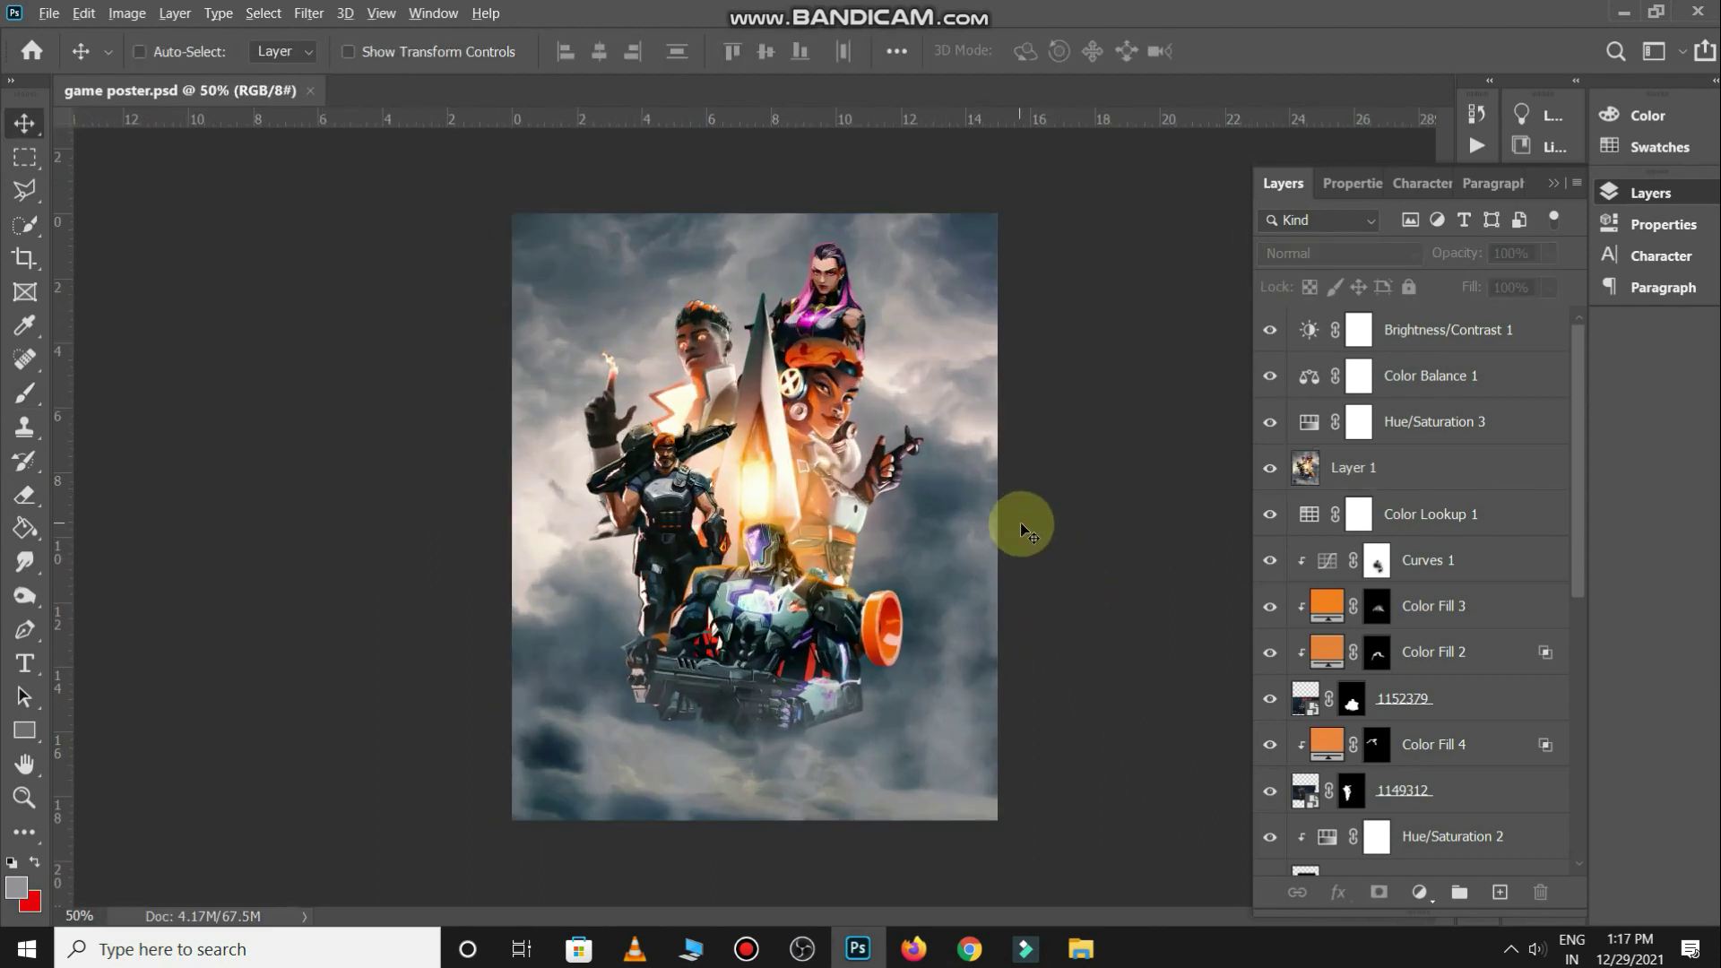
Stamp all visible layers into Layer 2 and top it with a 3Strip.look Color Lookup, toggling it to compare
{"action": "key", "text": "ctrl+shift+alt+e"}
{"action": "left_click", "coordinate": [1419, 891]}
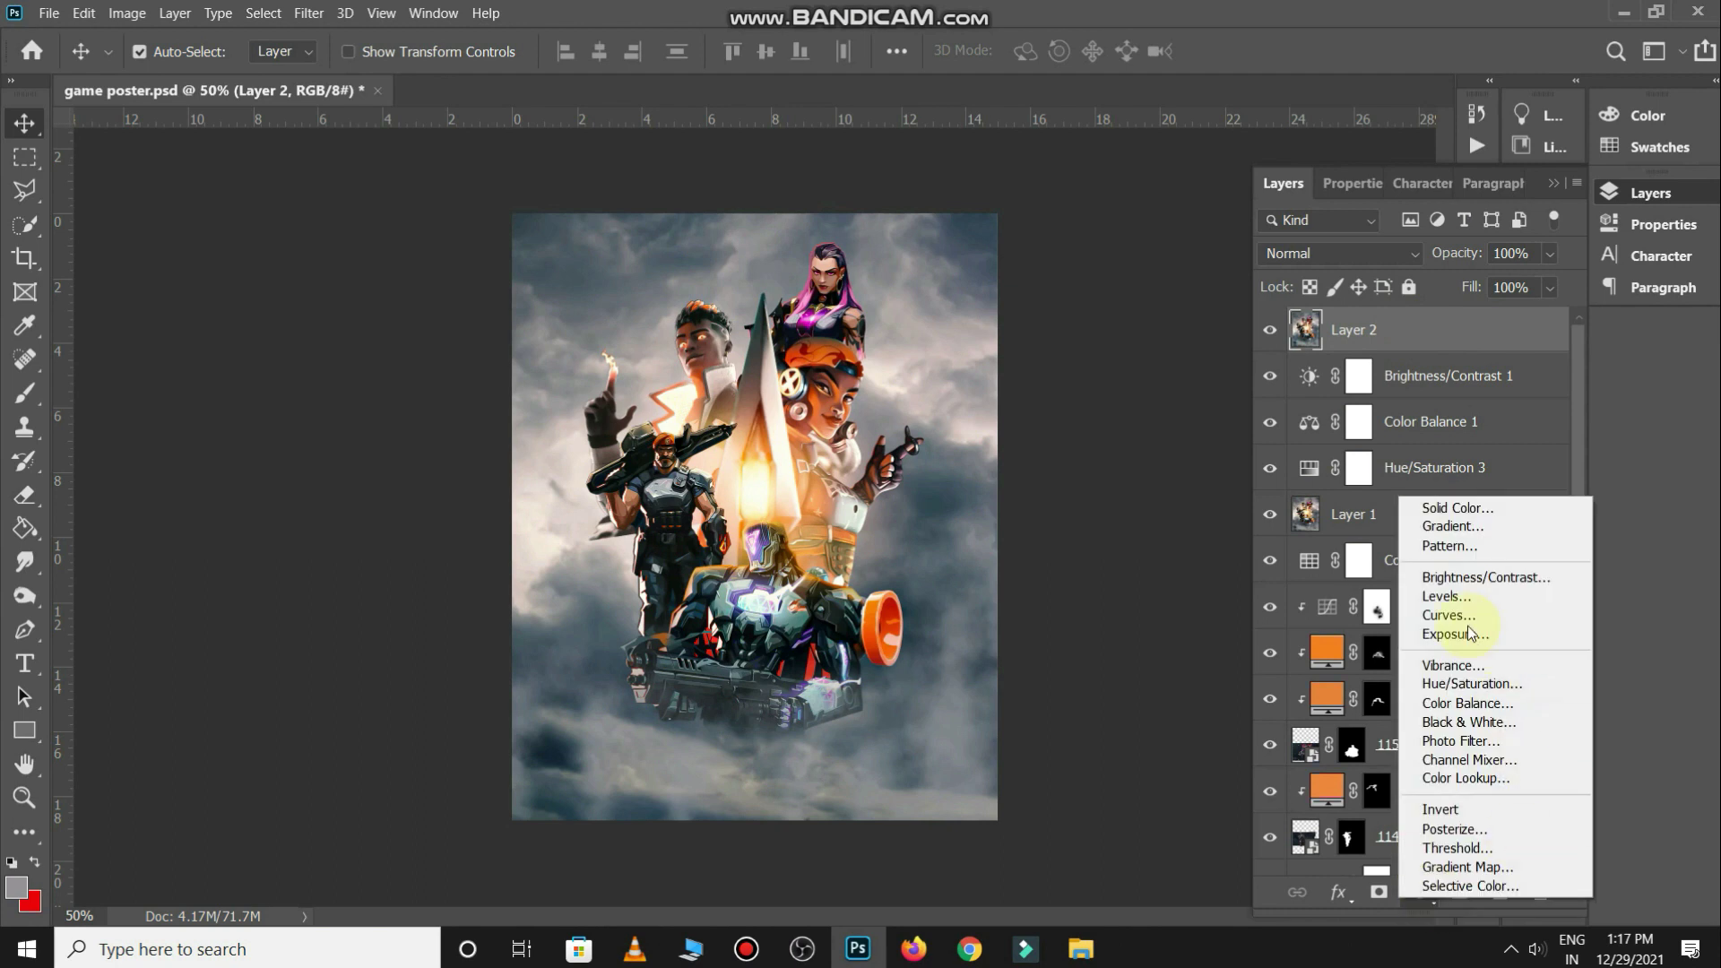
{"action": "left_click", "coordinate": [1465, 778]}
{"action": "left_click", "coordinate": [1445, 261]}
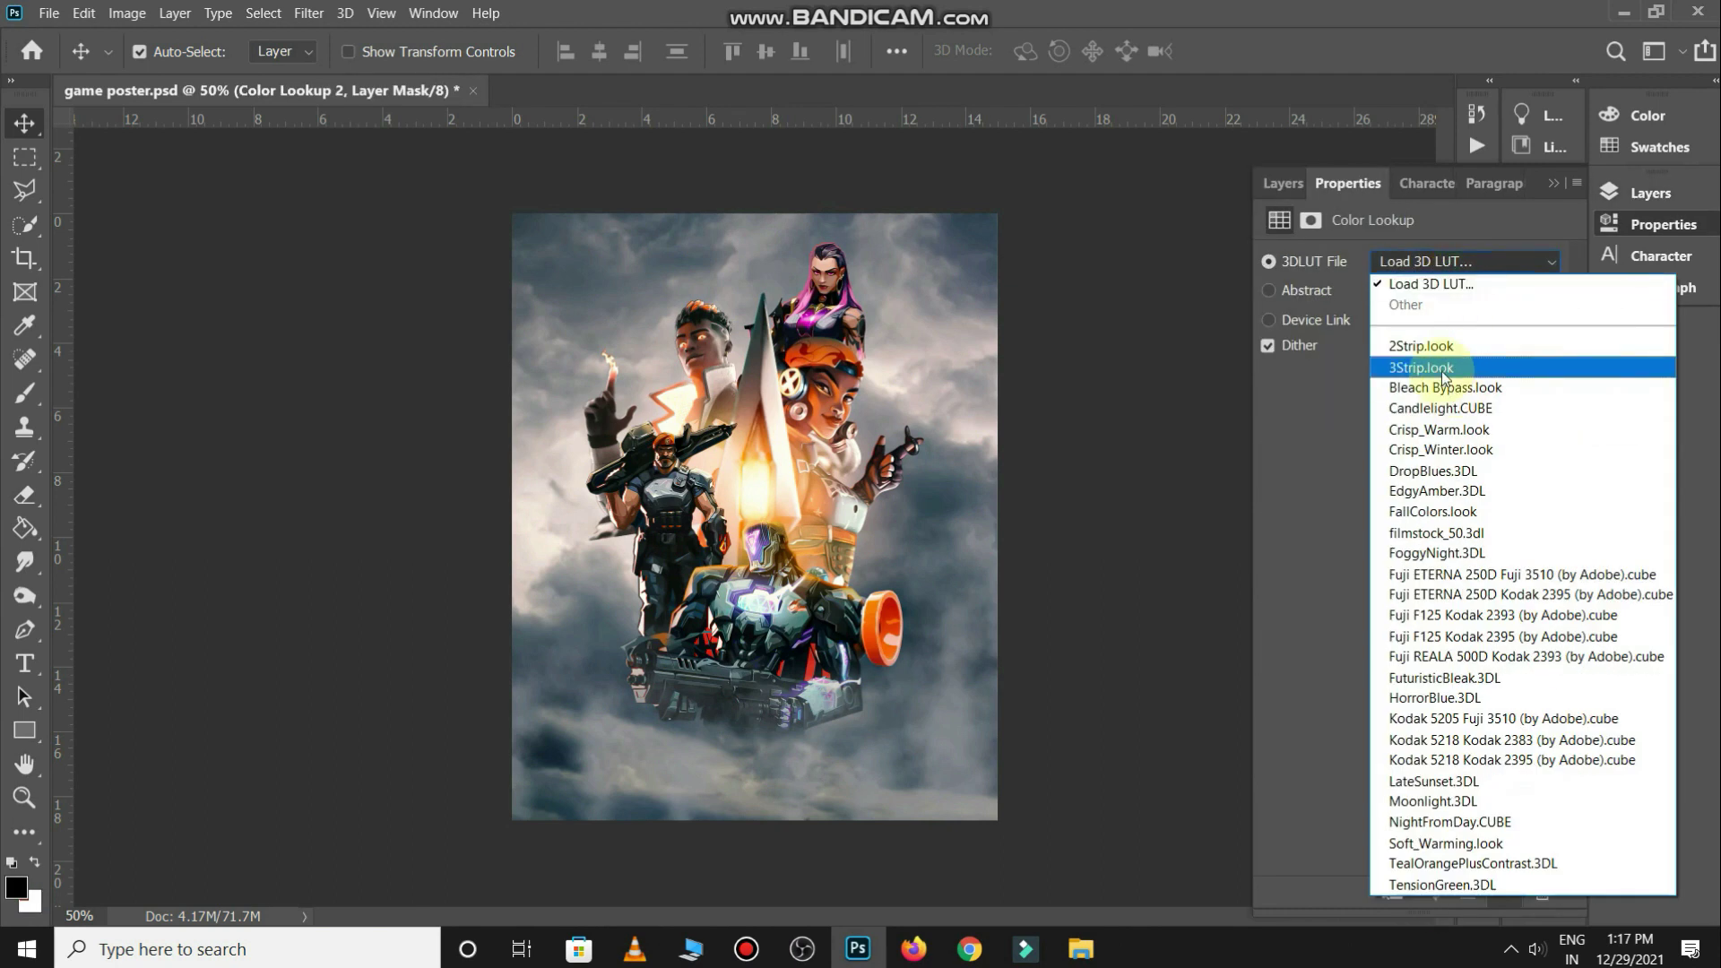
{"action": "left_click", "coordinate": [1443, 370]}
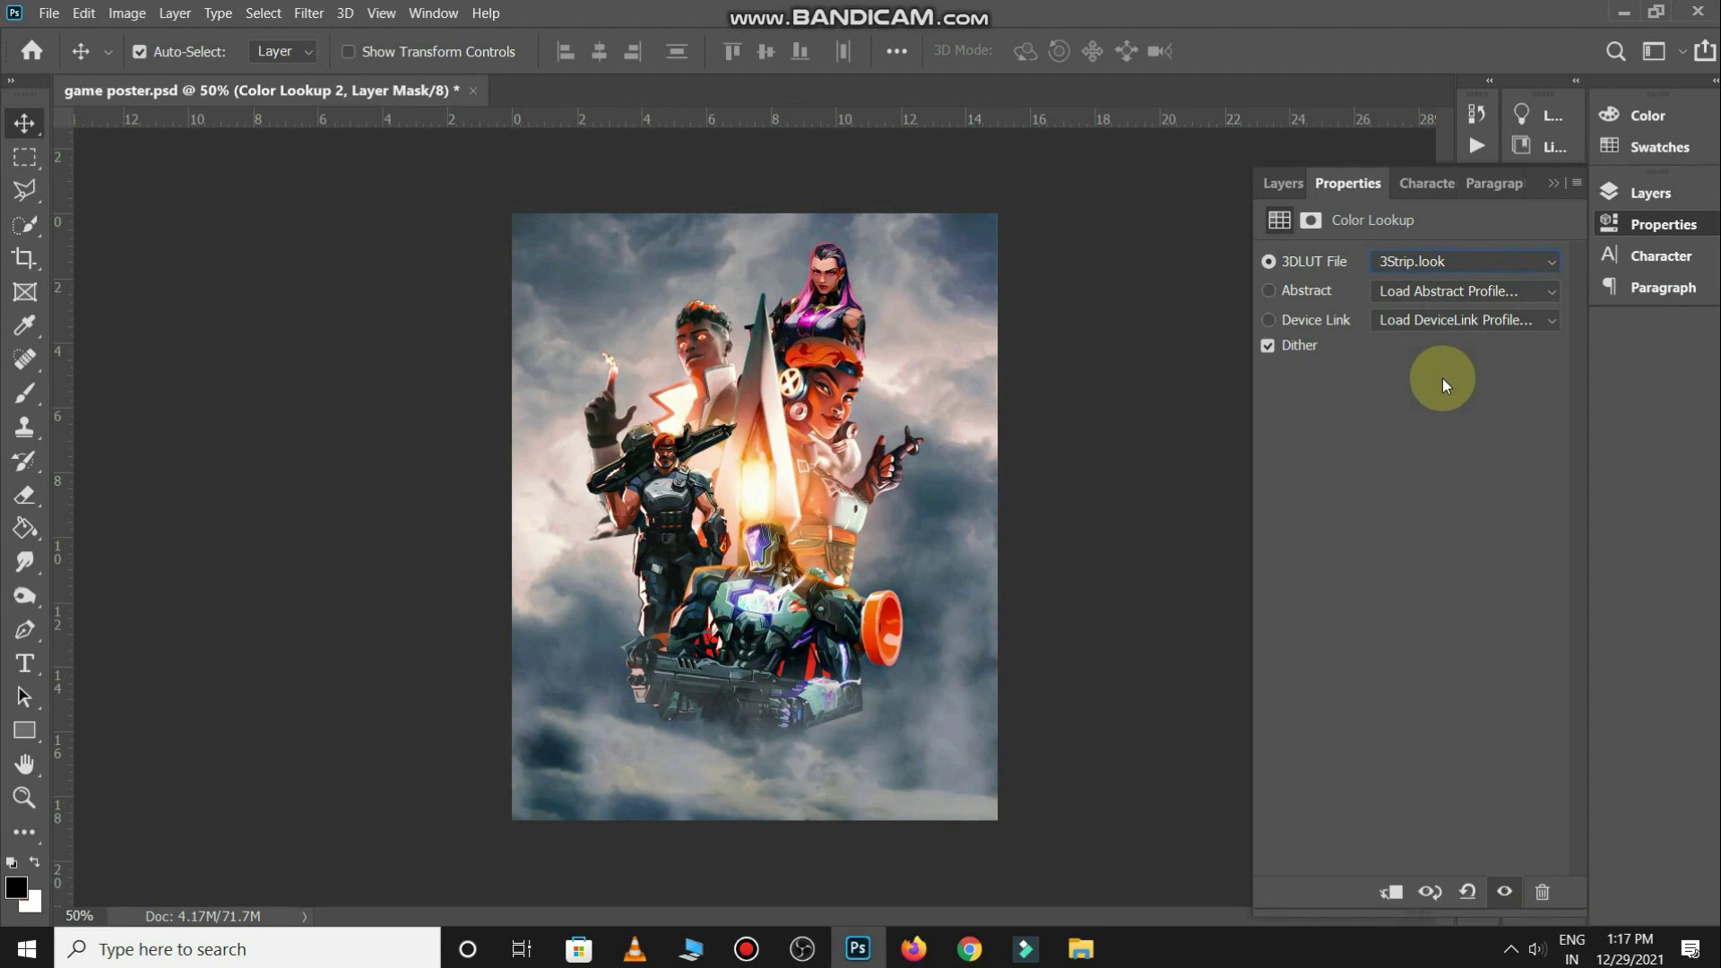
{"action": "left_click", "coordinate": [1283, 182]}
{"action": "left_click", "coordinate": [1152, 524]}
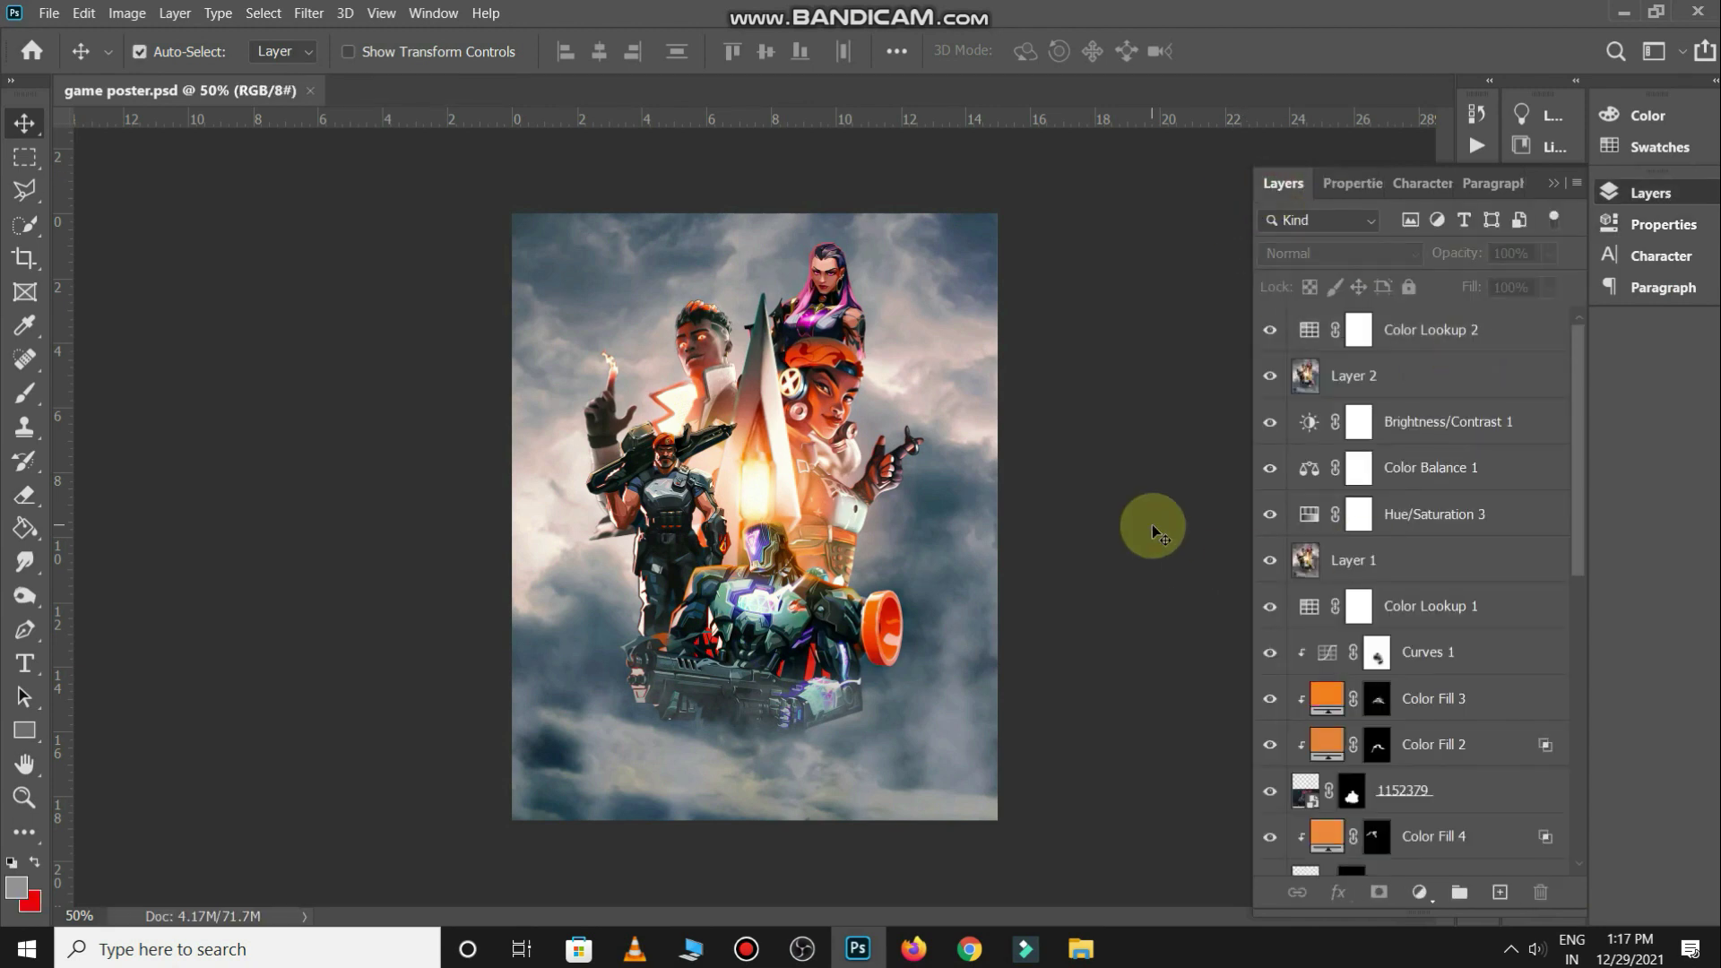
{"action": "left_click", "coordinate": [1269, 330]}
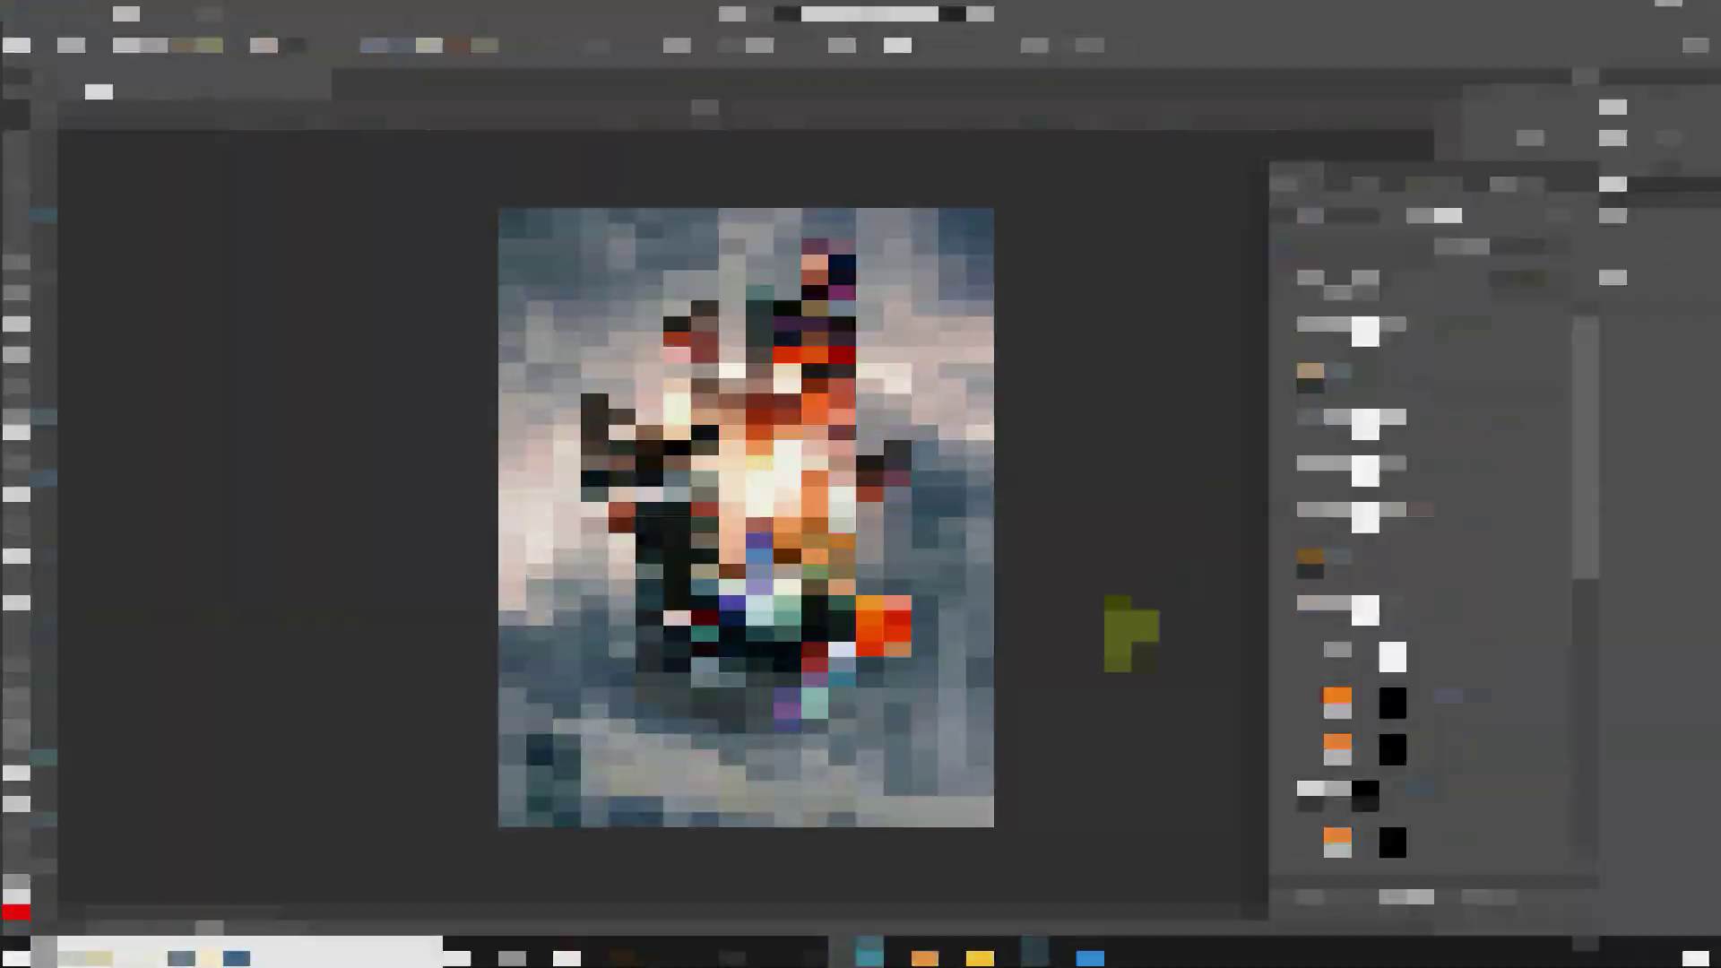